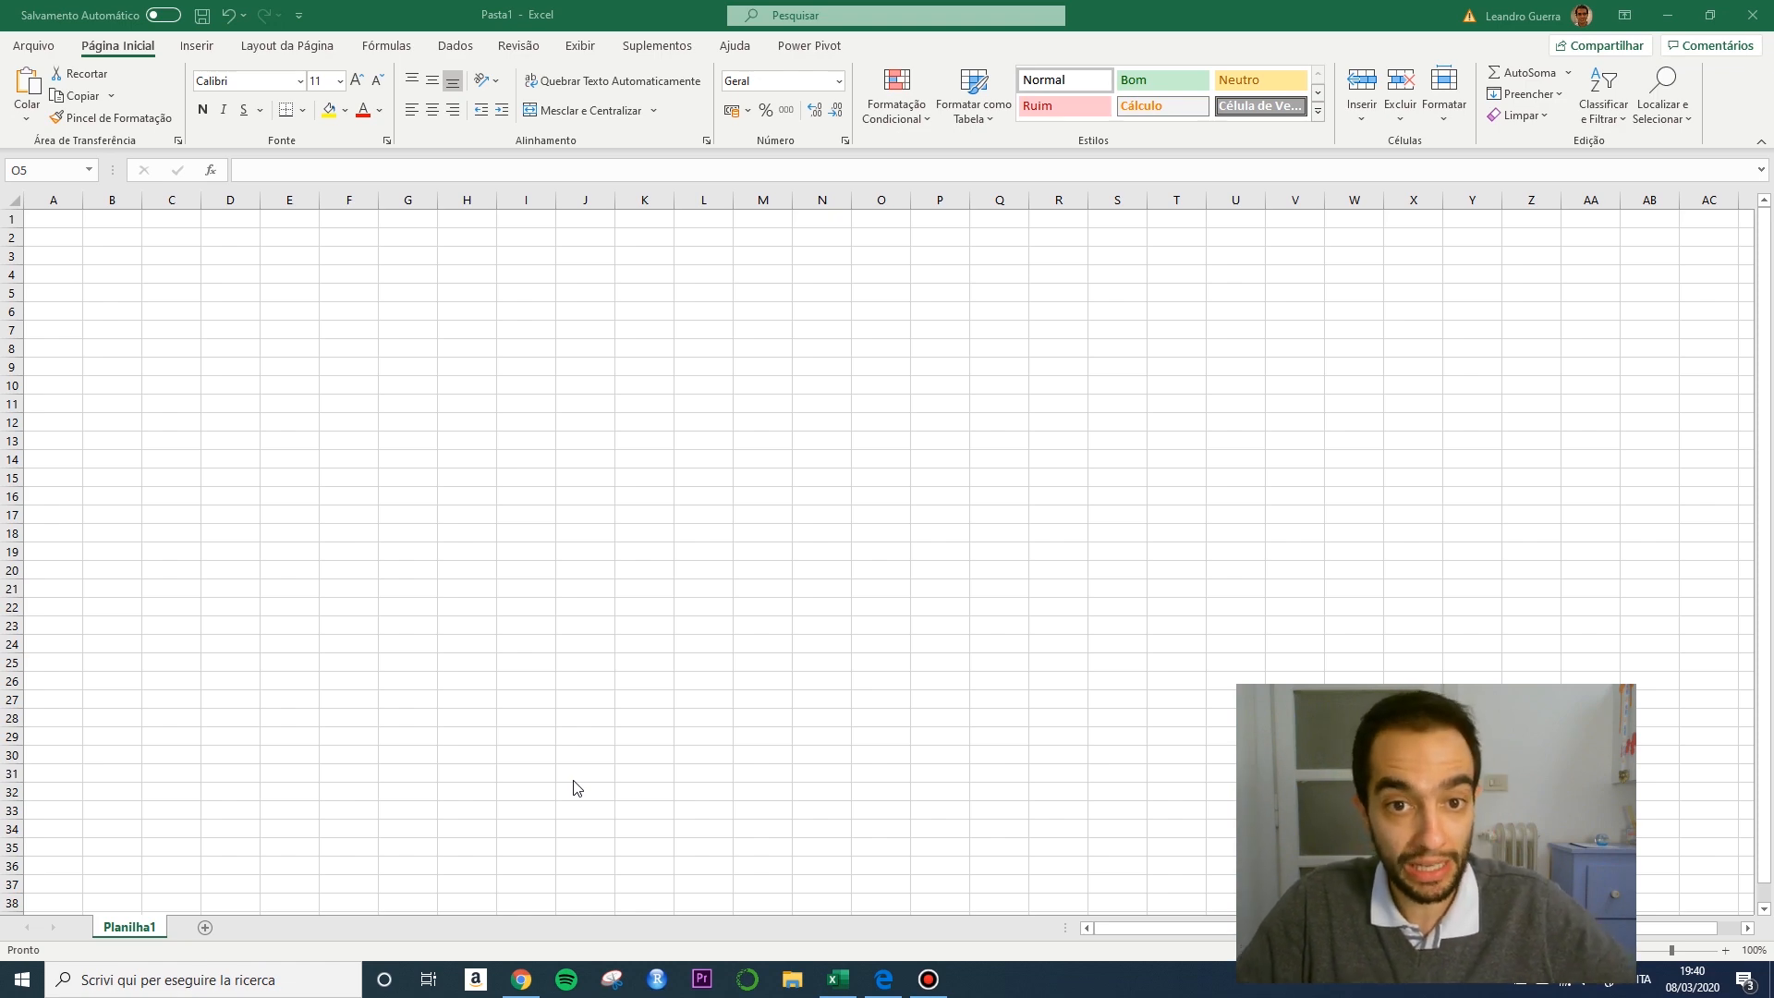
click(523, 977)
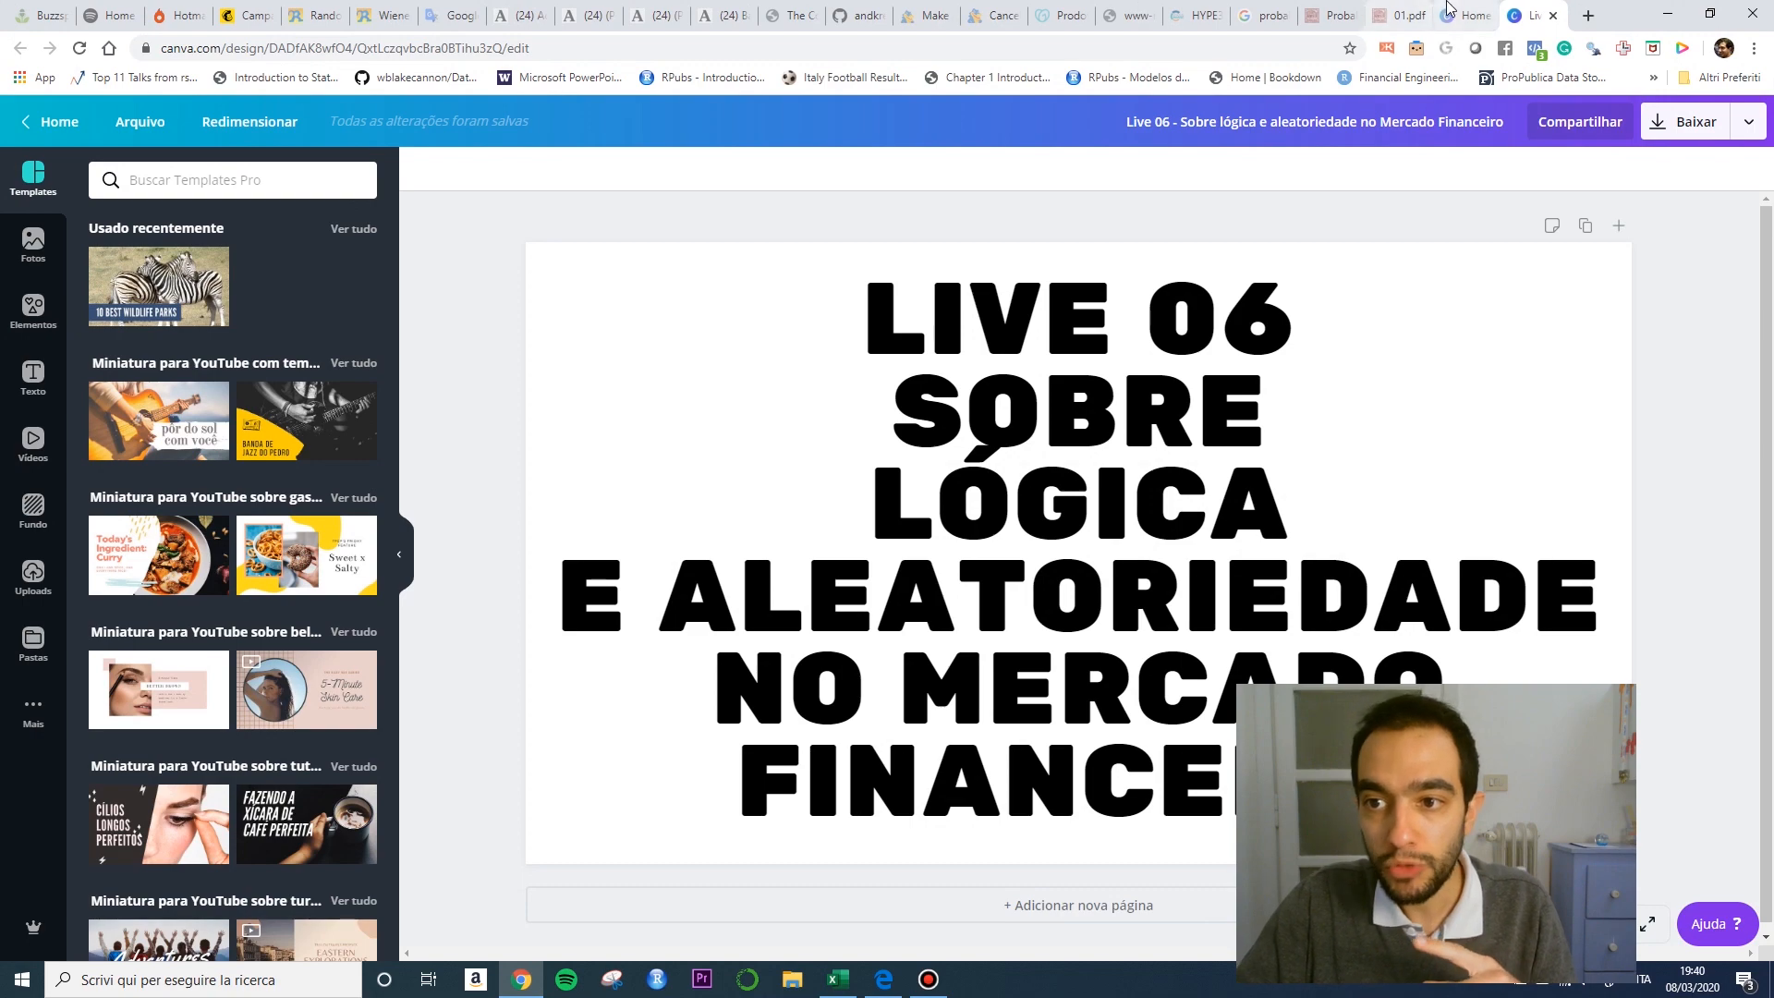
click(1465, 15)
click(838, 979)
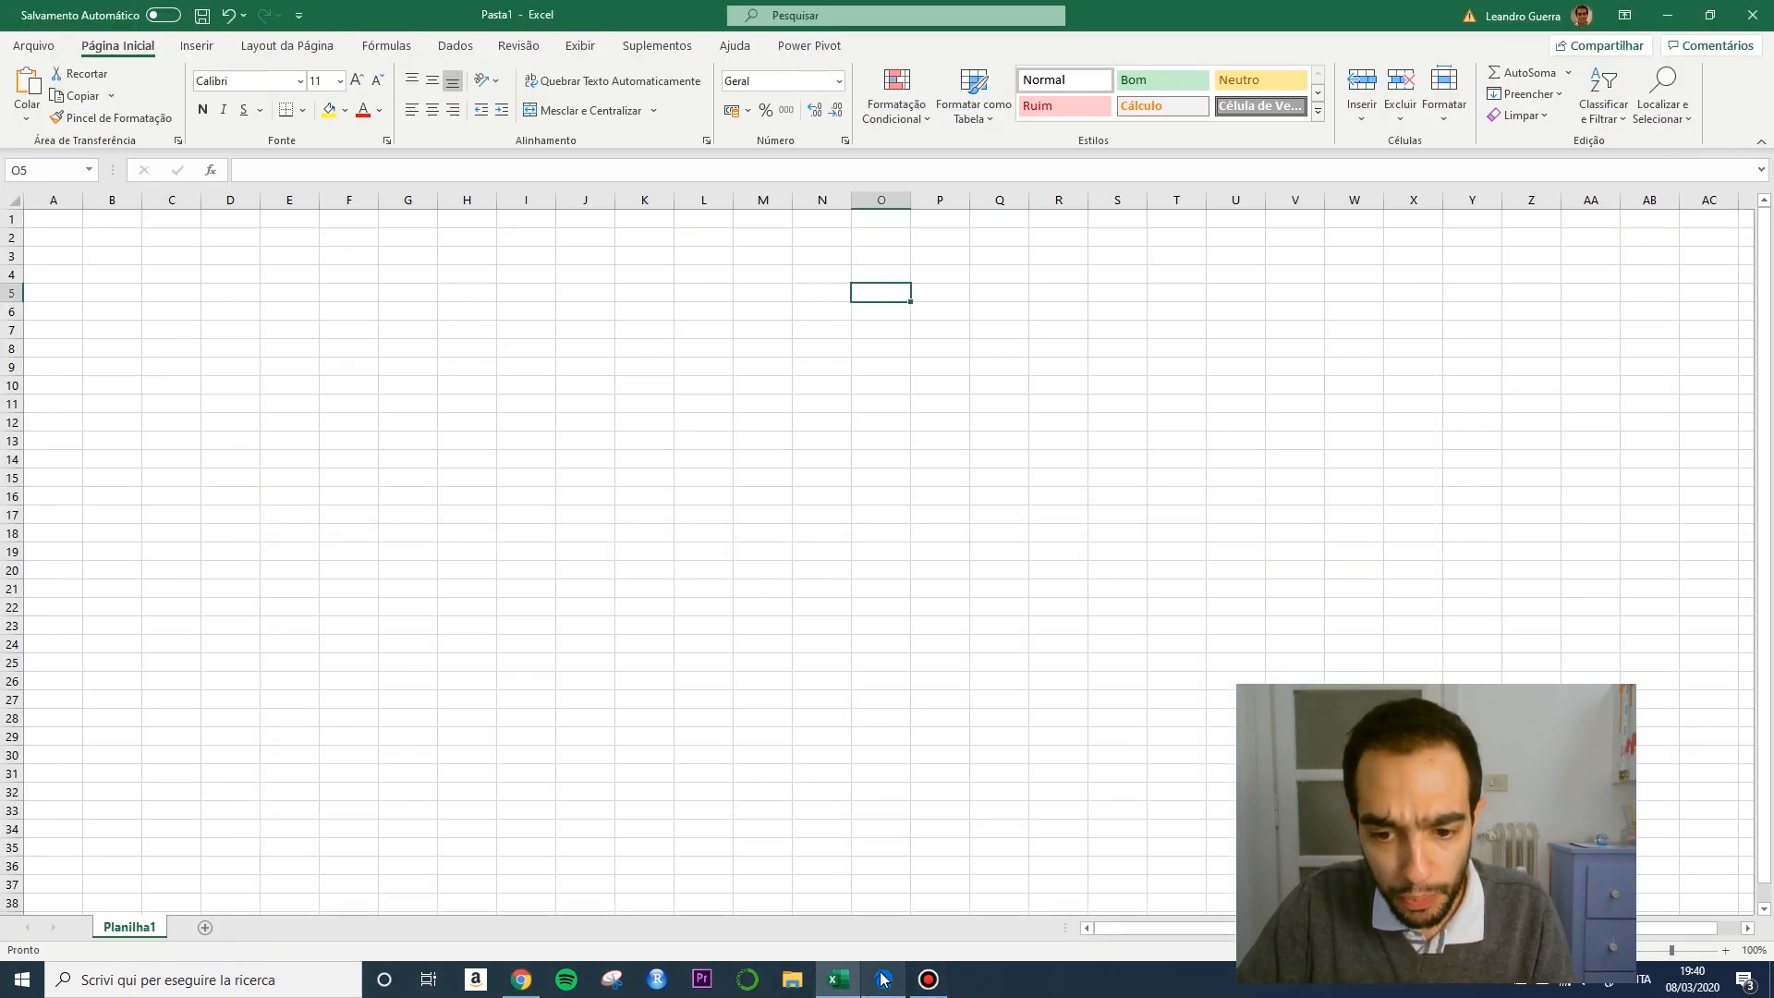
Switch to Edge and look through the Excel na Prática course page, including its lesson list and the Aula 1 video section.
click(883, 980)
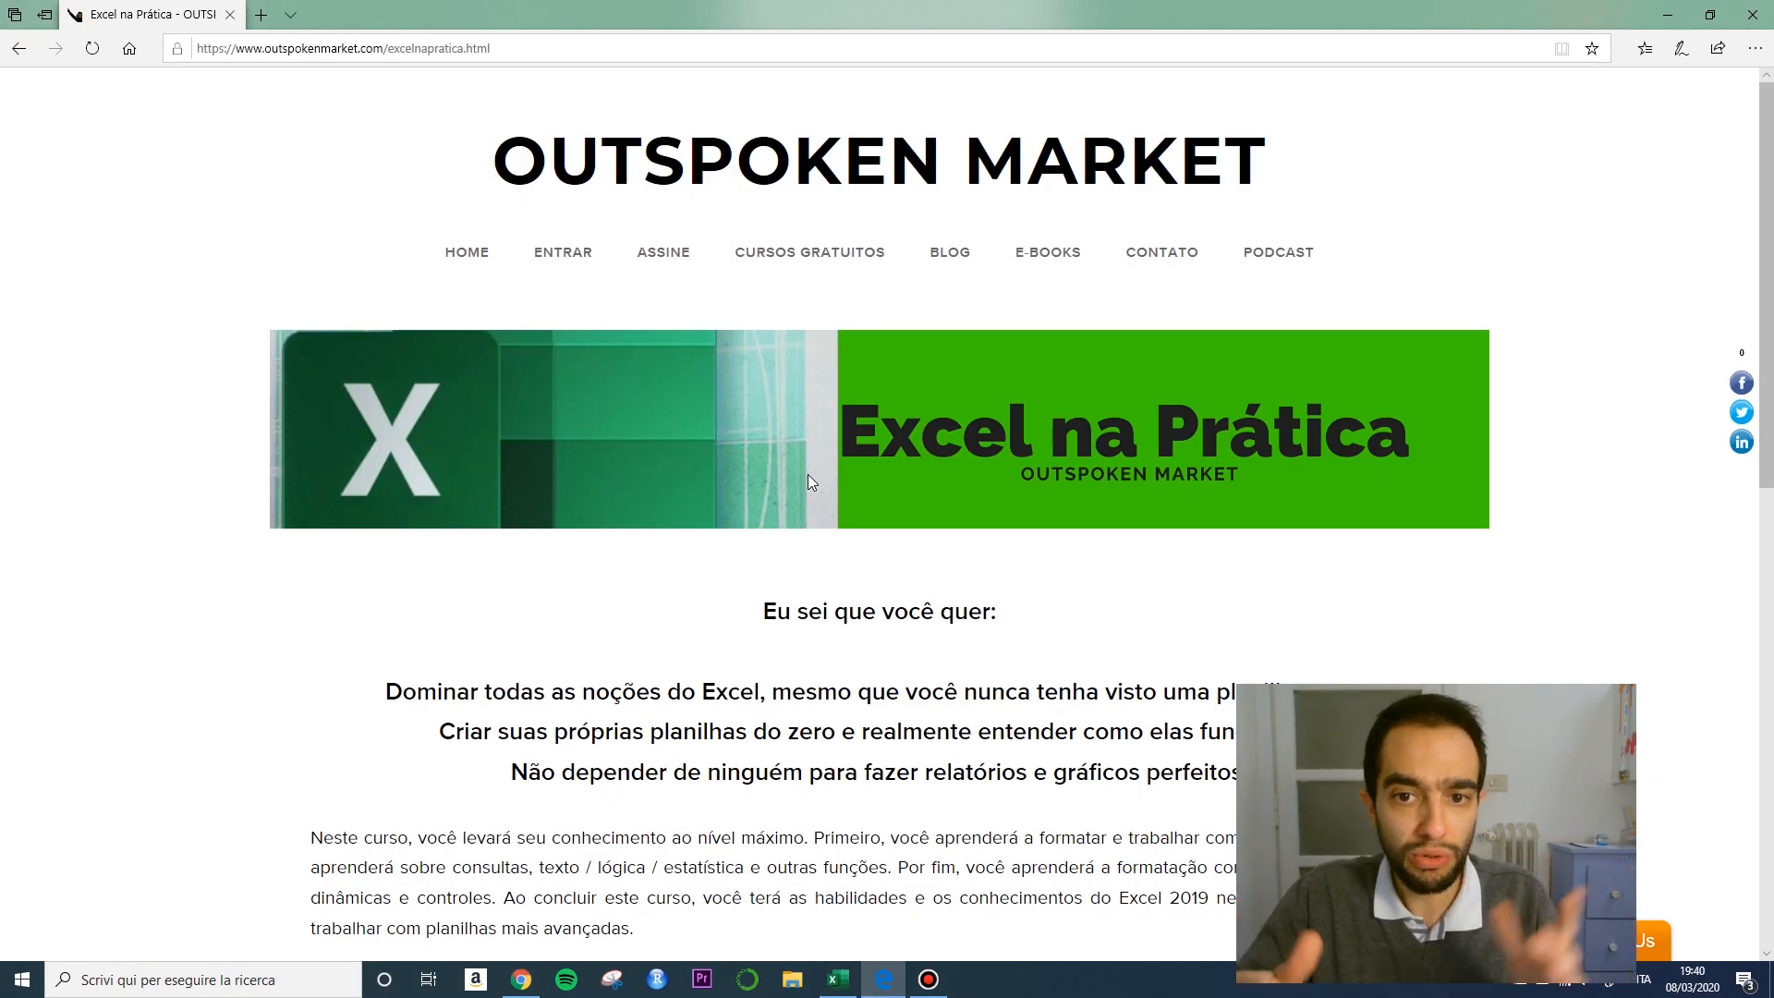
mouse_move(809, 259)
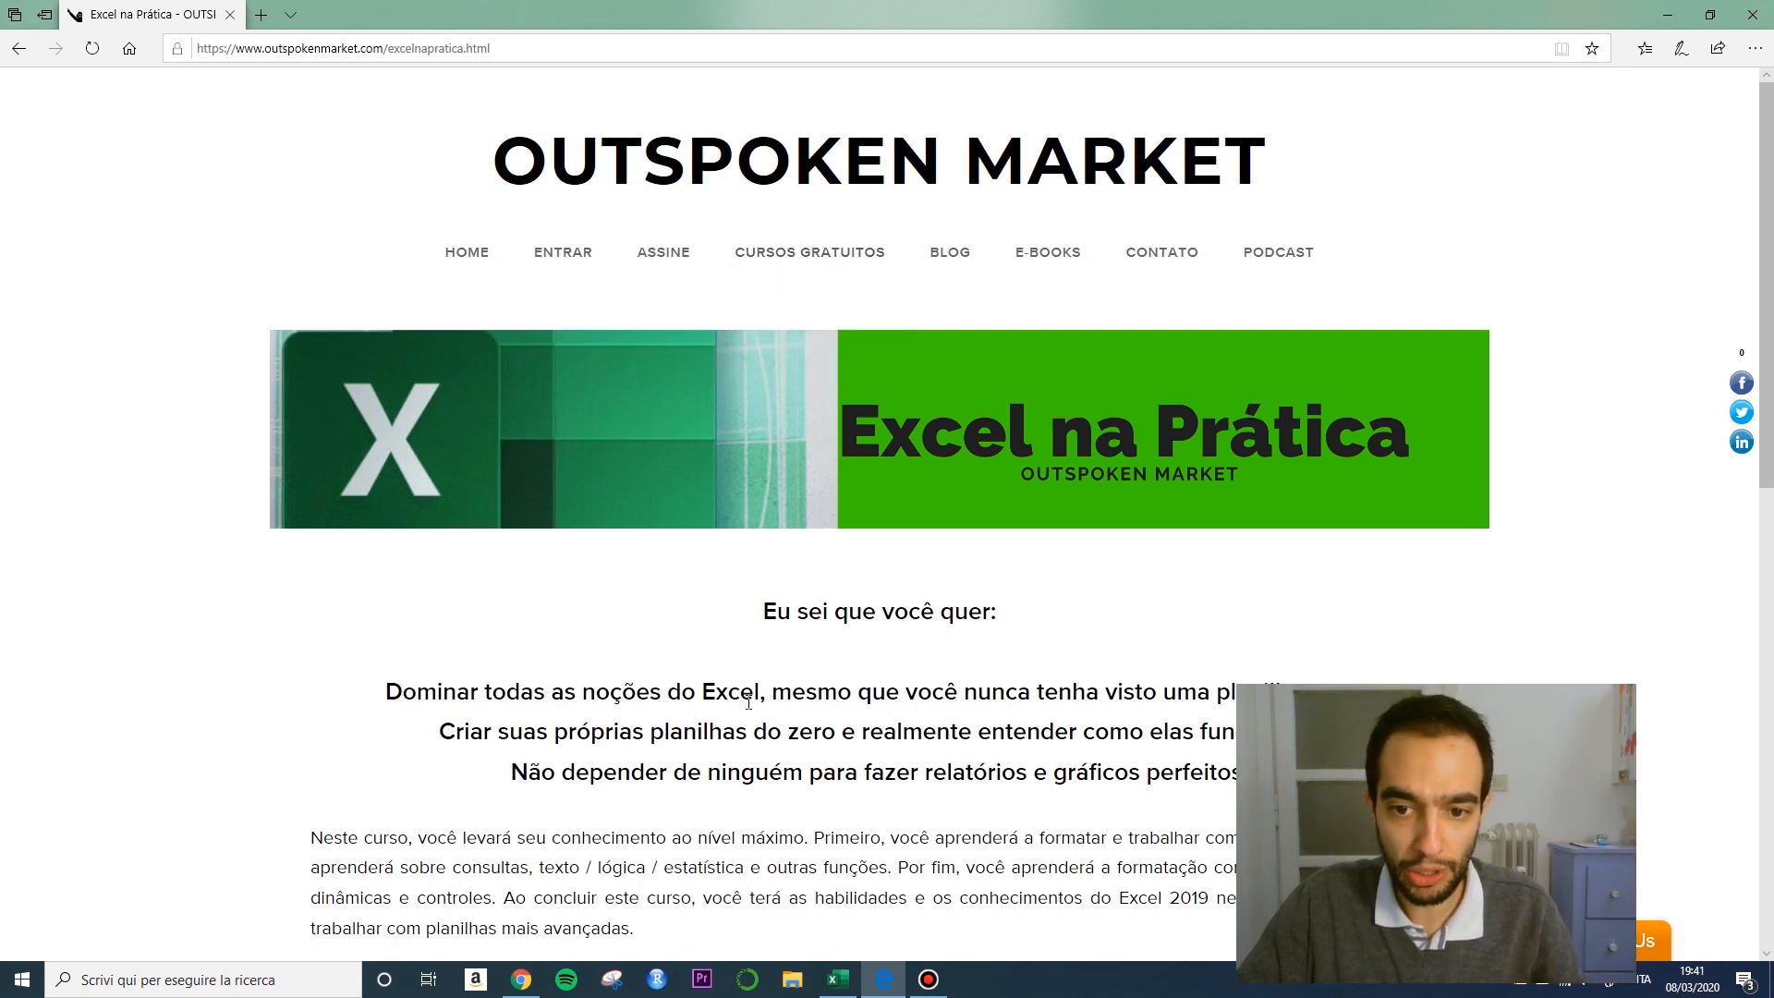
scroll(750, 711, down, 3)
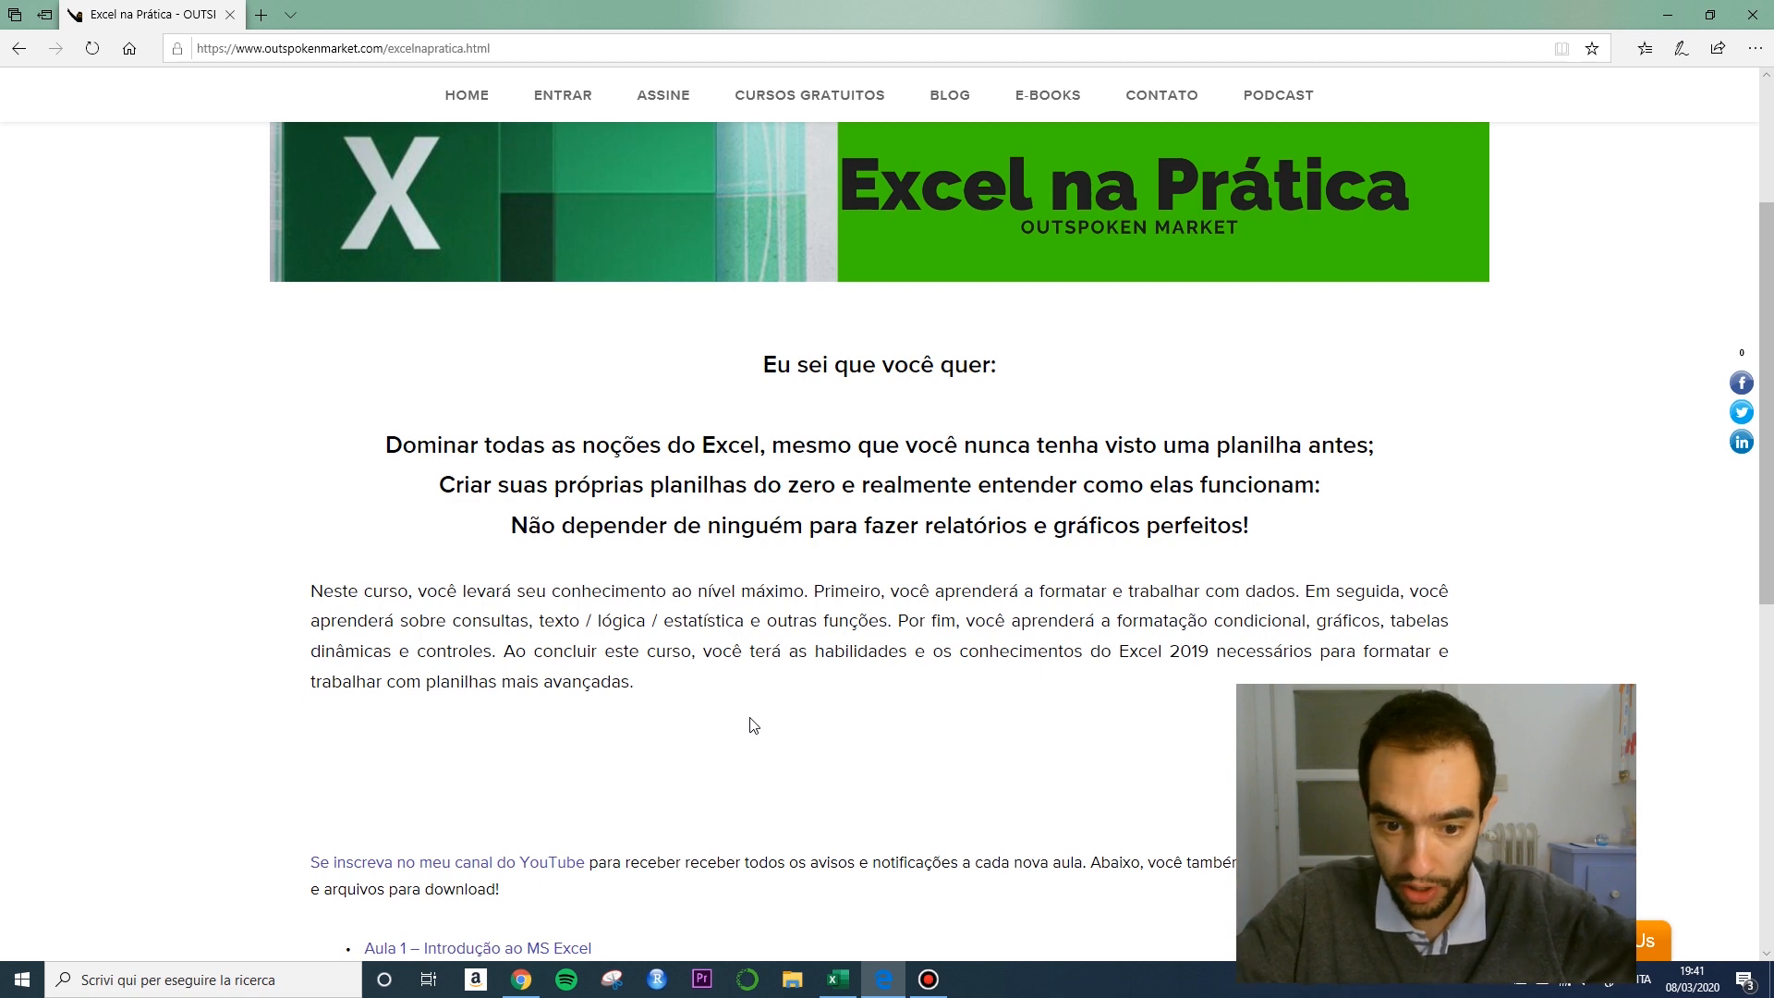
scroll(739, 707, down, 6)
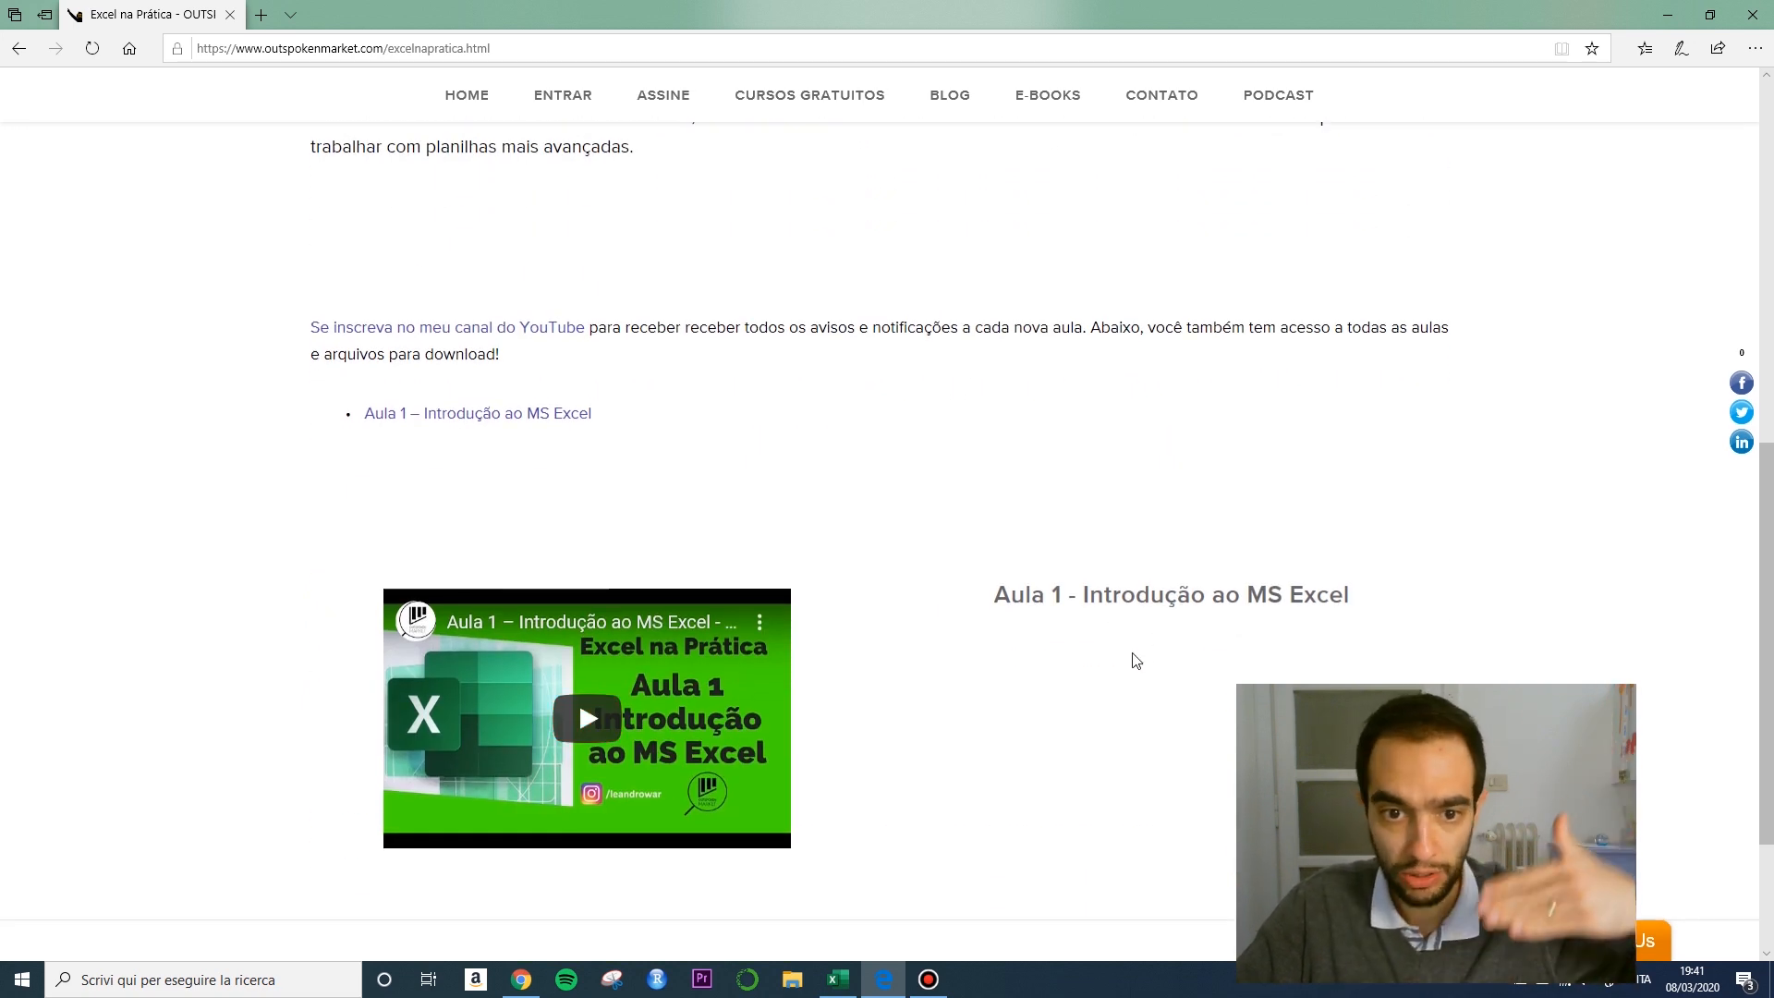
scroll(1127, 661, down, 3)
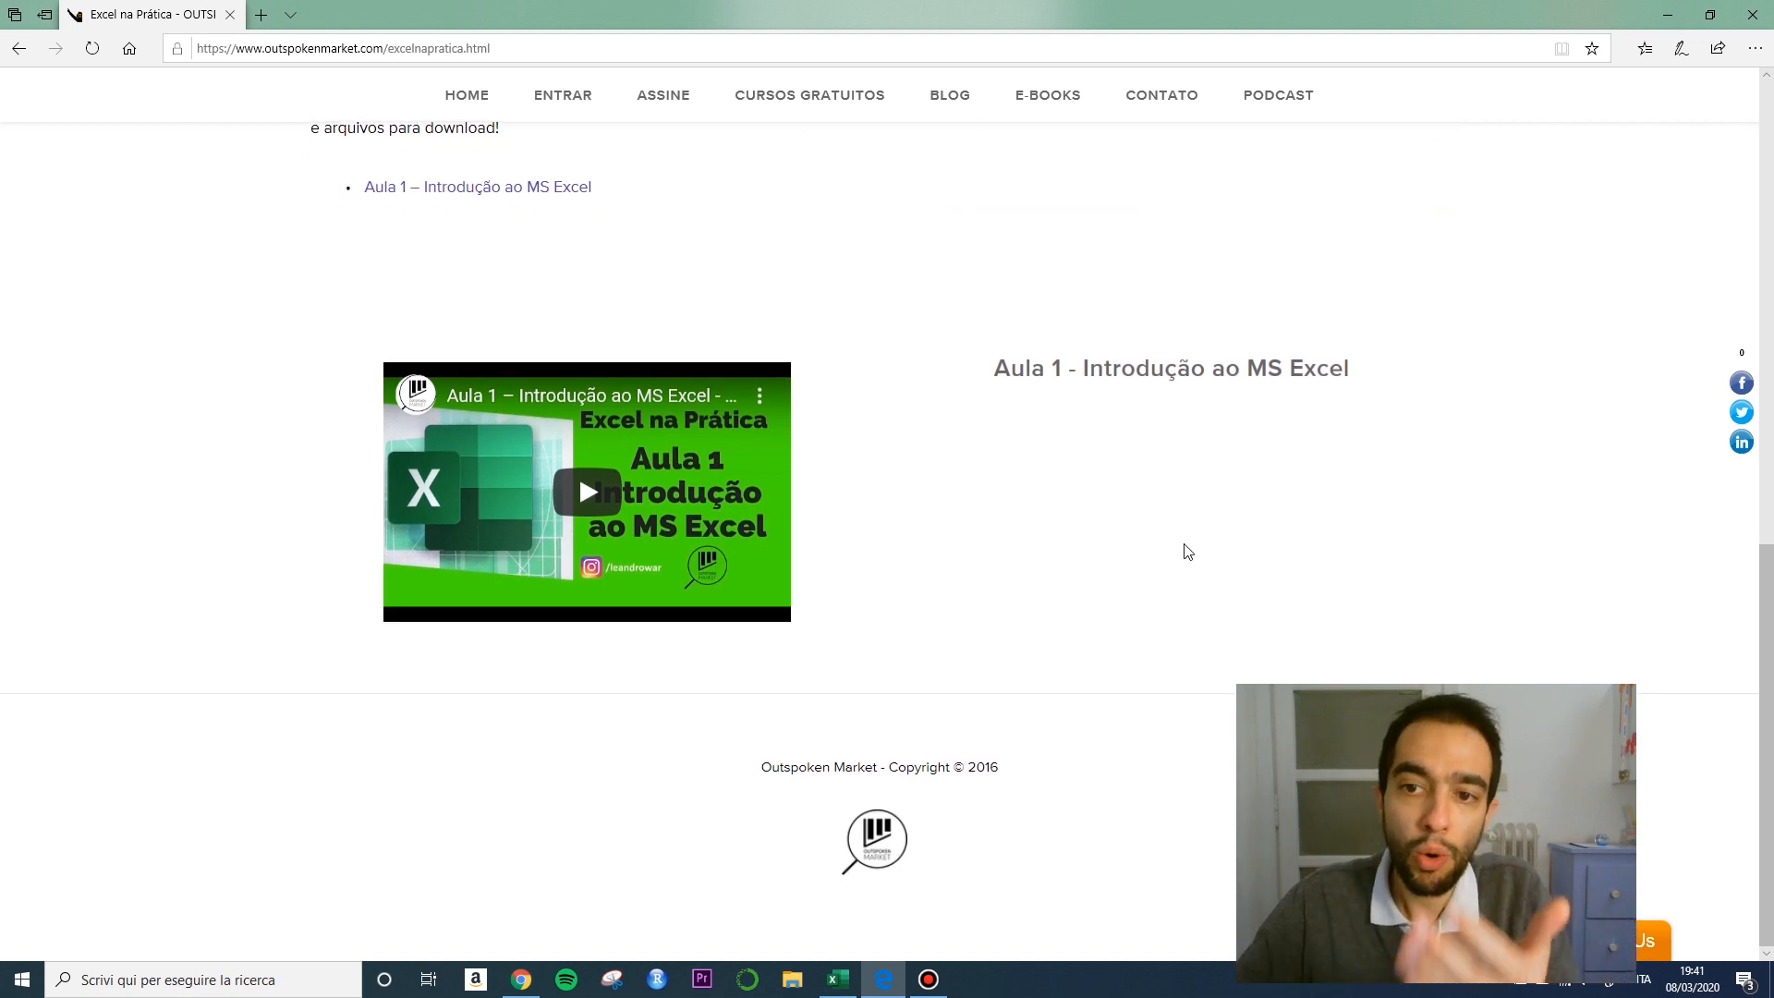
scroll(1188, 555, up, 9)
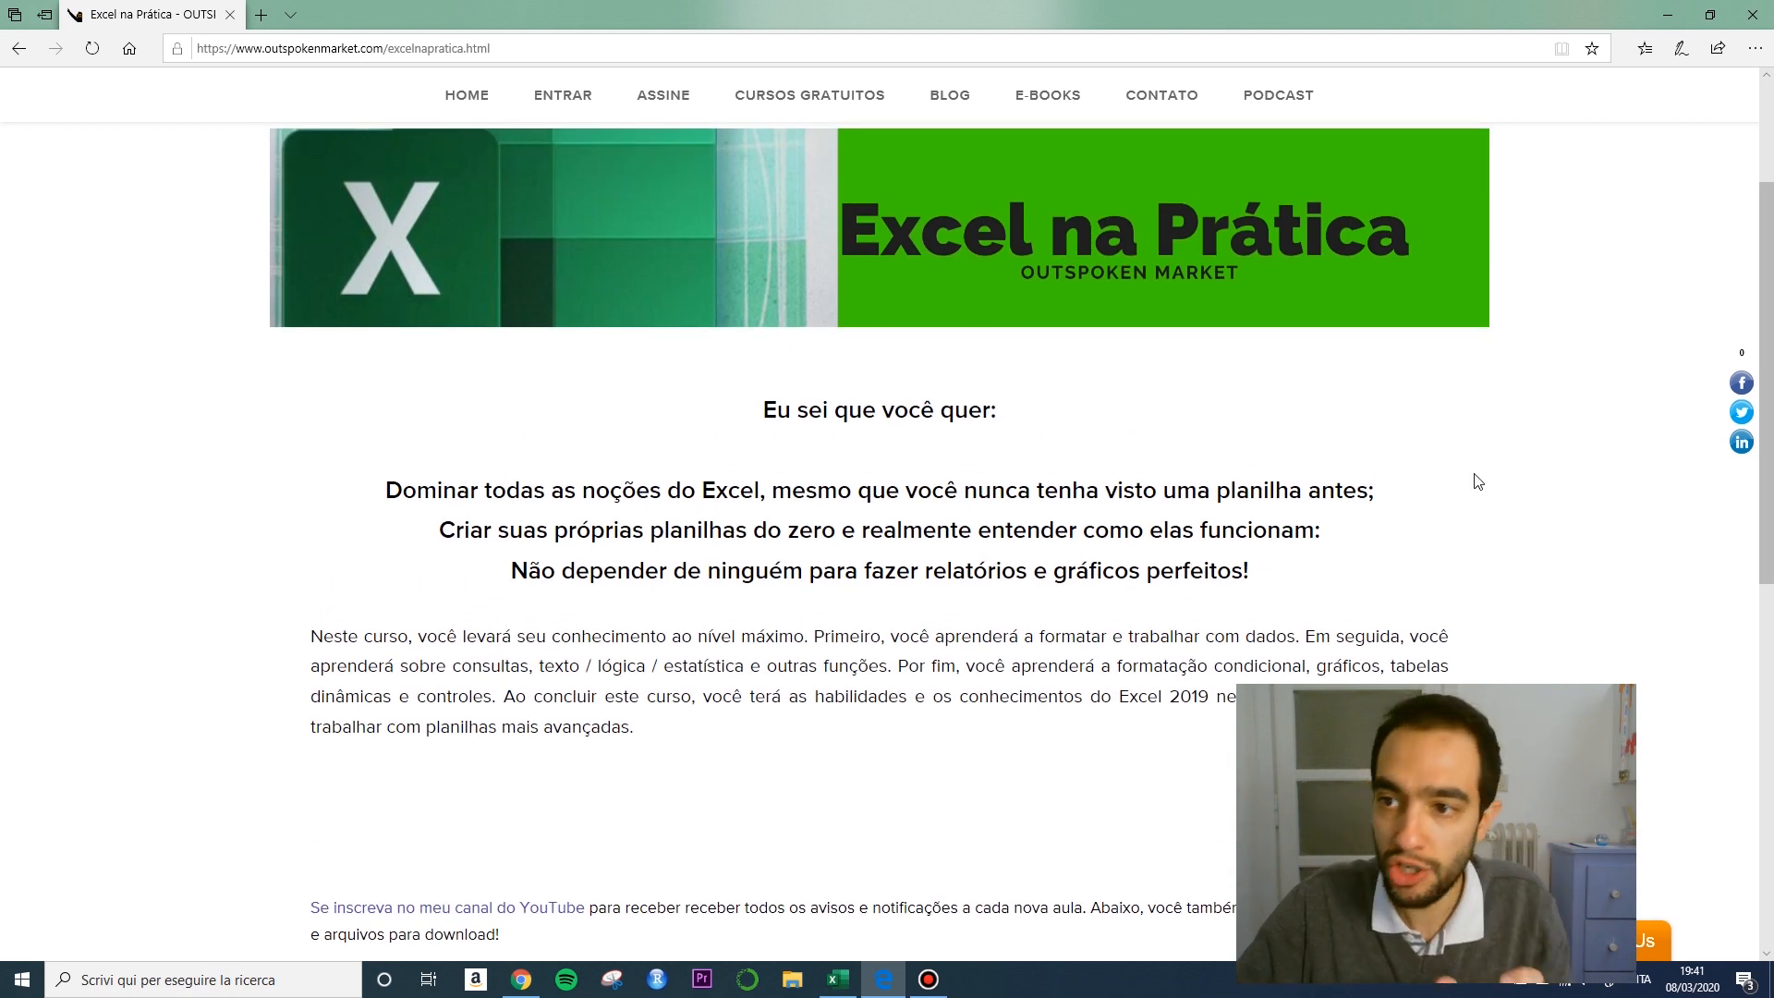
Switch back to Excel and enter the column header "Data" in cell B2 of the blank sheet.
click(839, 981)
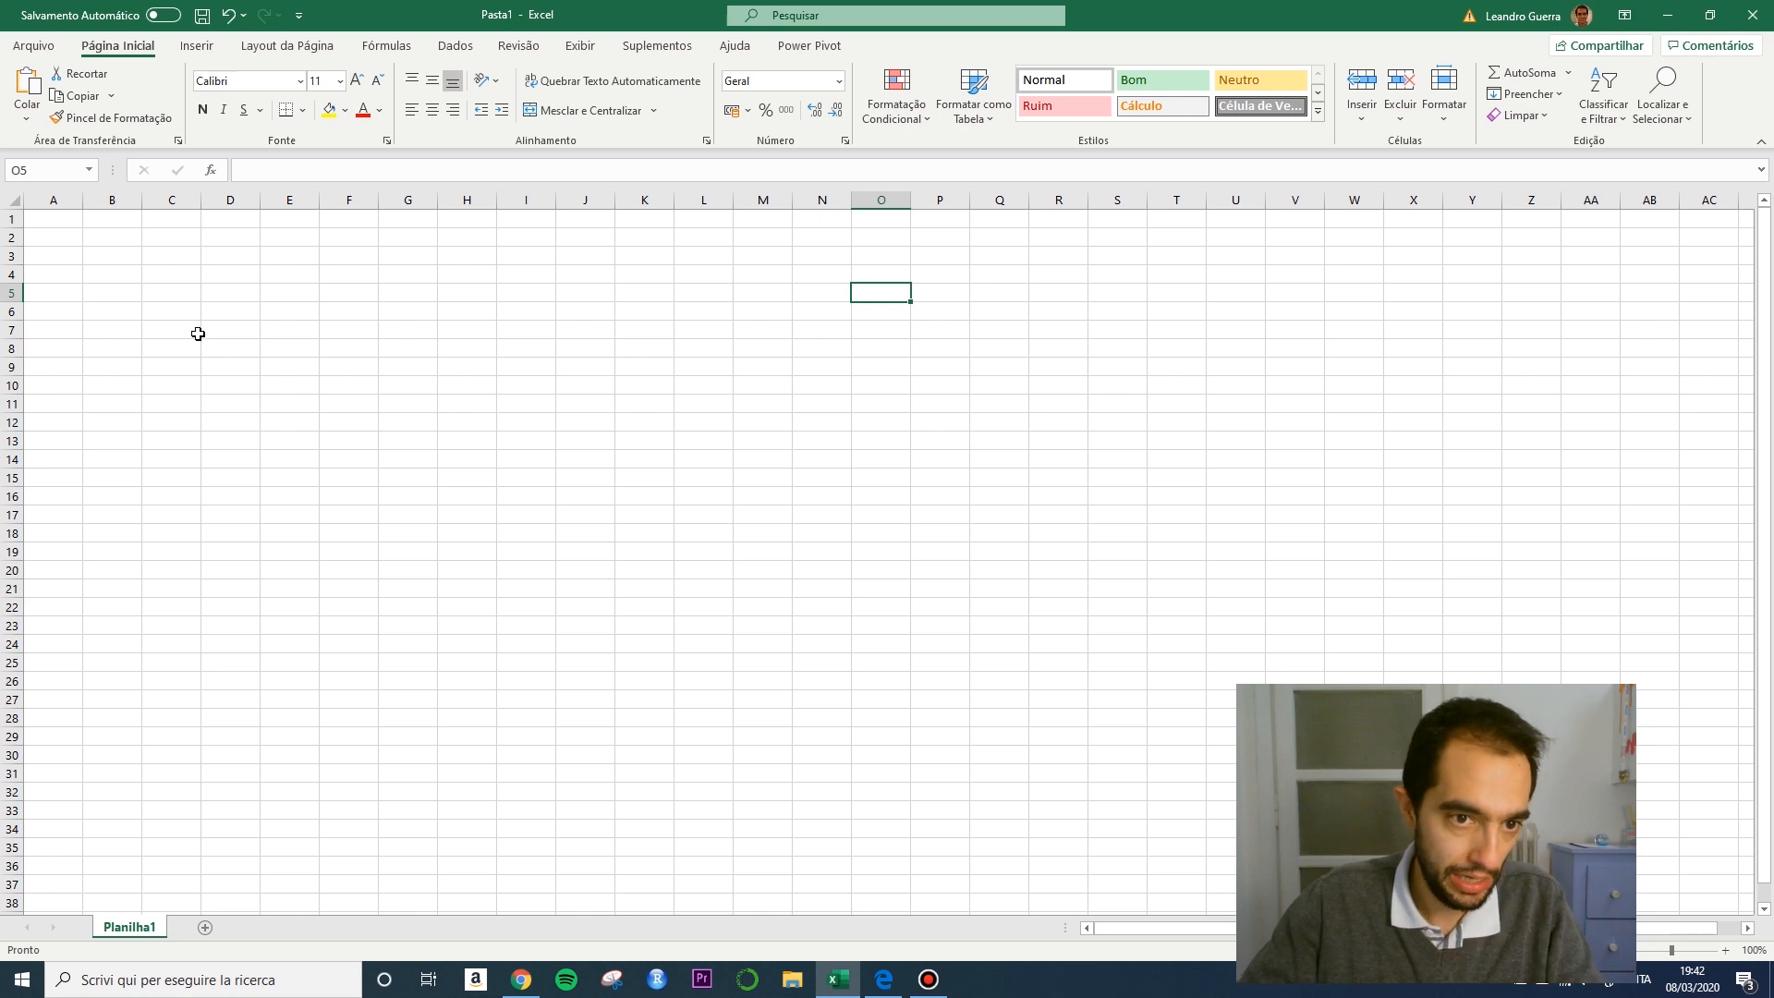
click(109, 256)
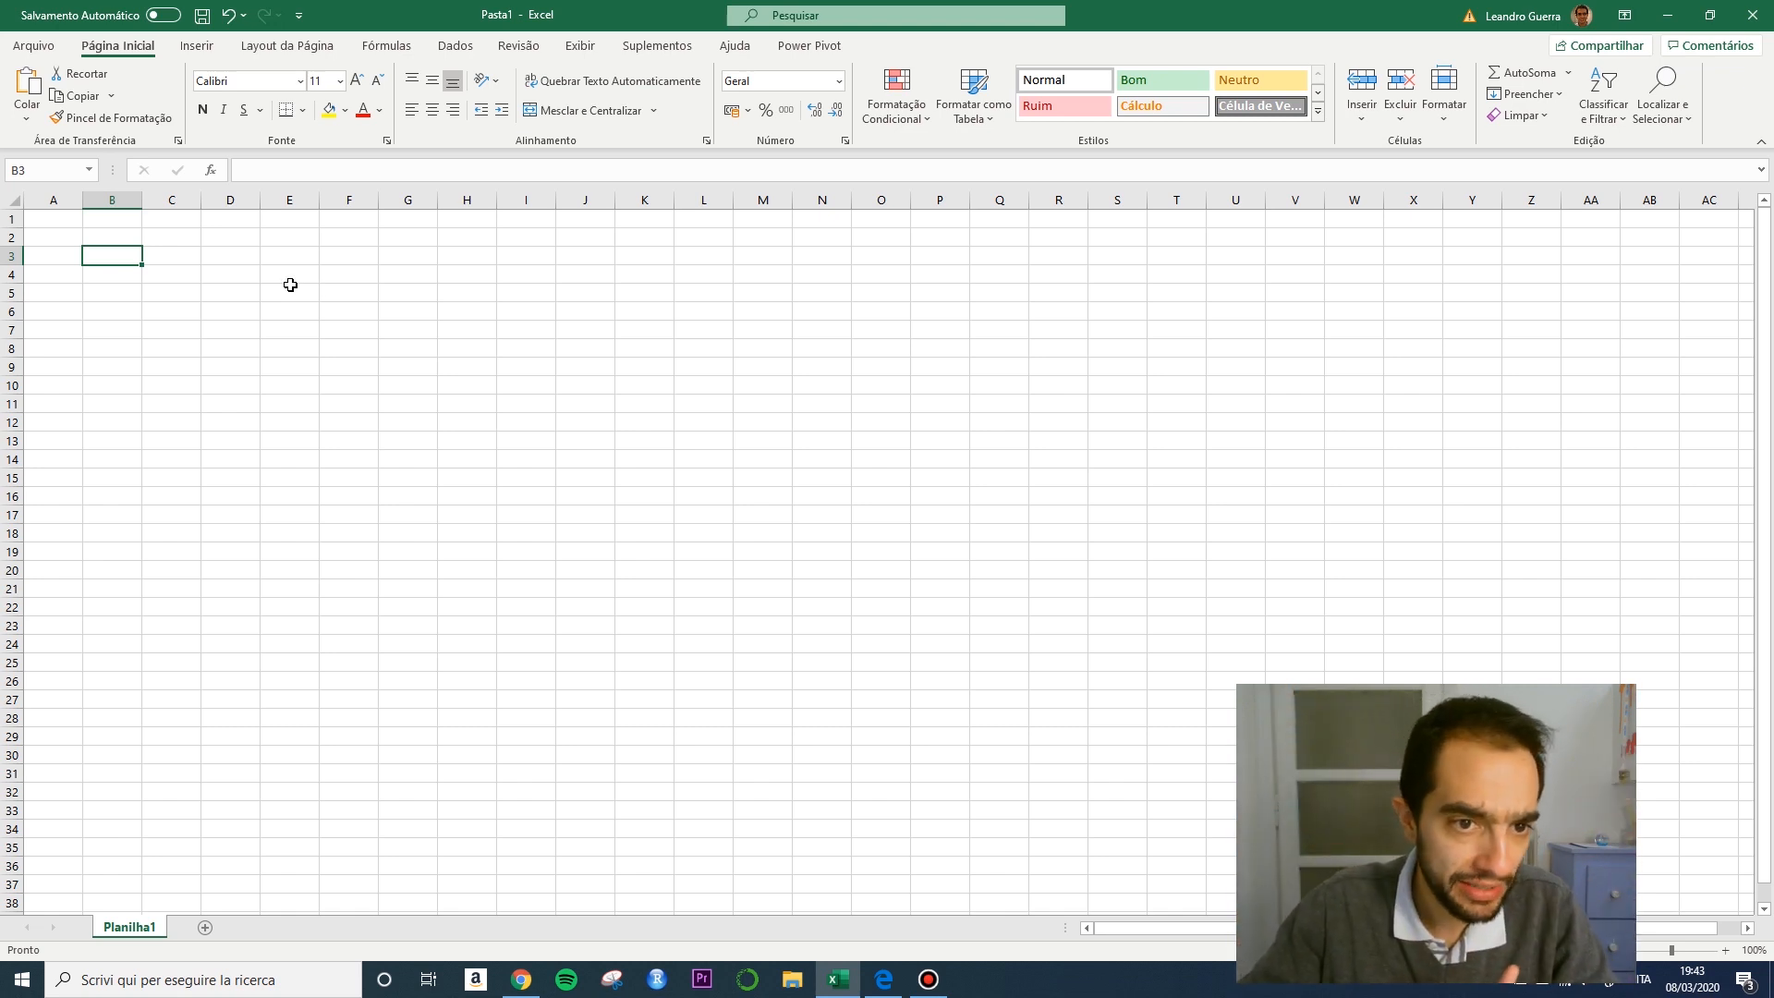
click(128, 240)
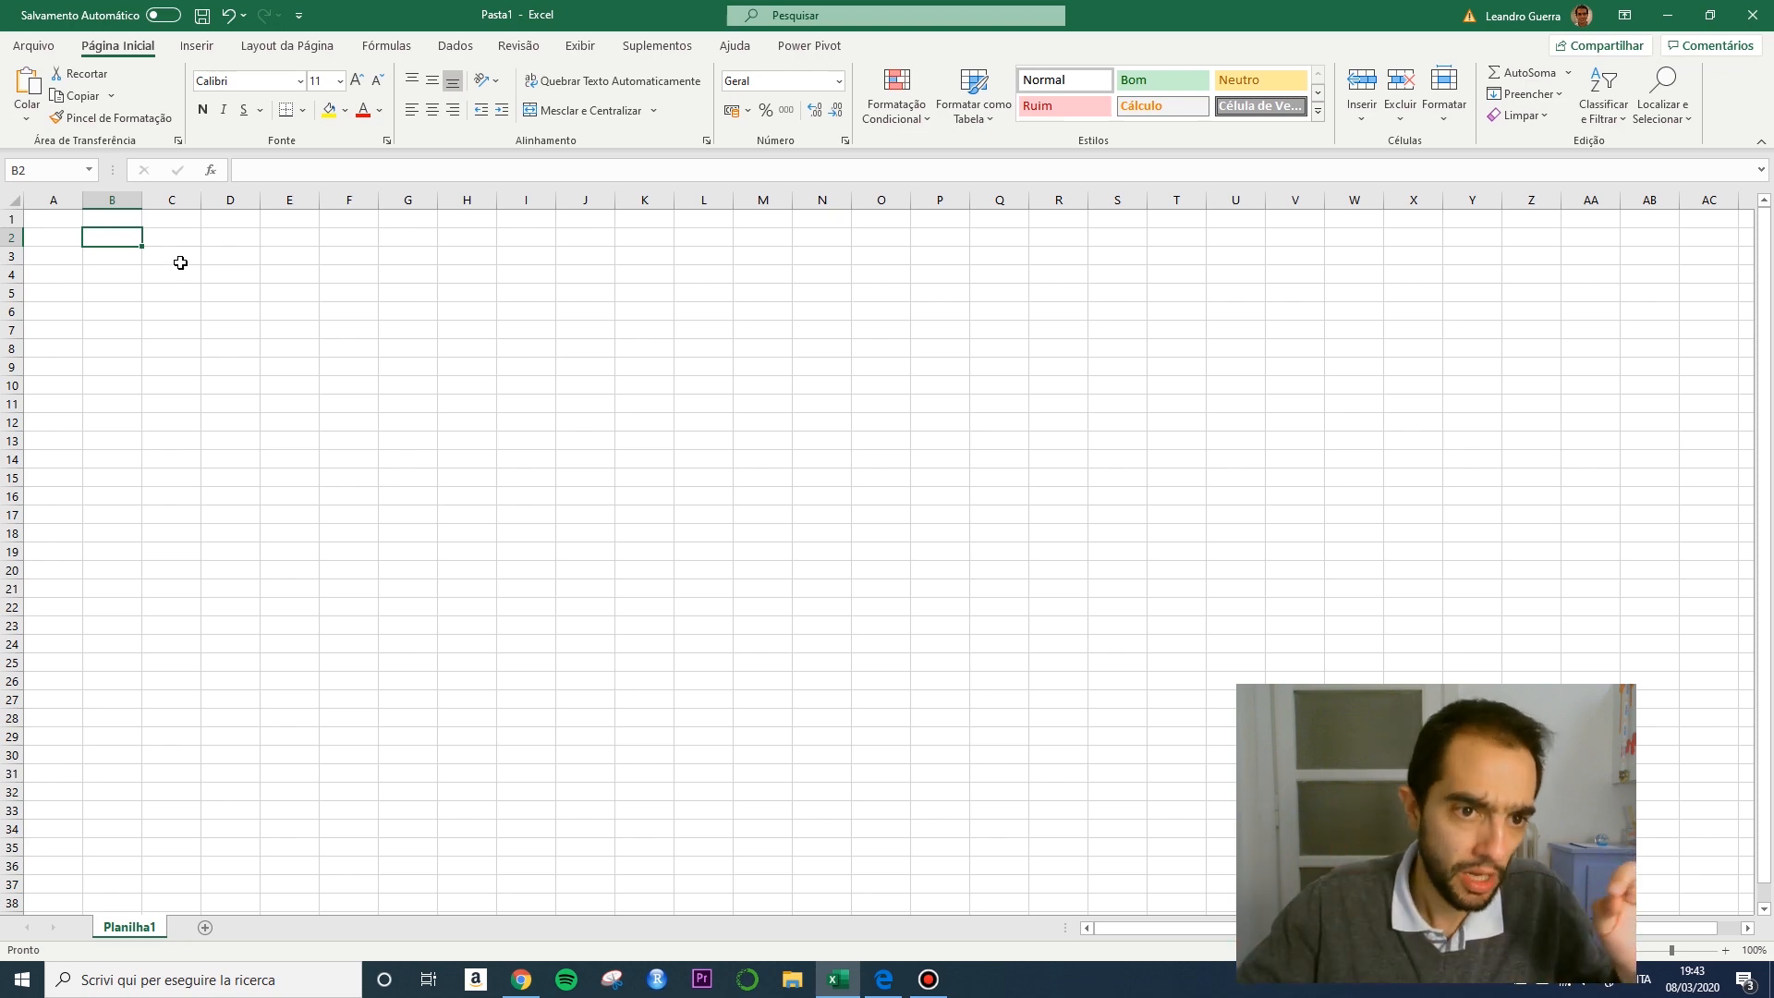
click(59, 218)
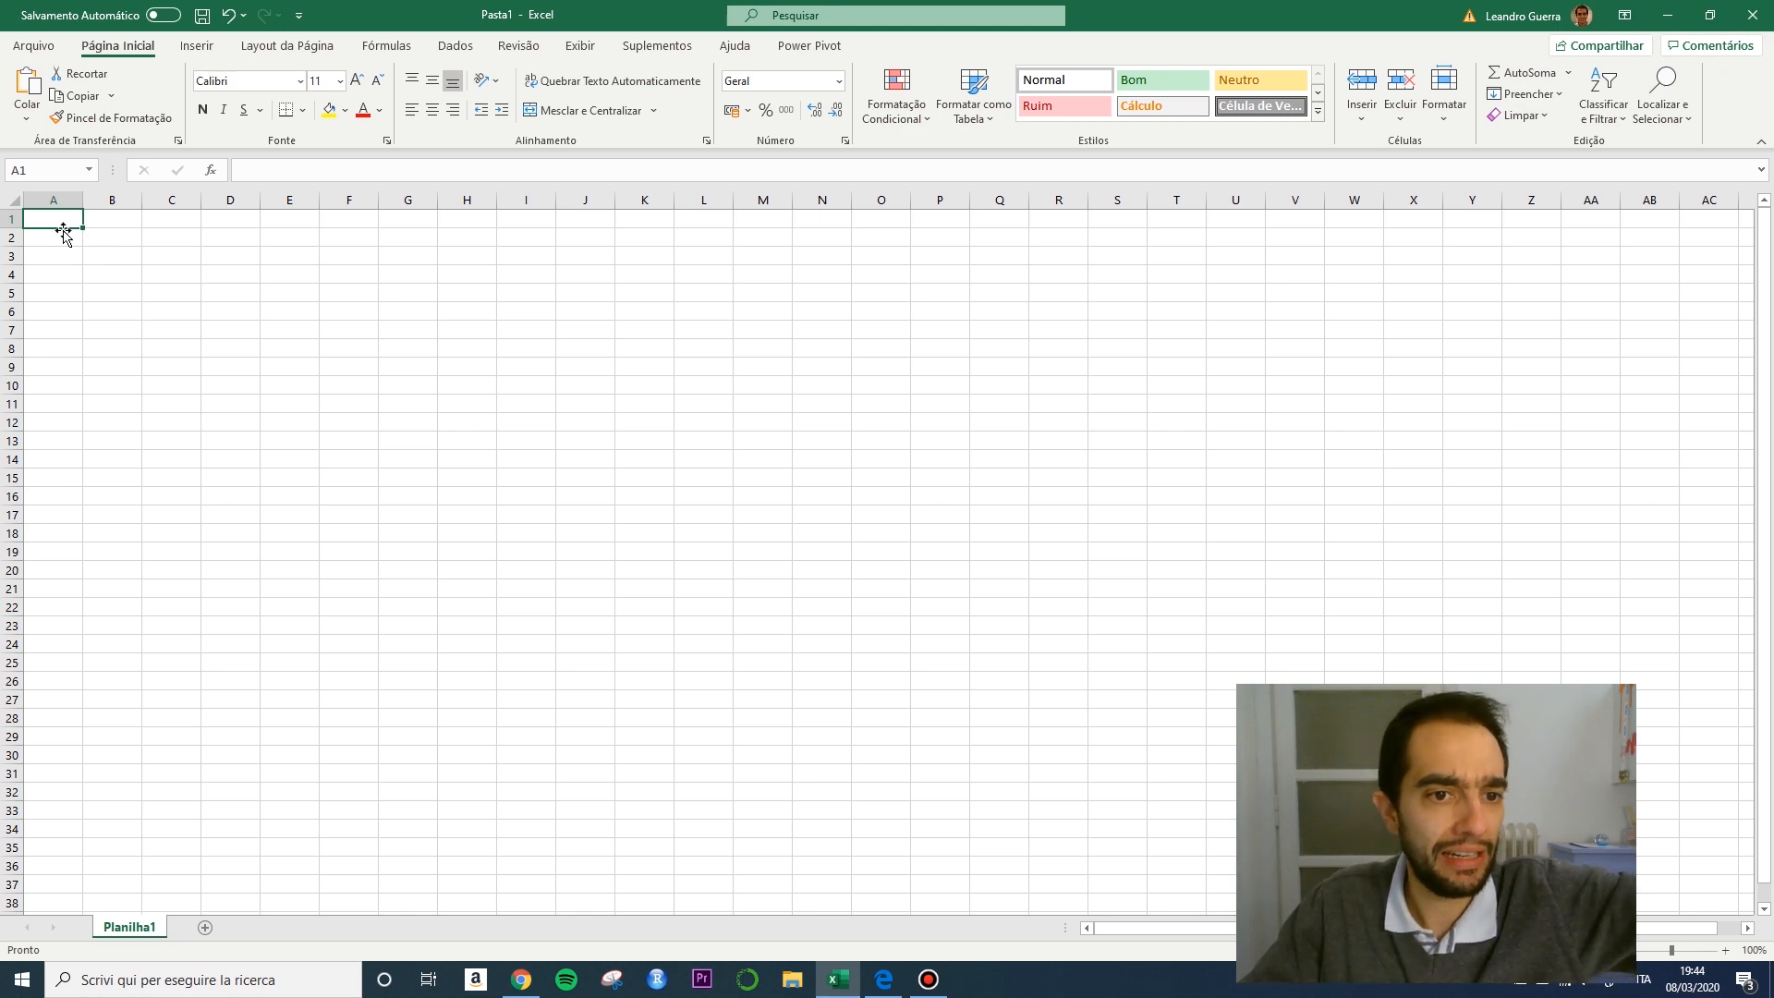
click(103, 234)
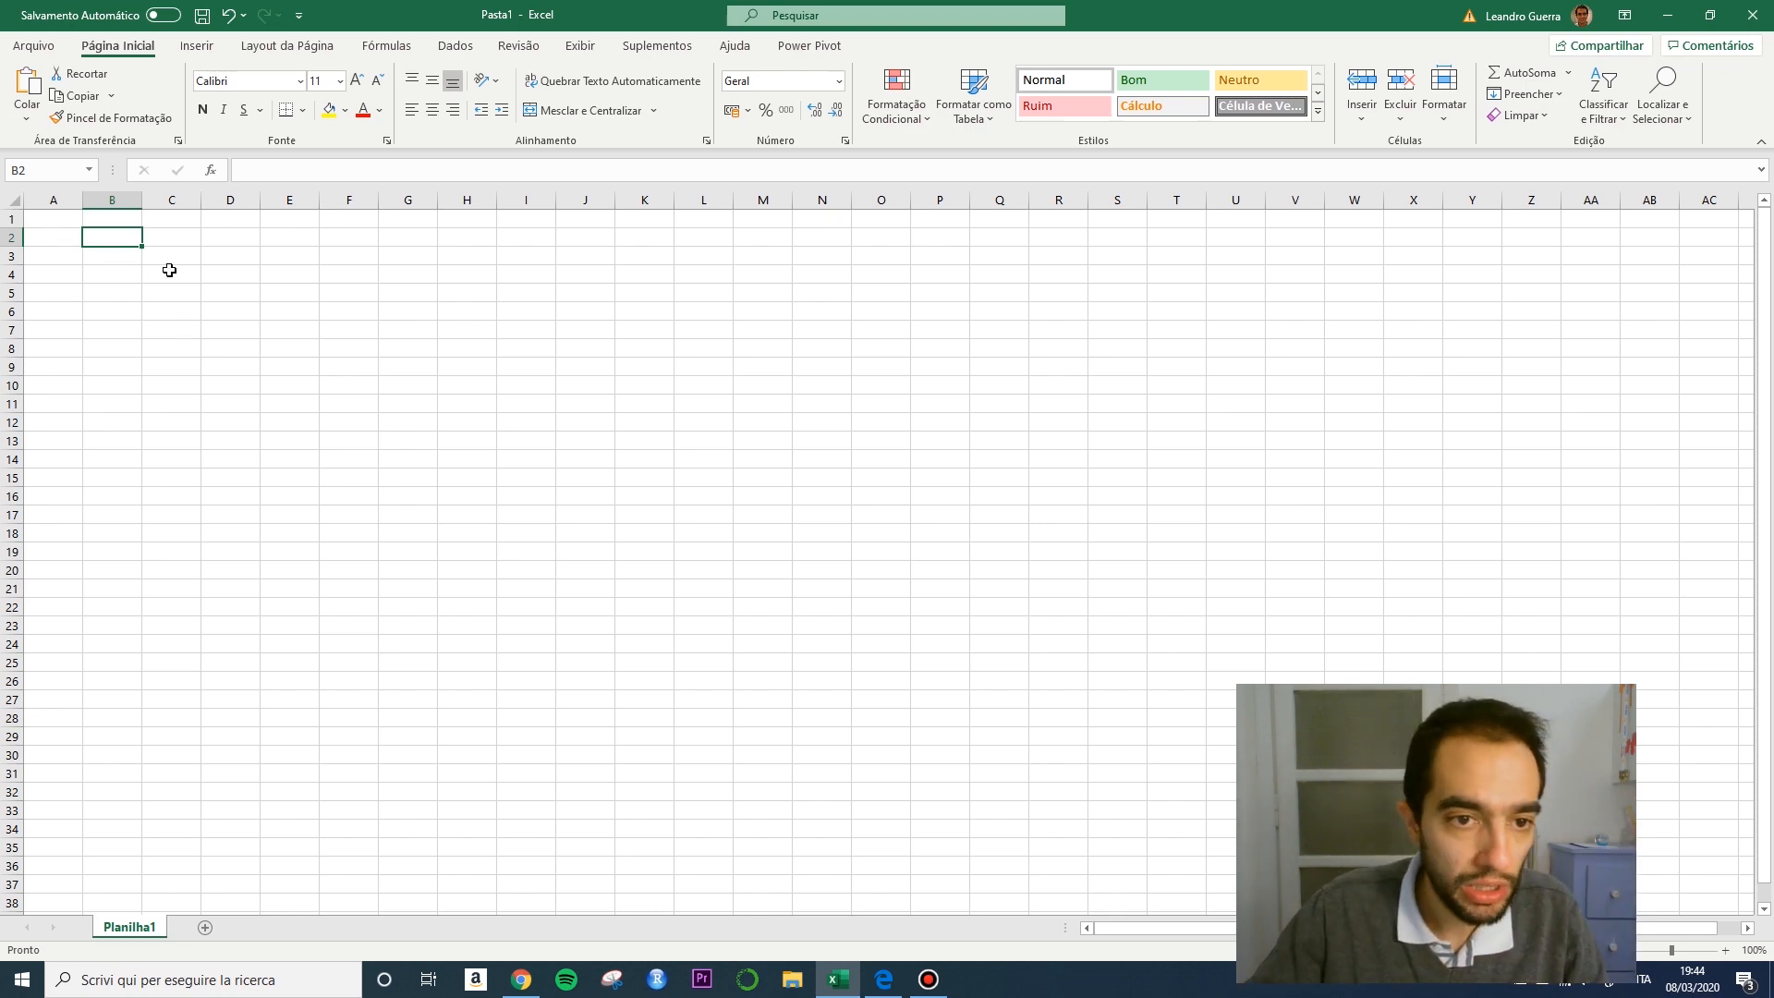
scroll(169, 270, up, 9)
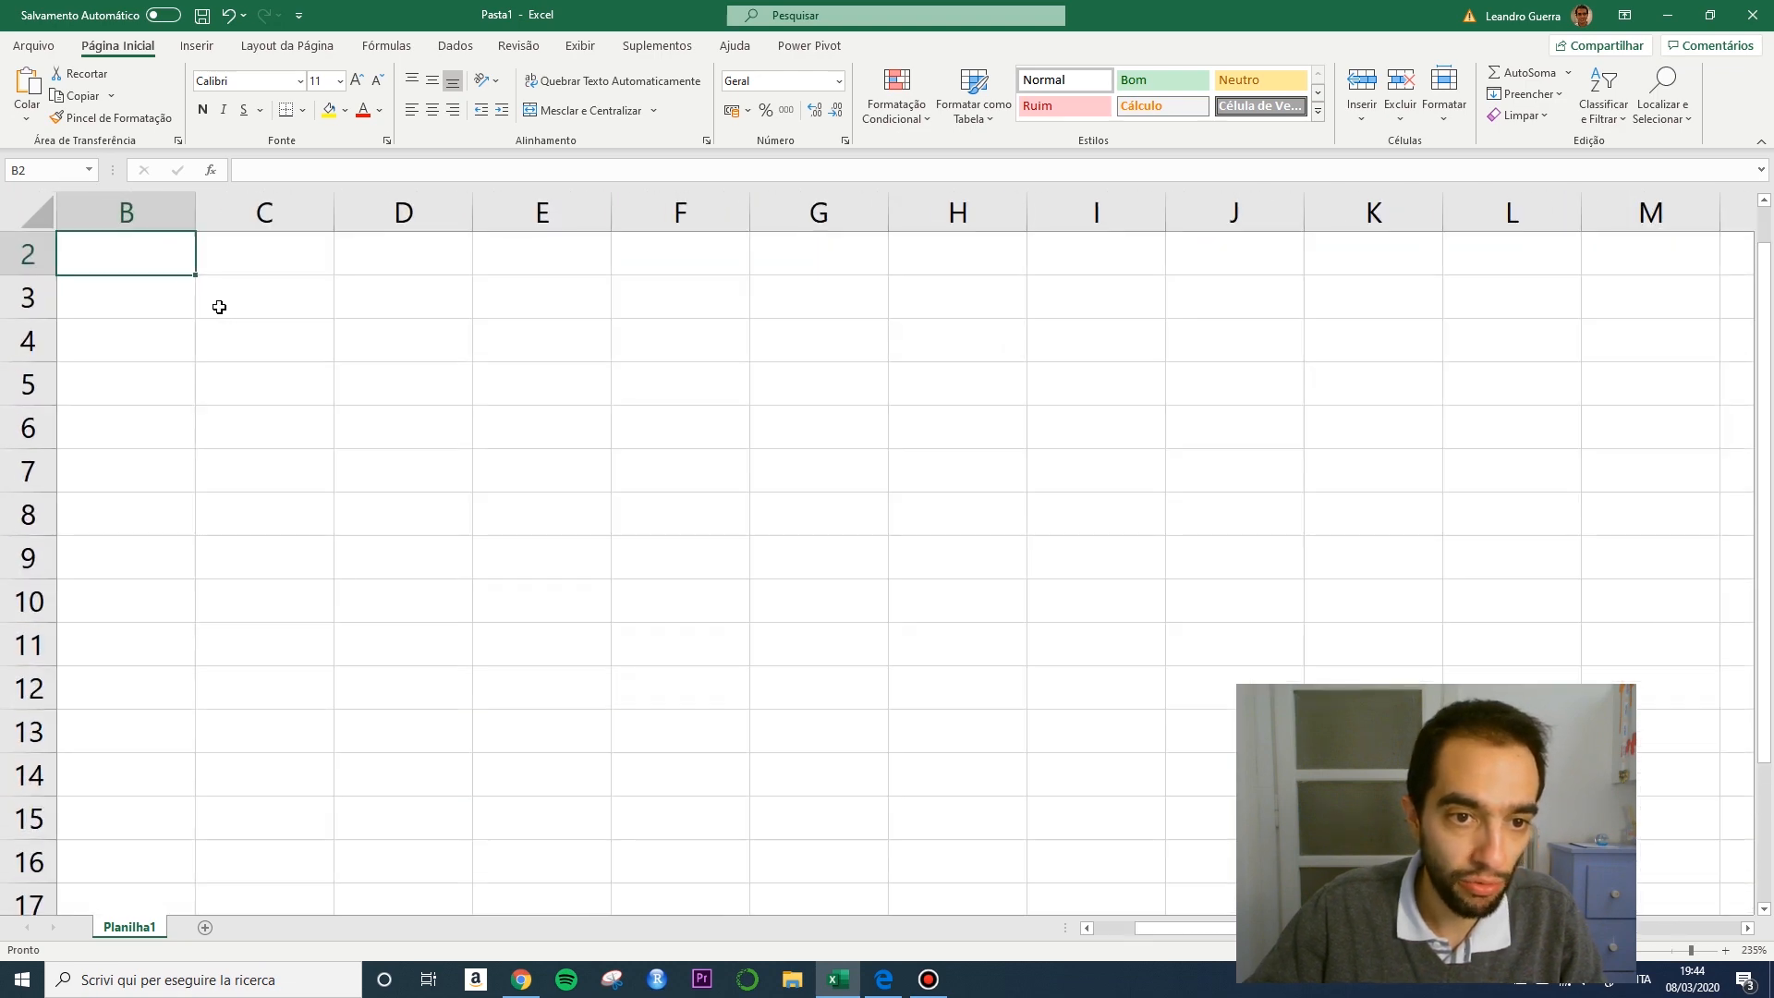
scroll(219, 307, down, 1)
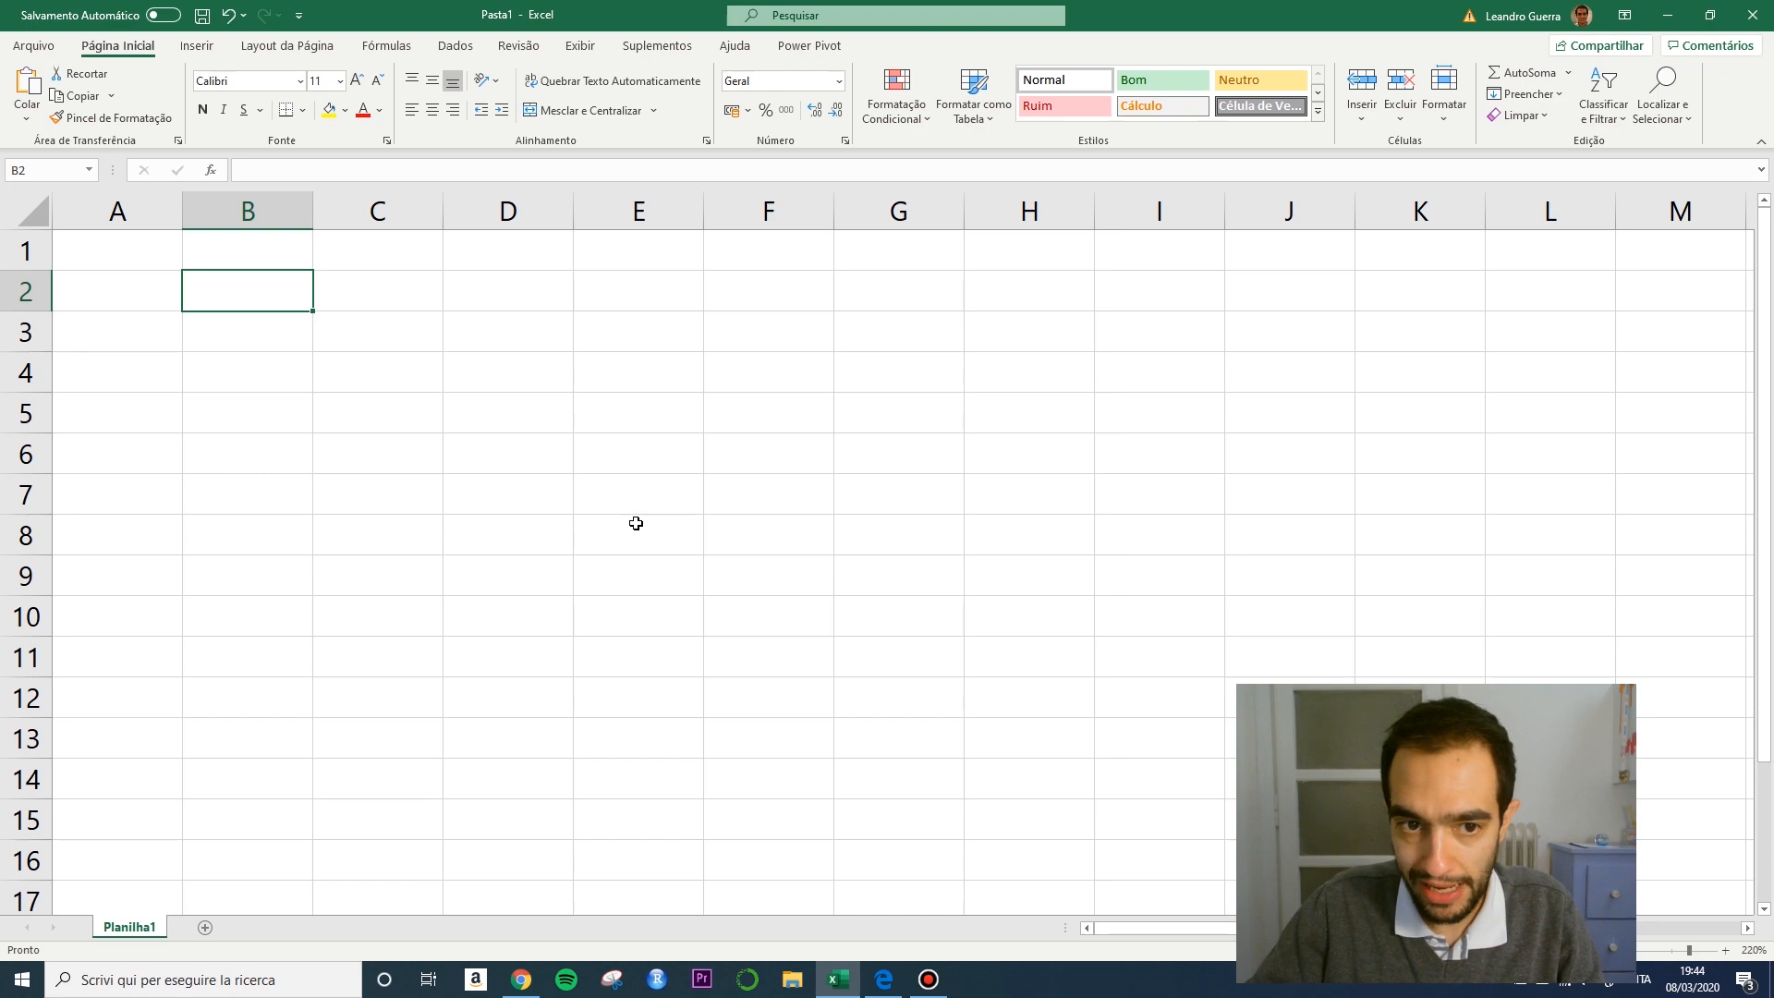
scroll(636, 523, down, 1)
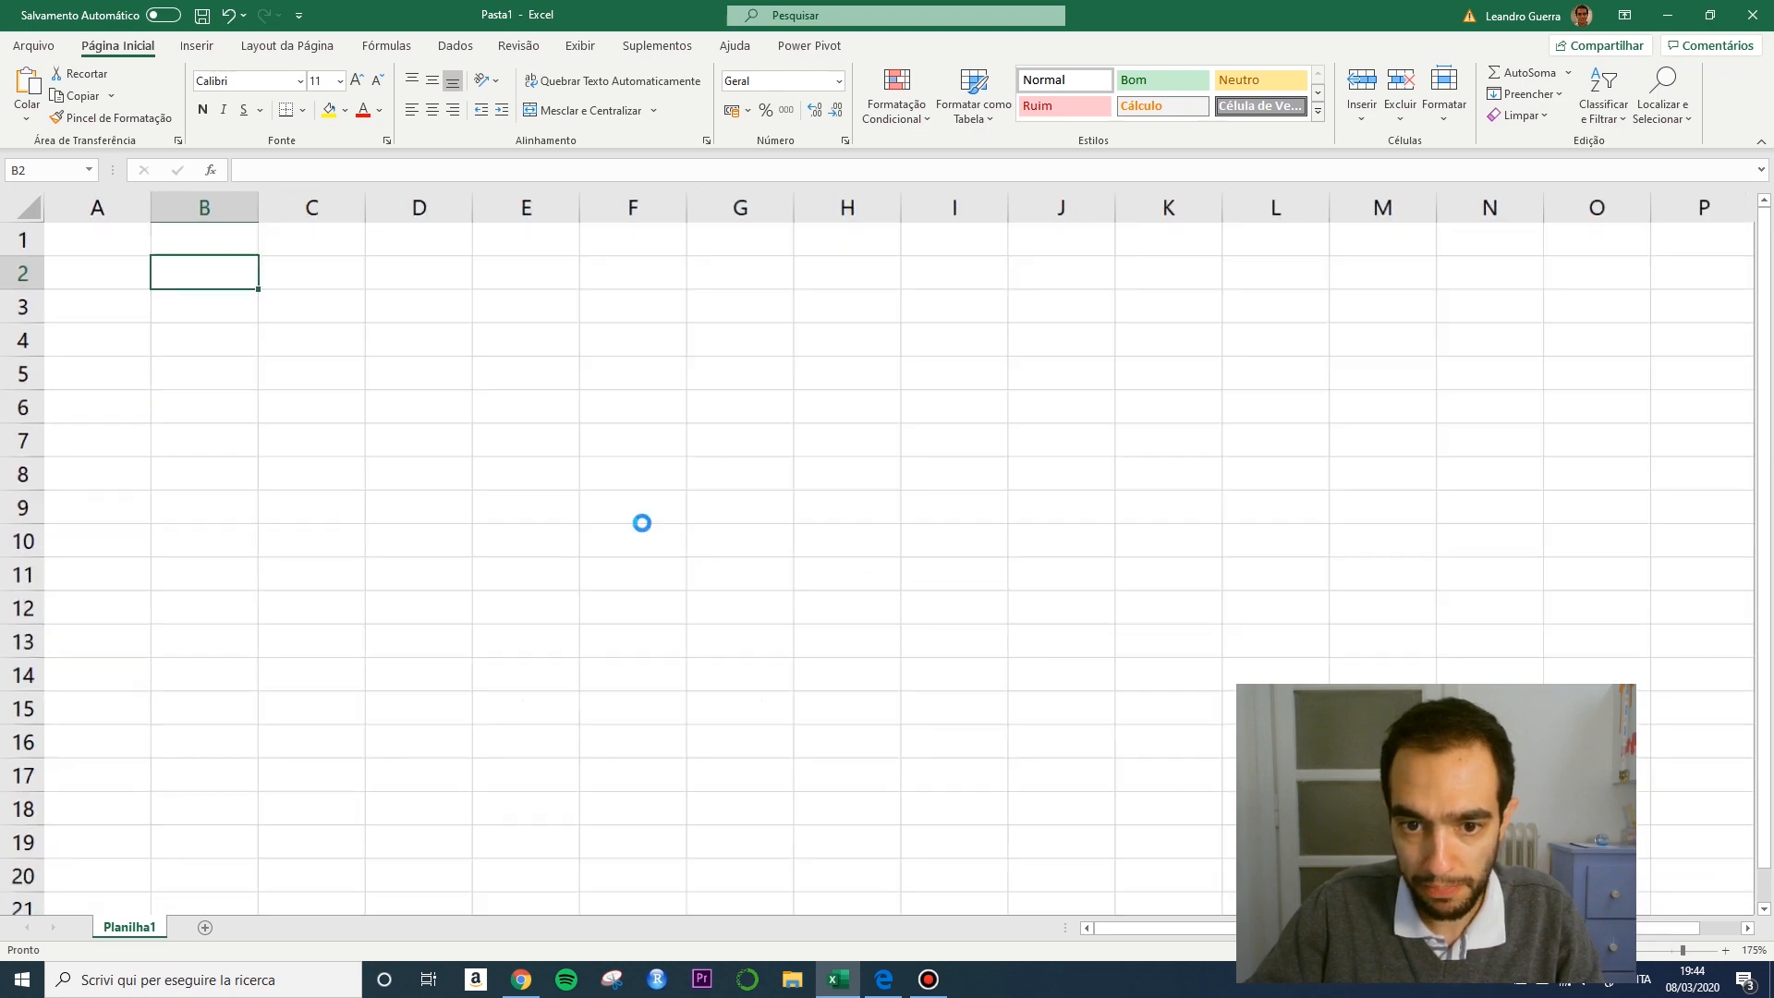
scroll(642, 523, down, 1)
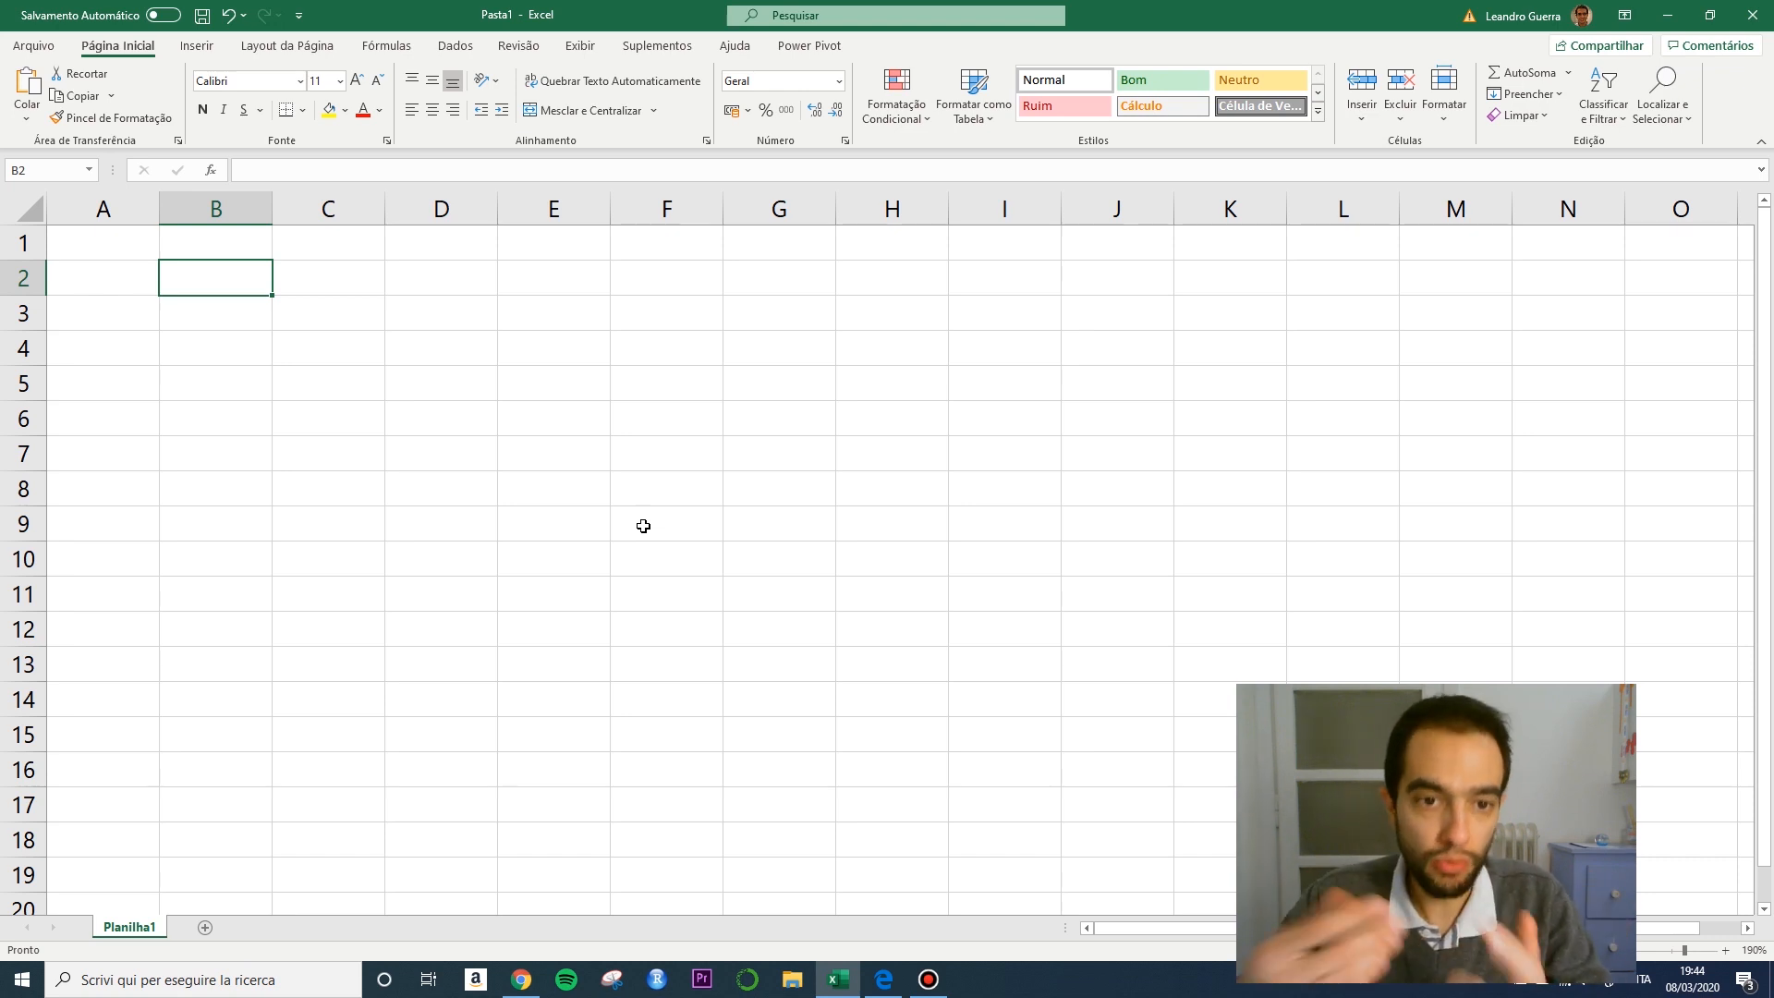
text(Data)
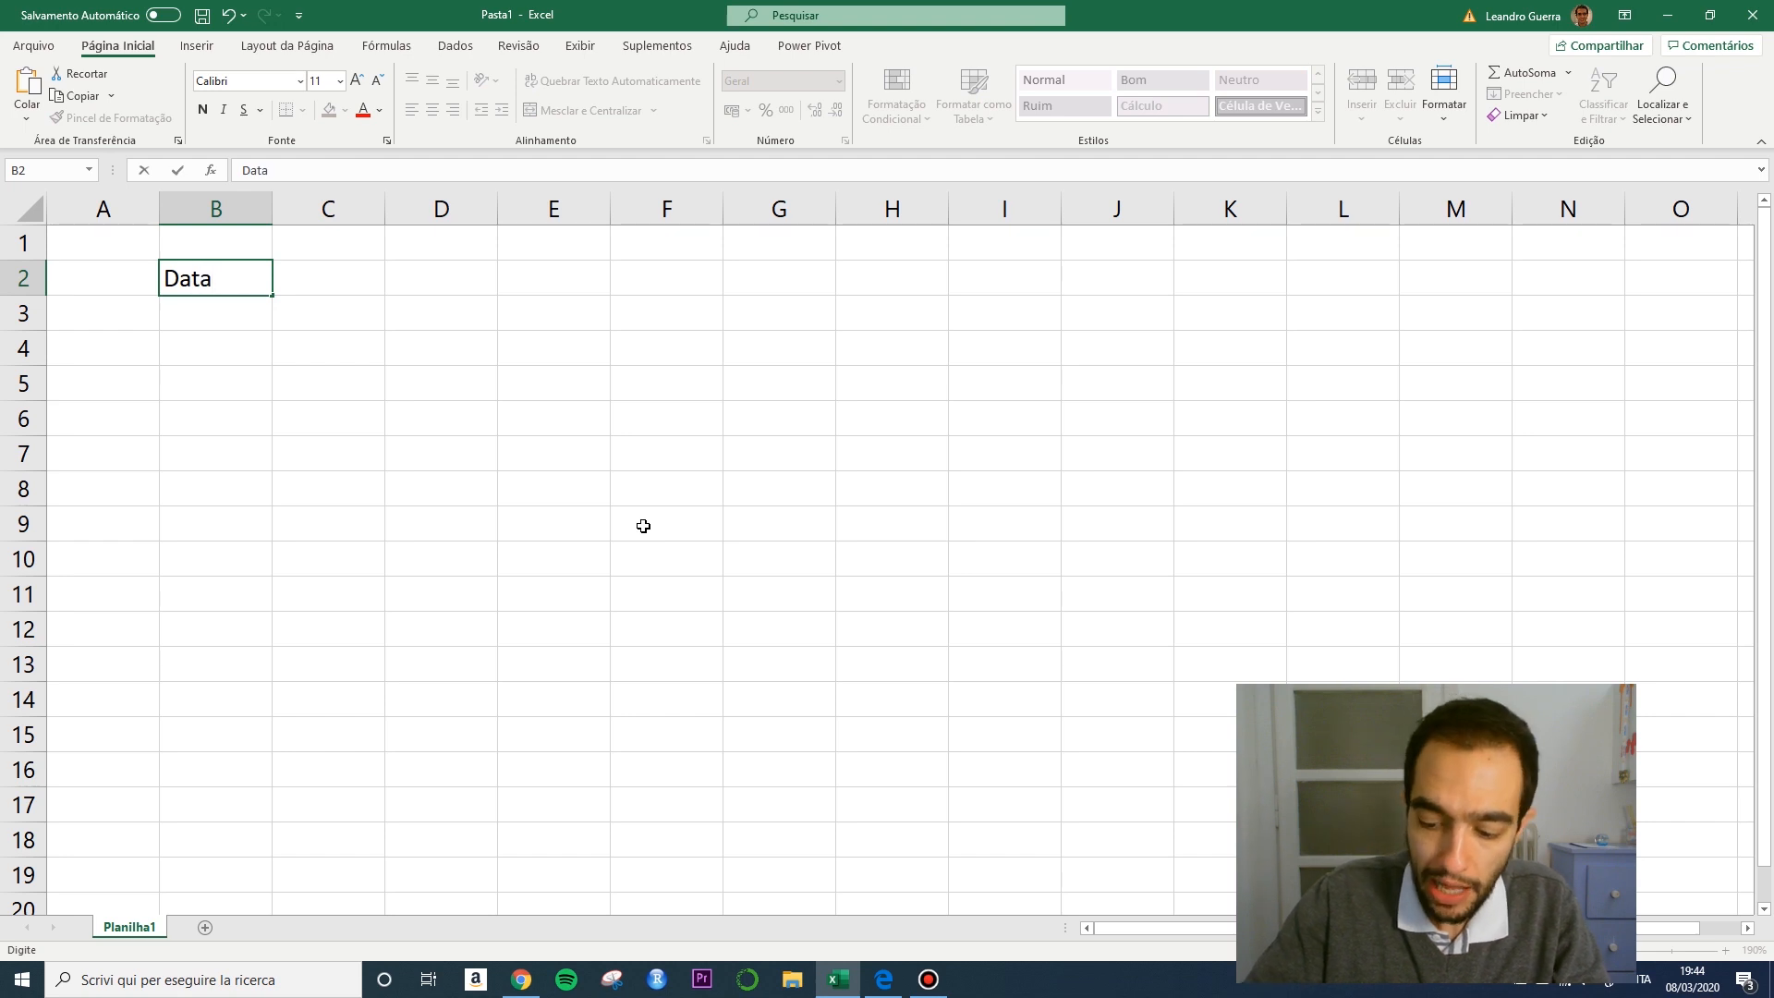
key(Tab)
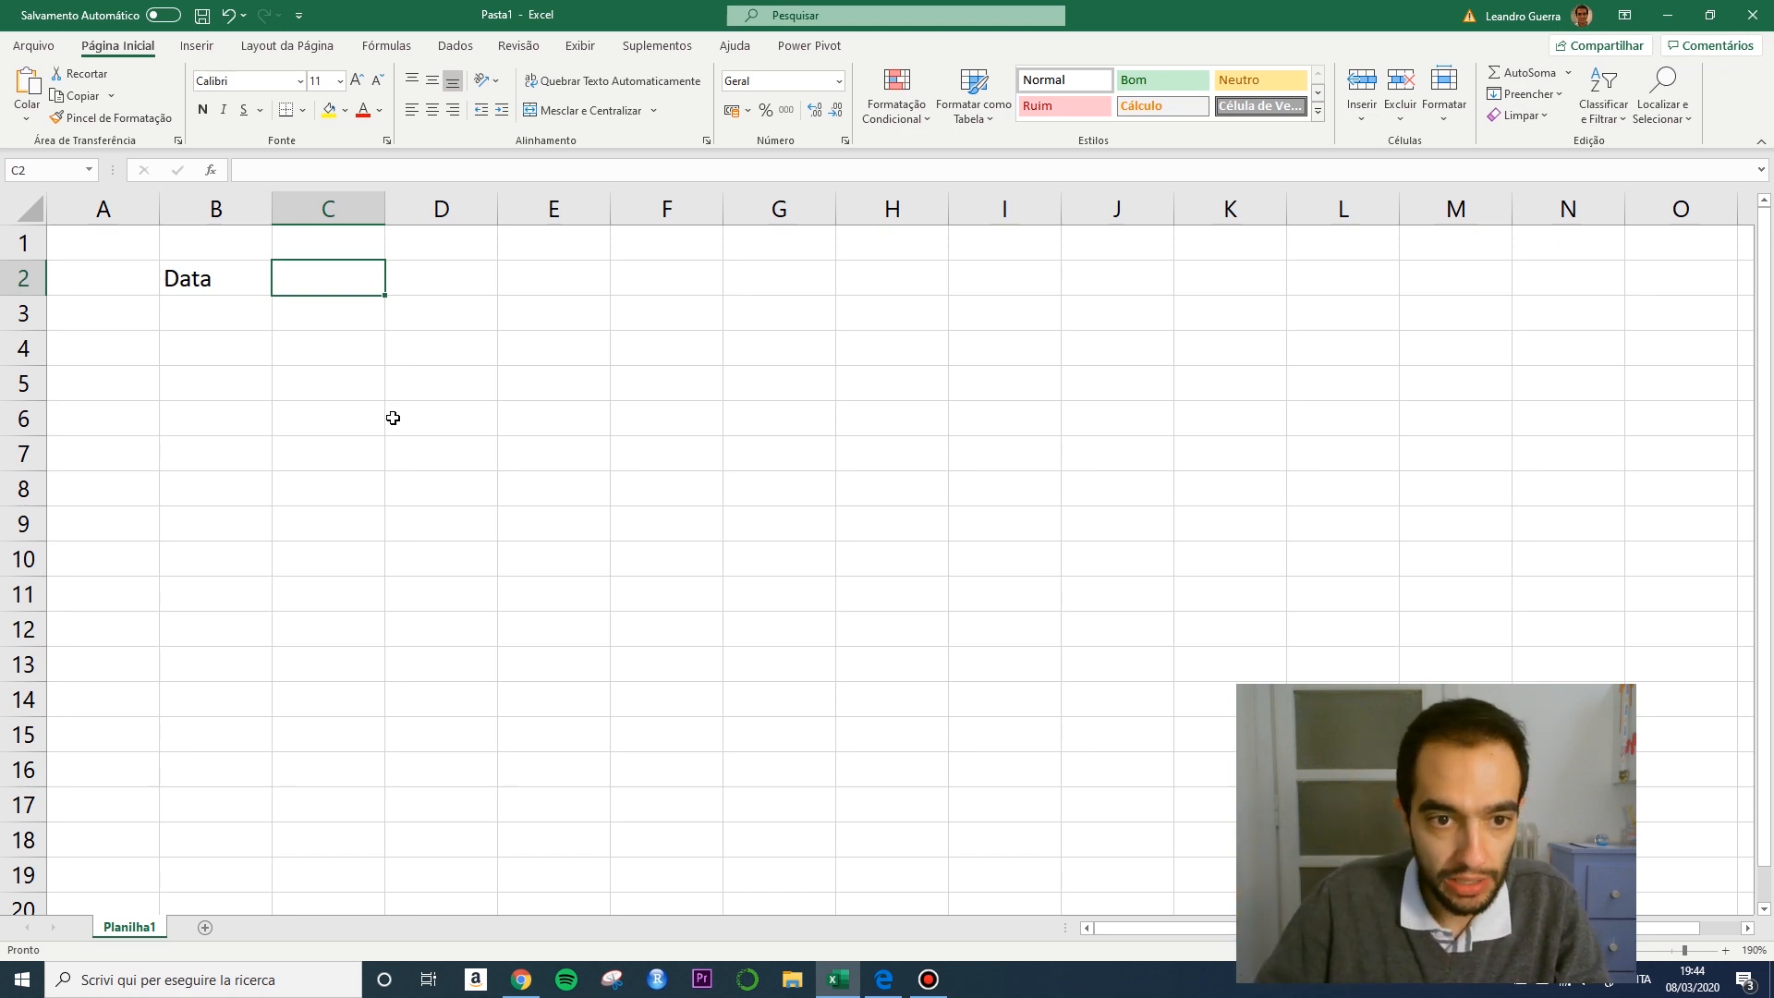
Re-enter the header "Data" in cell B2.
click(213, 283)
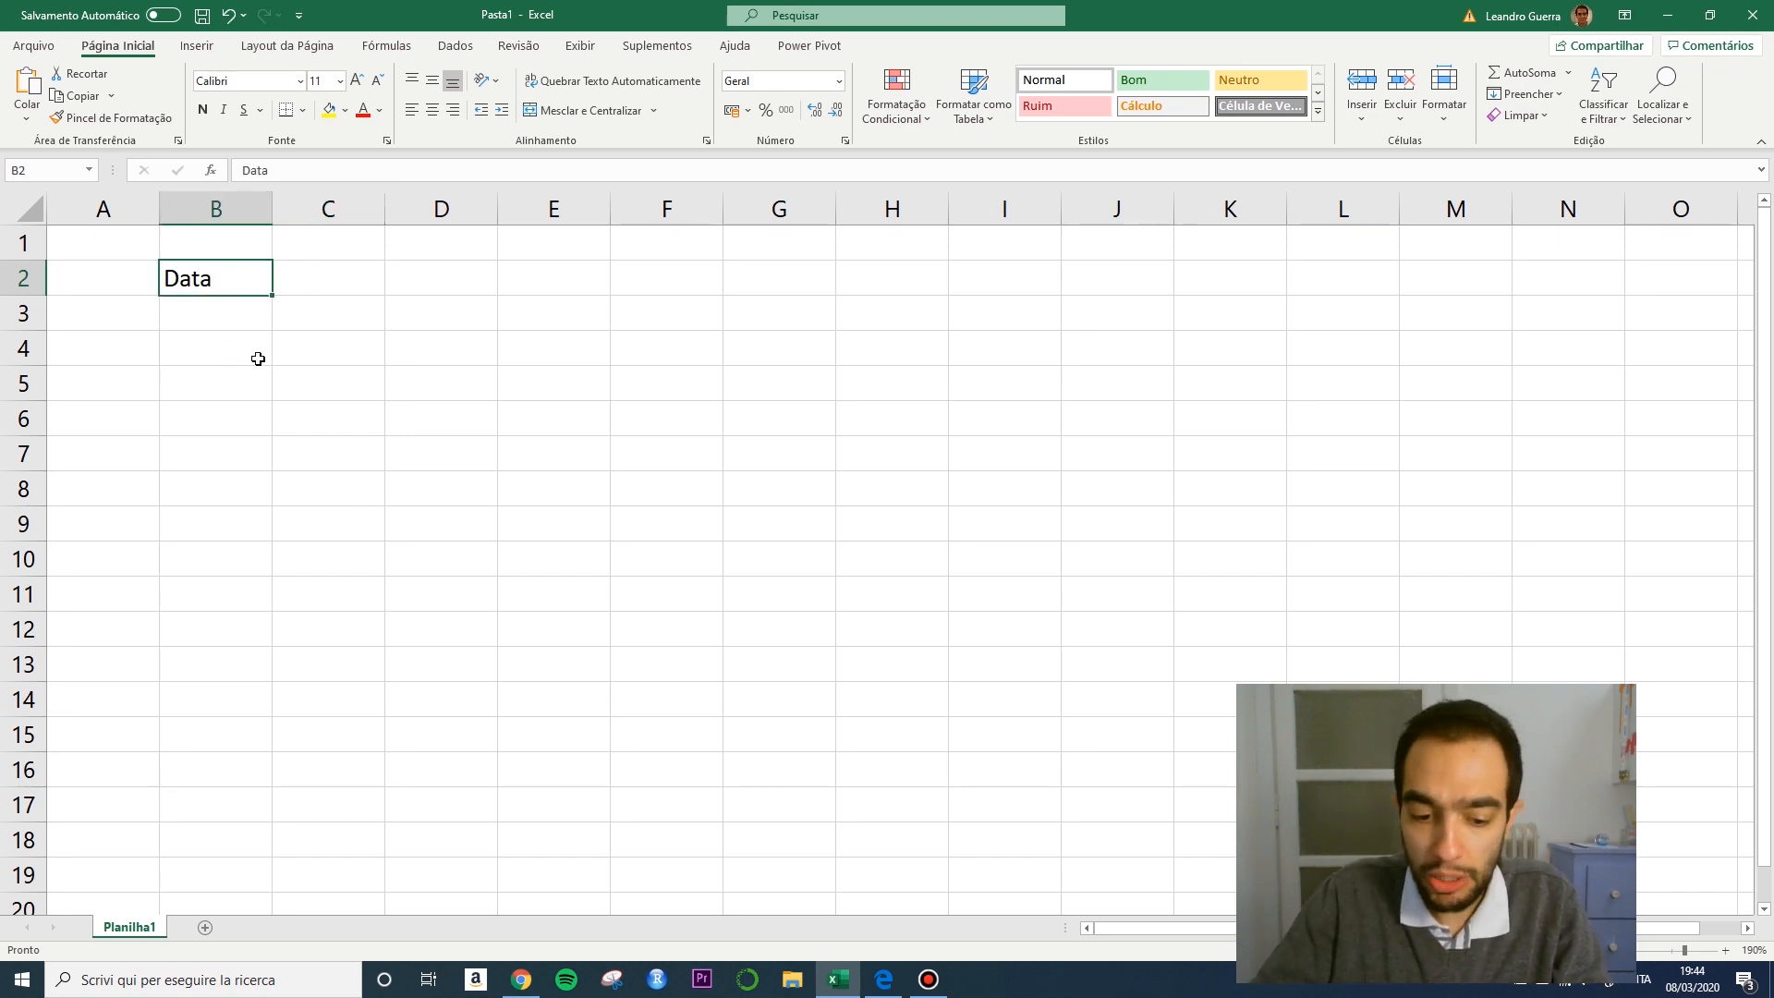
text(Data)
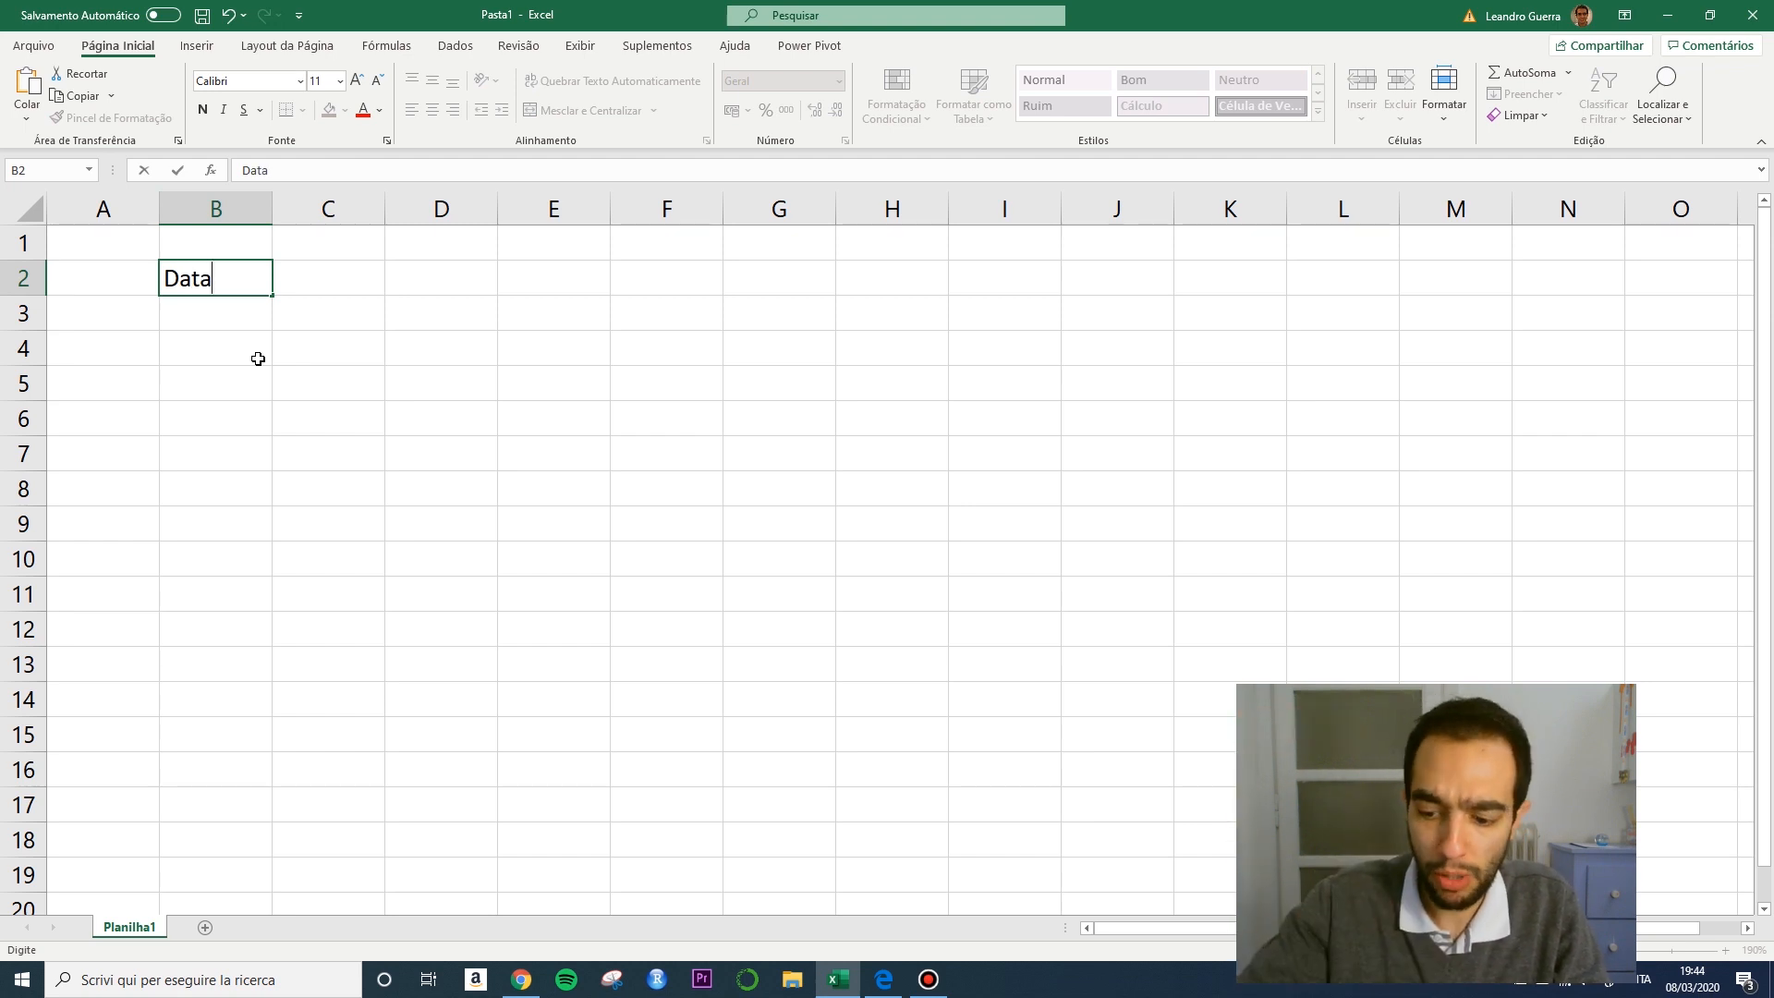
key(Return)
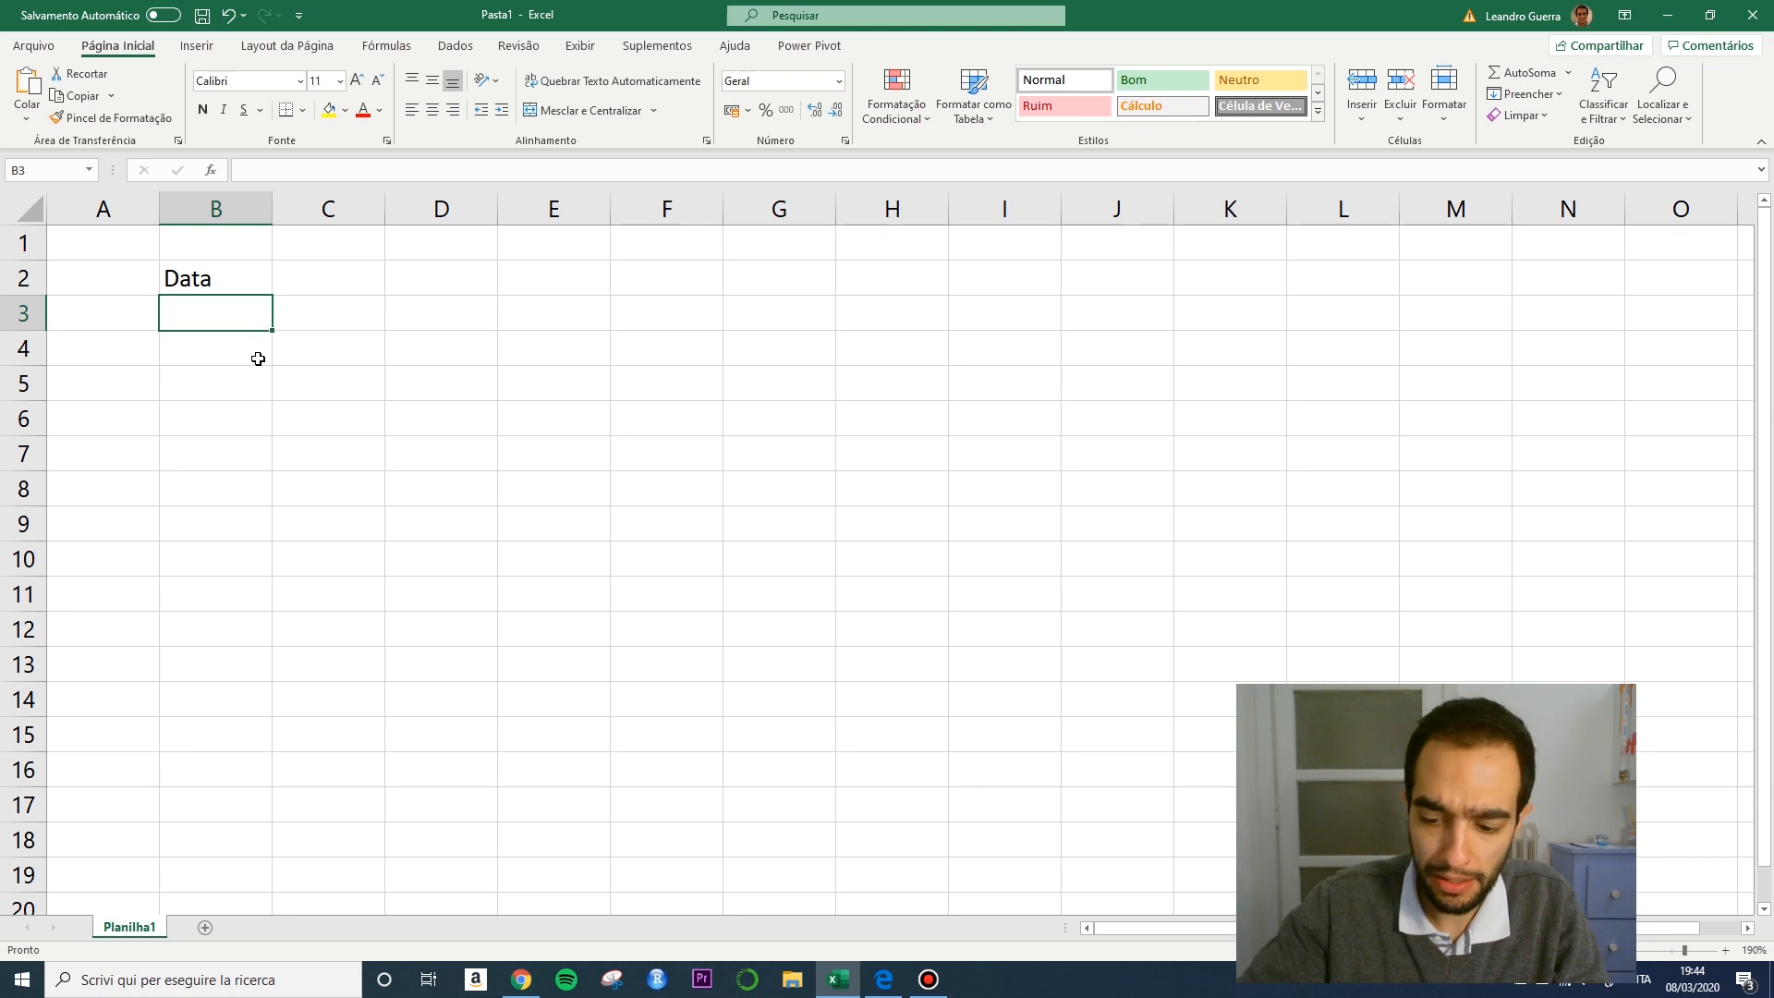
key(Right)
key(Up)
key(Left)
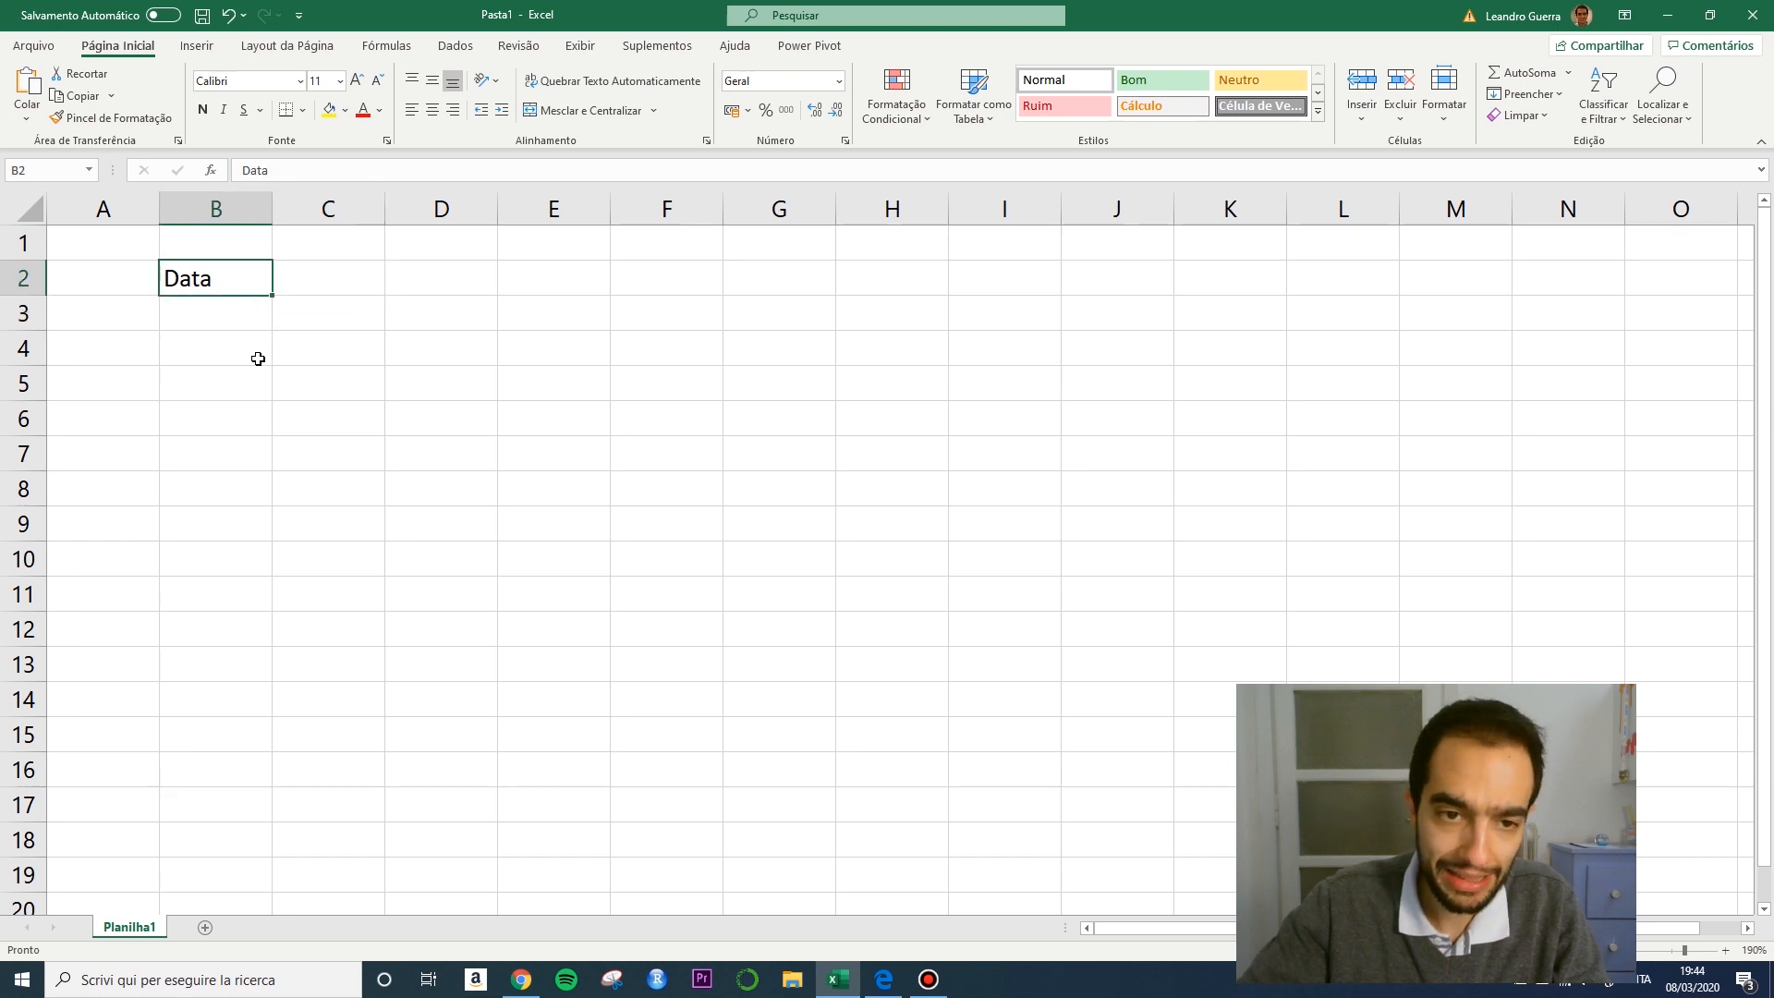
key(Down)
key(Up)
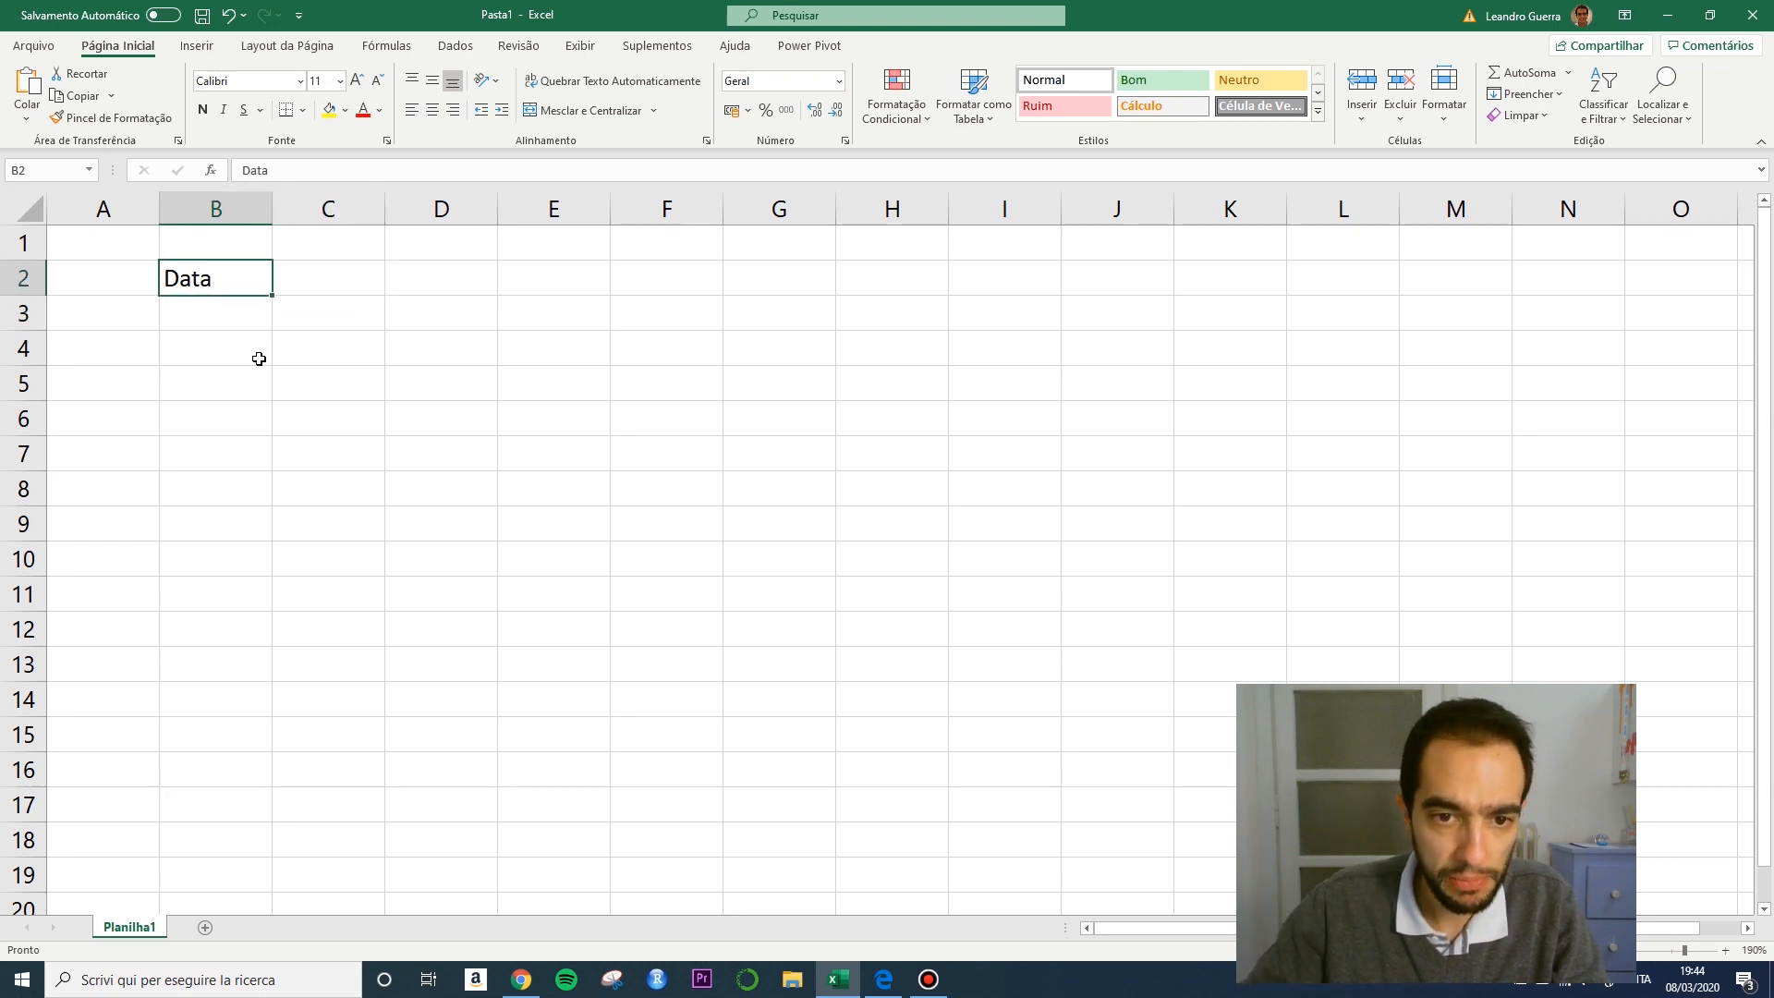
click(416, 287)
click(262, 287)
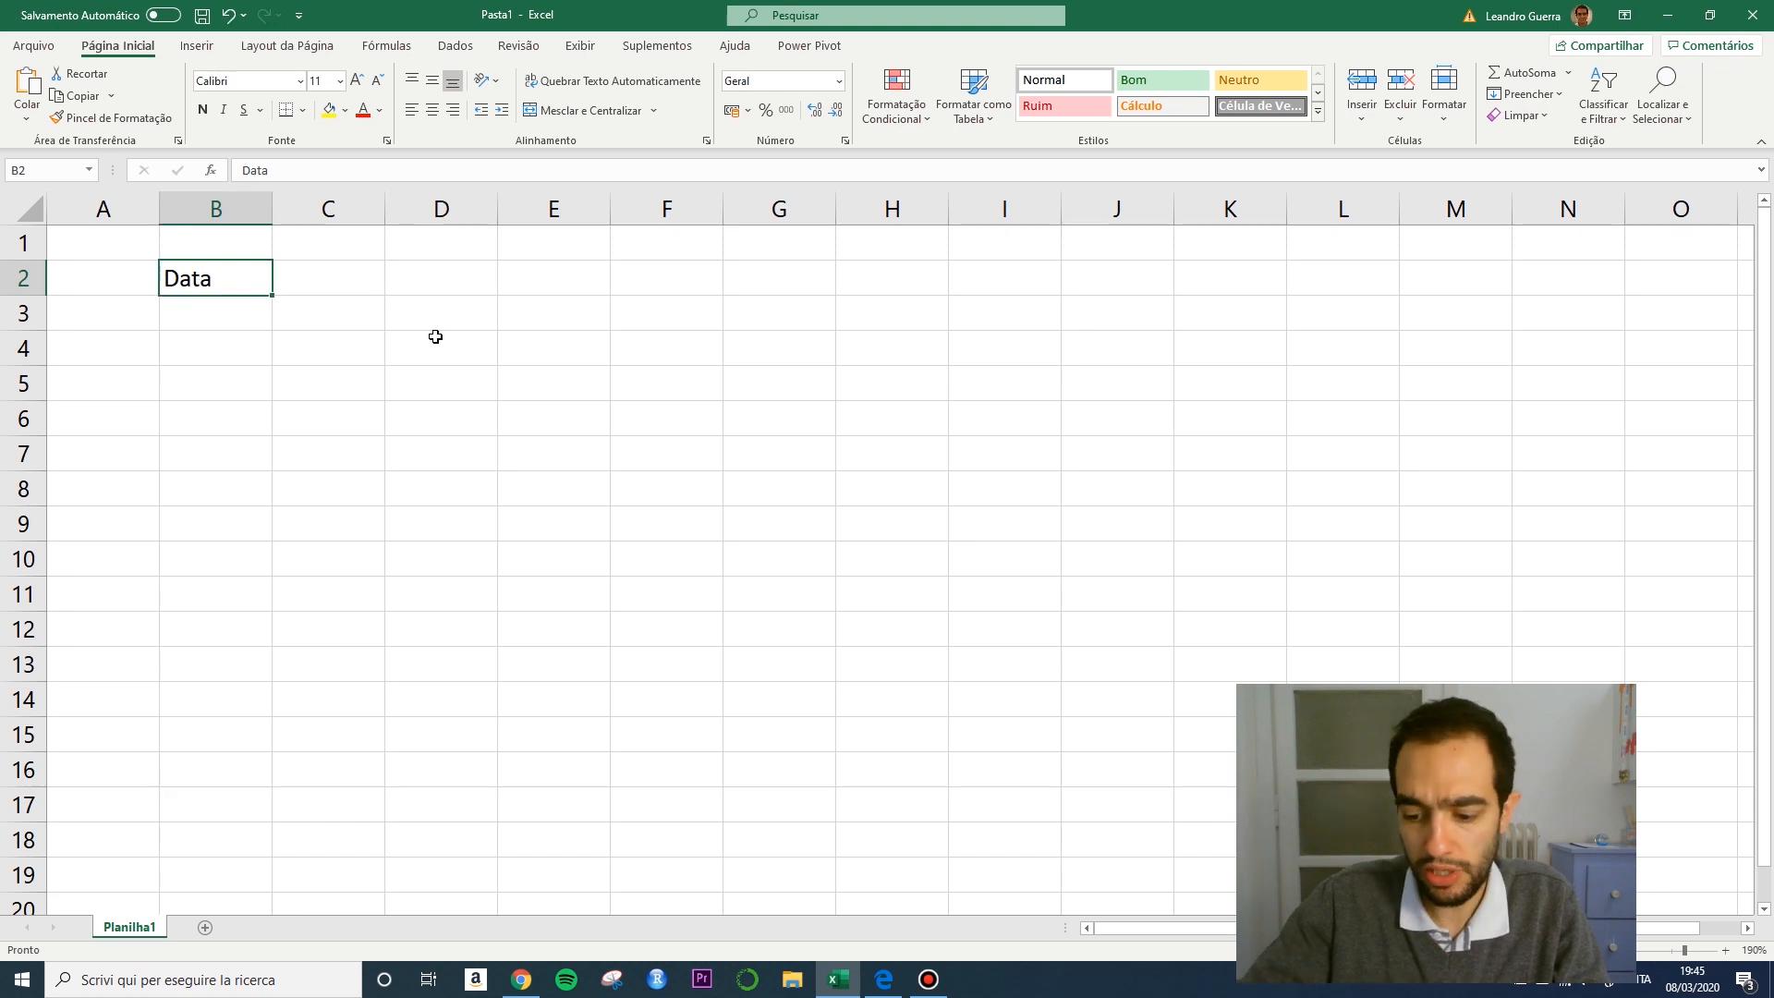
key(Down)
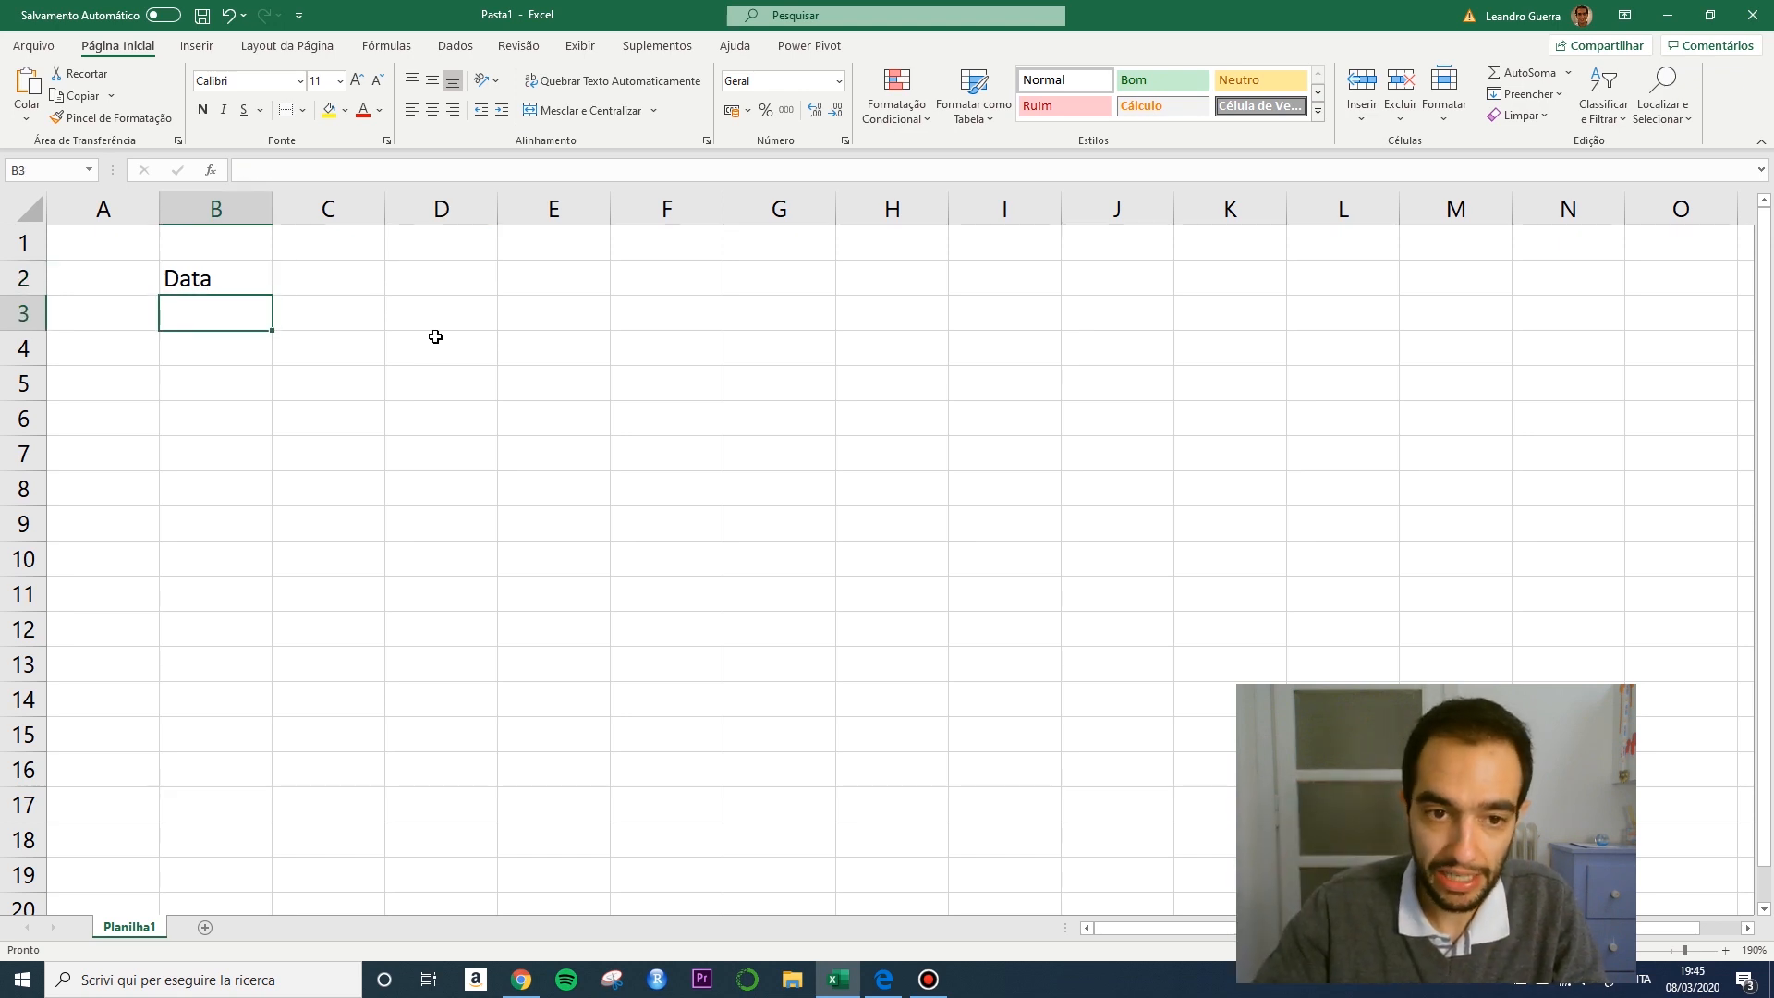
key(Up)
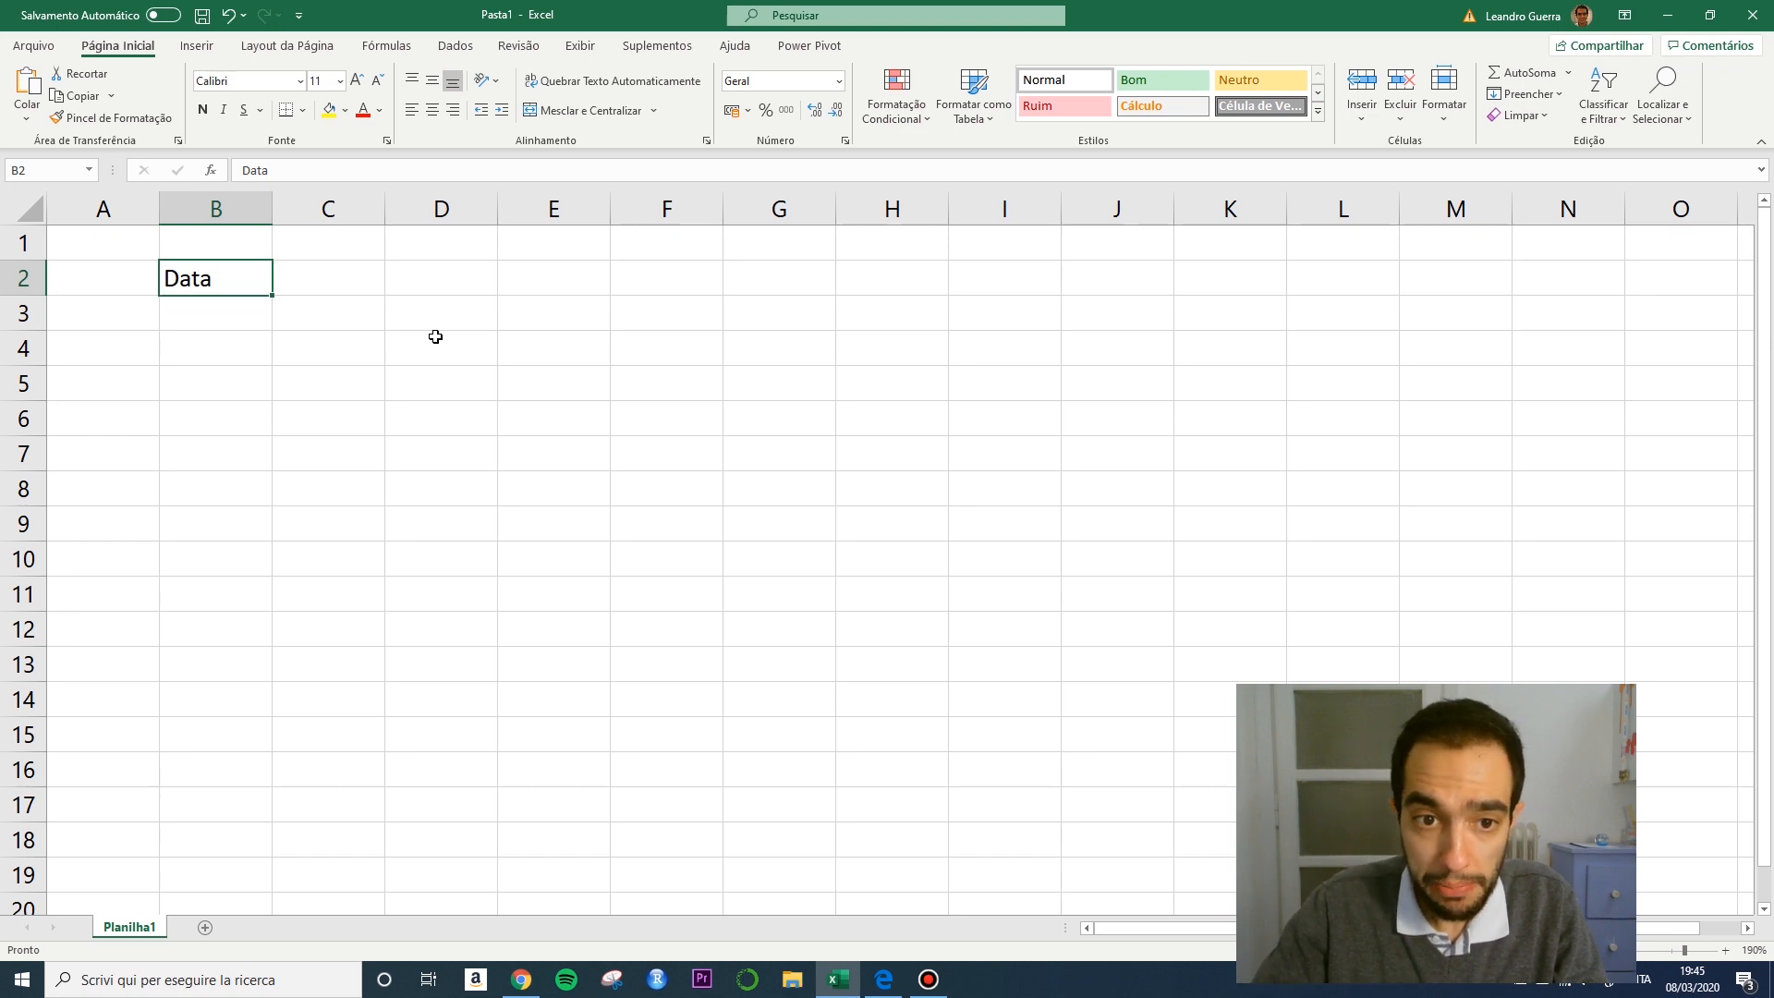
Enter the column headers "Tipo" in cell C2 and "Descriçao" in cell D2.
key(Right)
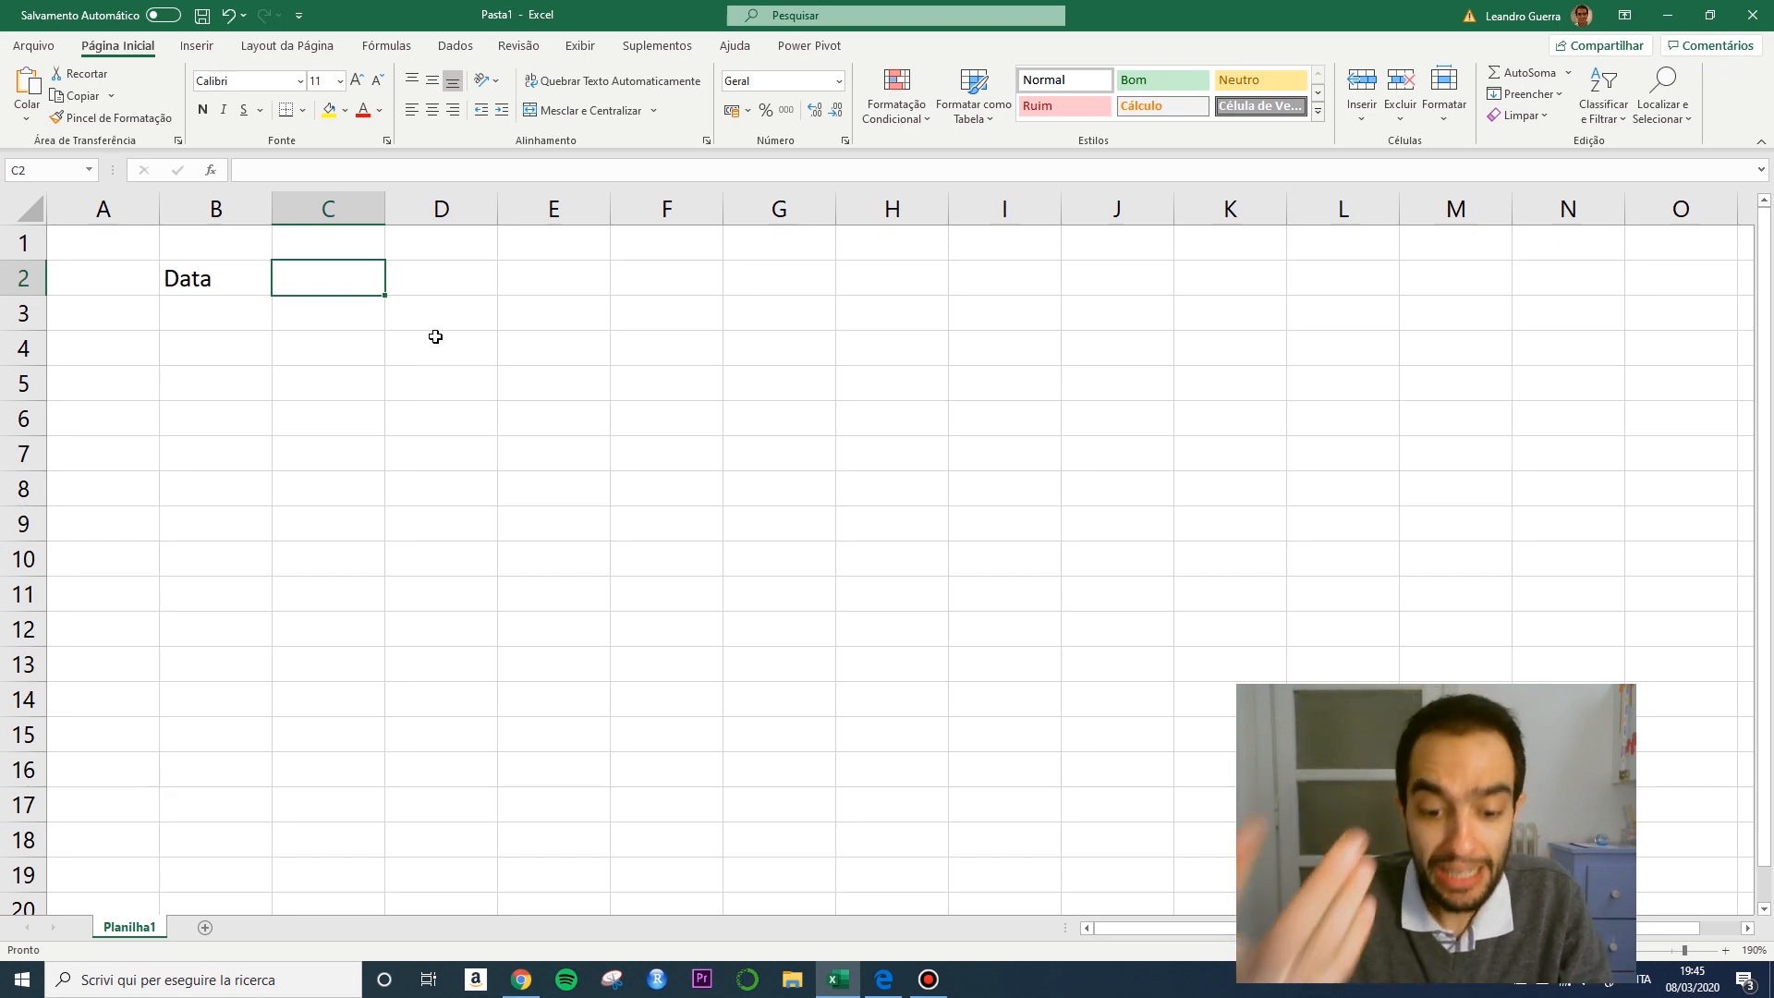
text(Tipo)
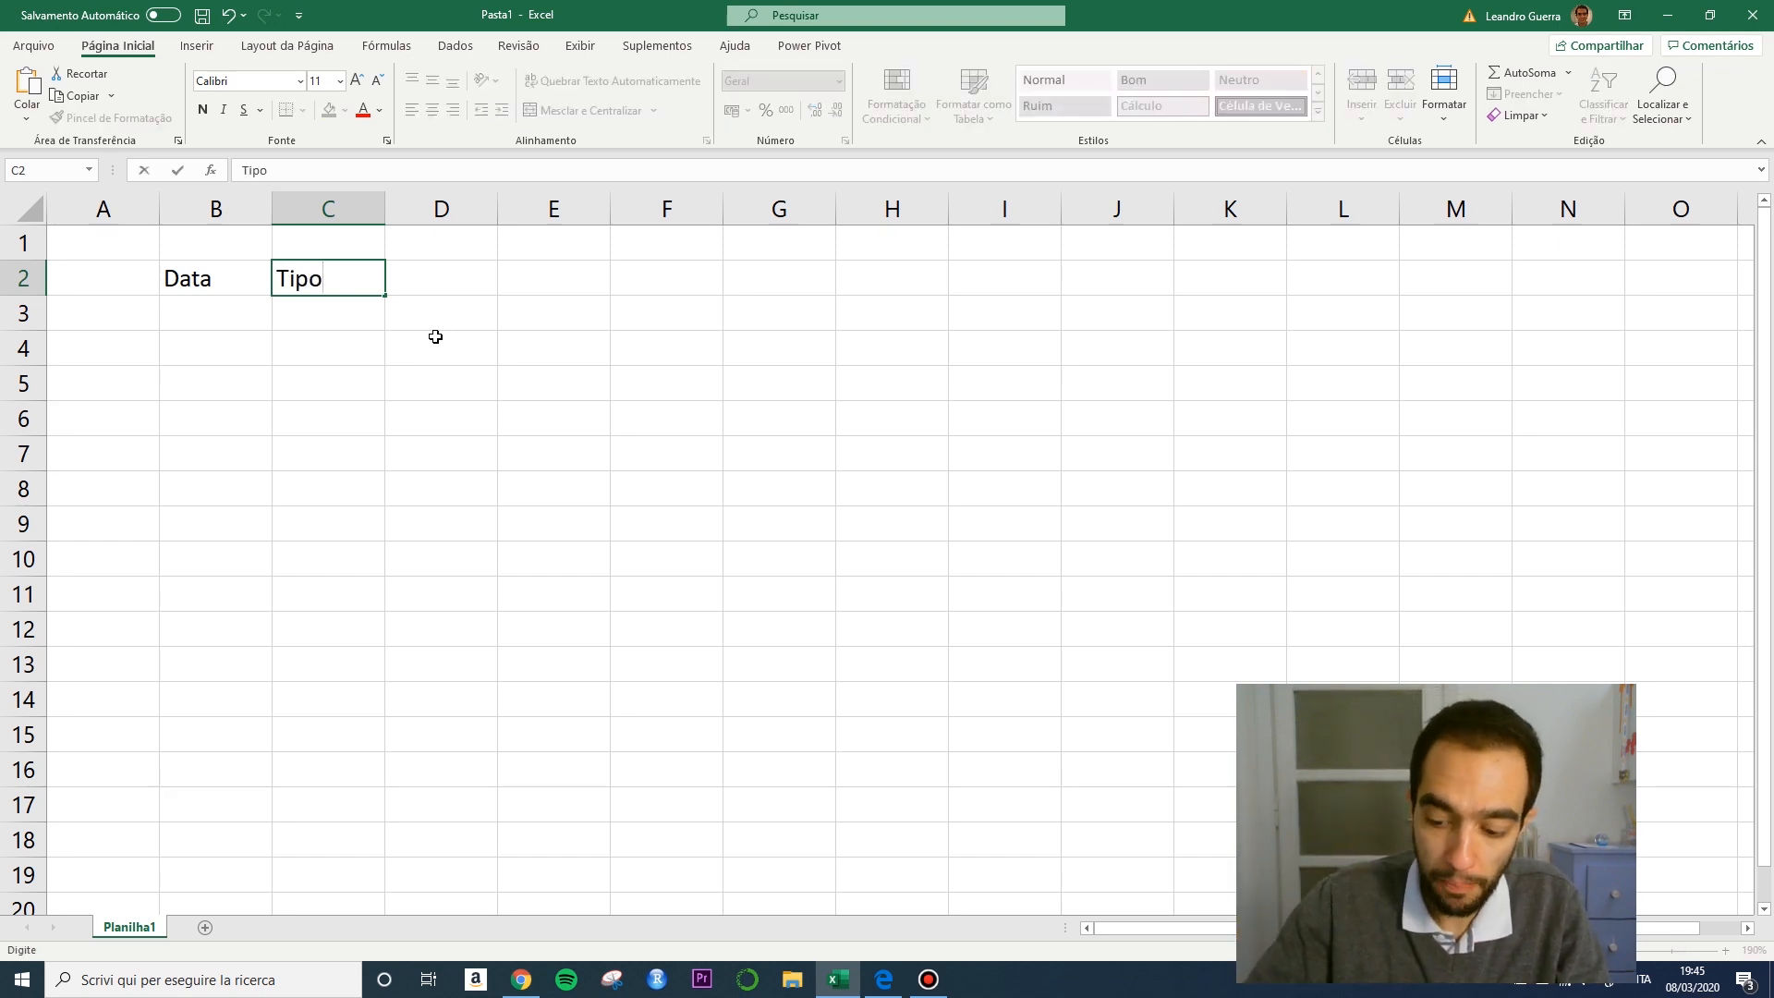
key(Tab)
text(De)
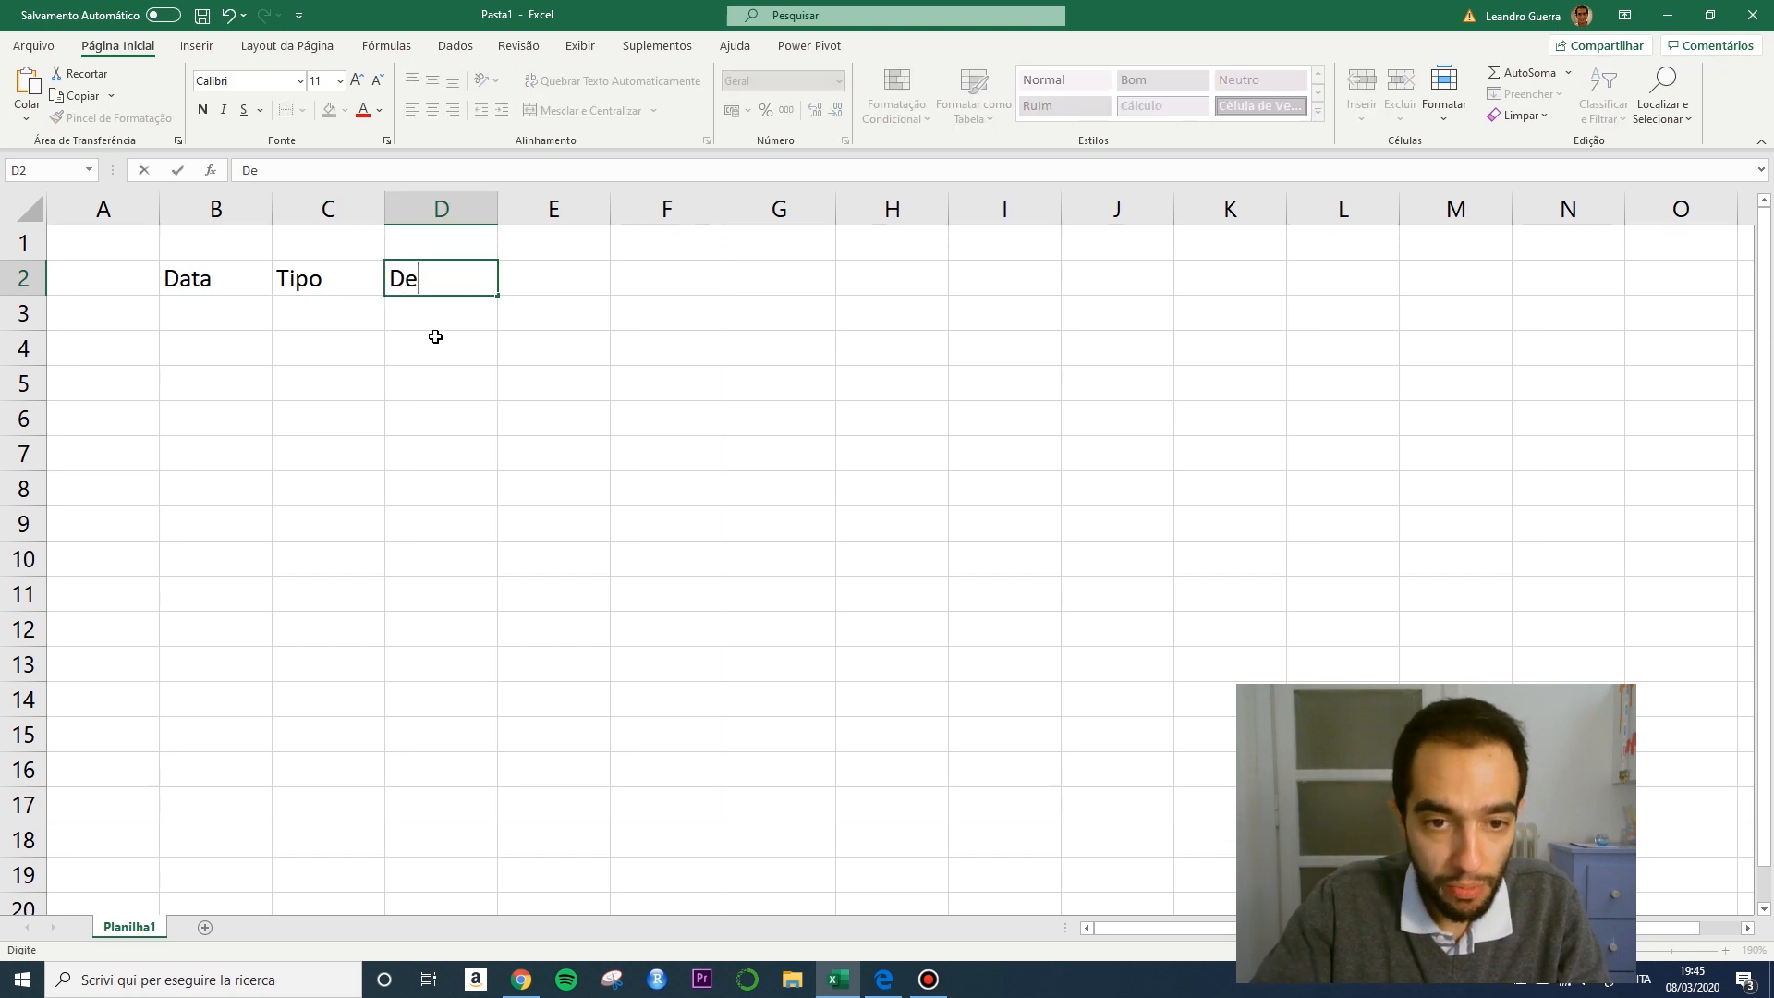
text(scriçao)
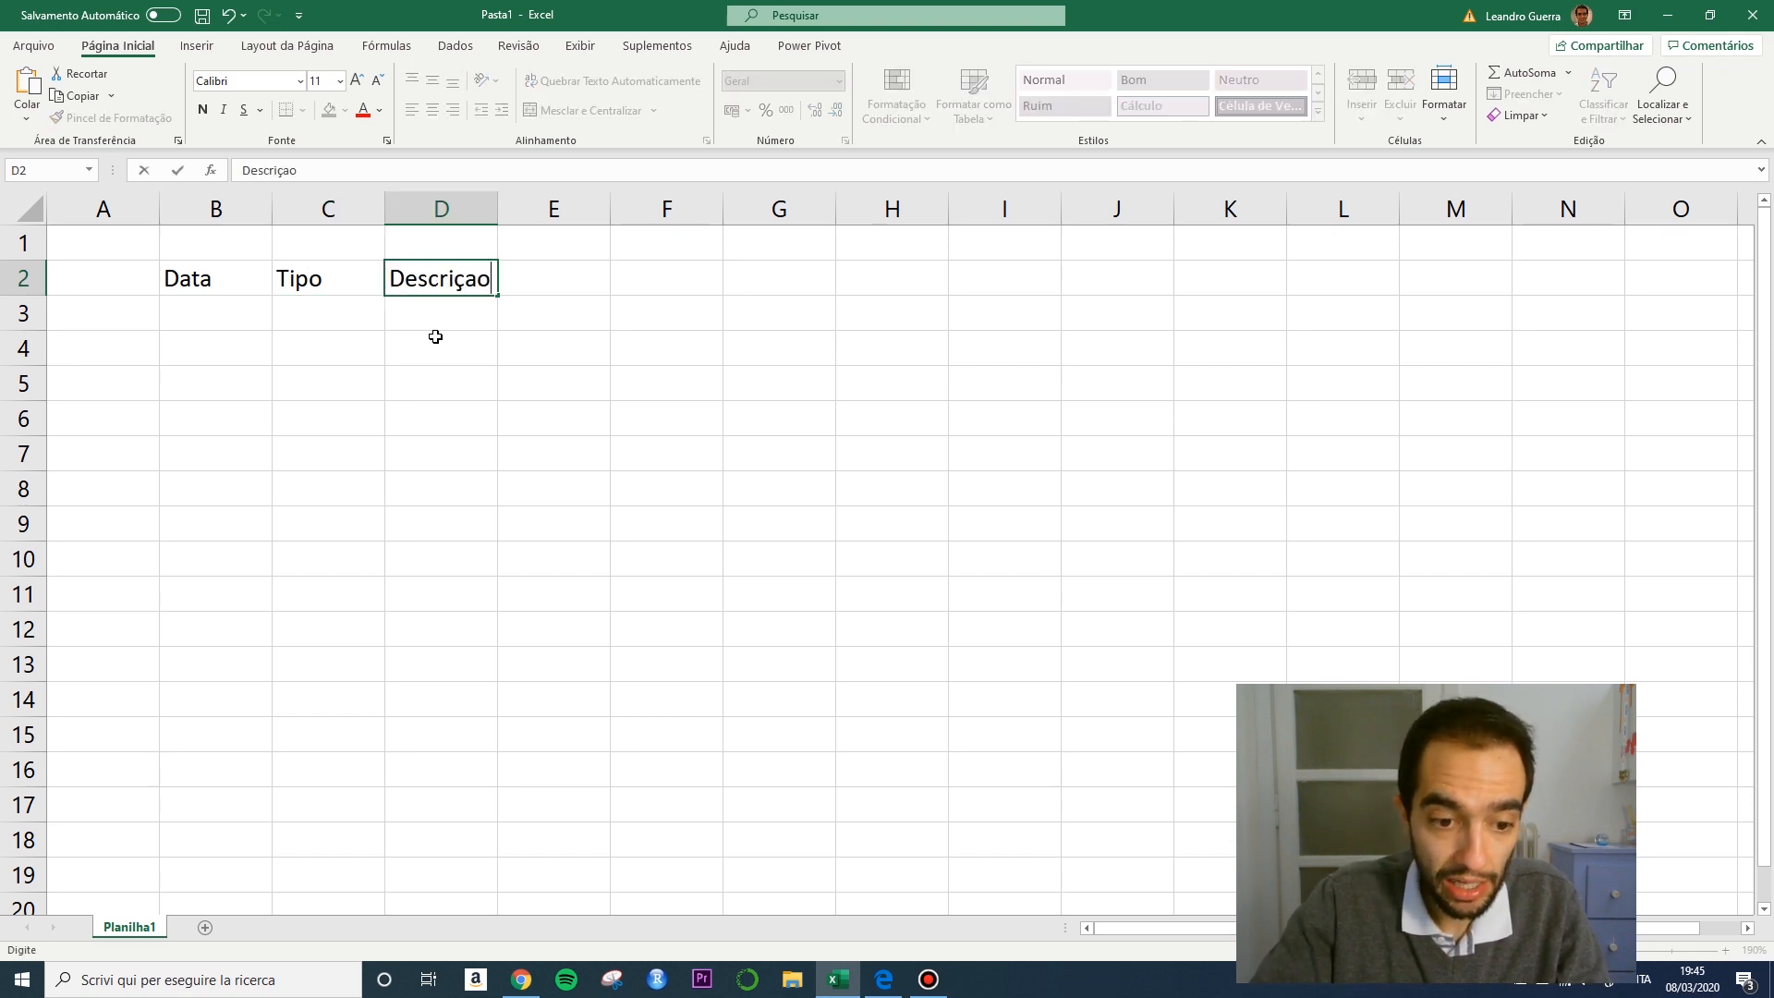
key(Down)
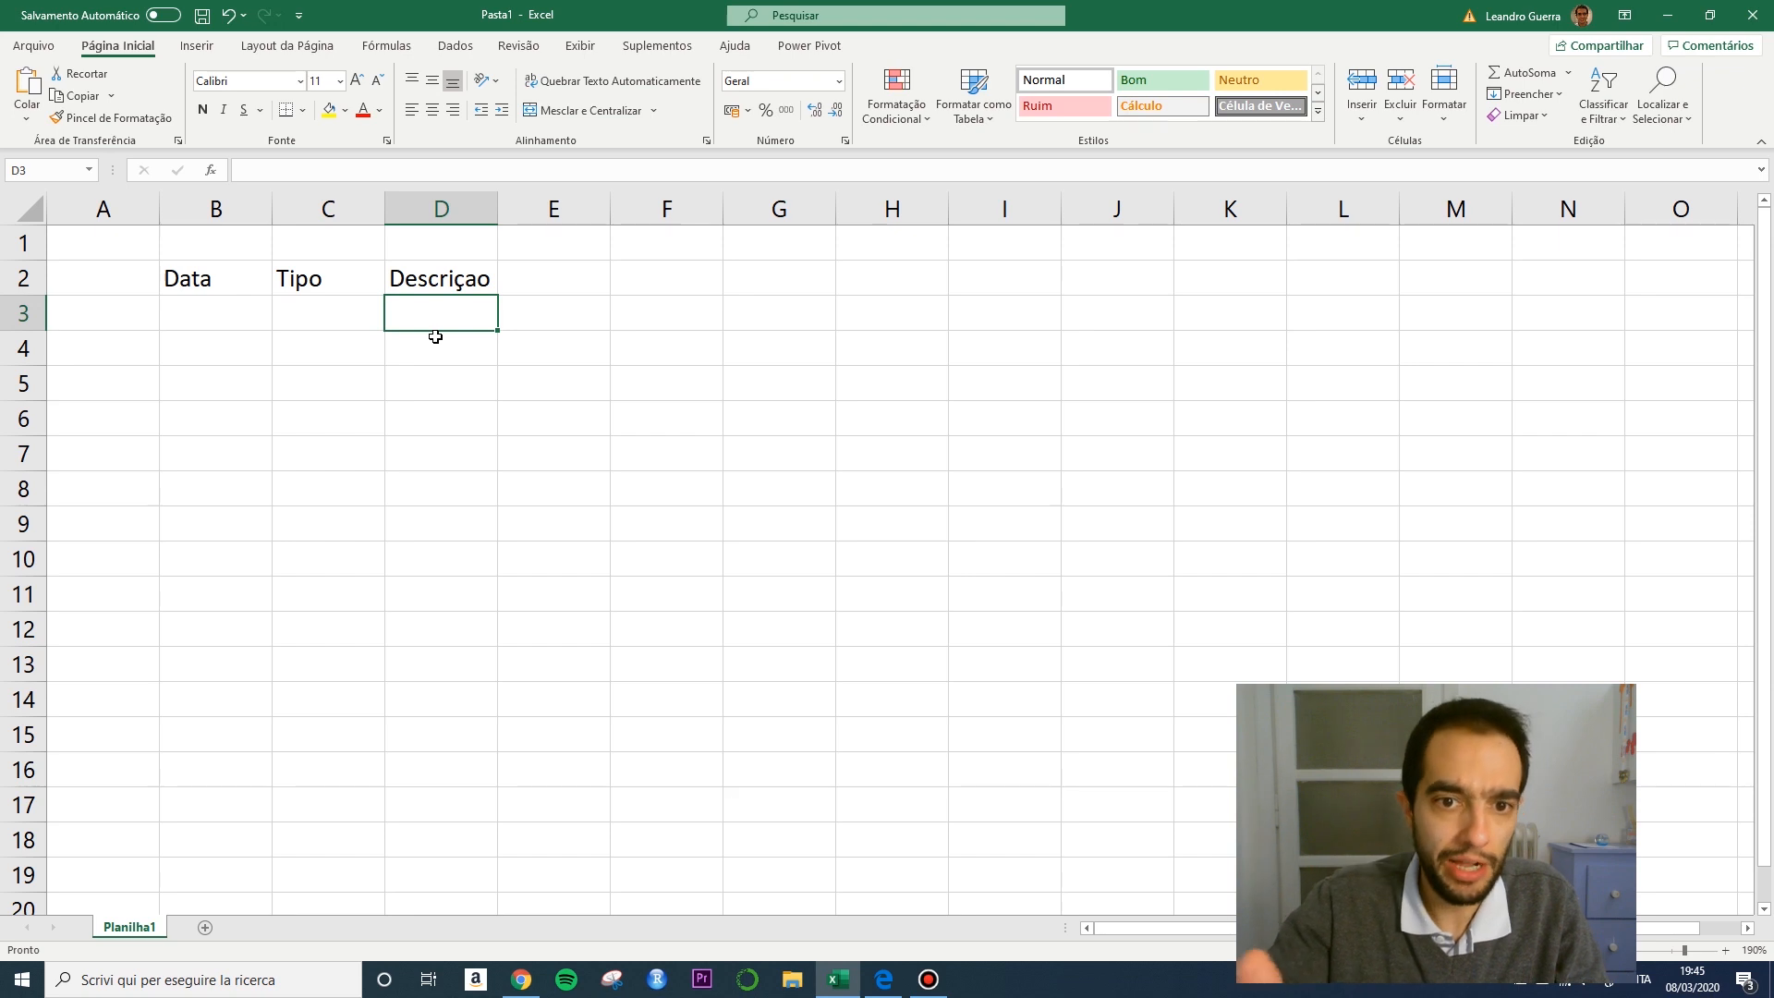
Enter the column headers "Valor" in cell E2 and "Percentual" in cell F2.
key(Up)
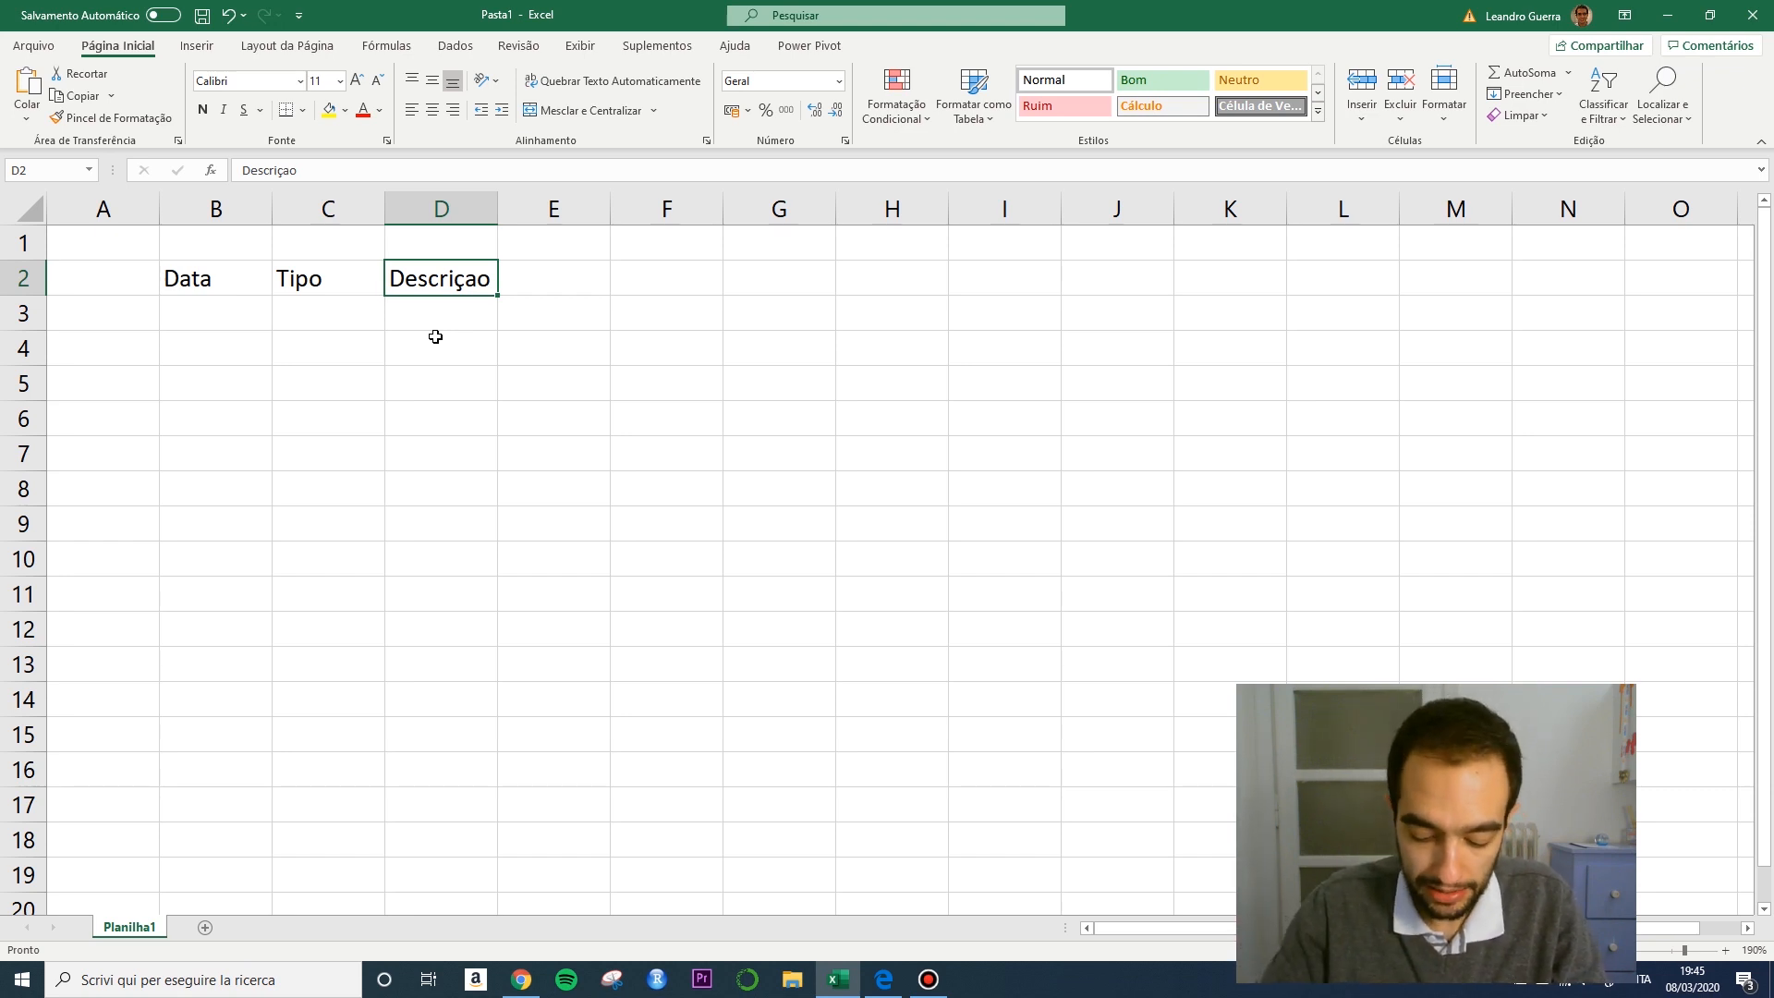
key(Tab)
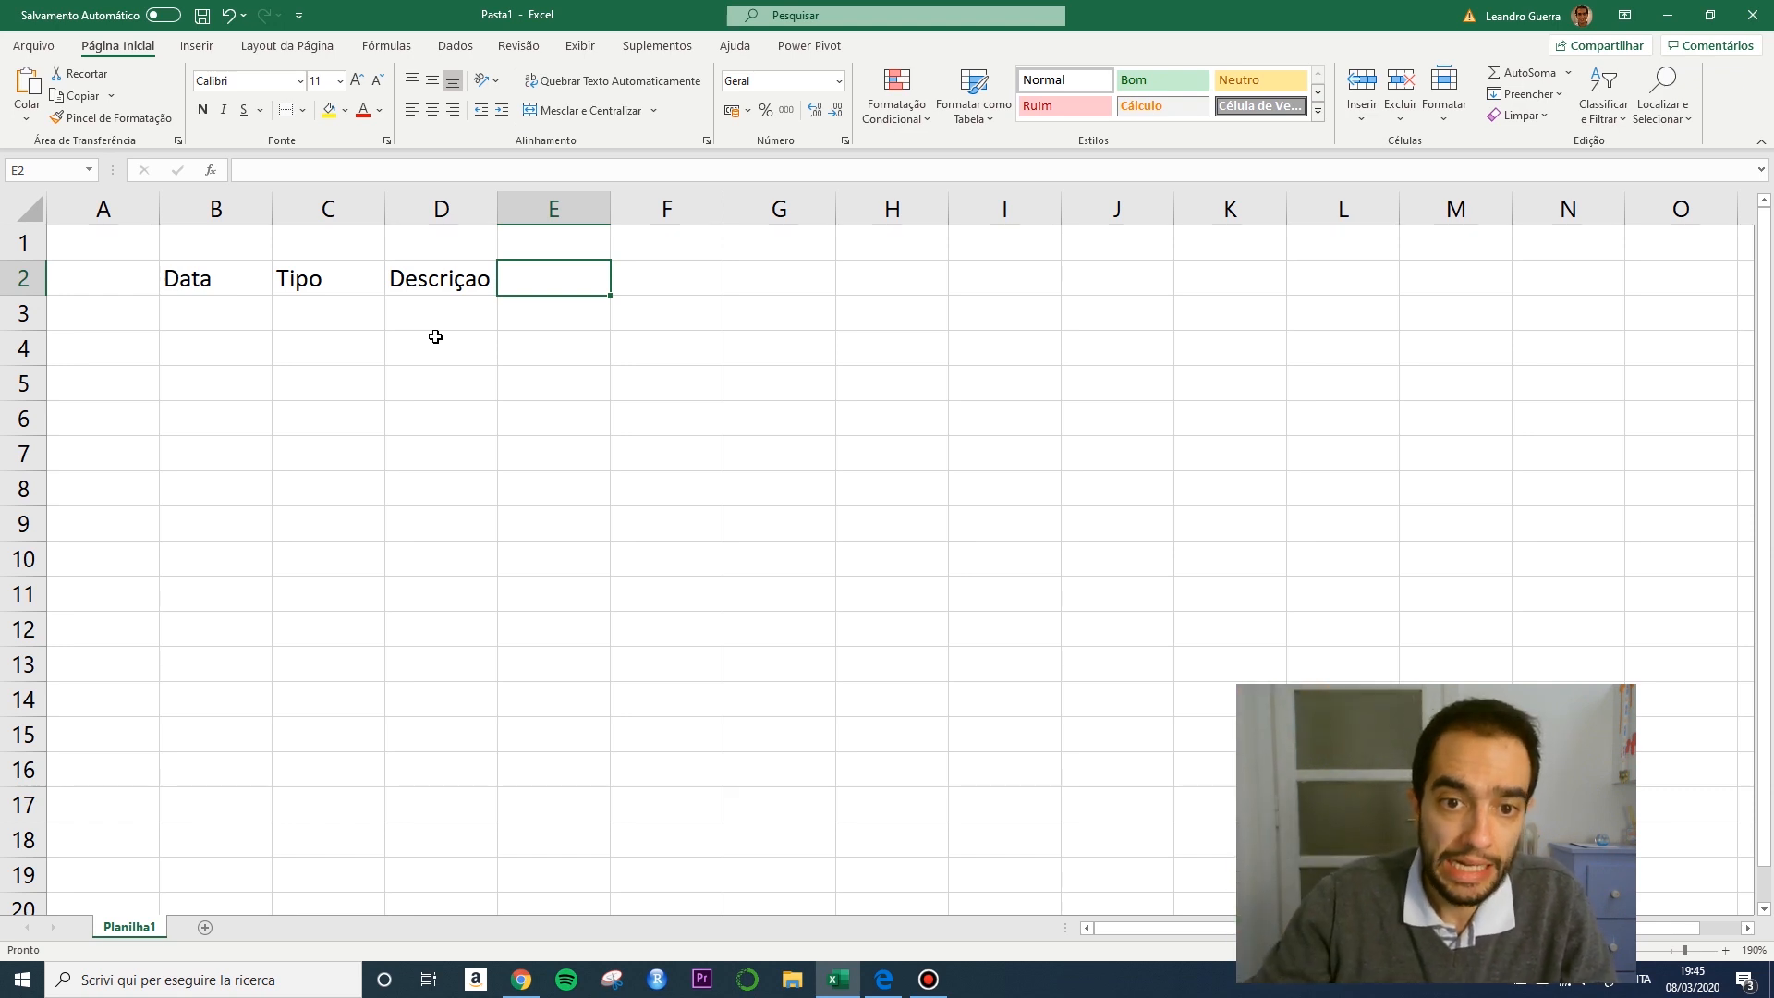
text(Va)
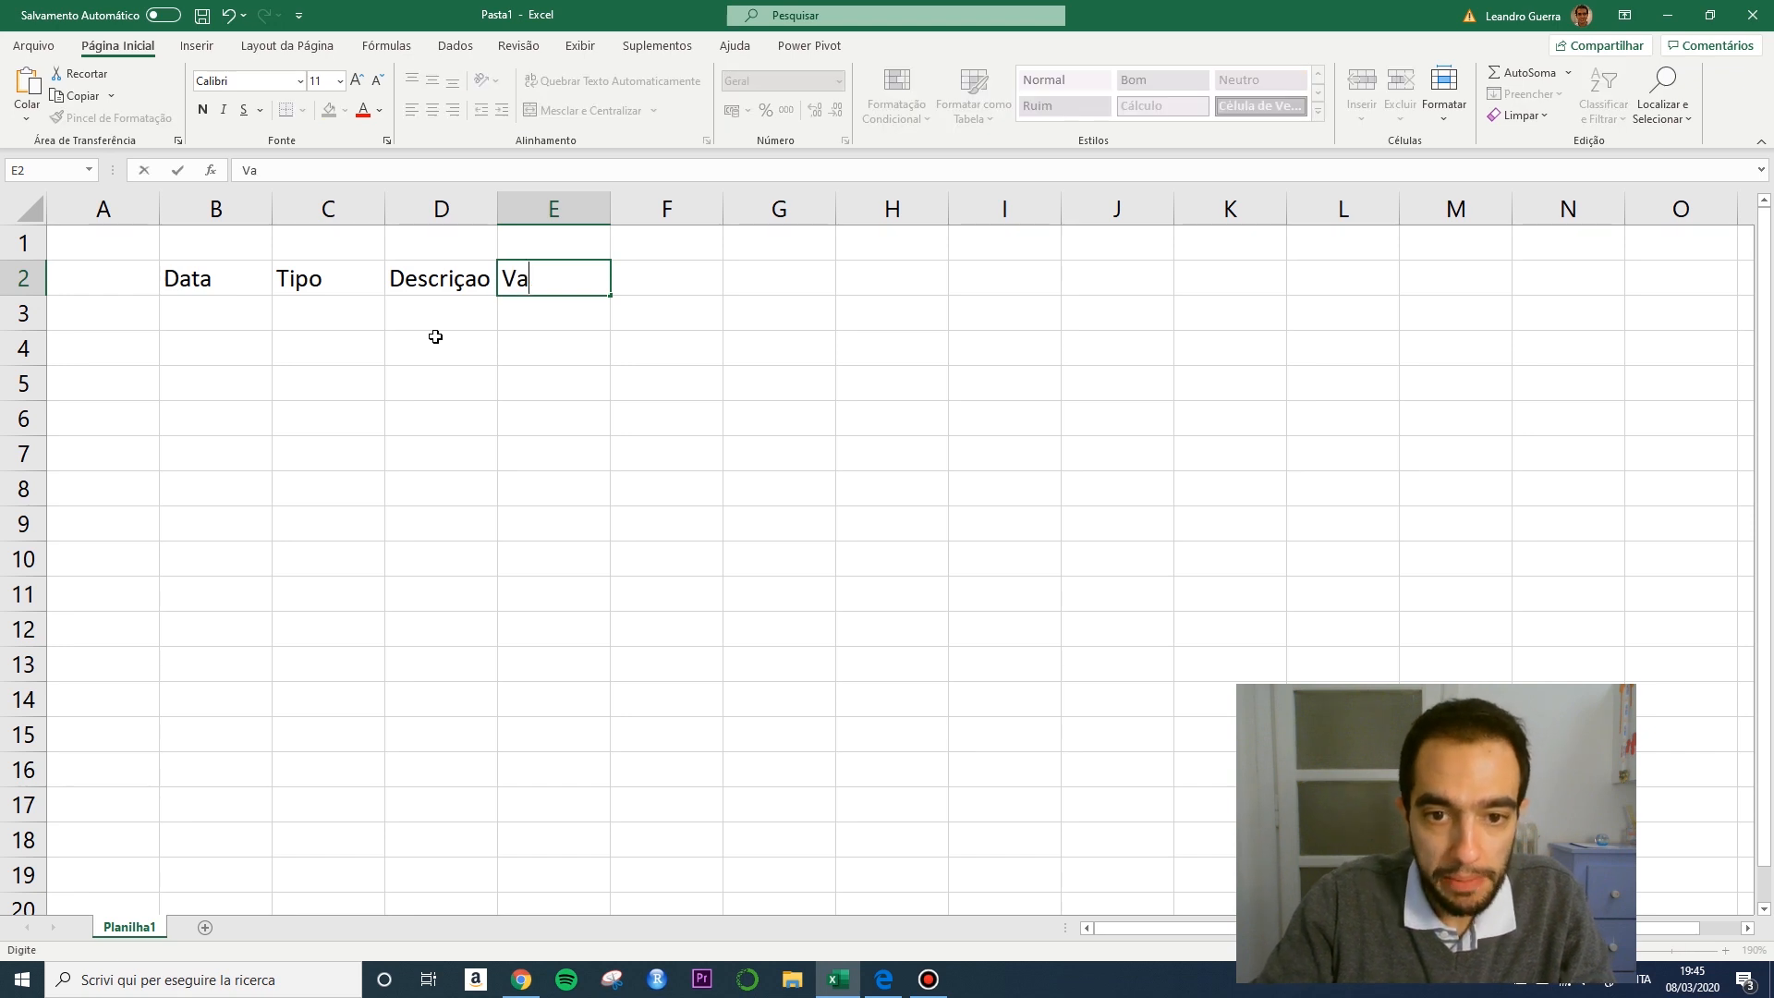
text(lor)
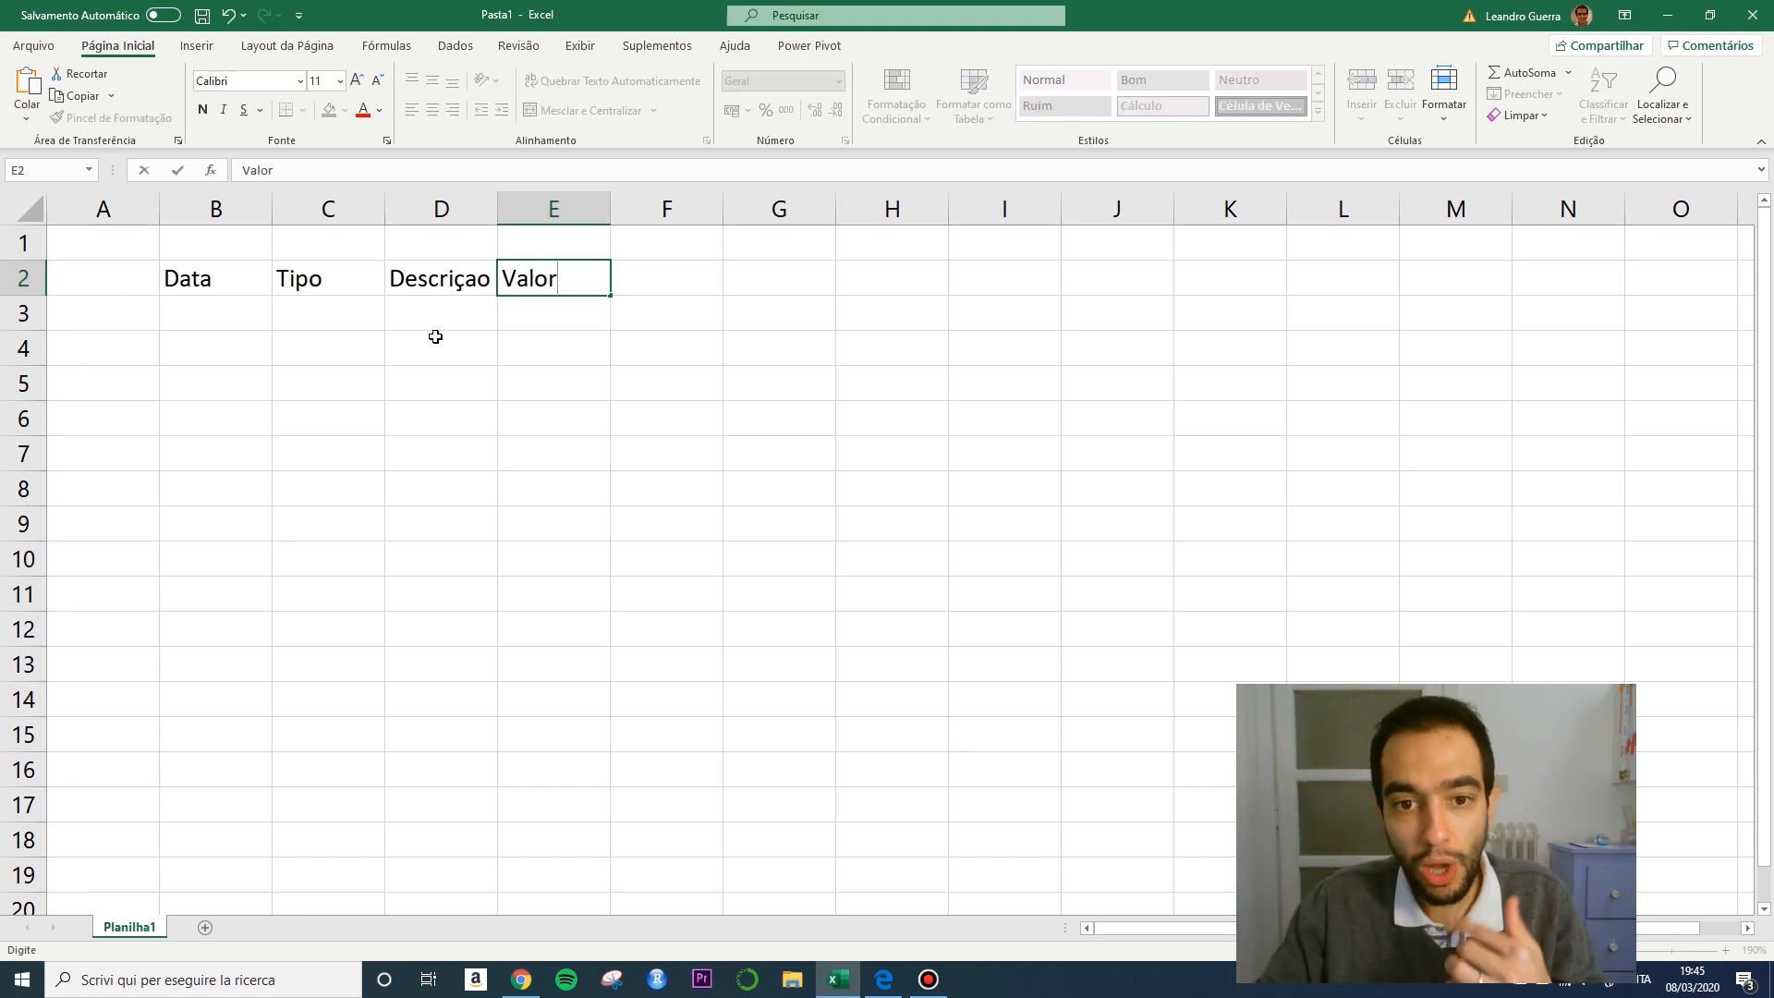
key(Tab)
text(P)
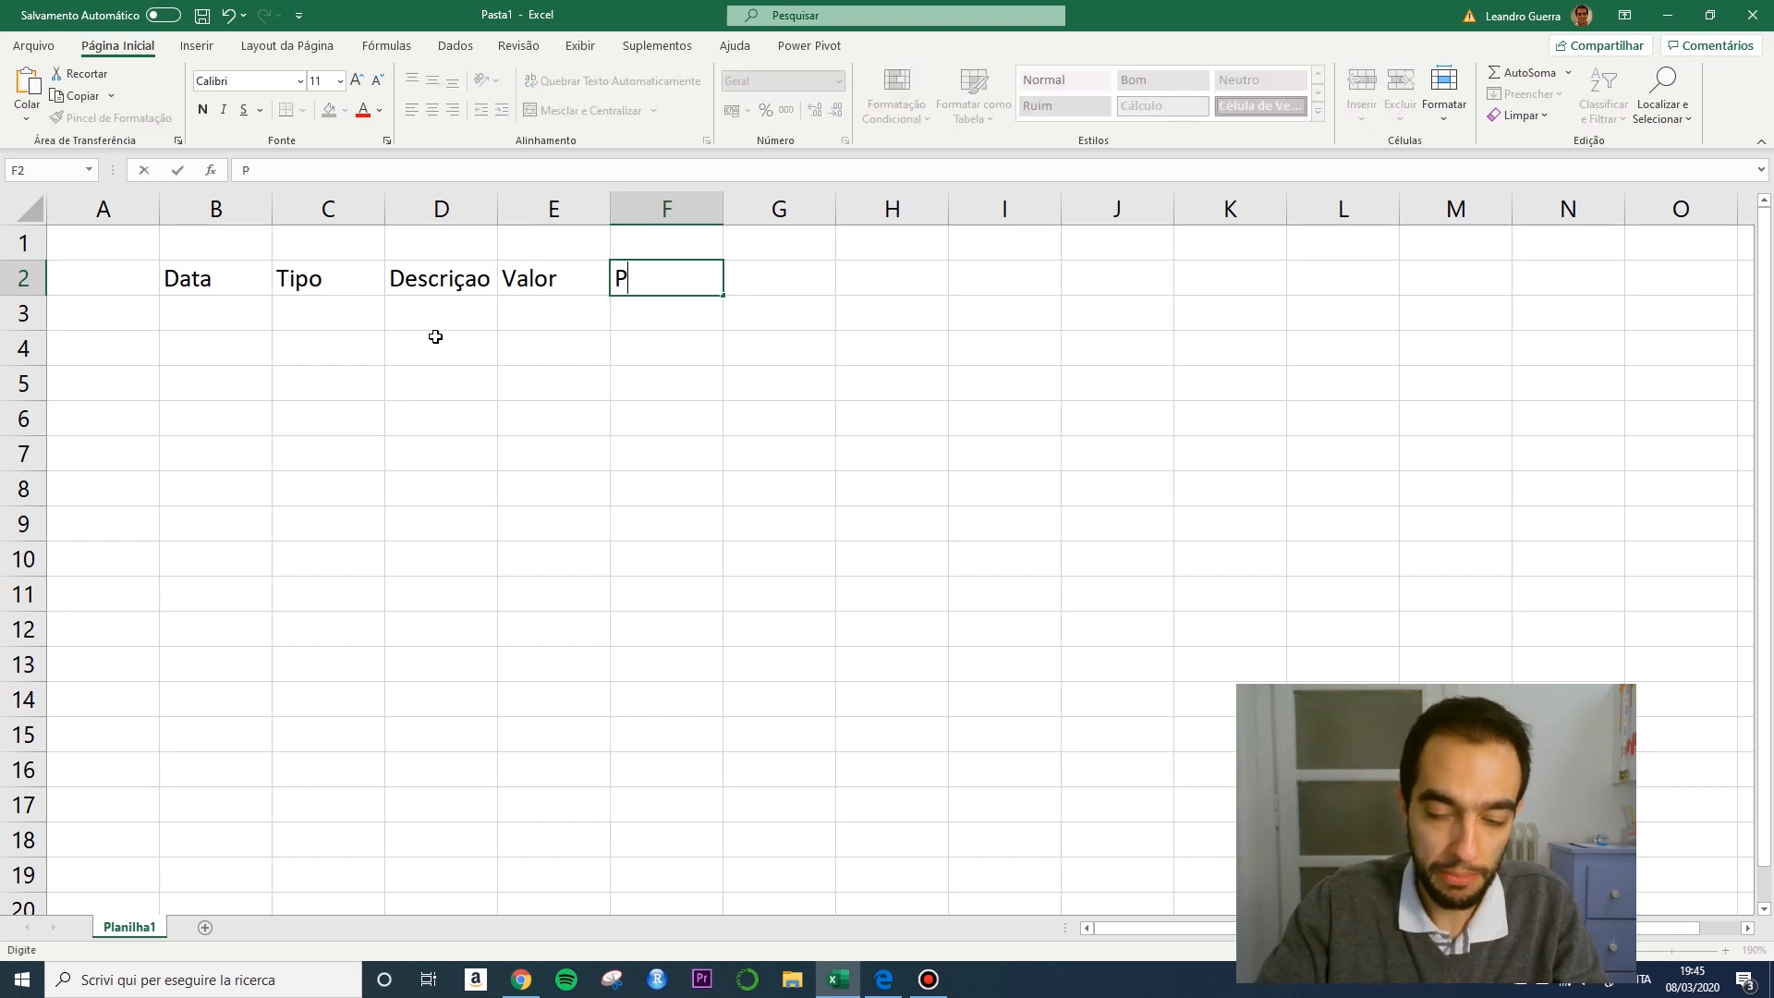
text(ercentual)
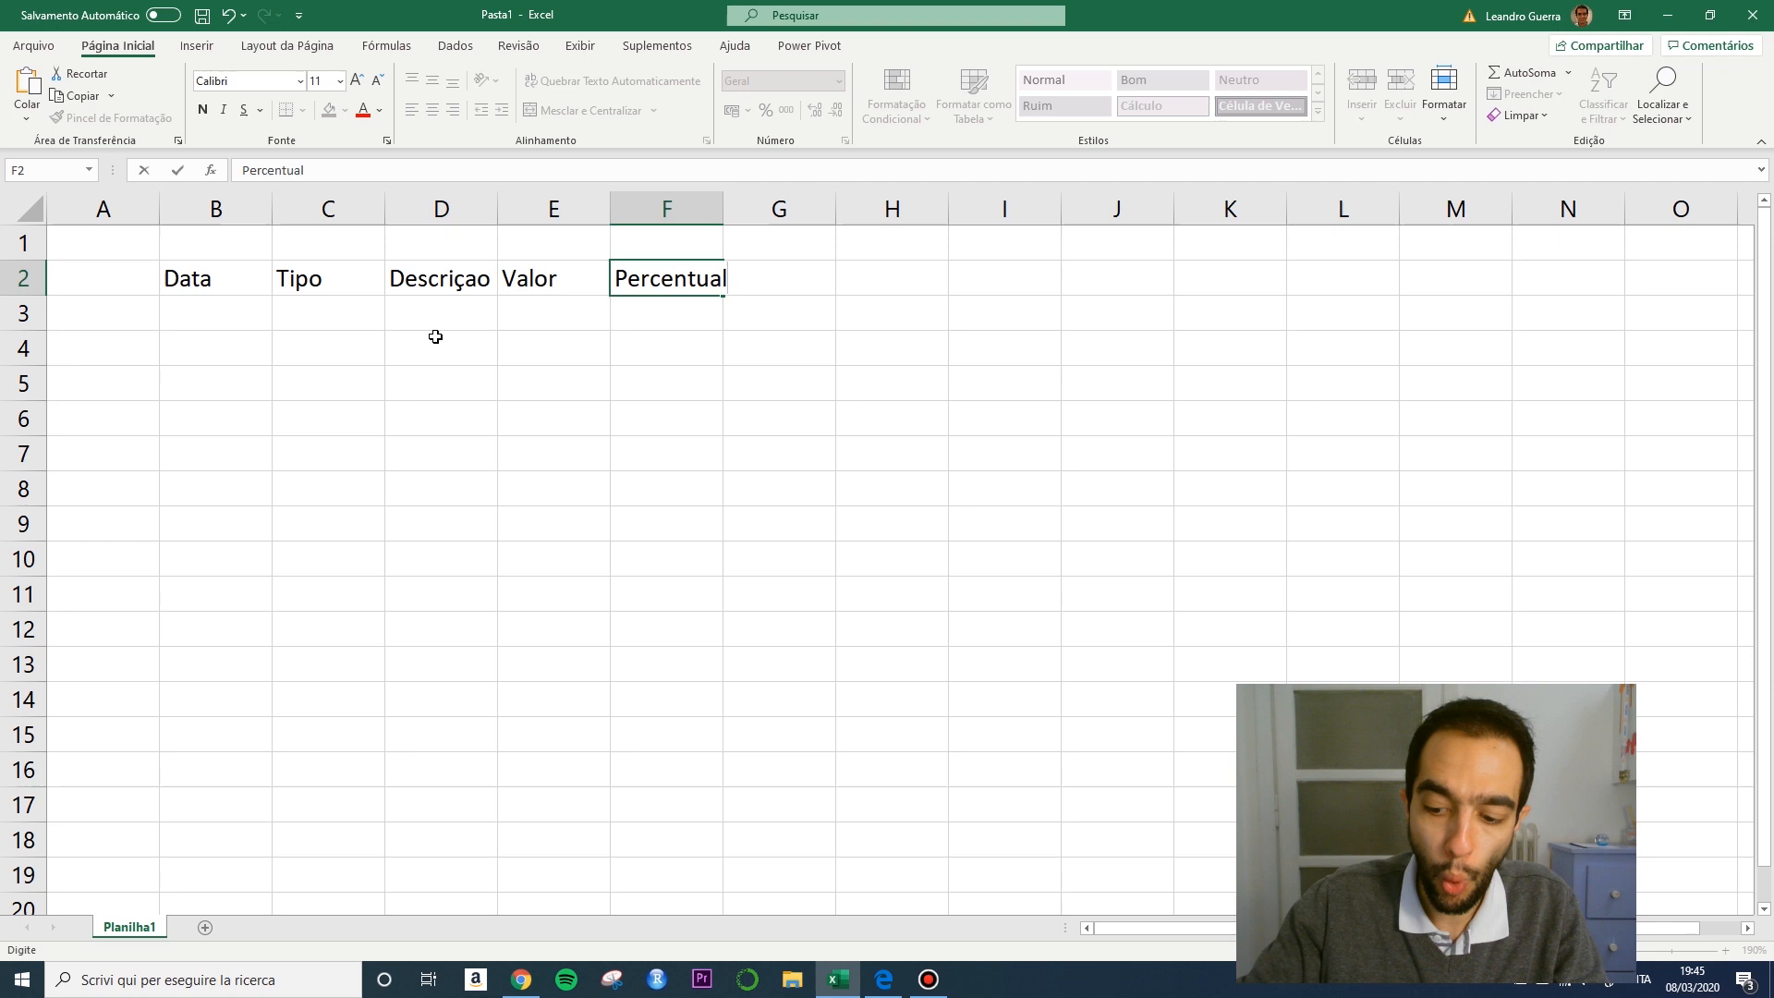
key(Return)
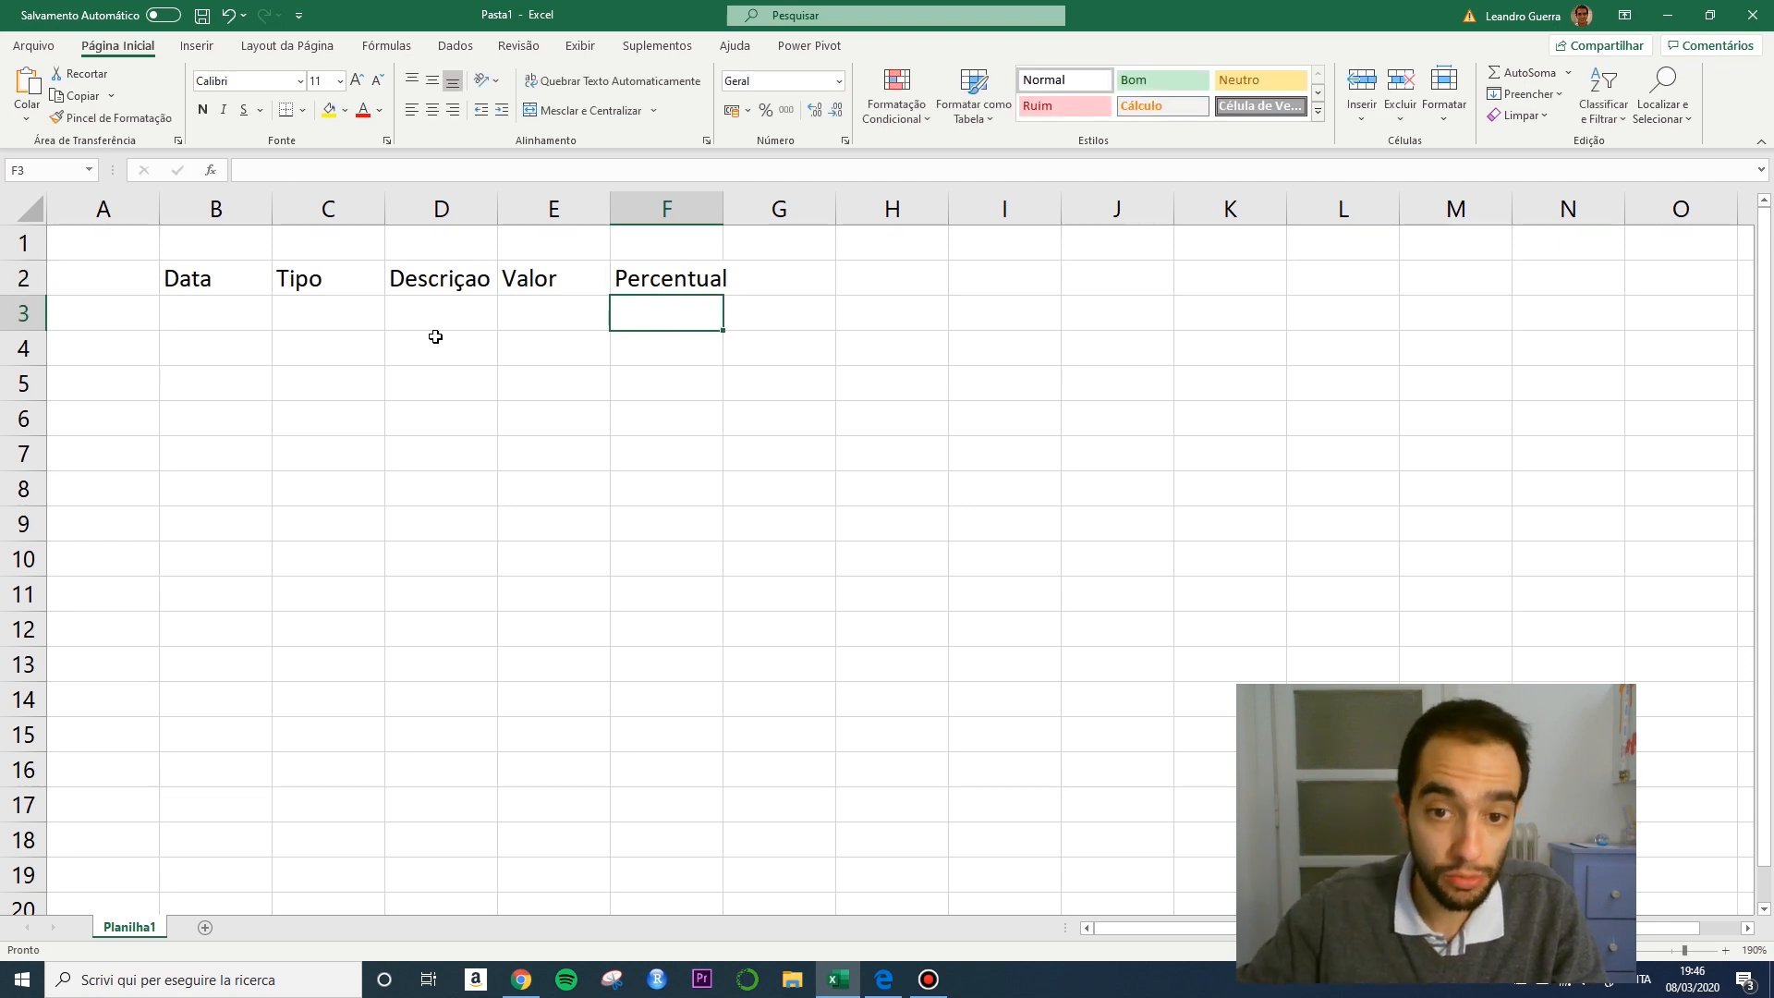
Auto-fit the width of column F to its "Percentual" header, and undo the width change.
double_click(724, 213)
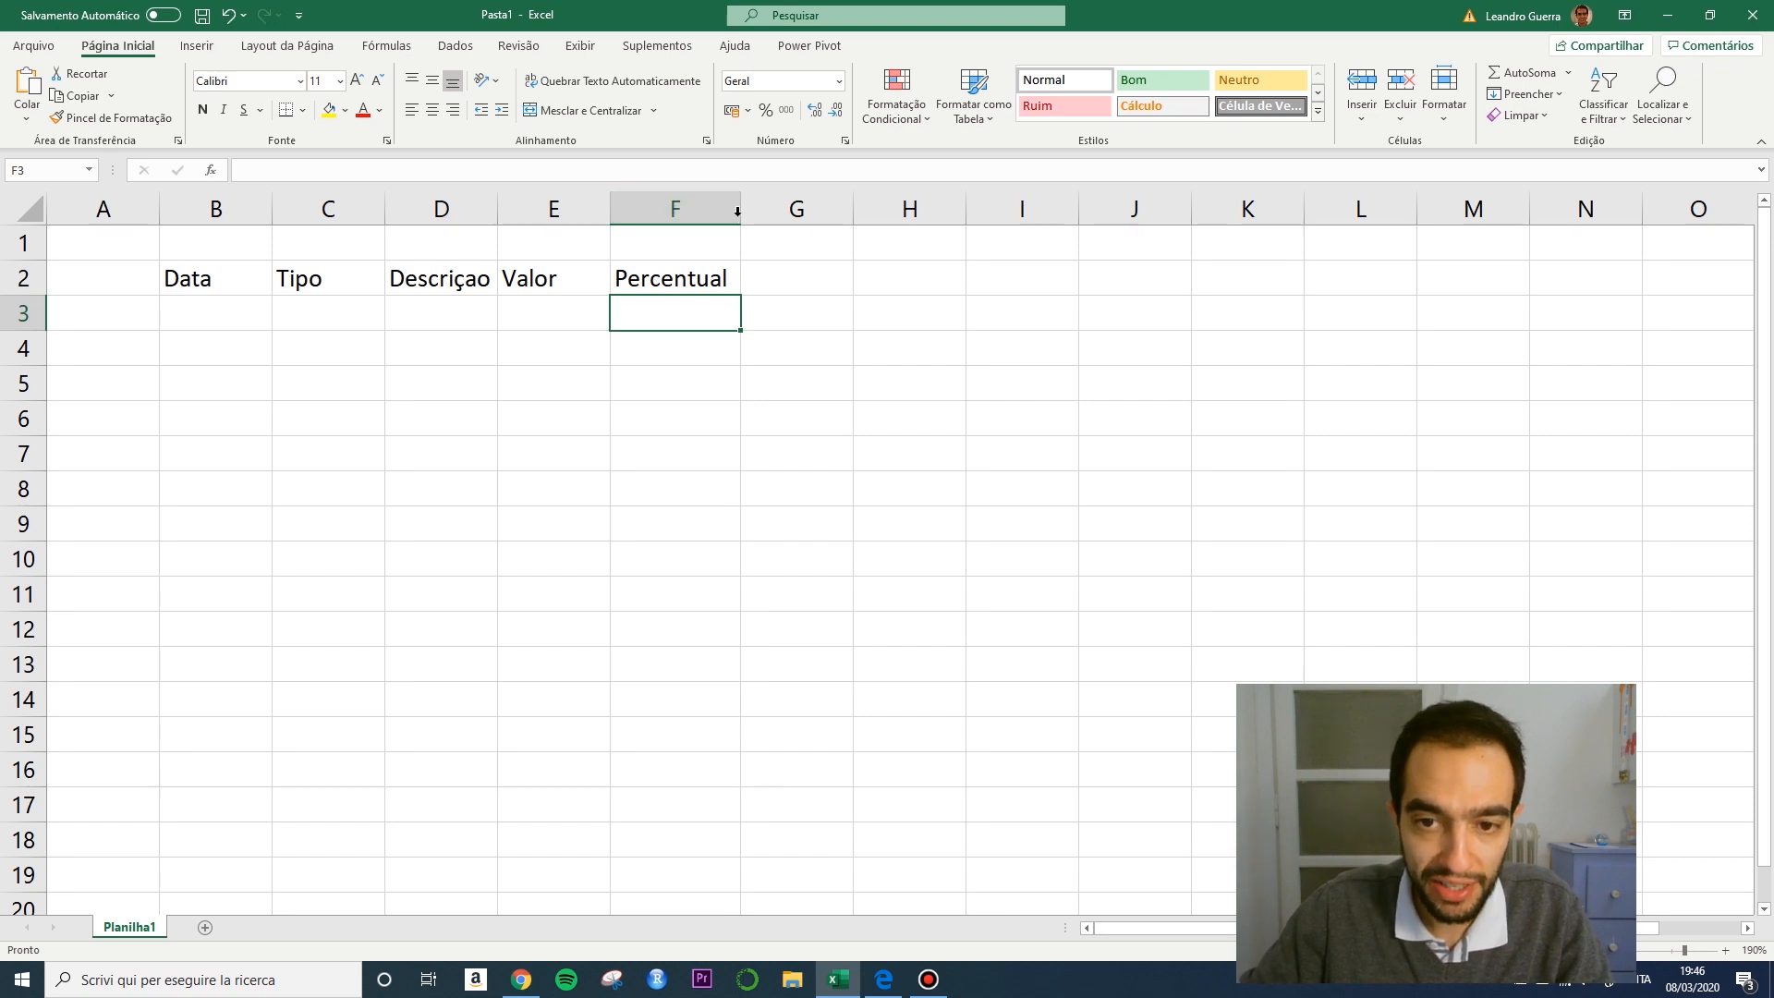
key(ctrl+z)
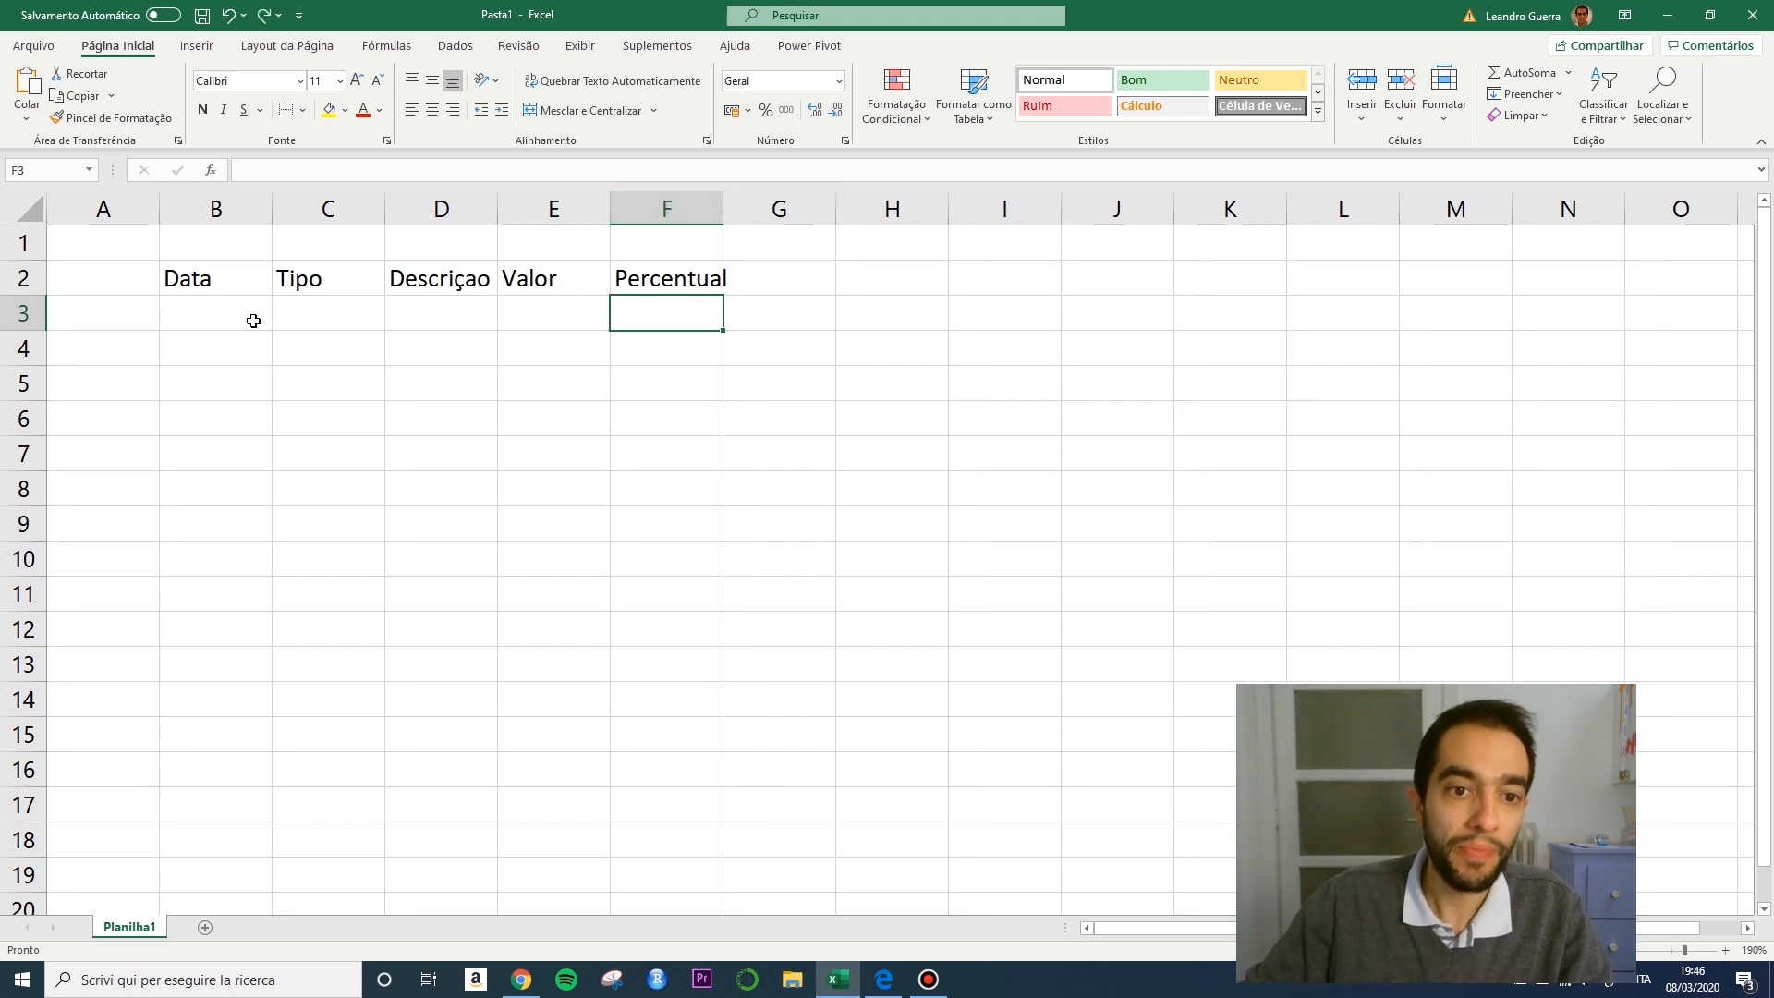
Enter the date 01/03/2020 in cell B3, under the Data header.
click(252, 321)
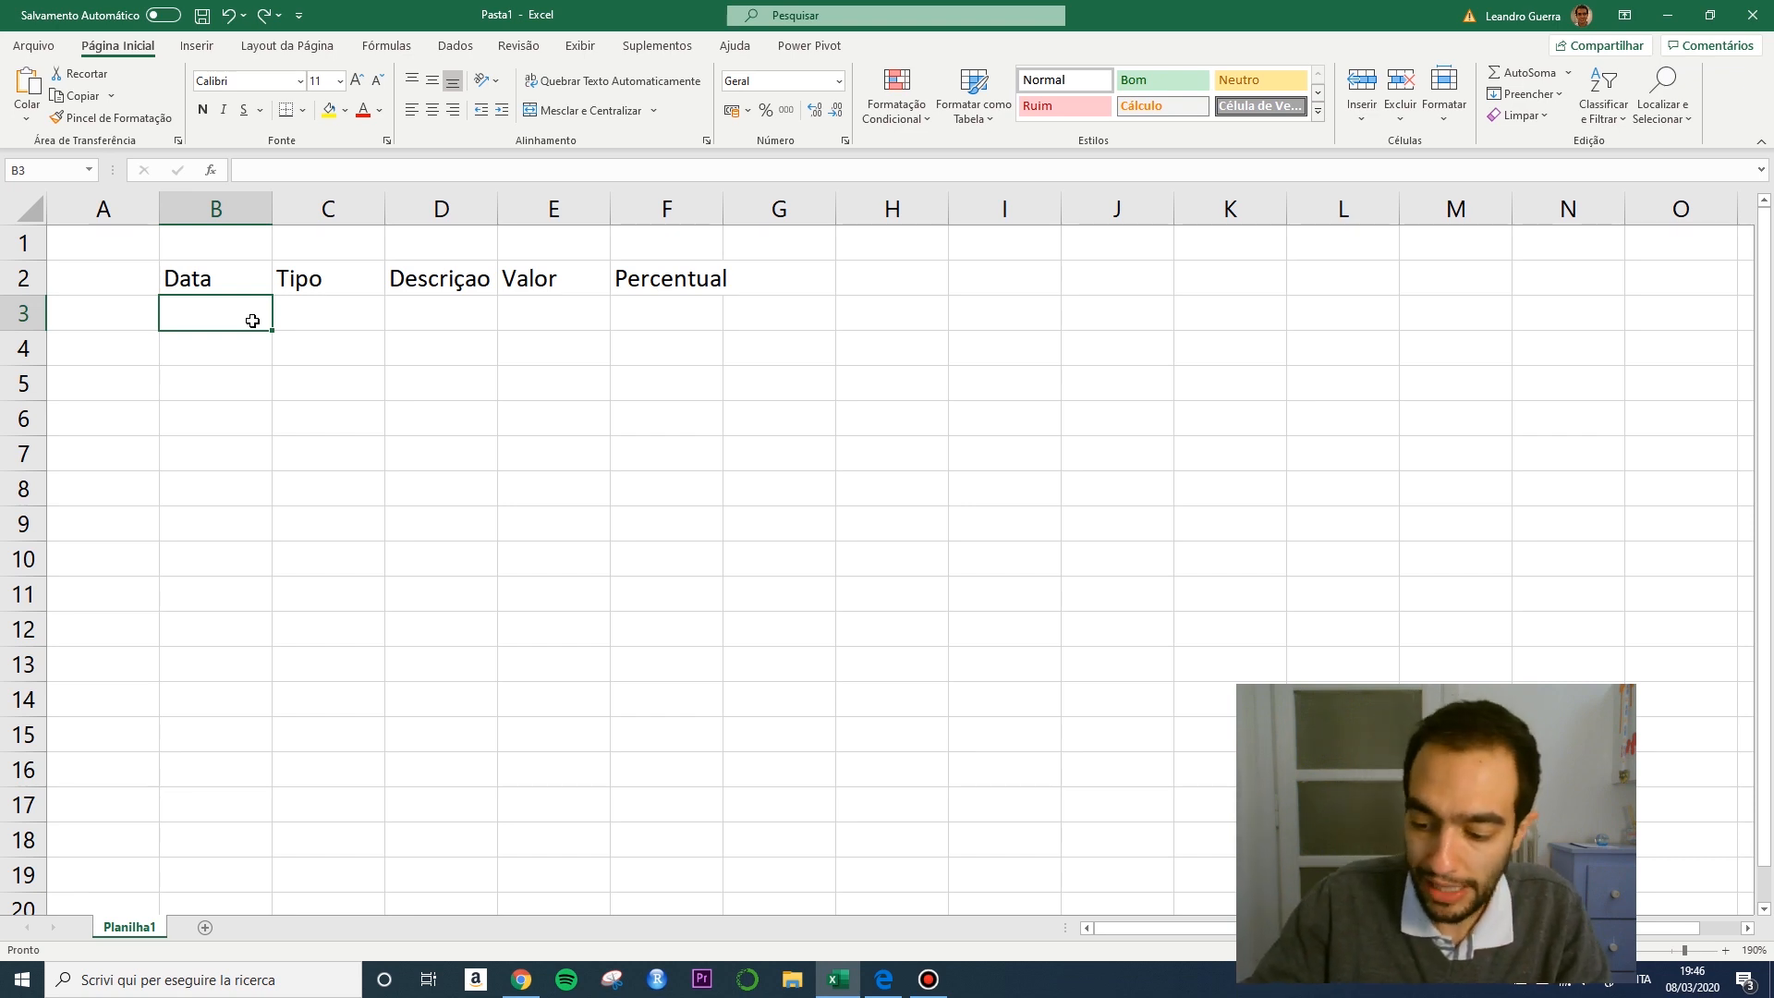
text(01/)
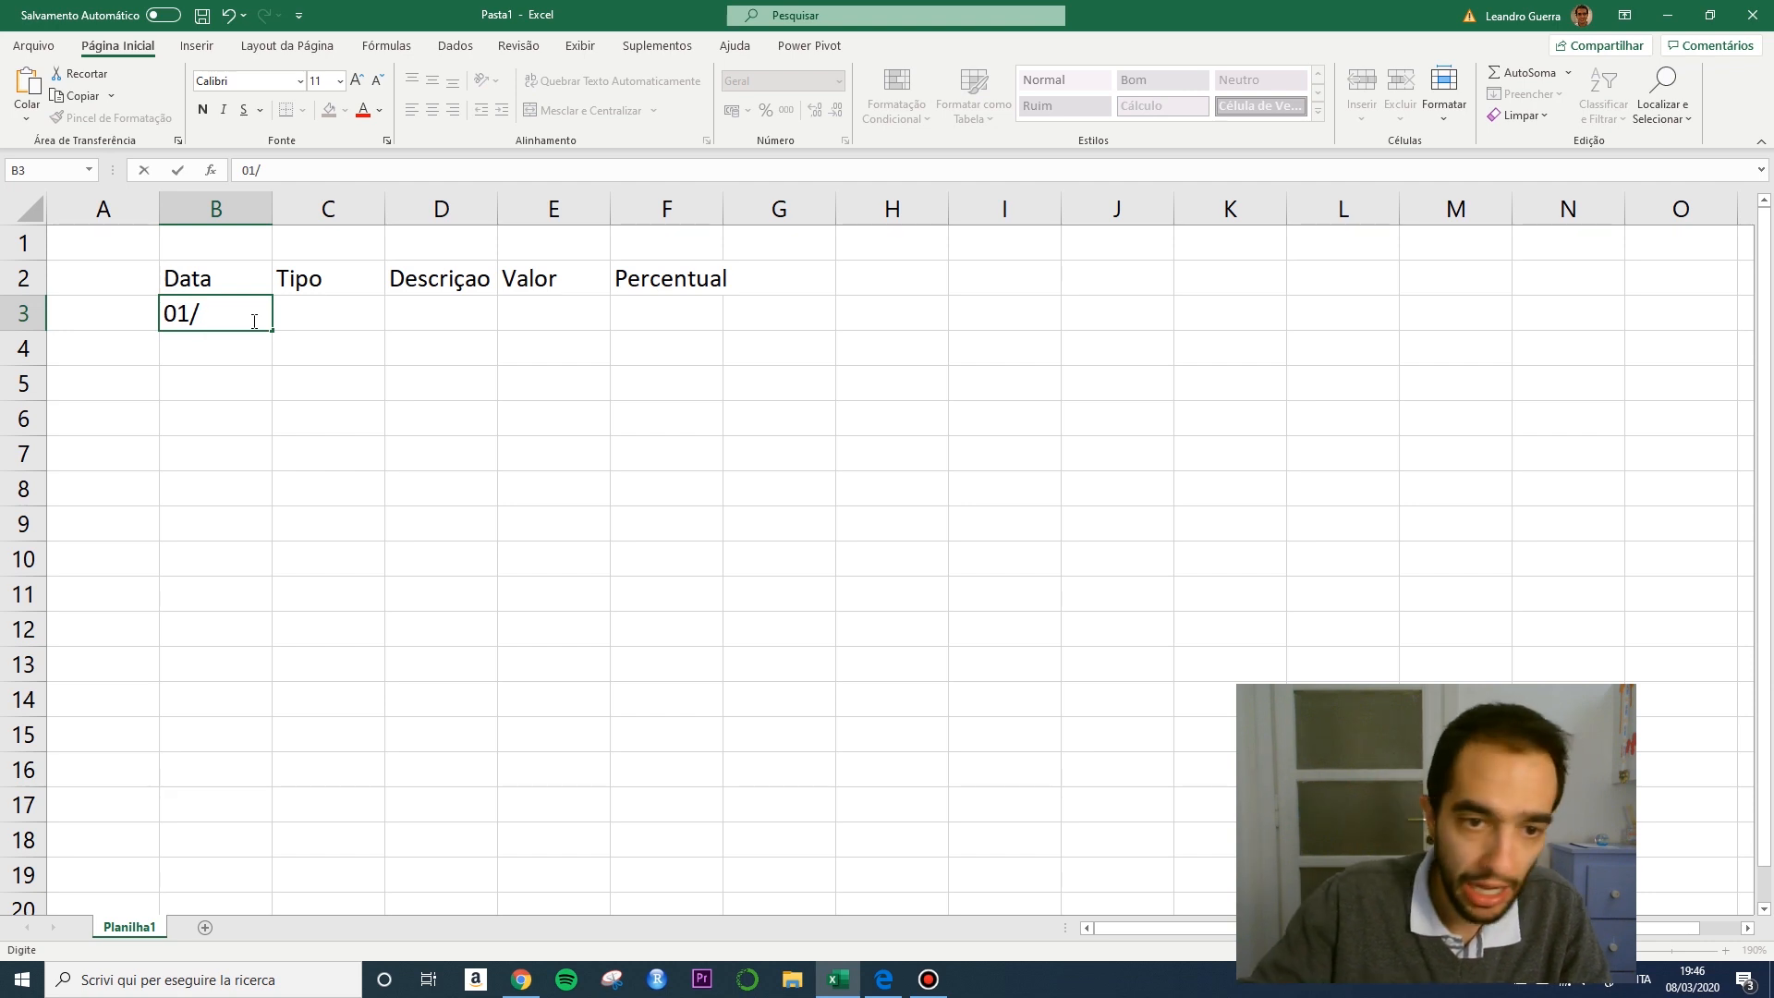
text(03/2020)
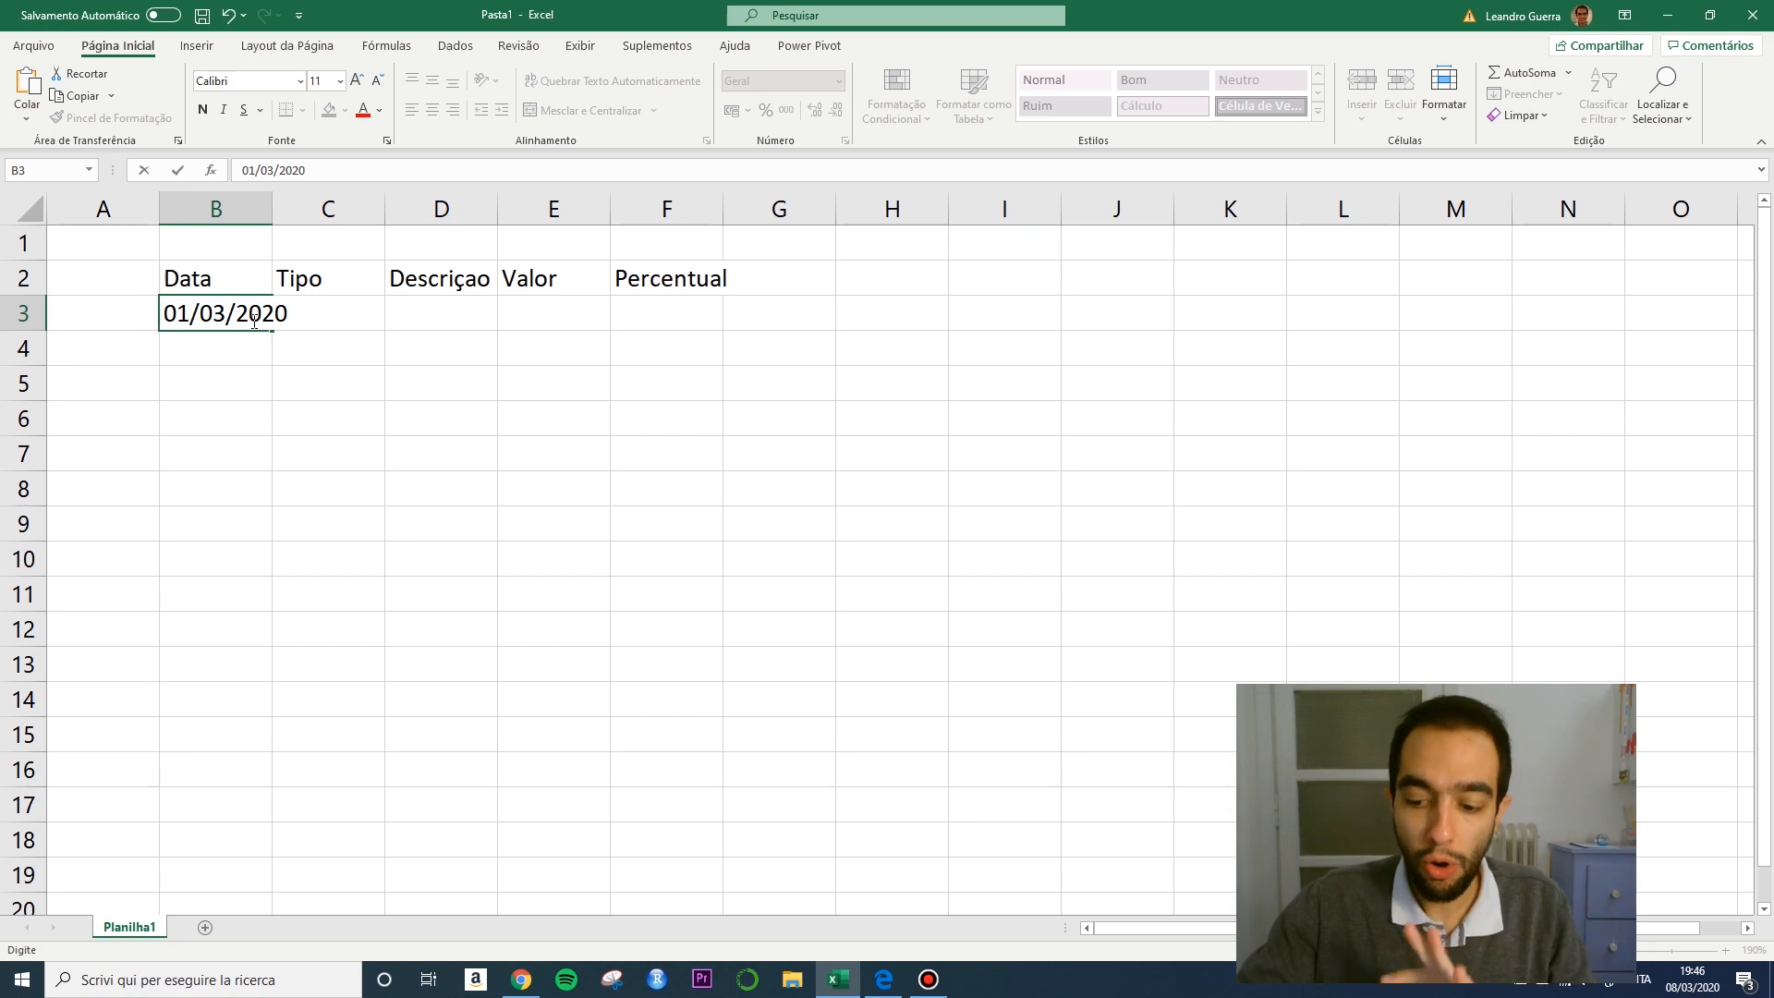
key(Return)
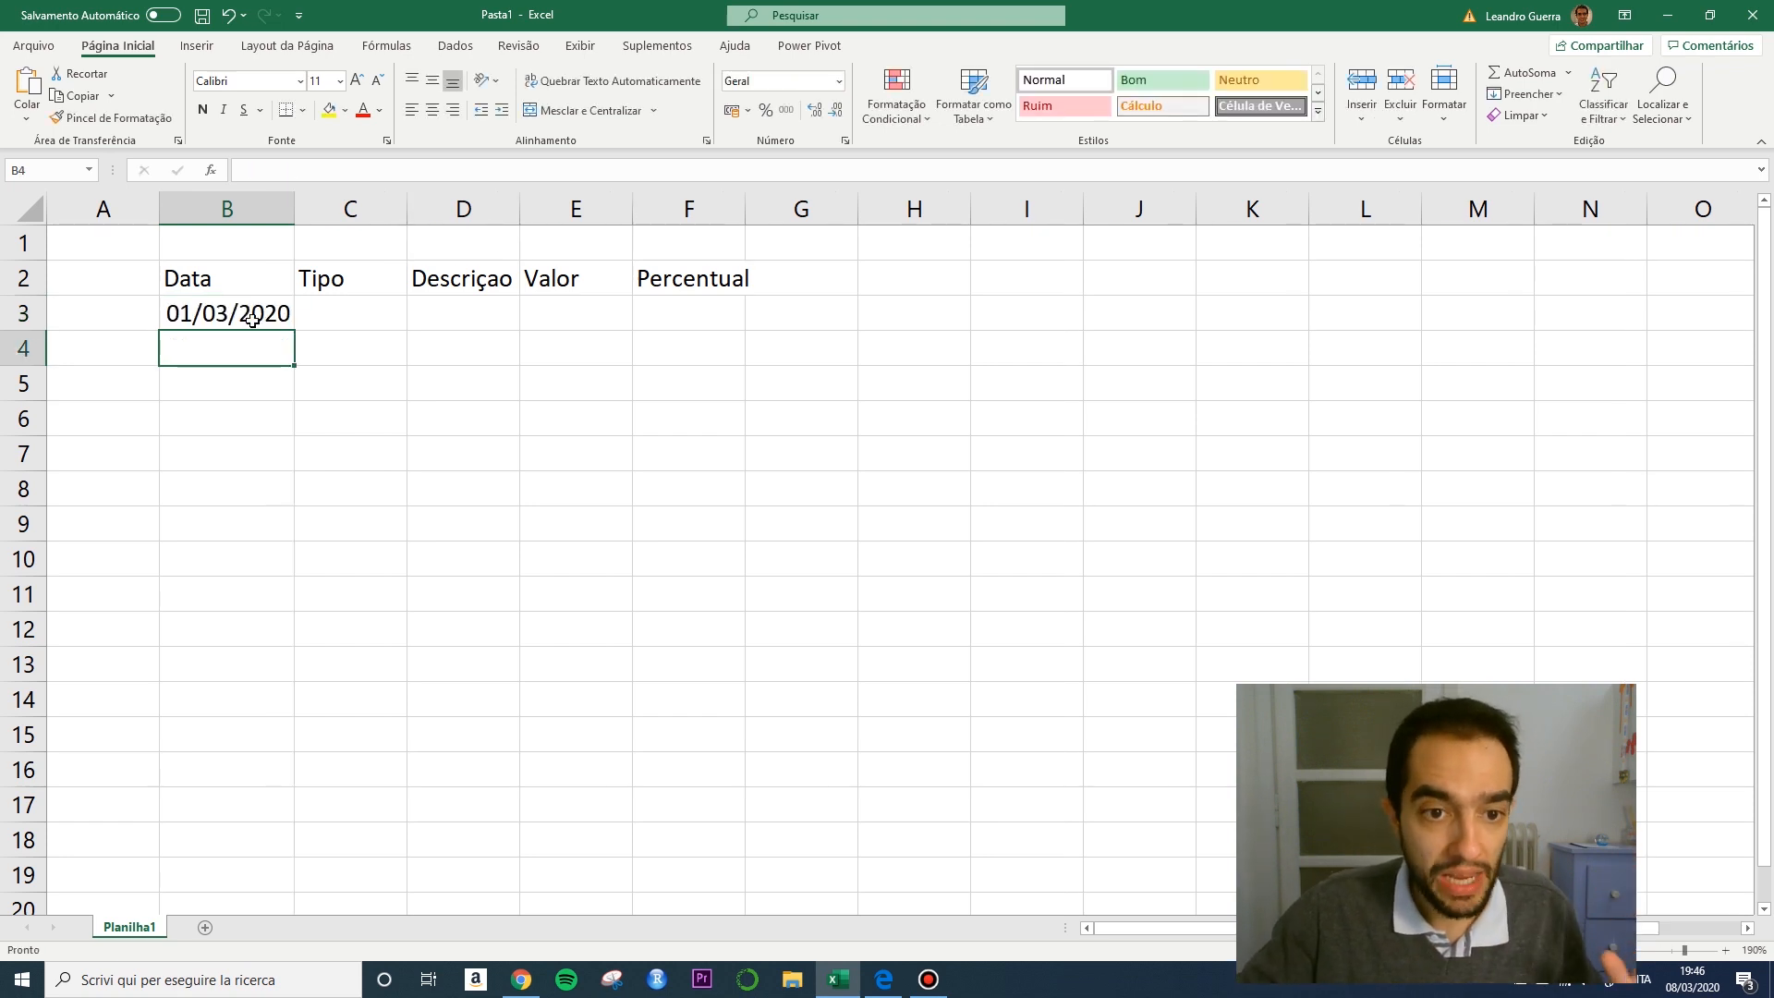
Fill in the rest of the first record in row 3 with Tipo "Entrada", Descriçao "Salario" and Valor 3000.
click(349, 314)
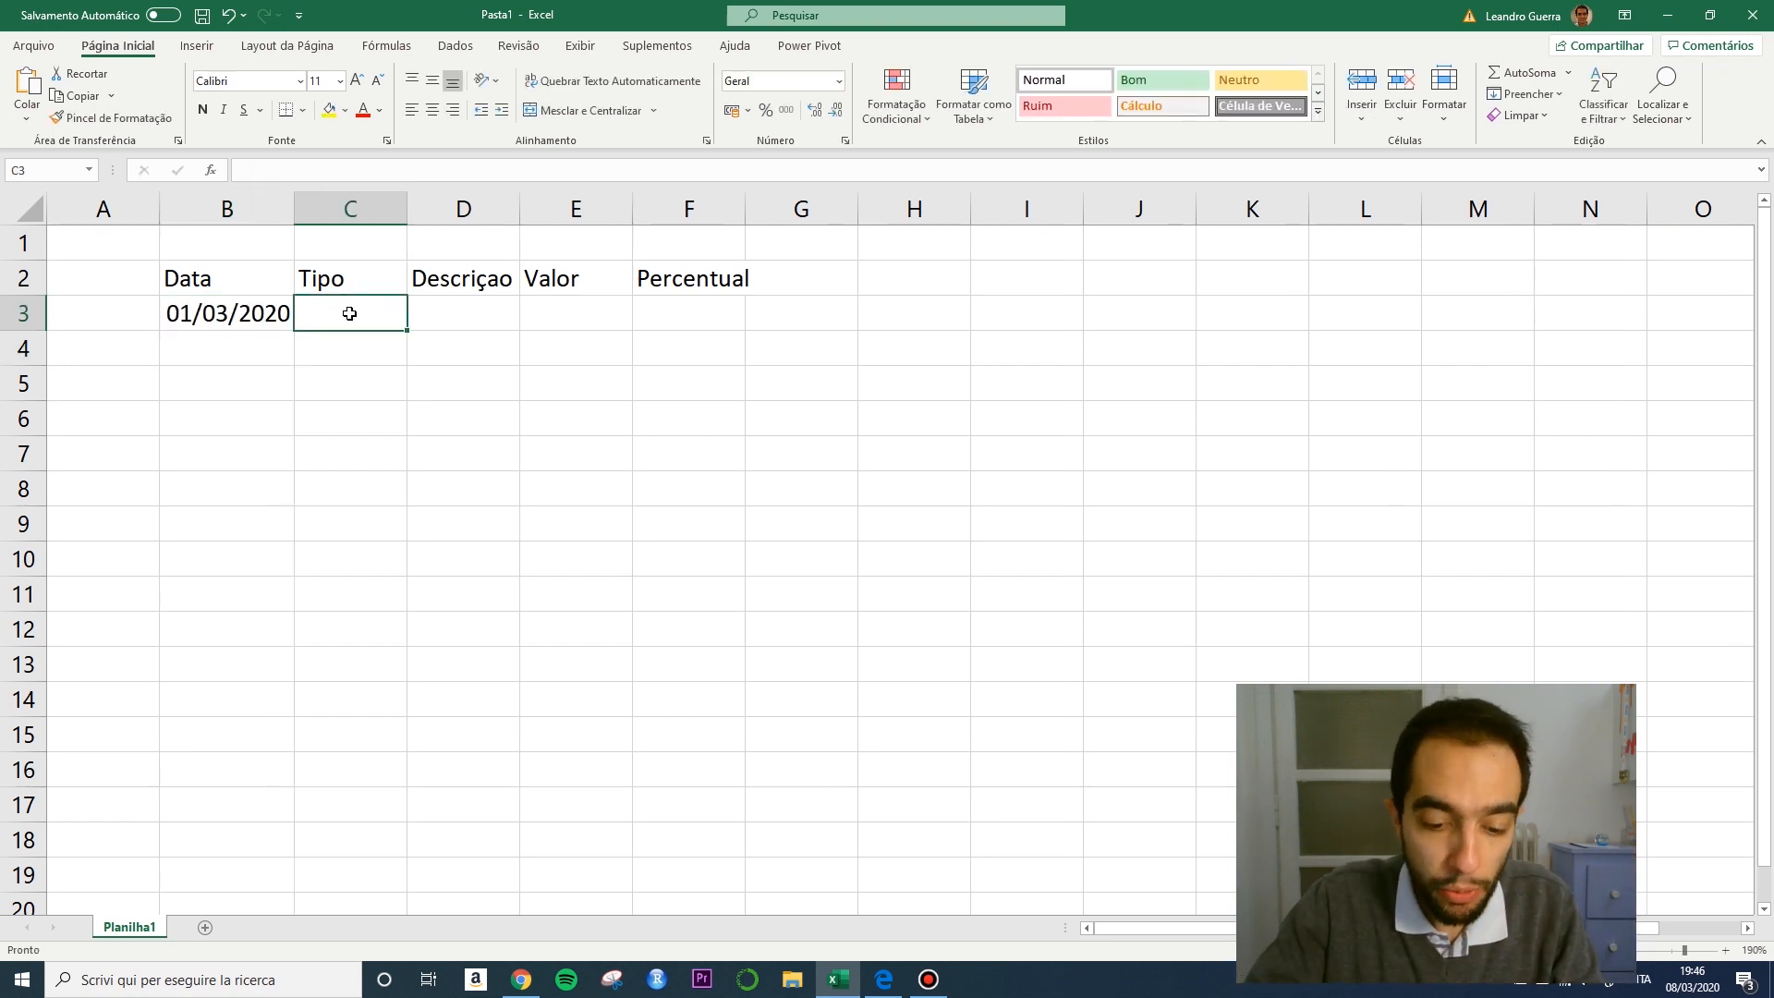
text(Entrada)
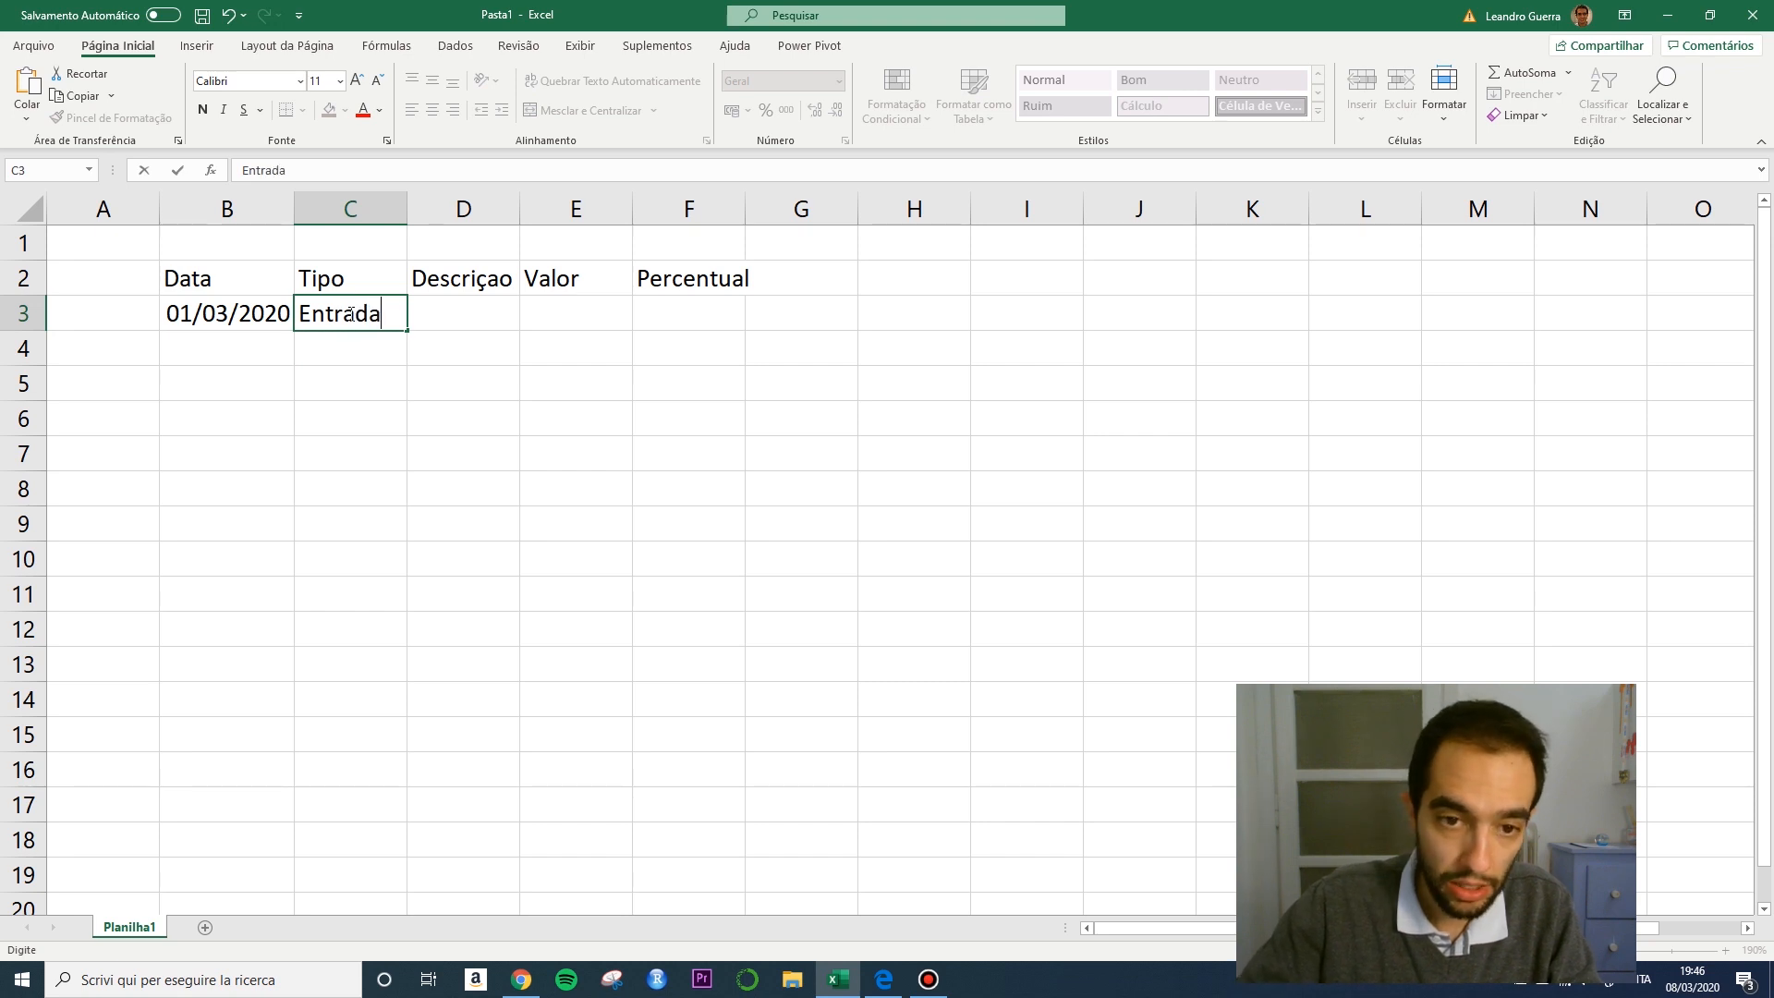
key(Tab)
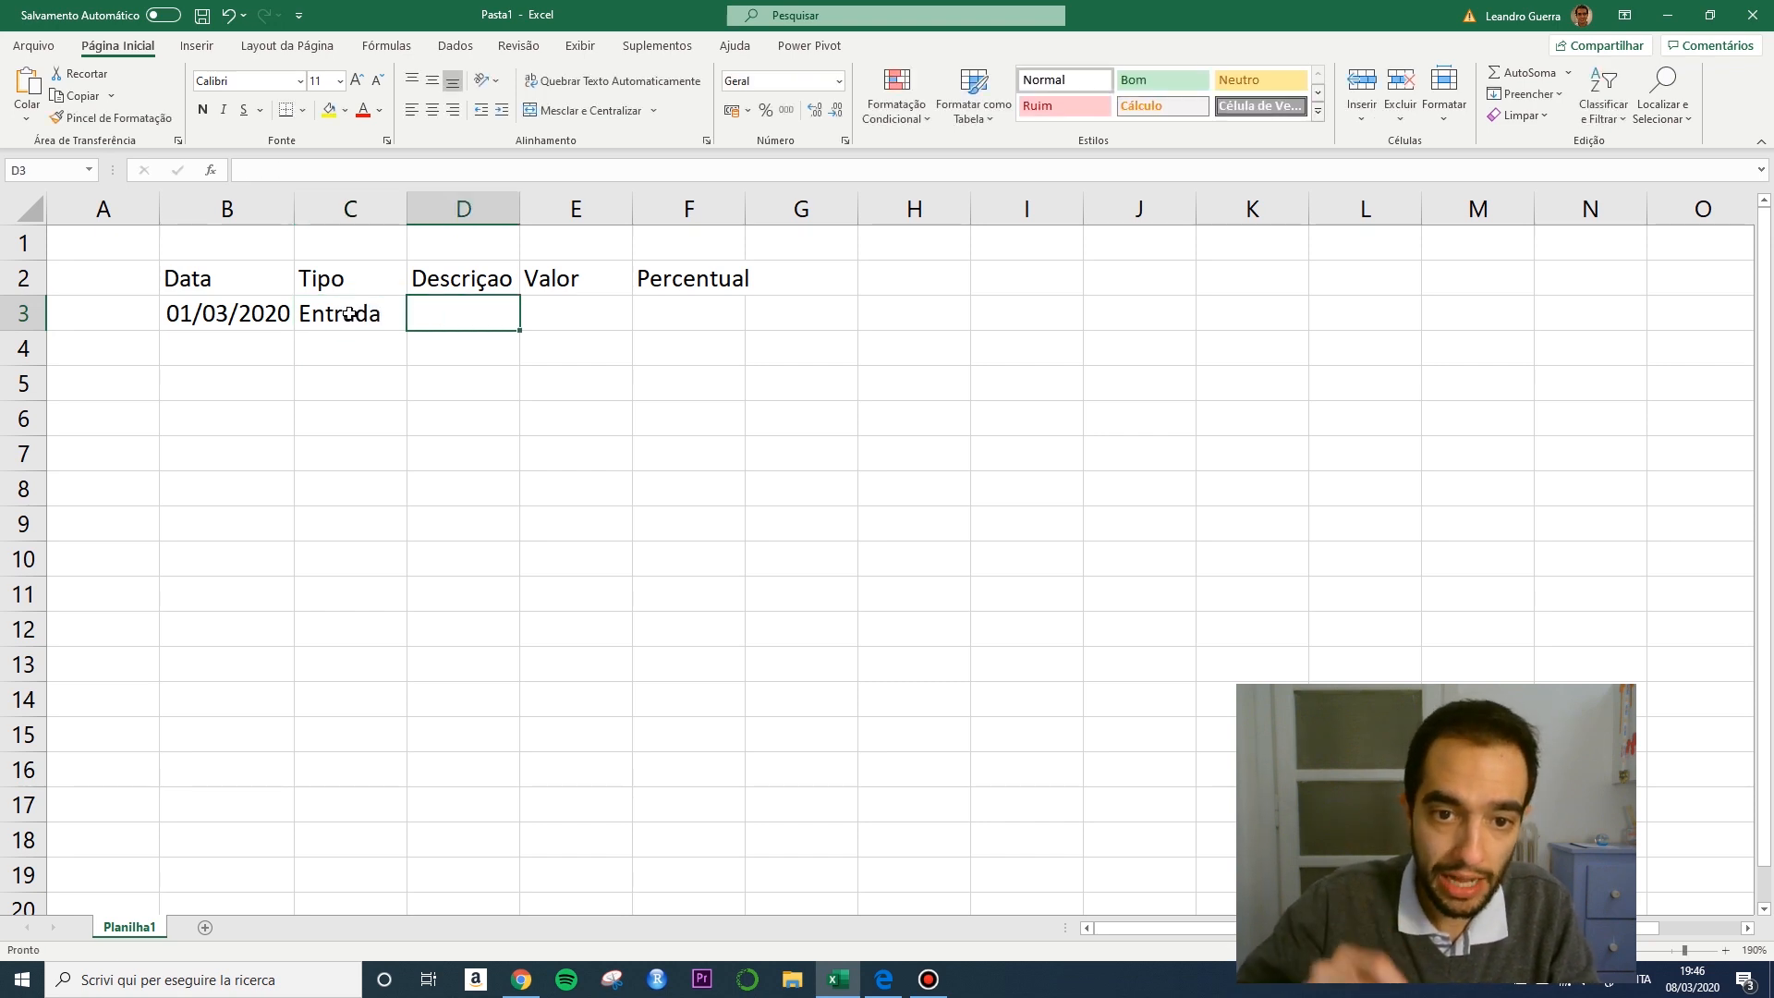
text(Salario)
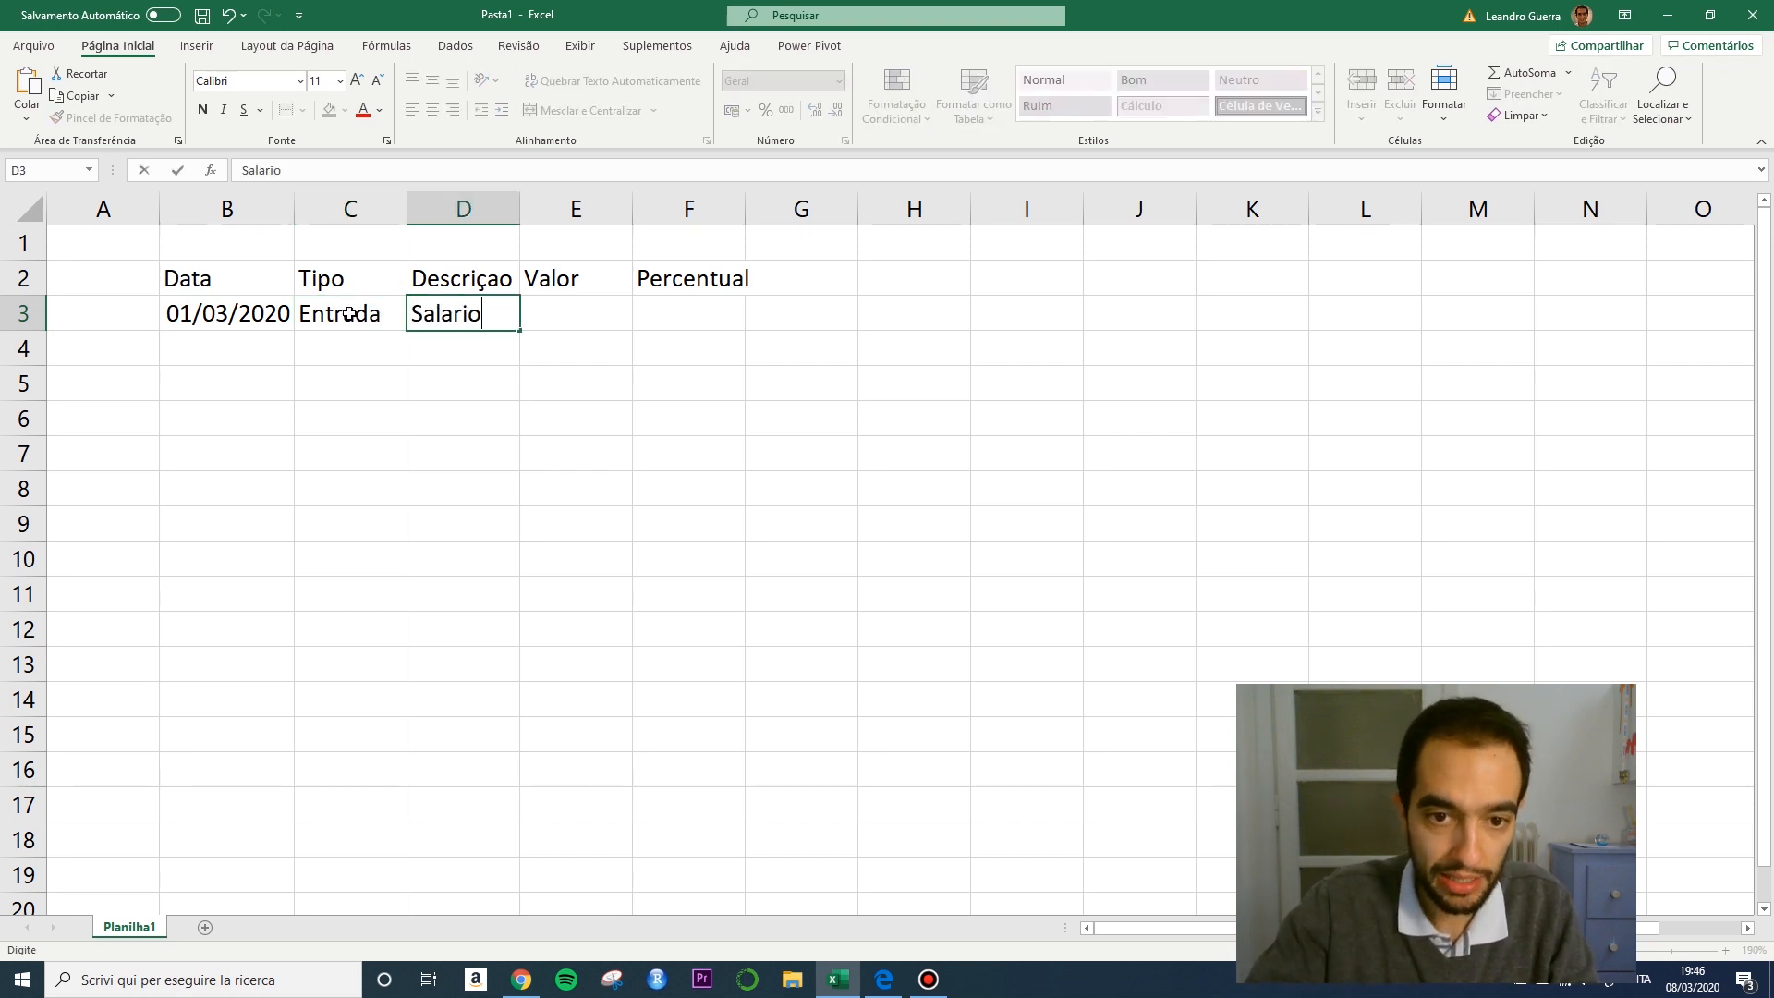
key(Return)
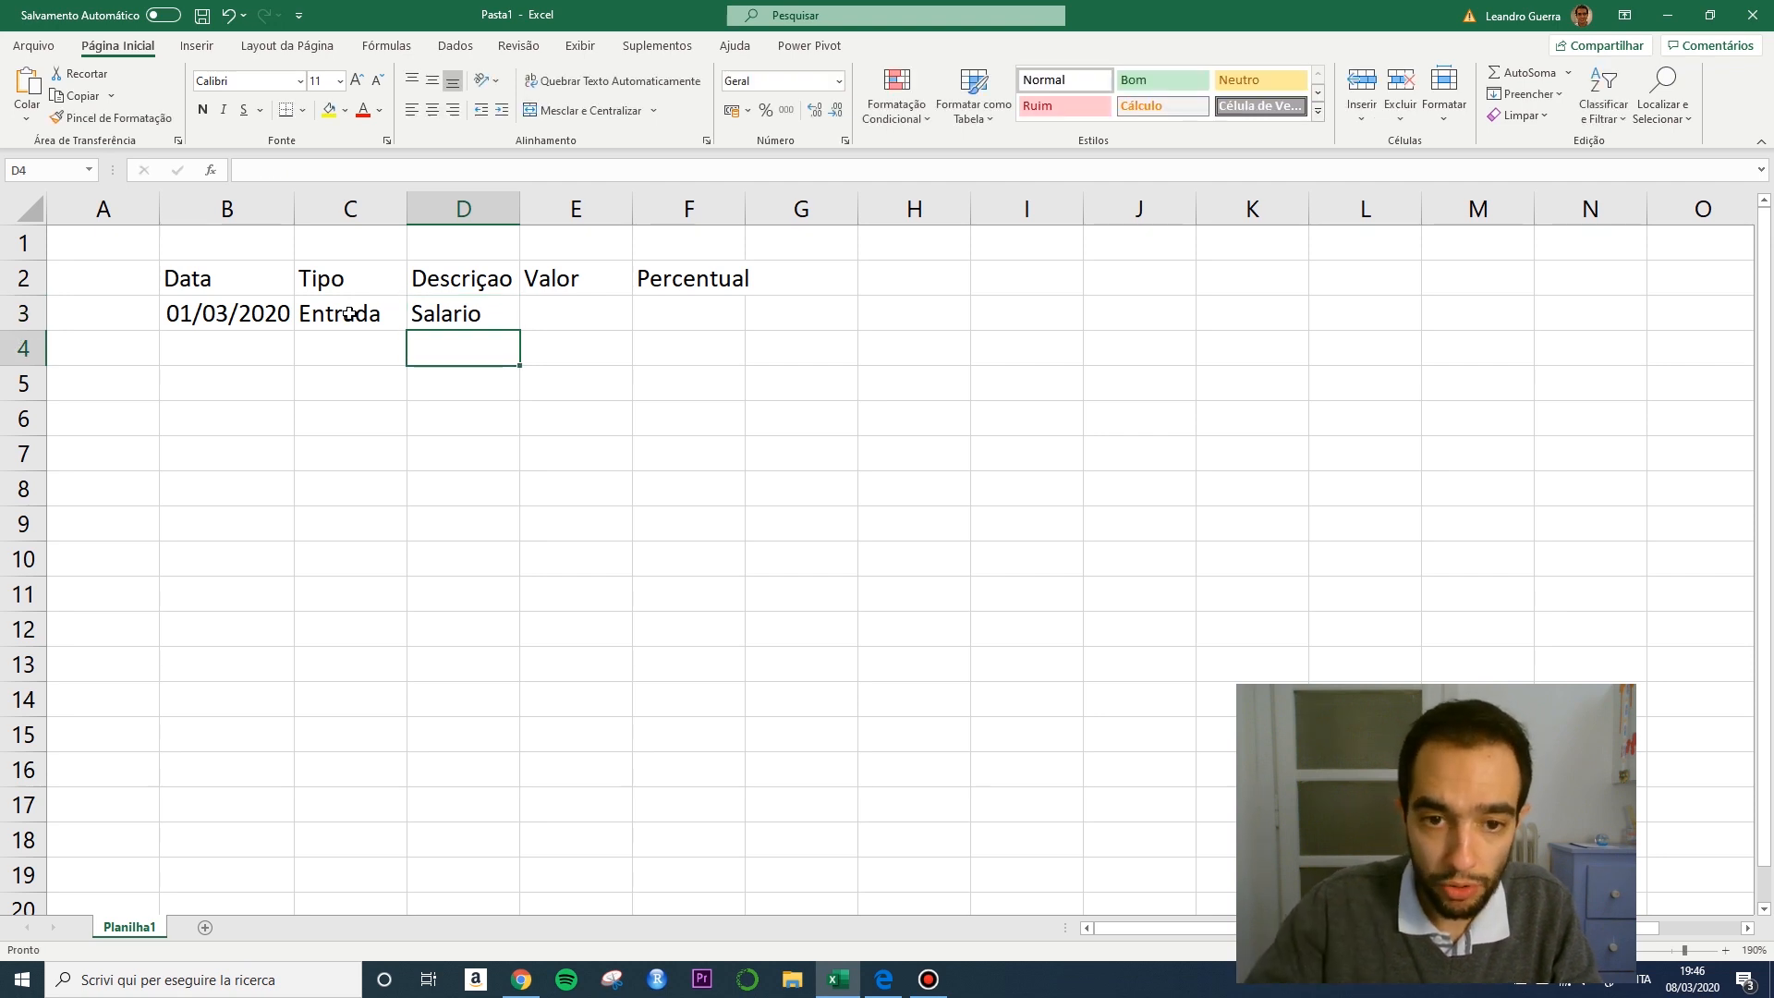
key(Right)
key(Up)
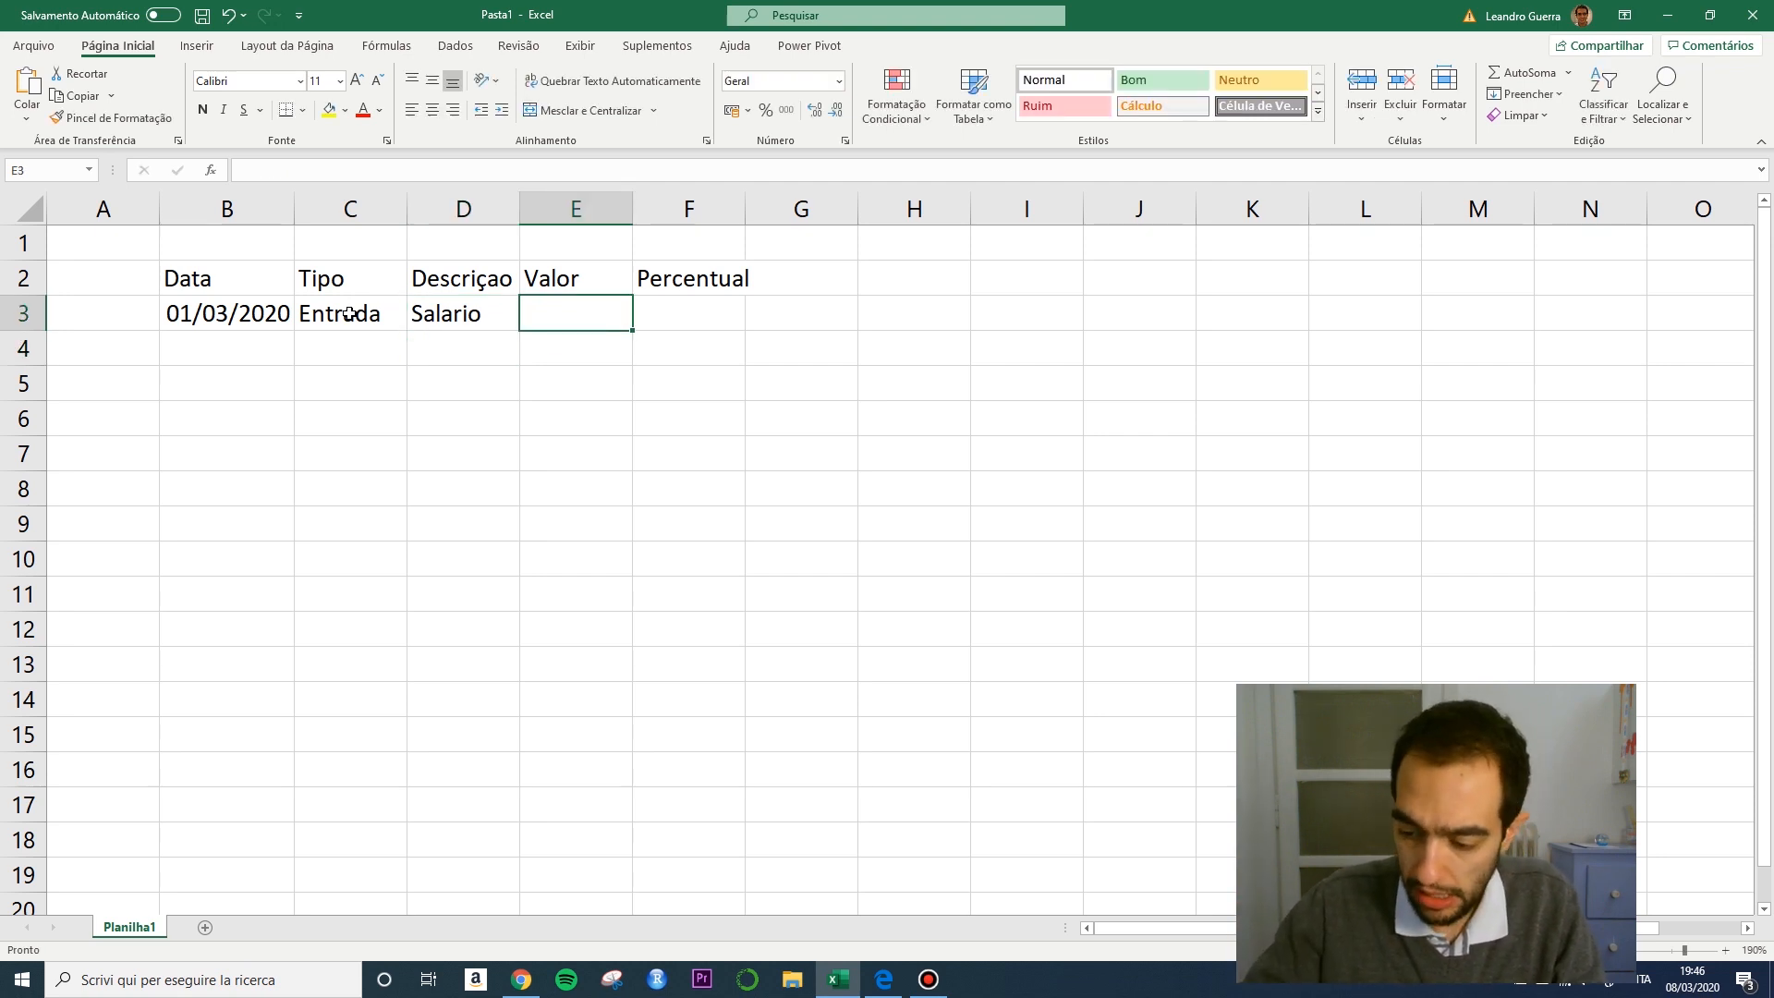
text(3000)
key(Tab)
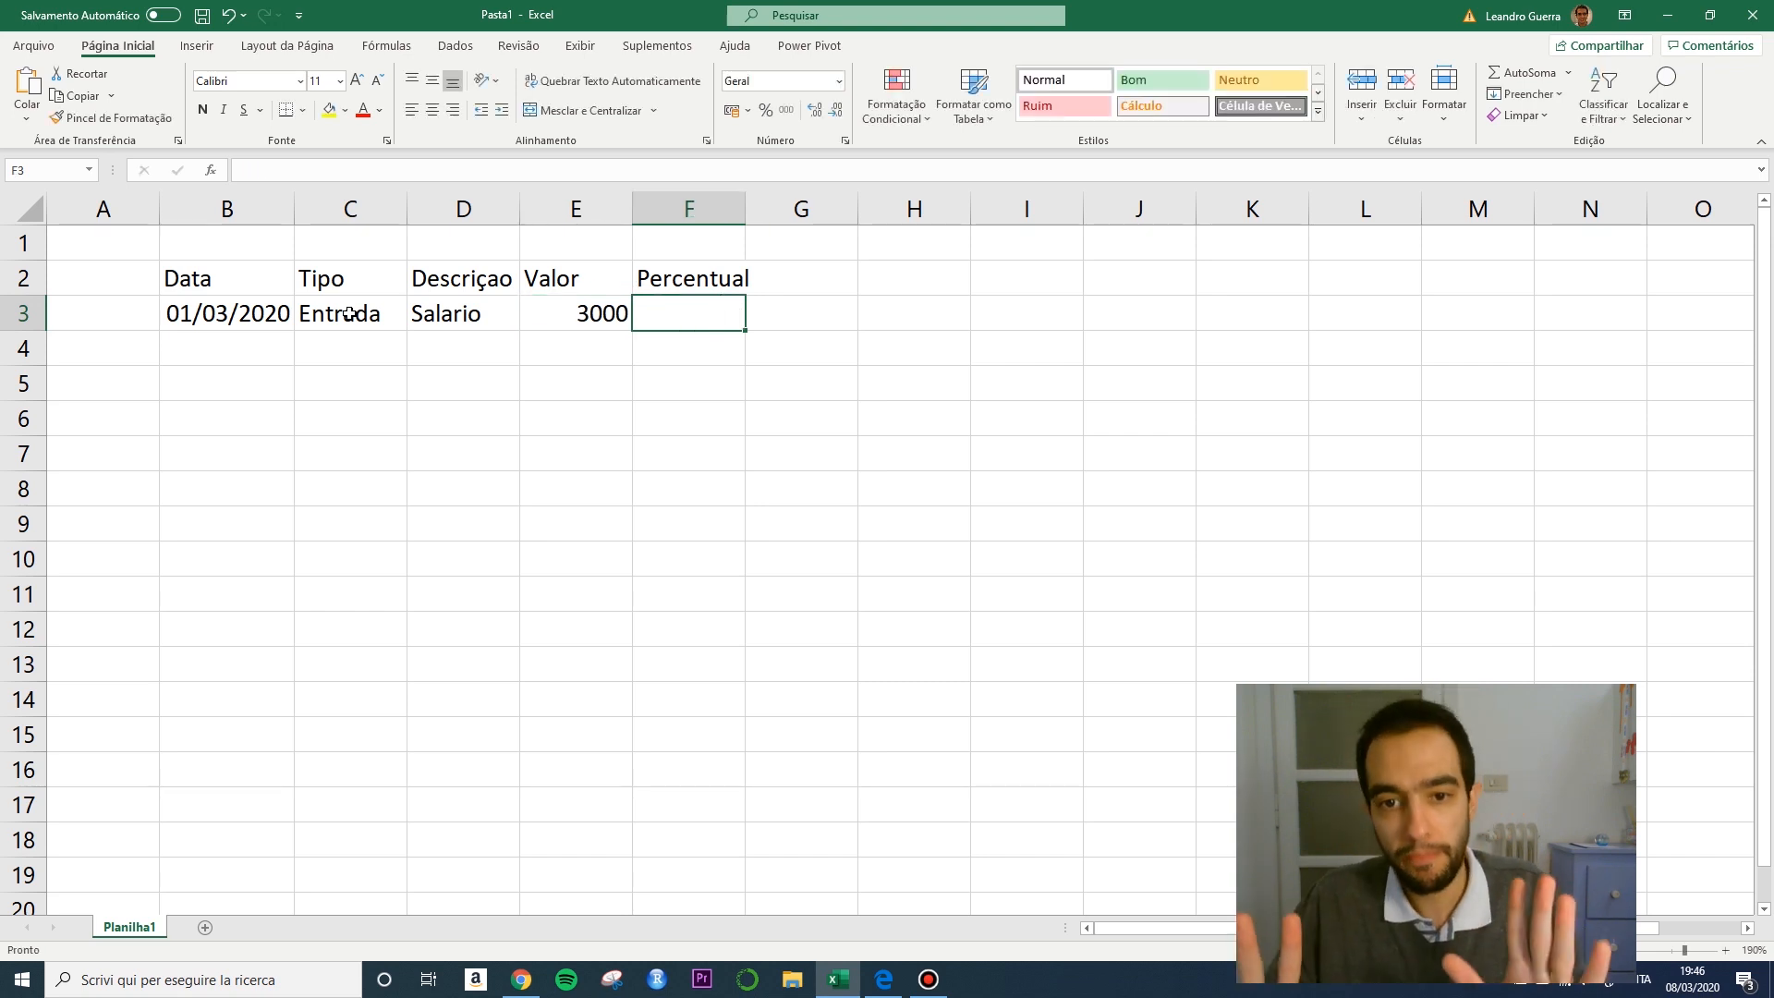
Start the second record by entering the date 05/03/2020 in cell B4.
key(Return)
key(Left)
key(Left)
key(Left)
key(Left)
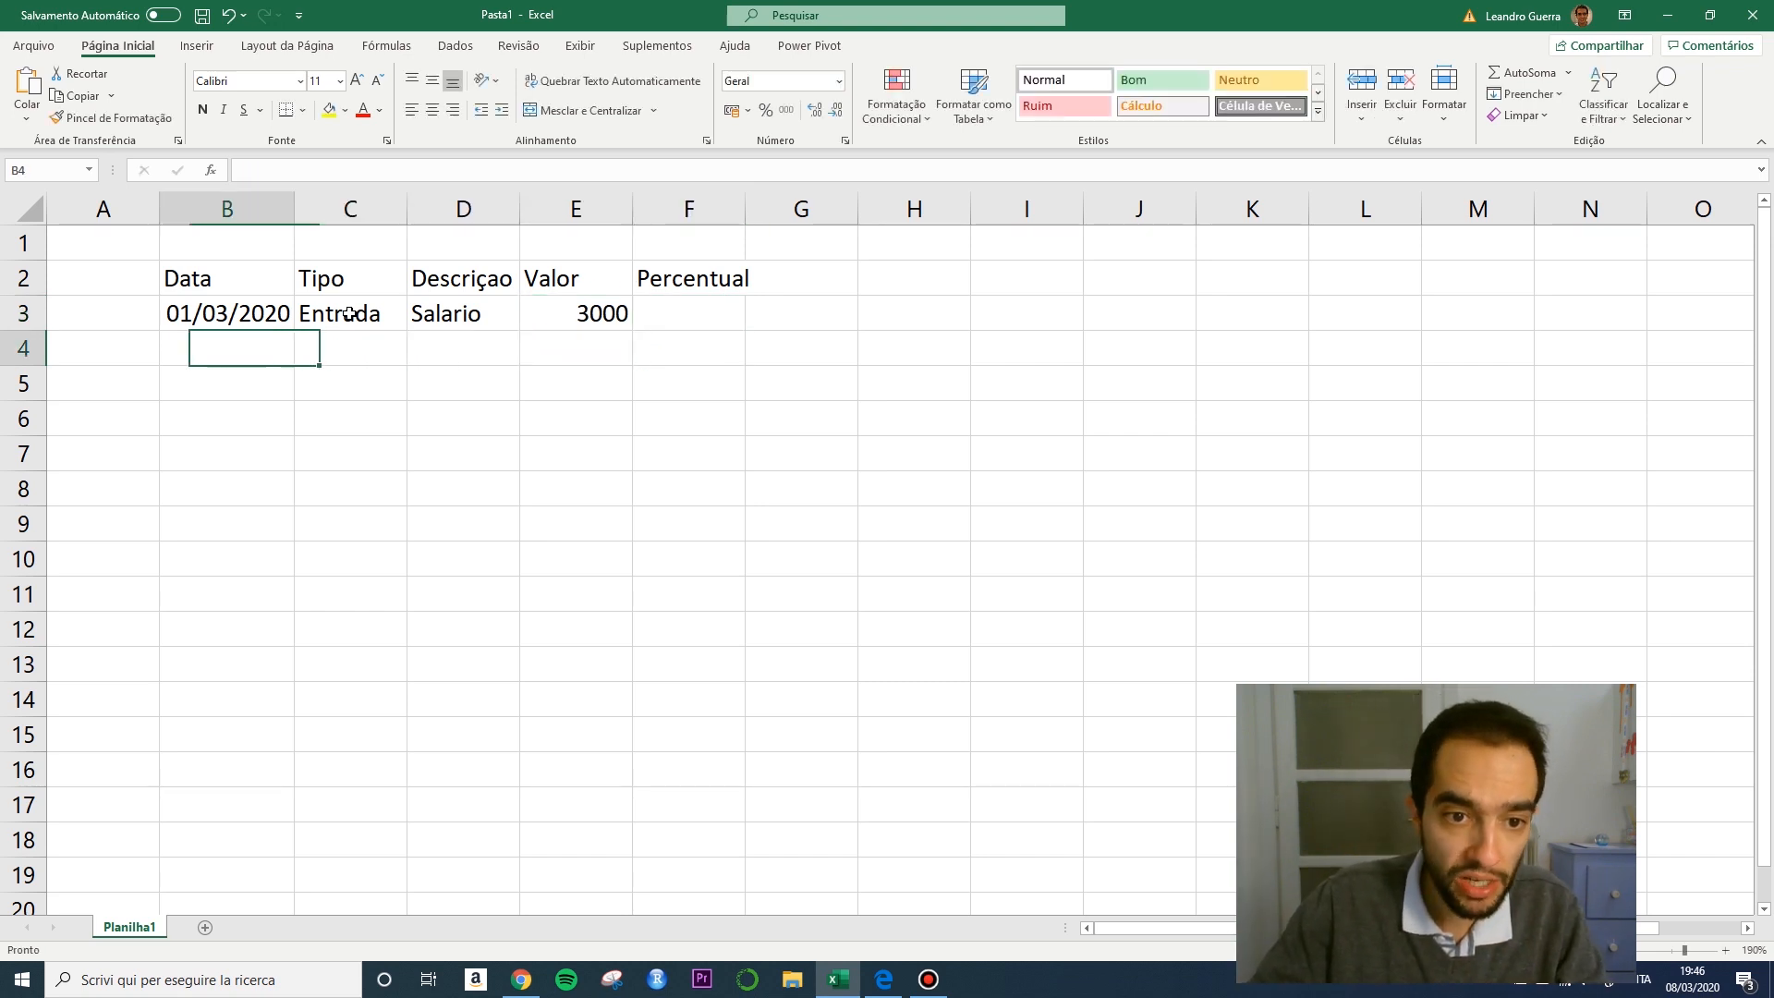
key(Right)
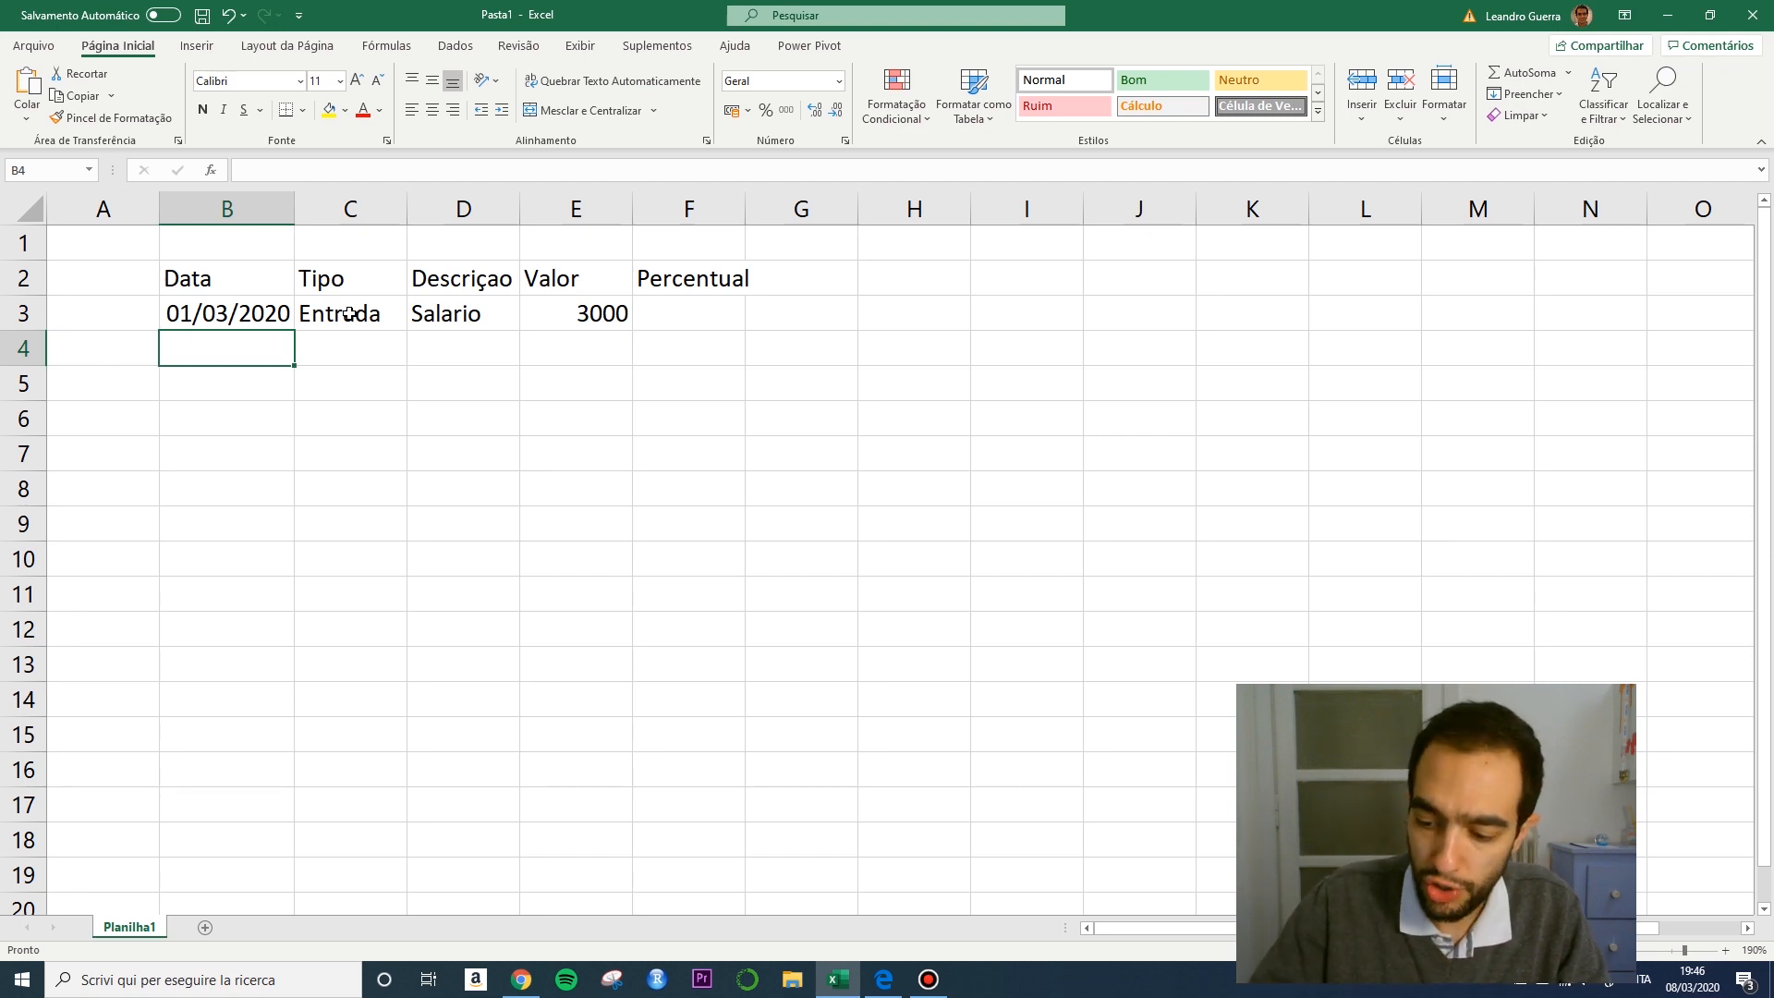
text(058)
key(BackSpace)
text(/2)
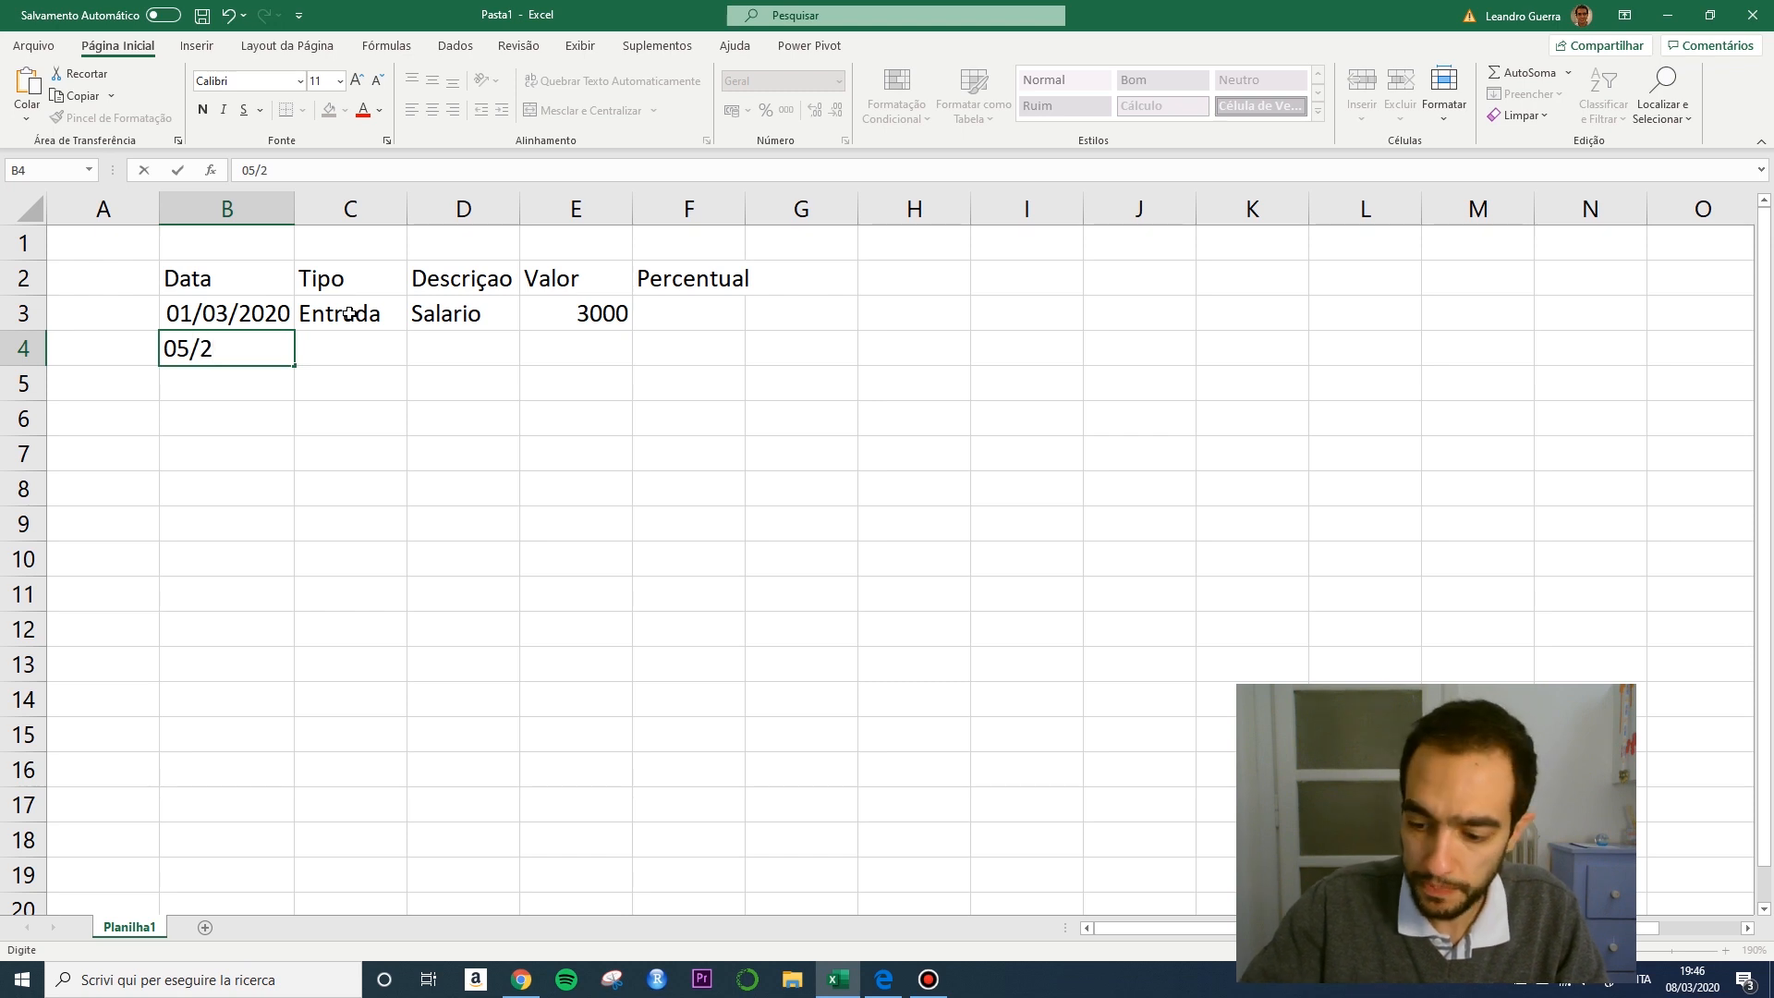
key(BackSpace)
text(3)
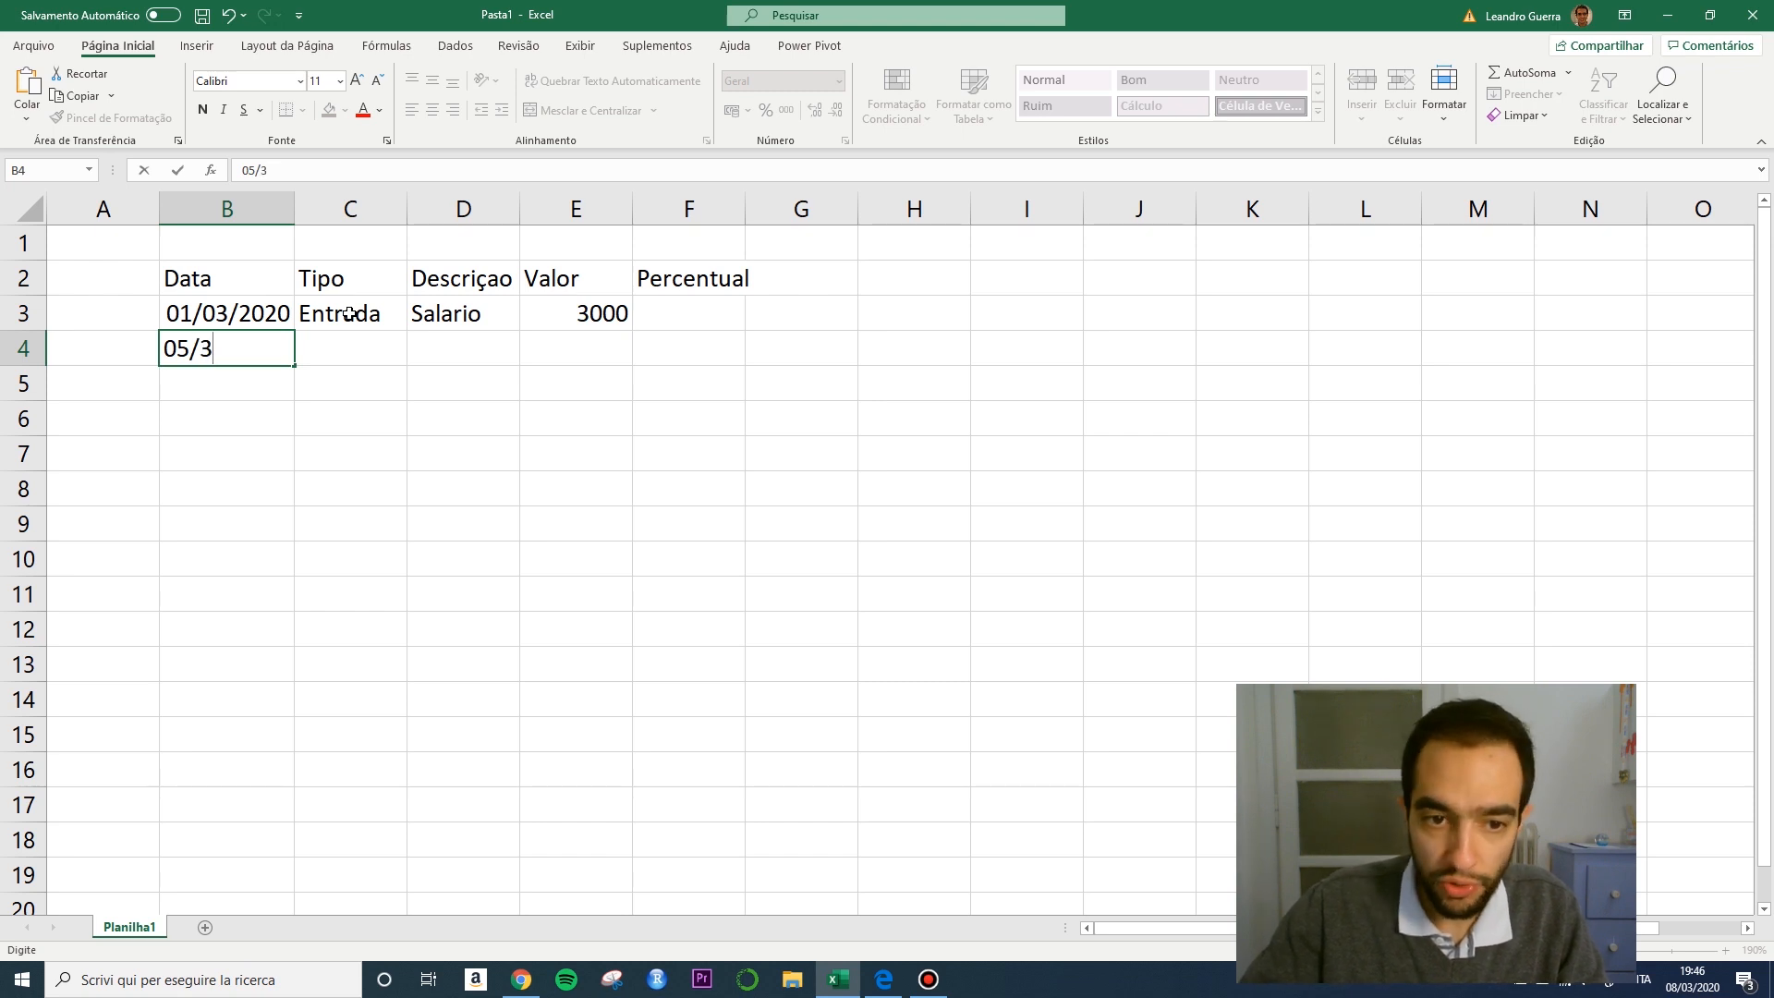
key(BackSpace)
text(09)
key(BackSpace)
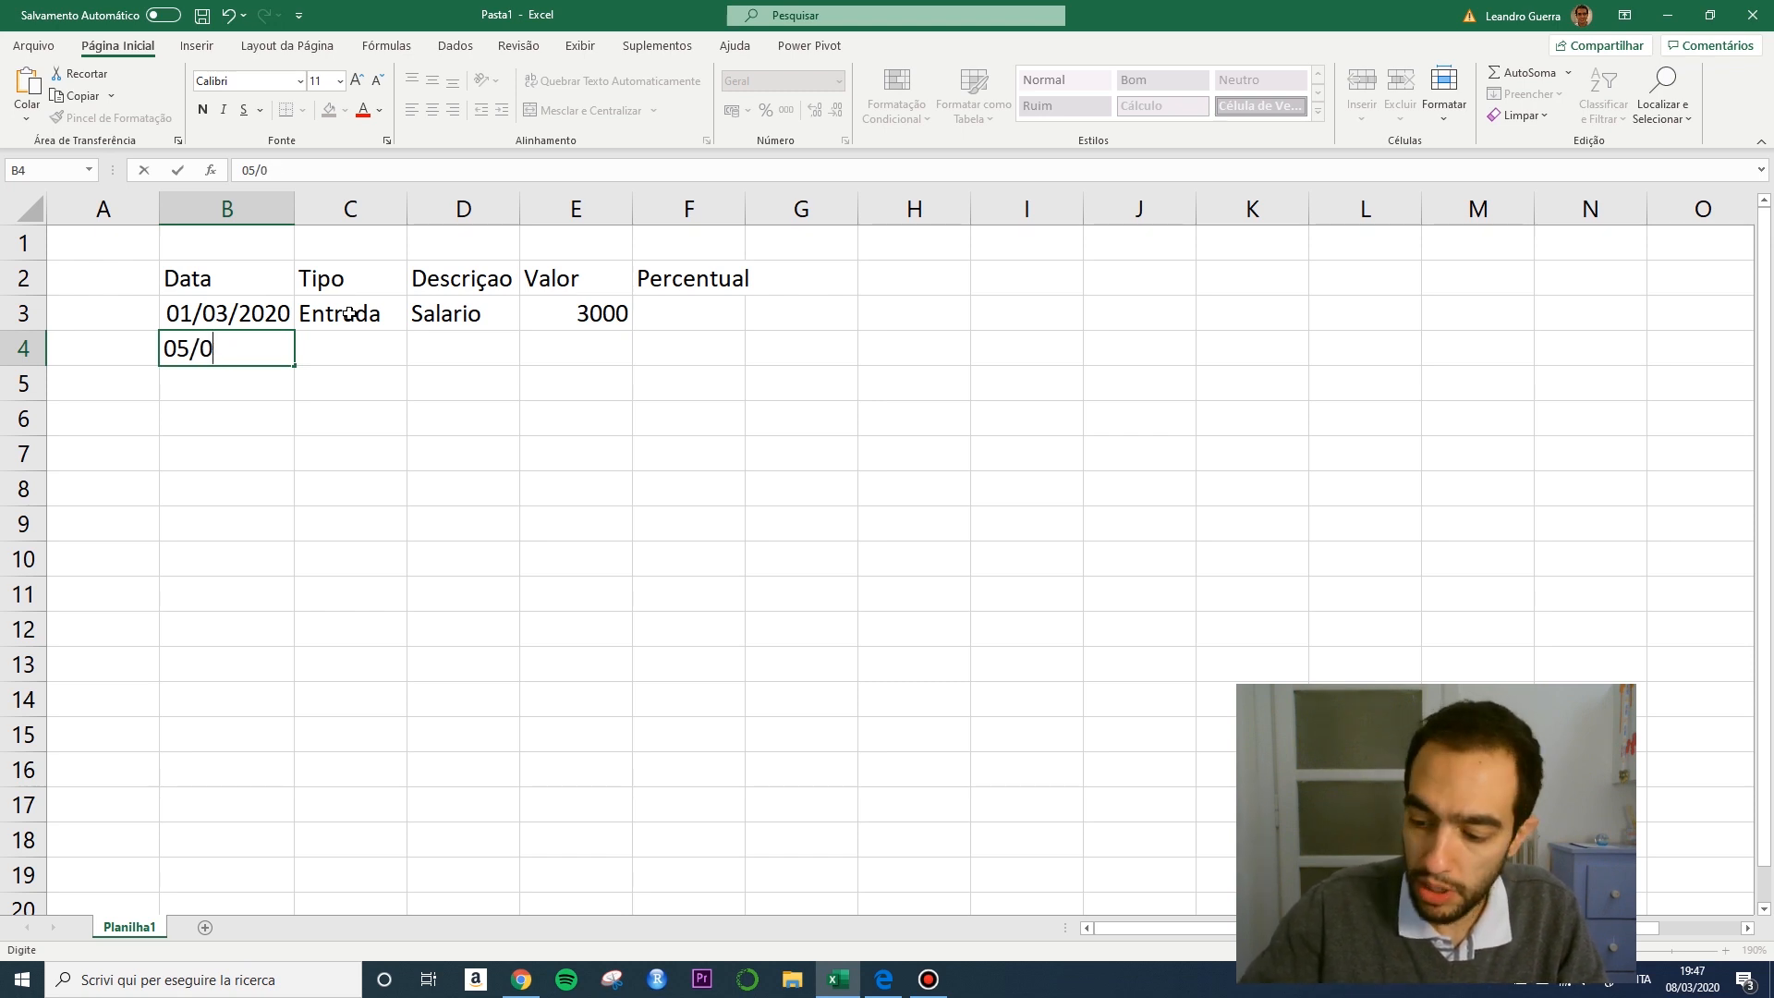
text(3/2020)
key(Tab)
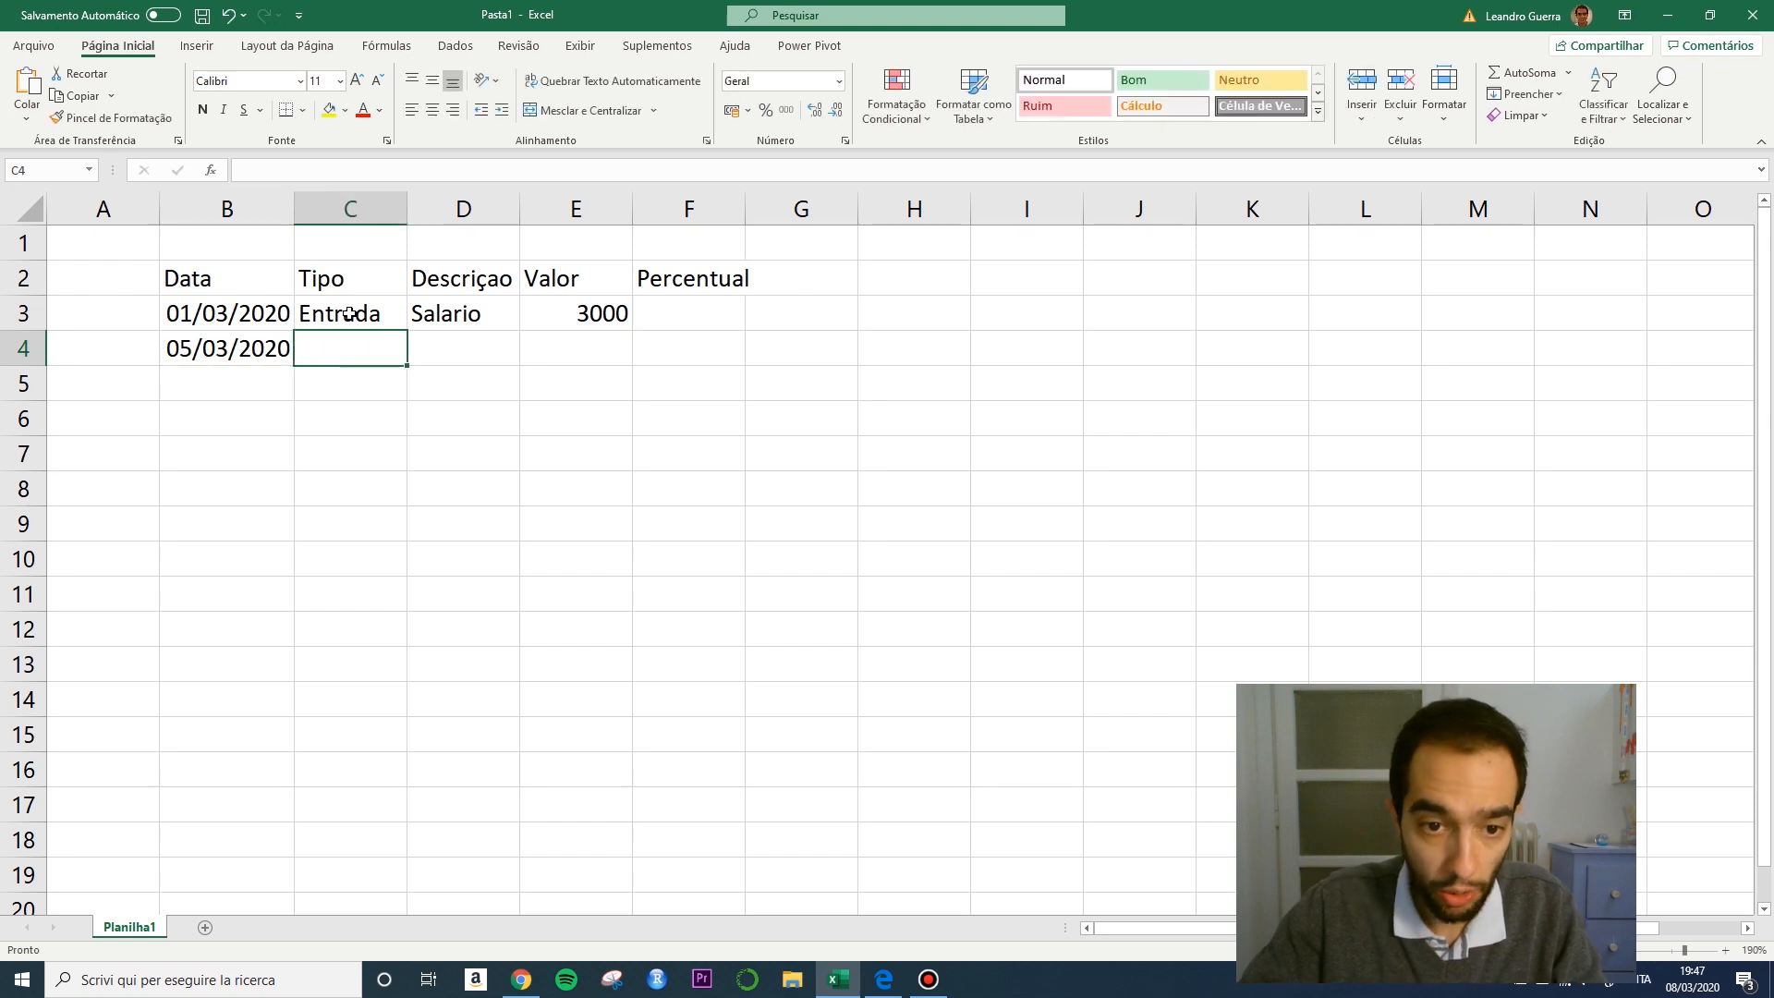
Complete the record in row 4 with Tipo "Saida", Descriçao "Empréstimo" and Valor 200.
text(Saida)
key(Tab)
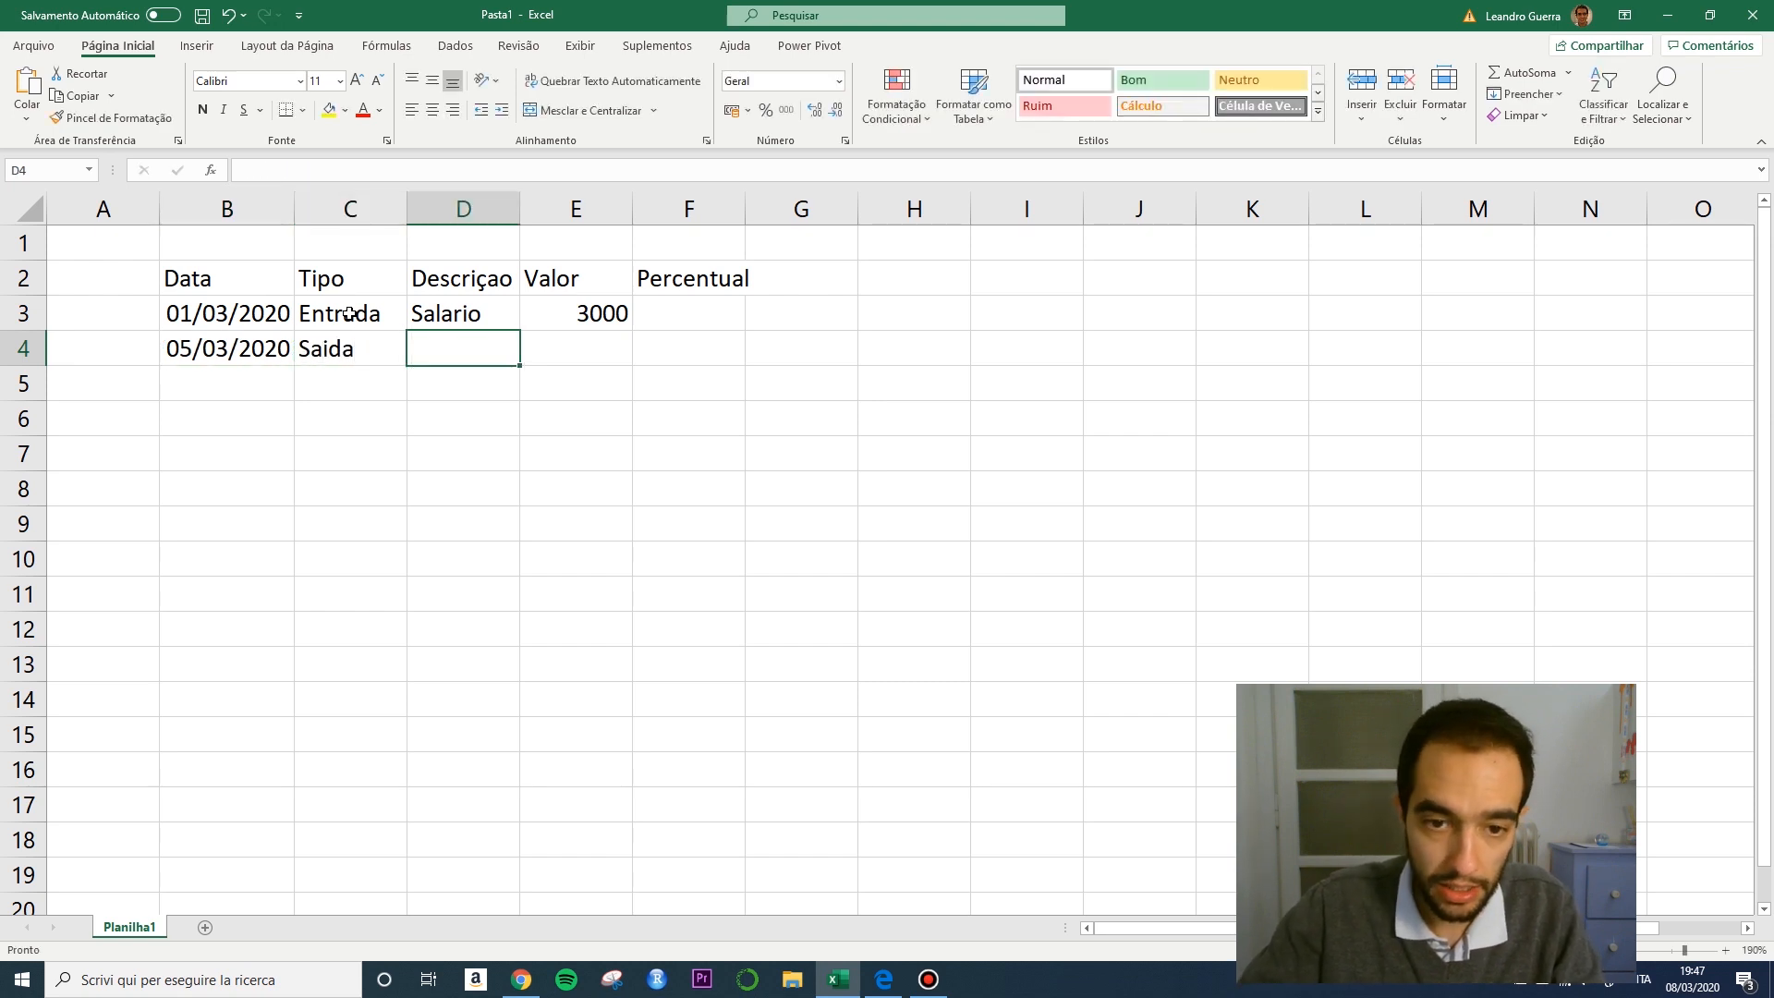
text(Empre)
key(BackSpace)
text(é)
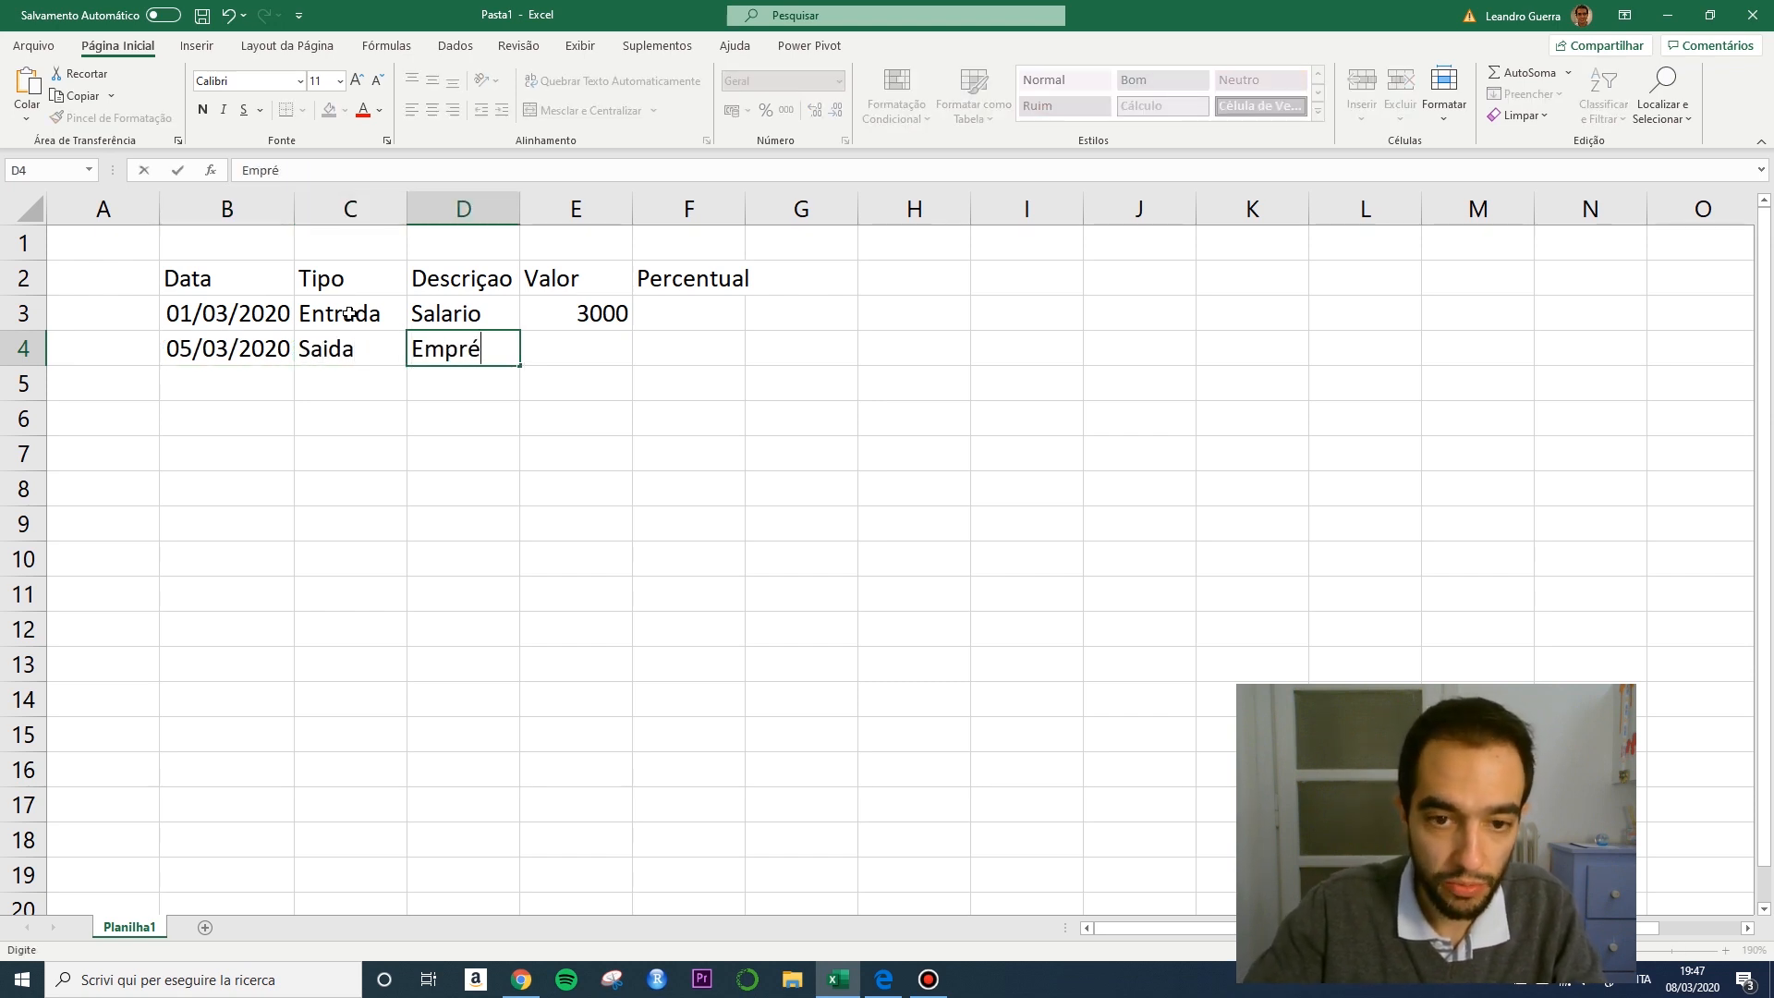
text(strimo)
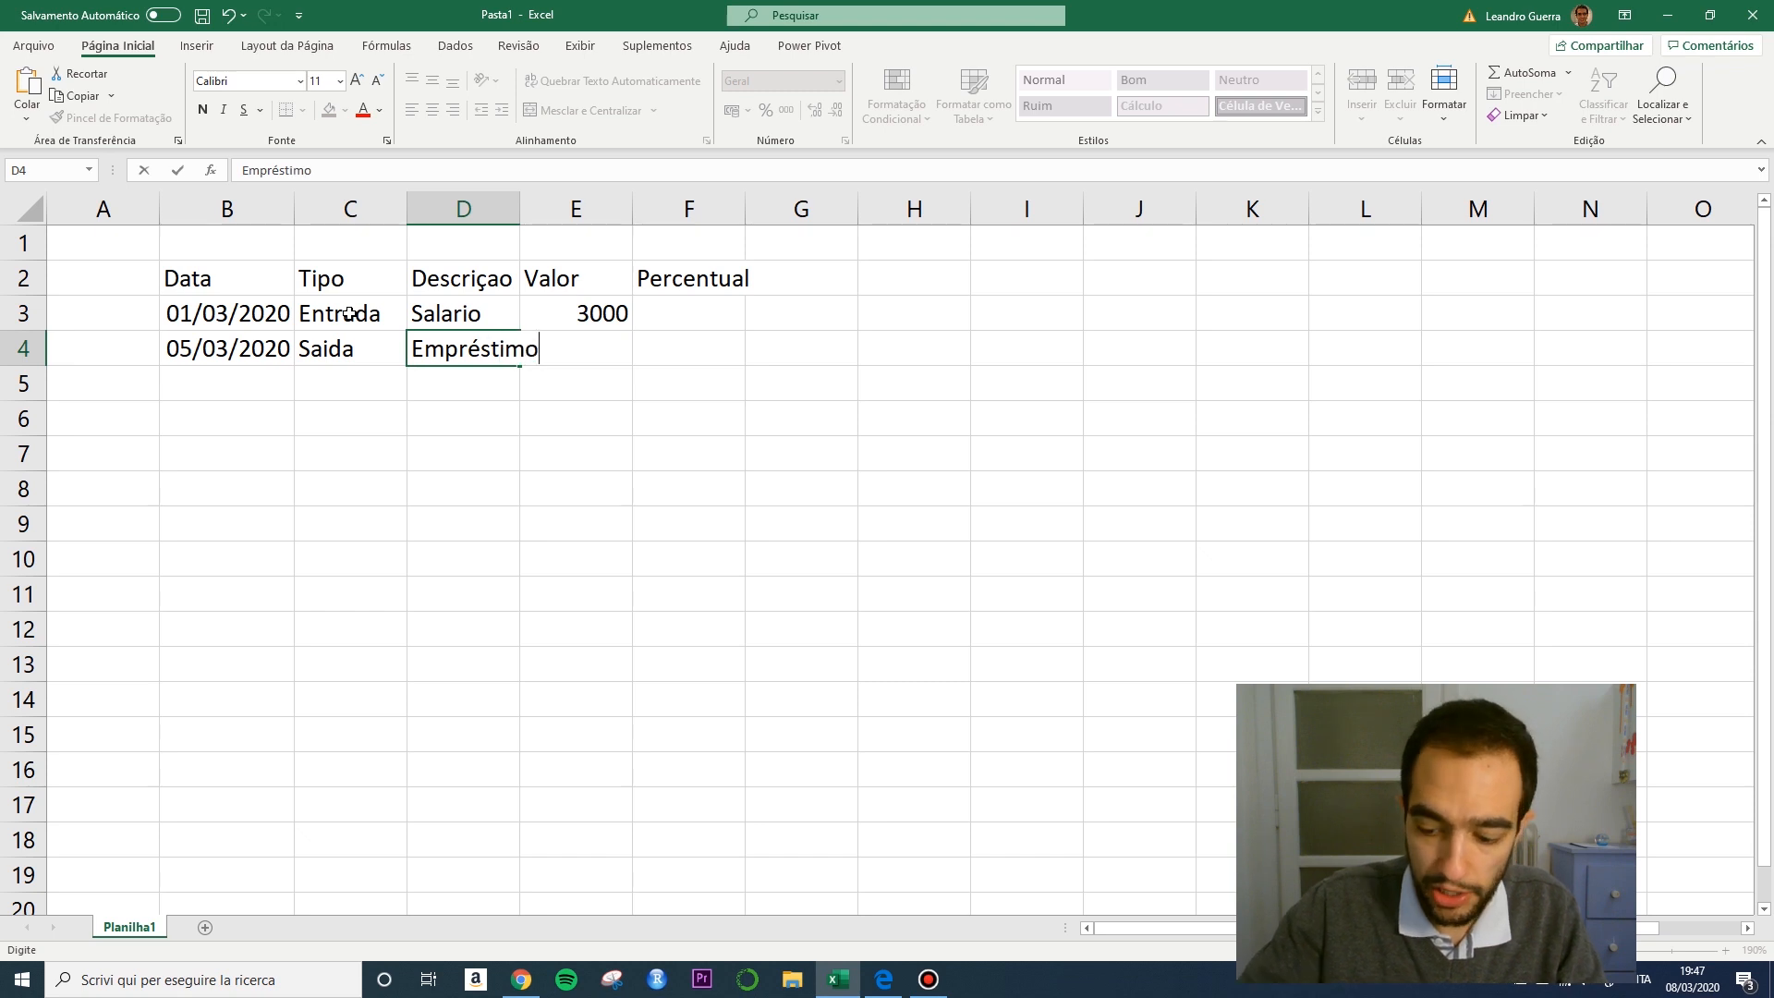
key(Tab)
text(200)
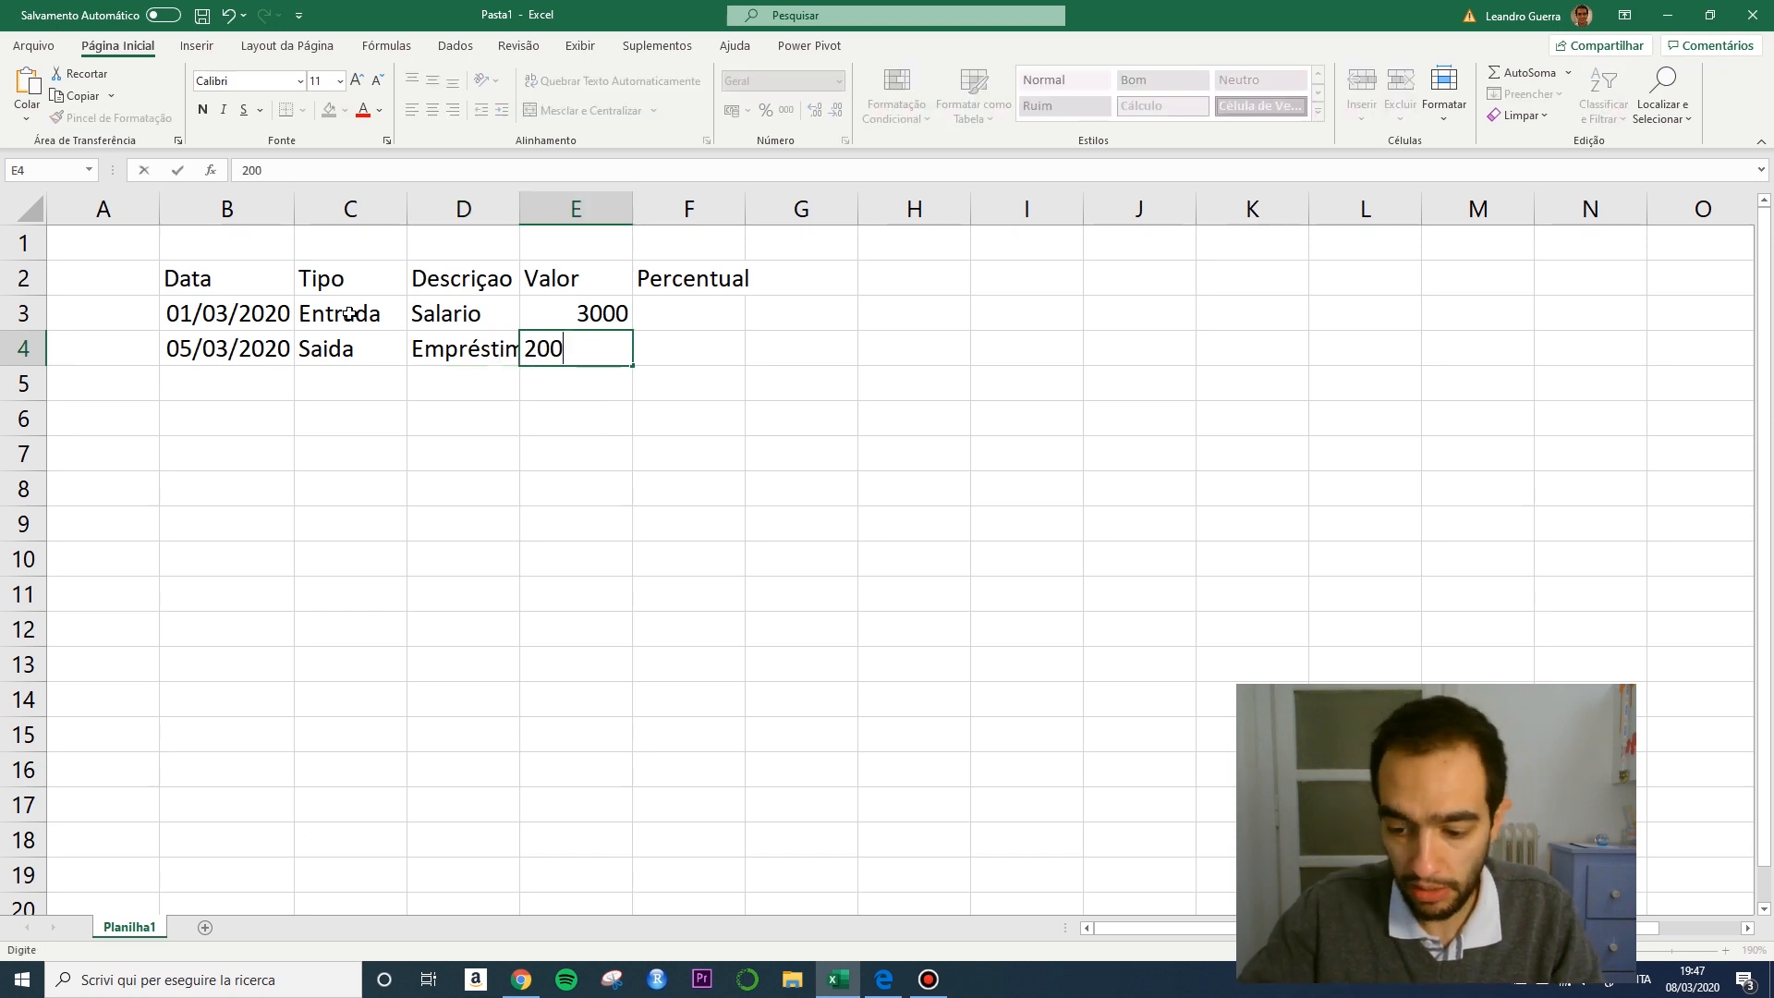
key(Return)
Start the third record by entering the date 05/03/2020 in cell B5.
key(Left)
key(Left)
key(Left)
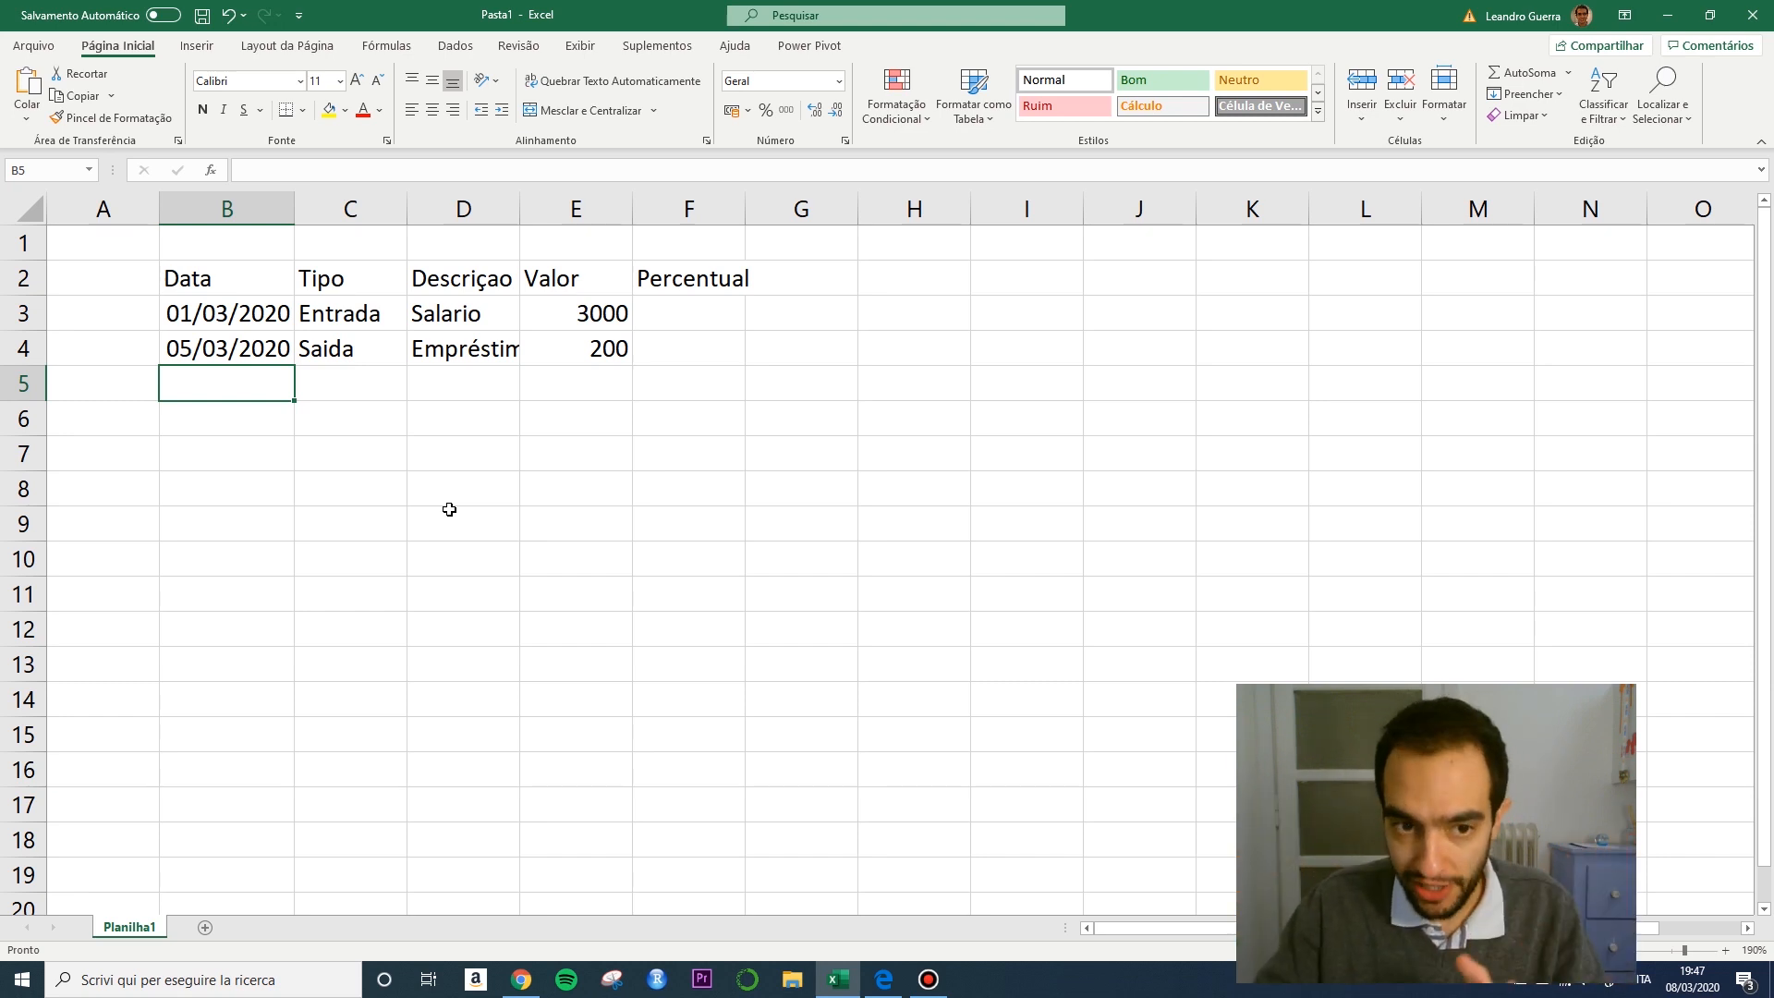
text(0)
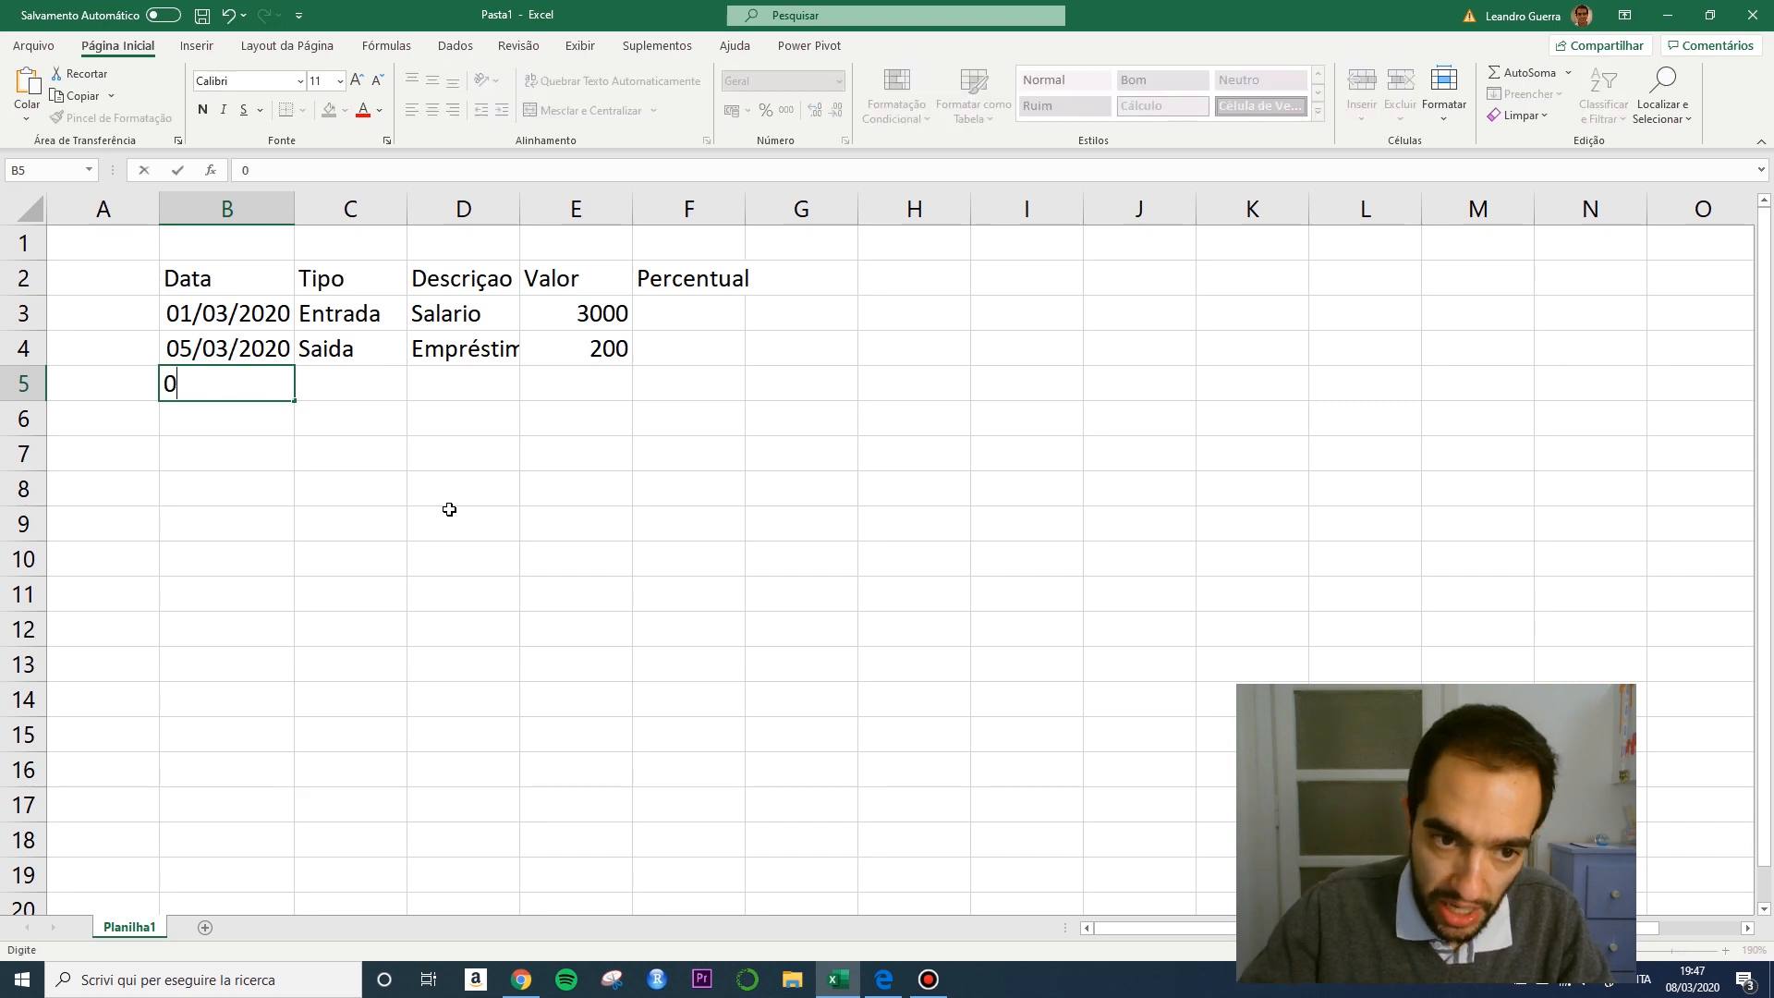
text(5/)
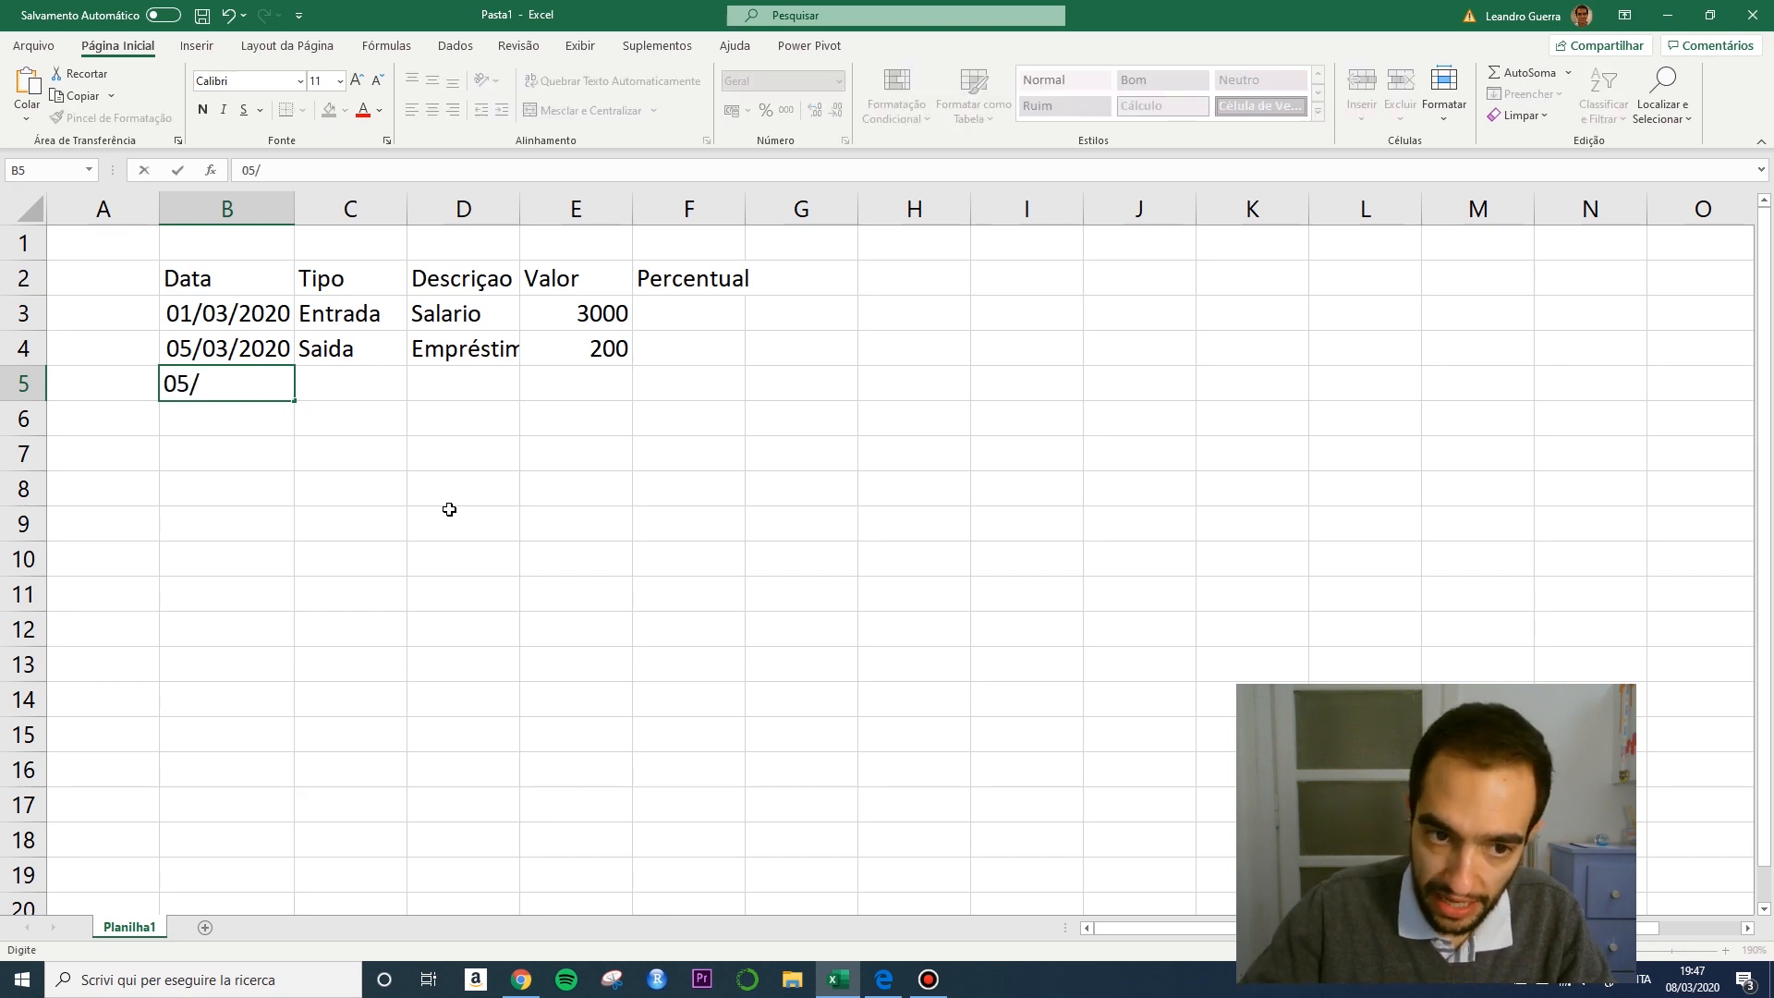
text(03/202)
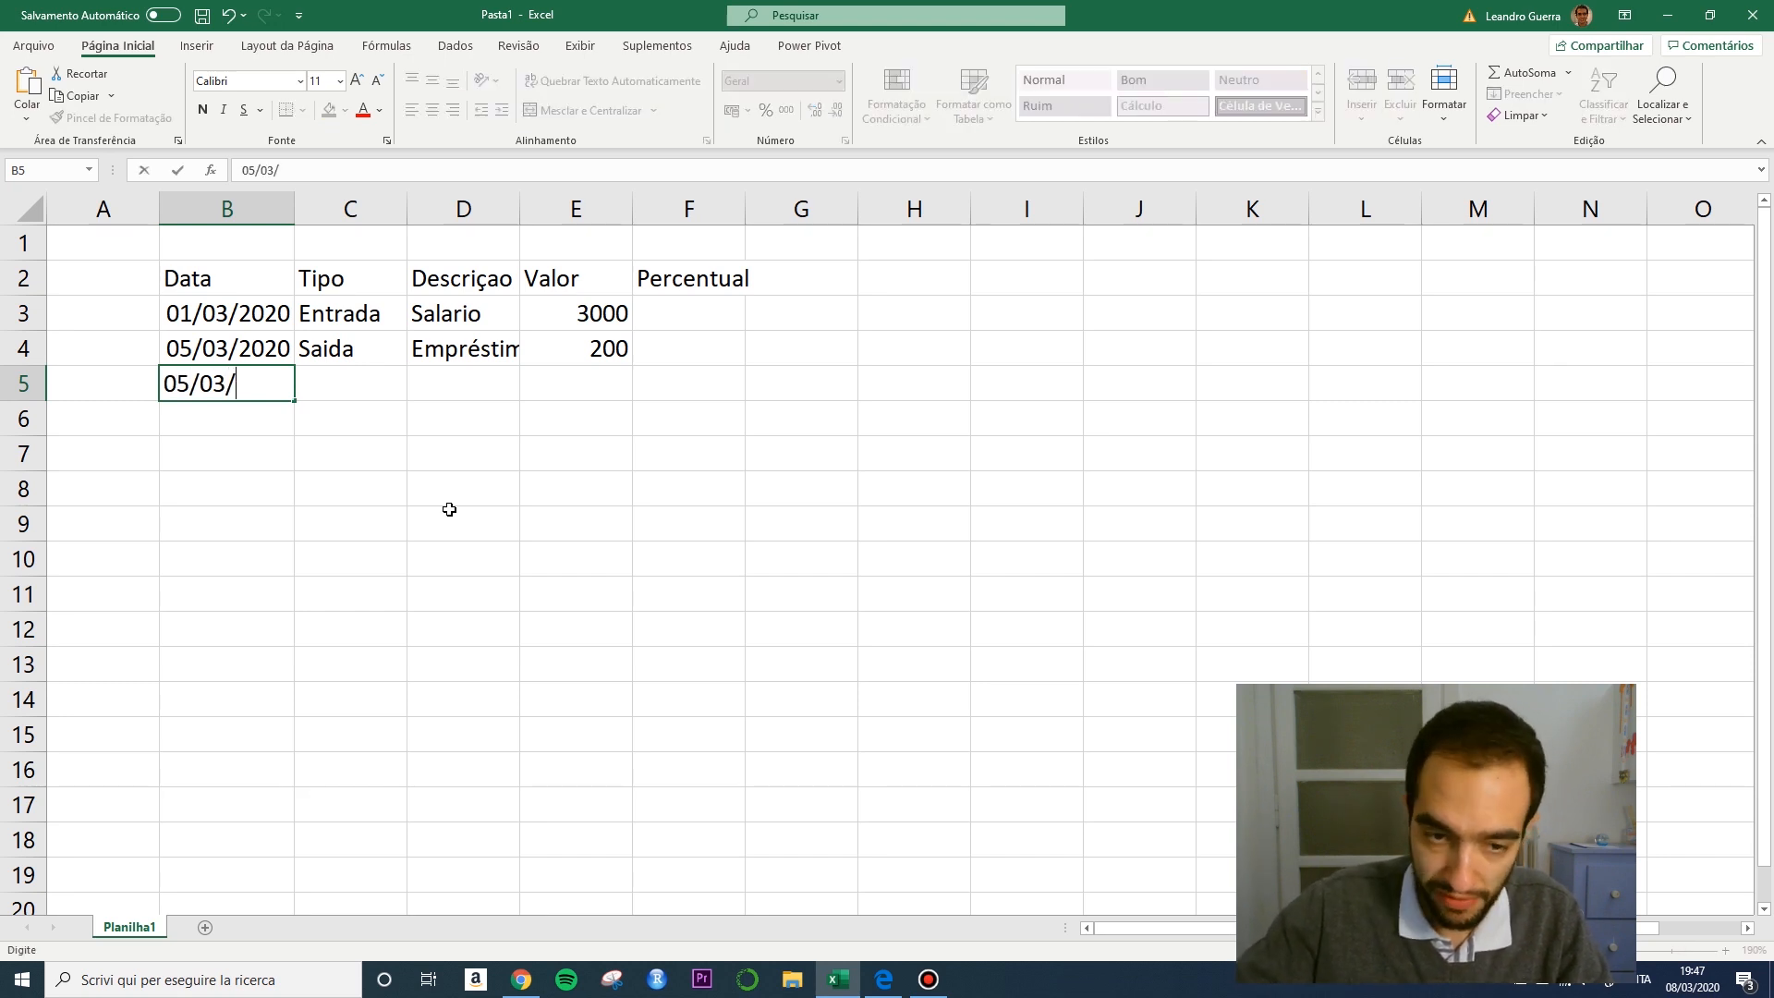
text(0)
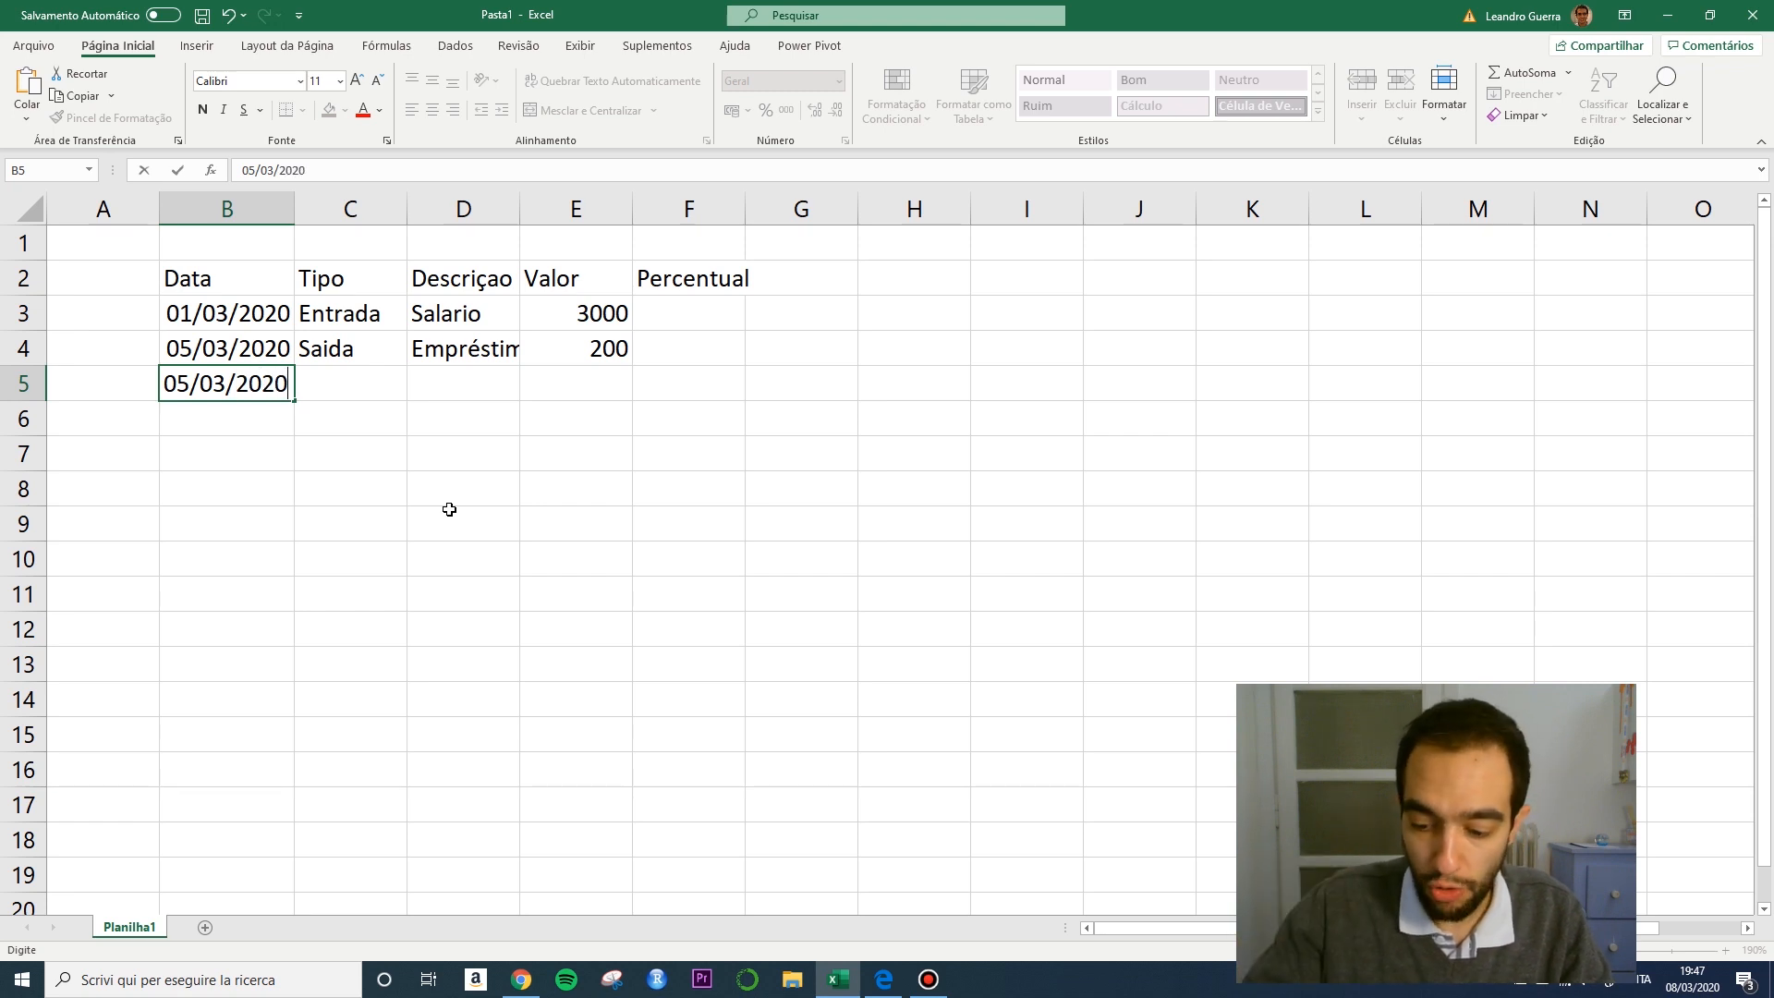
key(Return)
key(Up)
key(Up)
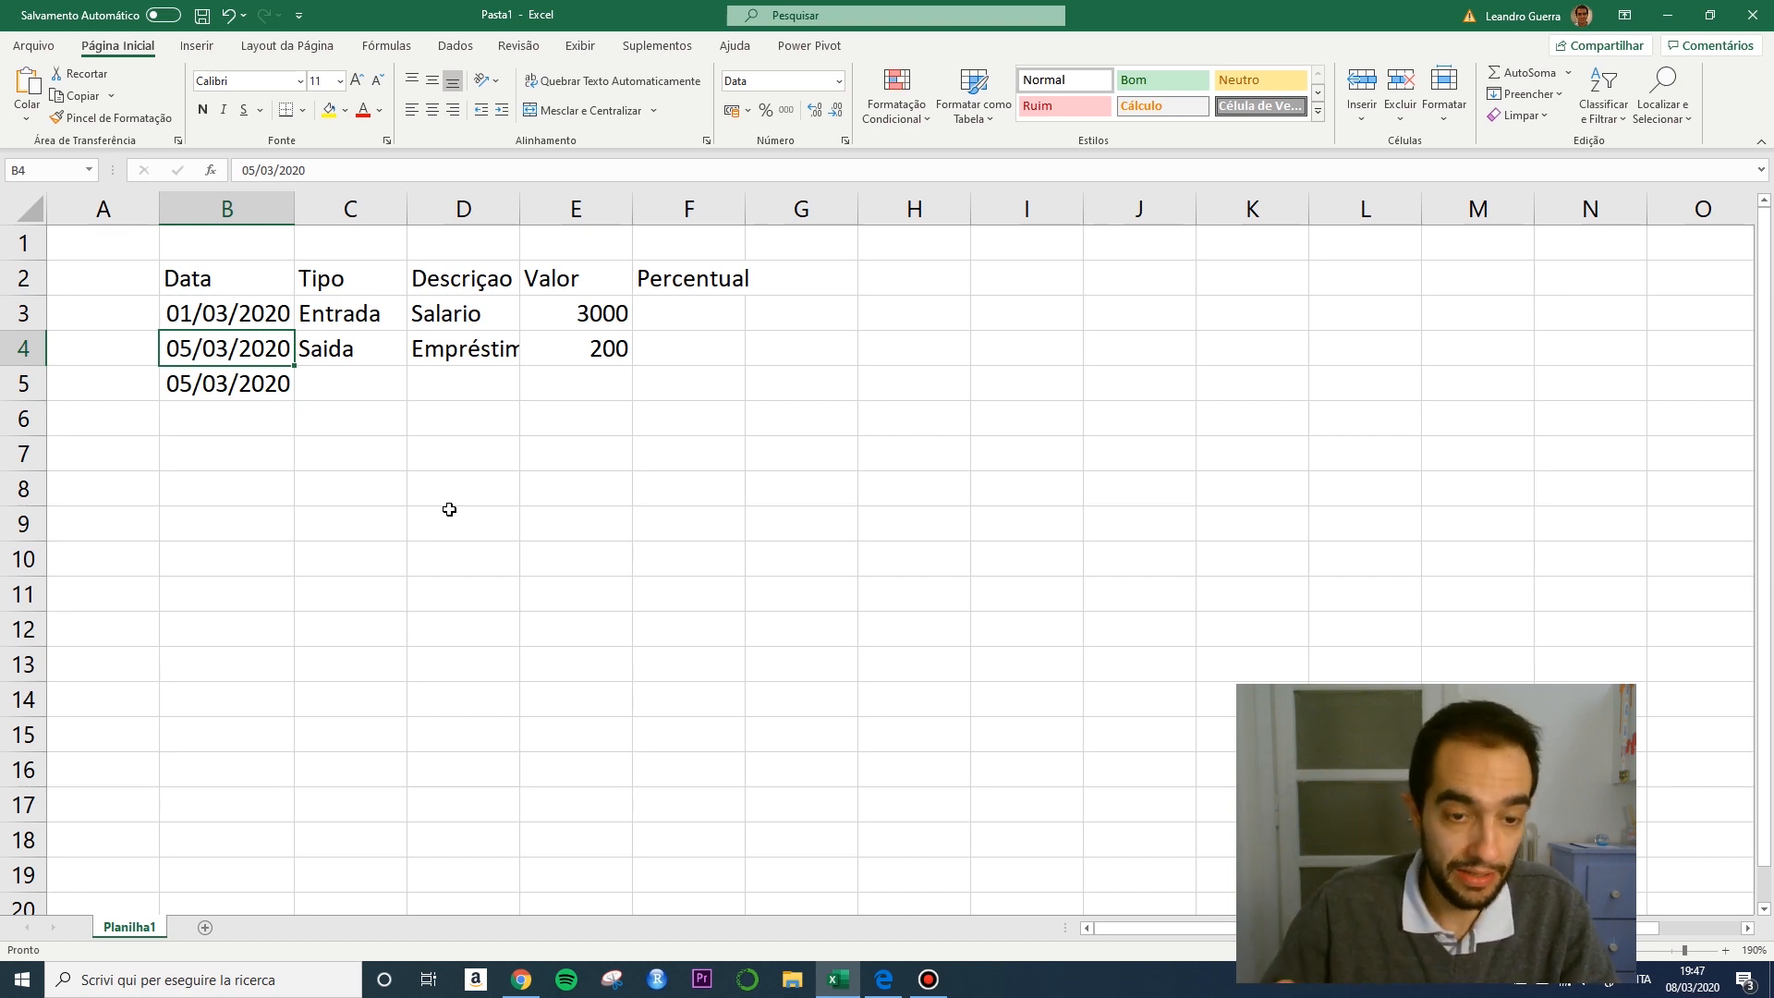
Clear the date in cell B5 and fill it with a copy of the date from cell B4.
key(Down)
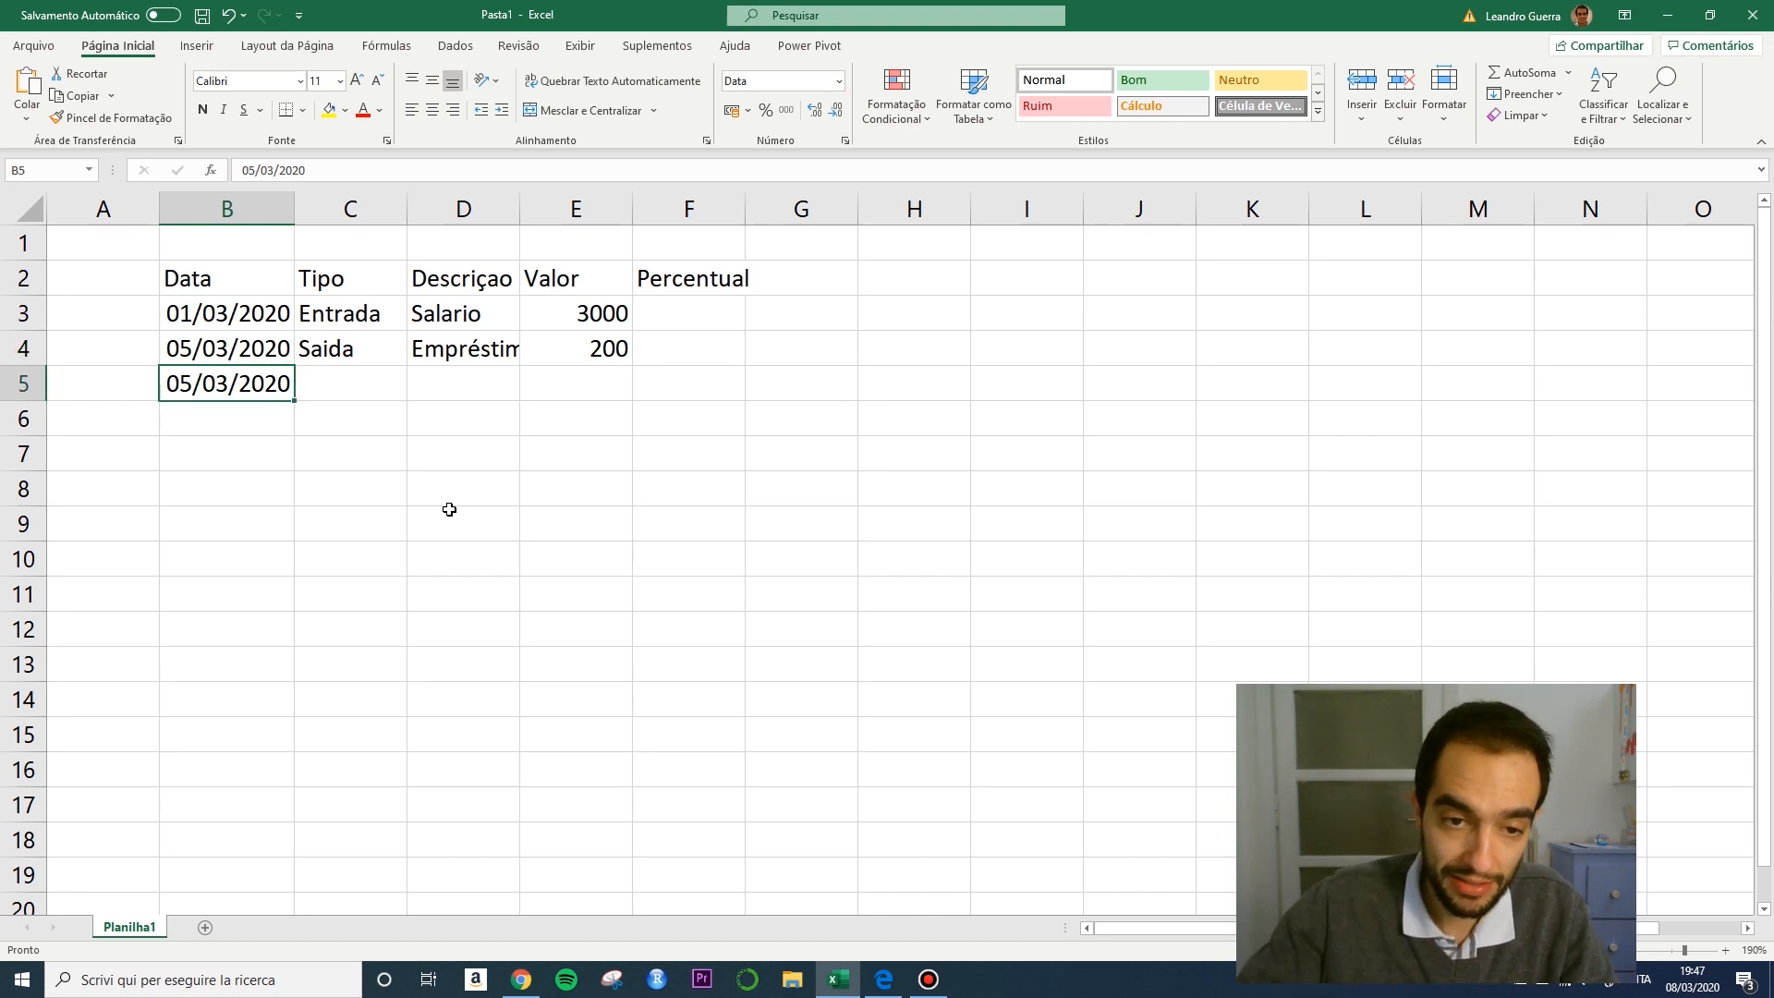
key(Delete)
key(Up)
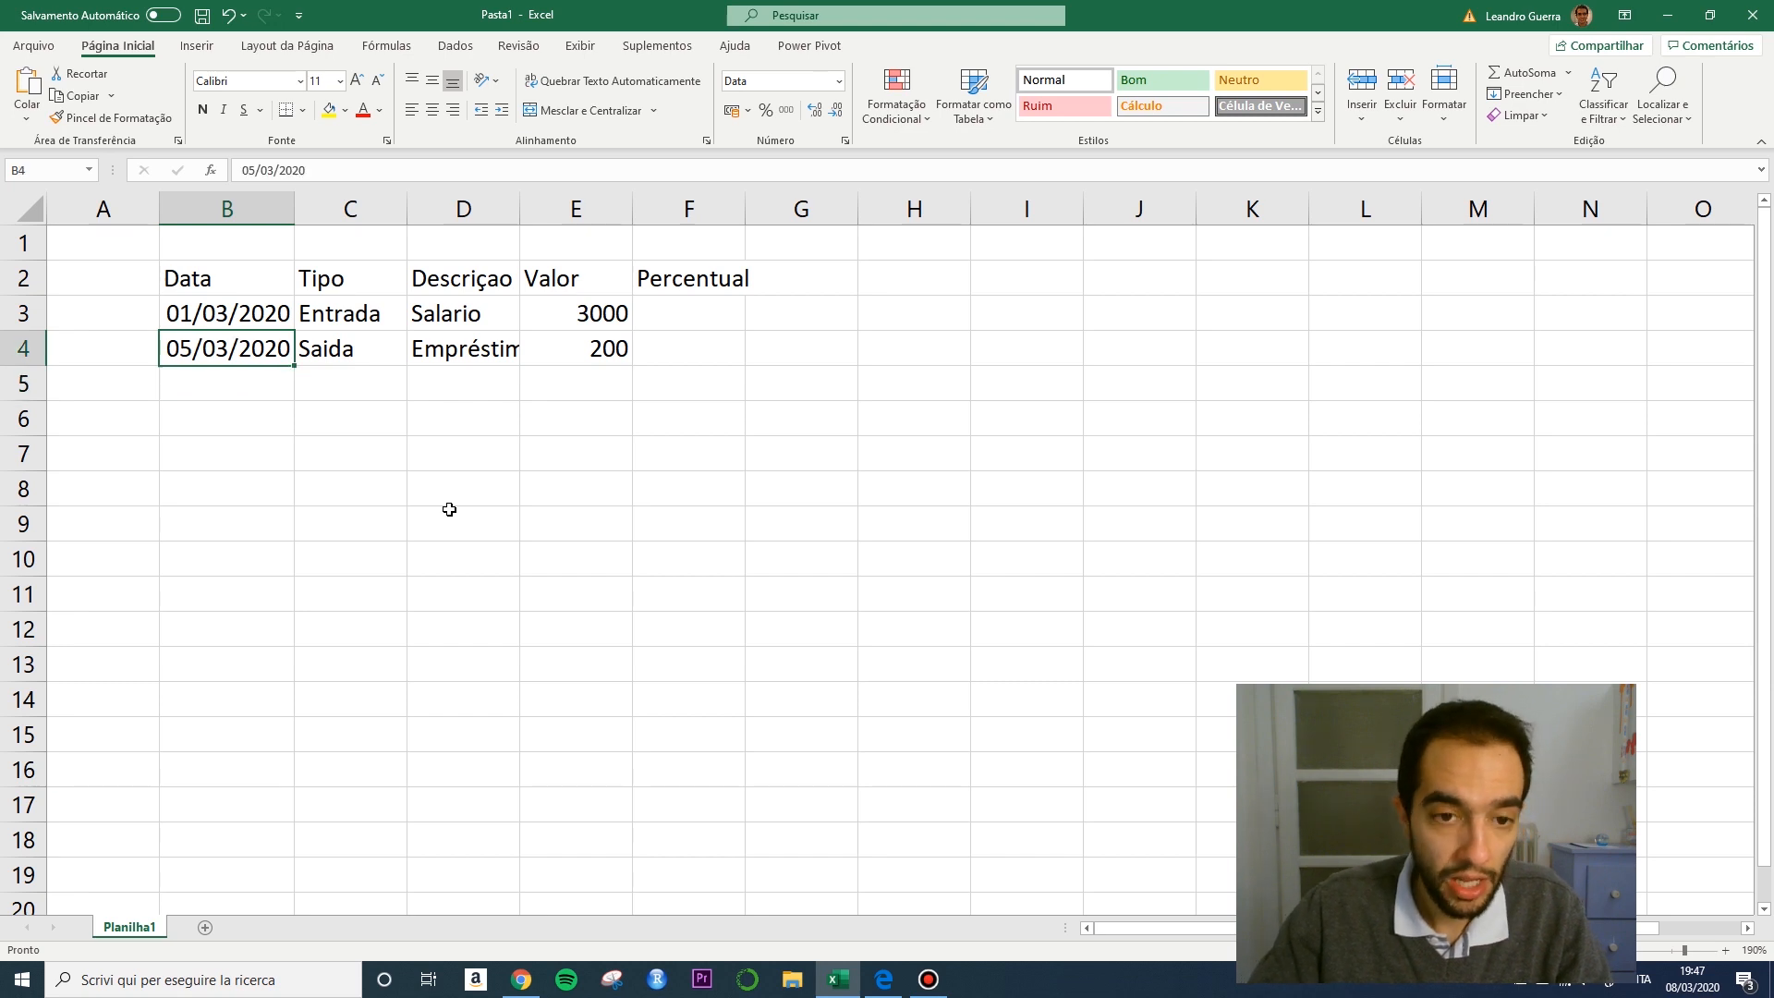
key(ctrl+c)
key(Down)
key(ctrl+v)
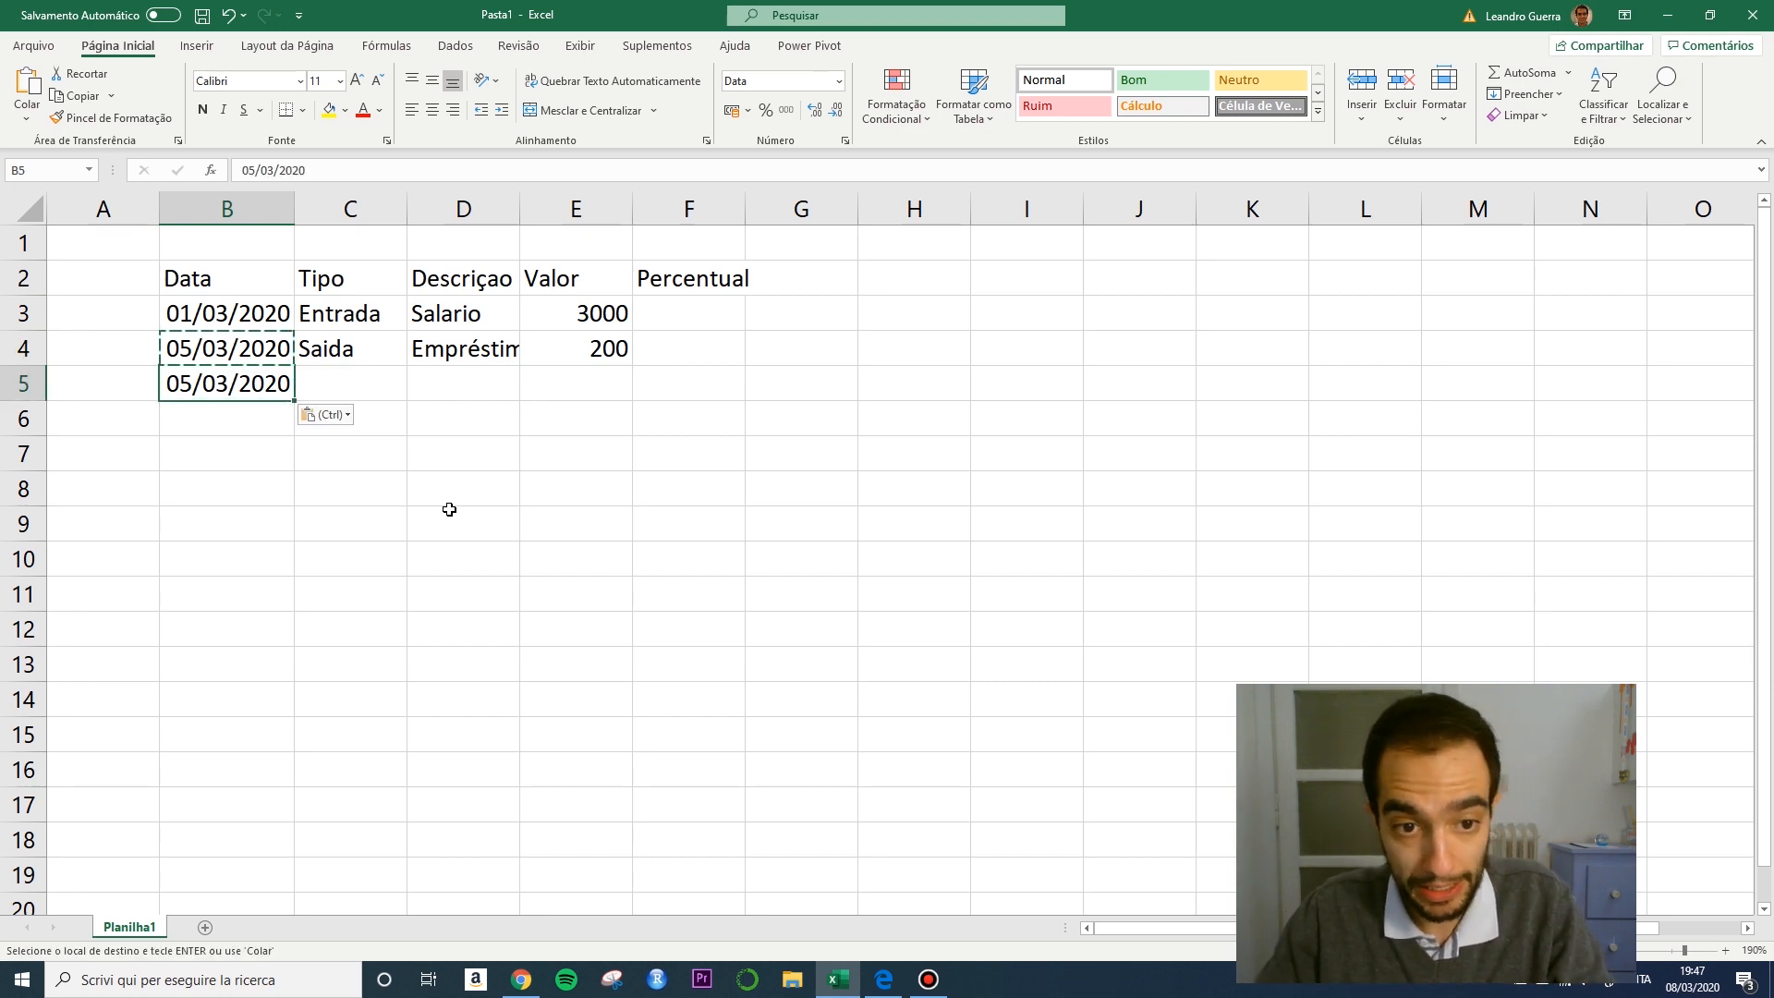
Delete the copied date from cell B5 and return to cell B4.
key(Escape)
key(Up)
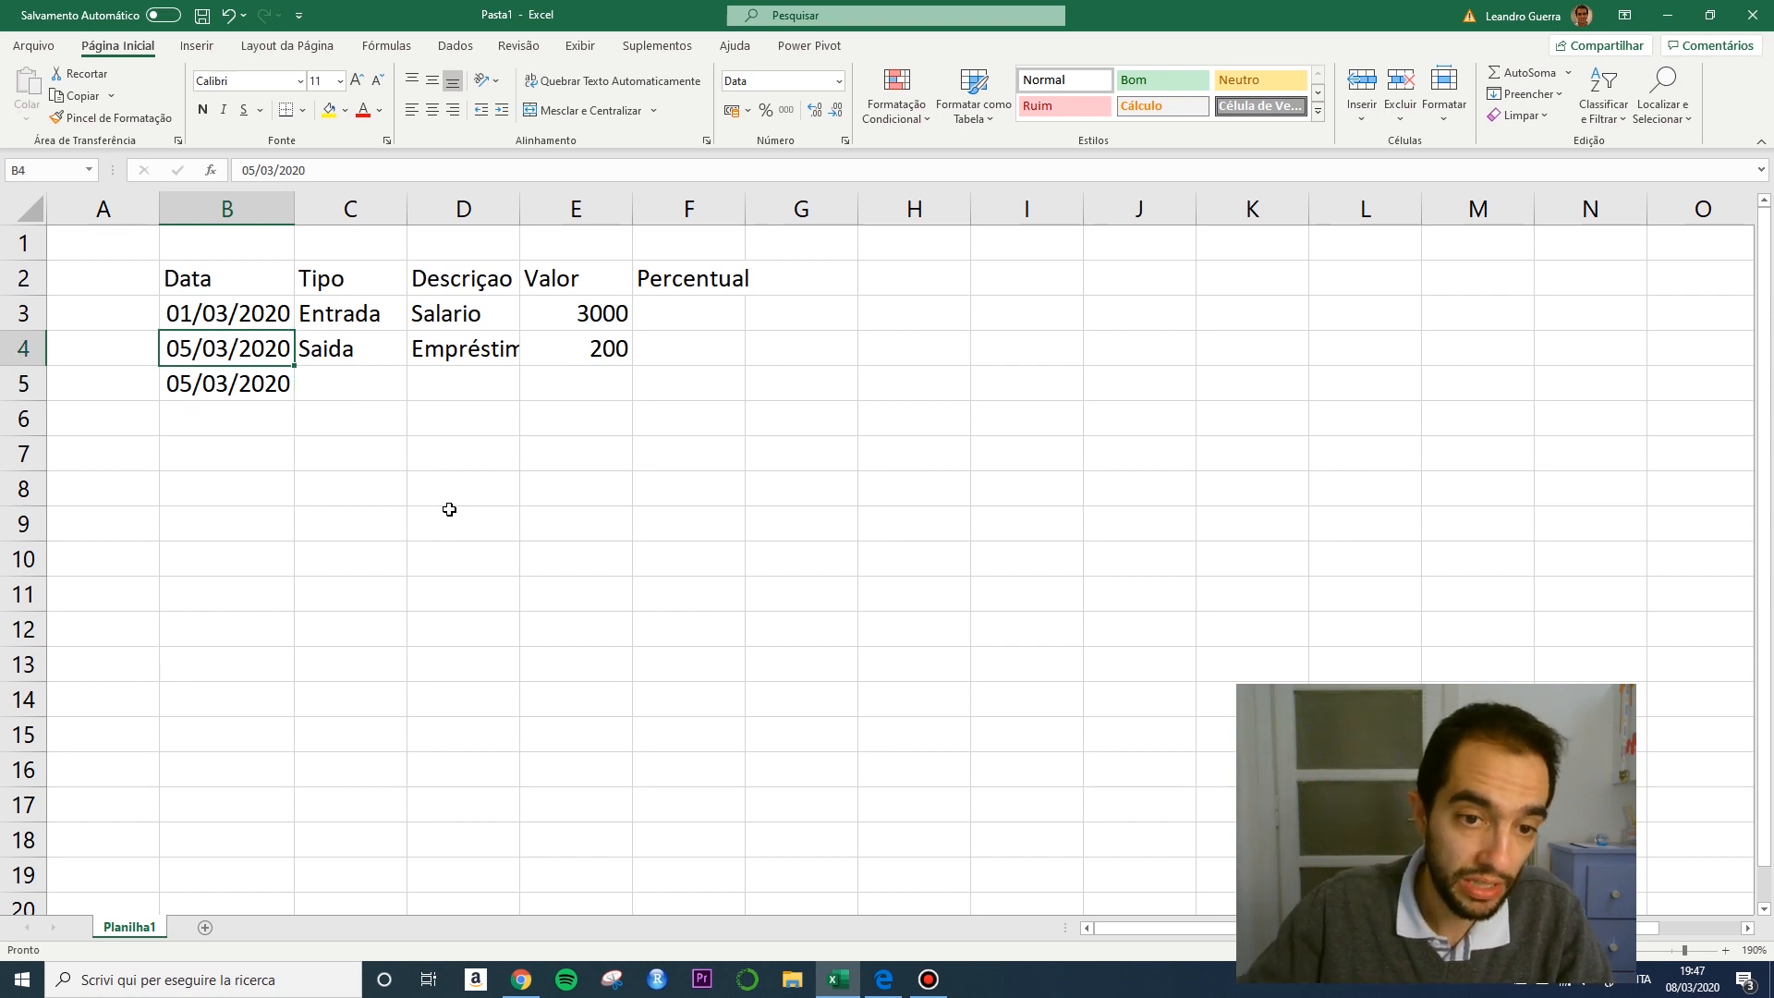
drag(303, 367, 263, 388)
click(260, 392)
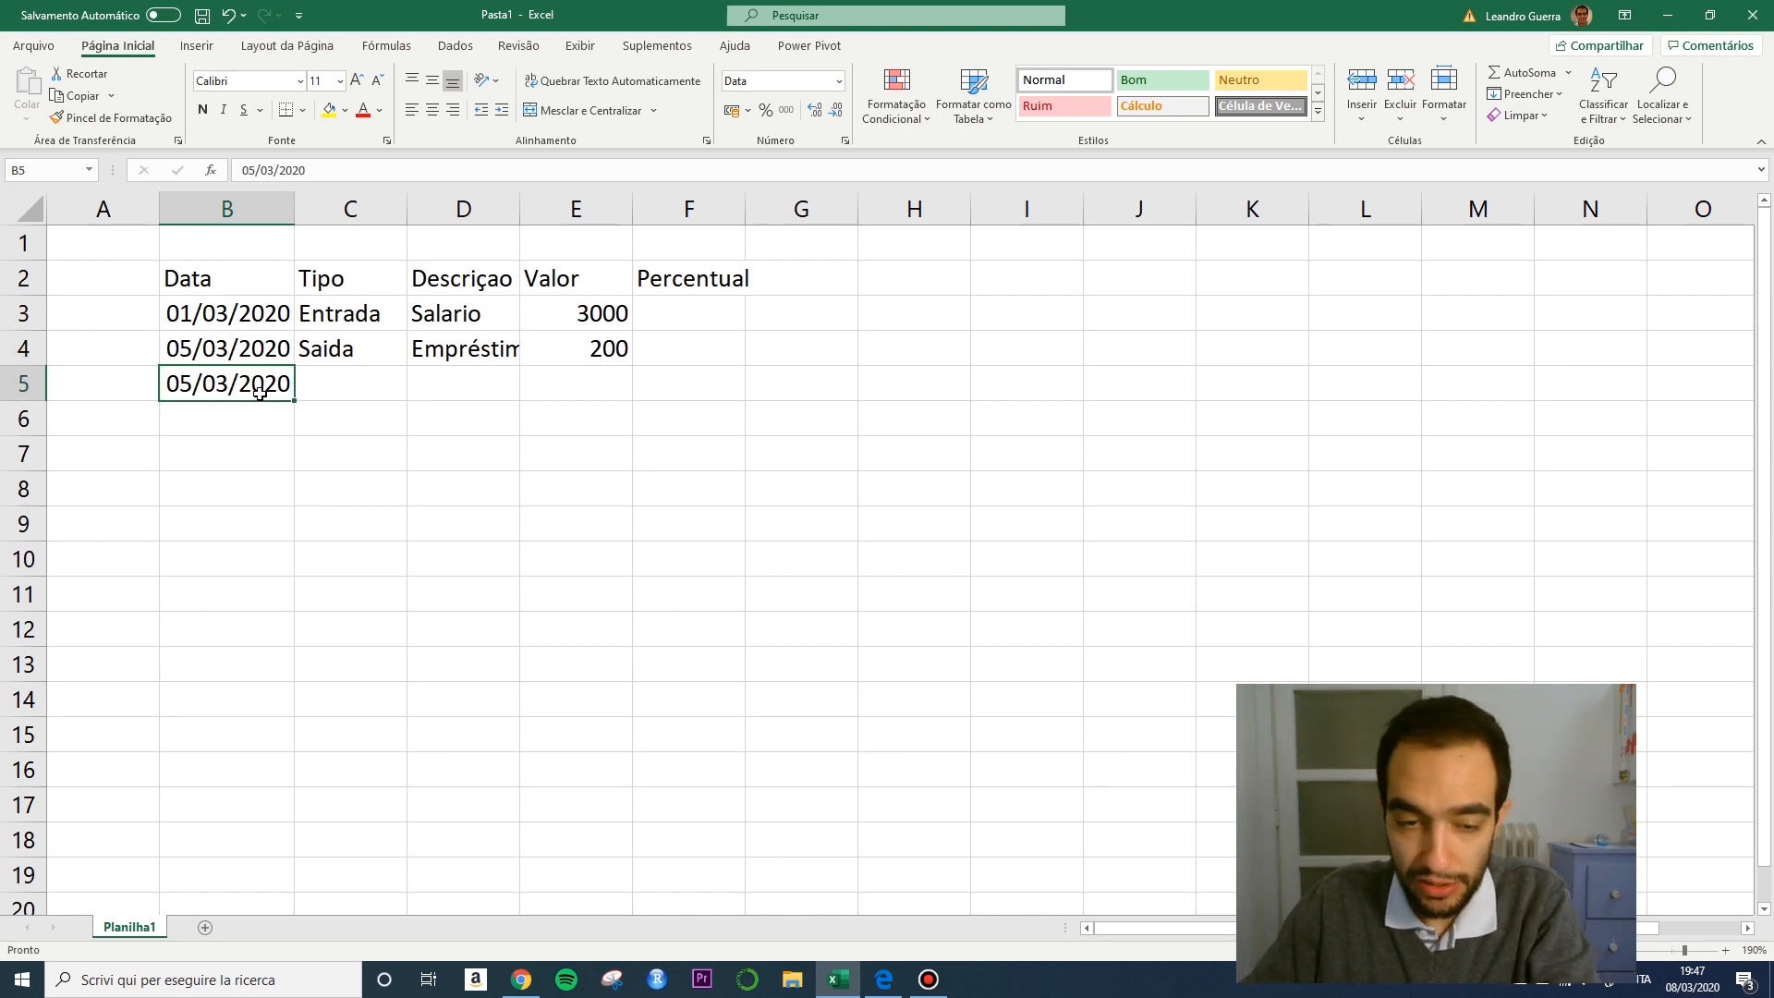
key(Delete)
click(269, 361)
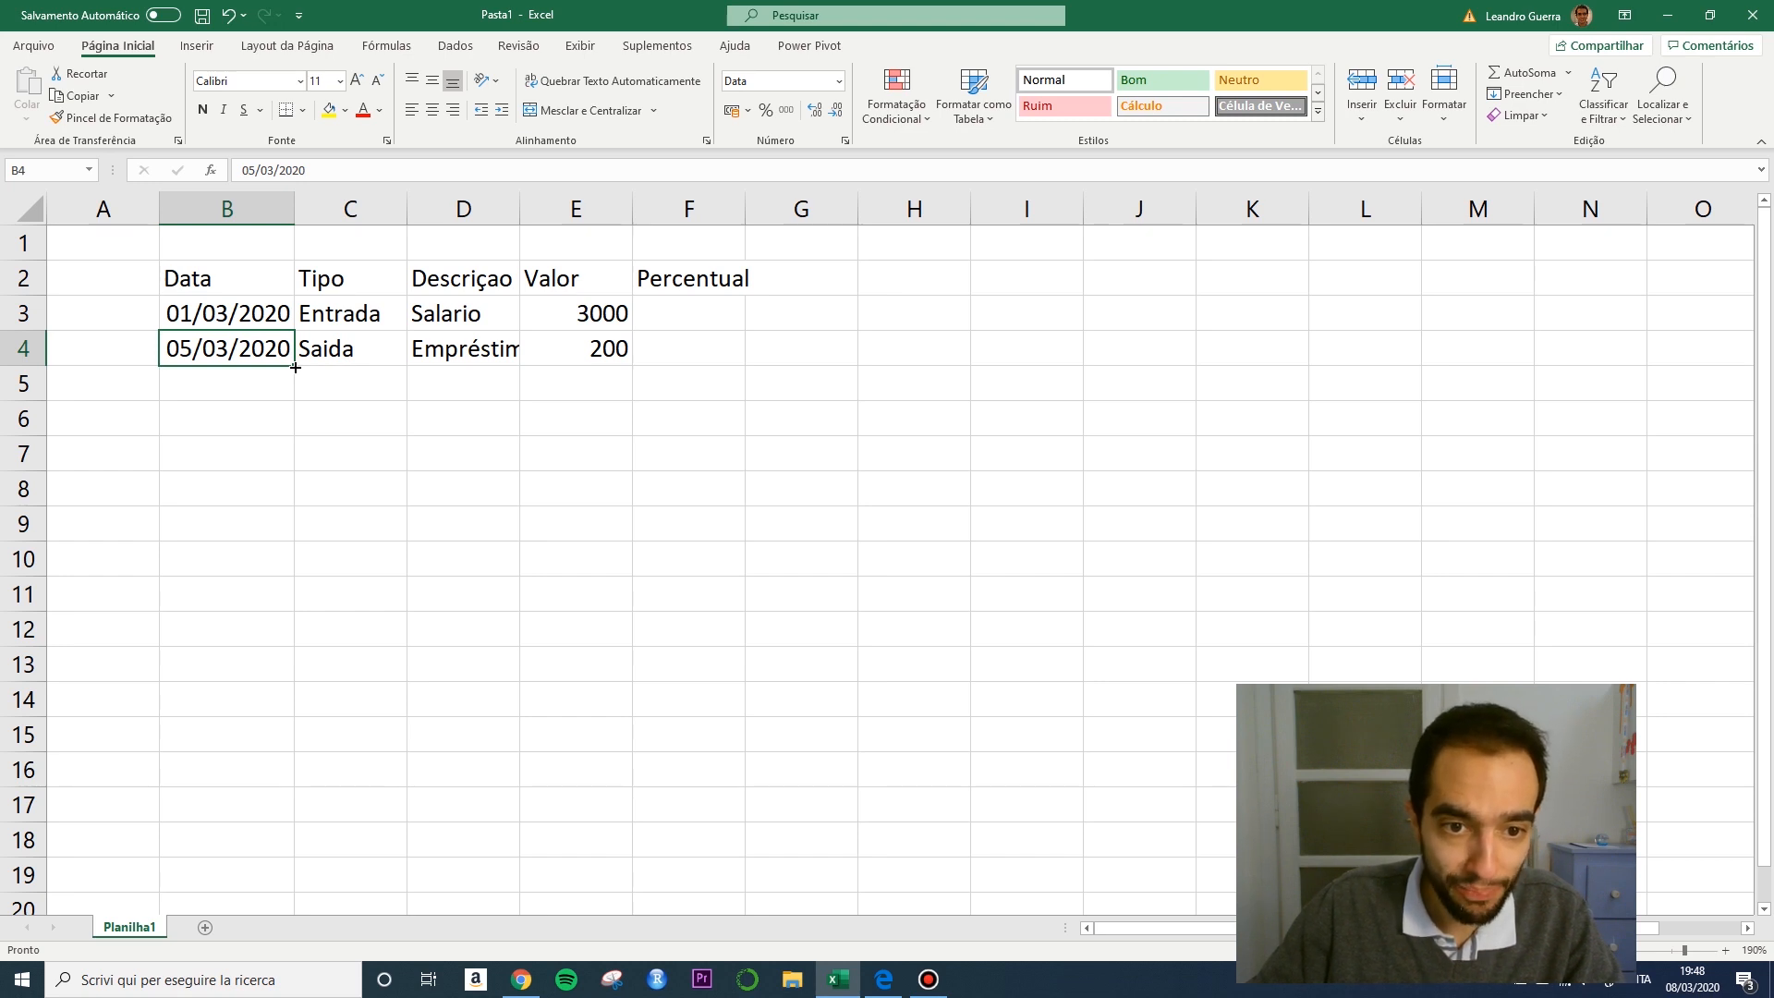
Try extending the date in cell B4 down one row to B5 with the fill handle.
mouse_move(294, 367)
mouse_down()
mouse_move(306, 394)
mouse_move(291, 395)
mouse_up()
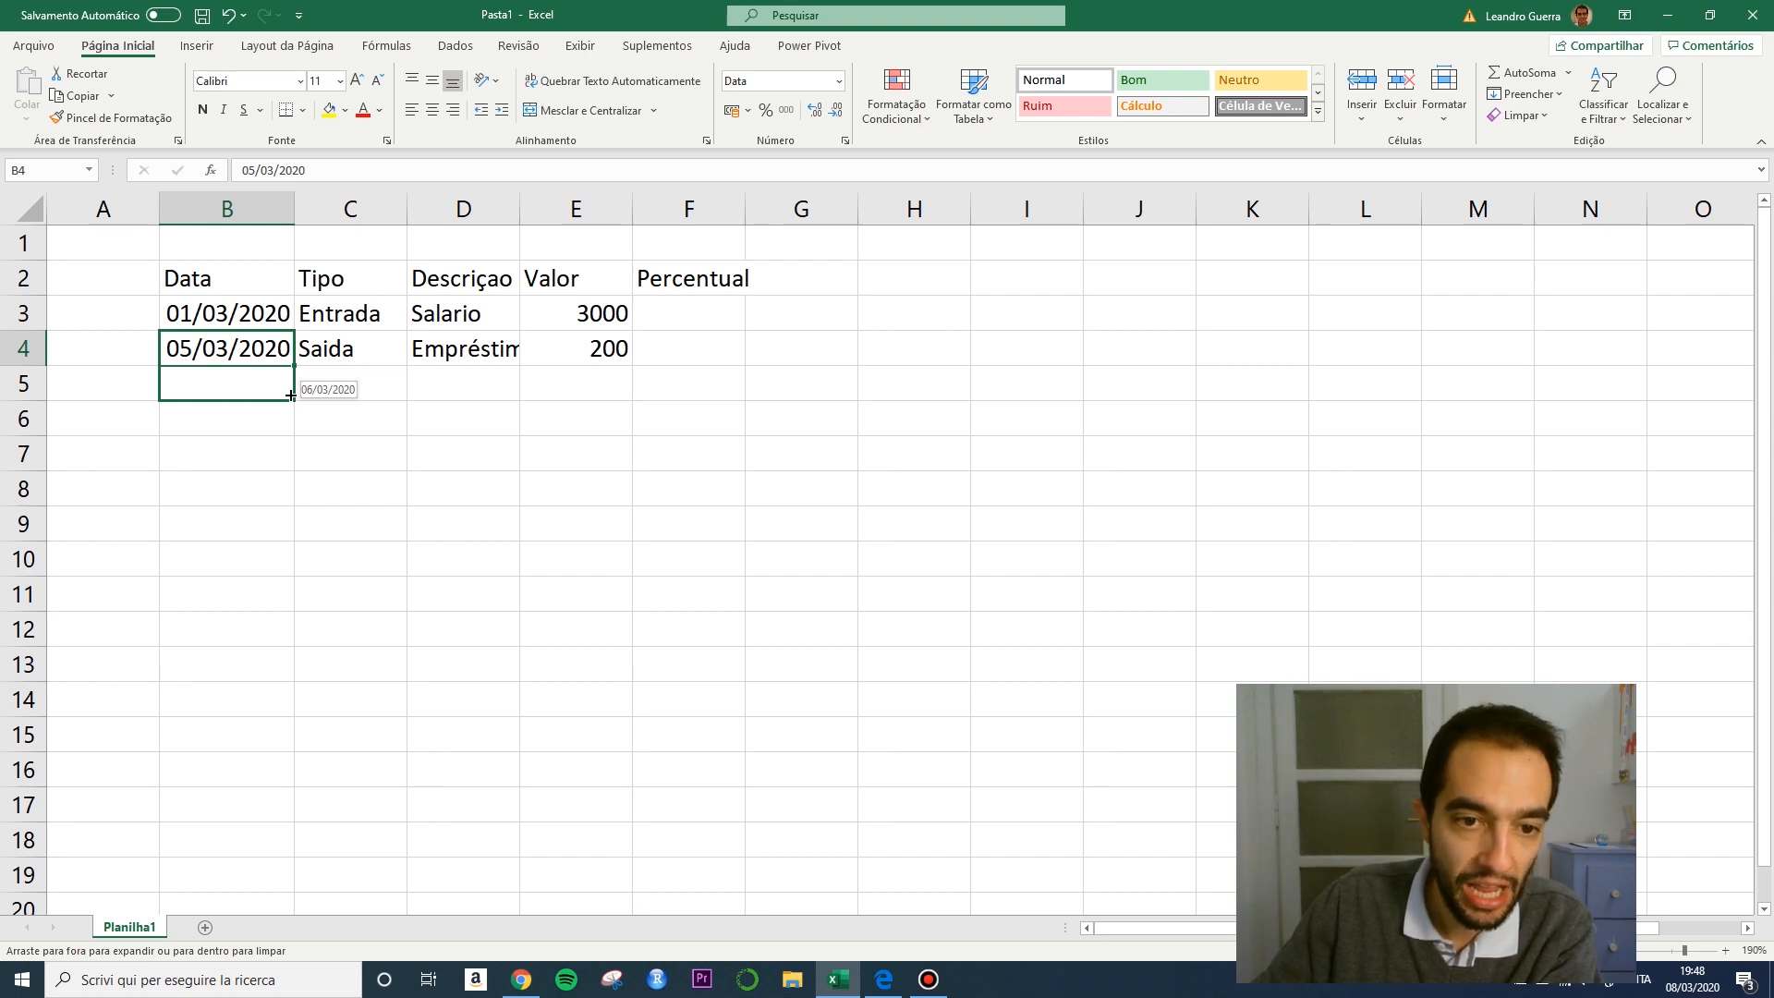
drag(292, 395, 291, 396)
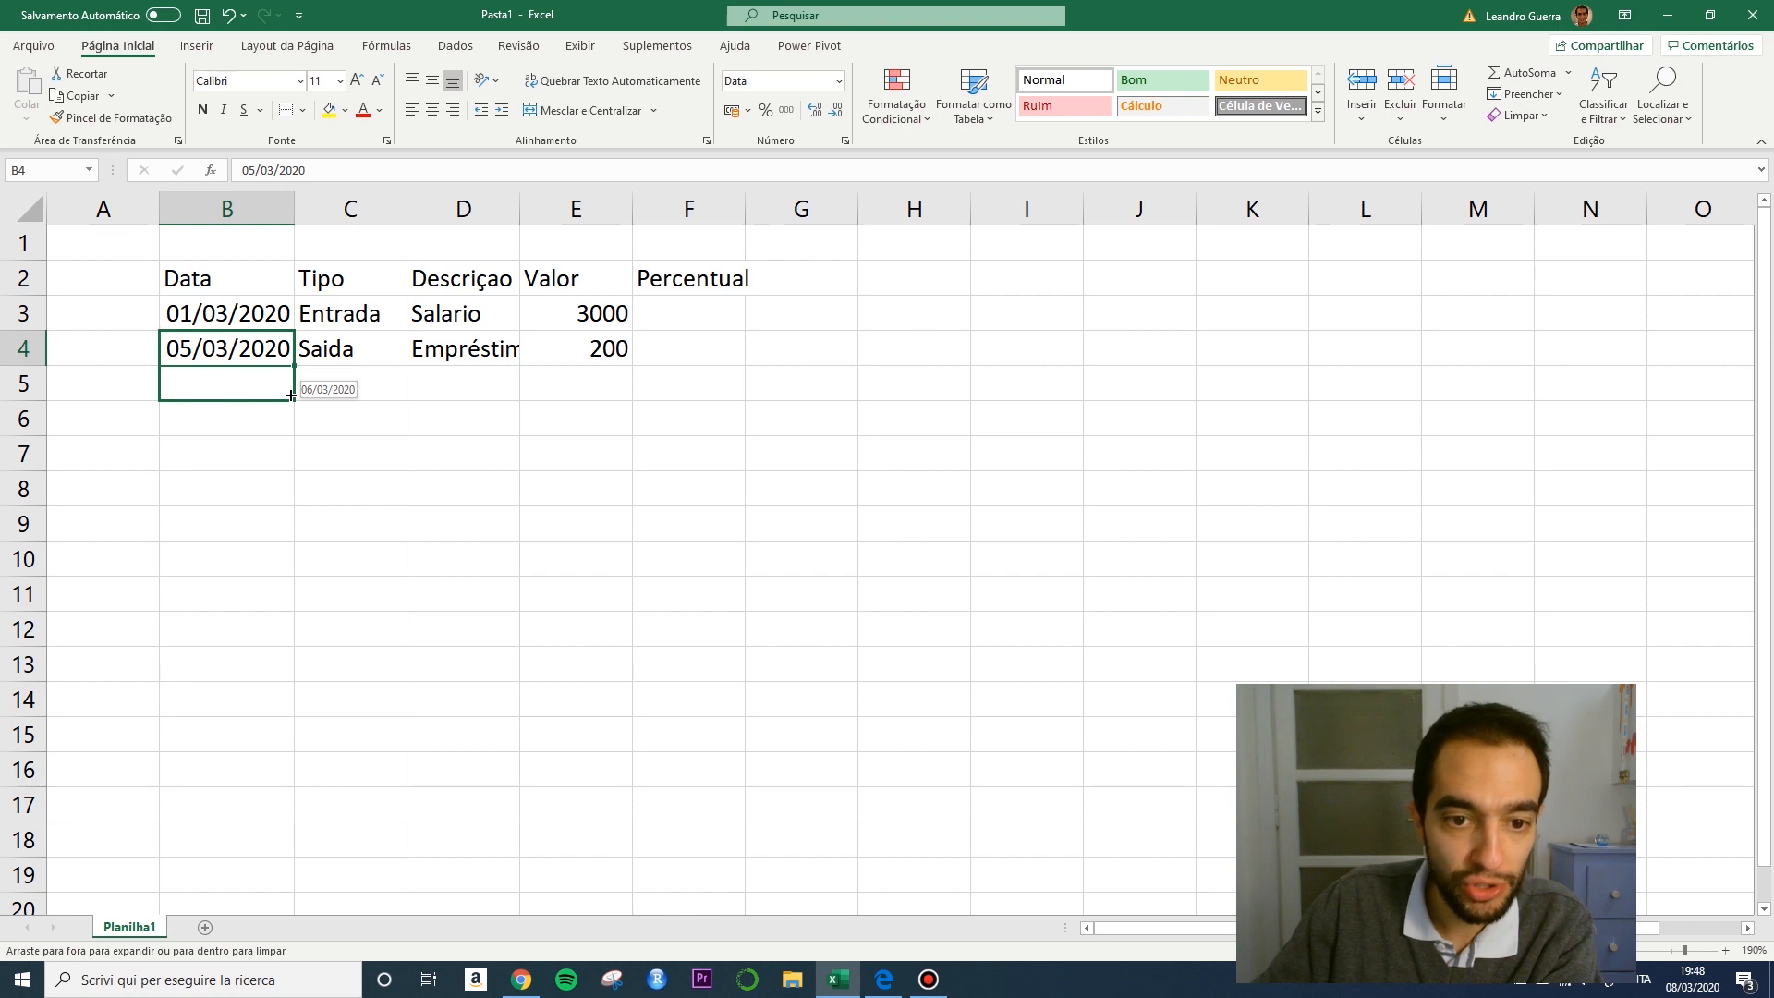
drag(291, 395, 299, 371)
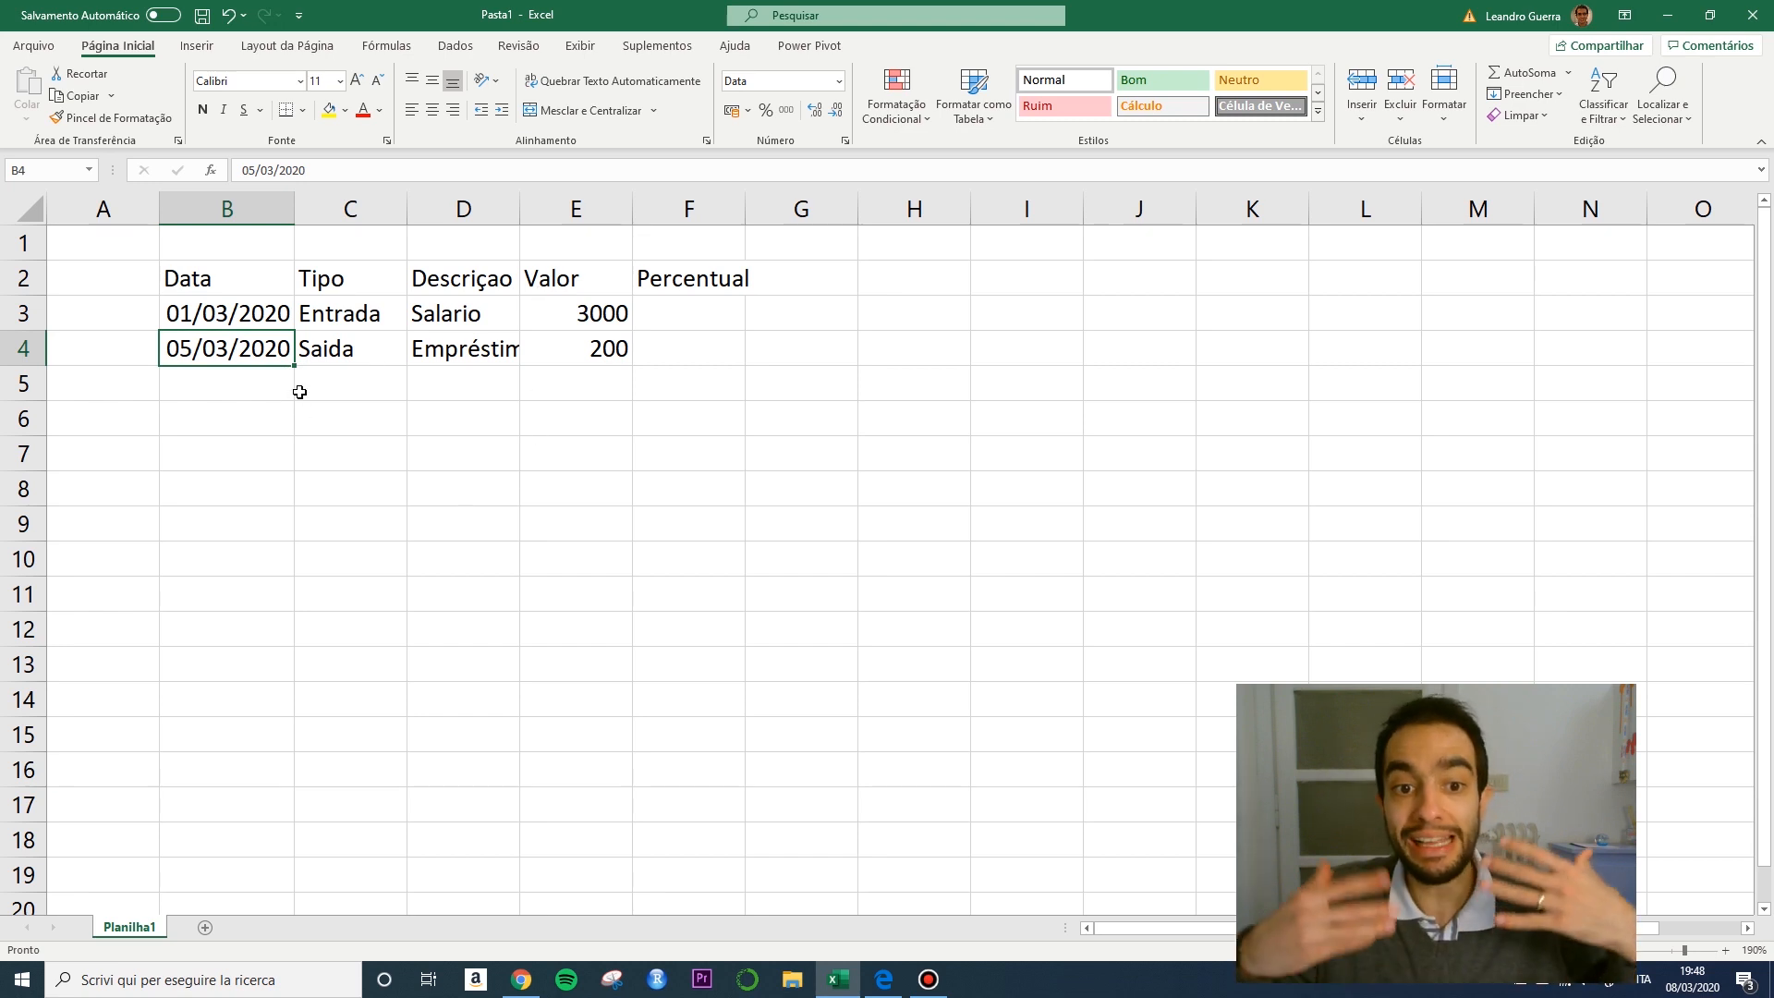
Copy the date 05/03/2020 from cell B4 to B5 for the third record.
key(ctrl+c)
key(Down)
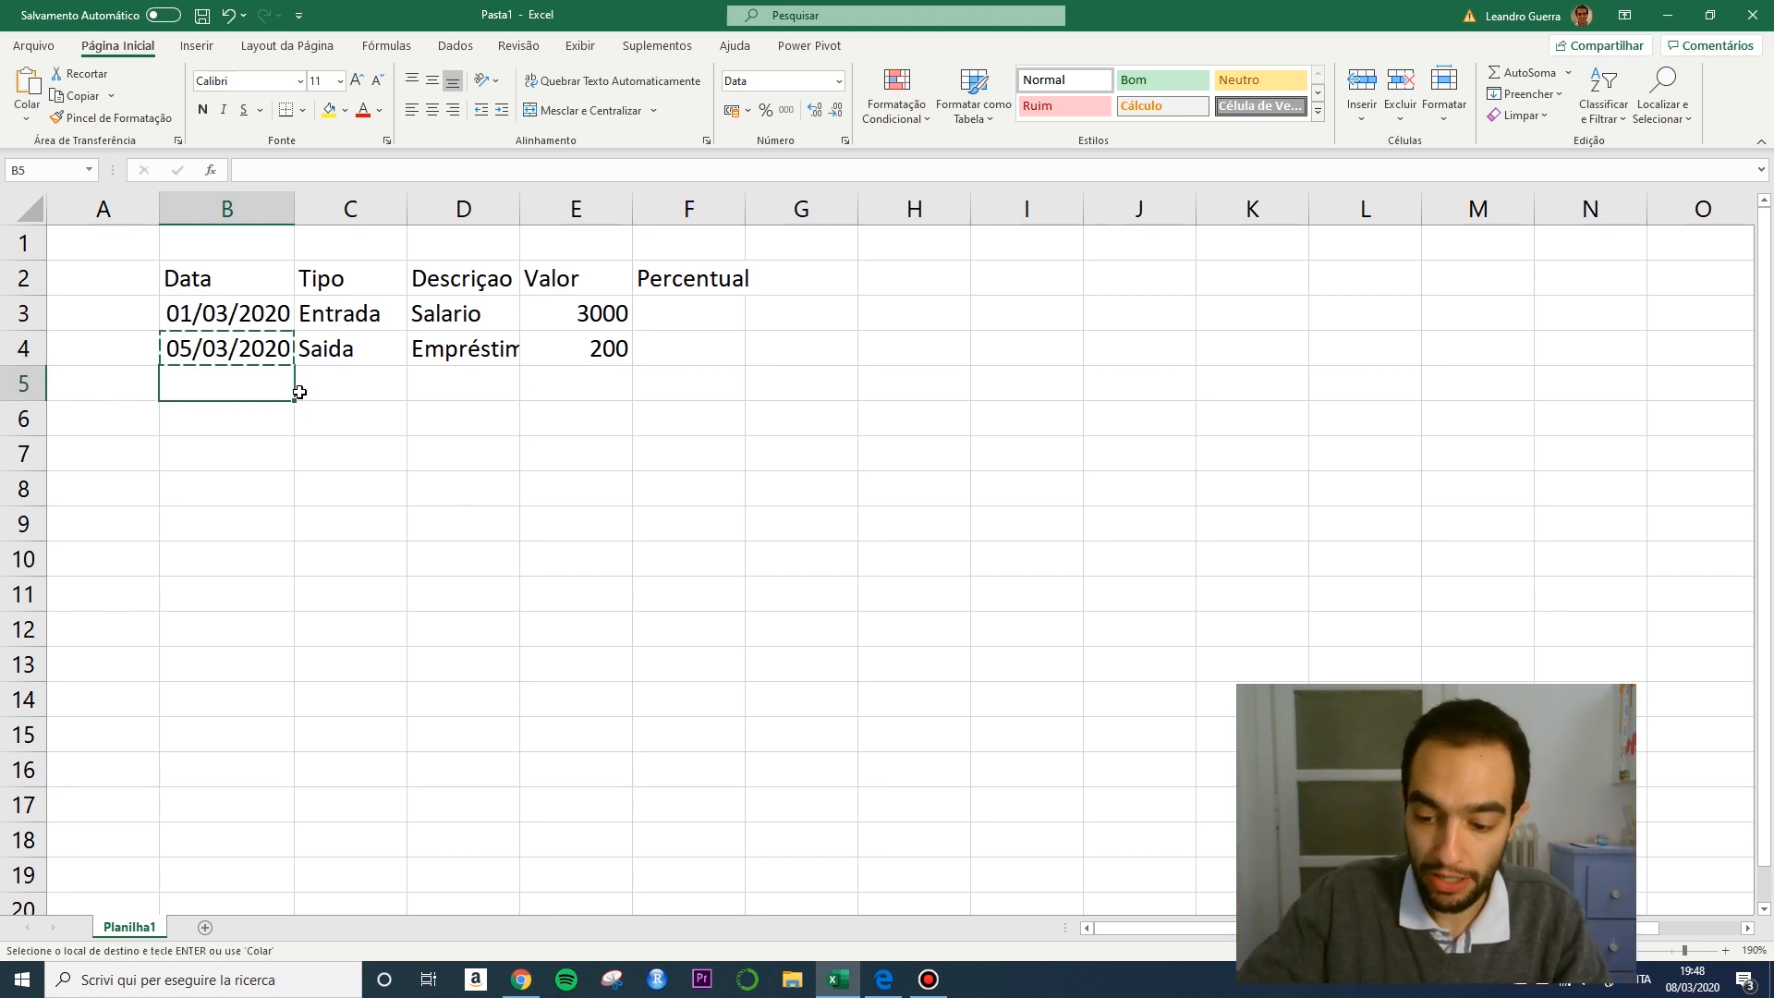
key(ctrl+v)
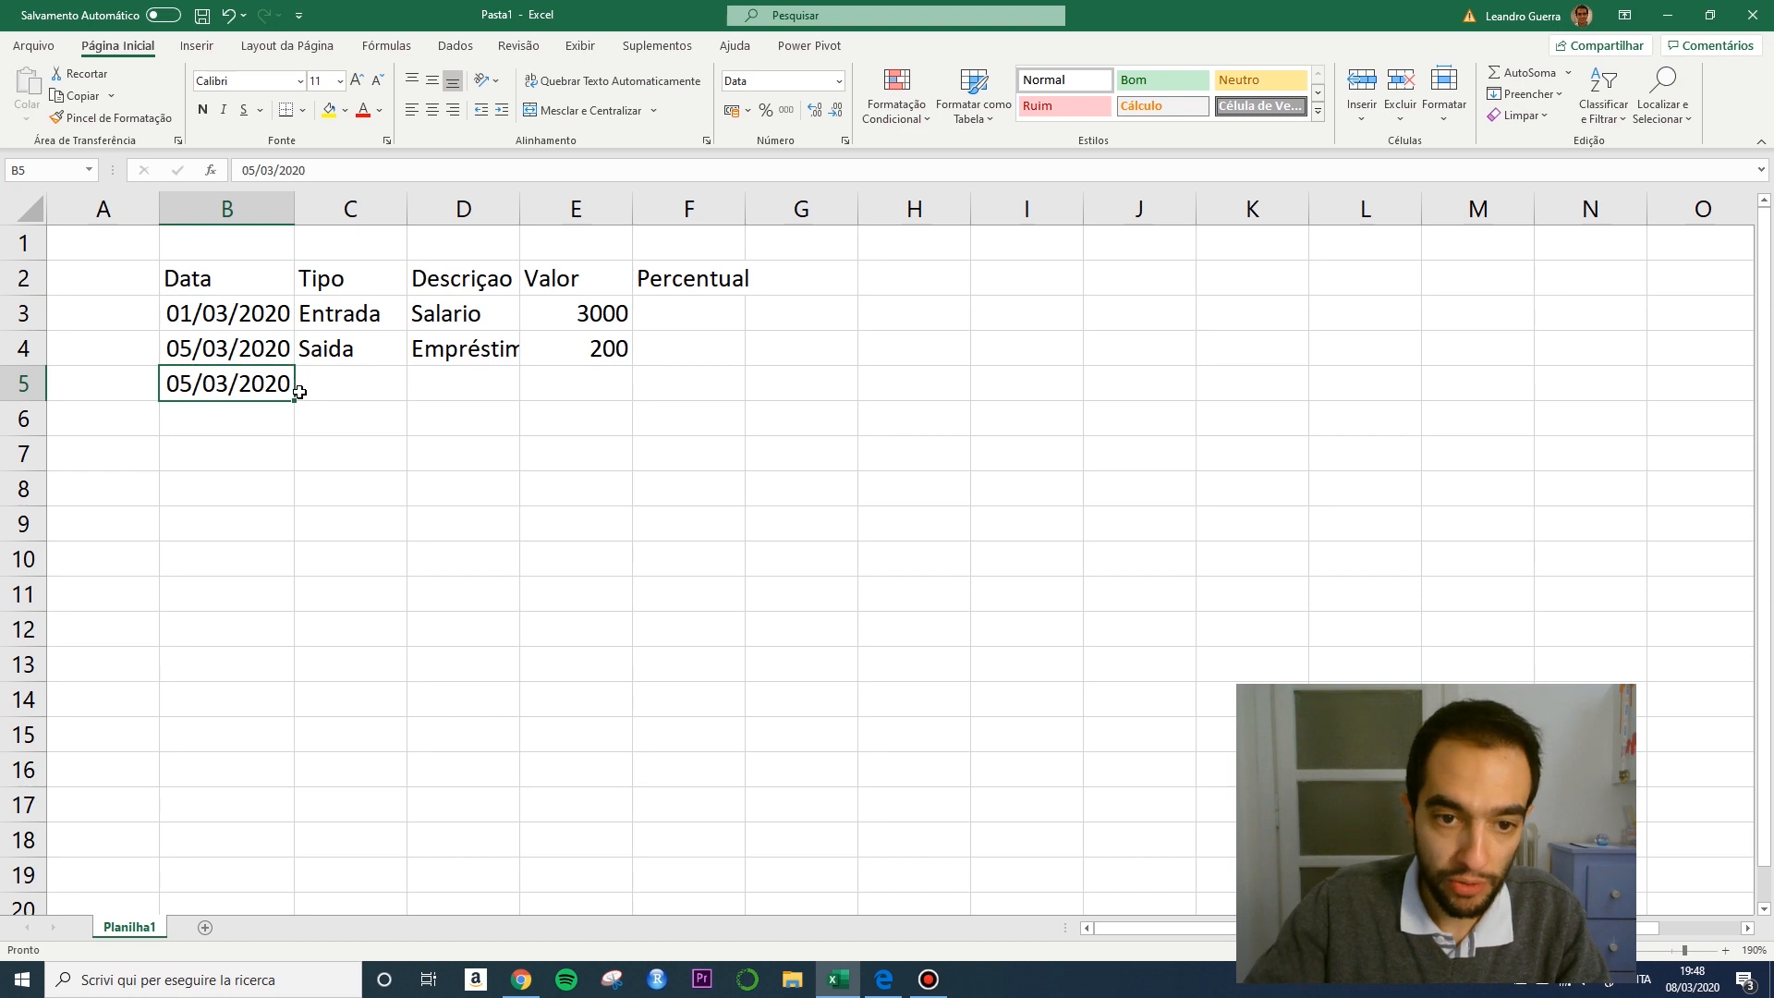
key(Right)
key(Up)
key(Escape)
click(301, 392)
text(S)
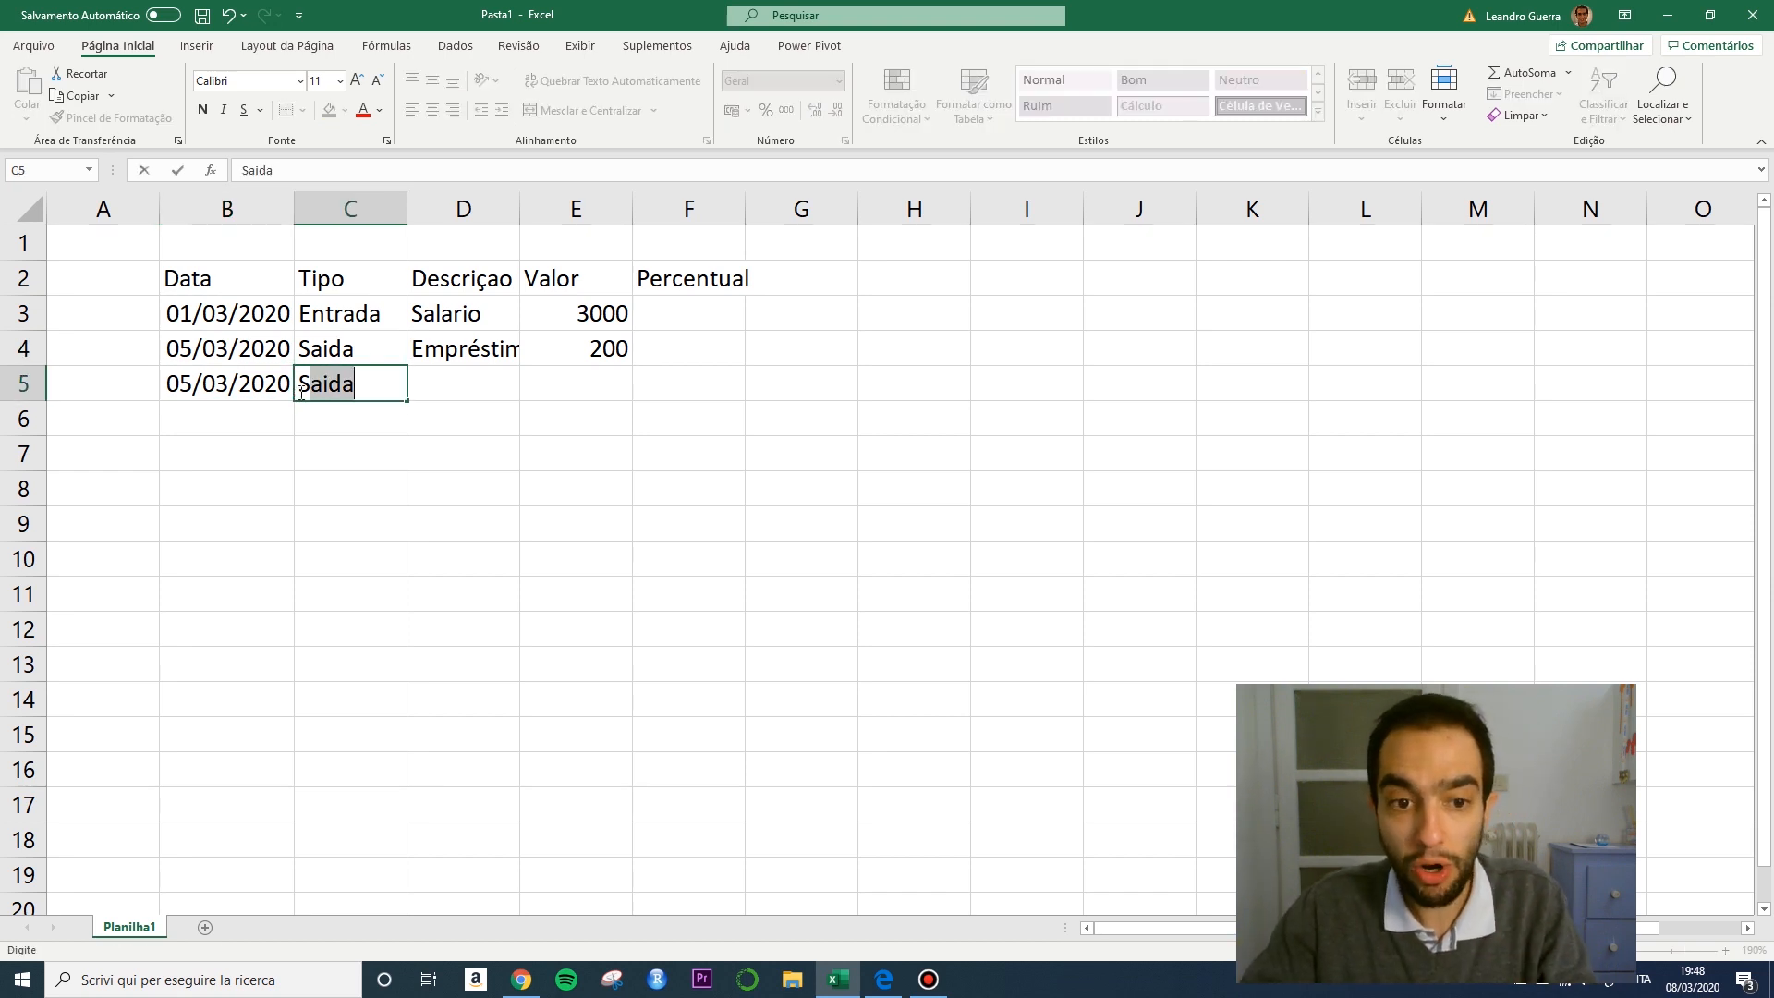
key(Escape)
Complete the record in row 5 with Tipo "Saida", Descriçao "Aluguel" and Valor 800.
key(Down)
click(300, 392)
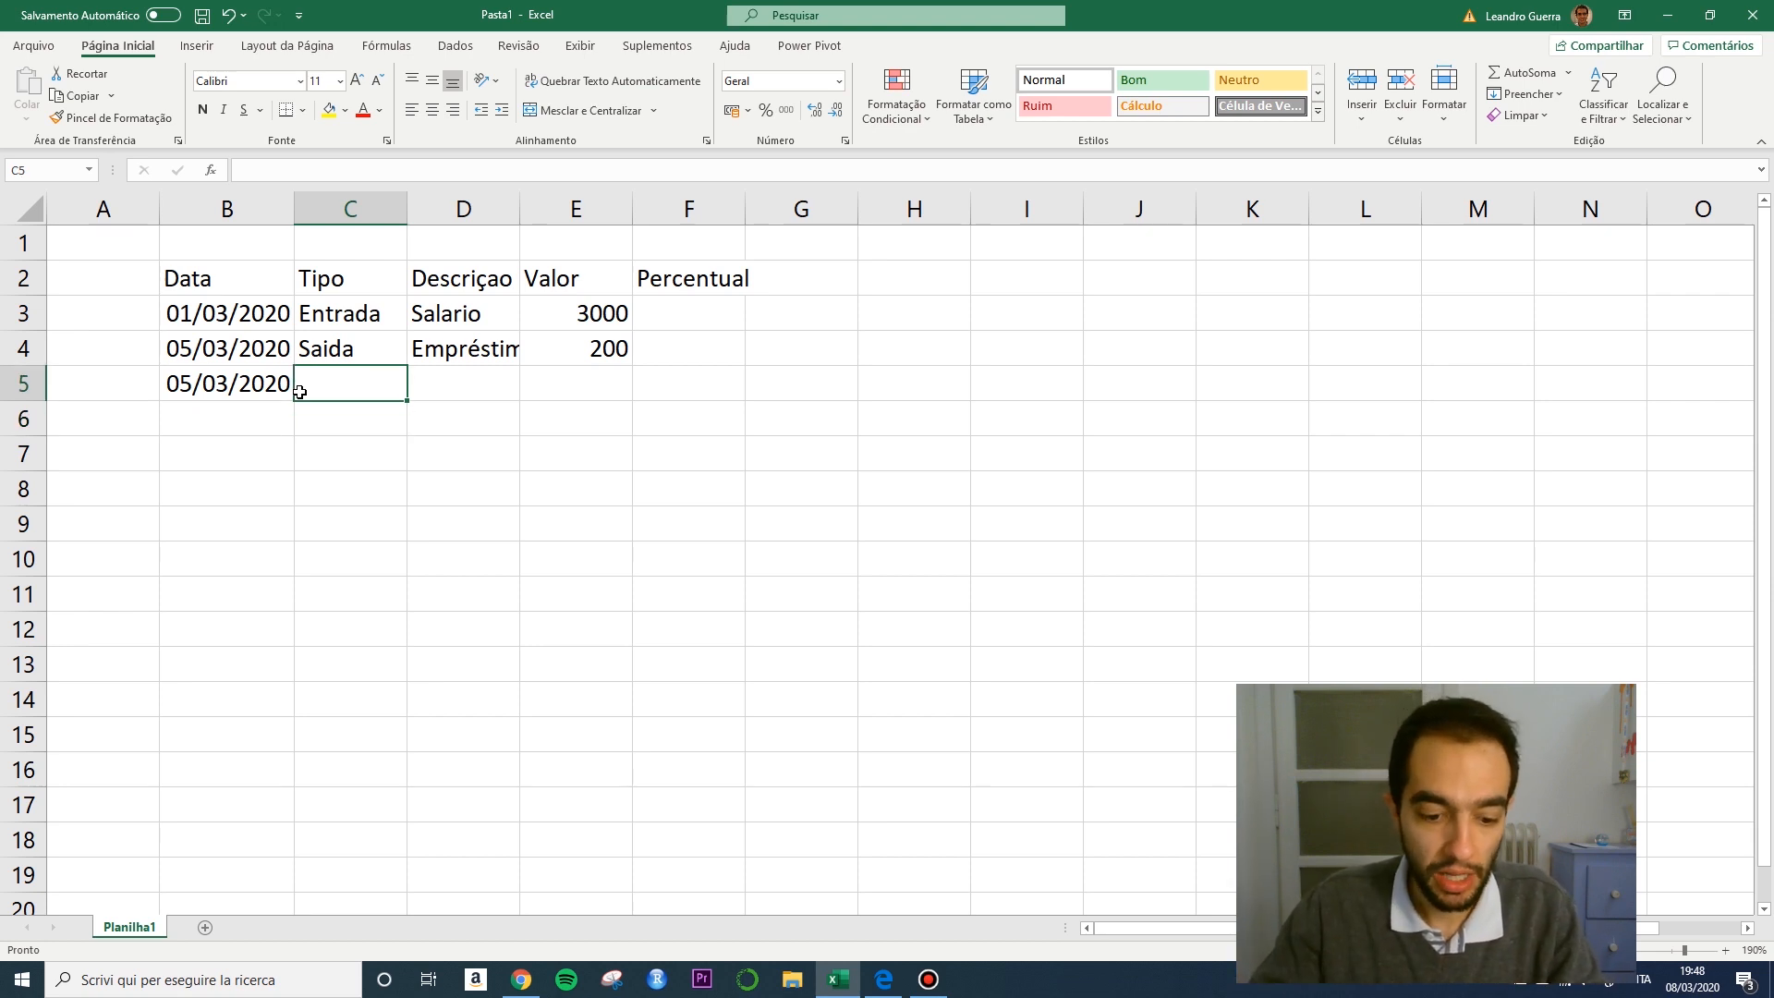
text(S)
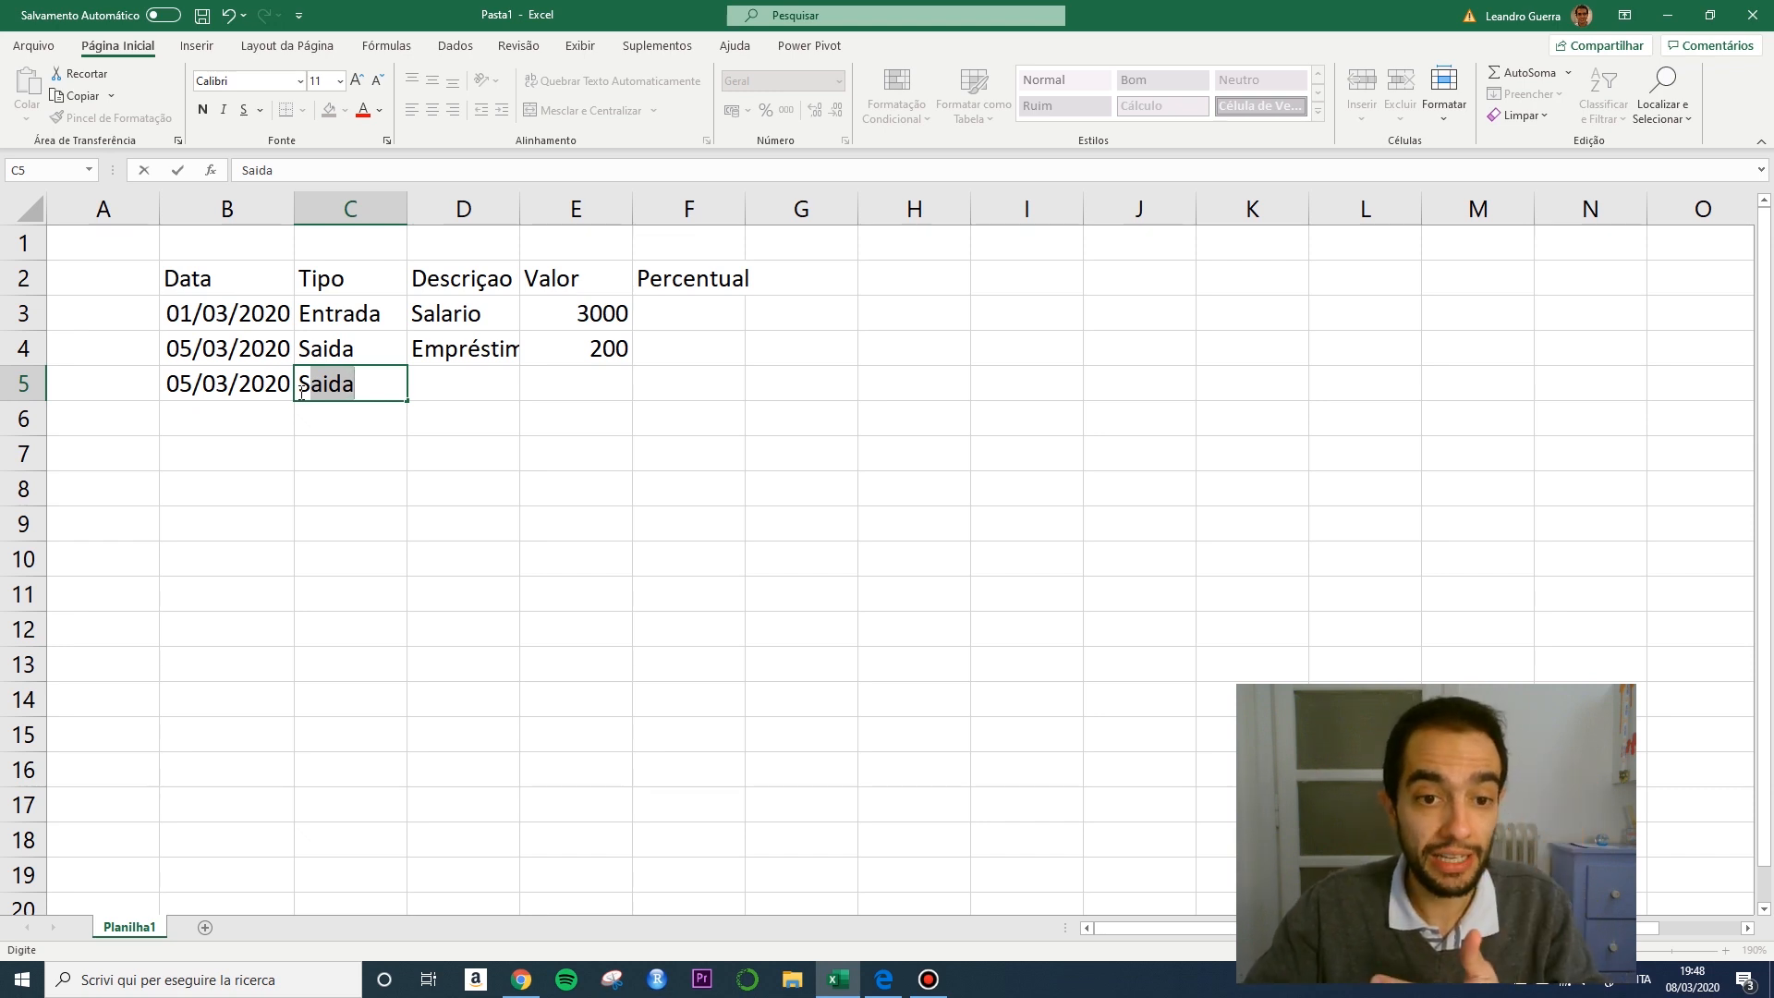
key(Return)
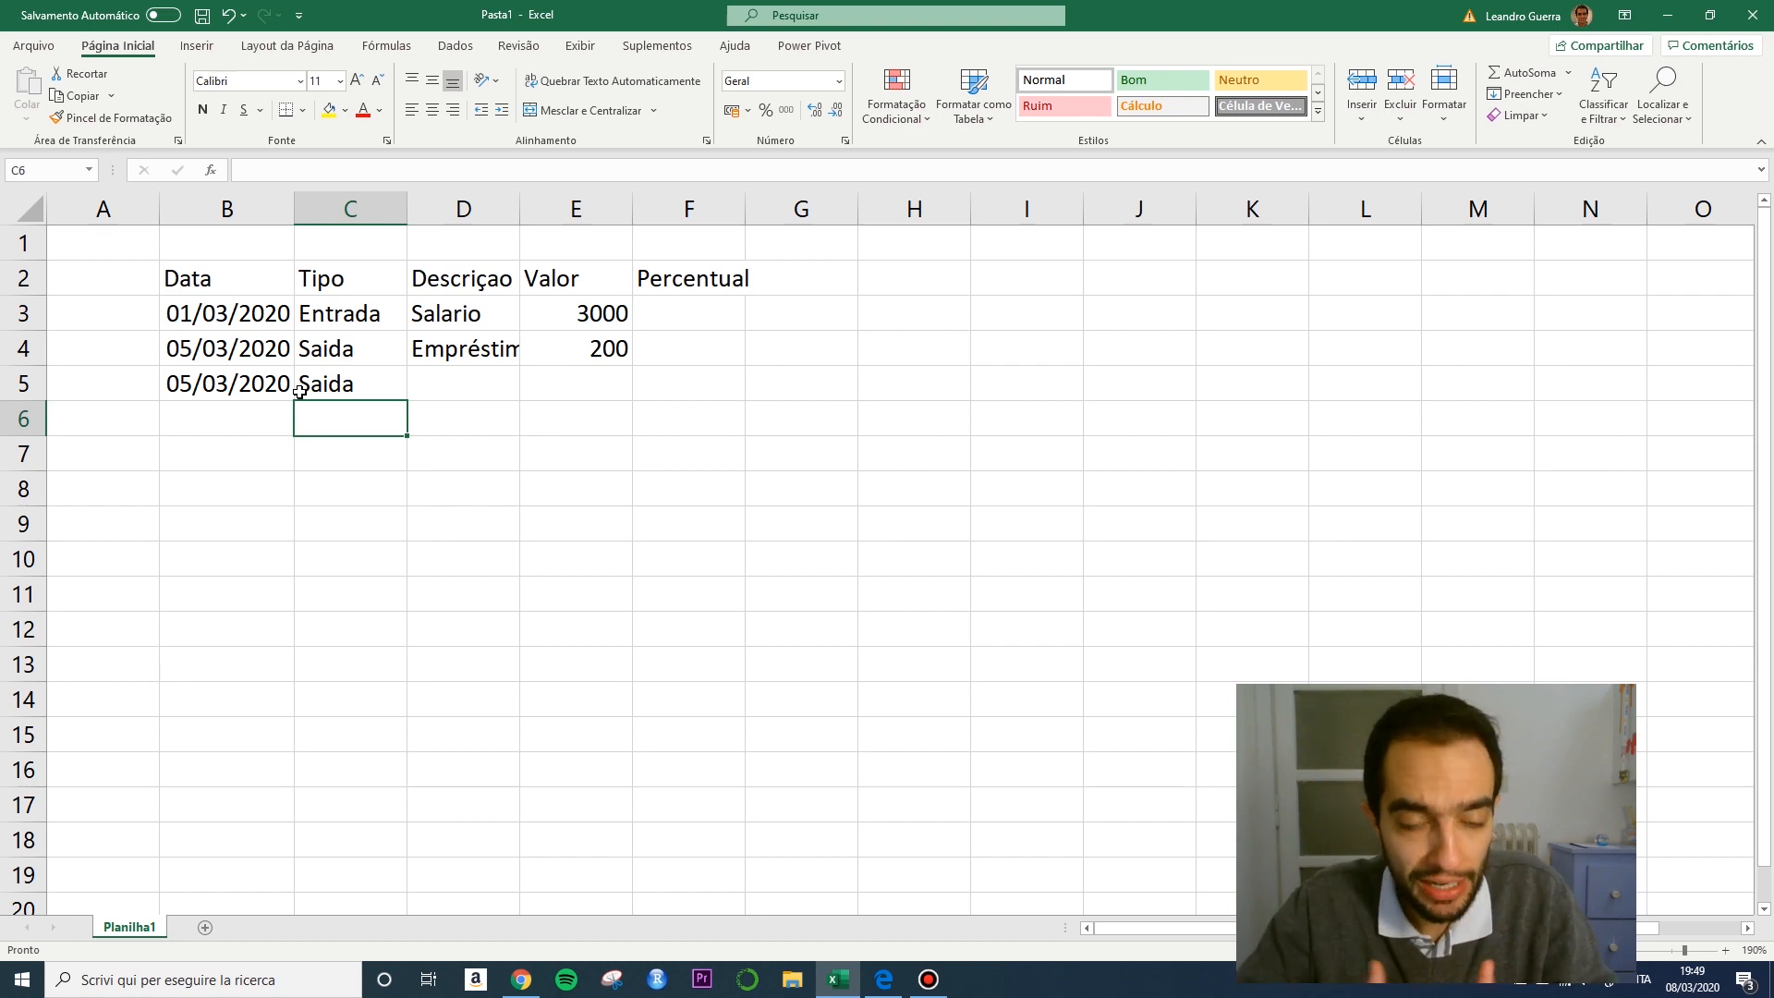
key(Right)
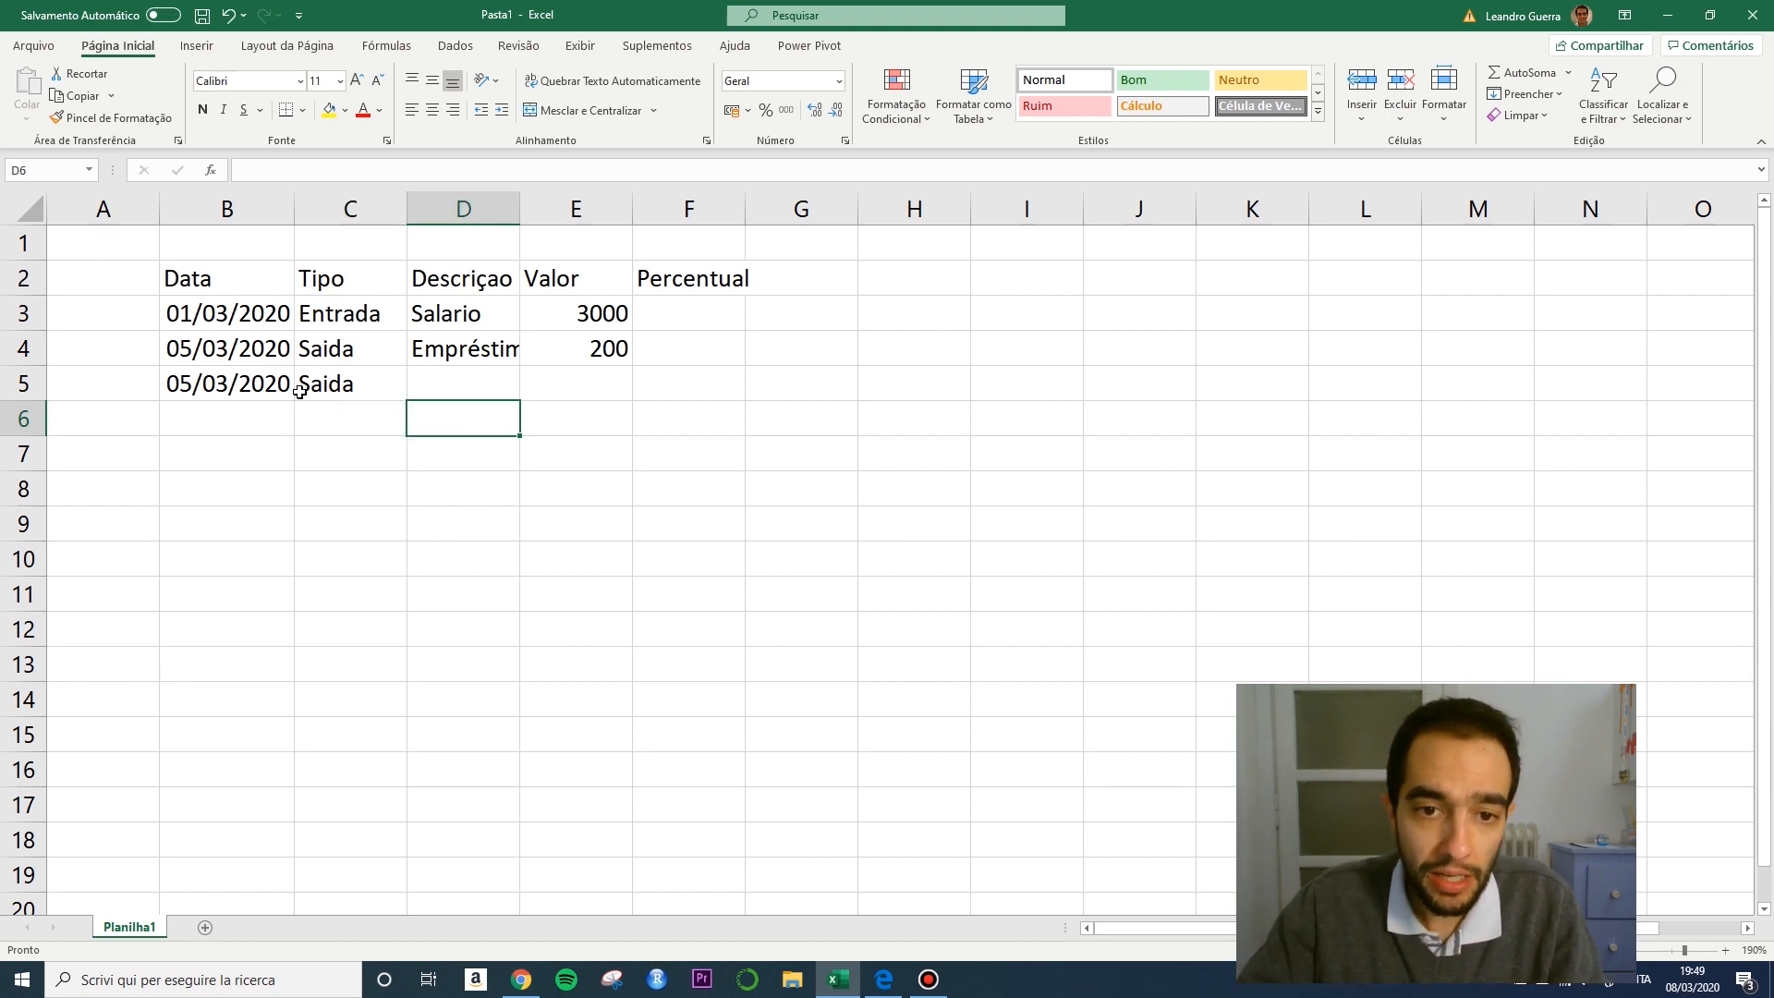
key(Up)
key(Up)
key(Down)
text(Aluguel)
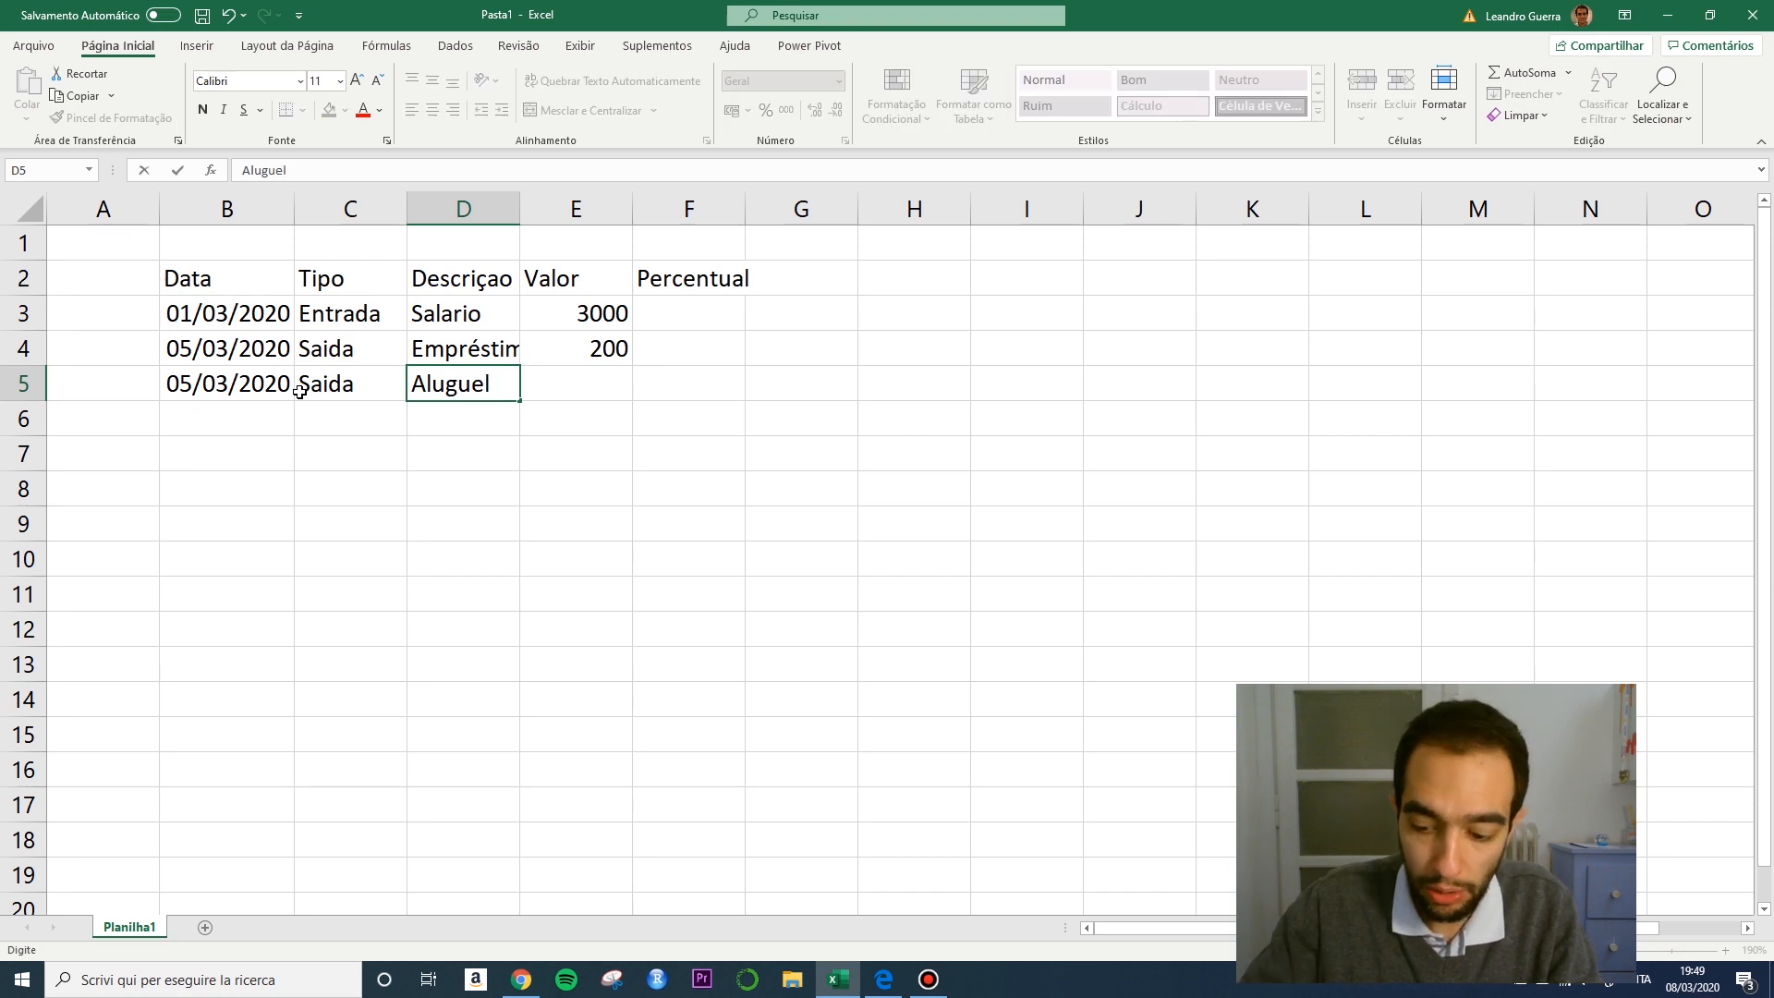
key(Right)
text(800)
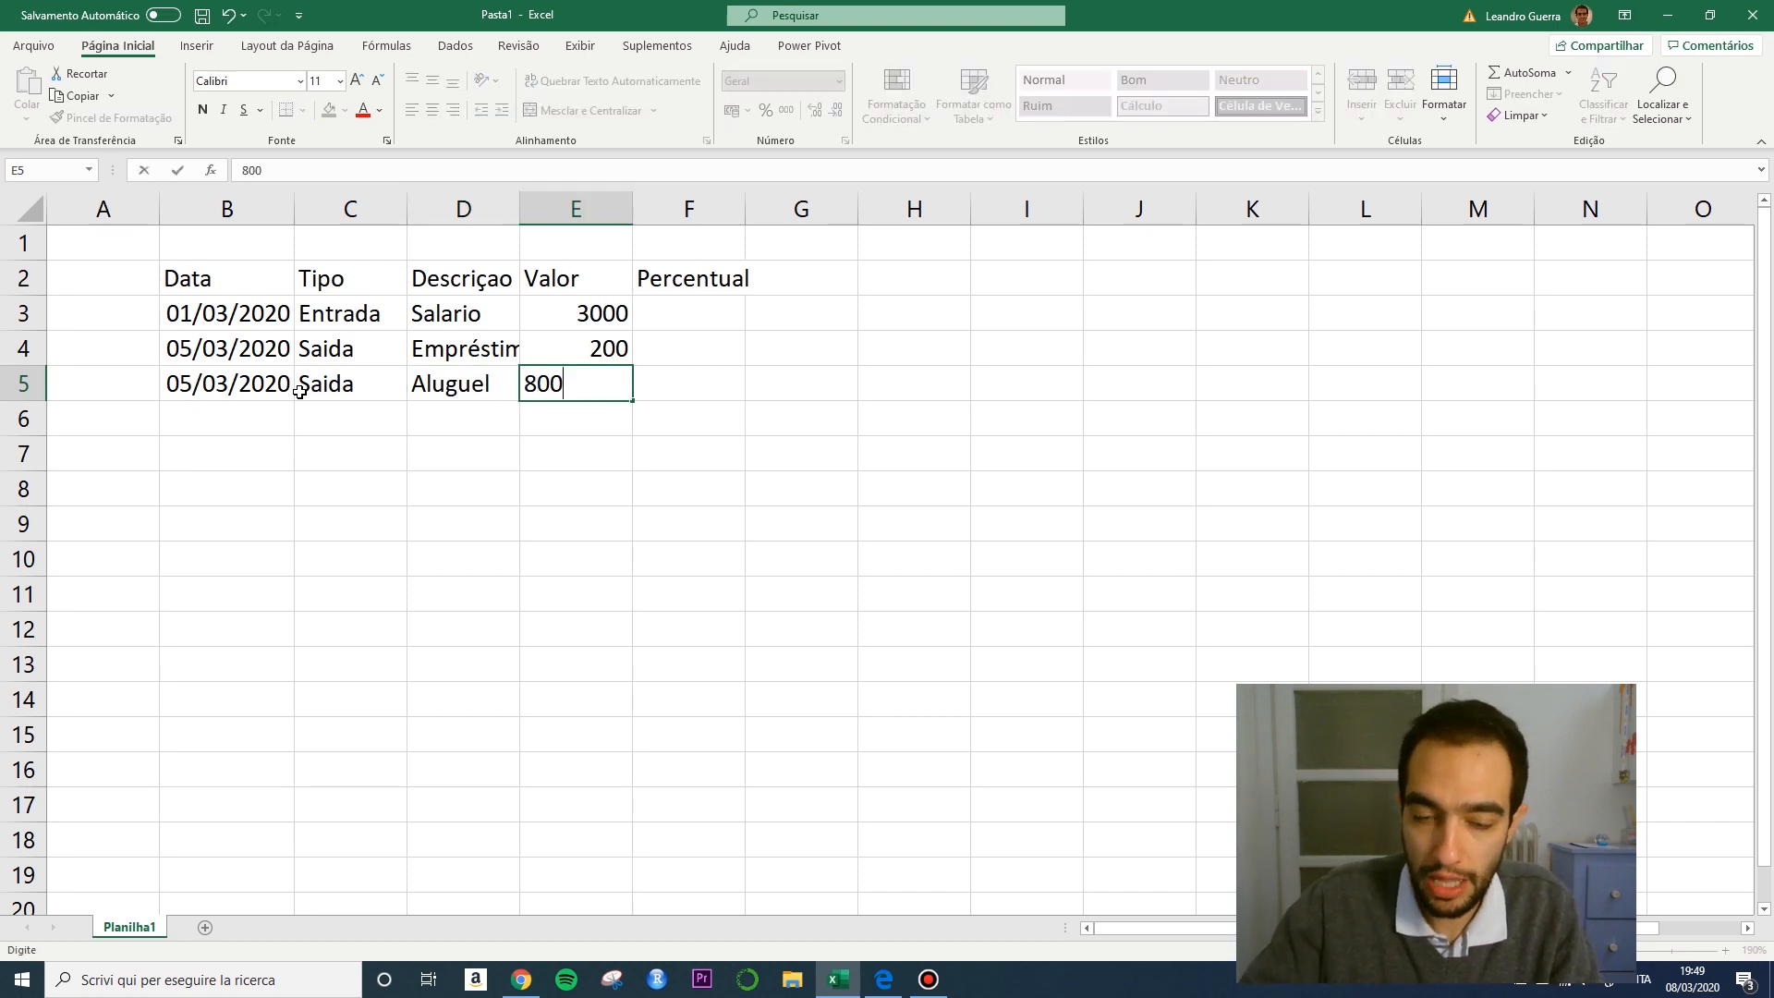
key(Return)
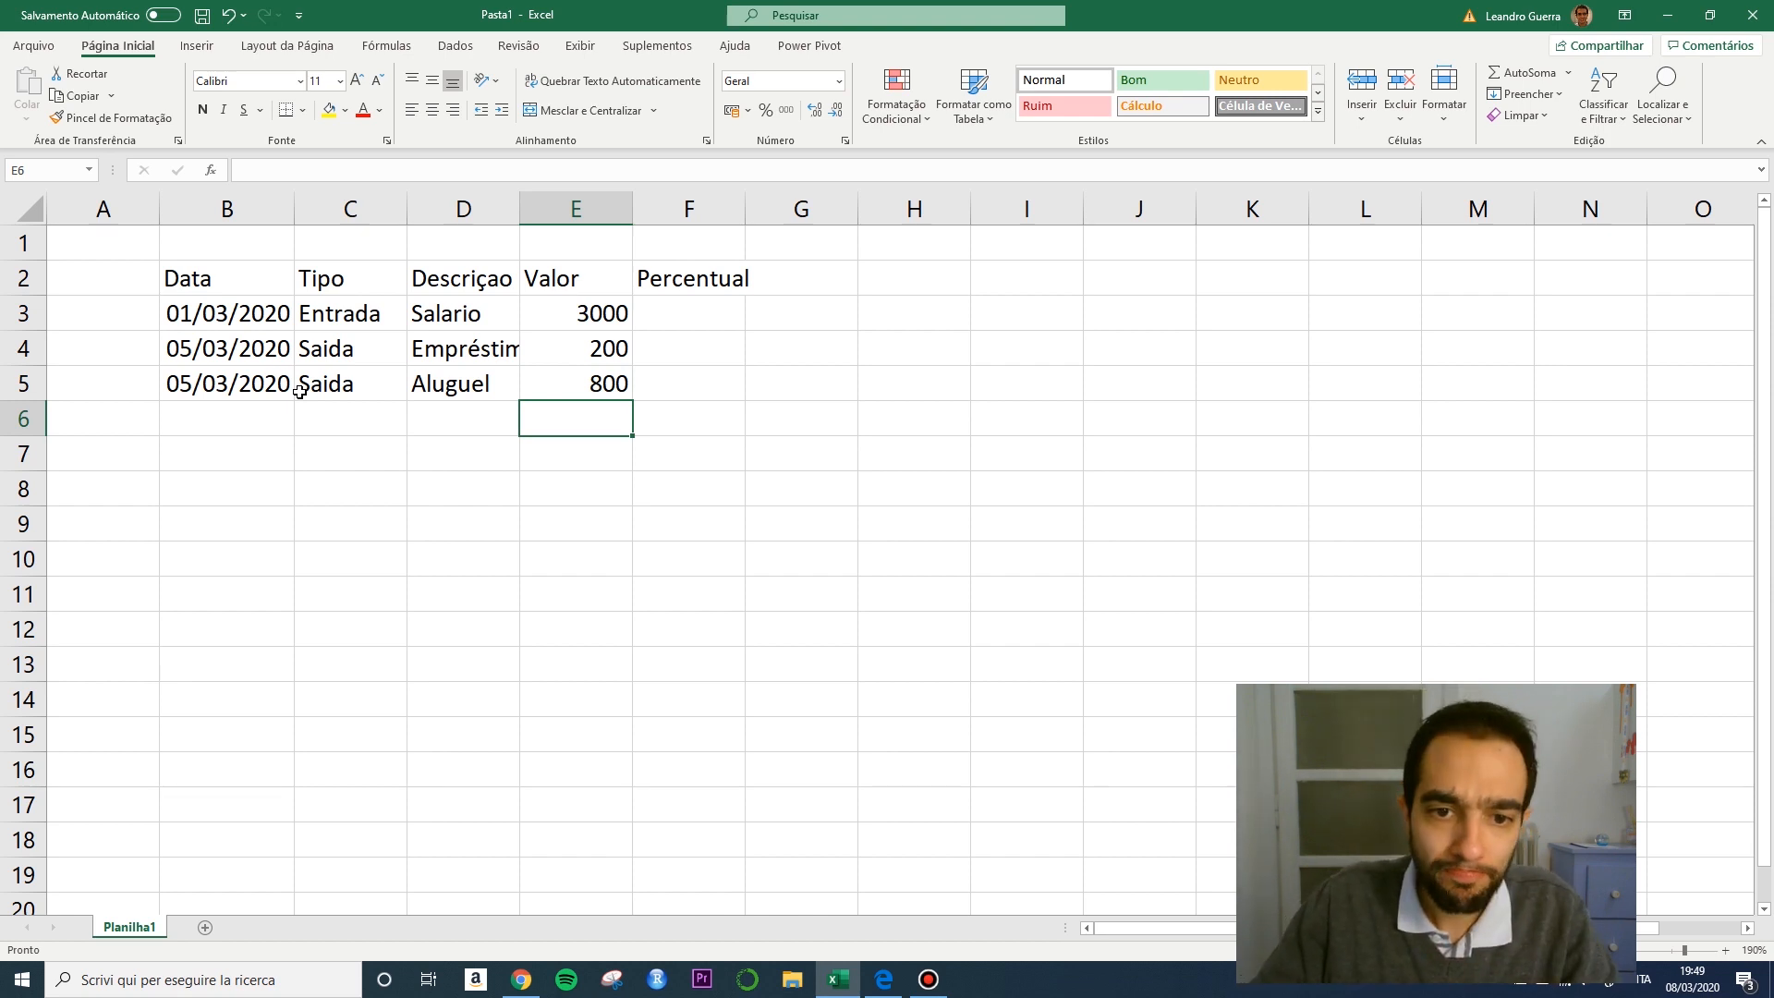
click(481, 349)
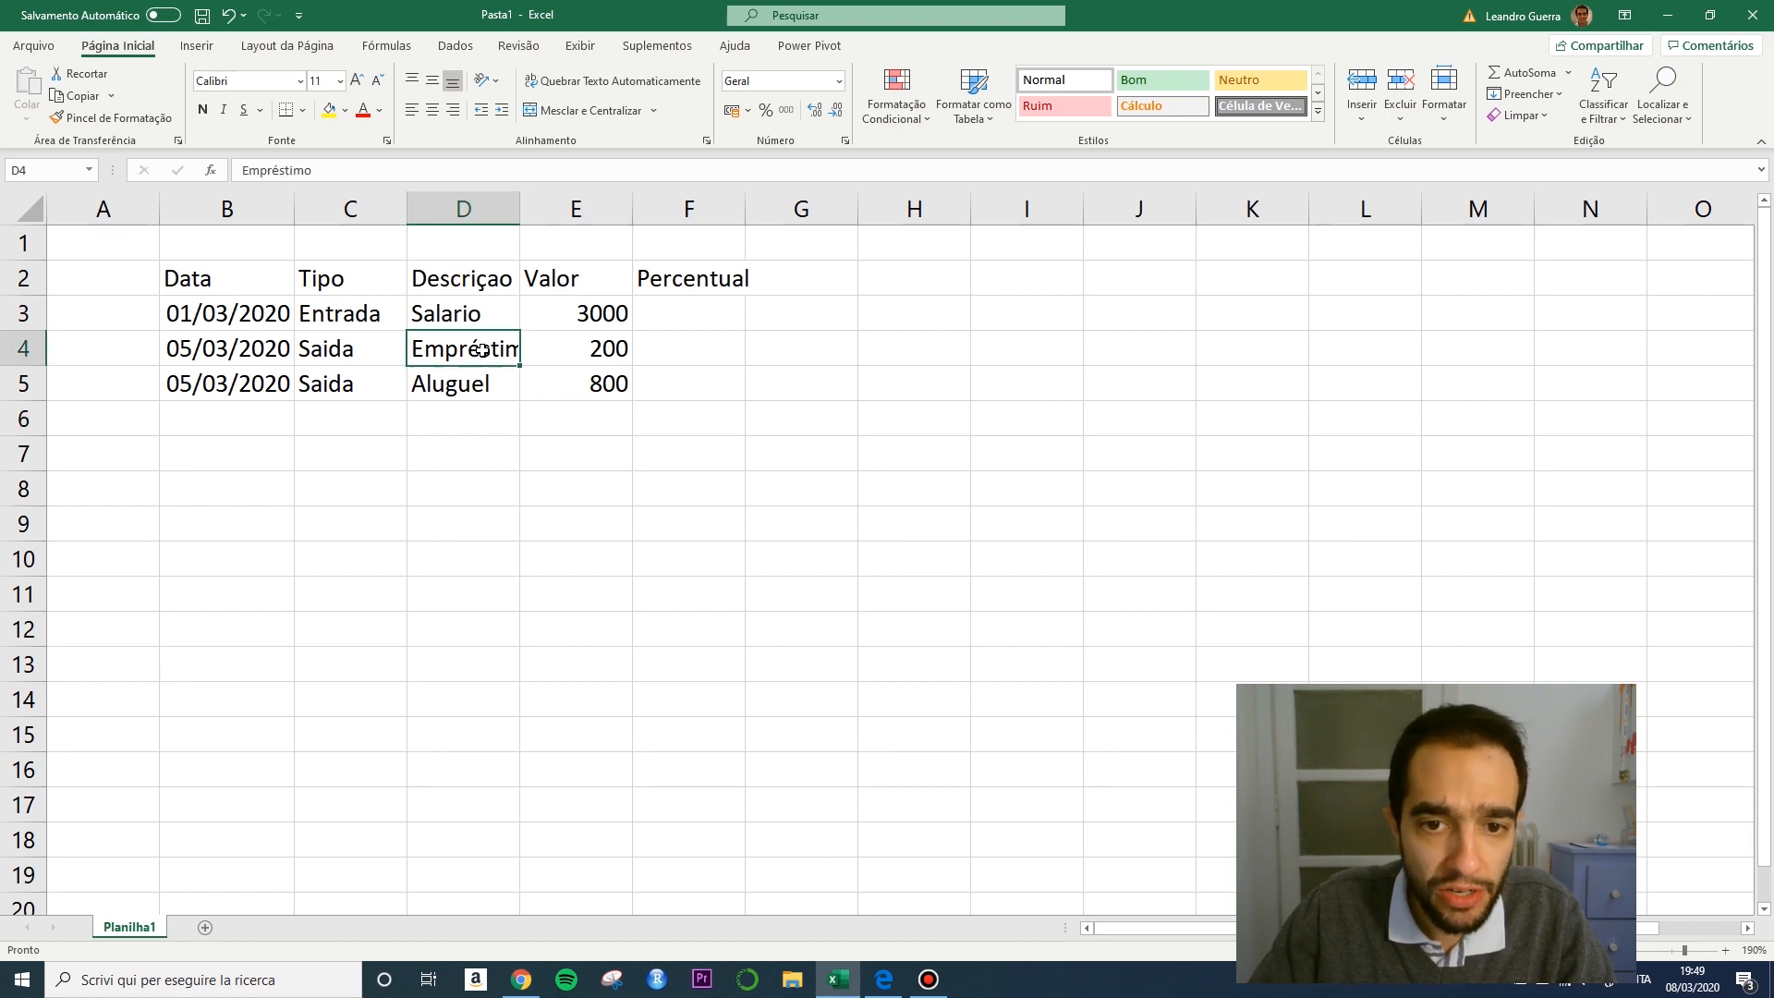
click(628, 323)
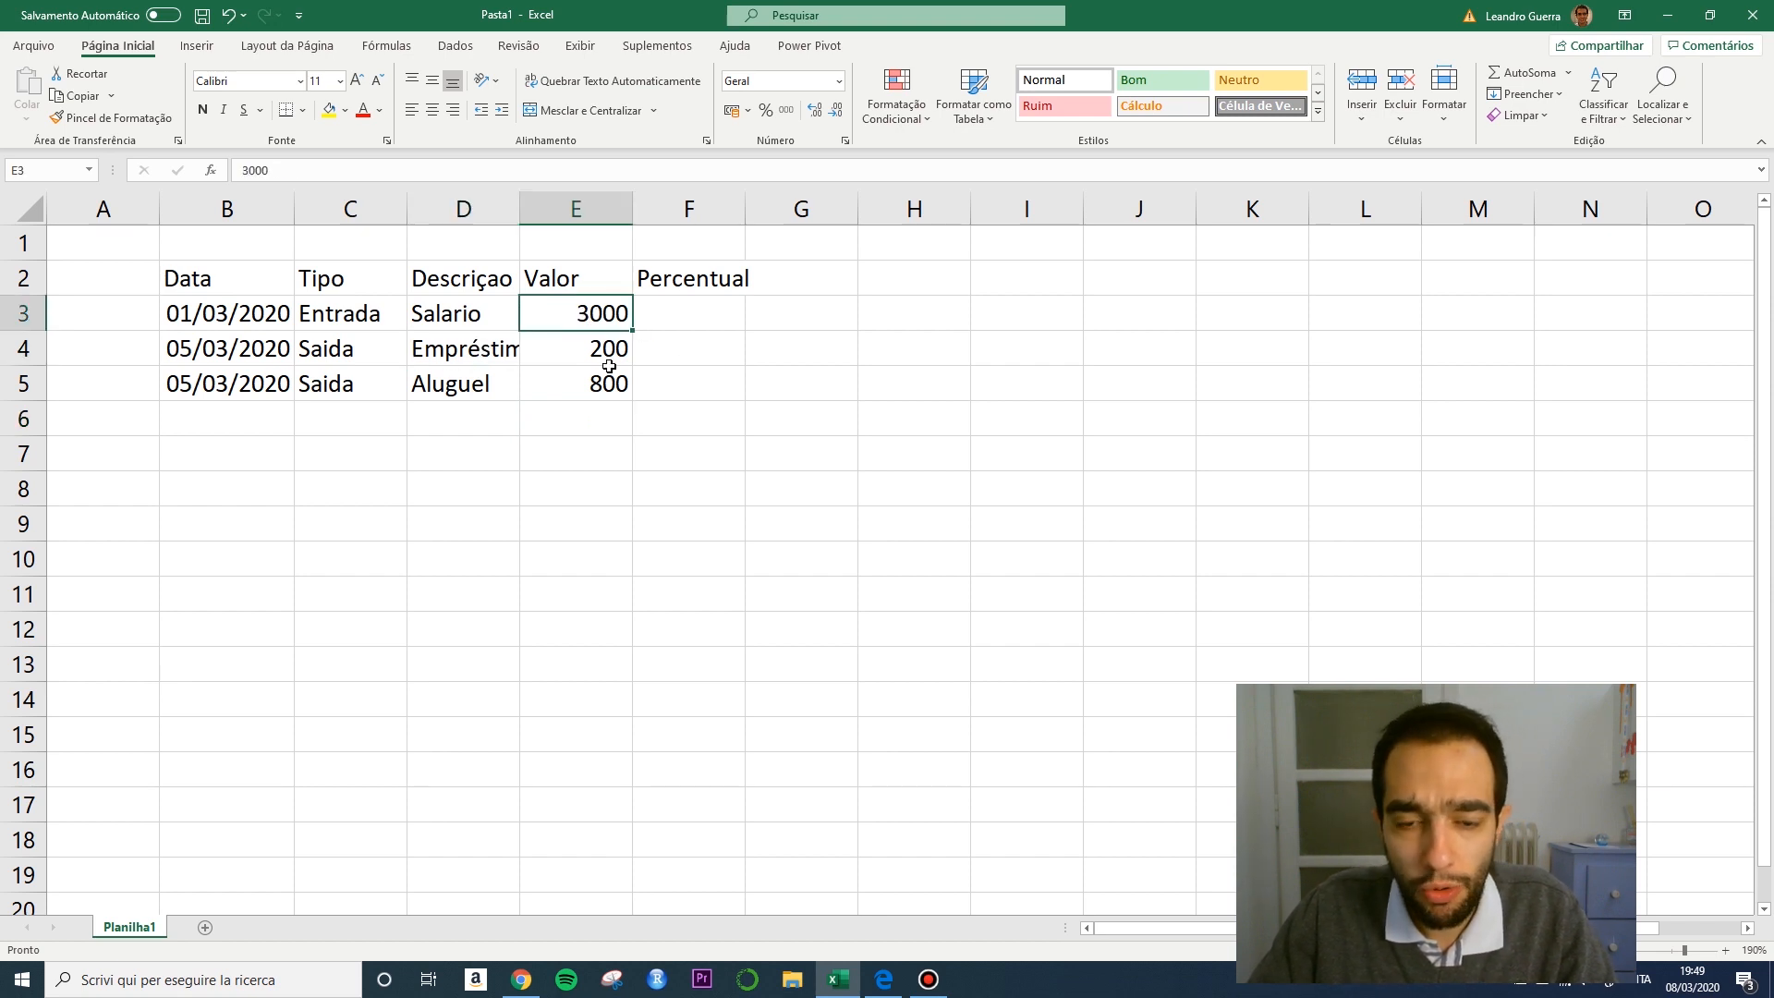
drag(608, 383, 582, 311)
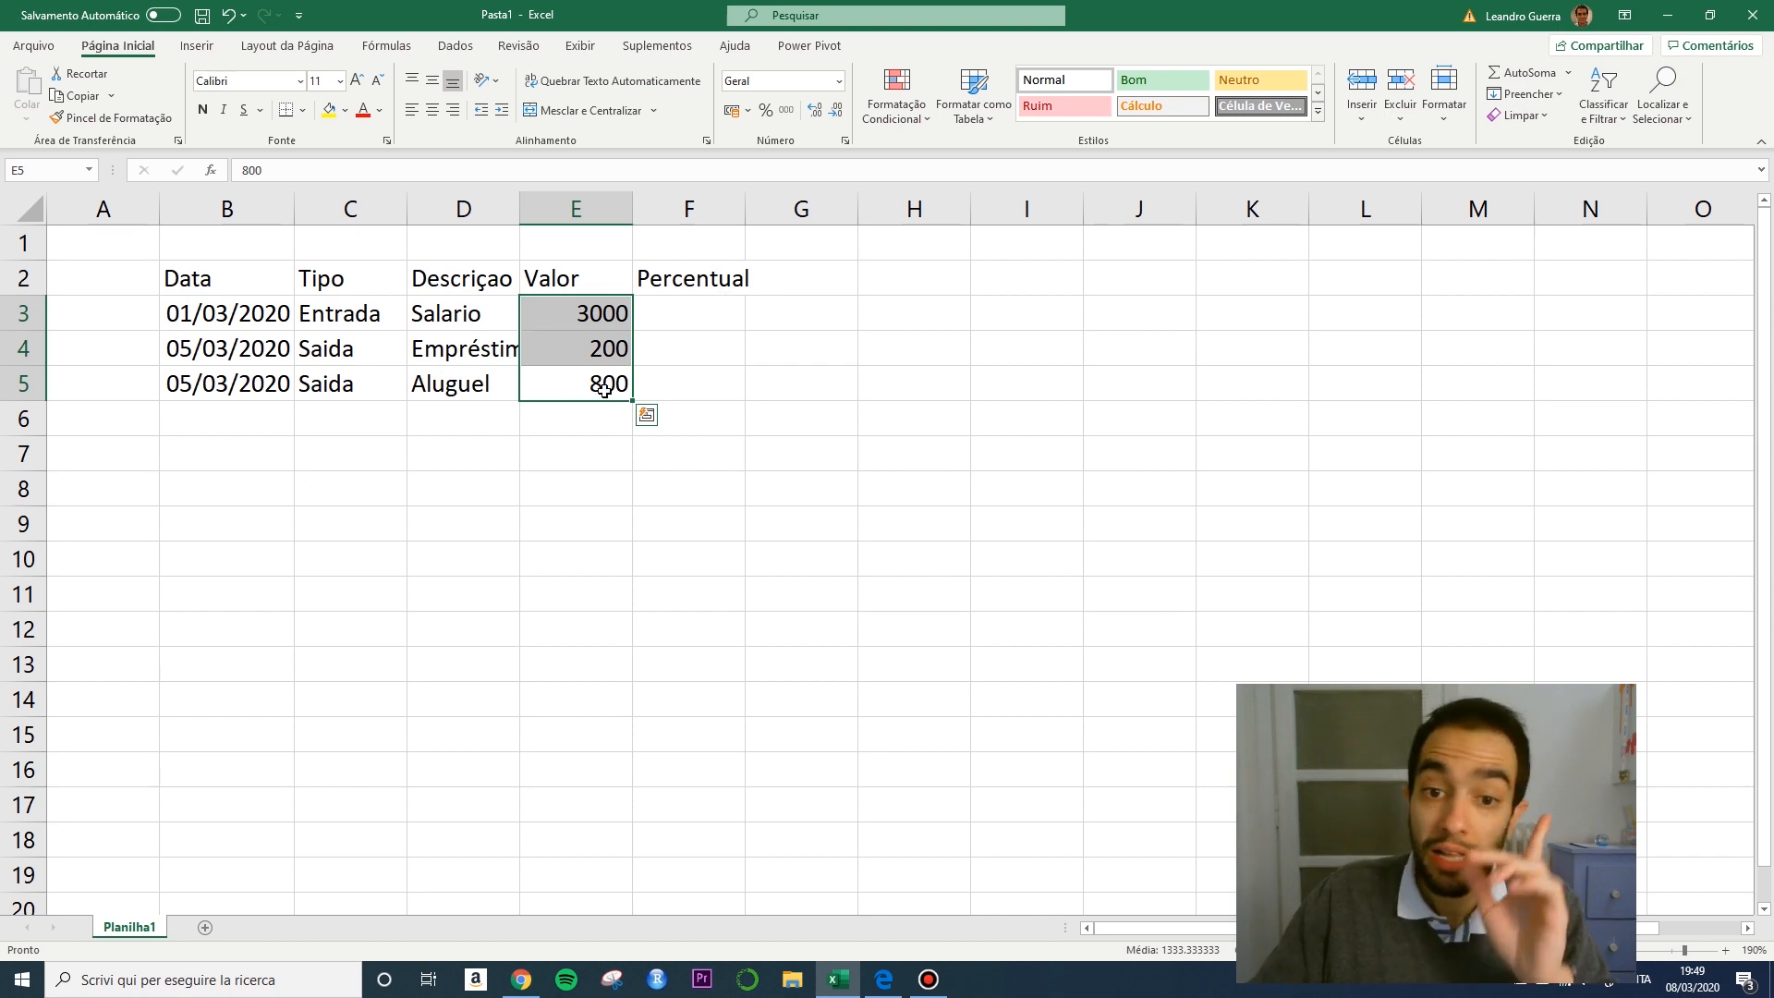
click(573, 462)
Try entering the Valor in cell E5 with the currency symbol as "R$ 200", and undo the entry.
click(570, 317)
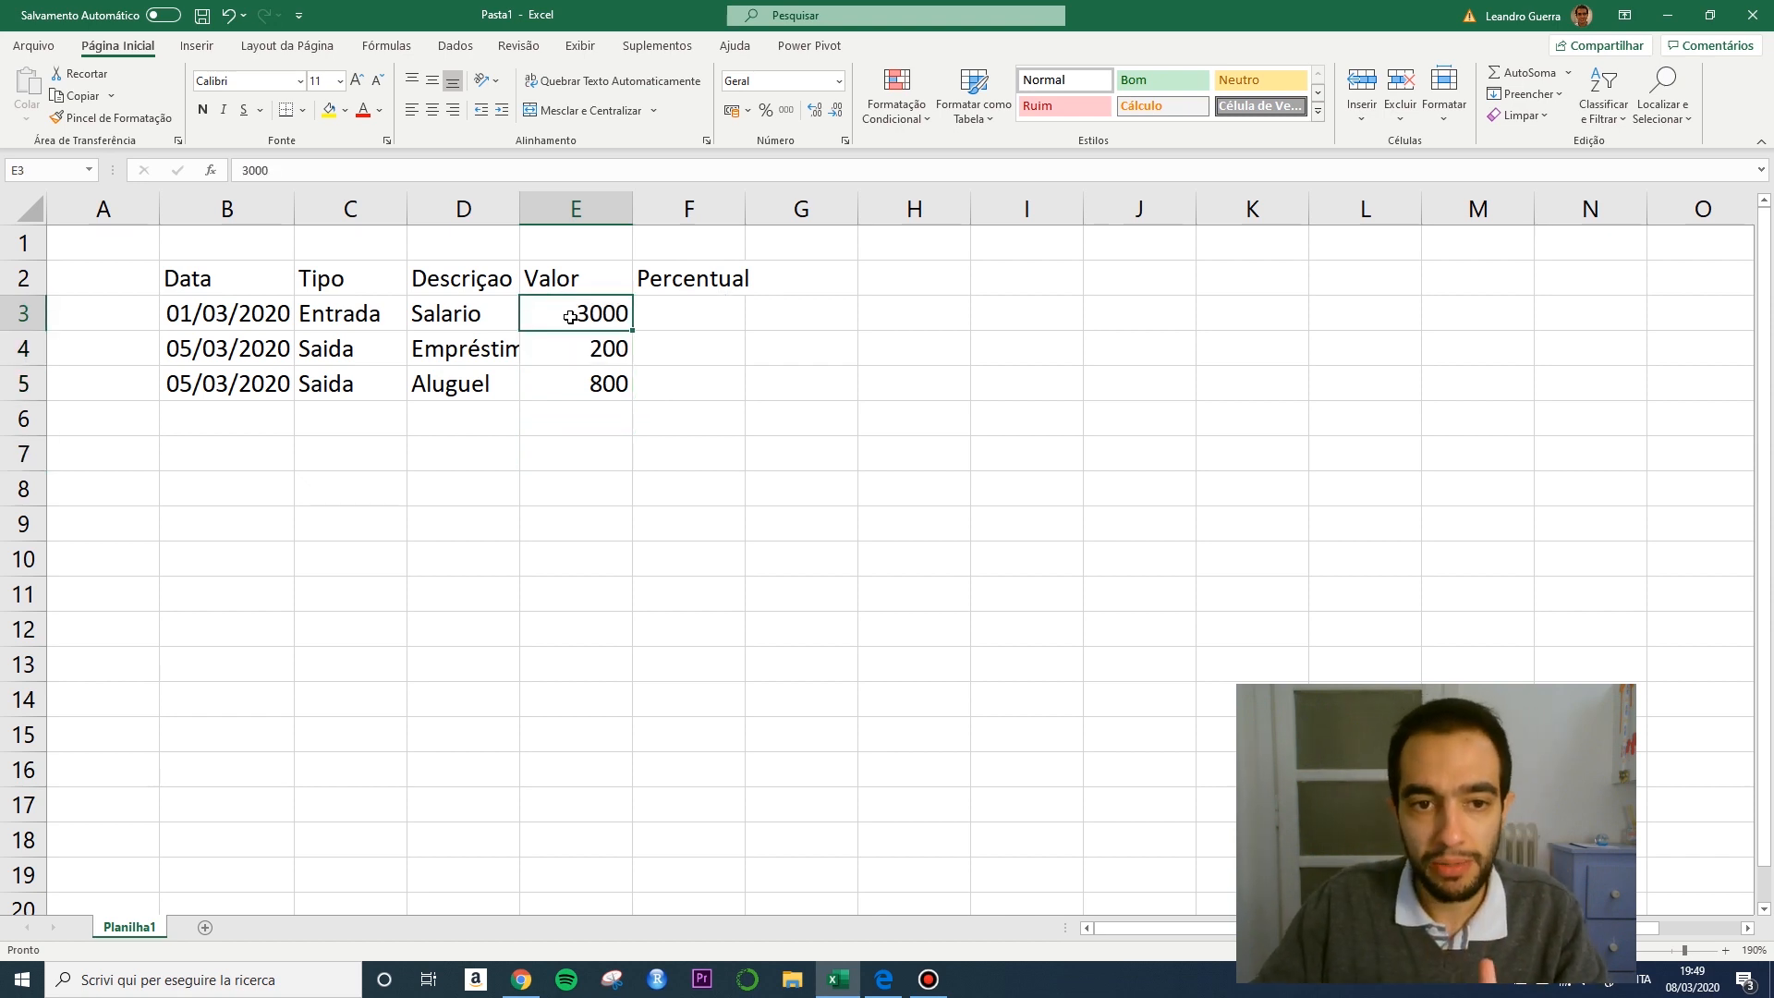
key(Down)
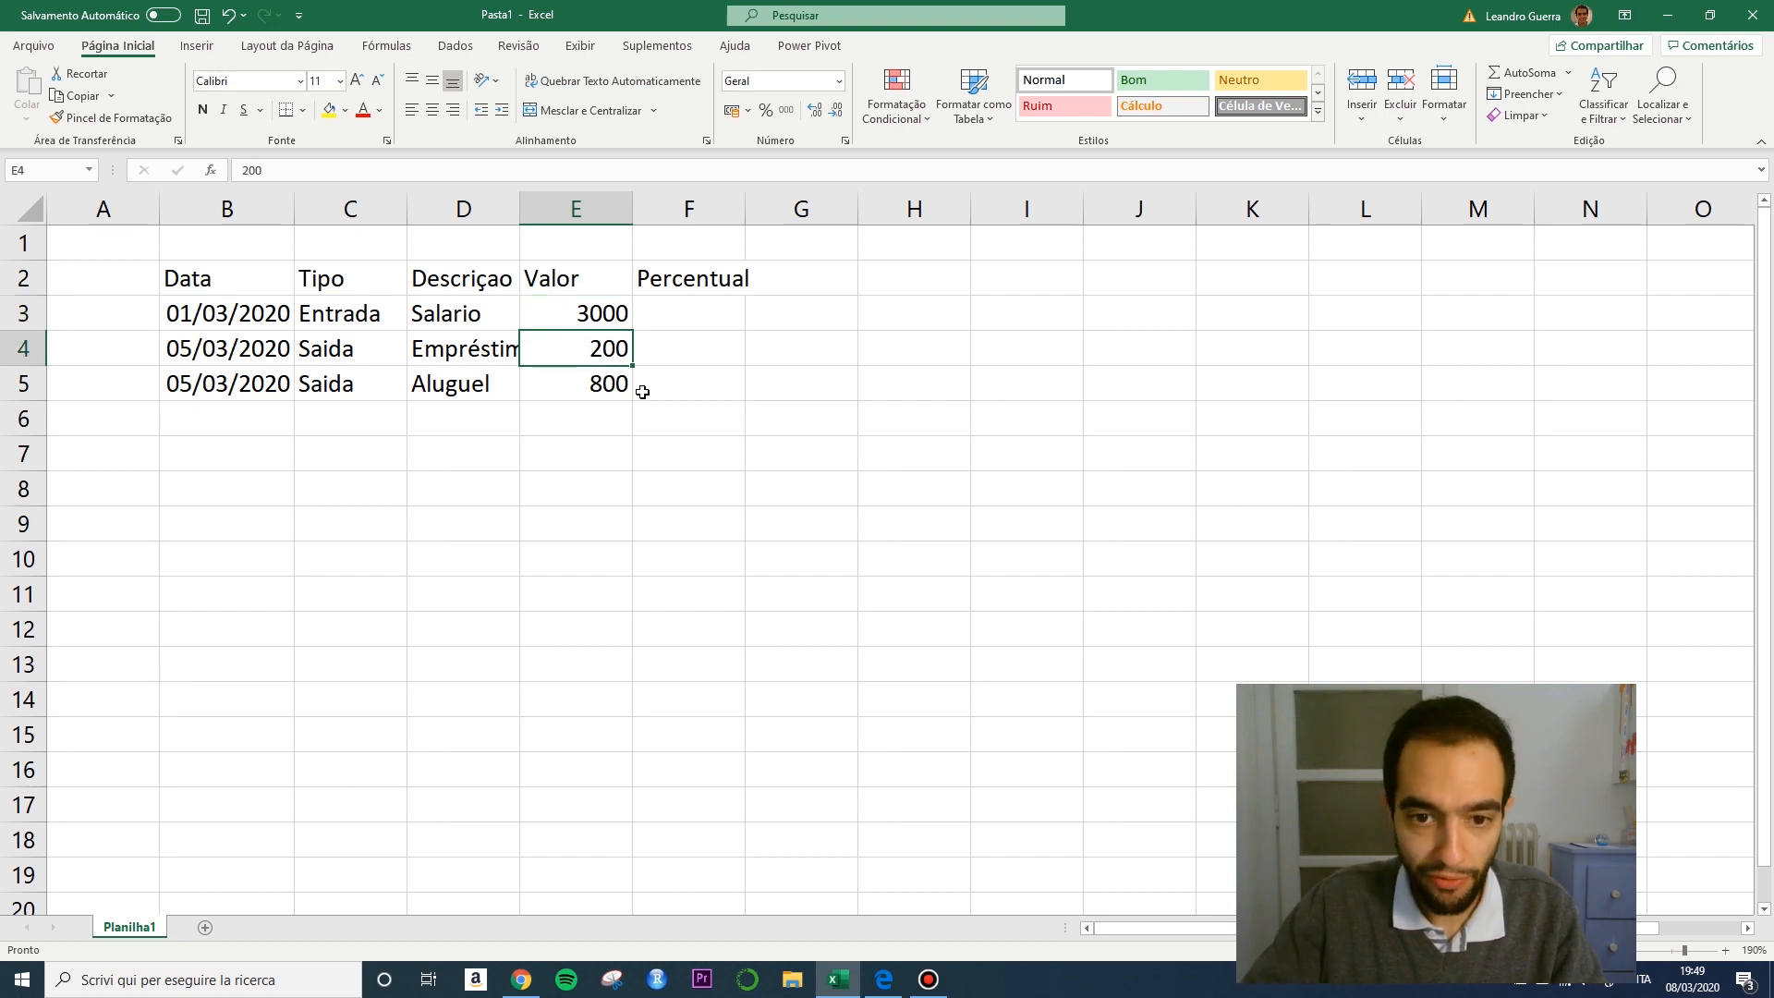
key(Down)
text(R$ 2)
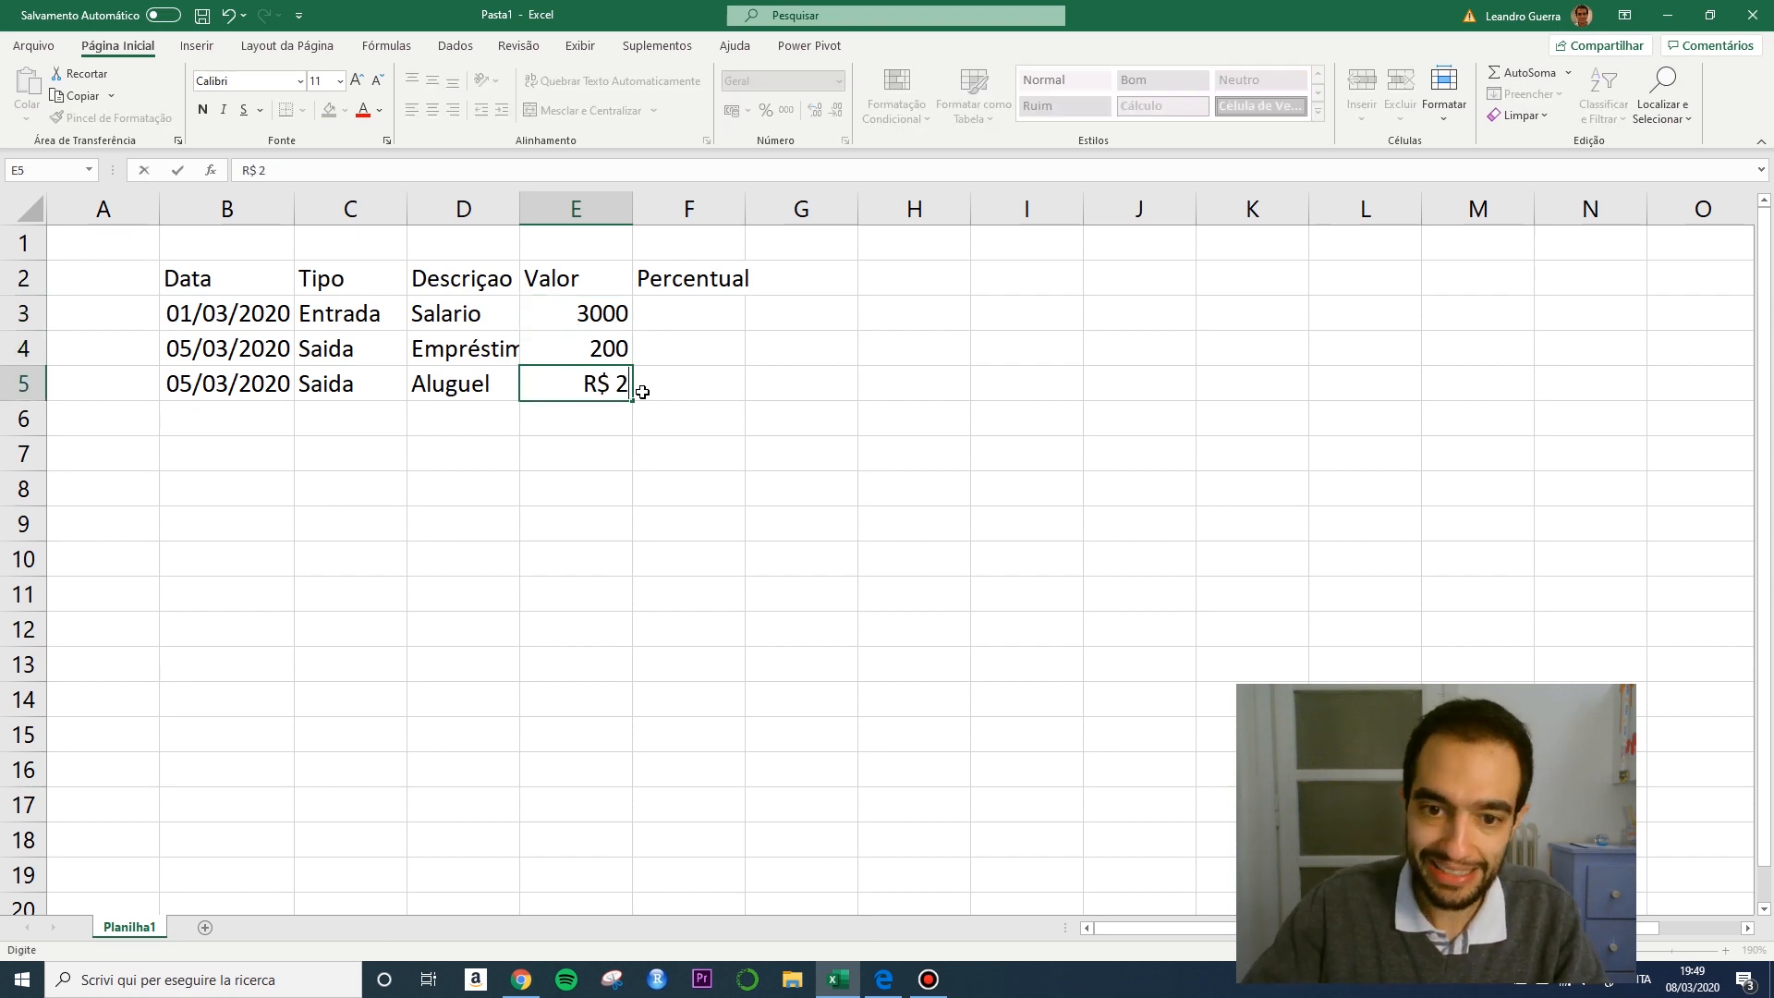
text(00)
key(Return)
key(Up)
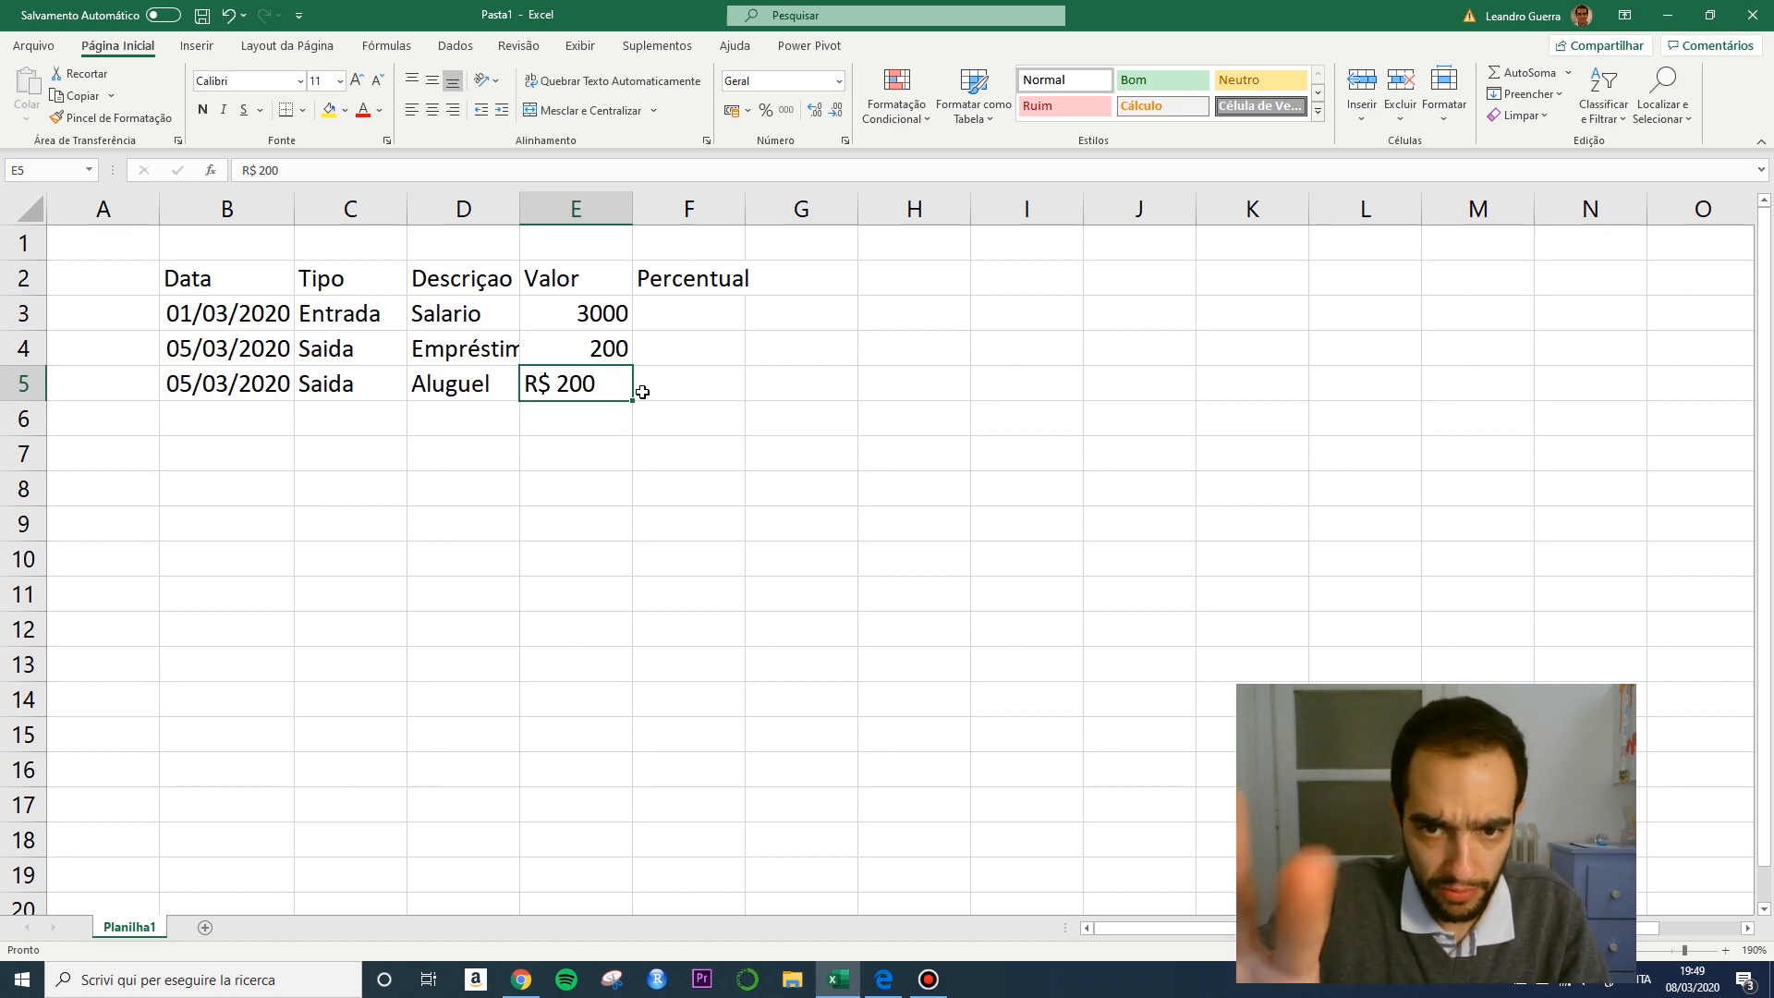
key(ctrl+z)
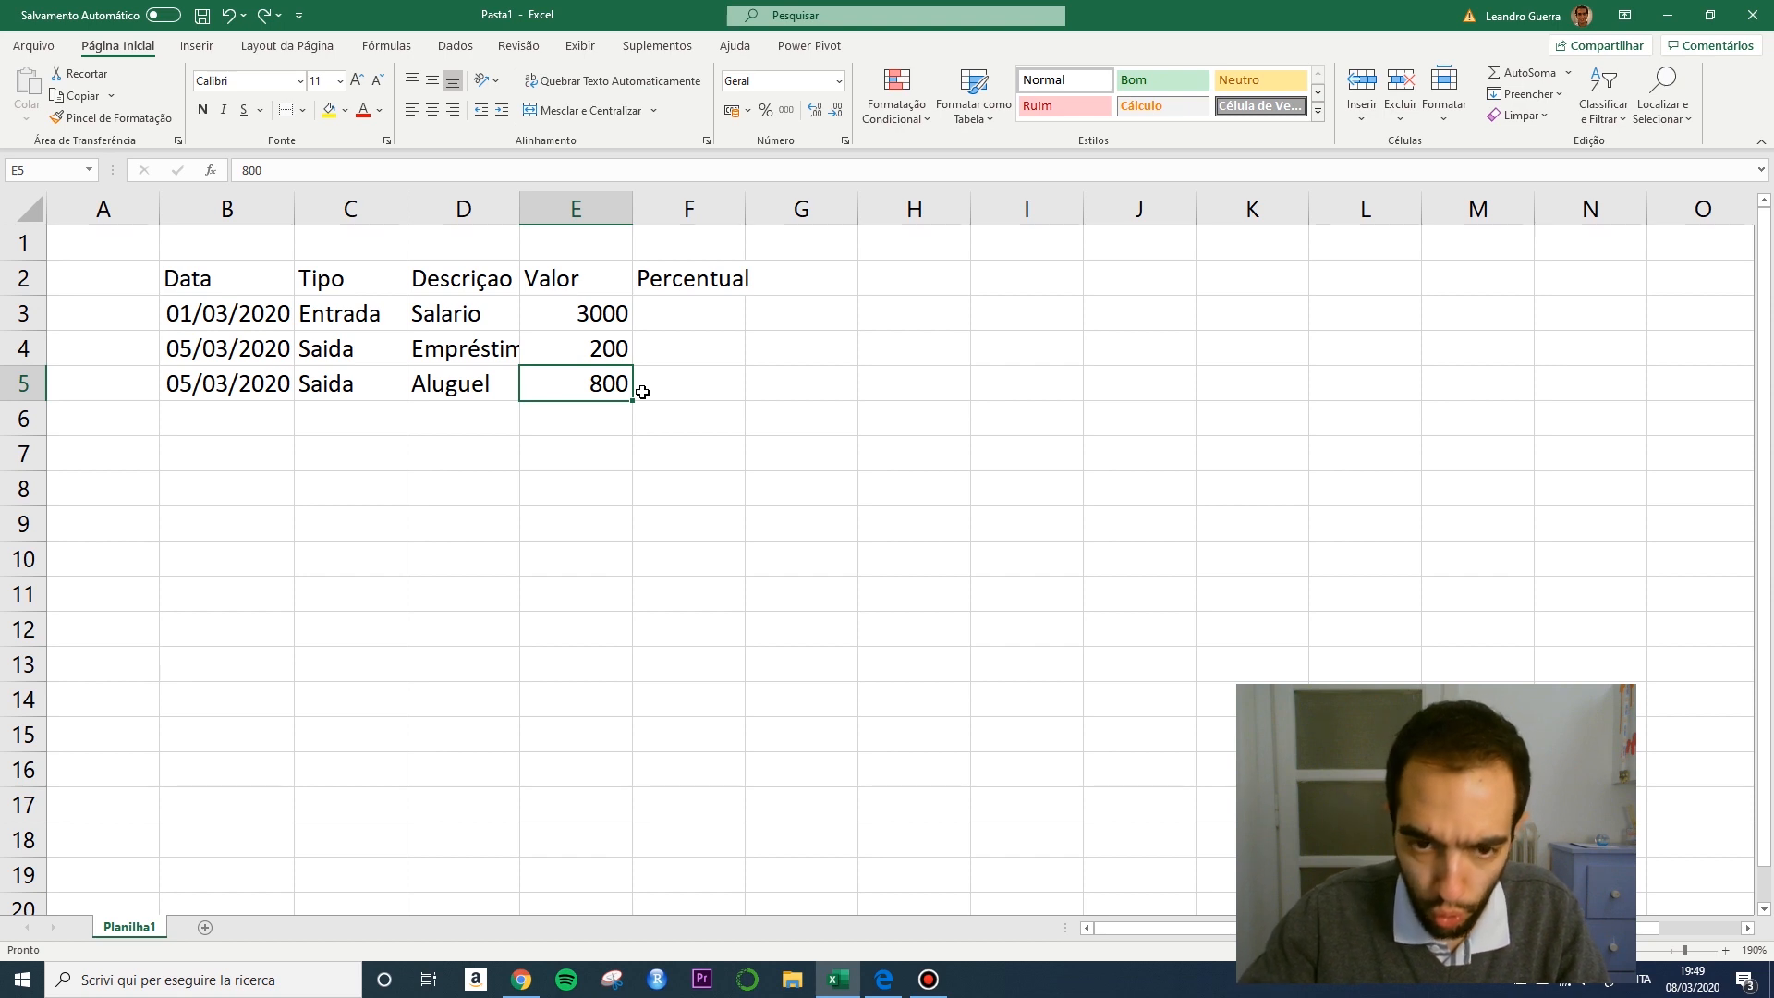
Enter the Descriçao entries "Internet", "Luz", "Agua" and "Gas" in cells D6 to D9.
key(Return)
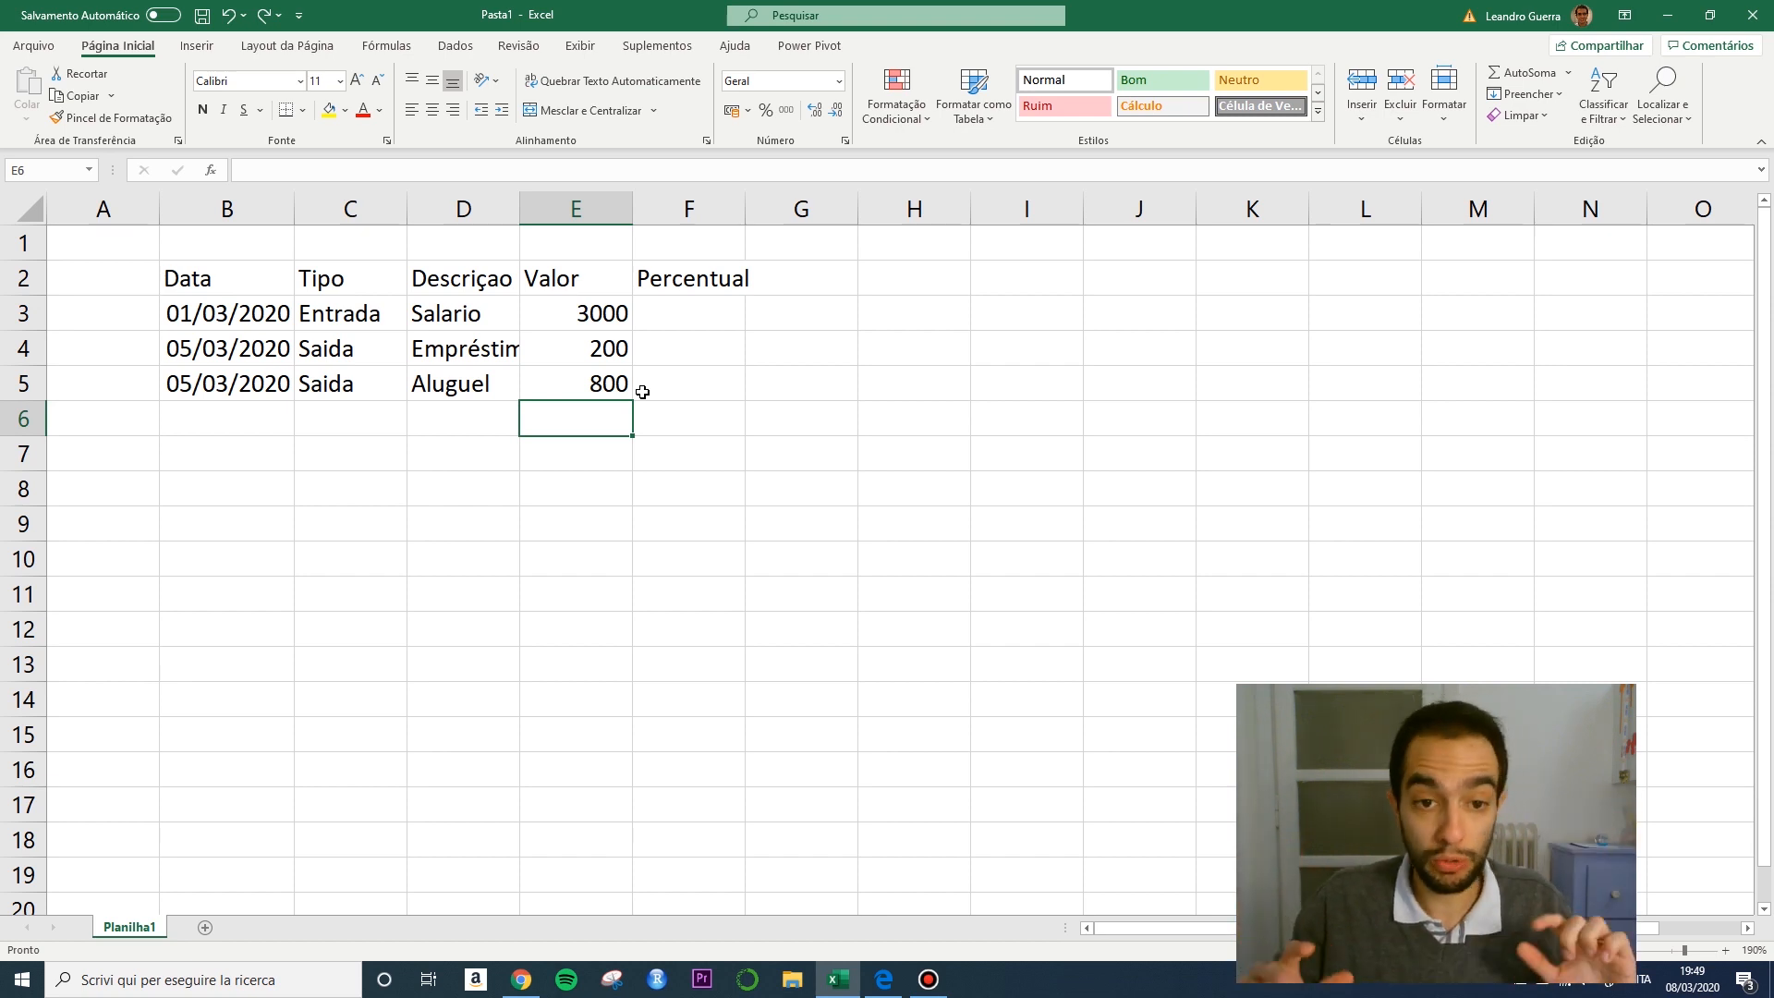
key(Left)
key(Left)
key(Left)
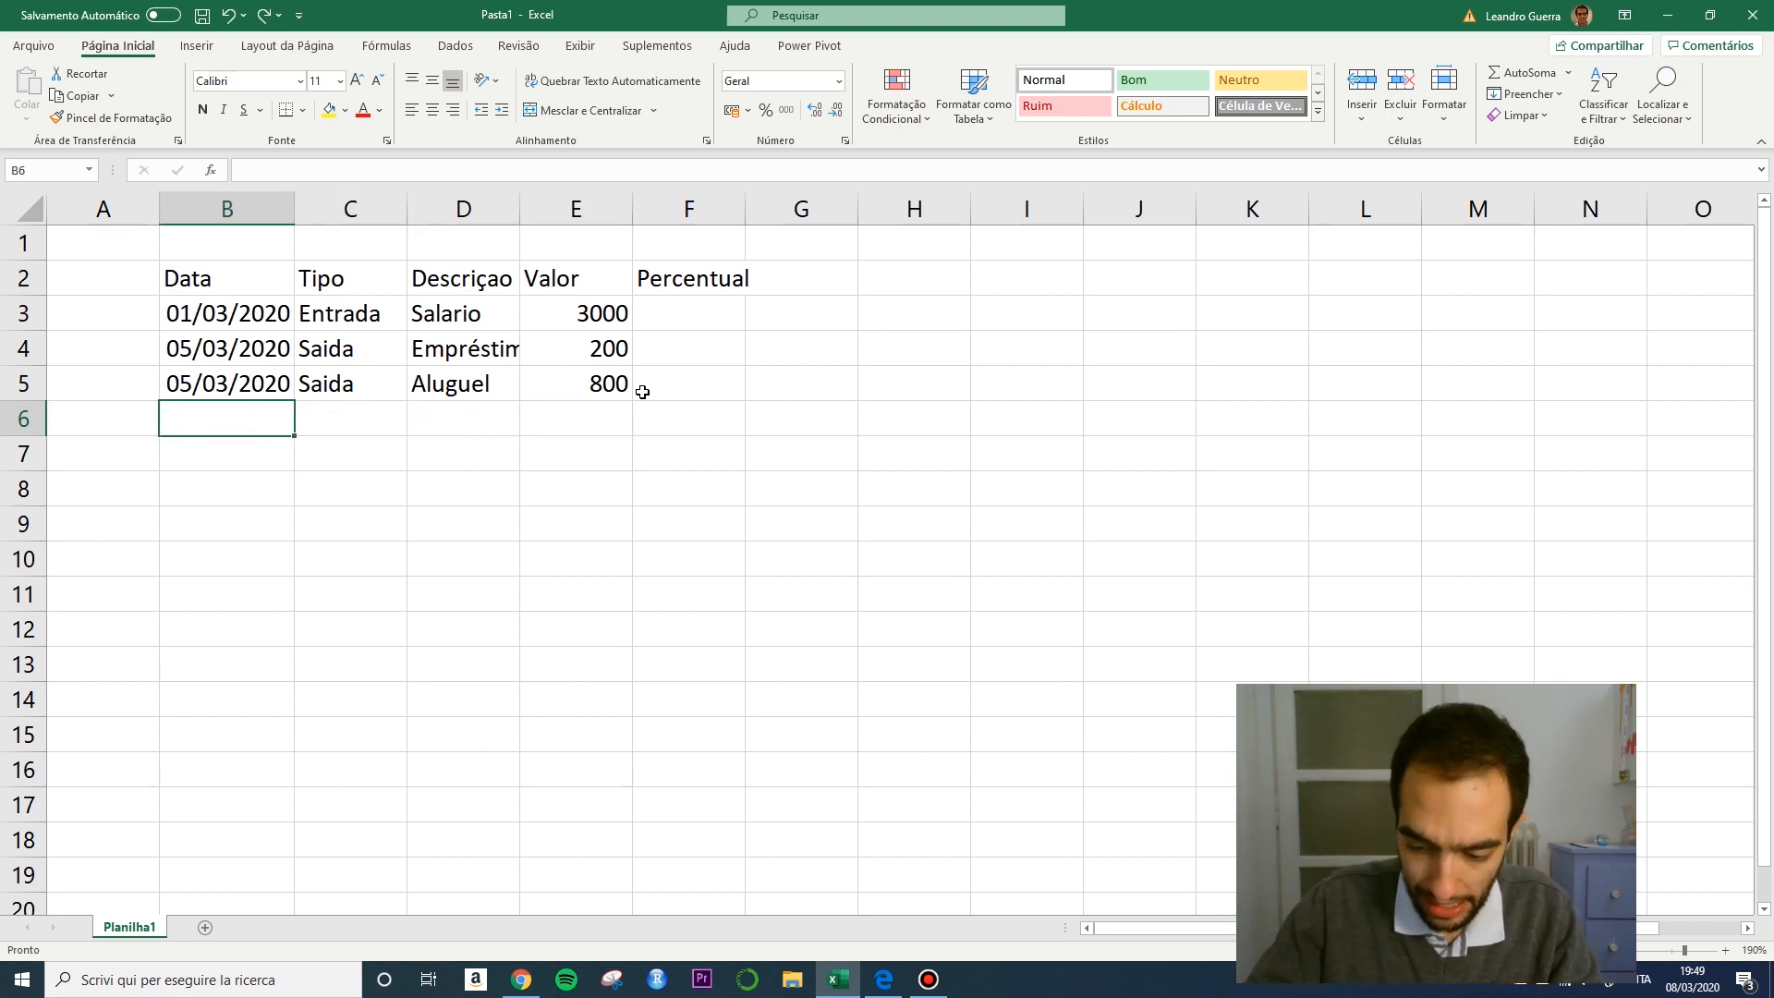
key(Right)
key(Right)
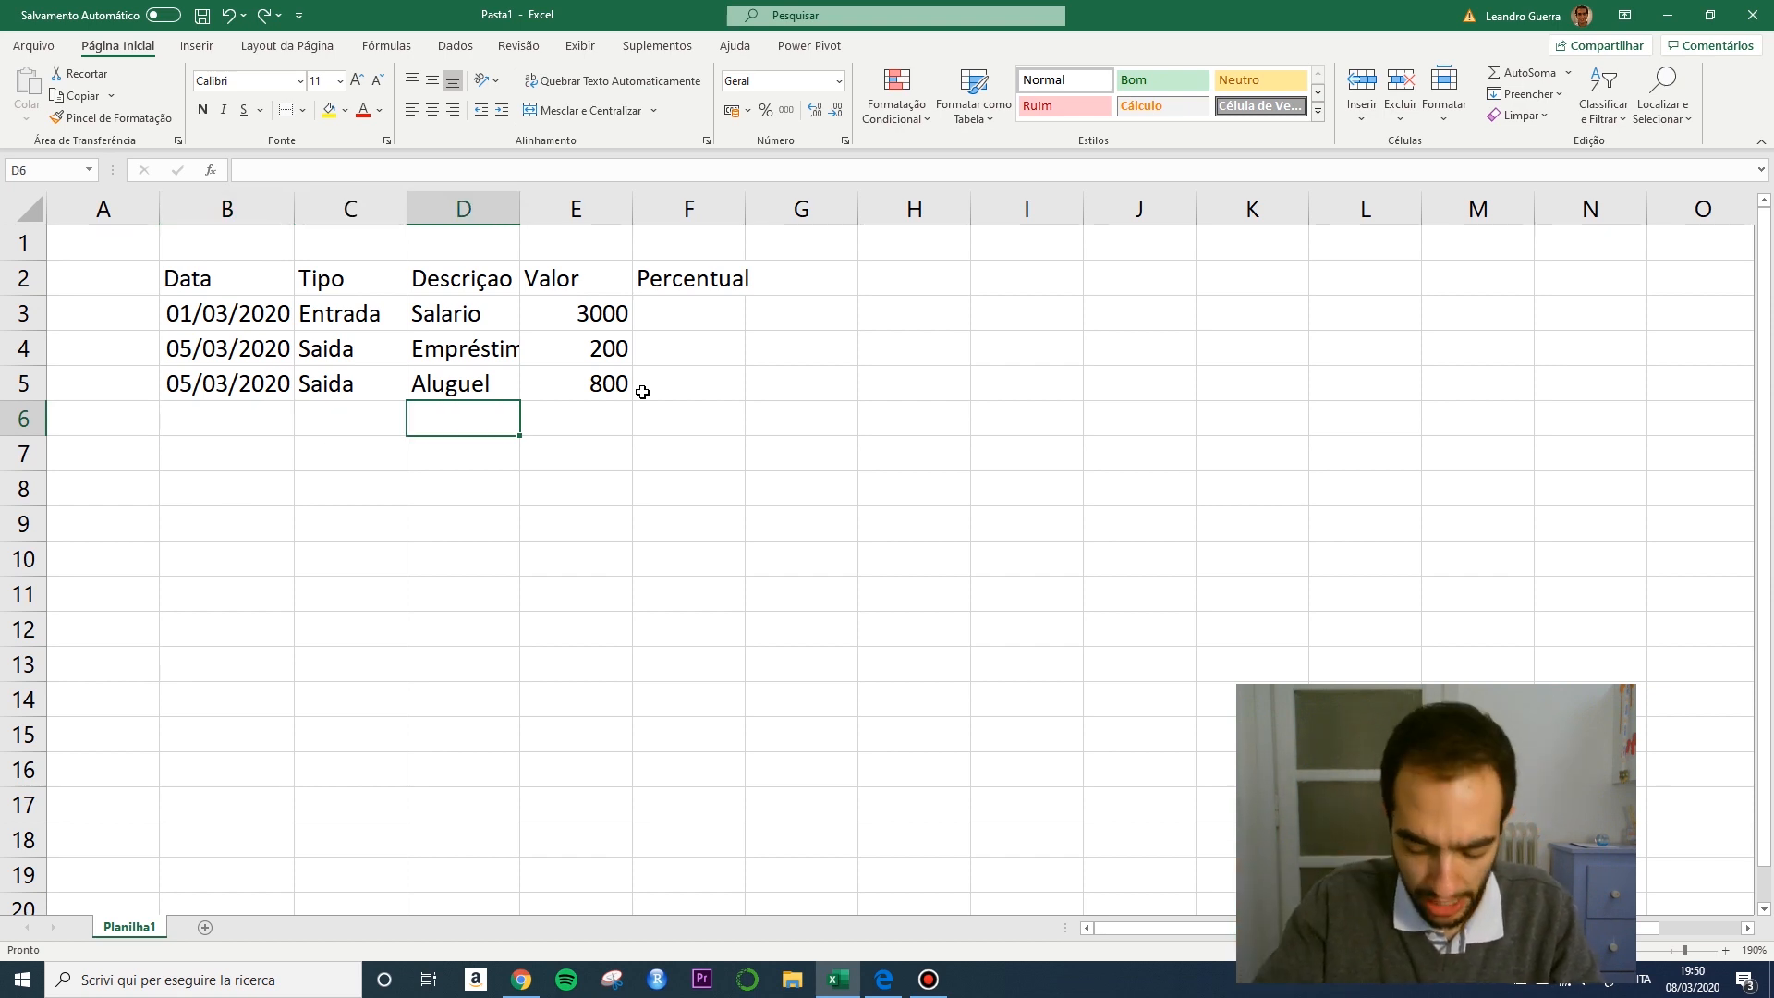
text(Inter)
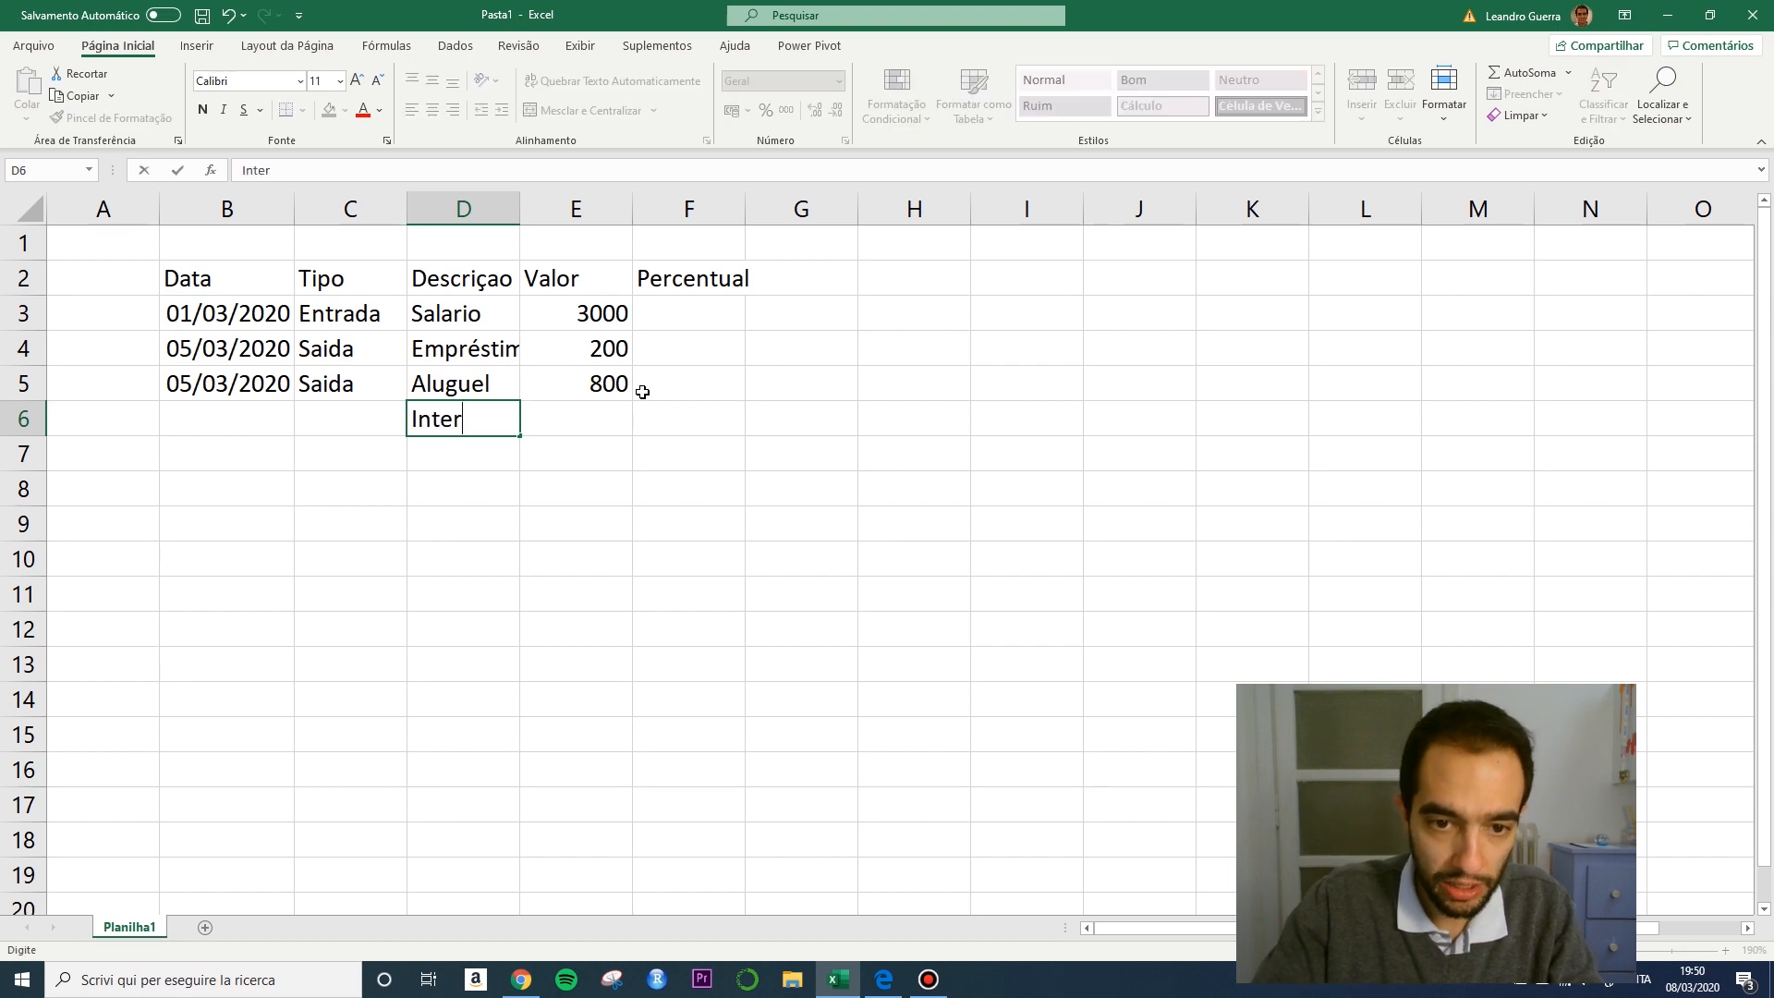
text(net)
key(Return)
text(Luz)
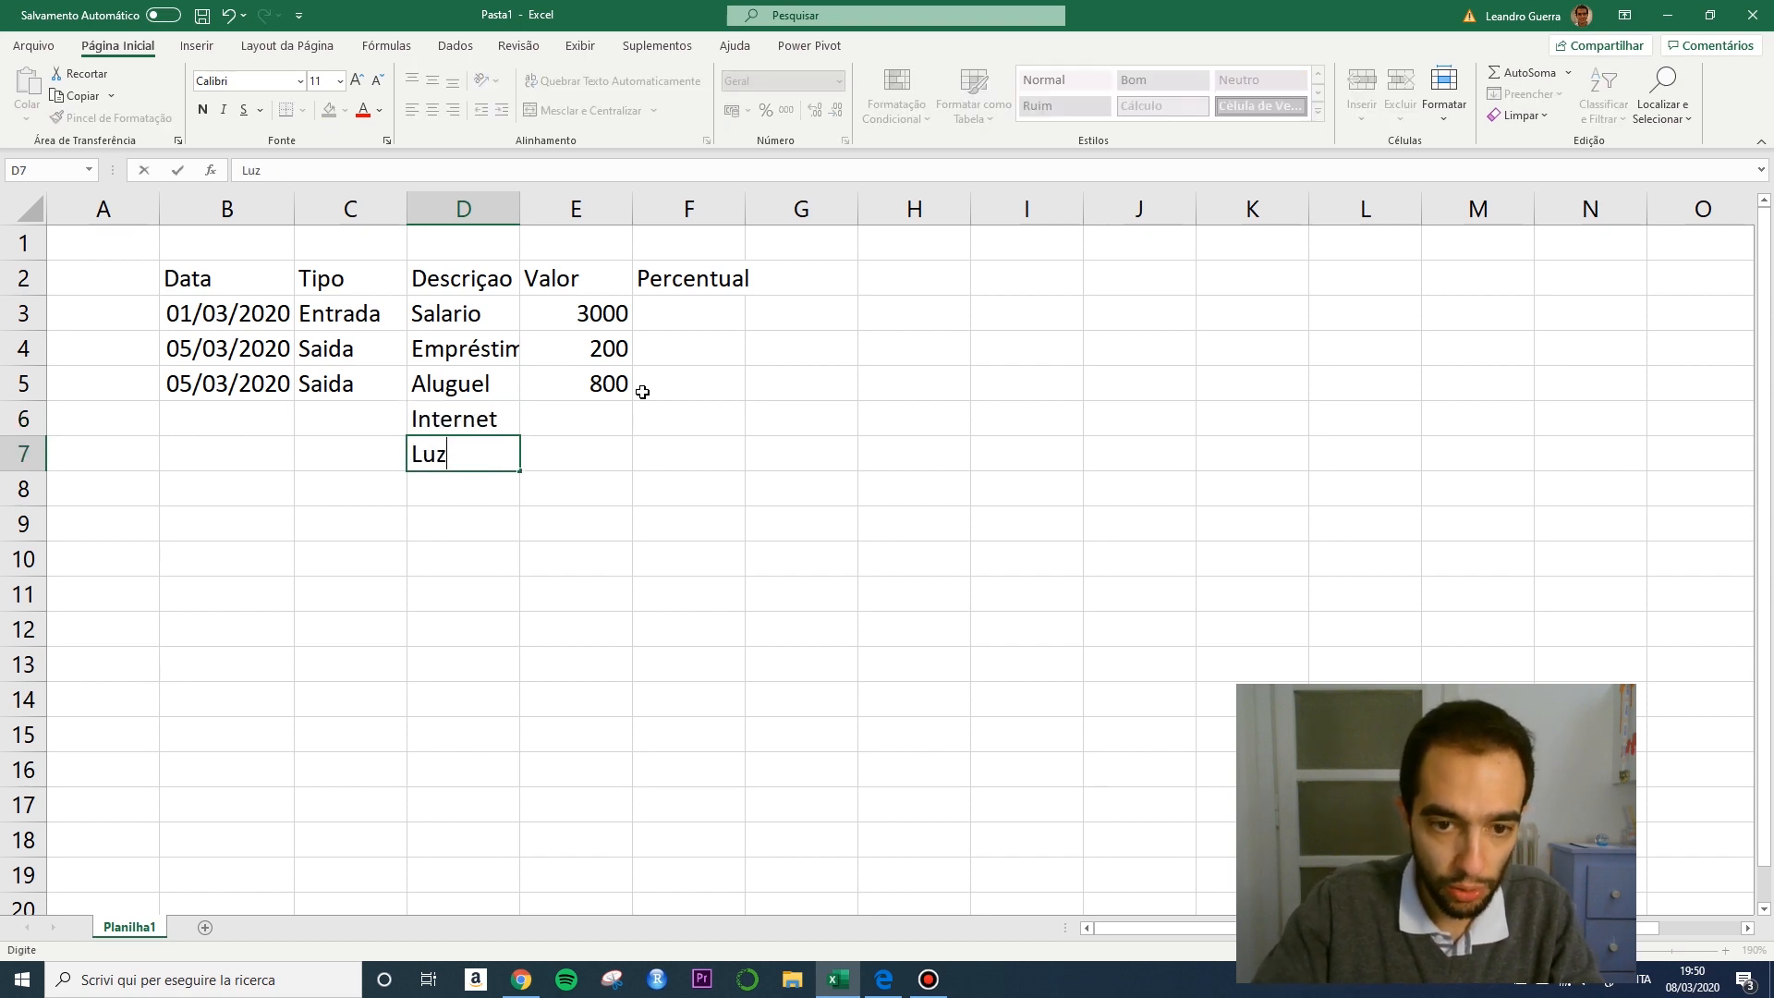
key(Return)
text(Agua)
key(Return)
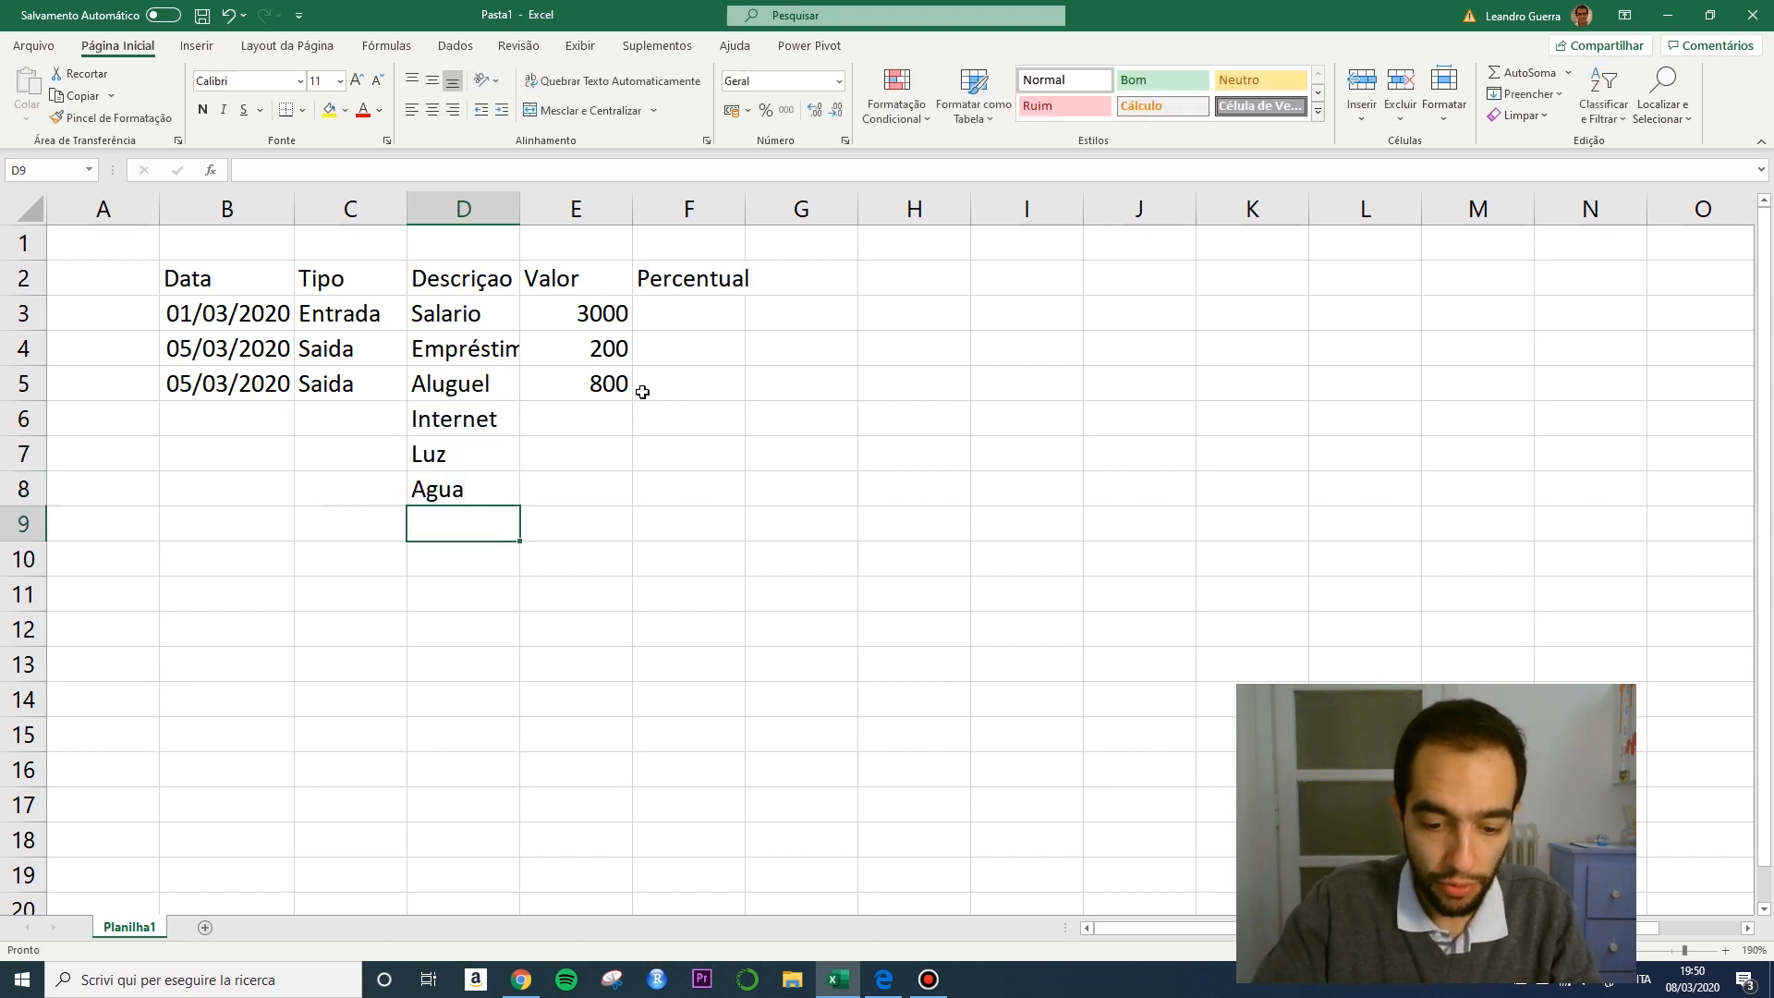
text(Gas)
key(Return)
Add the Descriçao entries "Transporte", "Educaçao" and "Alimentaçao" in cells D10 to D12.
text(Transp)
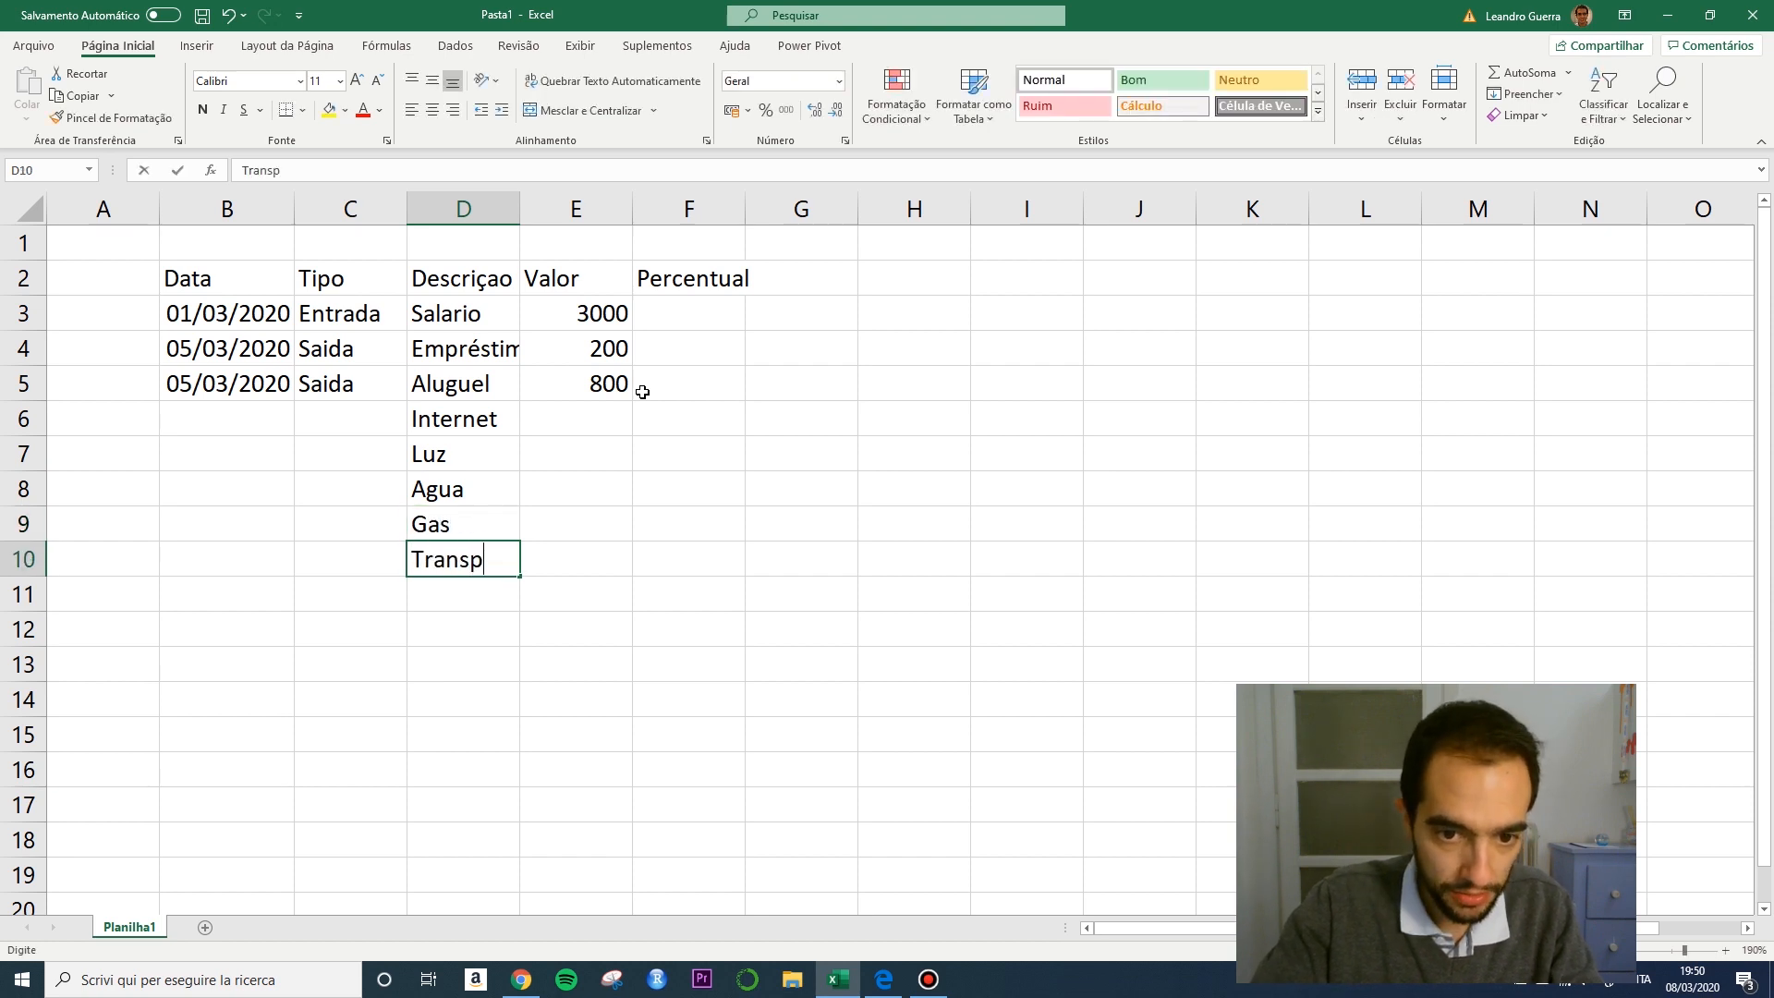
text(orte)
key(Return)
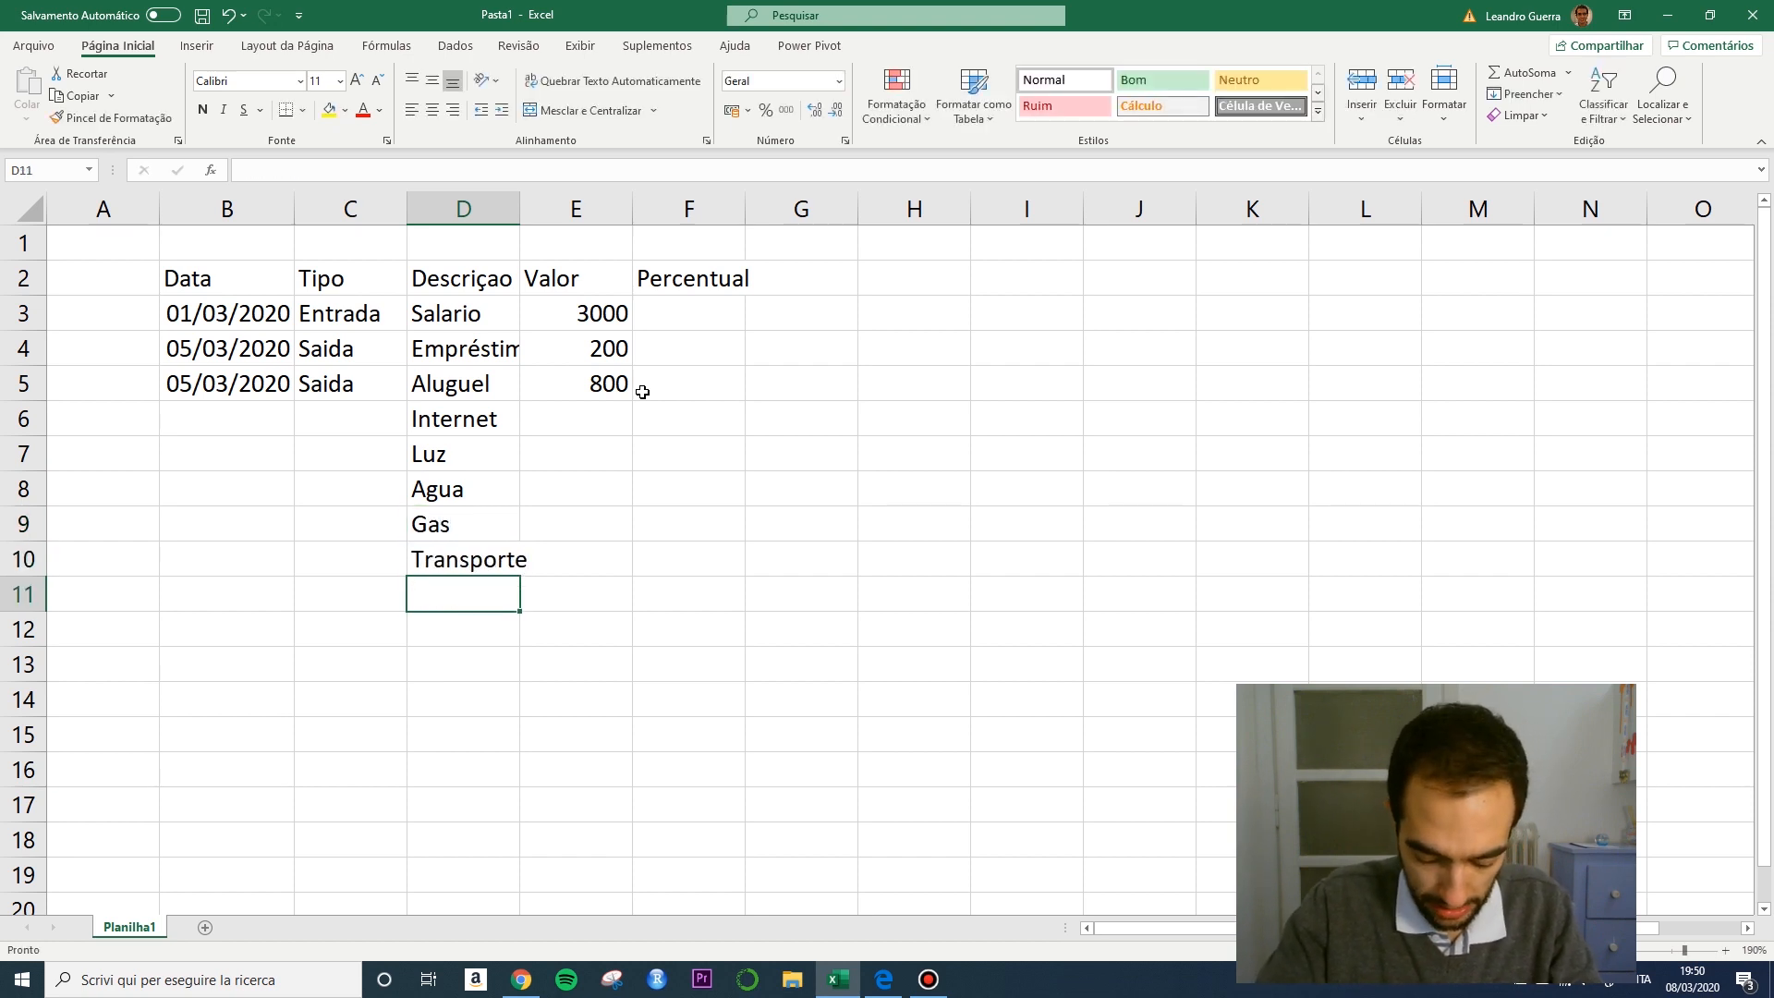
text(Educa)
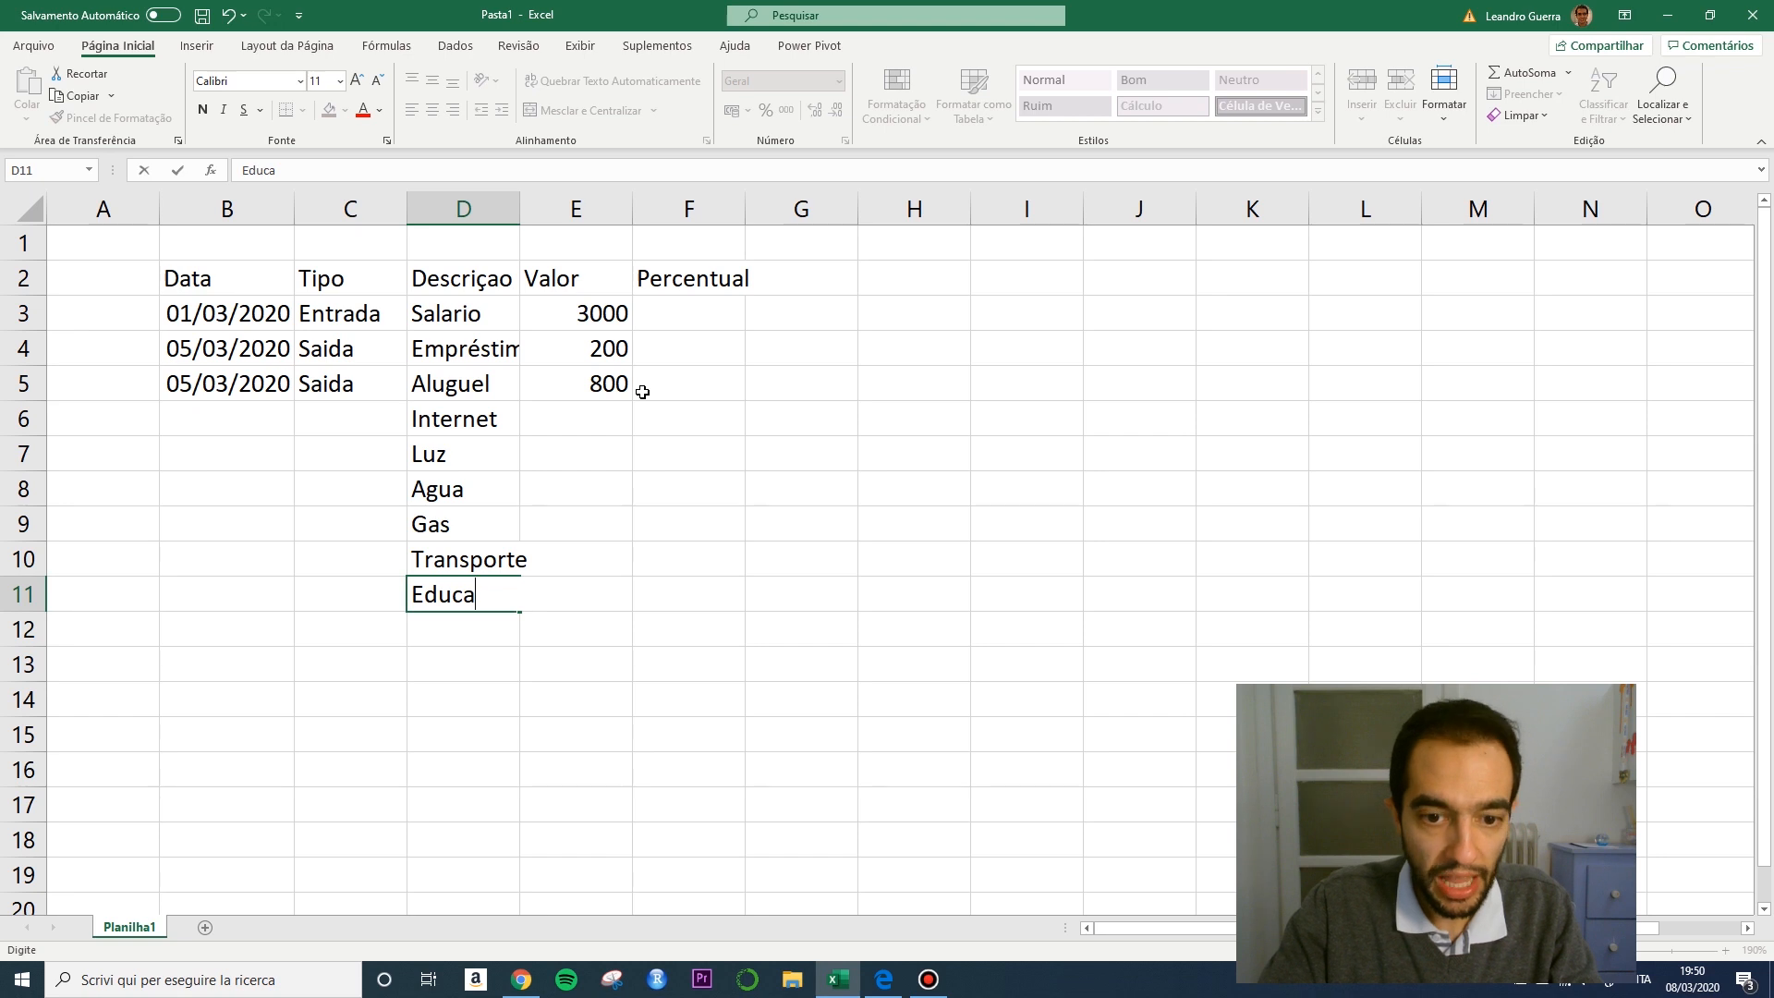
text(çao)
key(Return)
text(l)
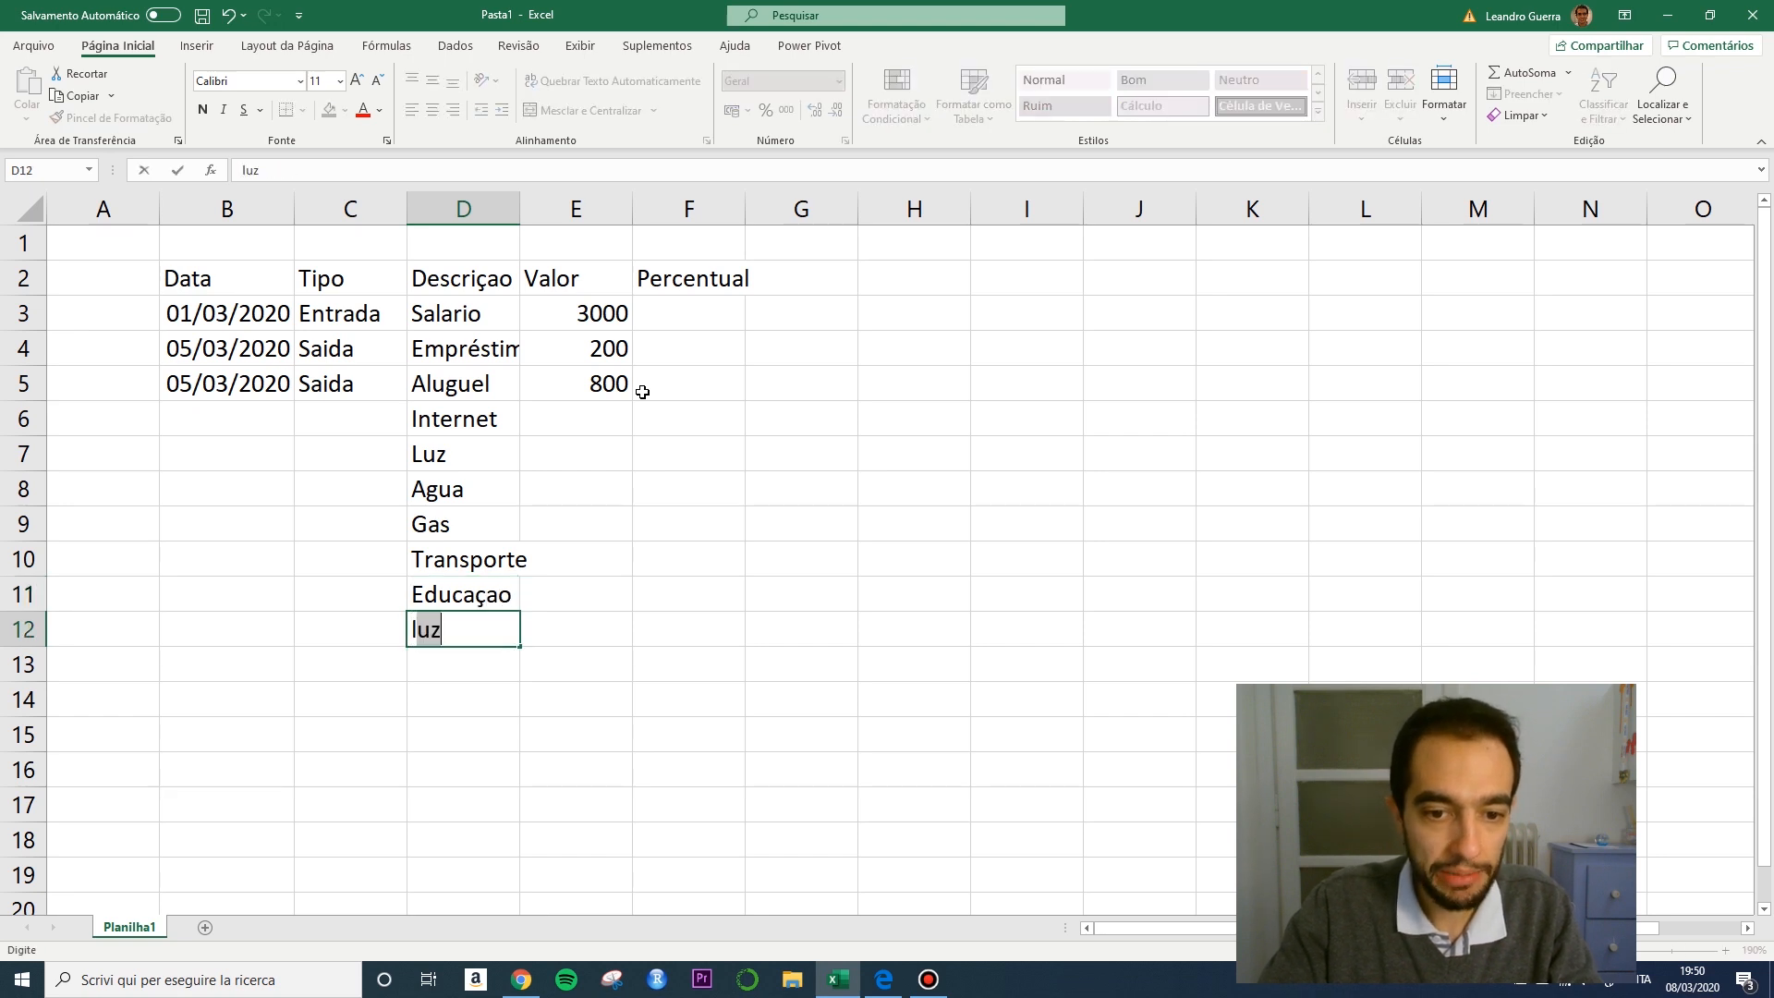
key(BackSpace)
key(BackSpace)
text(Alimenta)
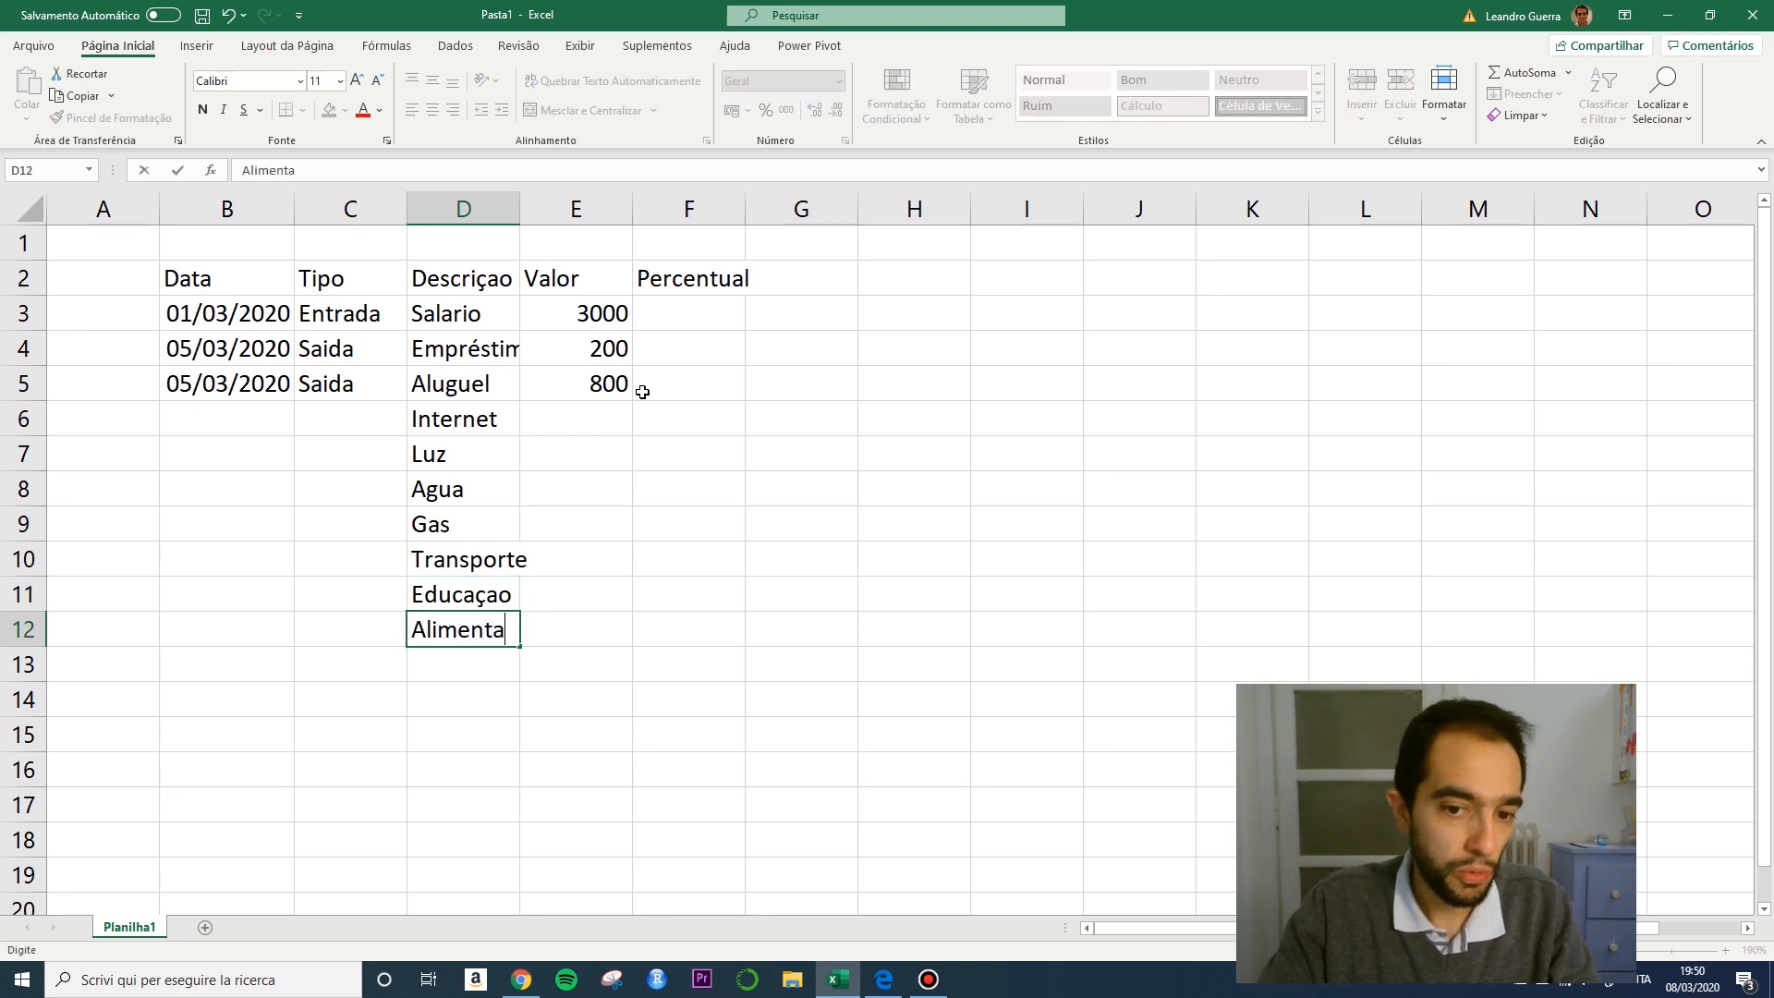
text(çao)
key(Return)
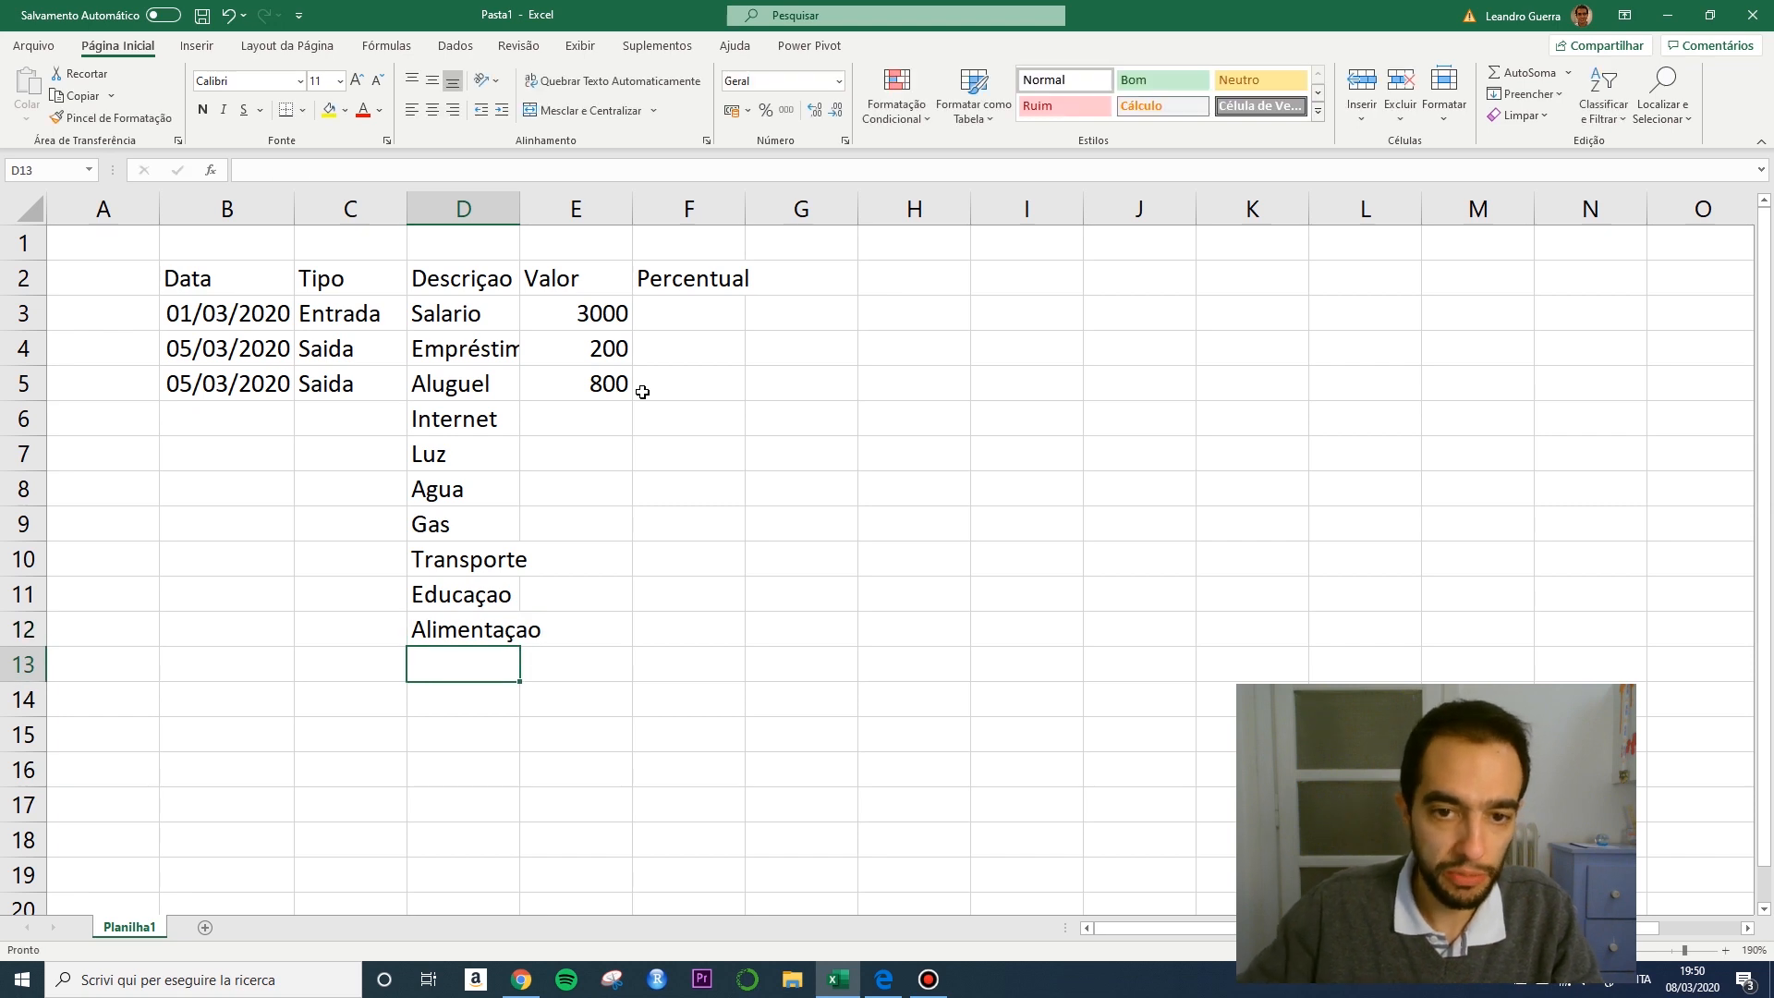
Enter the Valor amounts 100 for Internet, 80 for Luz, 50 for Agua and 50 for Gas in E6 to E9.
click(596, 415)
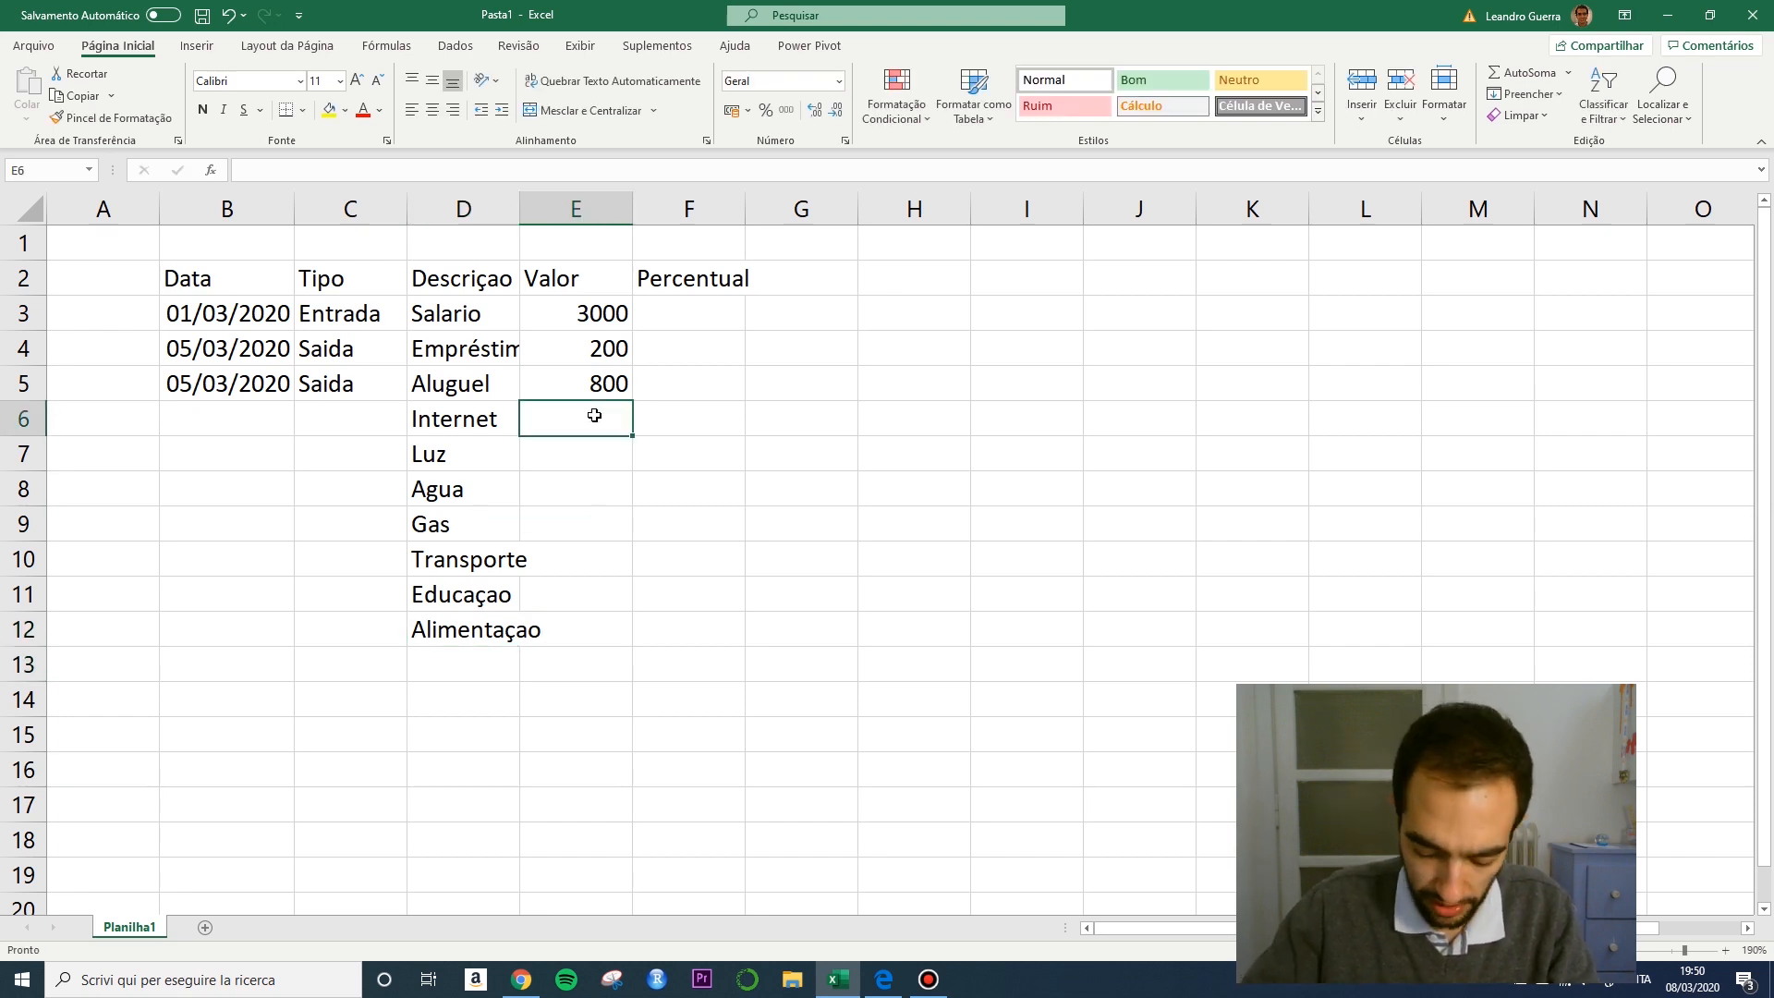
text(100)
key(Return)
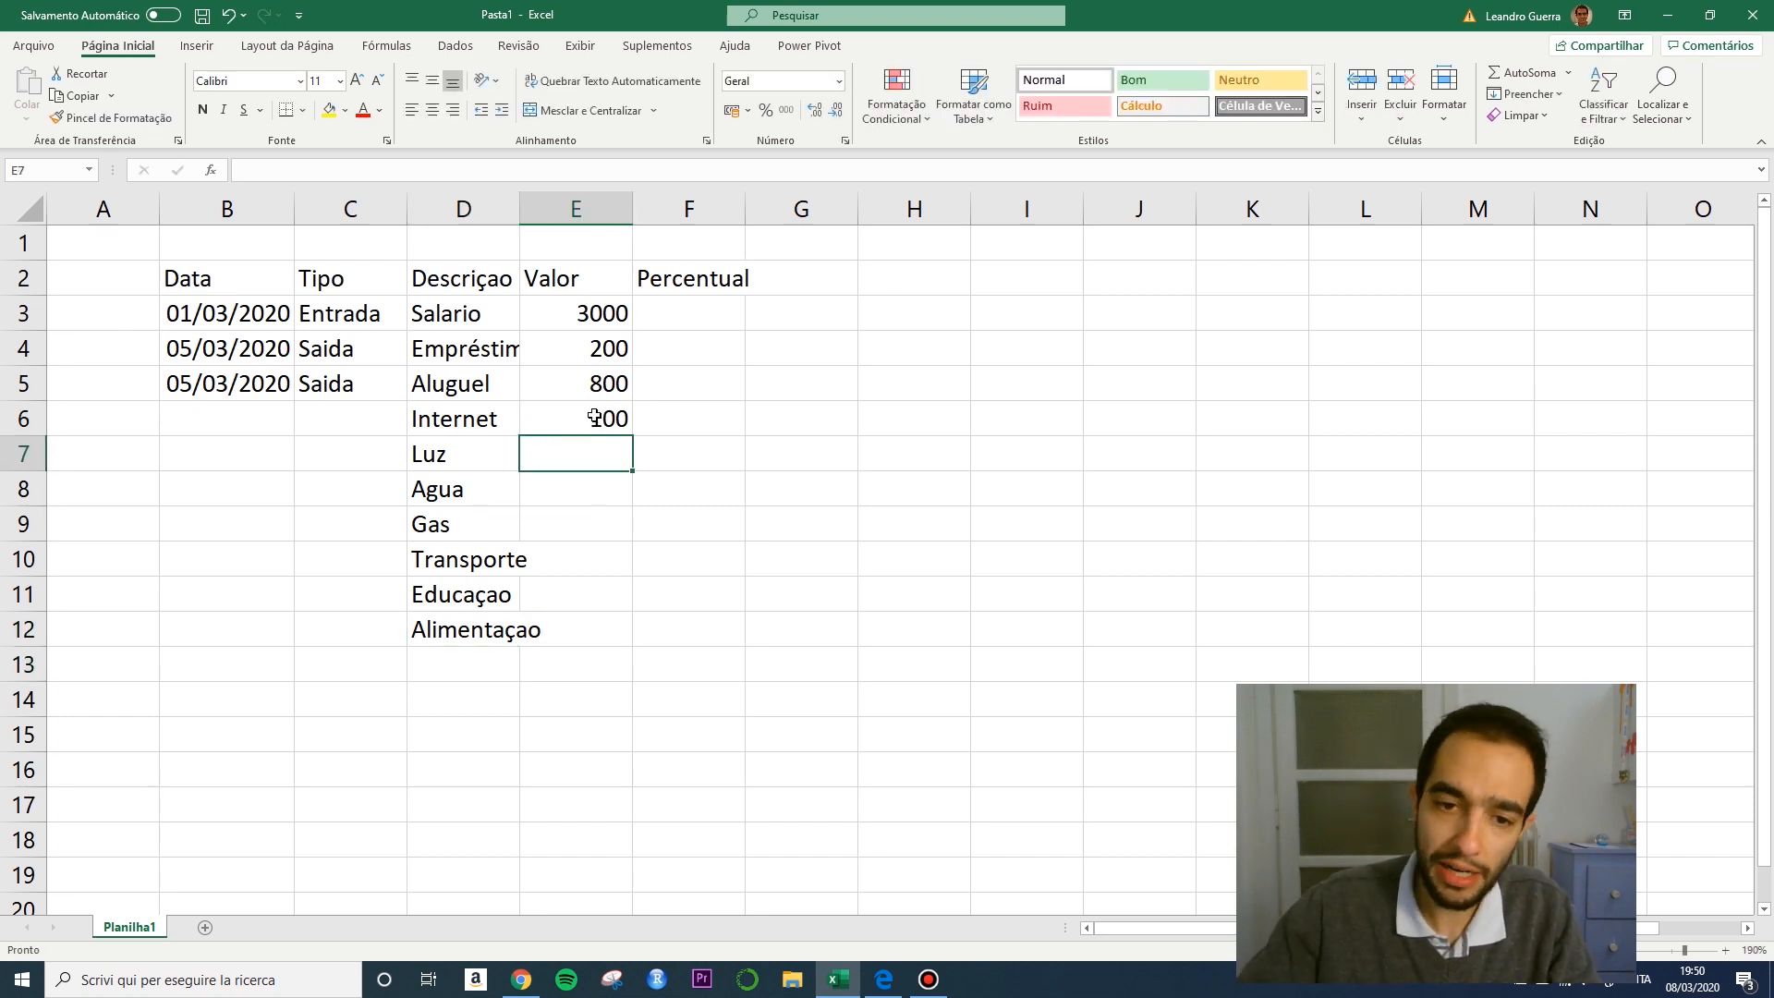
text(80)
key(Return)
text(50)
key(Return)
text(50)
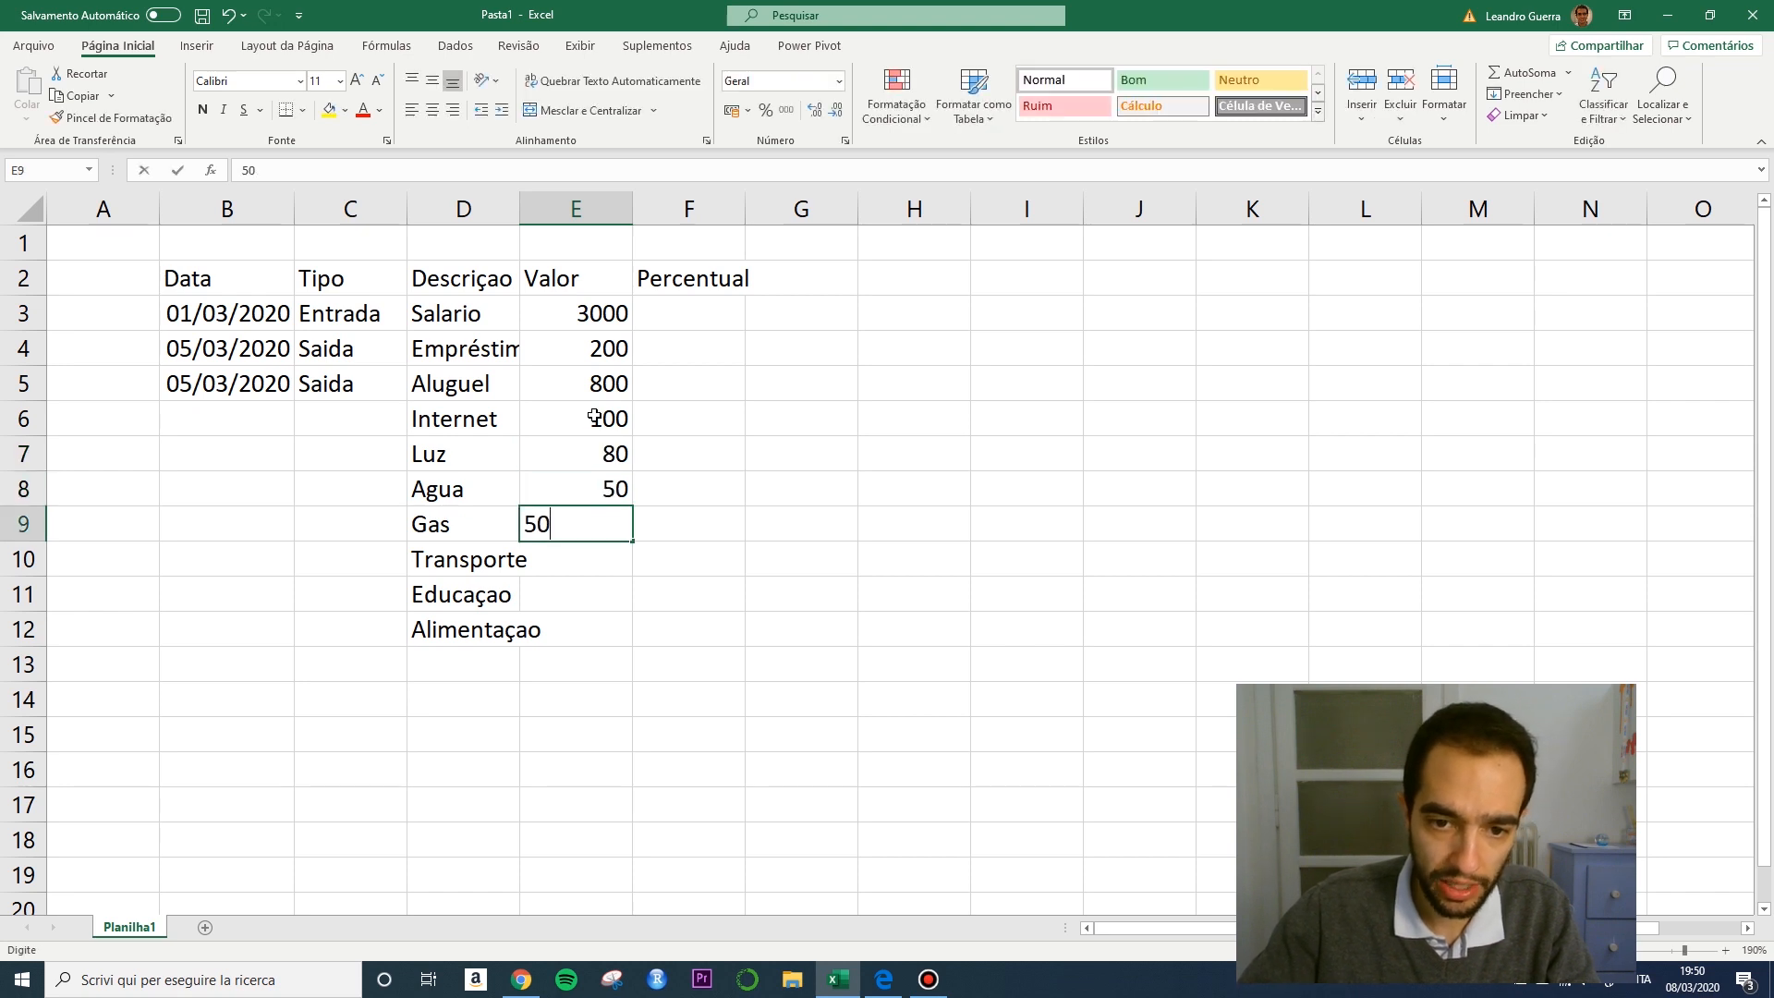
key(Return)
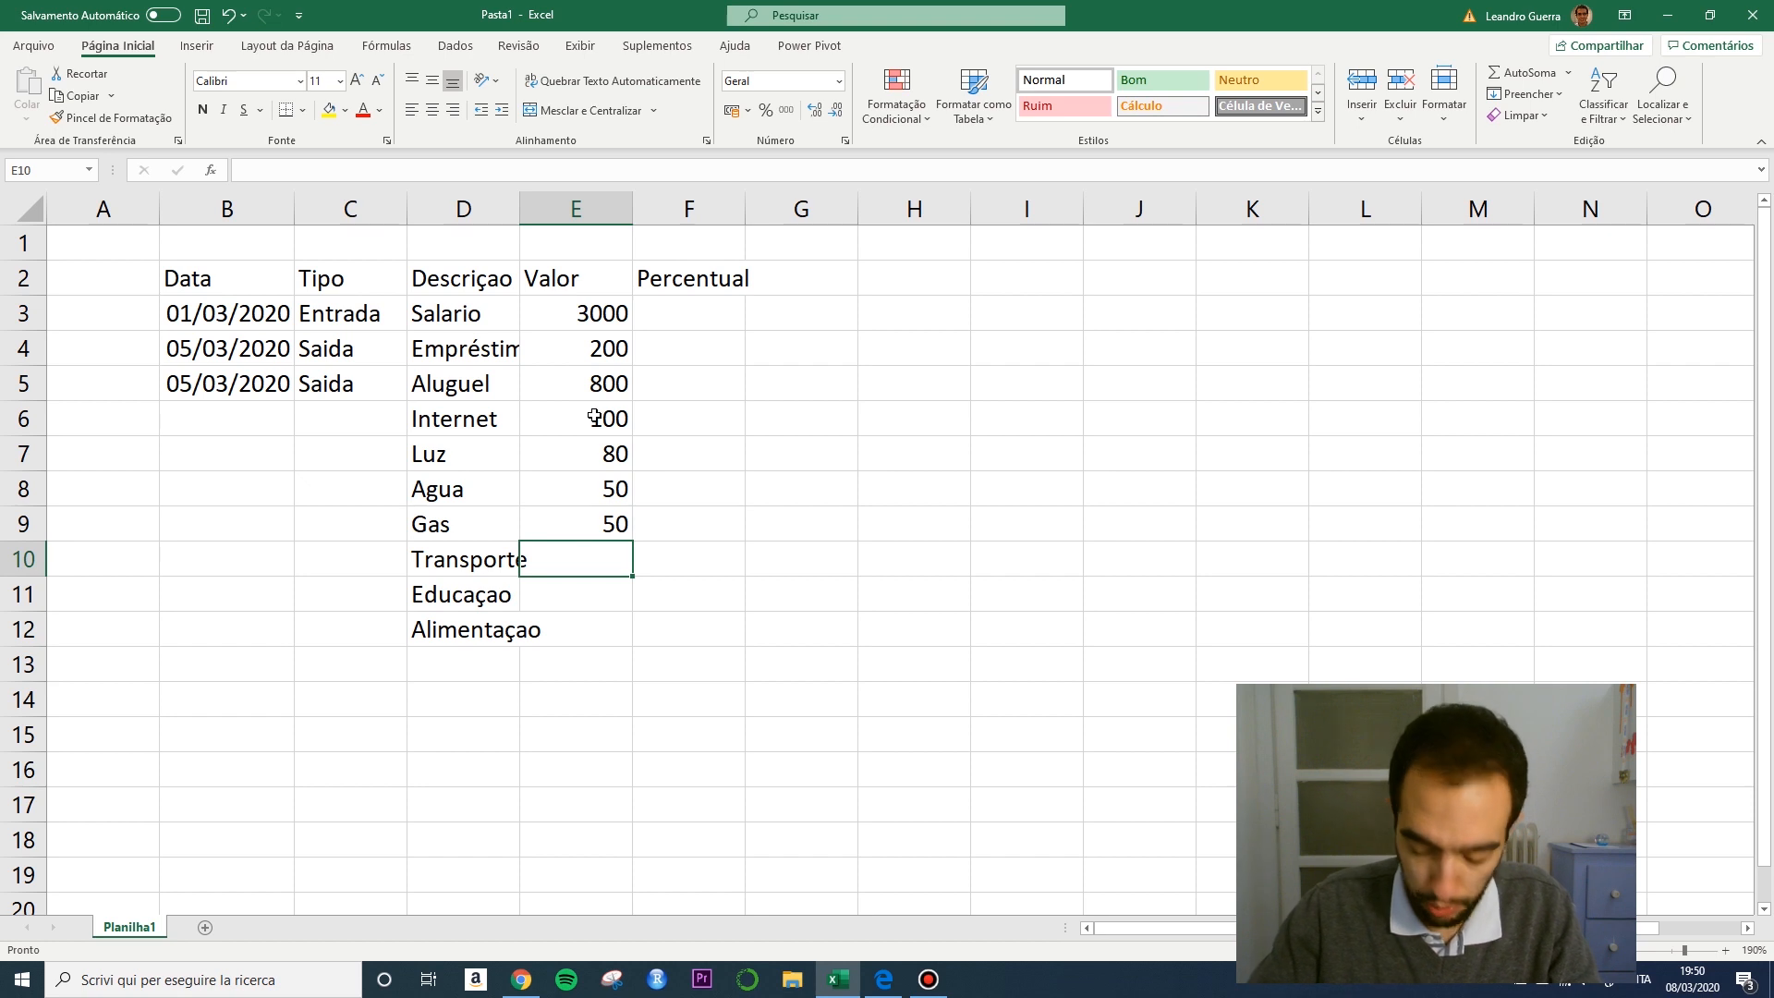
Enter the Valor amounts 300 for Transporte, 600 for Educaçao and 500 for Alimentaçao in E10 to E12.
text(300)
key(Return)
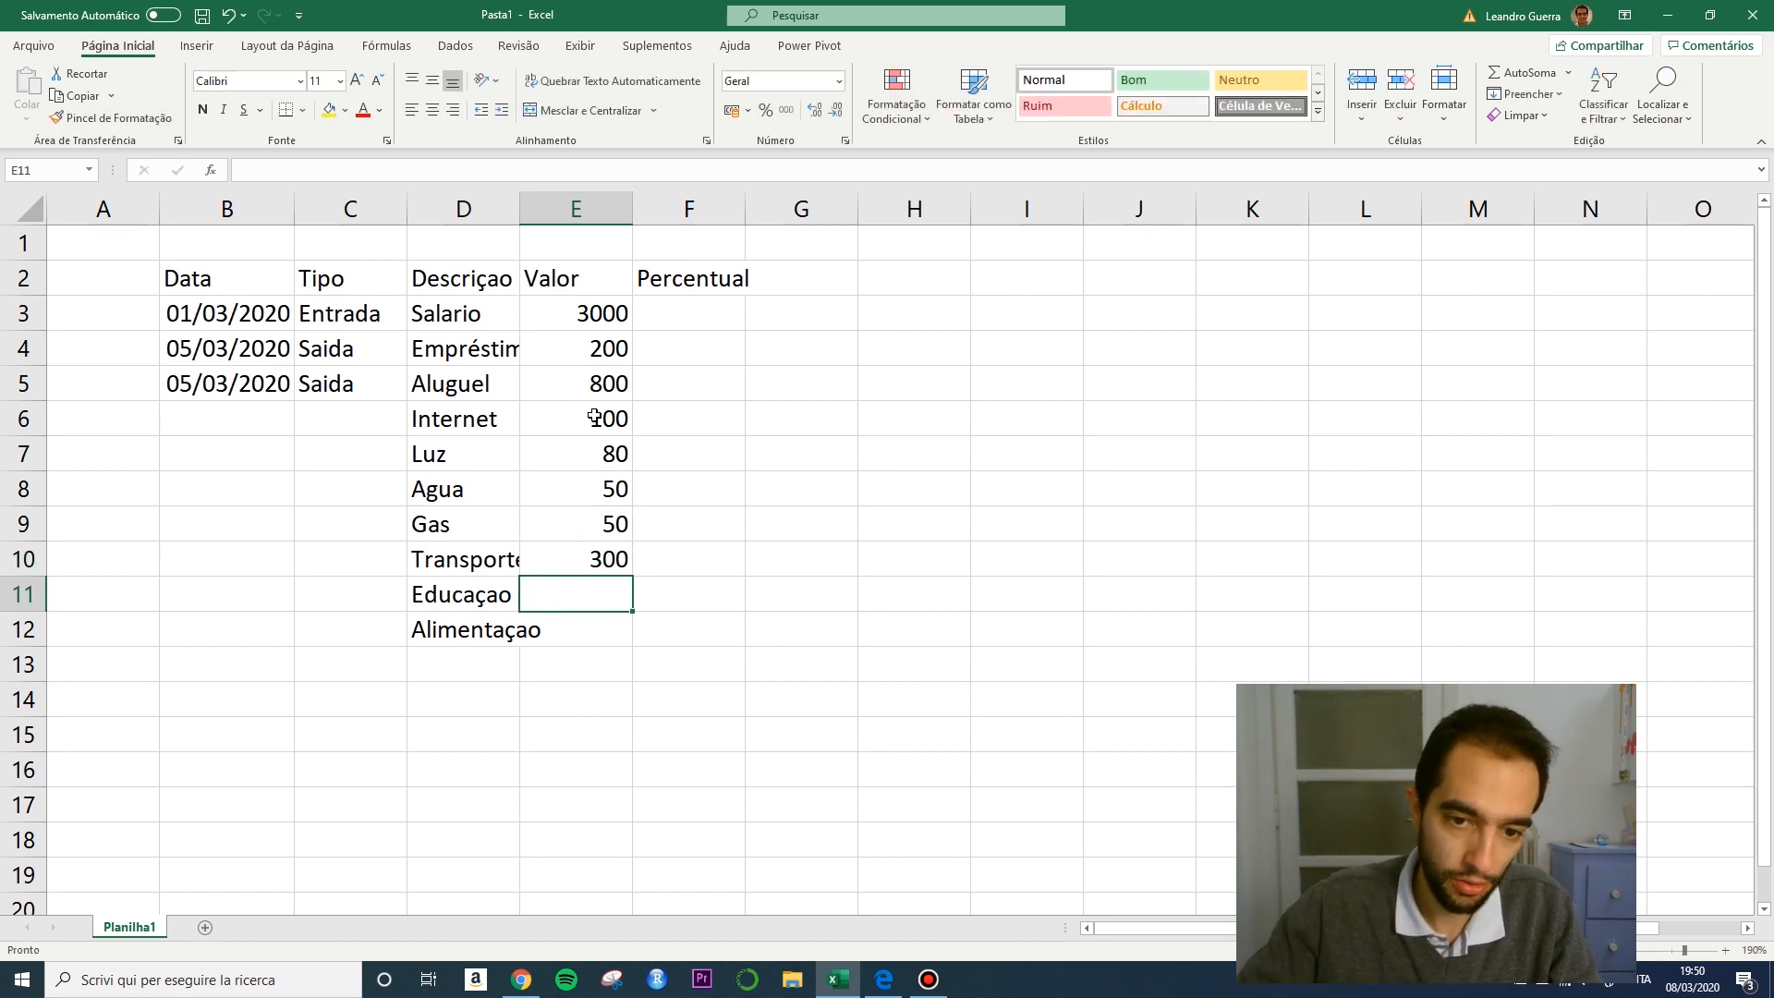
text(600)
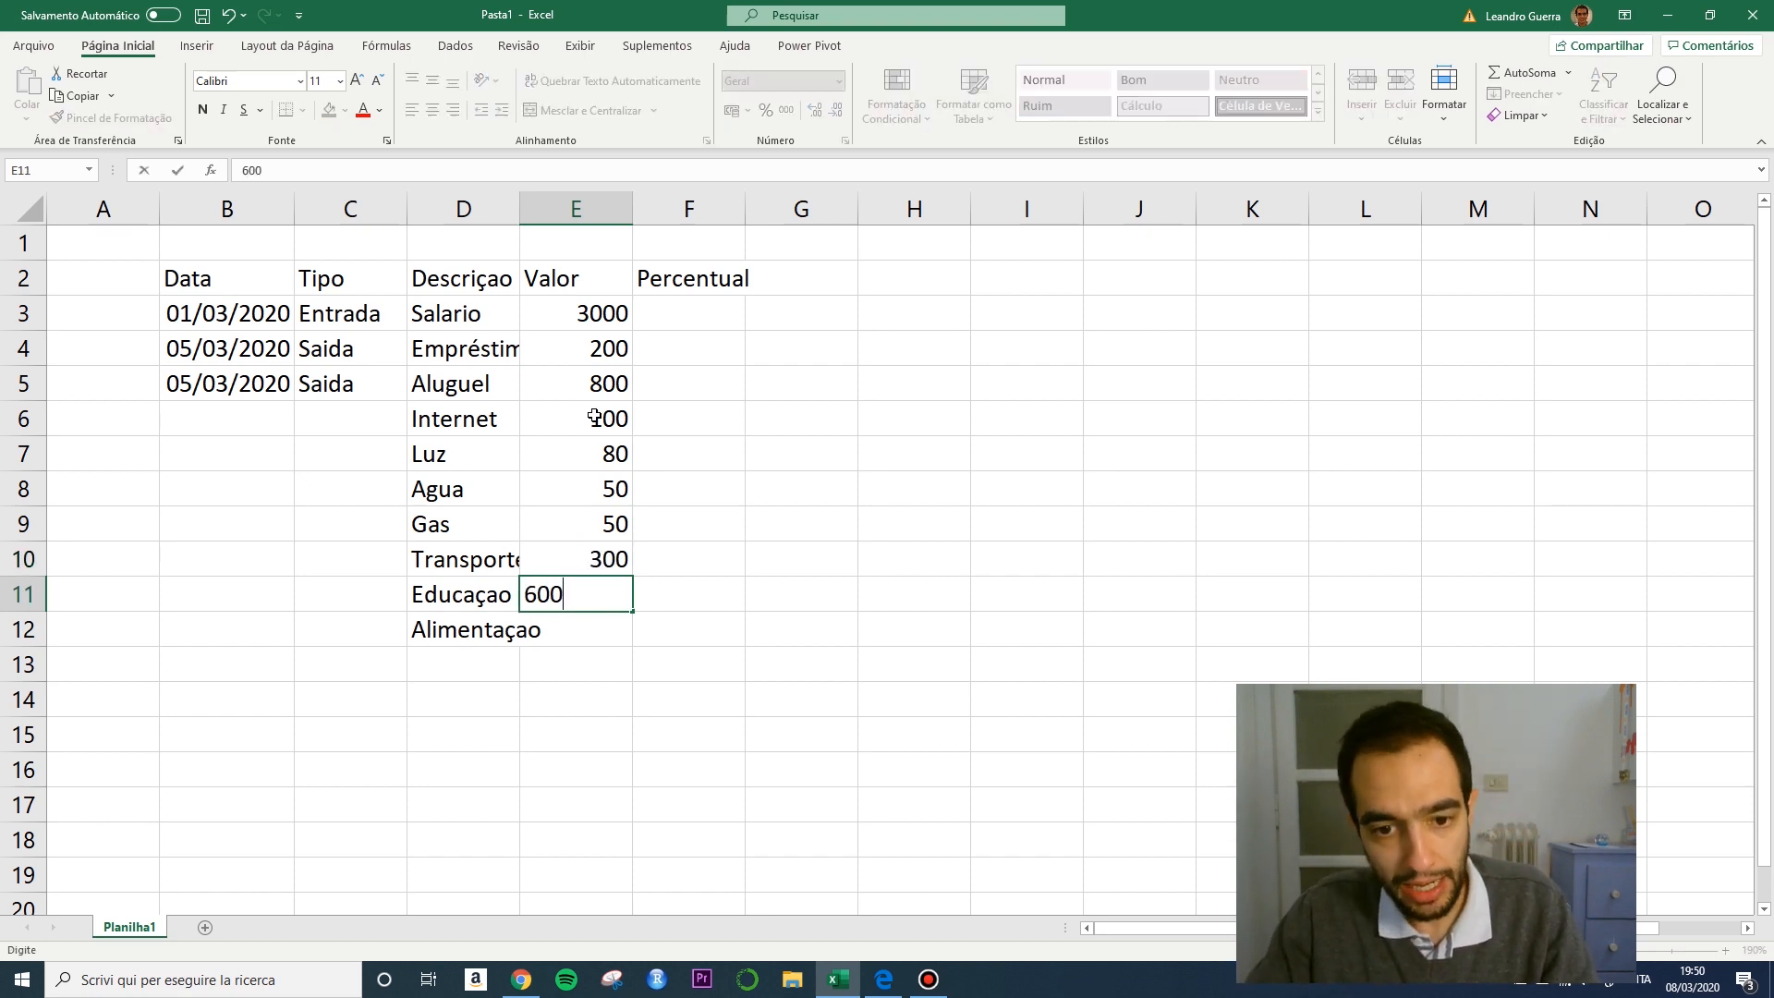
key(Return)
text(500)
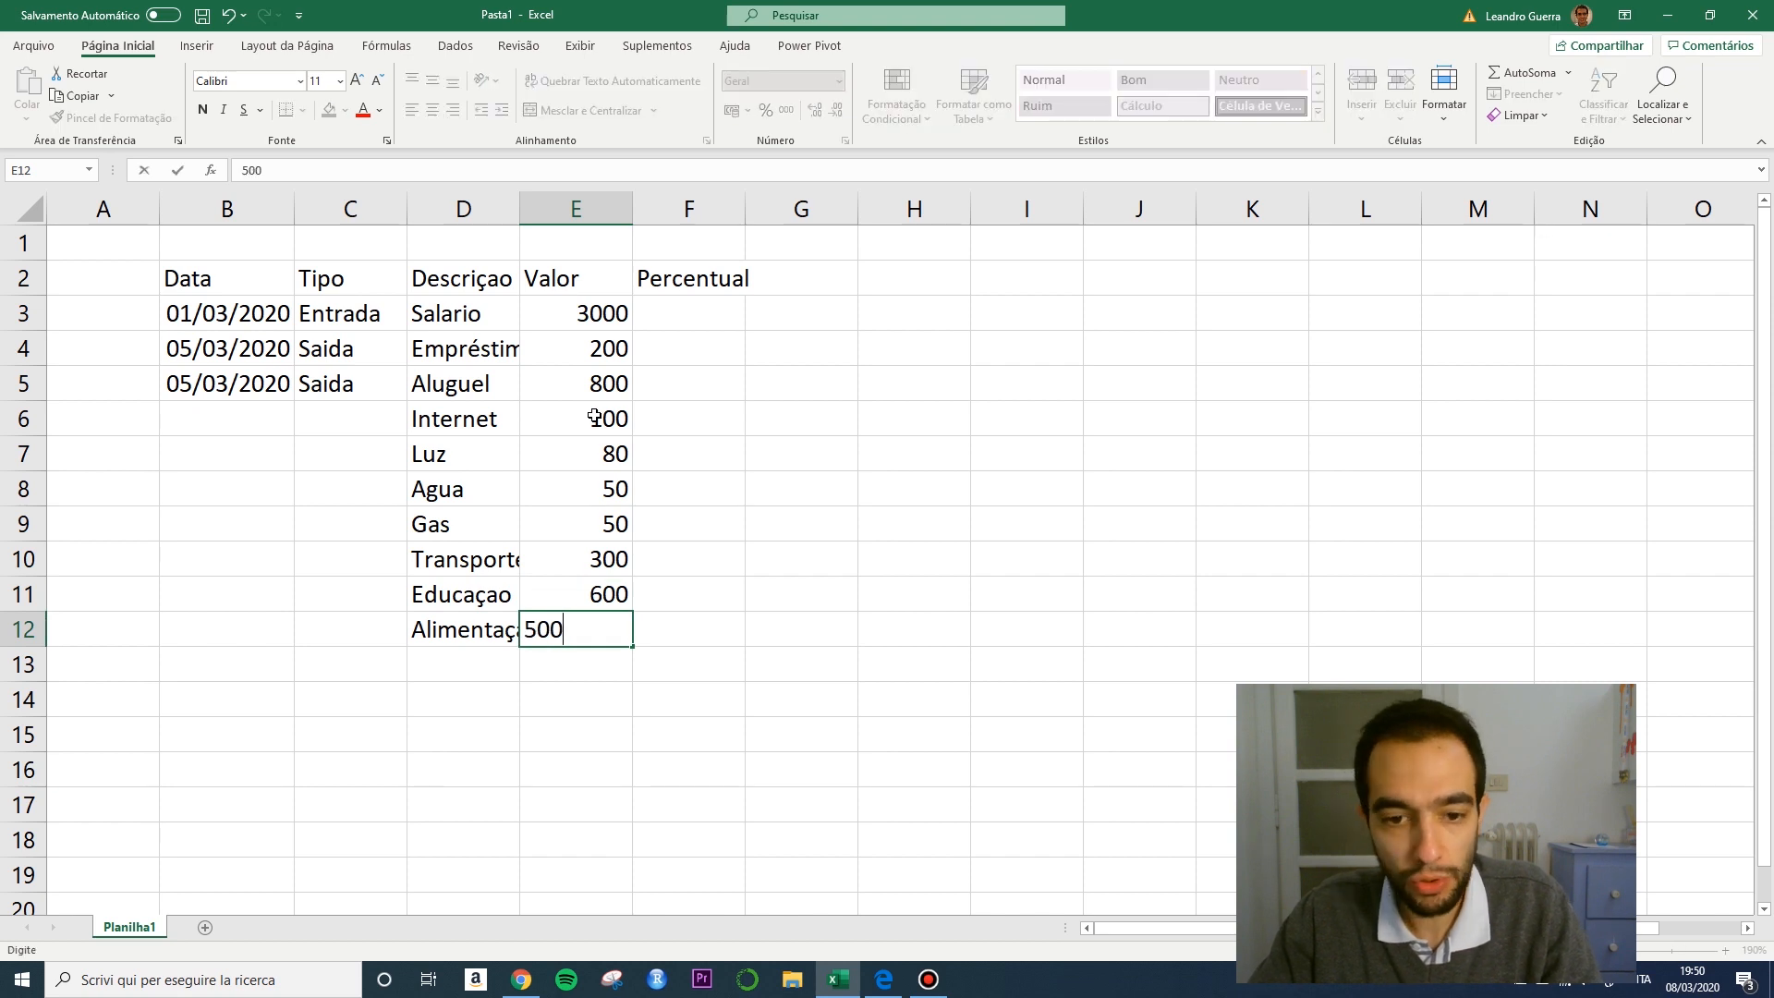
key(Return)
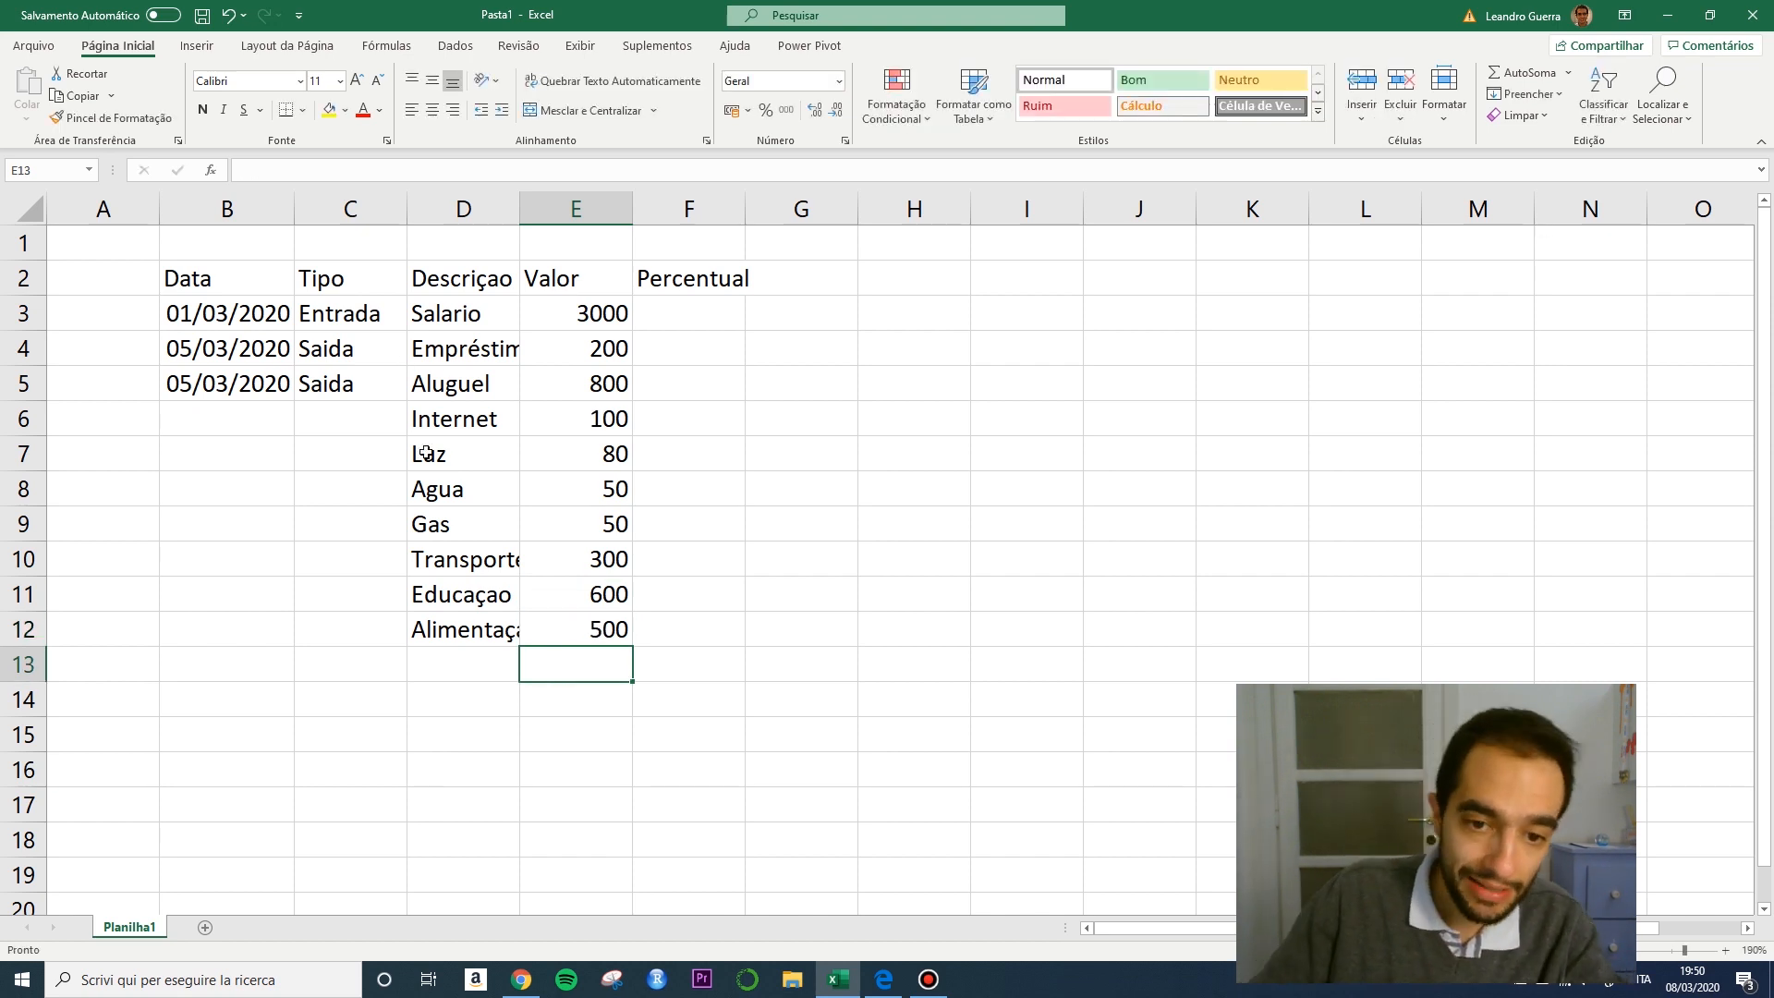
Fill the Tipo "Saida" from cell C5 down to C12.
click(346, 381)
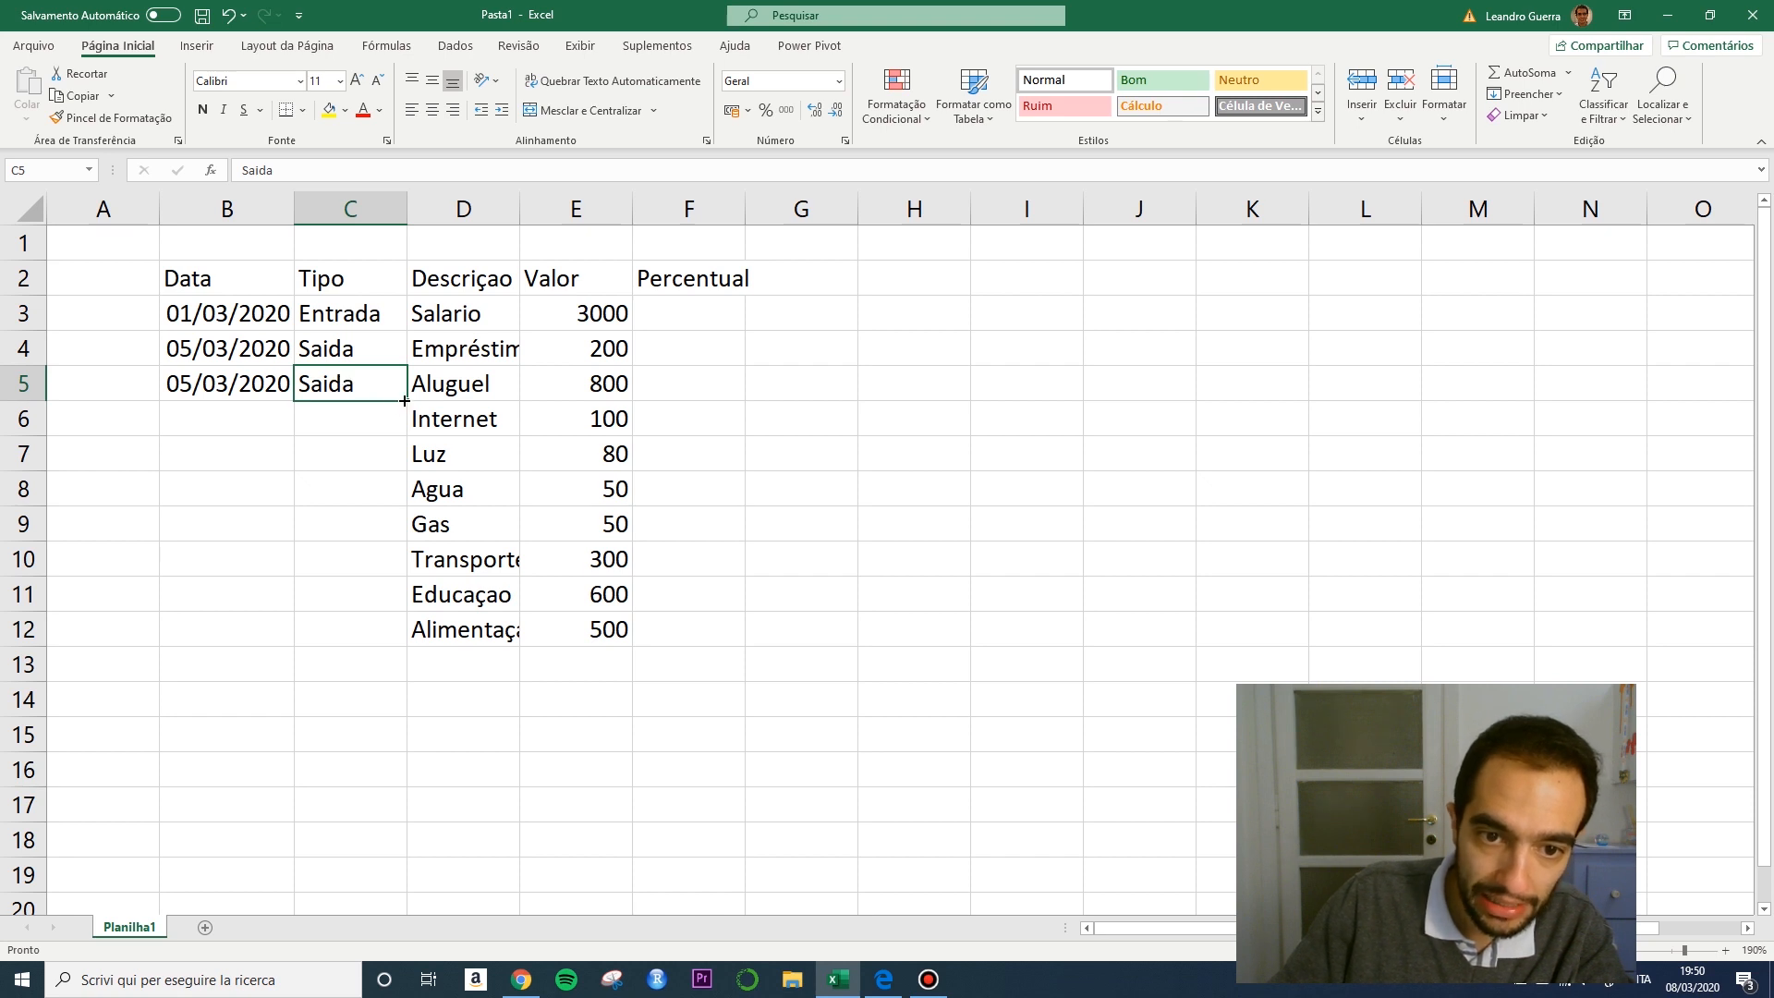
drag(405, 401, 414, 640)
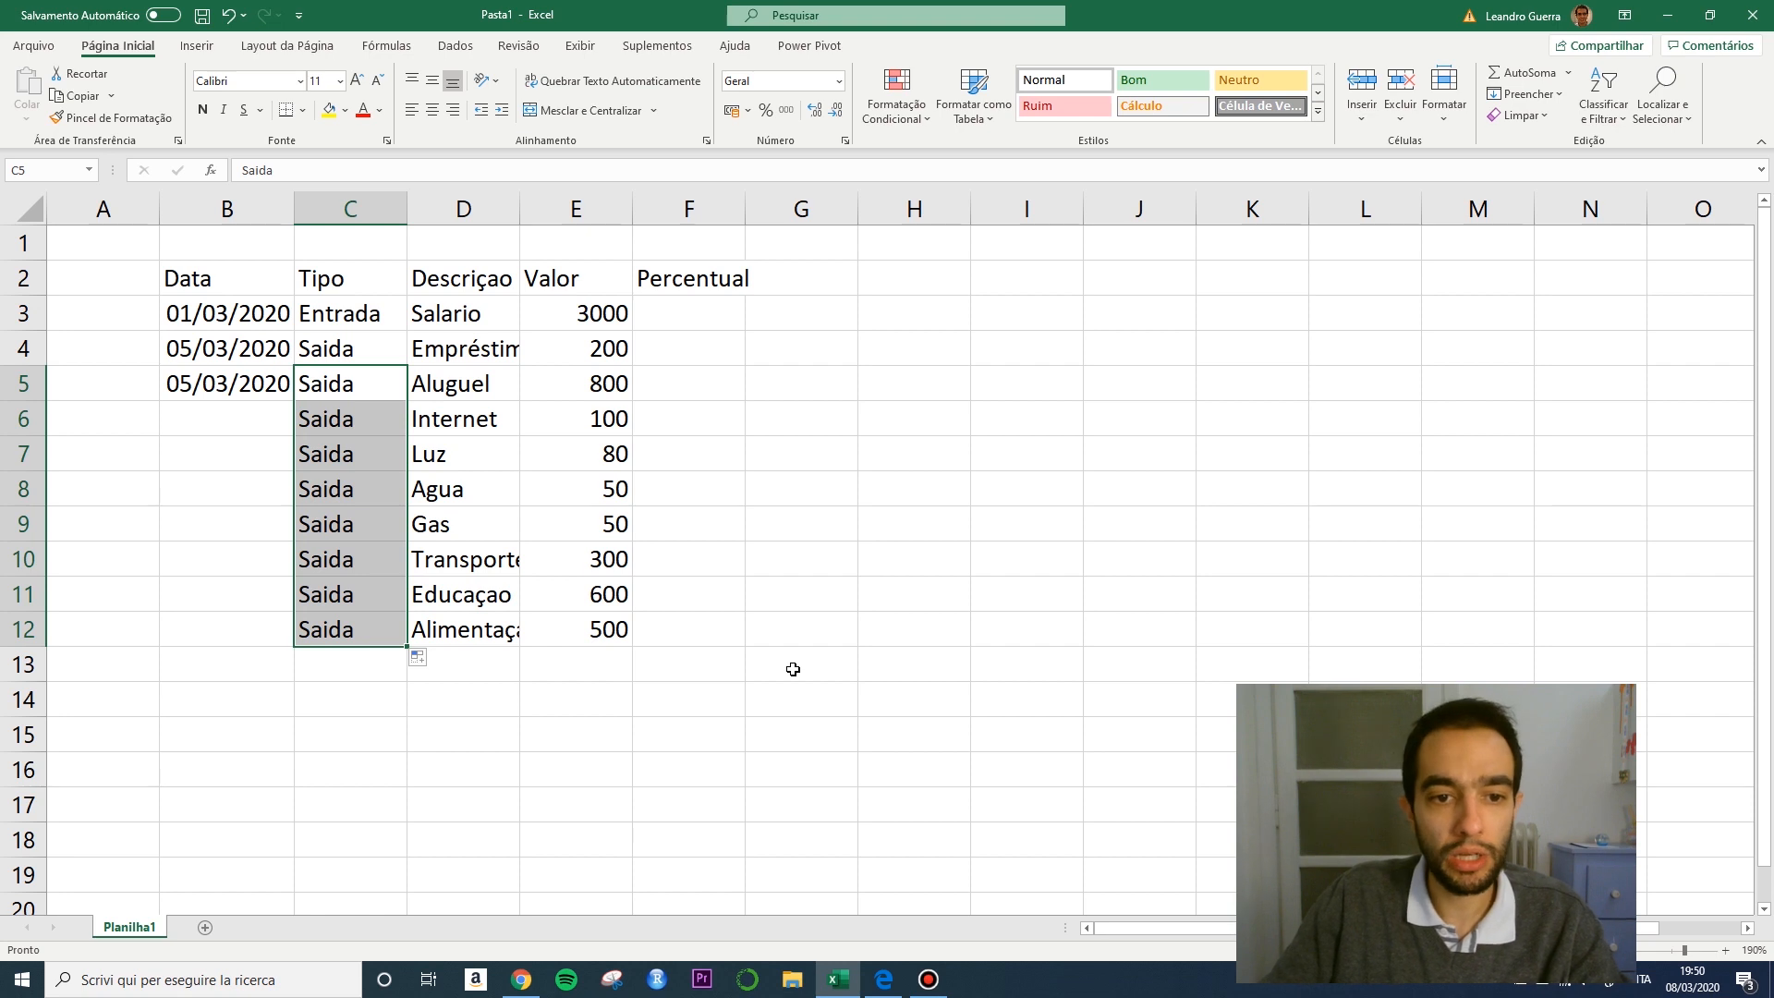
click(781, 666)
Extend the date series from cell B5 down to B6, giving the Internet record the date 06/03/2020.
click(269, 415)
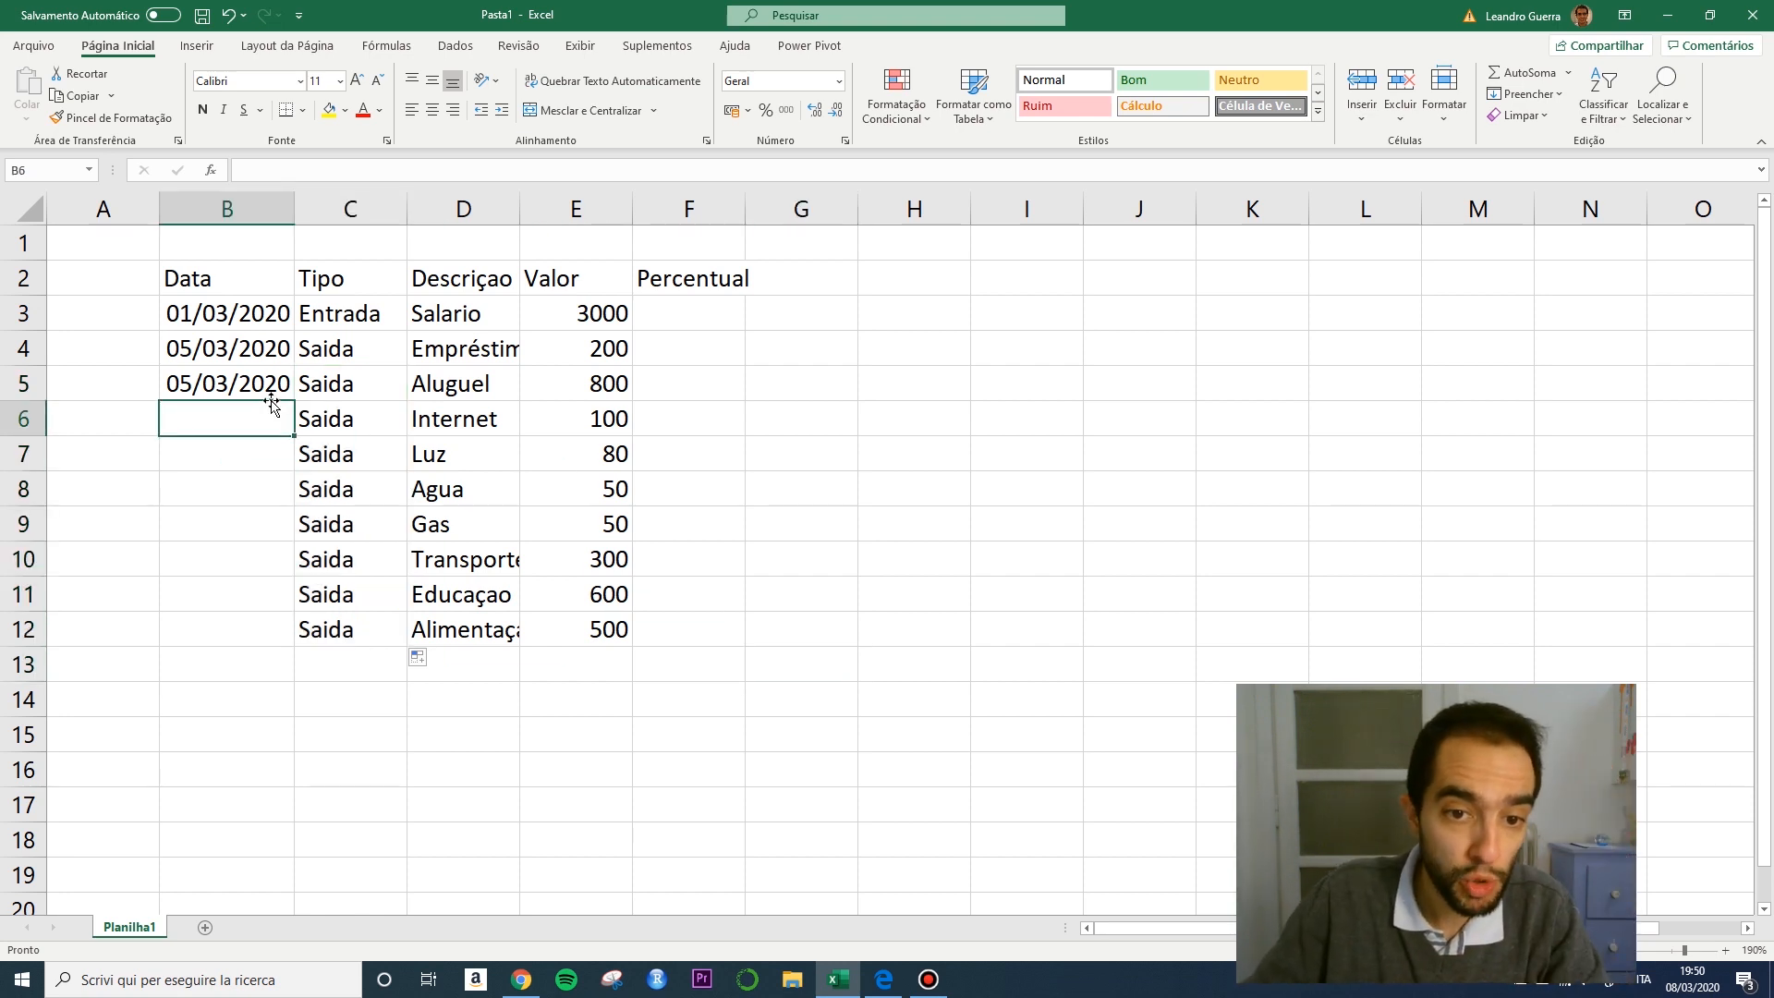
click(267, 384)
drag(295, 401, 296, 423)
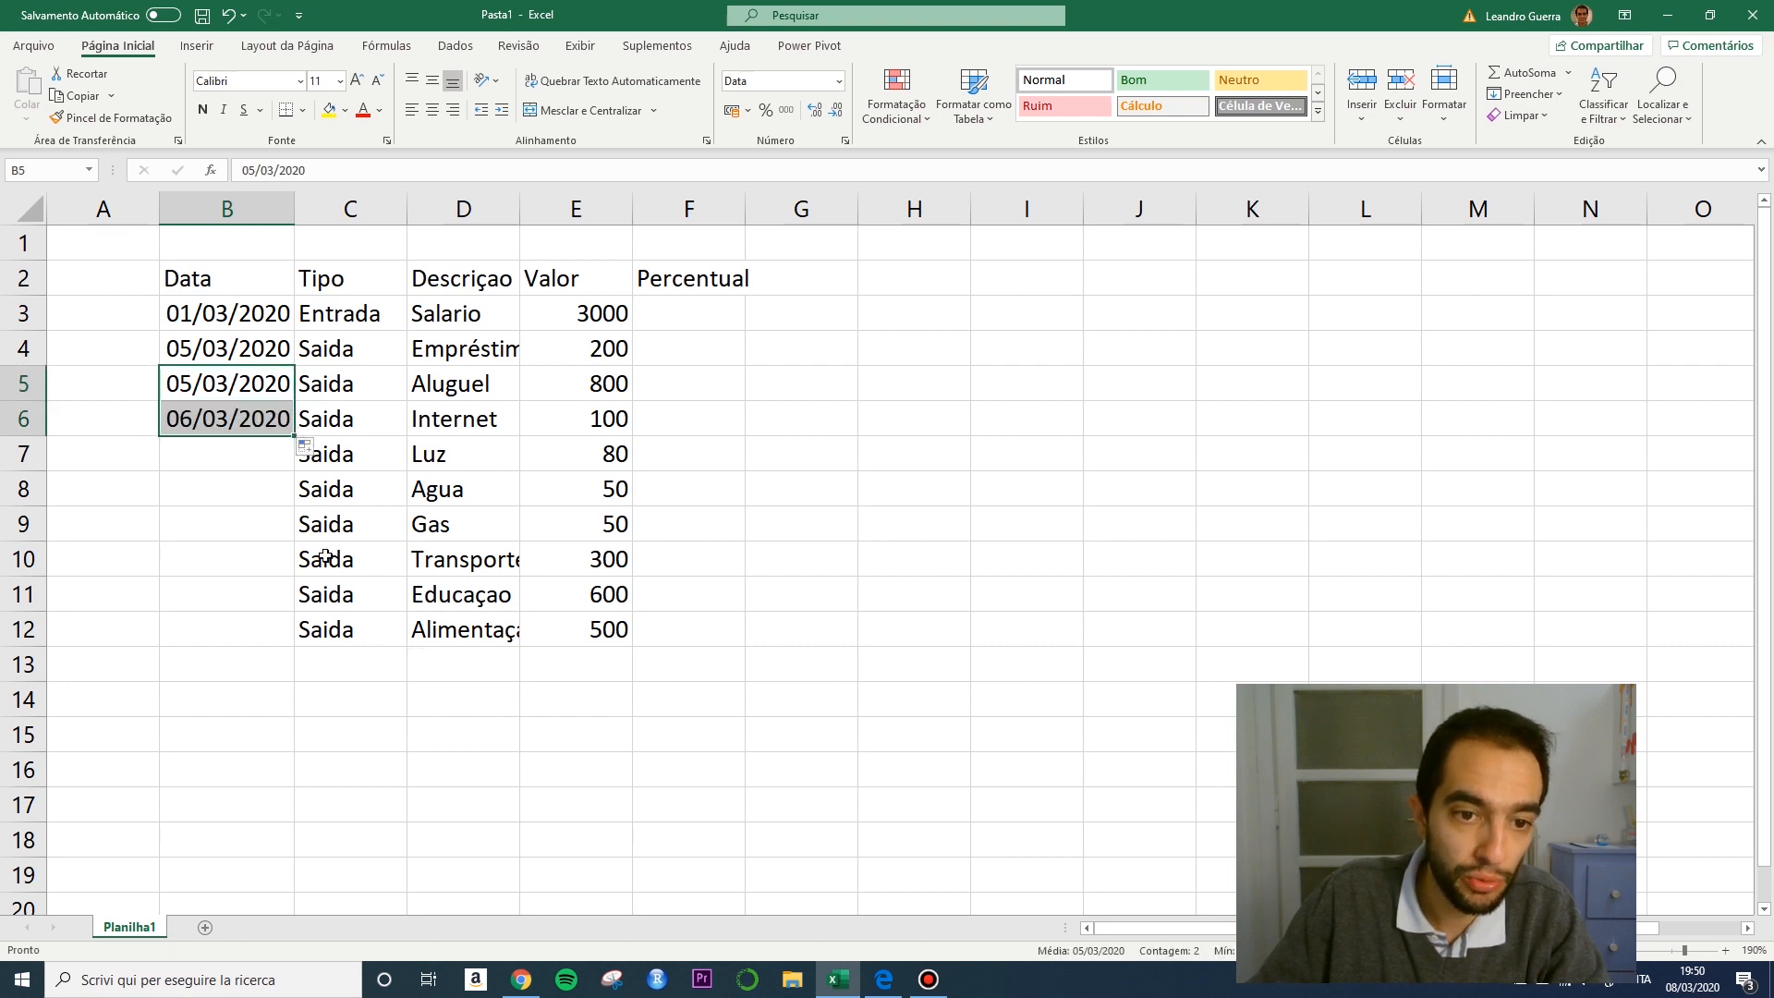
Enter the date 10/03/2020 for the Luz record in cell B7.
click(225, 454)
text(110)
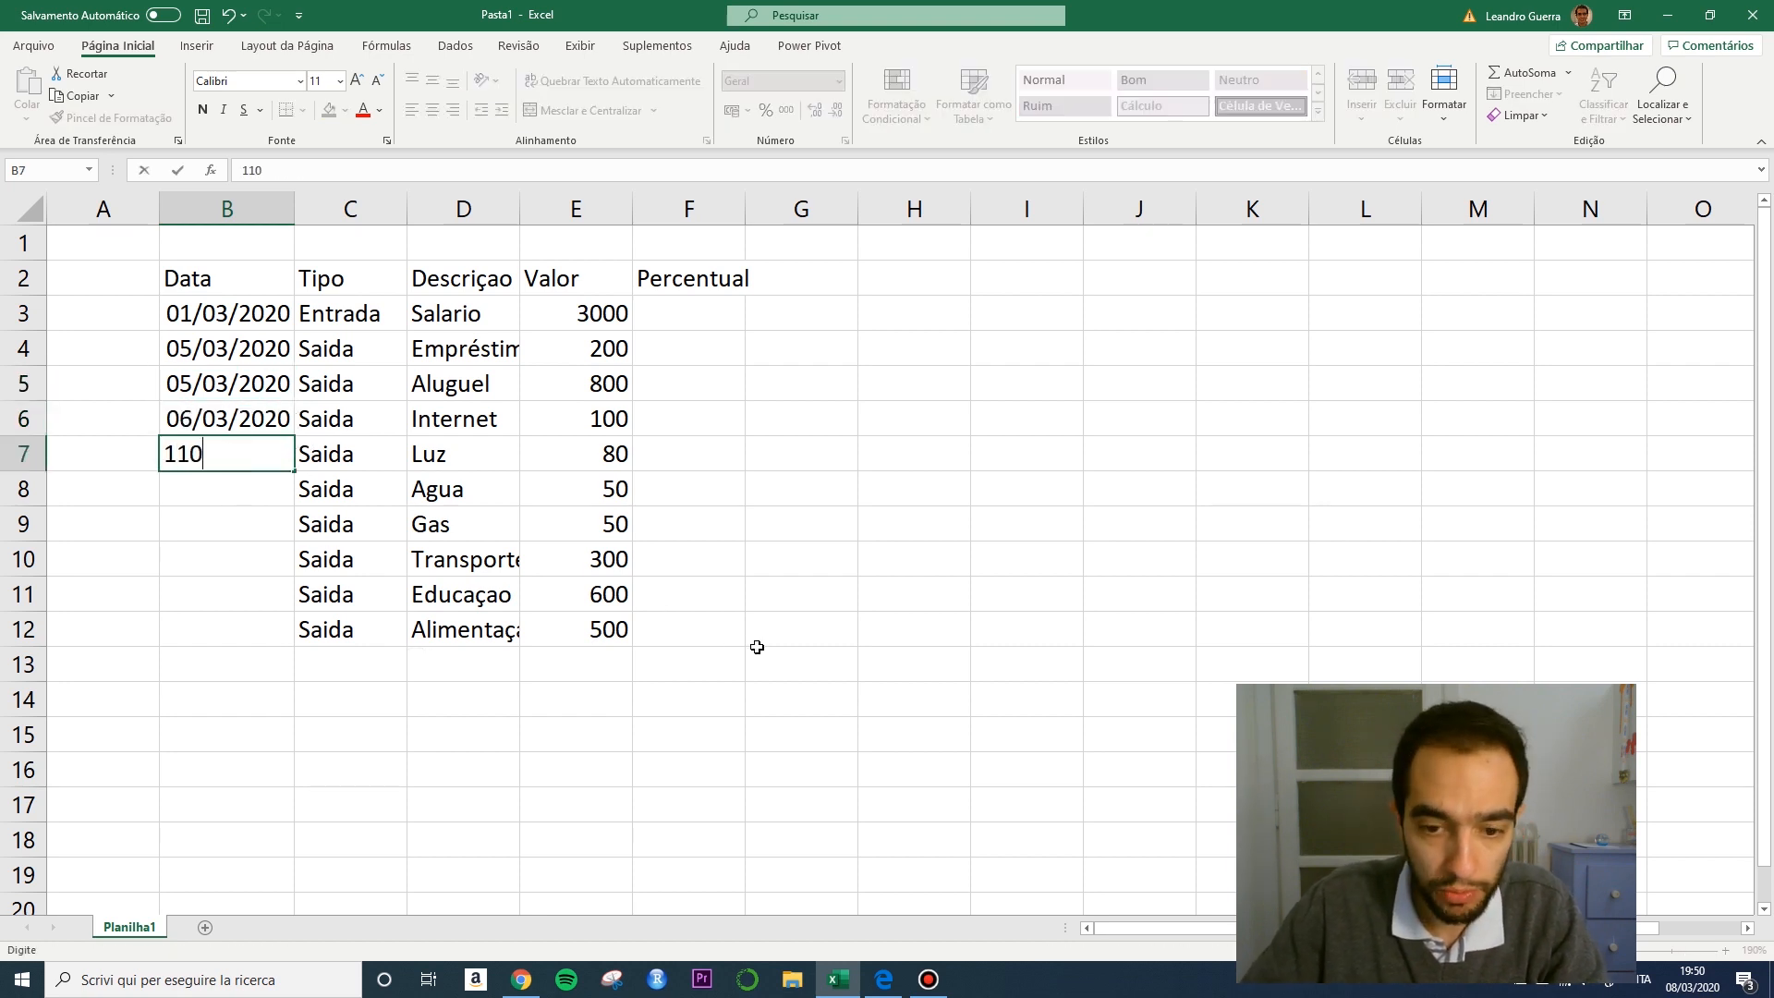
key(BackSpace)
key(BackSpace)
text(0/03)
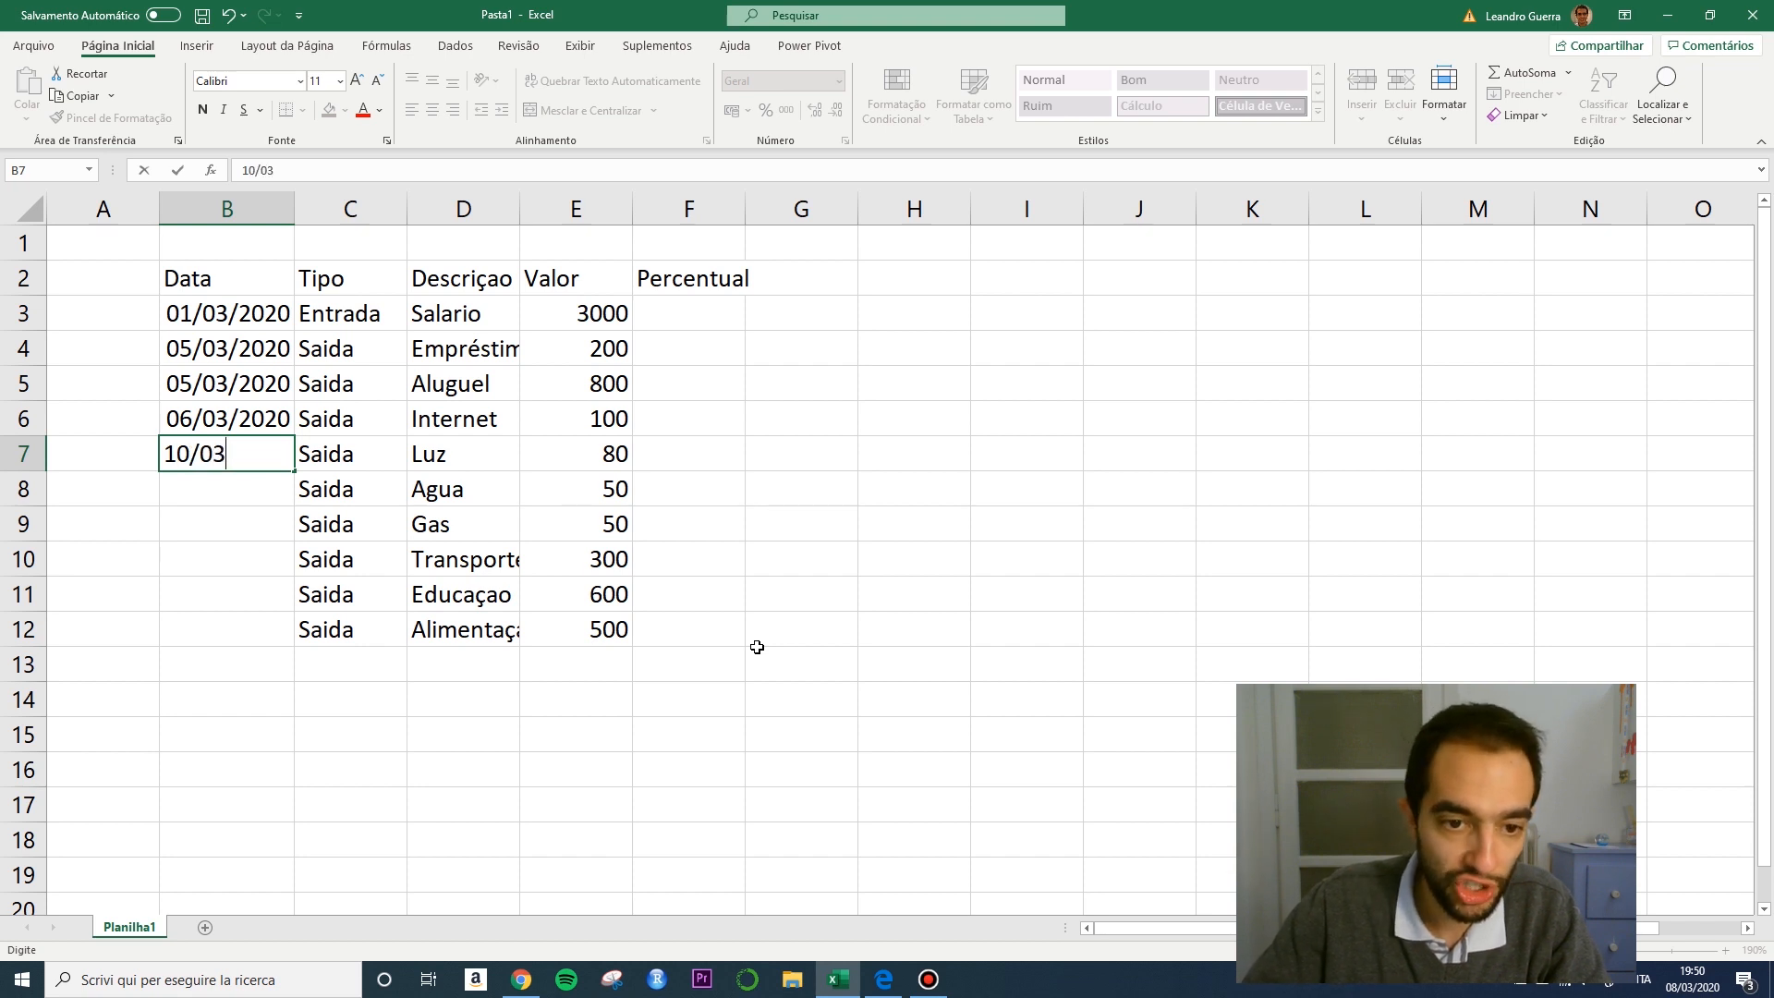
text(/2020)
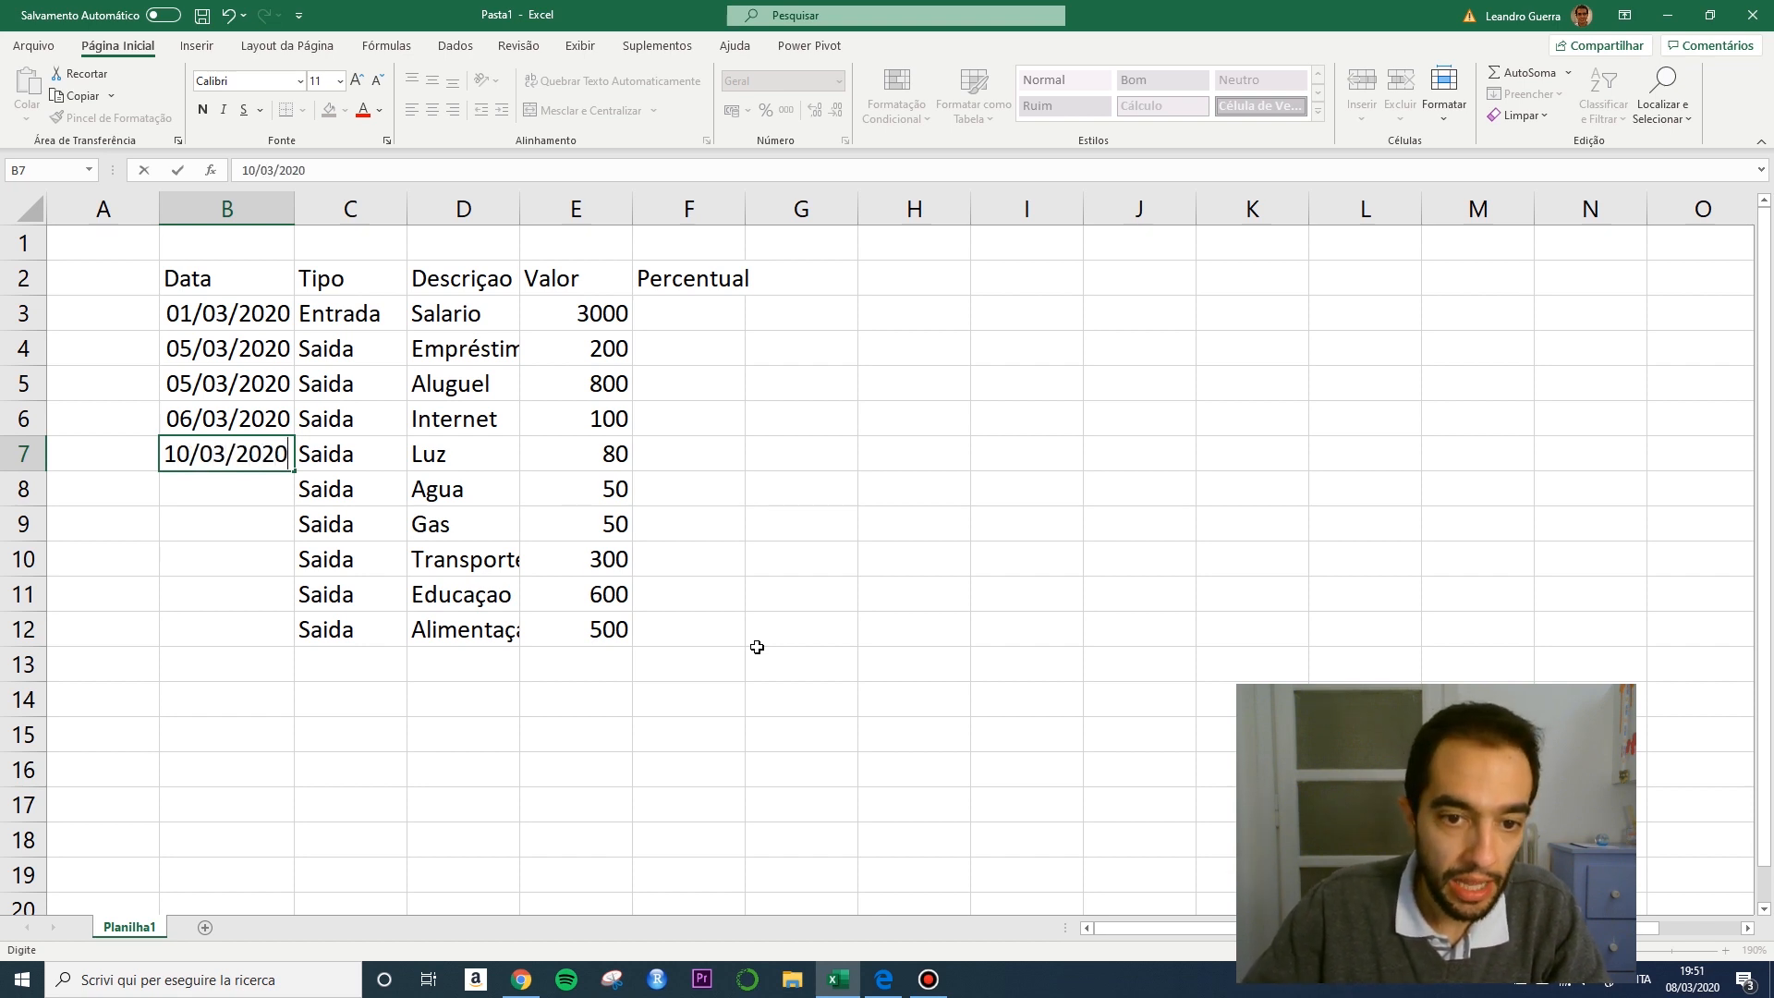
key(Return)
Enter the date 10/03/2020 for Agua in cell B8 and copy it to B9 for Gas.
text(1)
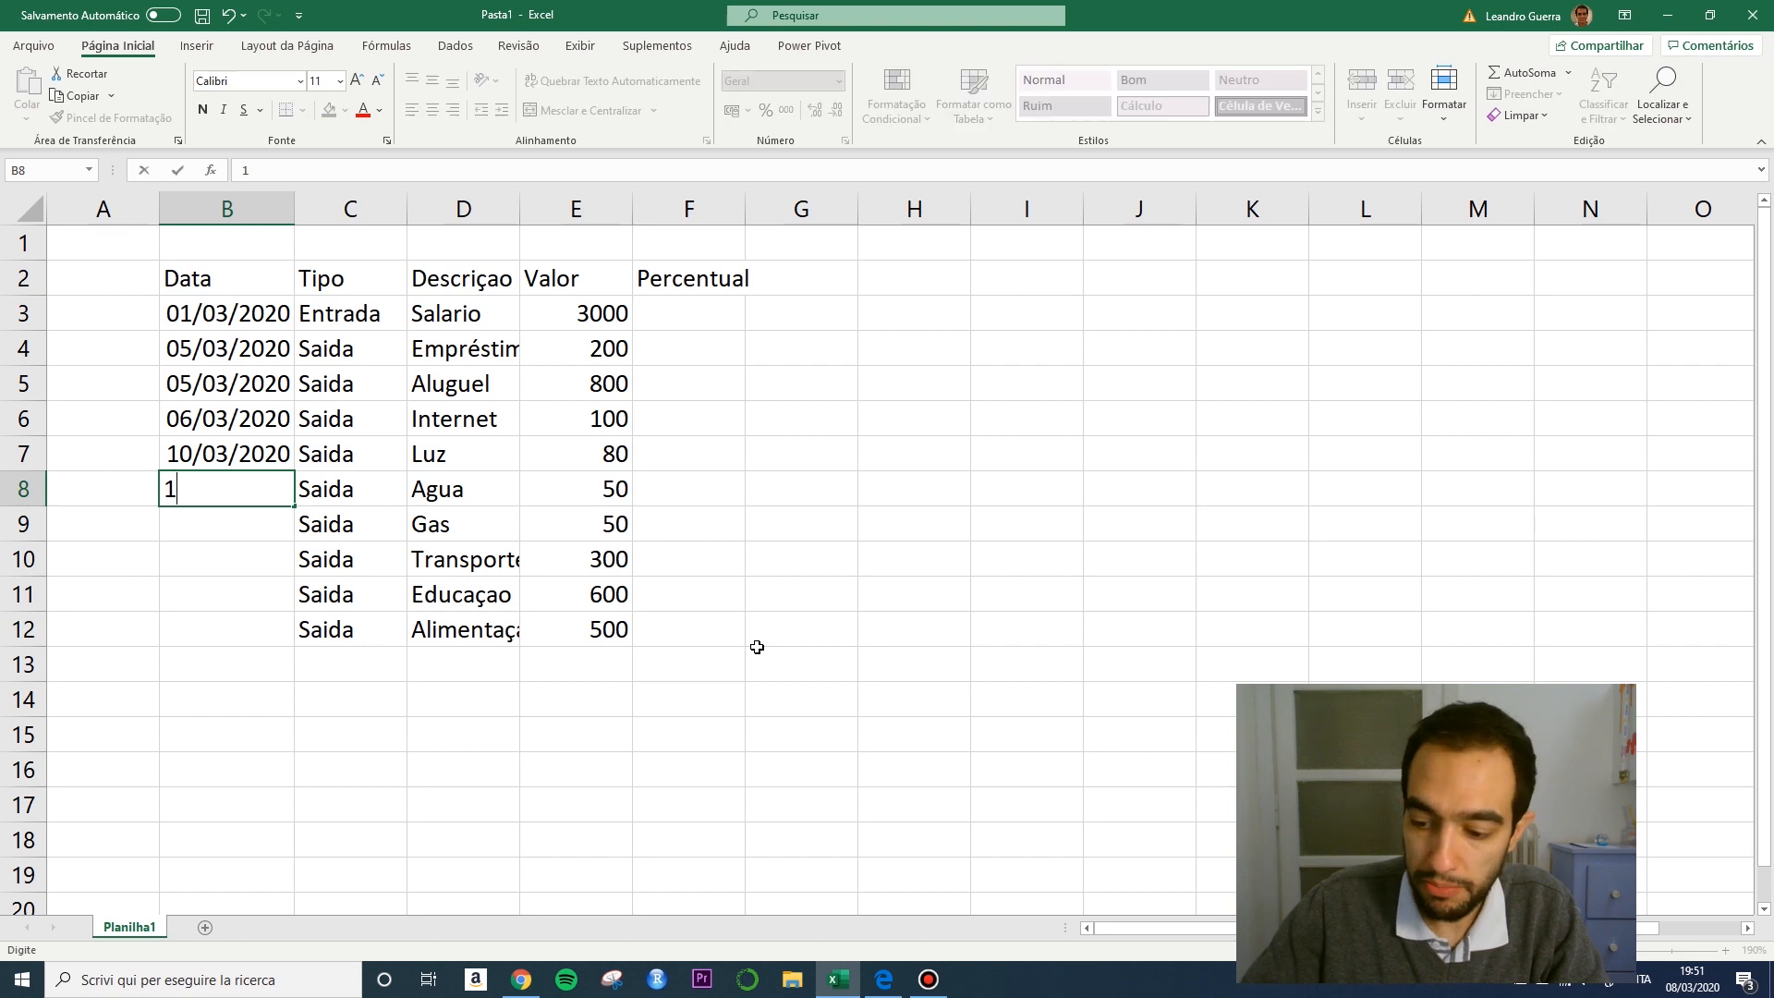
text(0/03/2020)
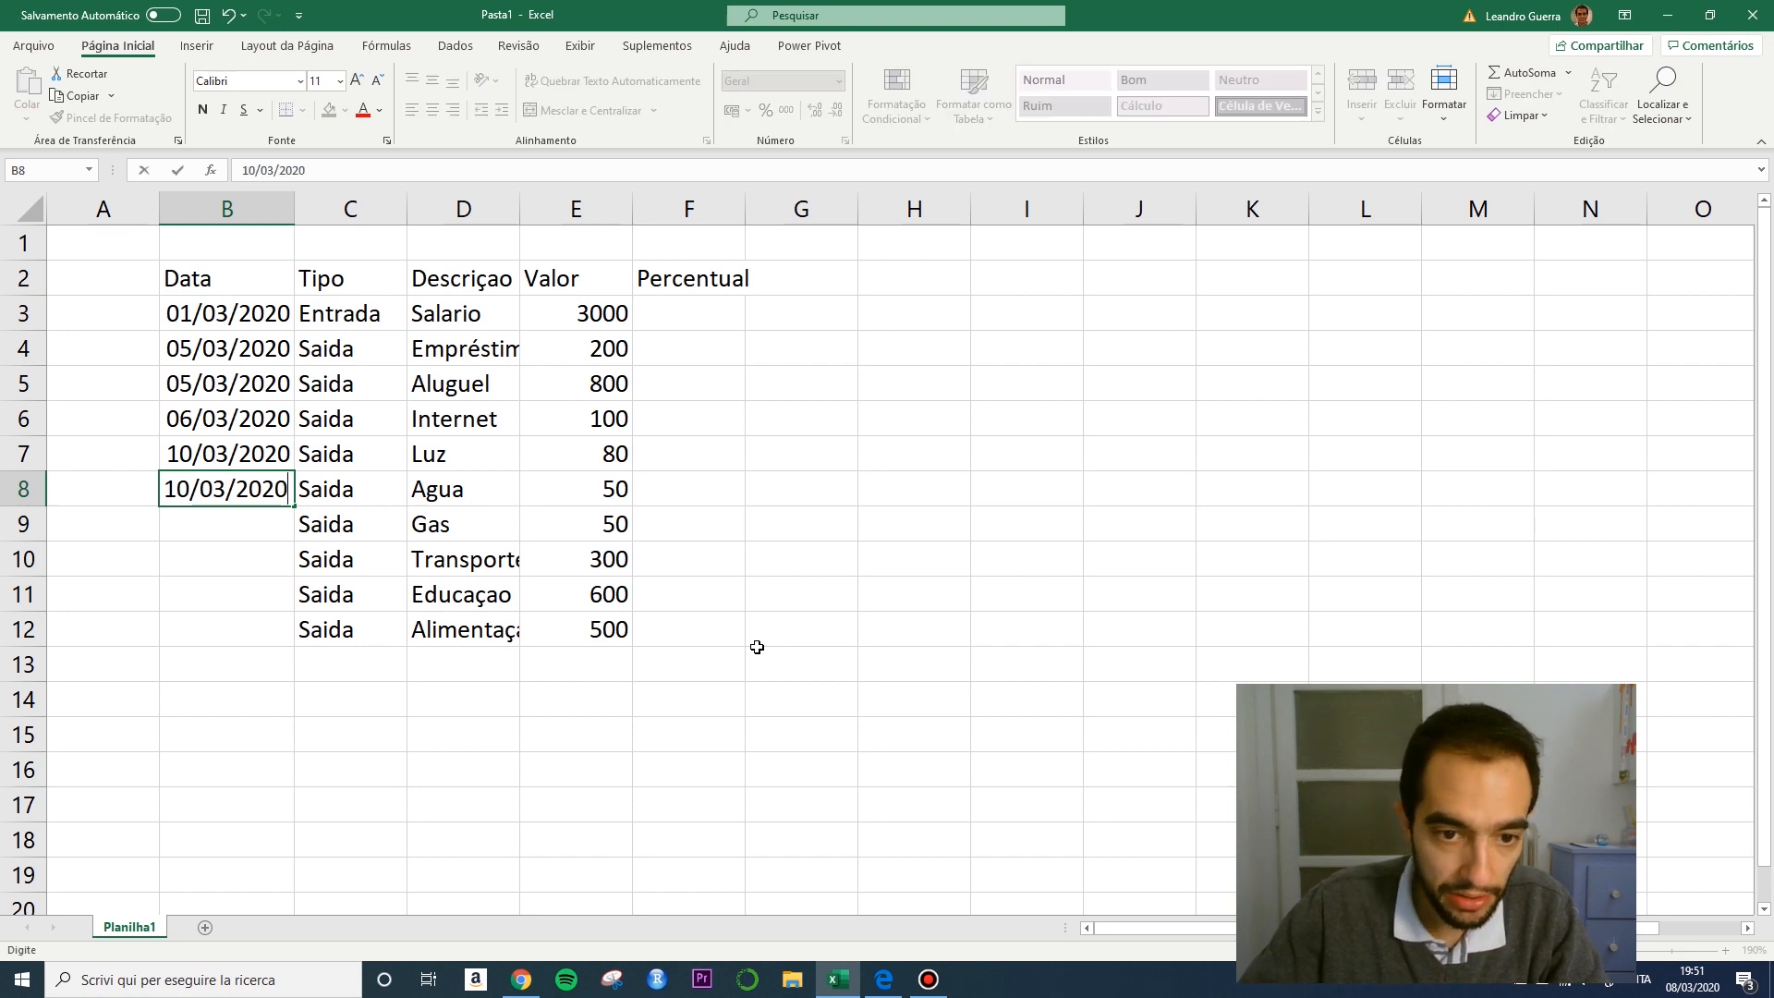
key(Return)
key(Up)
key(ctrl+c)
key(Down)
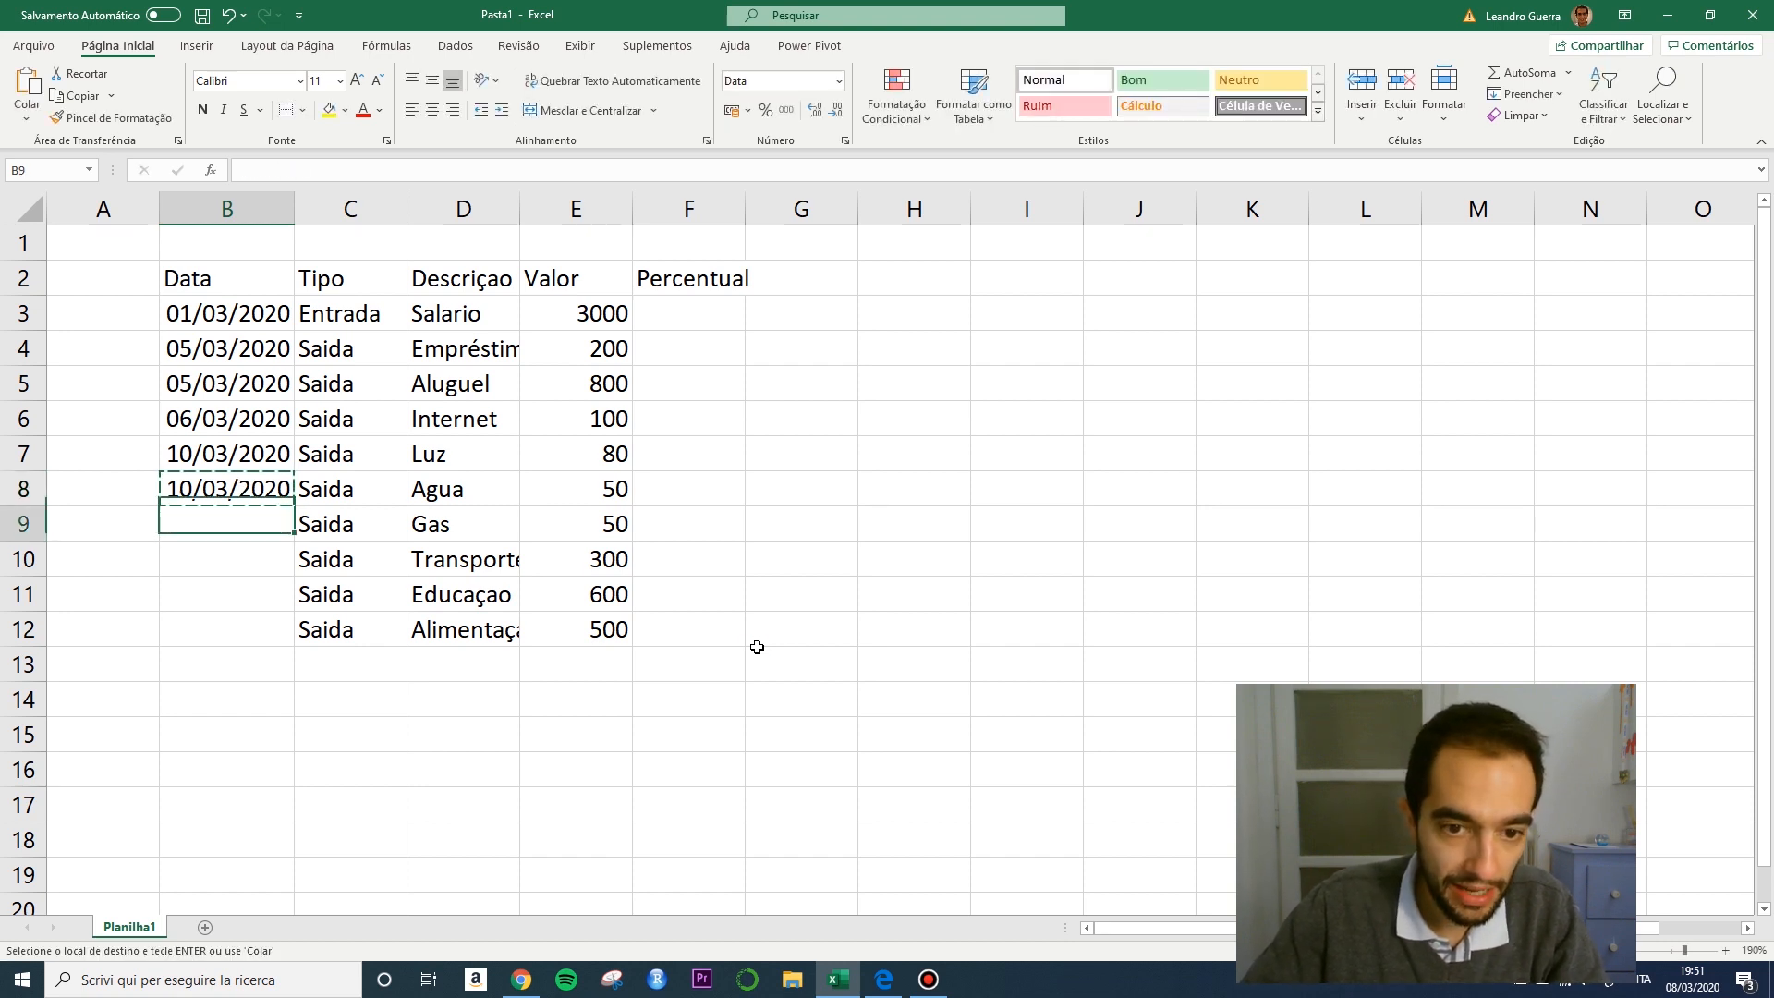
key(ctrl+v)
key(Return)
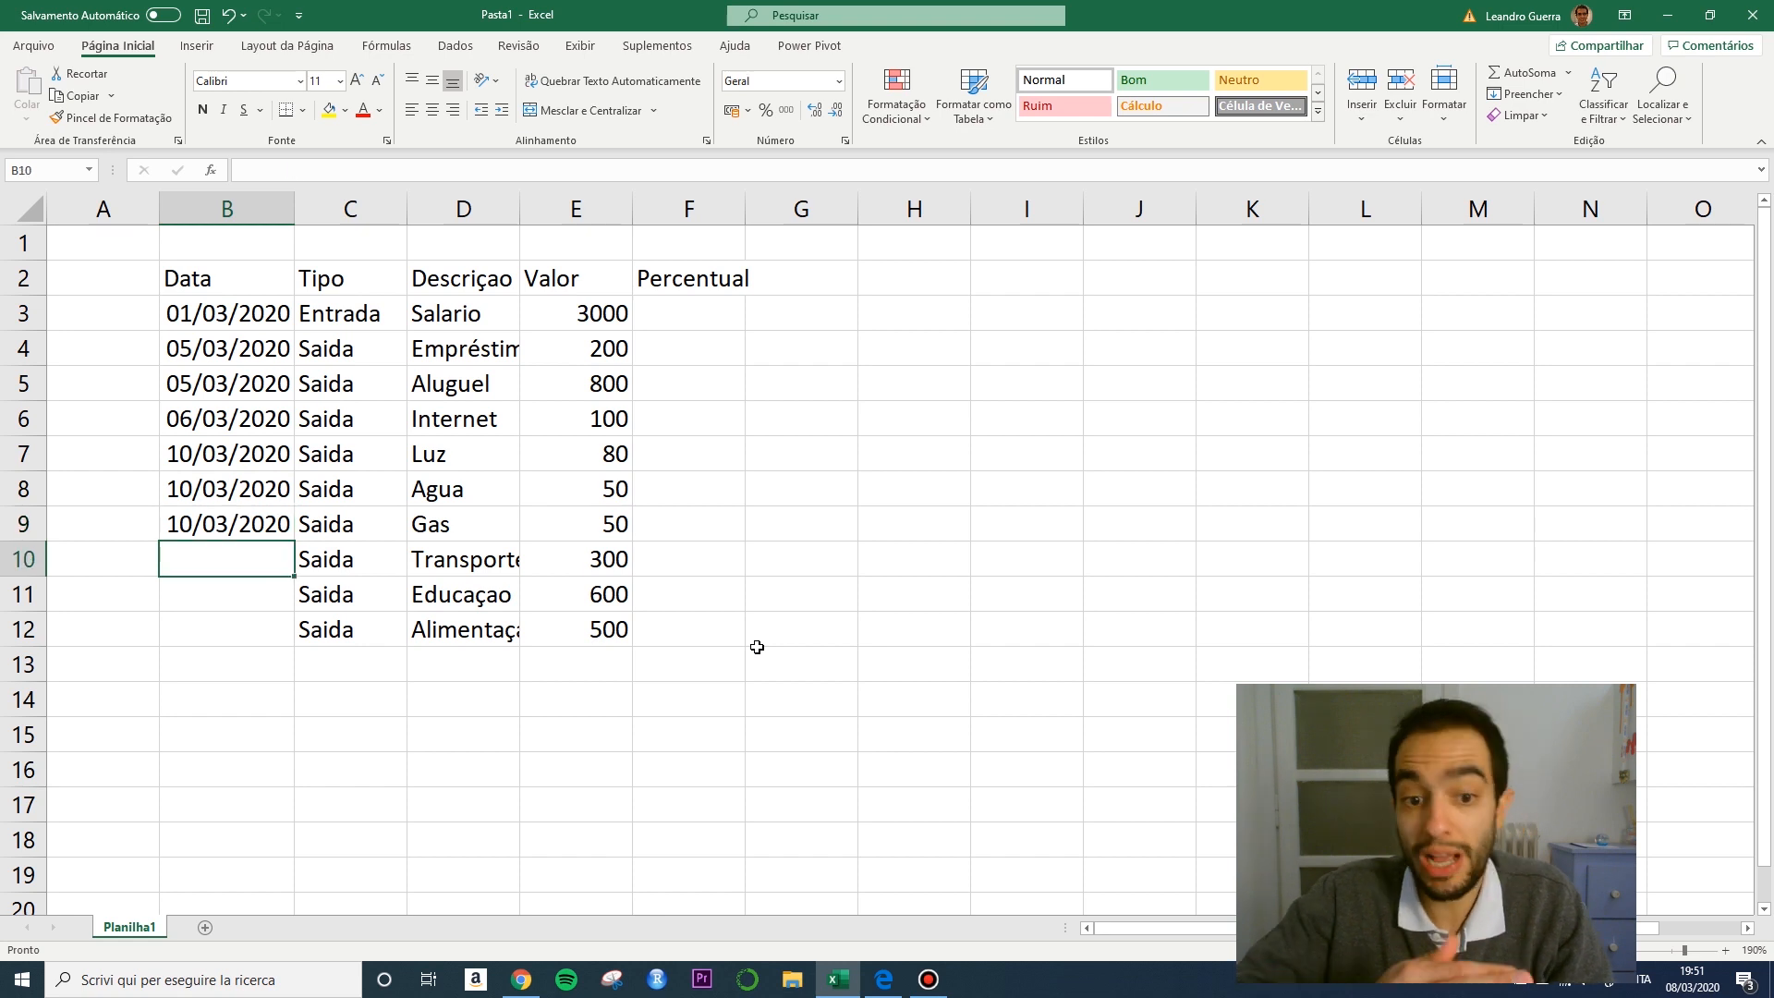
Enter the date 30/03/2020 for the Transporte record in cell B10.
text(30)
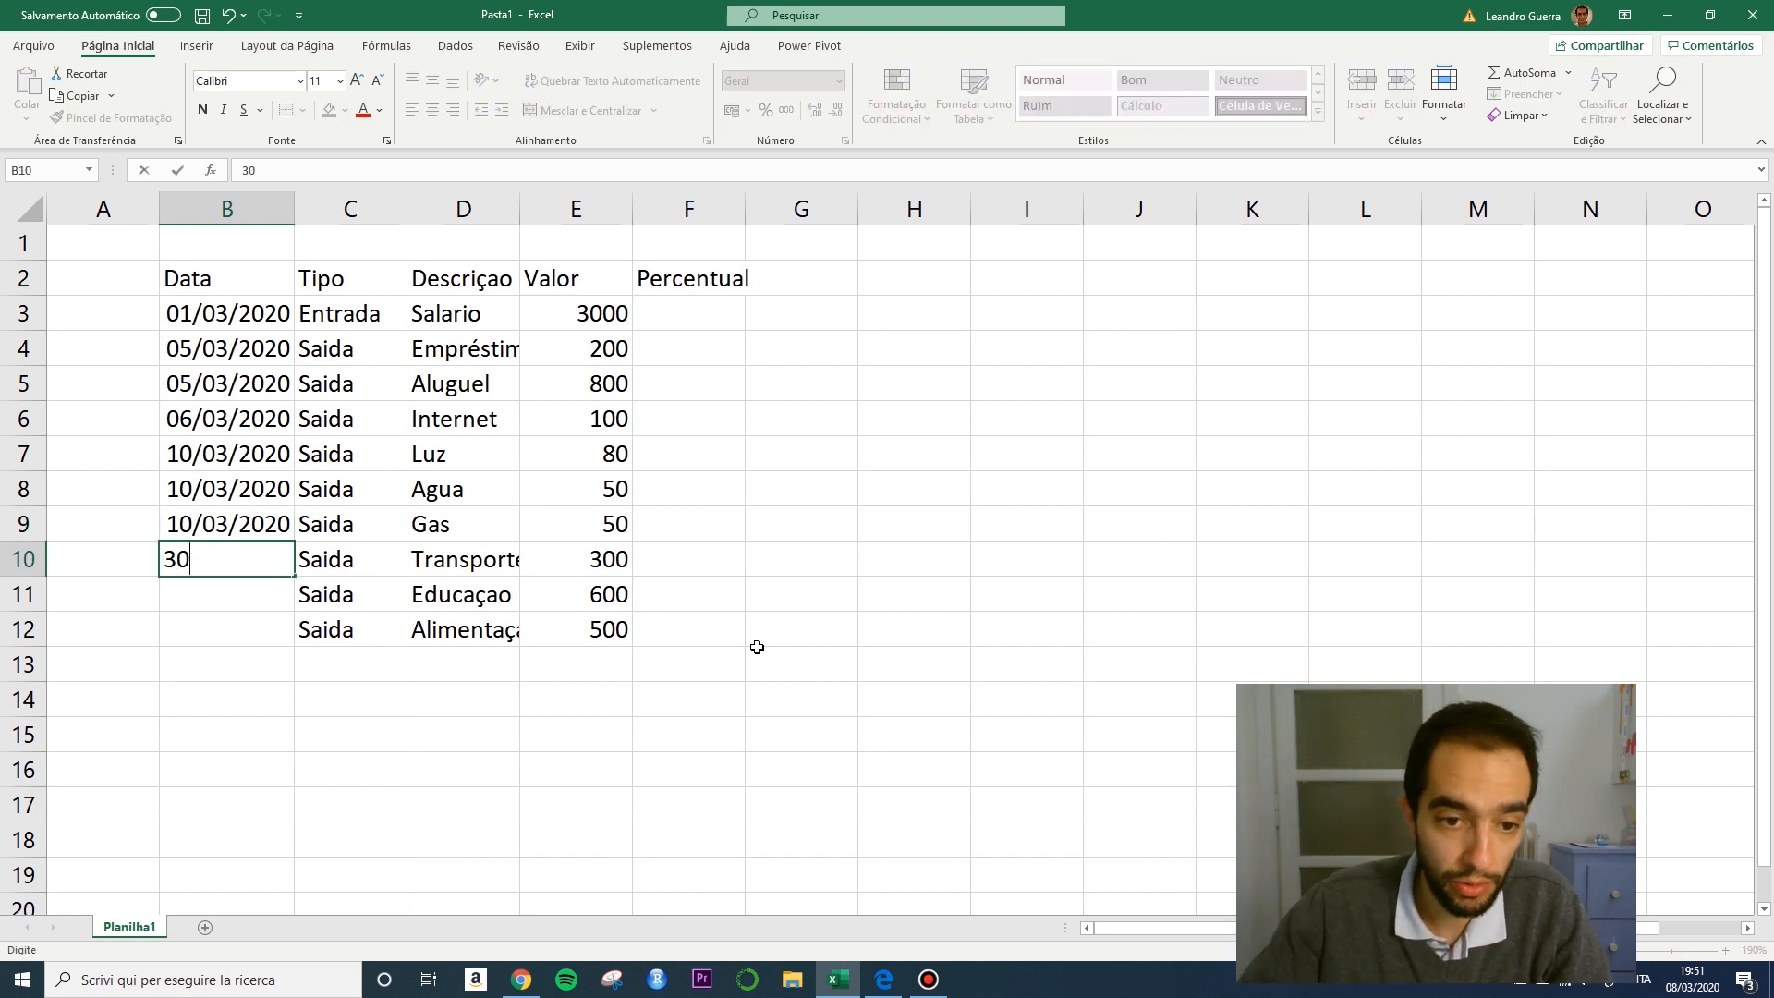
text(/03)
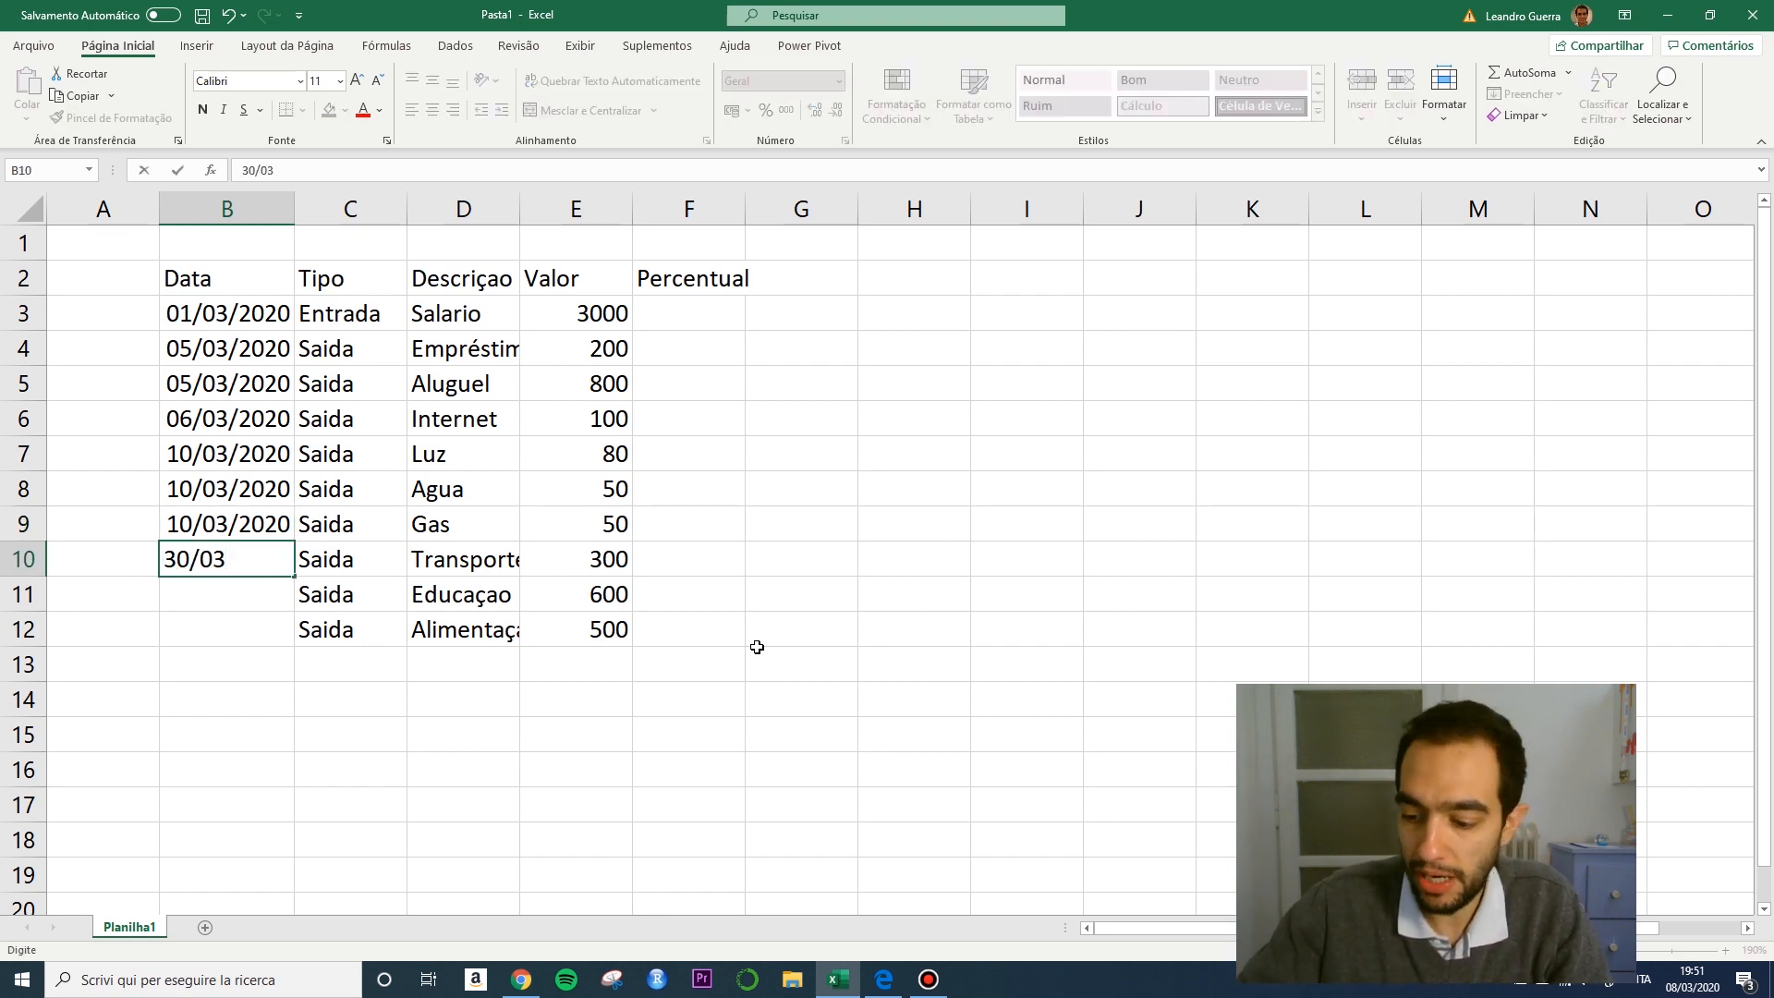
text(/2020)
key(Return)
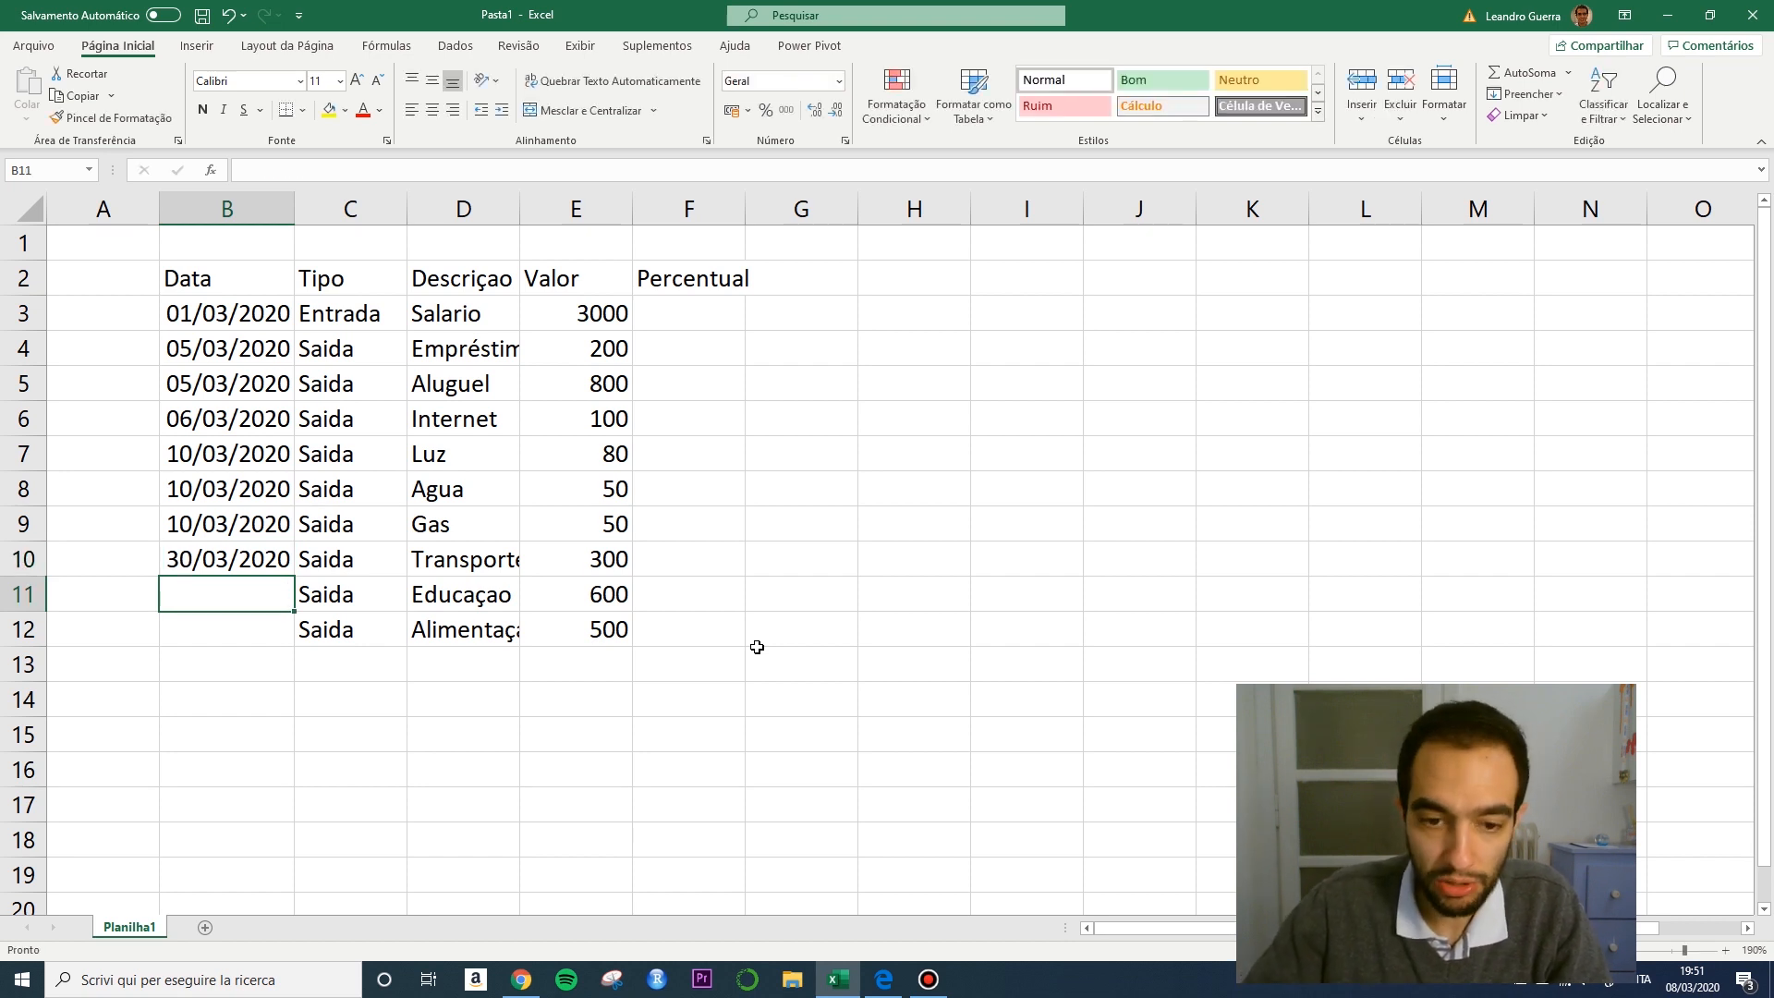
Enter the date 31/03/2020 for the Educaçao record in B11 and the Alimentaçao record in B12.
text(31/03/2)
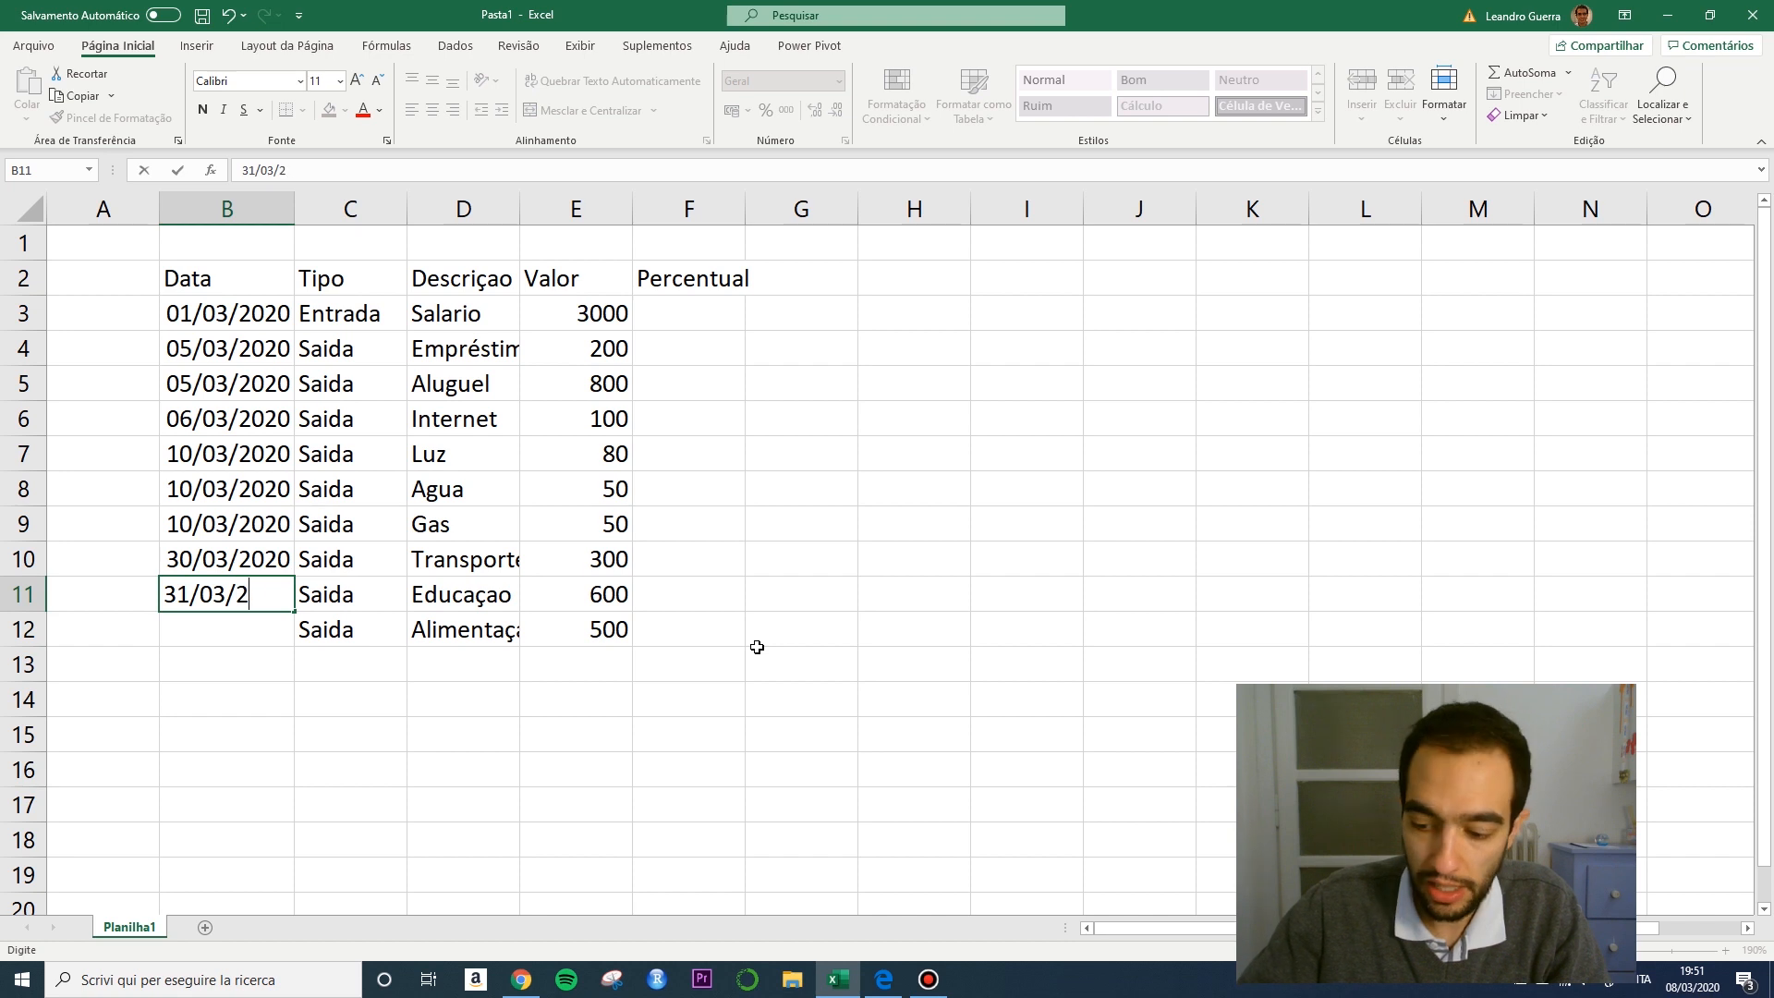
text(020)
key(Return)
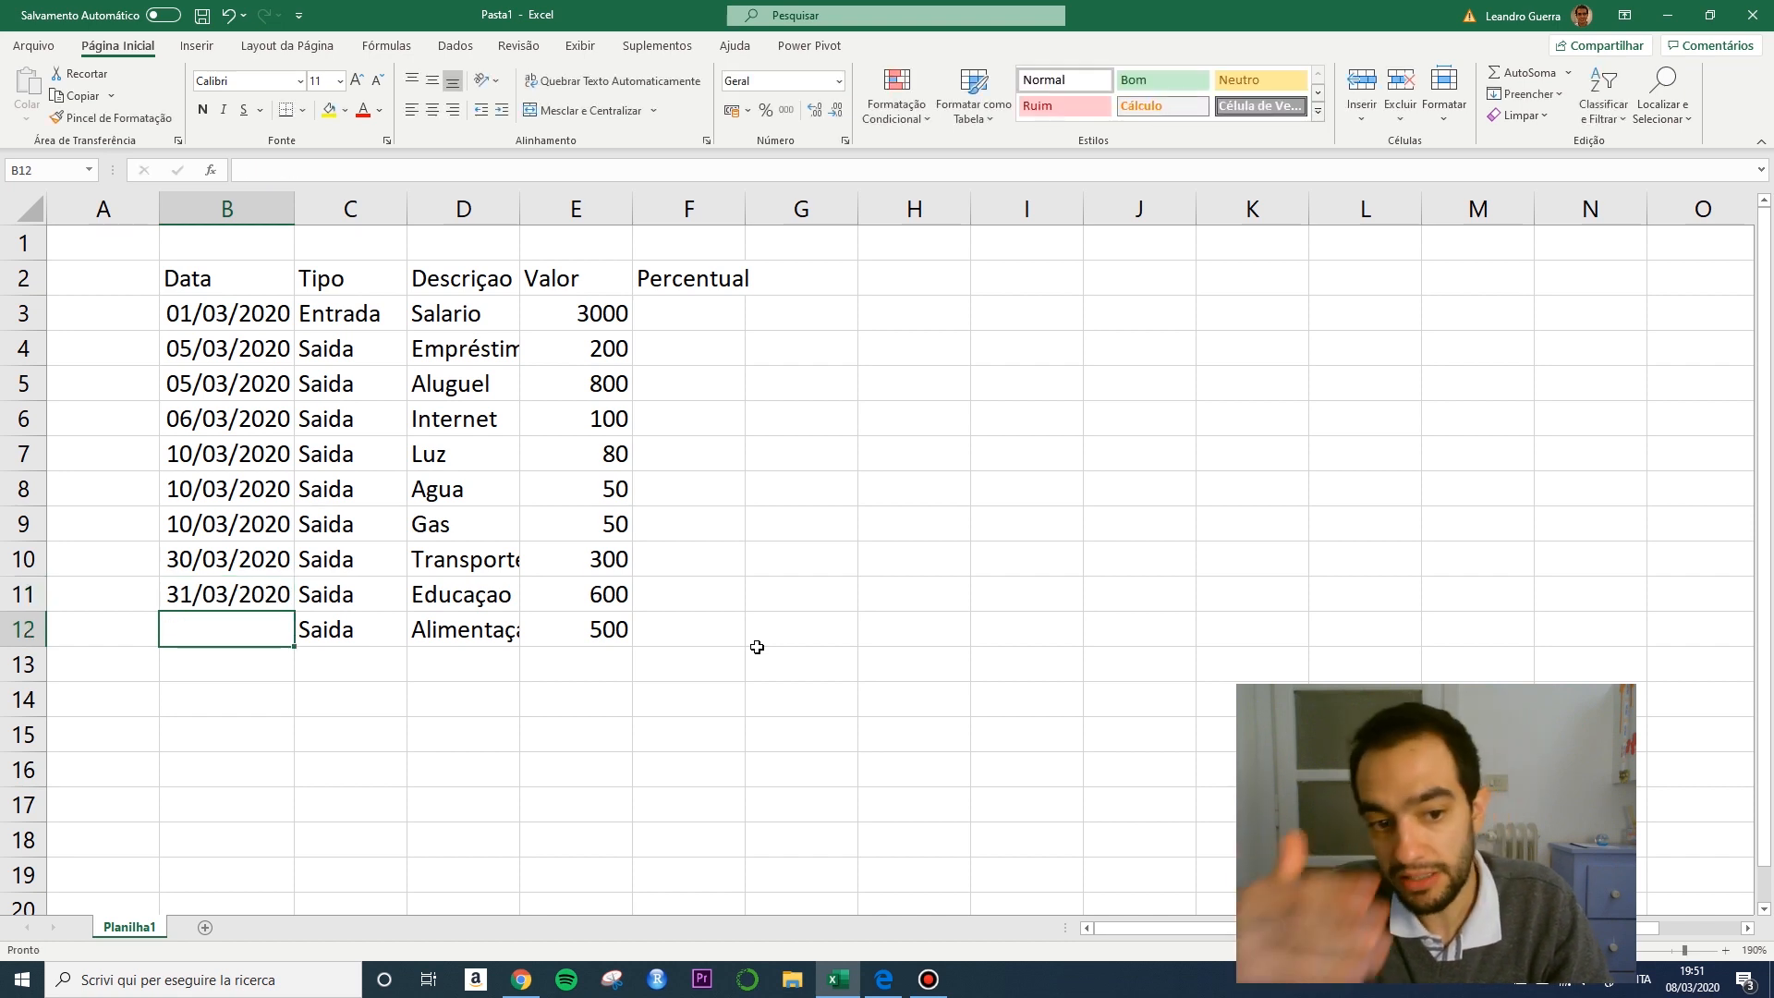
text(31/0)
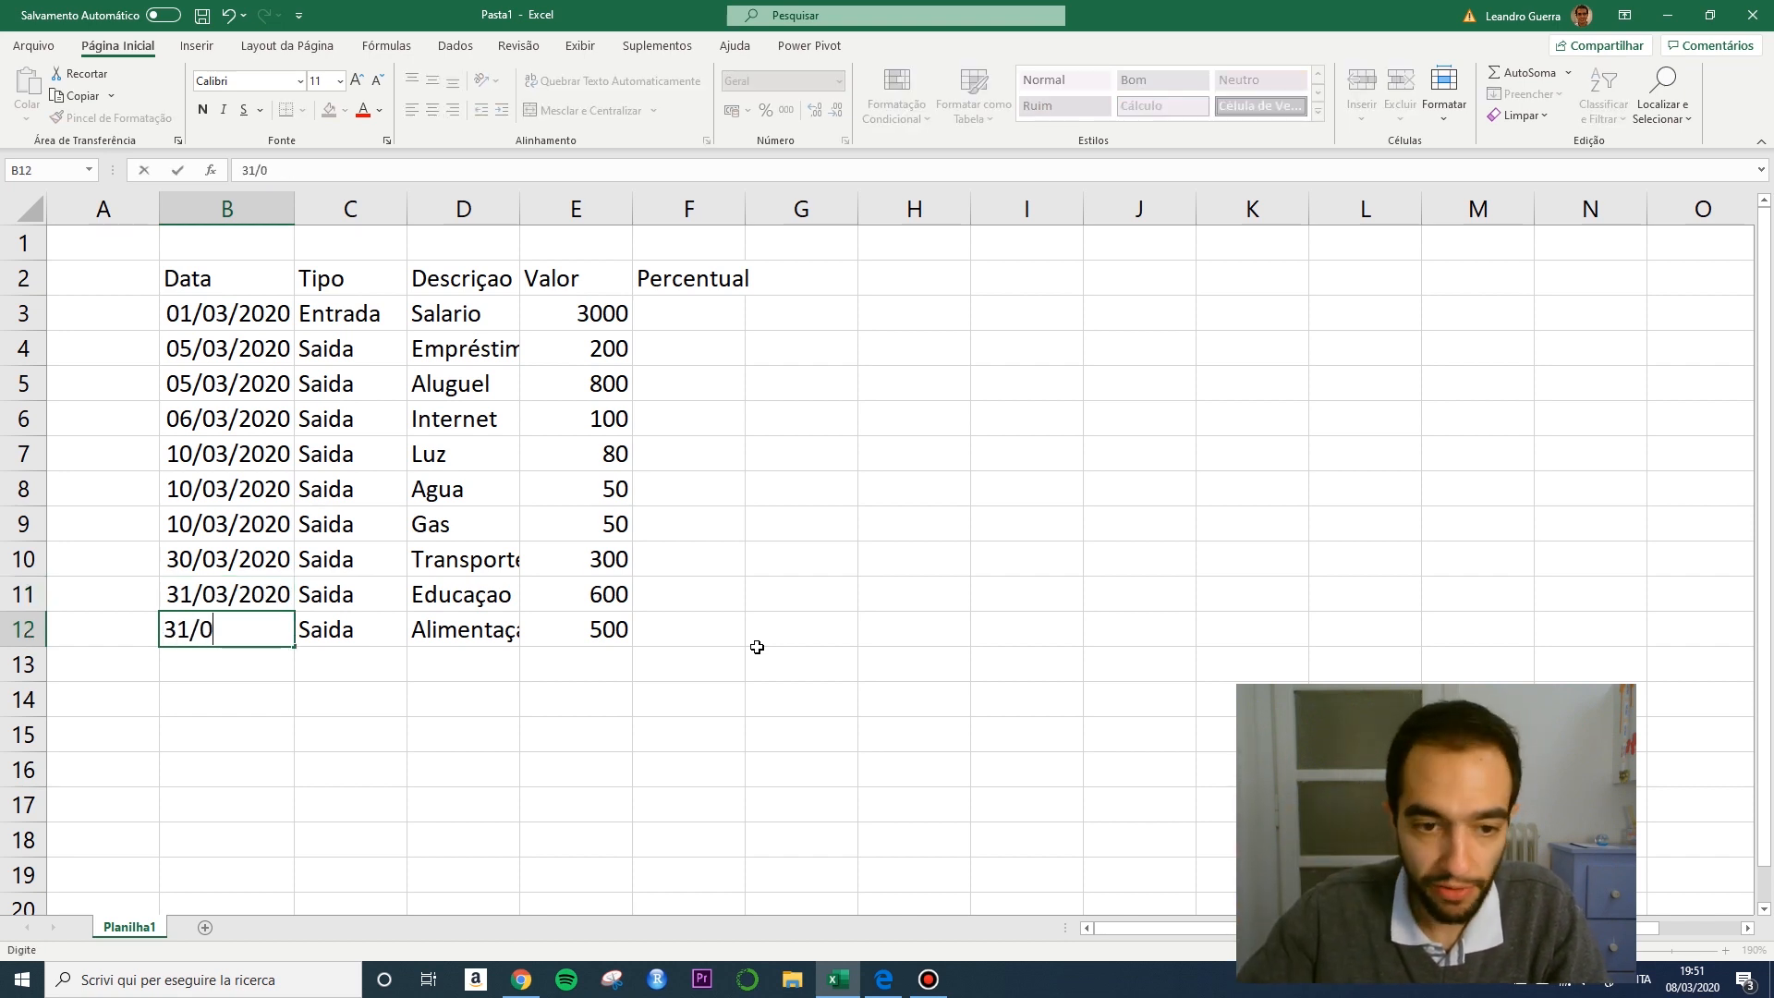
text(3/2020)
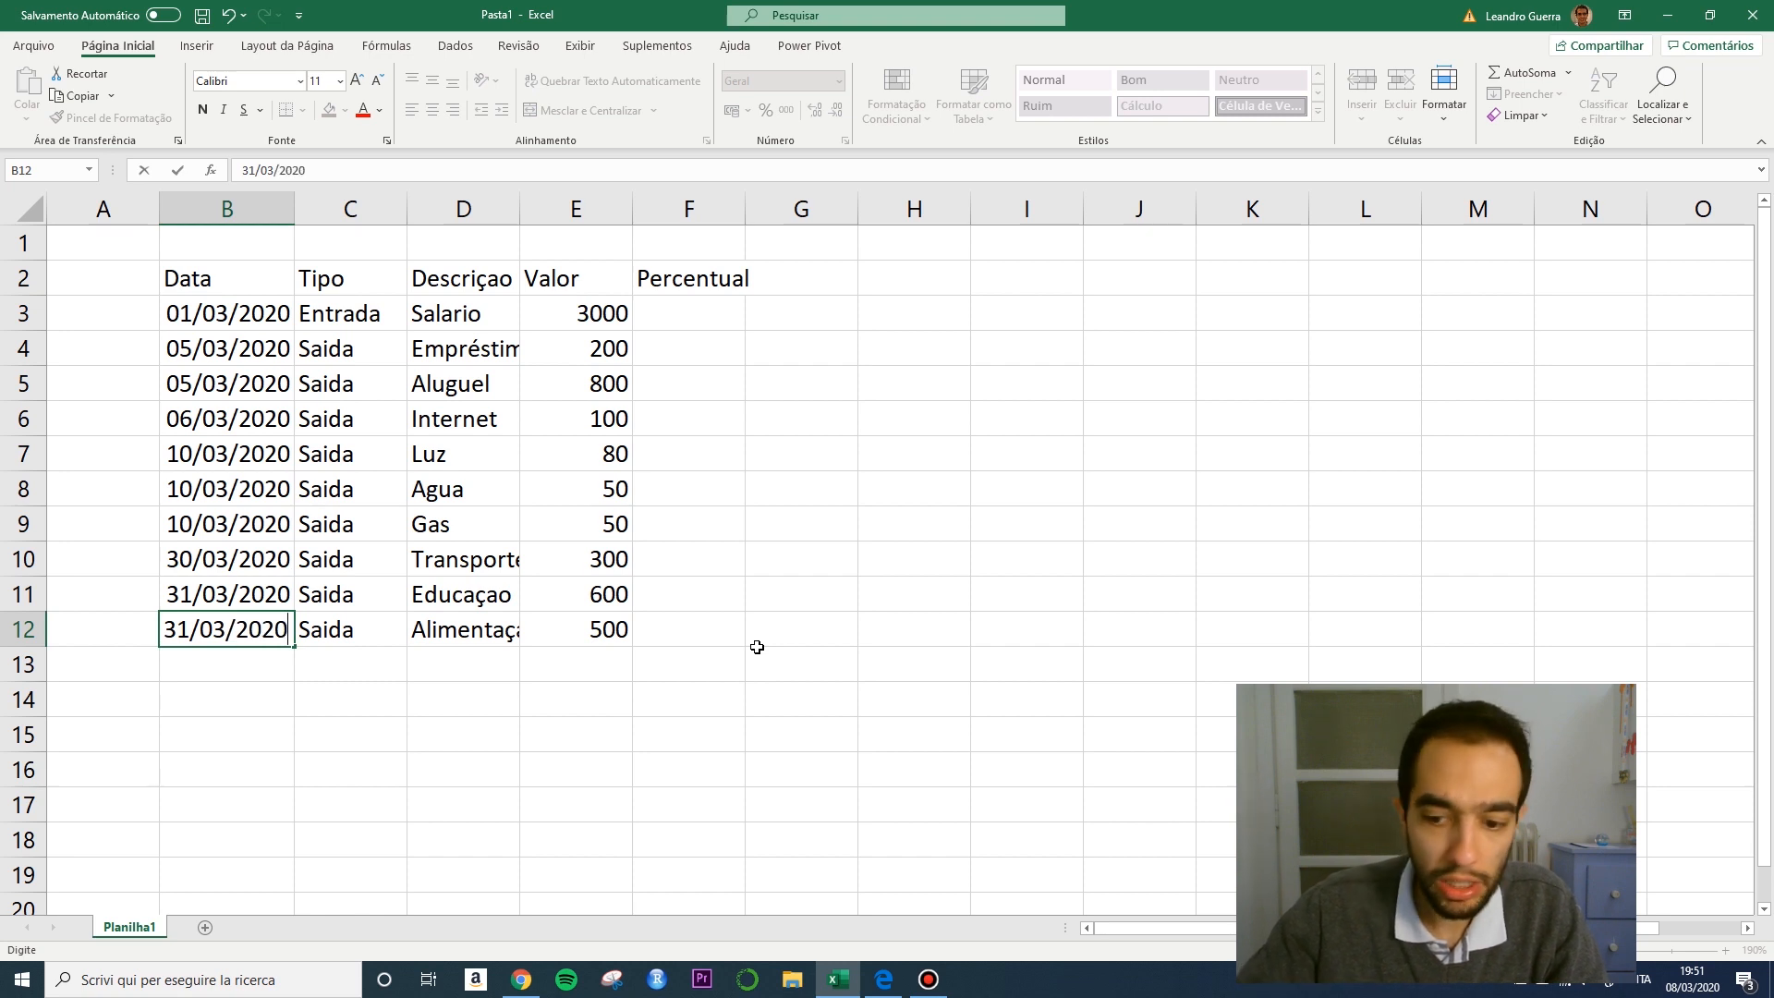
key(Return)
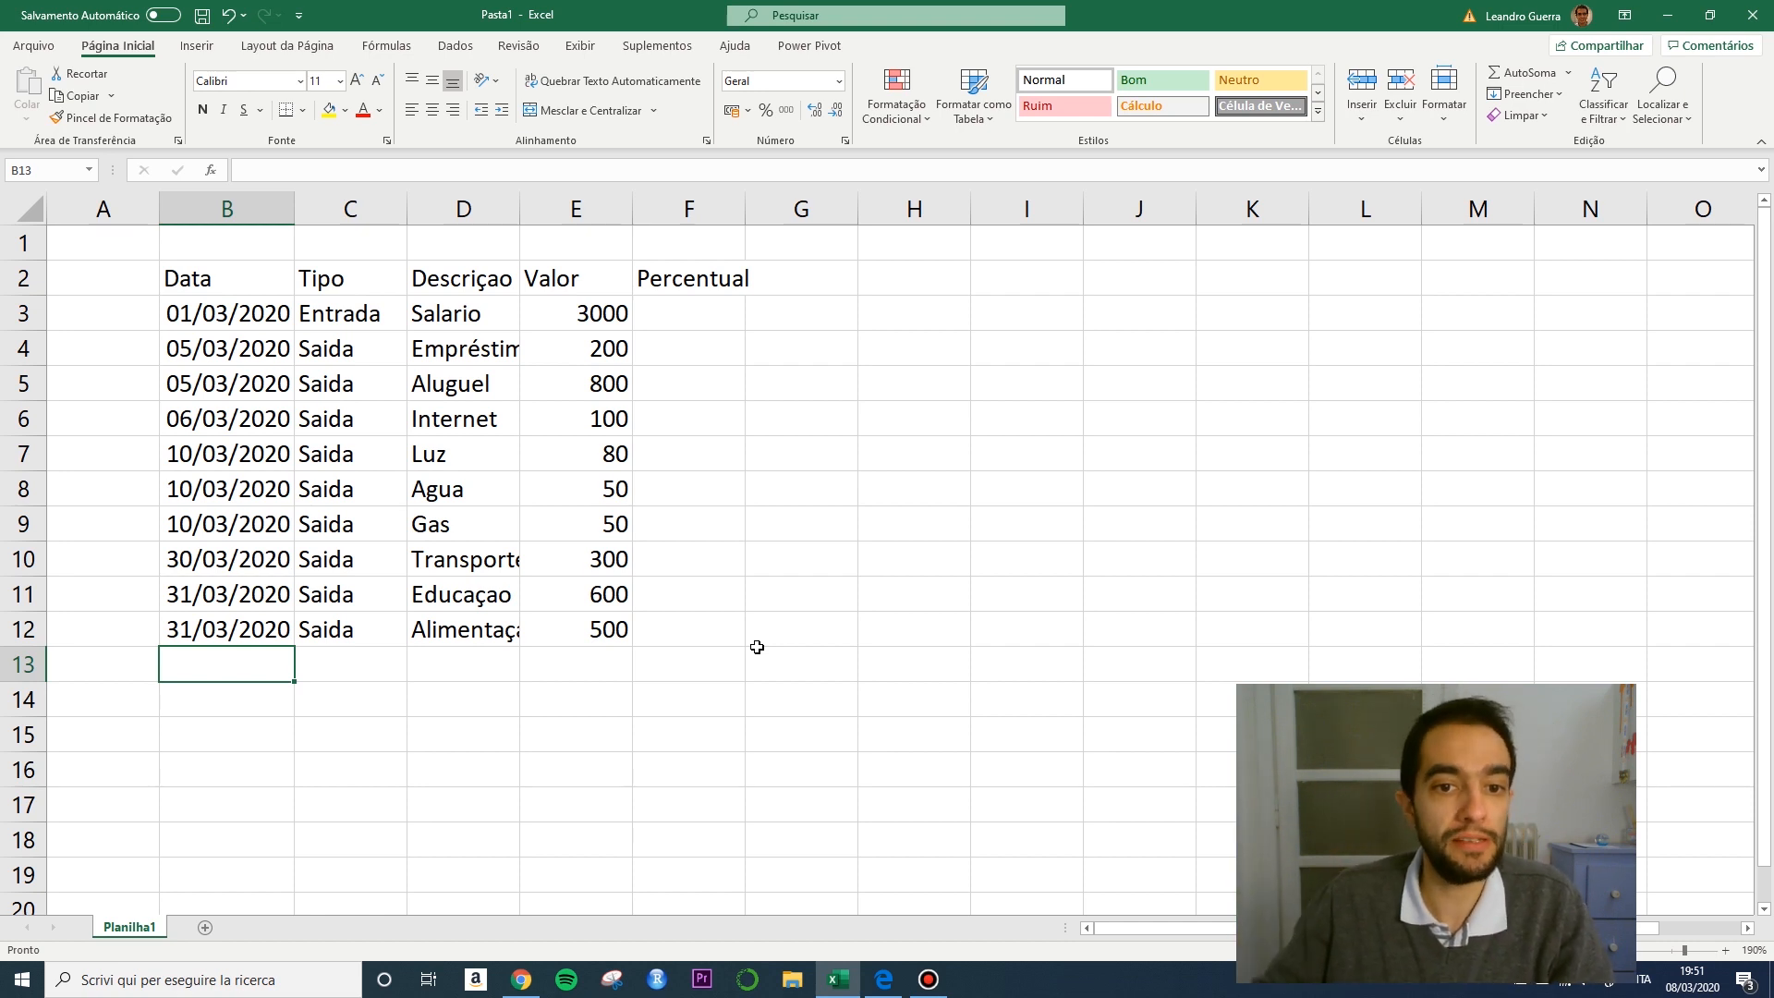
Try widening the Descriçao column by hand to fit Empréstimo, Transporte and Alimentaçao, and undo the width change.
click(456, 347)
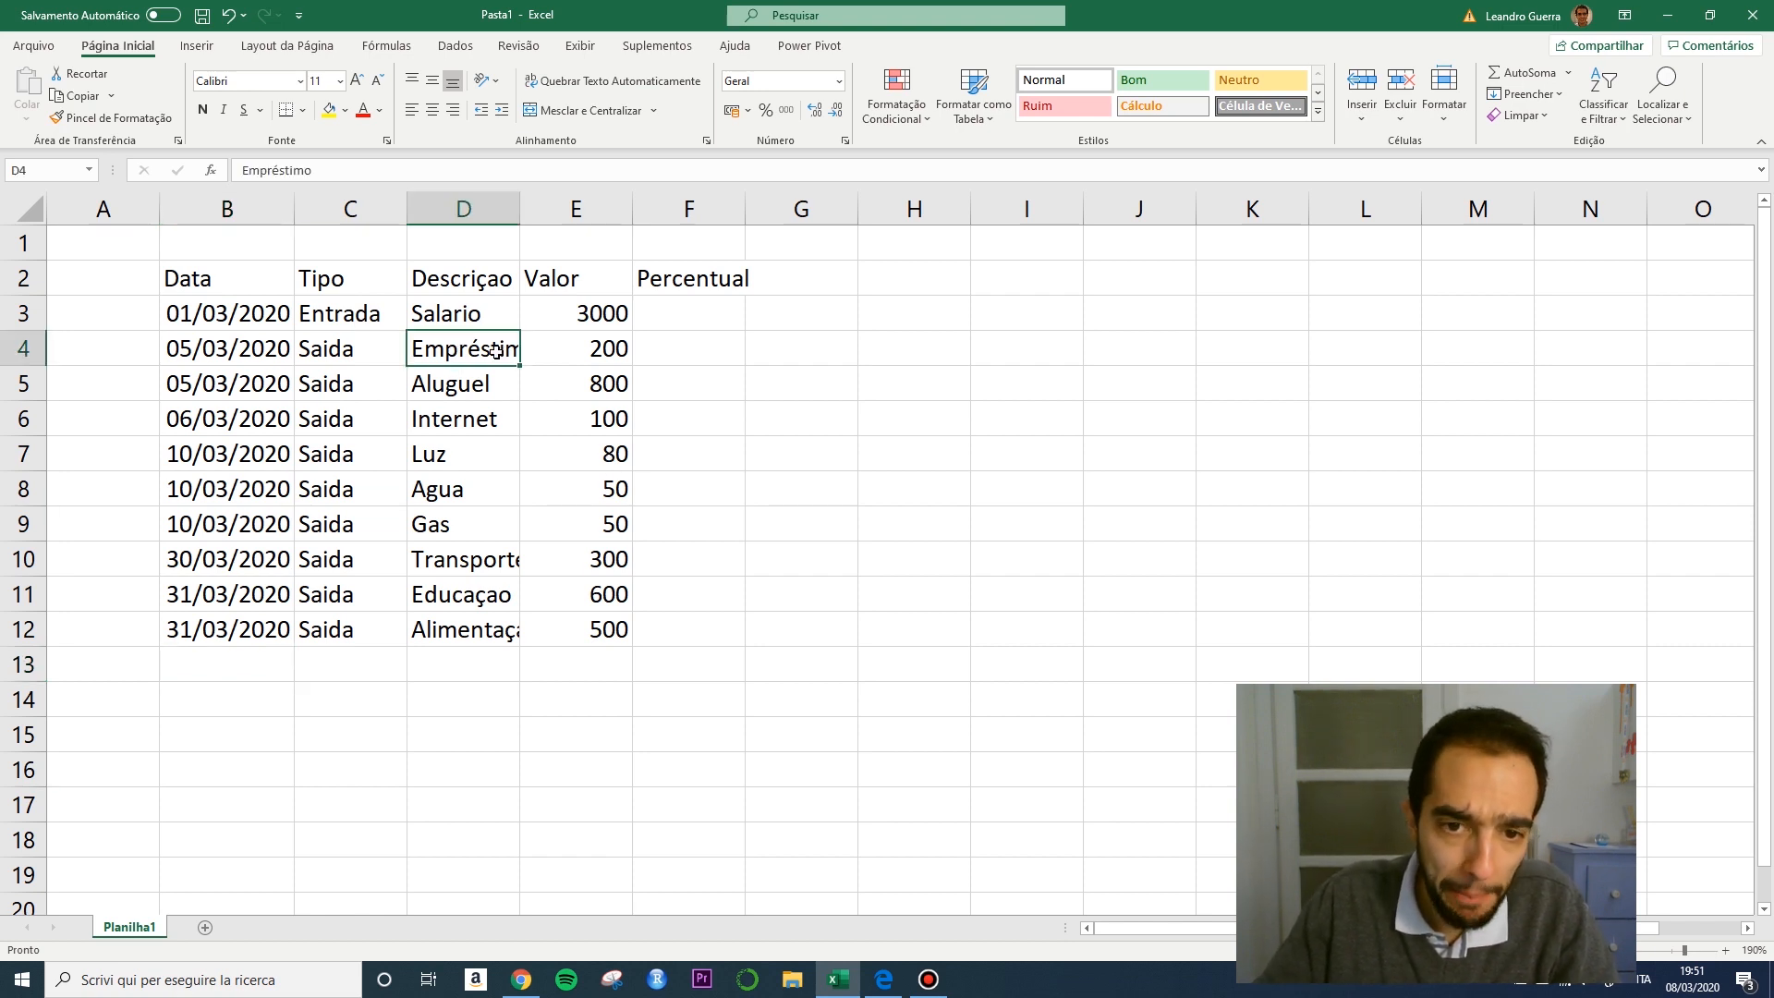
click(471, 558)
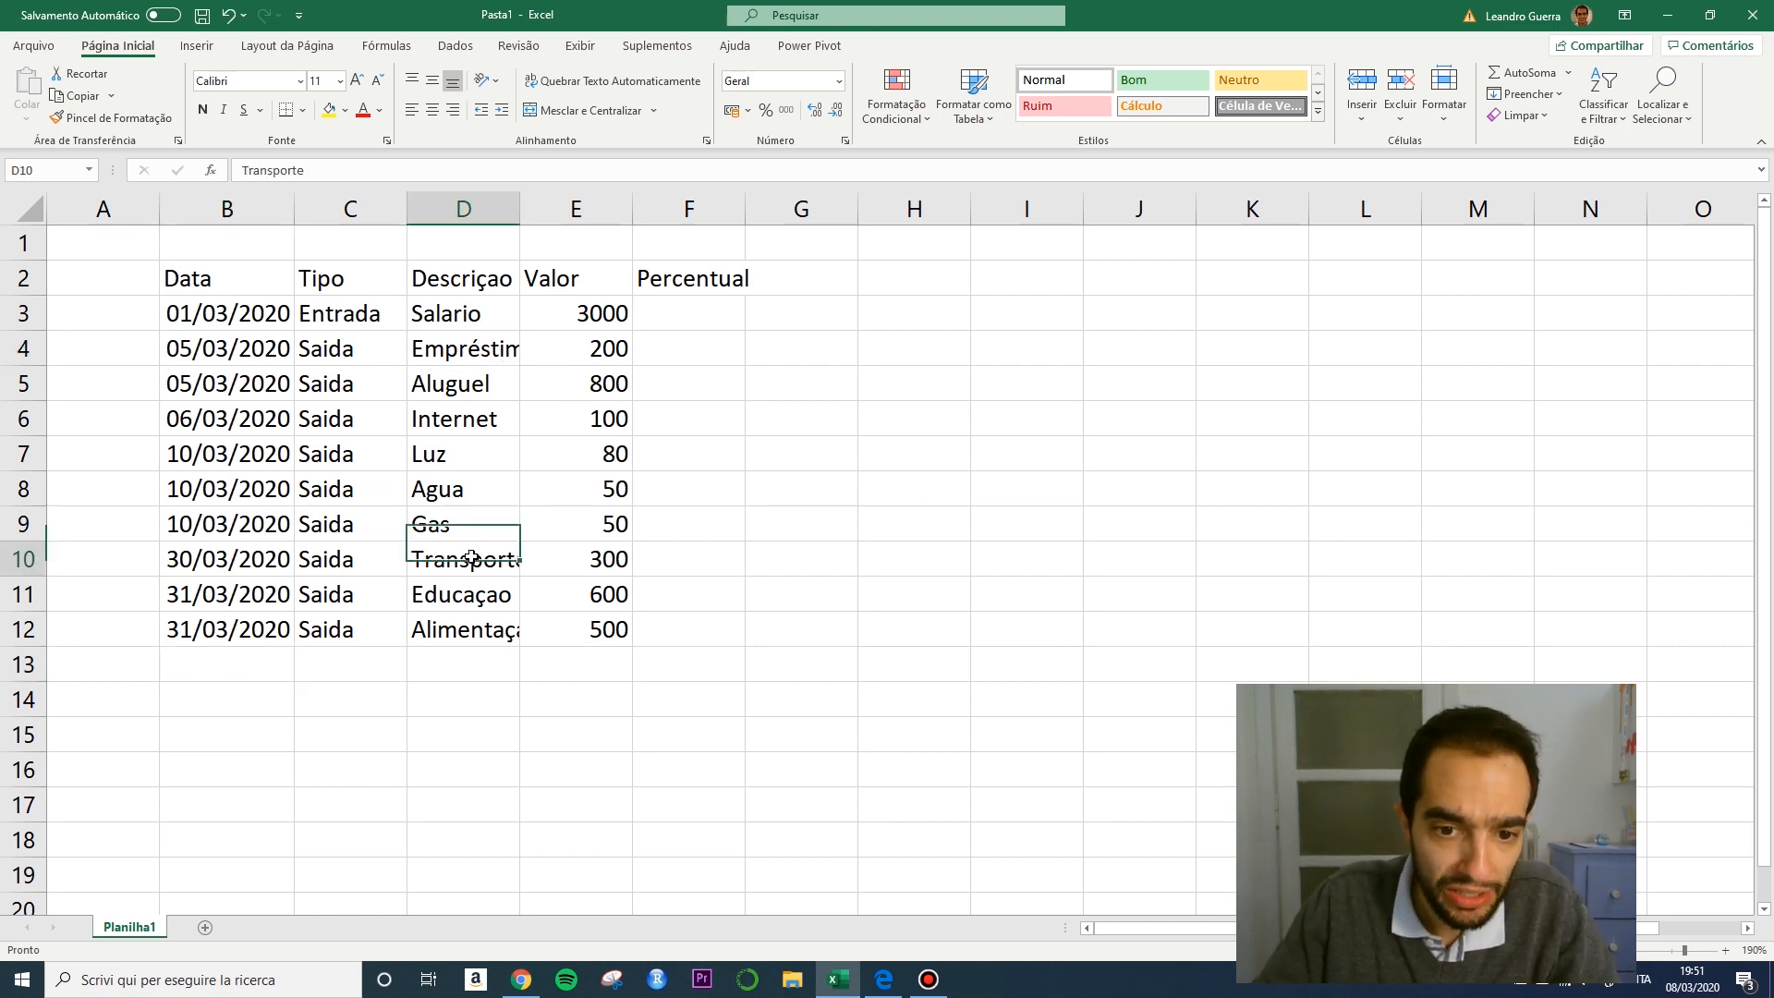
click(502, 631)
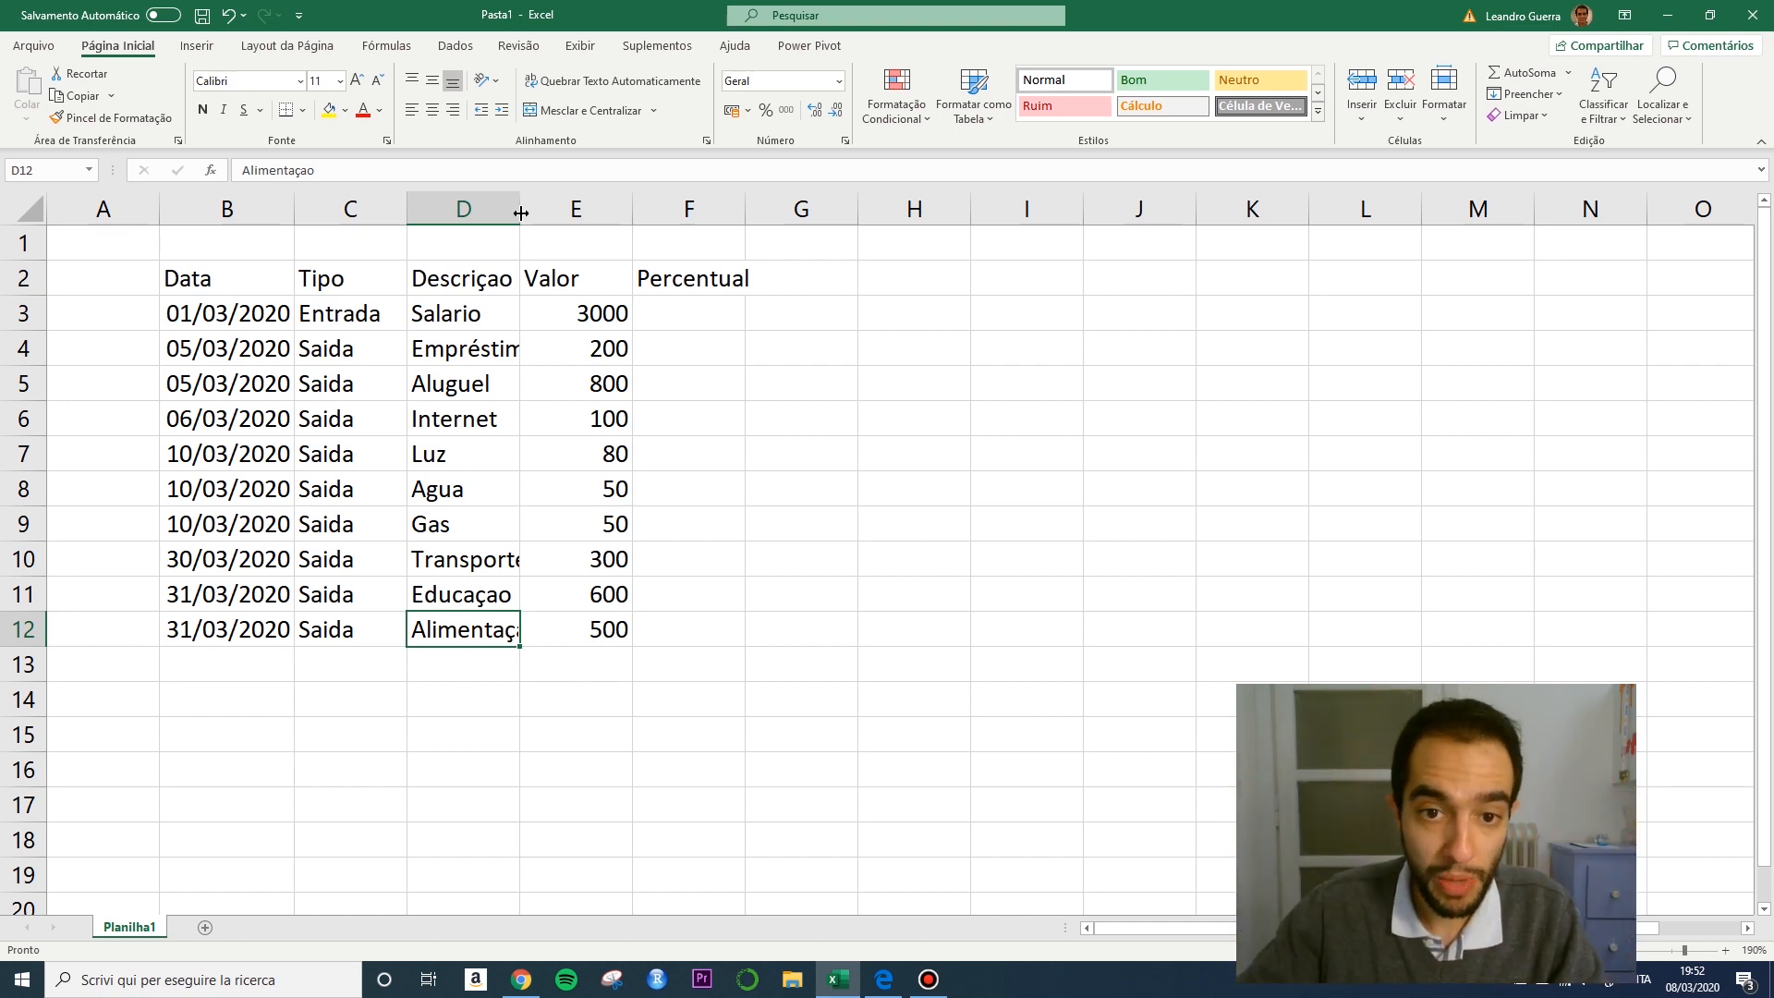
mouse_move(521, 213)
mouse_down()
mouse_move(539, 210)
mouse_move(506, 210)
mouse_move(553, 210)
mouse_up()
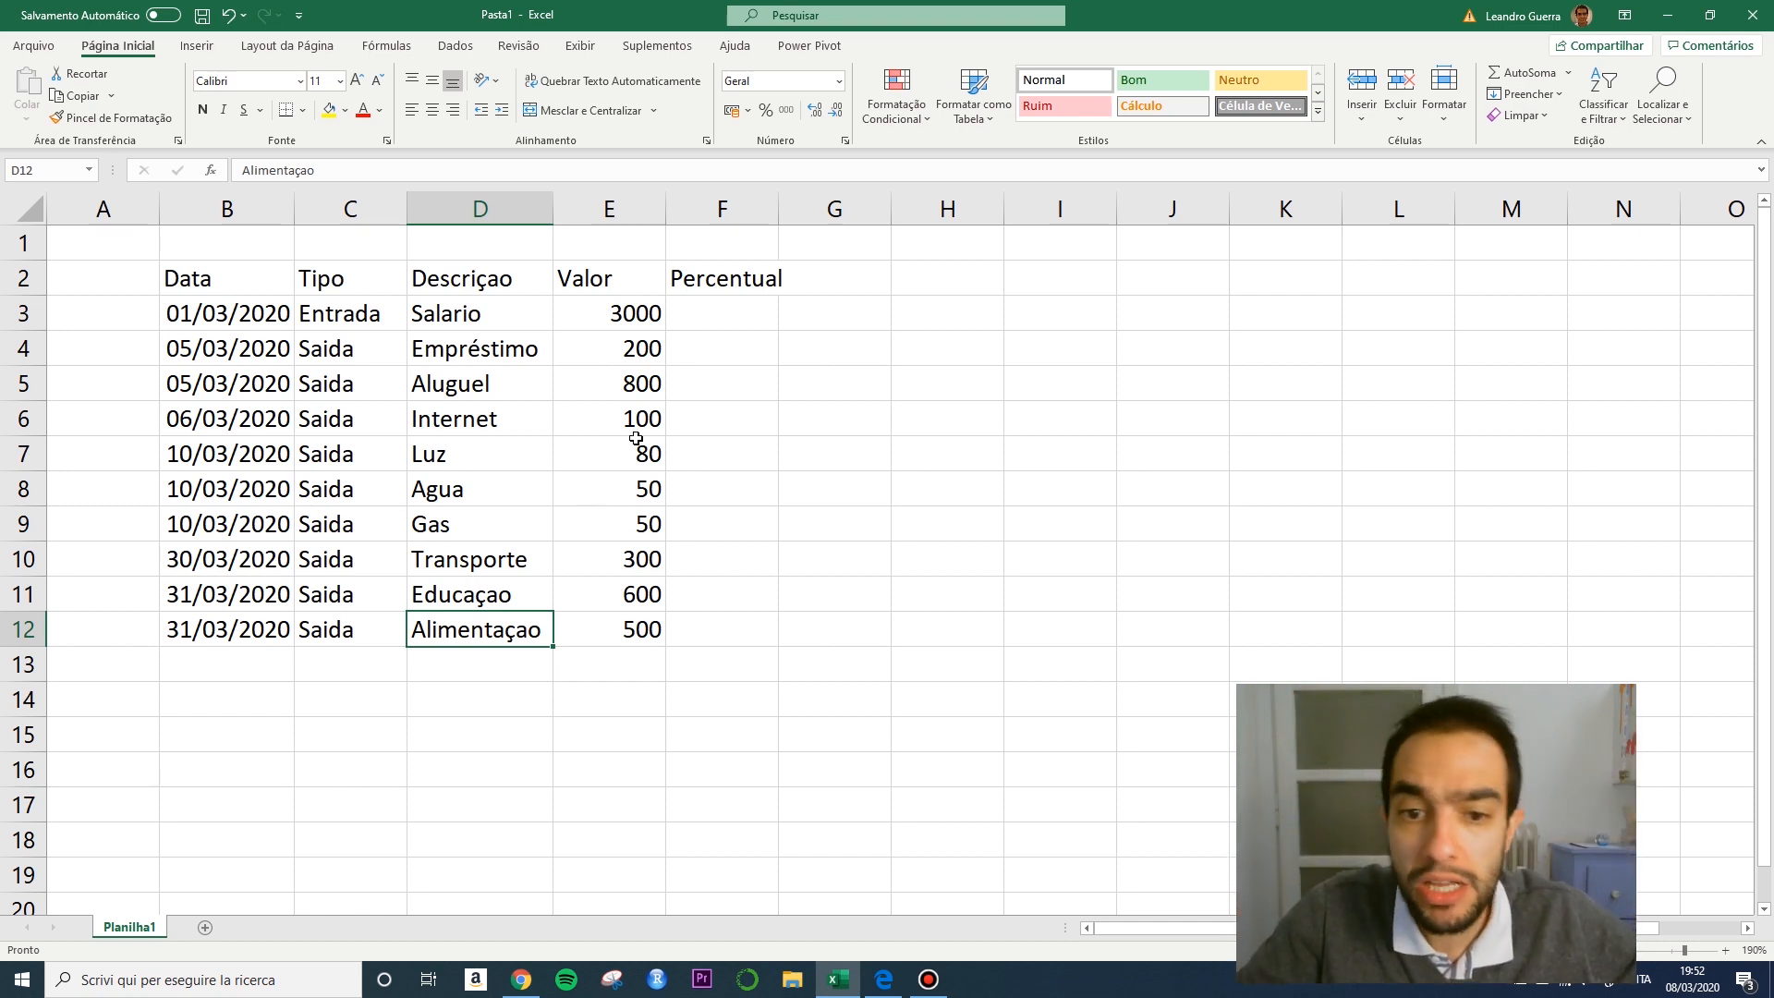
mouse_move(555, 225)
mouse_down()
mouse_move(507, 220)
mouse_move(550, 217)
mouse_up()
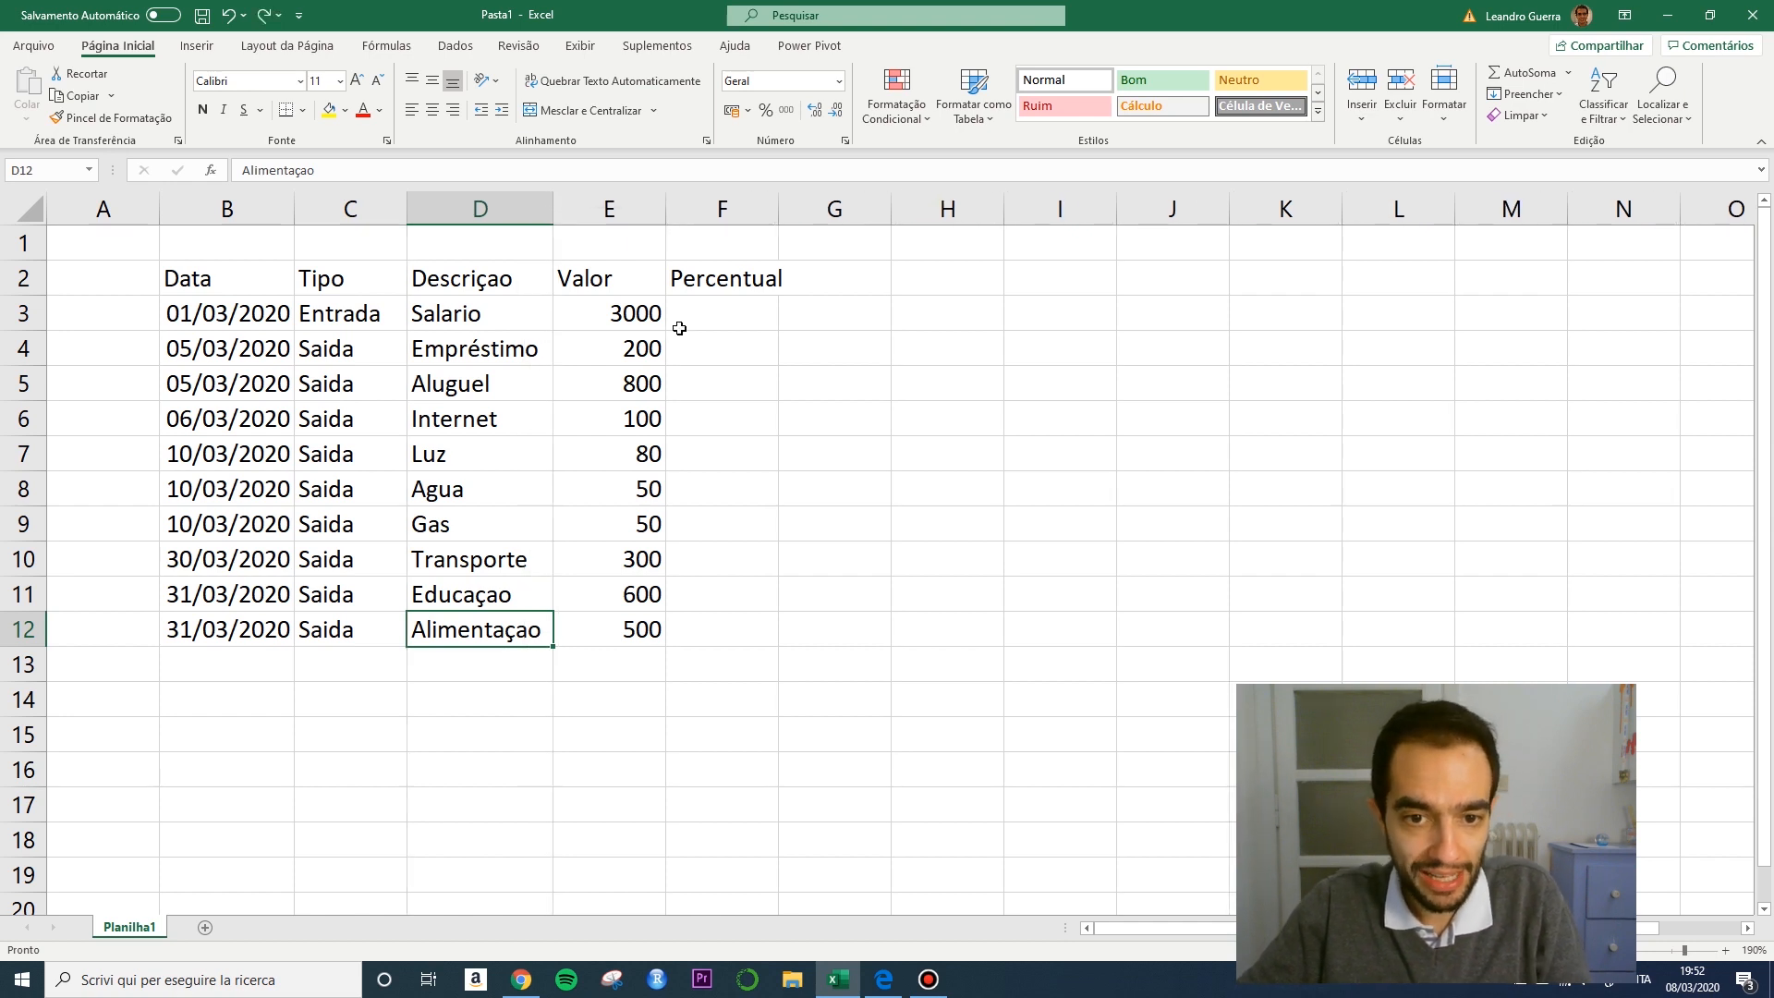
key(ctrl+z)
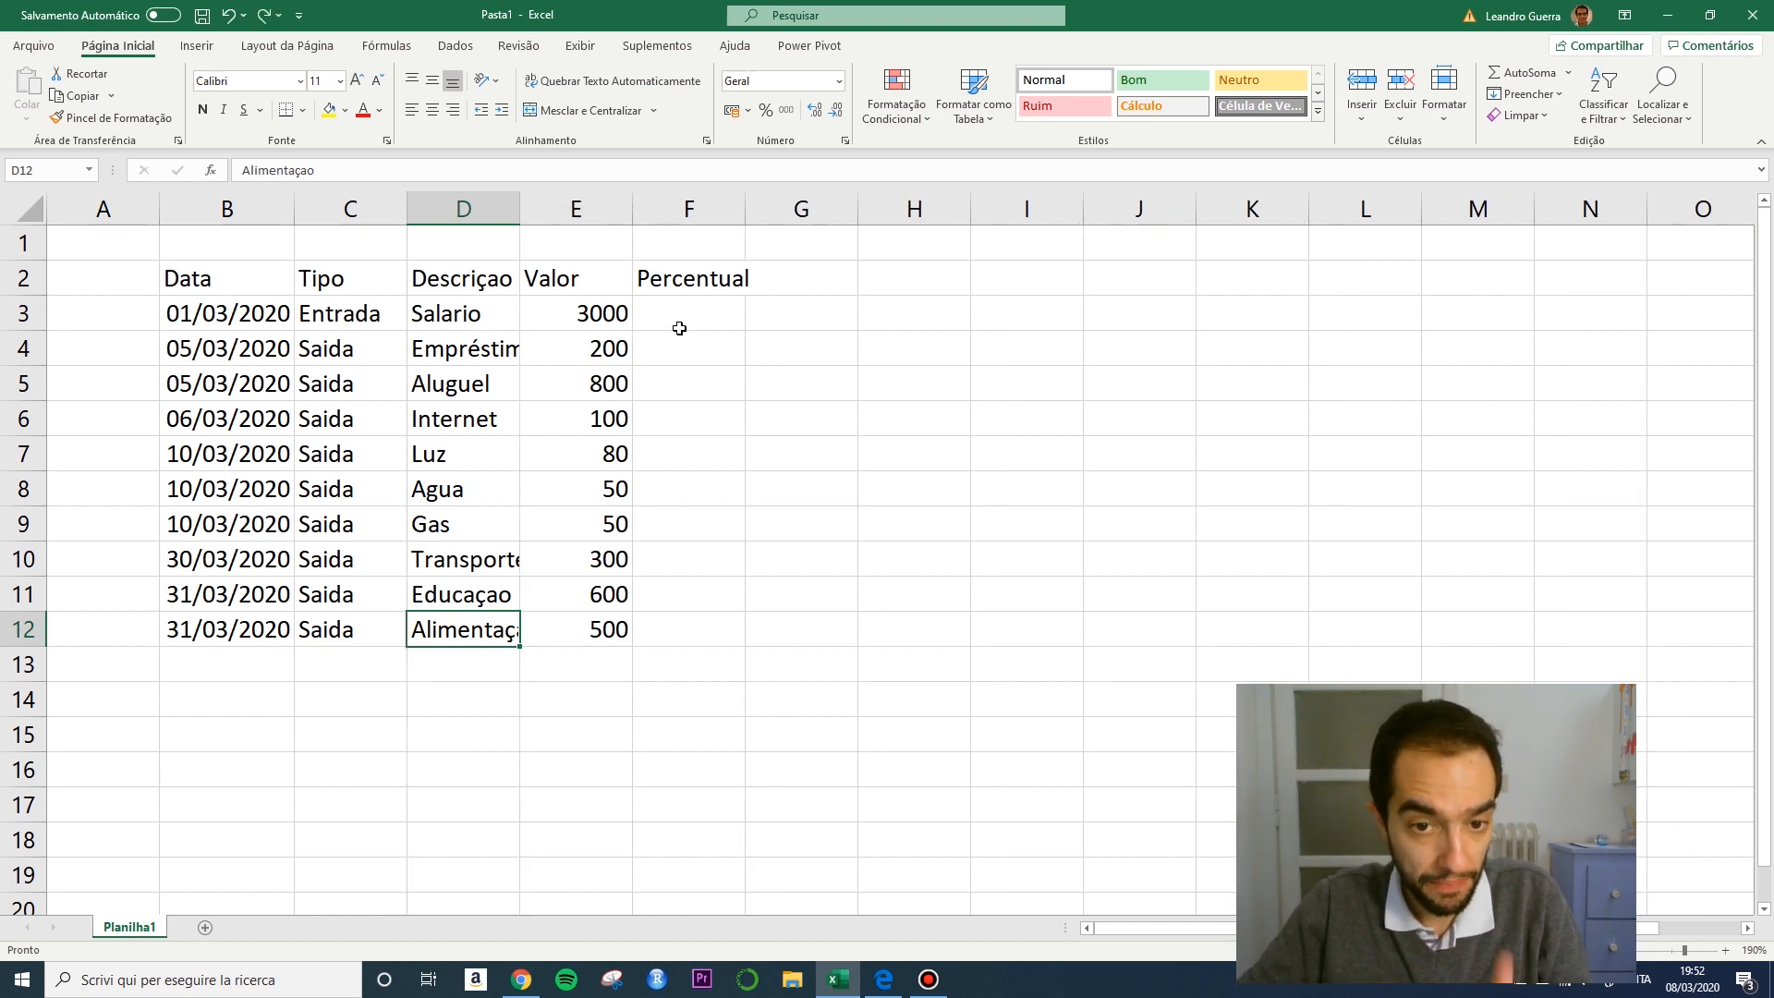
AutoFit the Descriçao column to its longest entry and widen the Percentual column to contain its header.
double_click(520, 206)
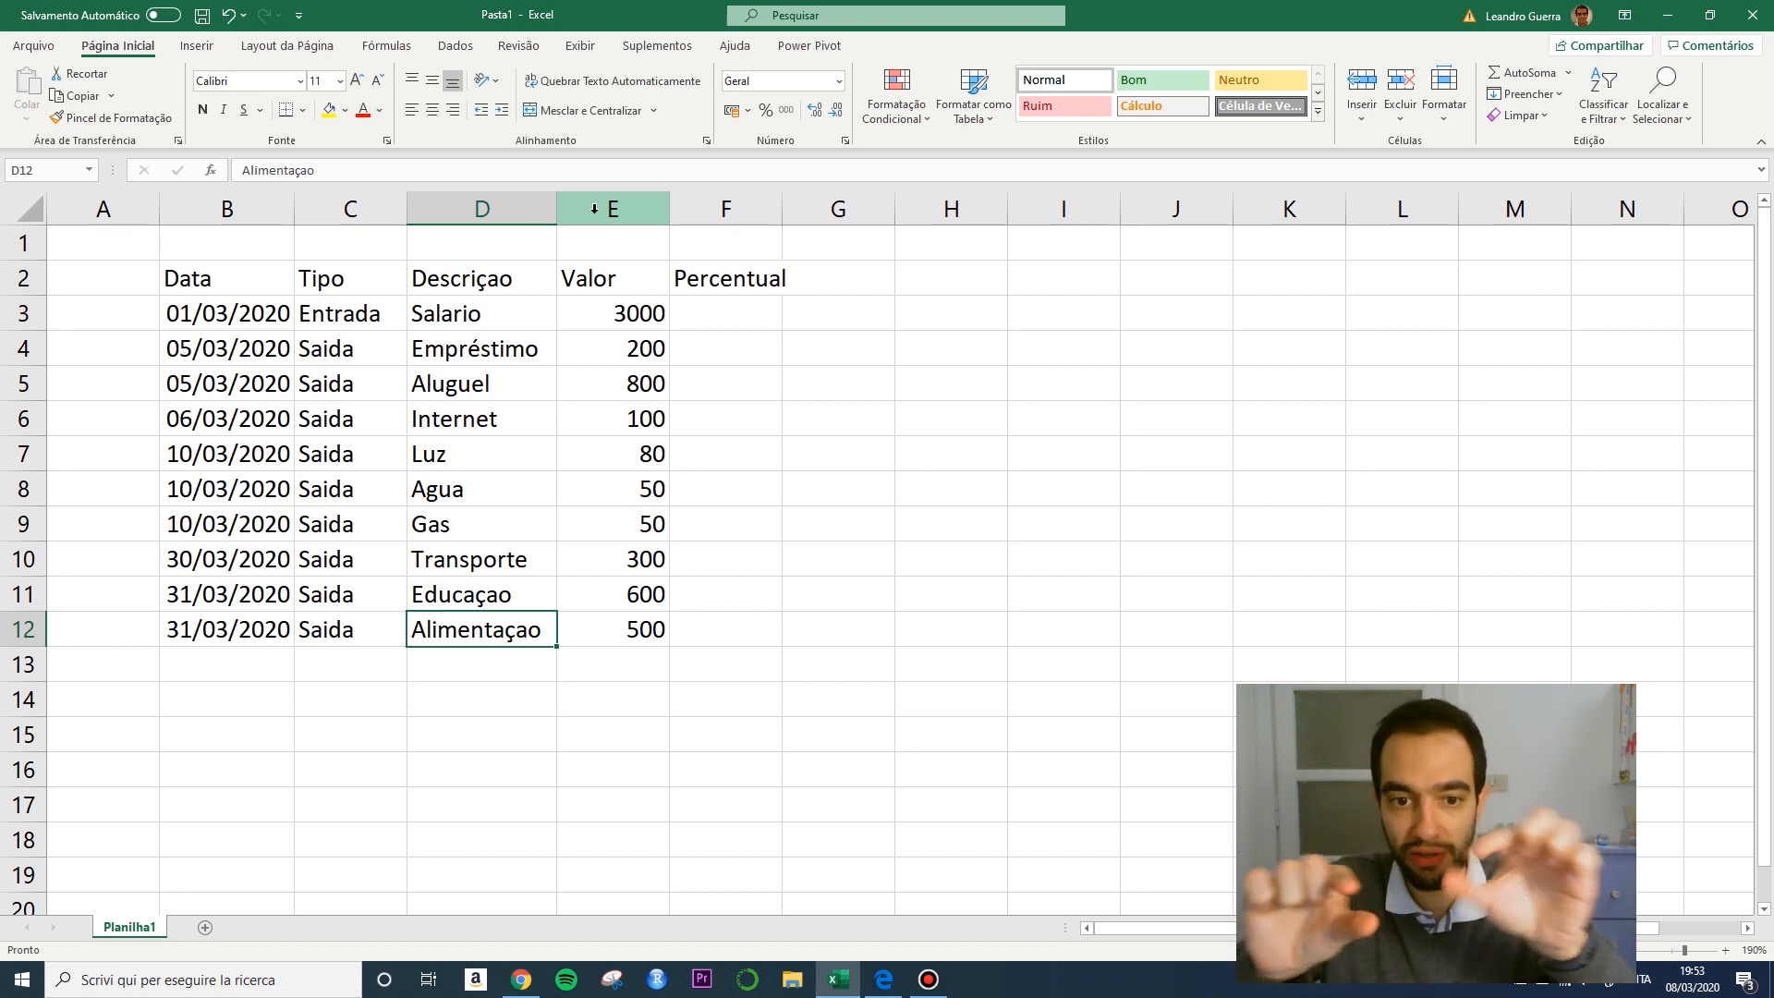
click(542, 351)
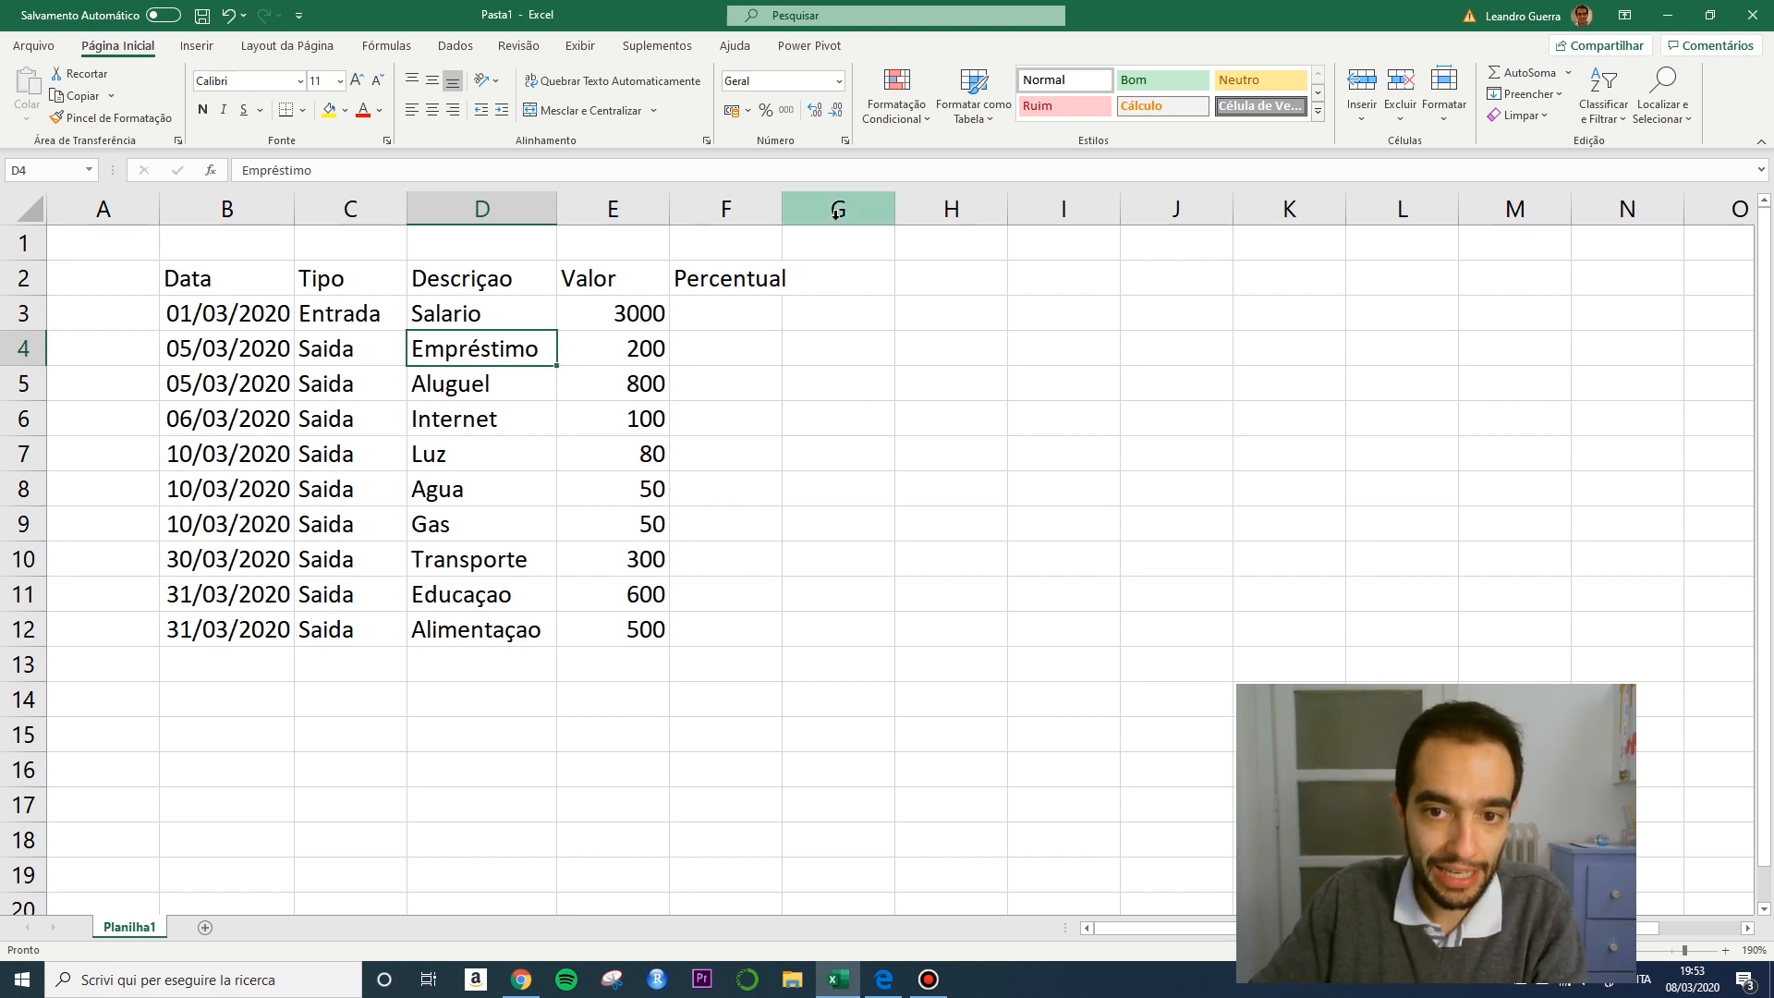
click(841, 277)
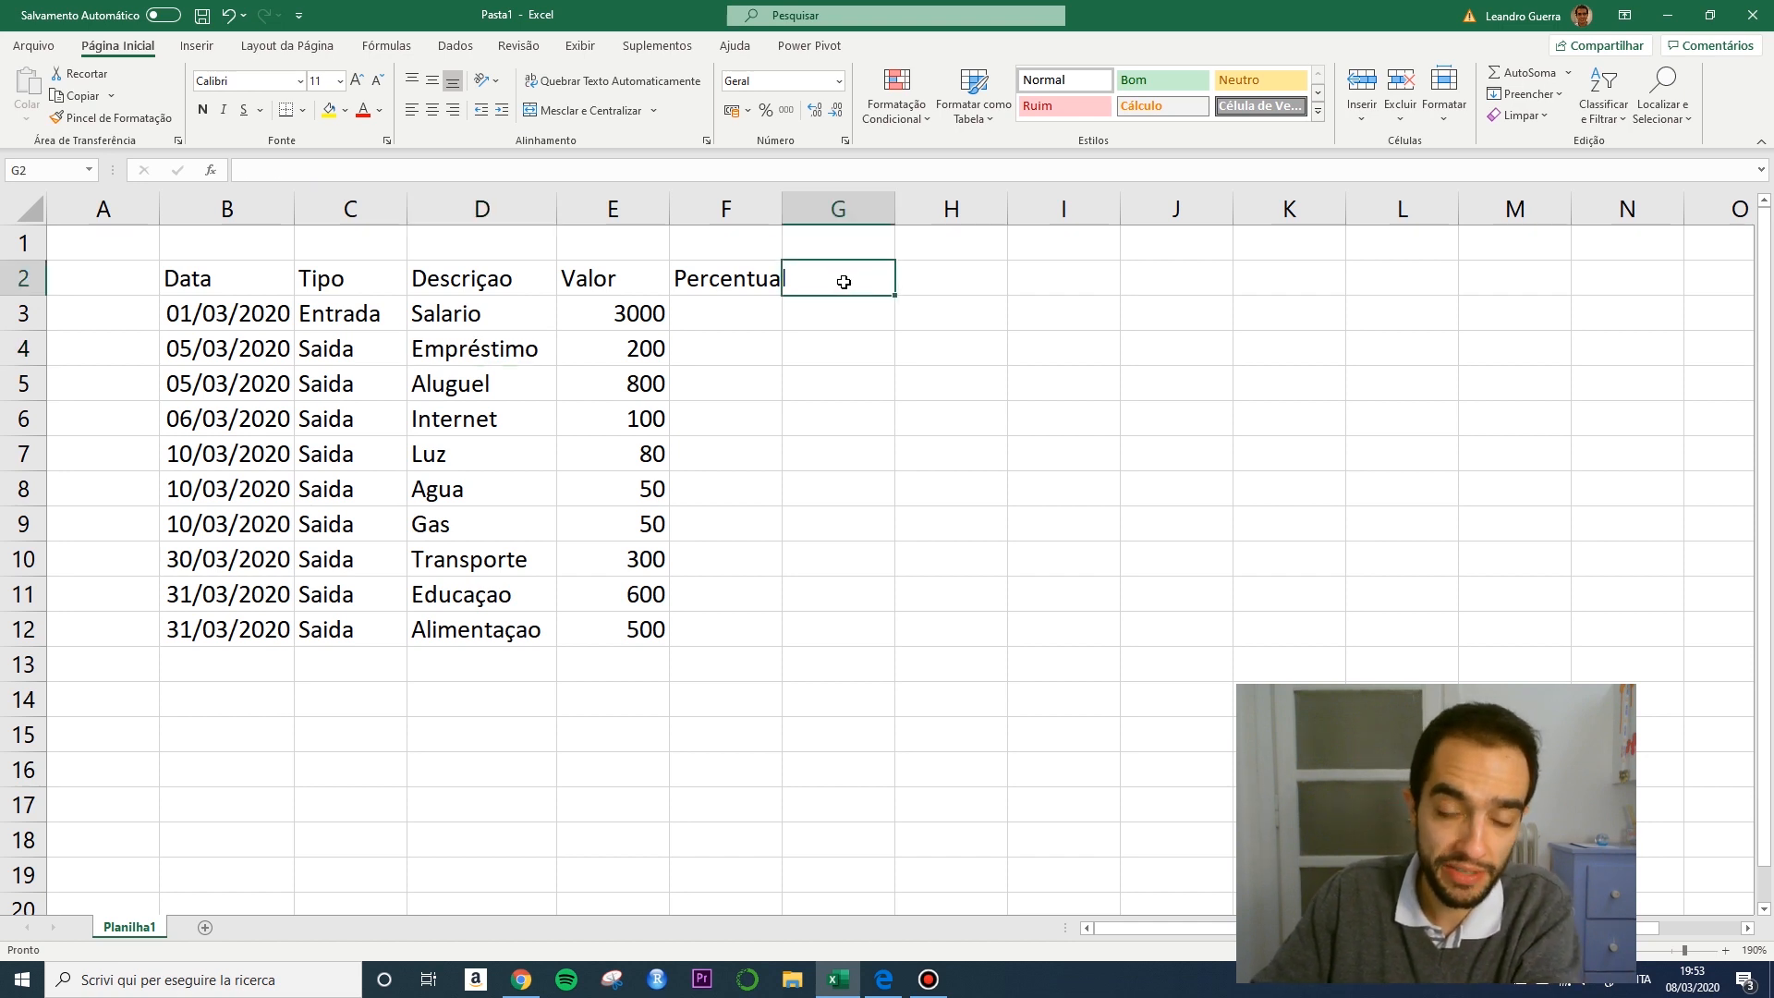
click(865, 351)
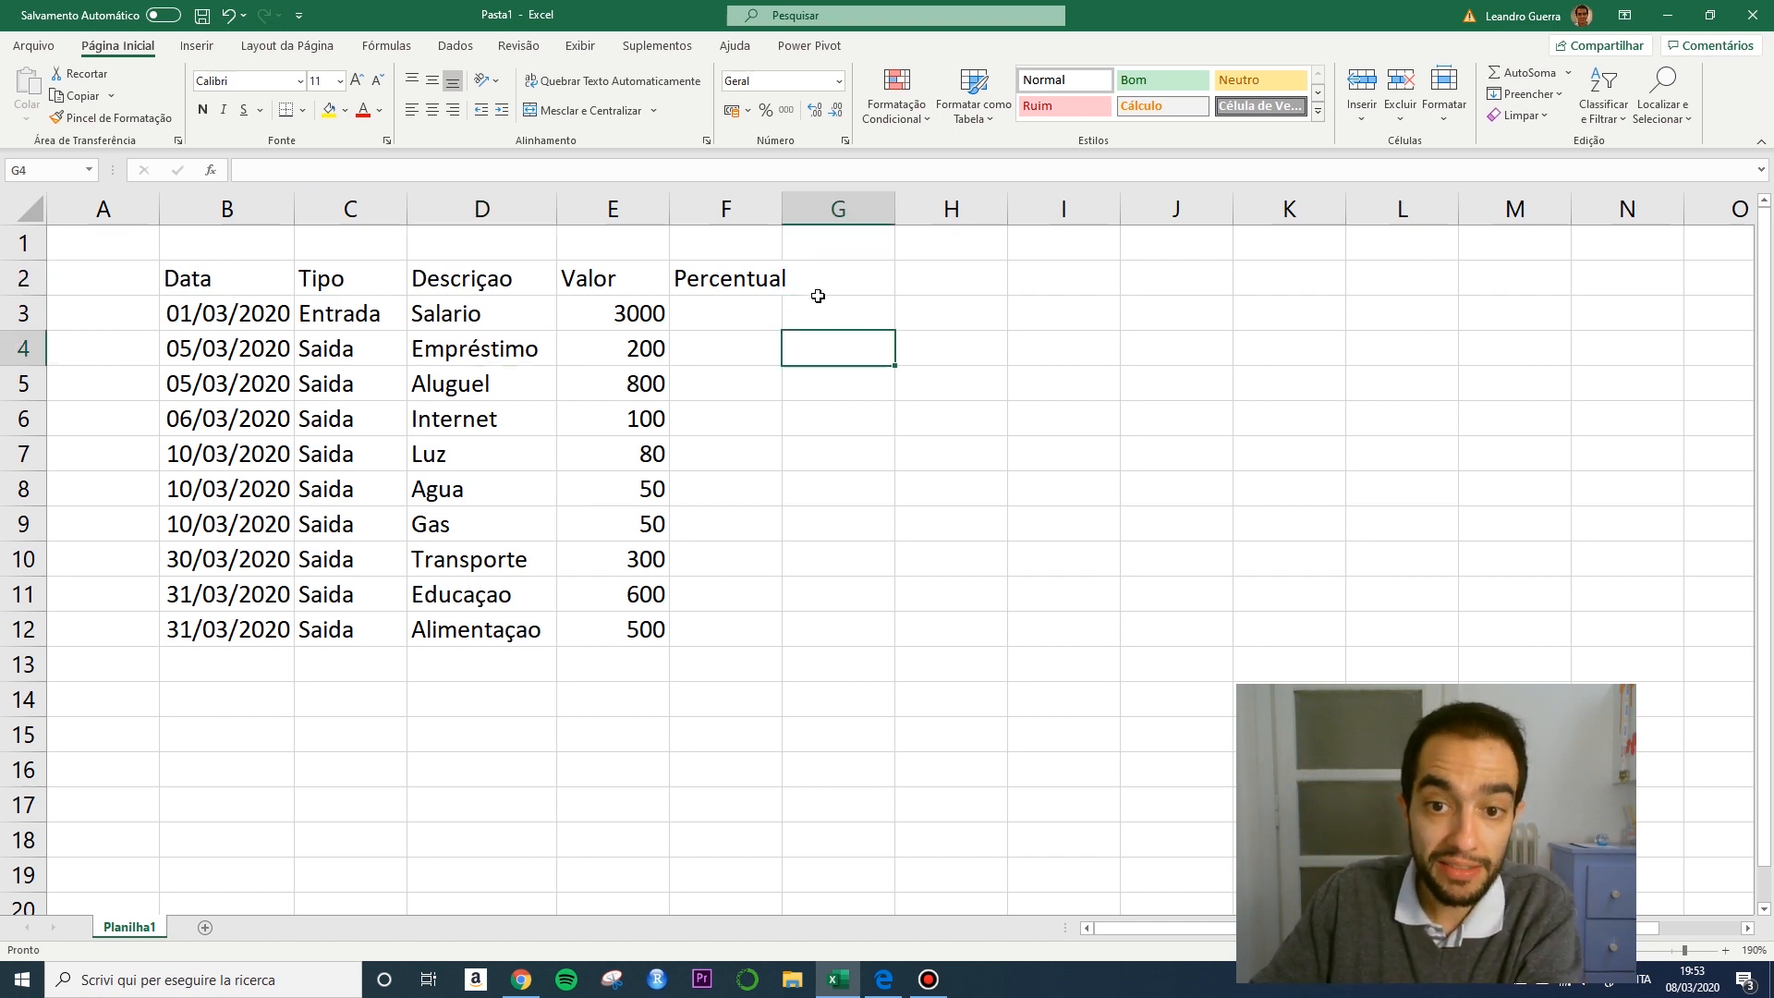
click(821, 287)
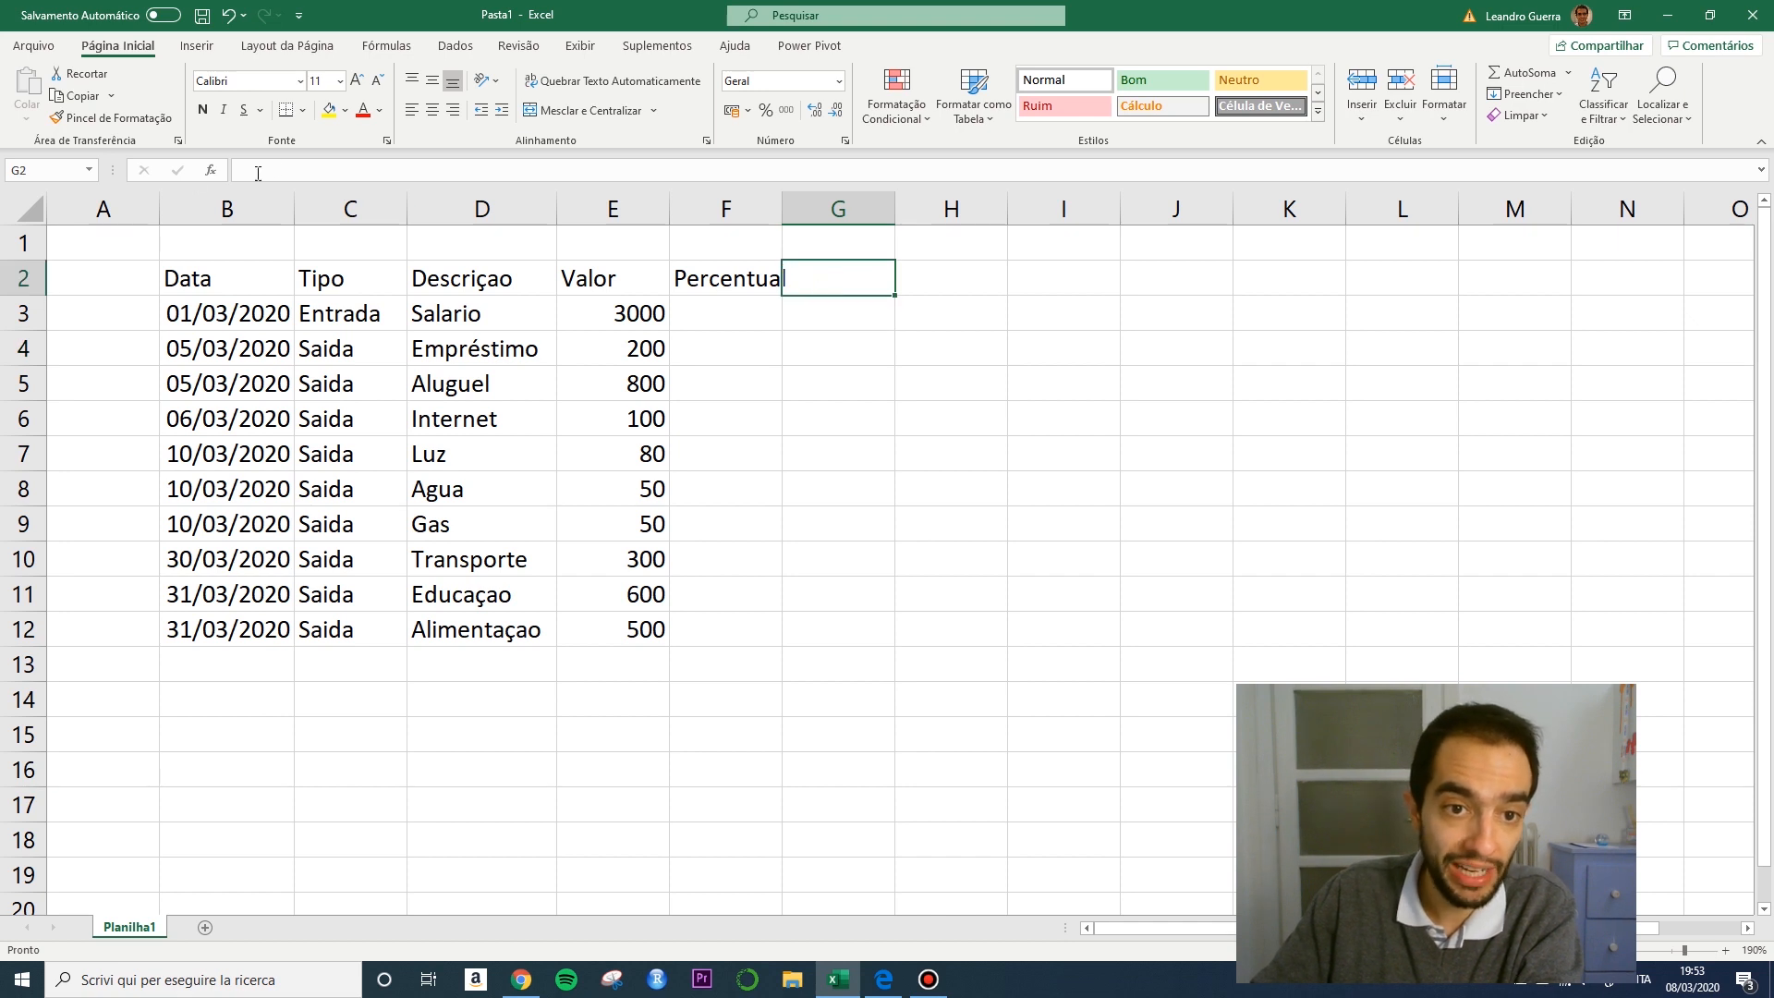
click(727, 269)
click(808, 314)
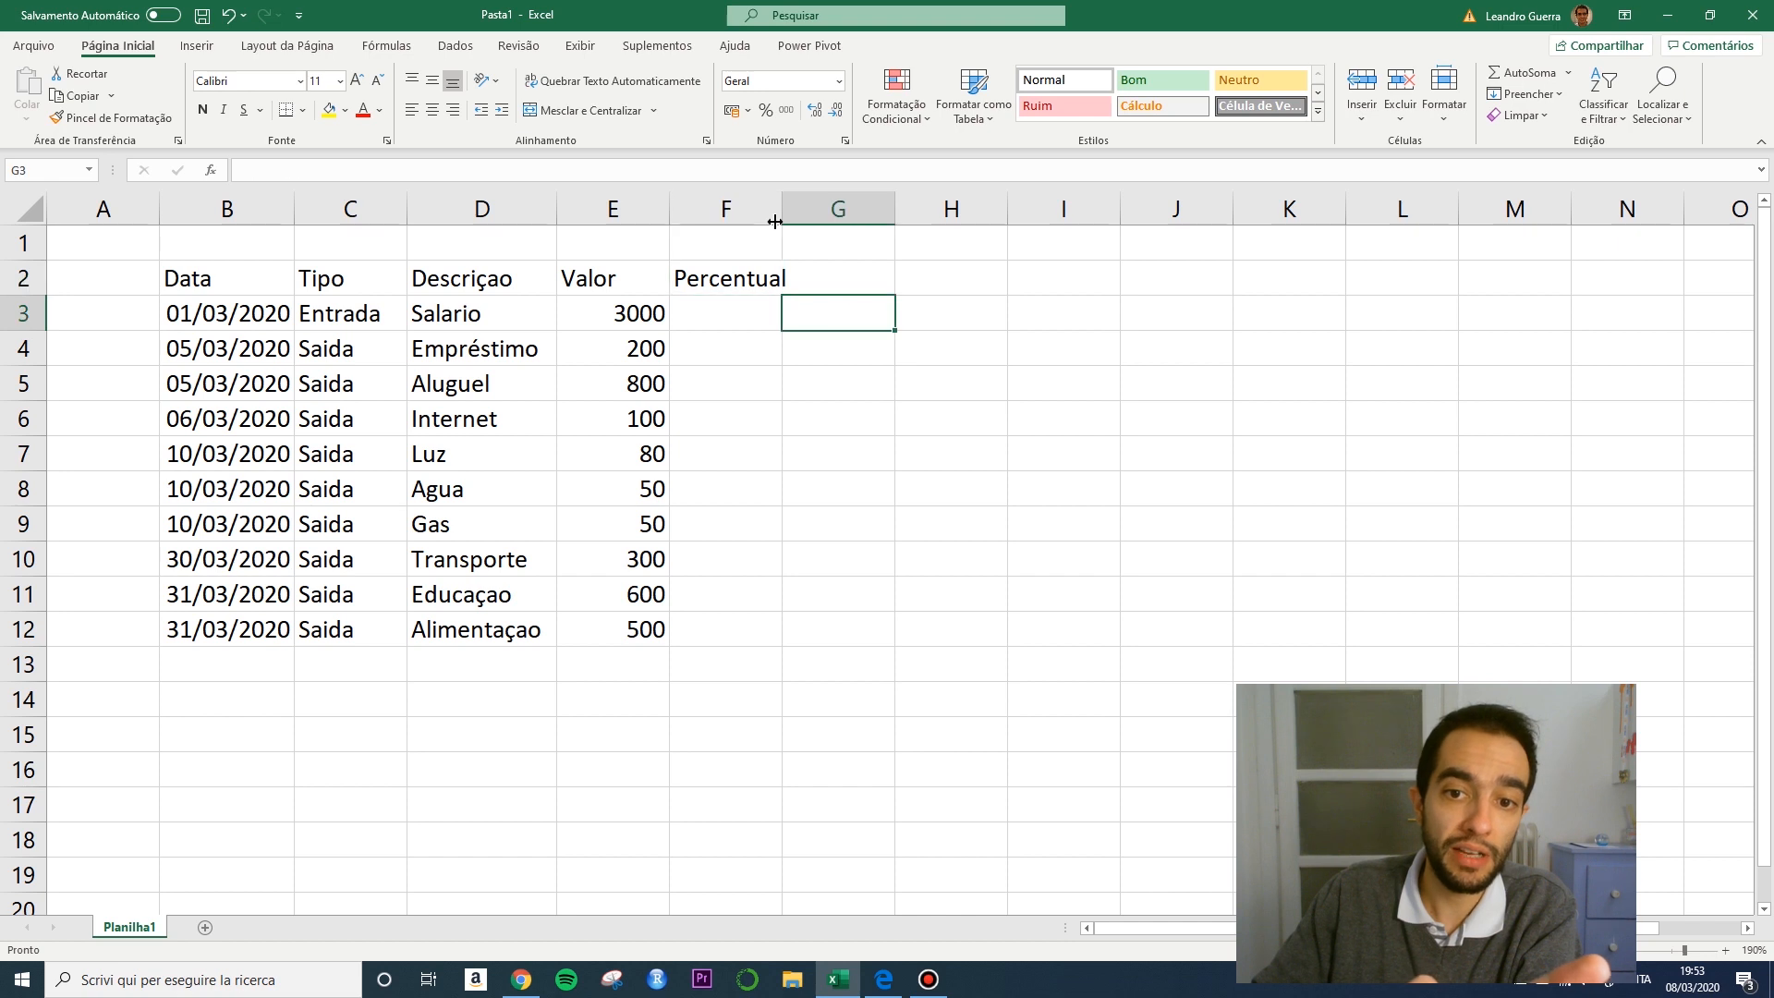
drag(784, 216, 801, 215)
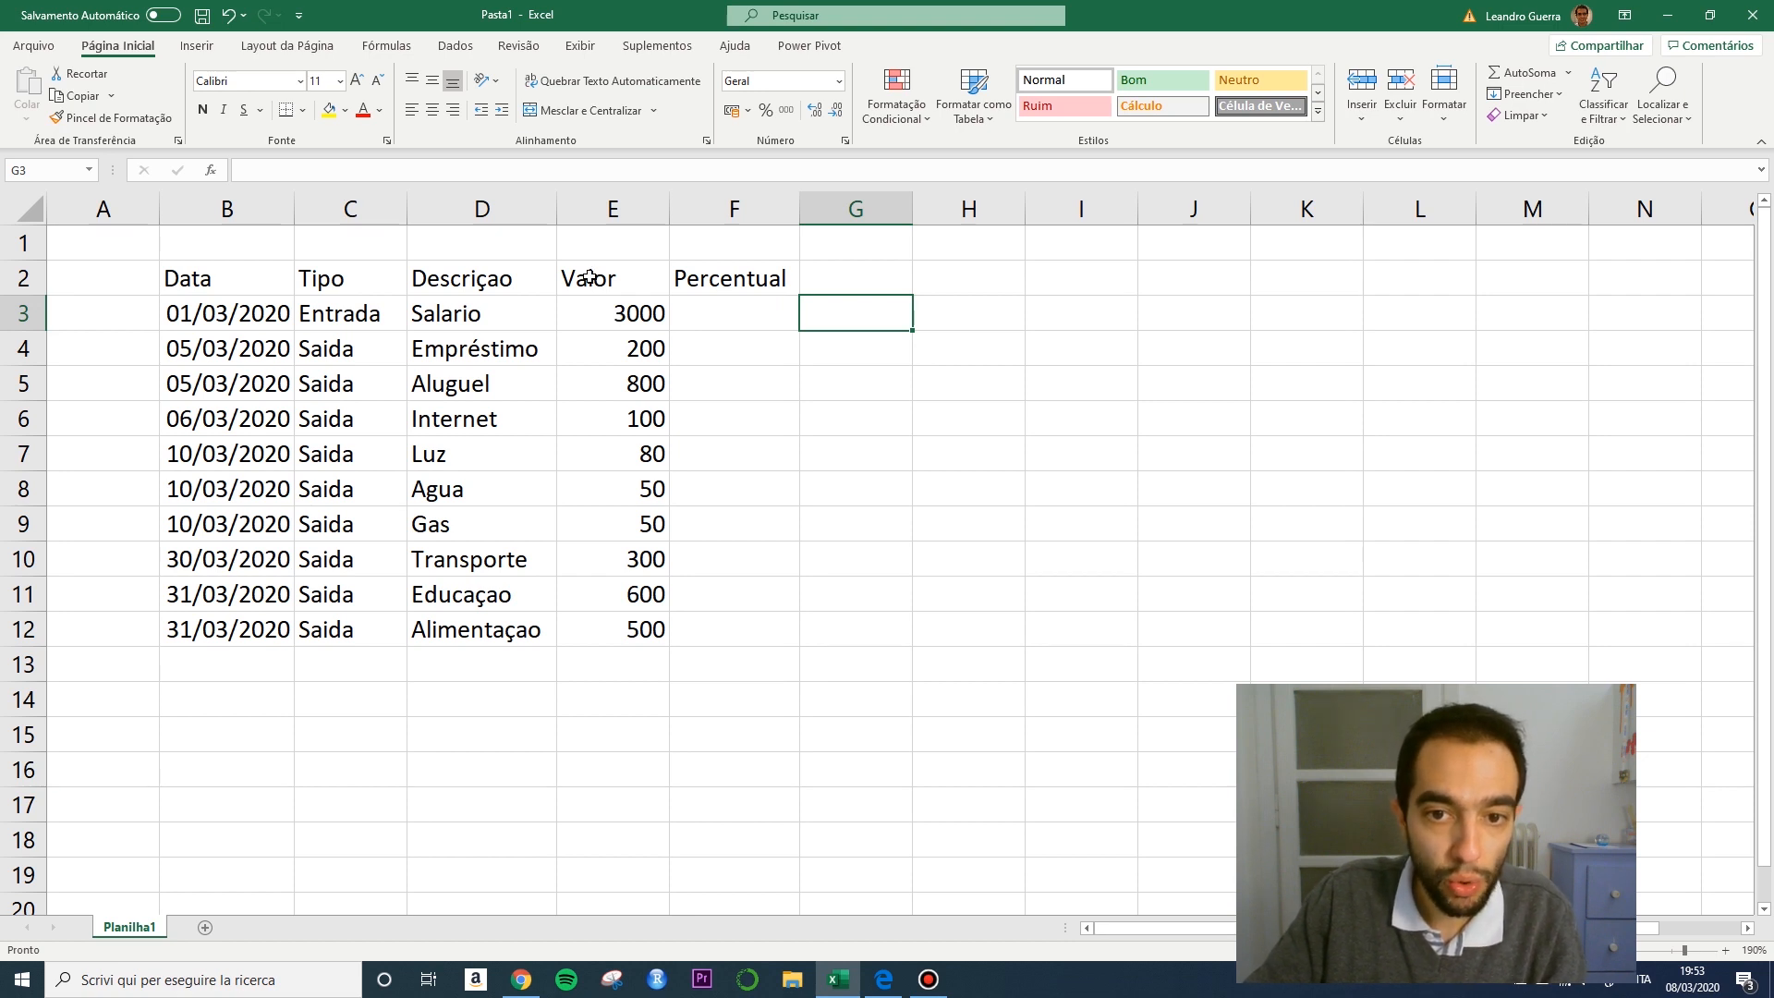
AutoFit the Valor column to its contents and narrow the Tipo column to just fit Entrada.
double_click(672, 205)
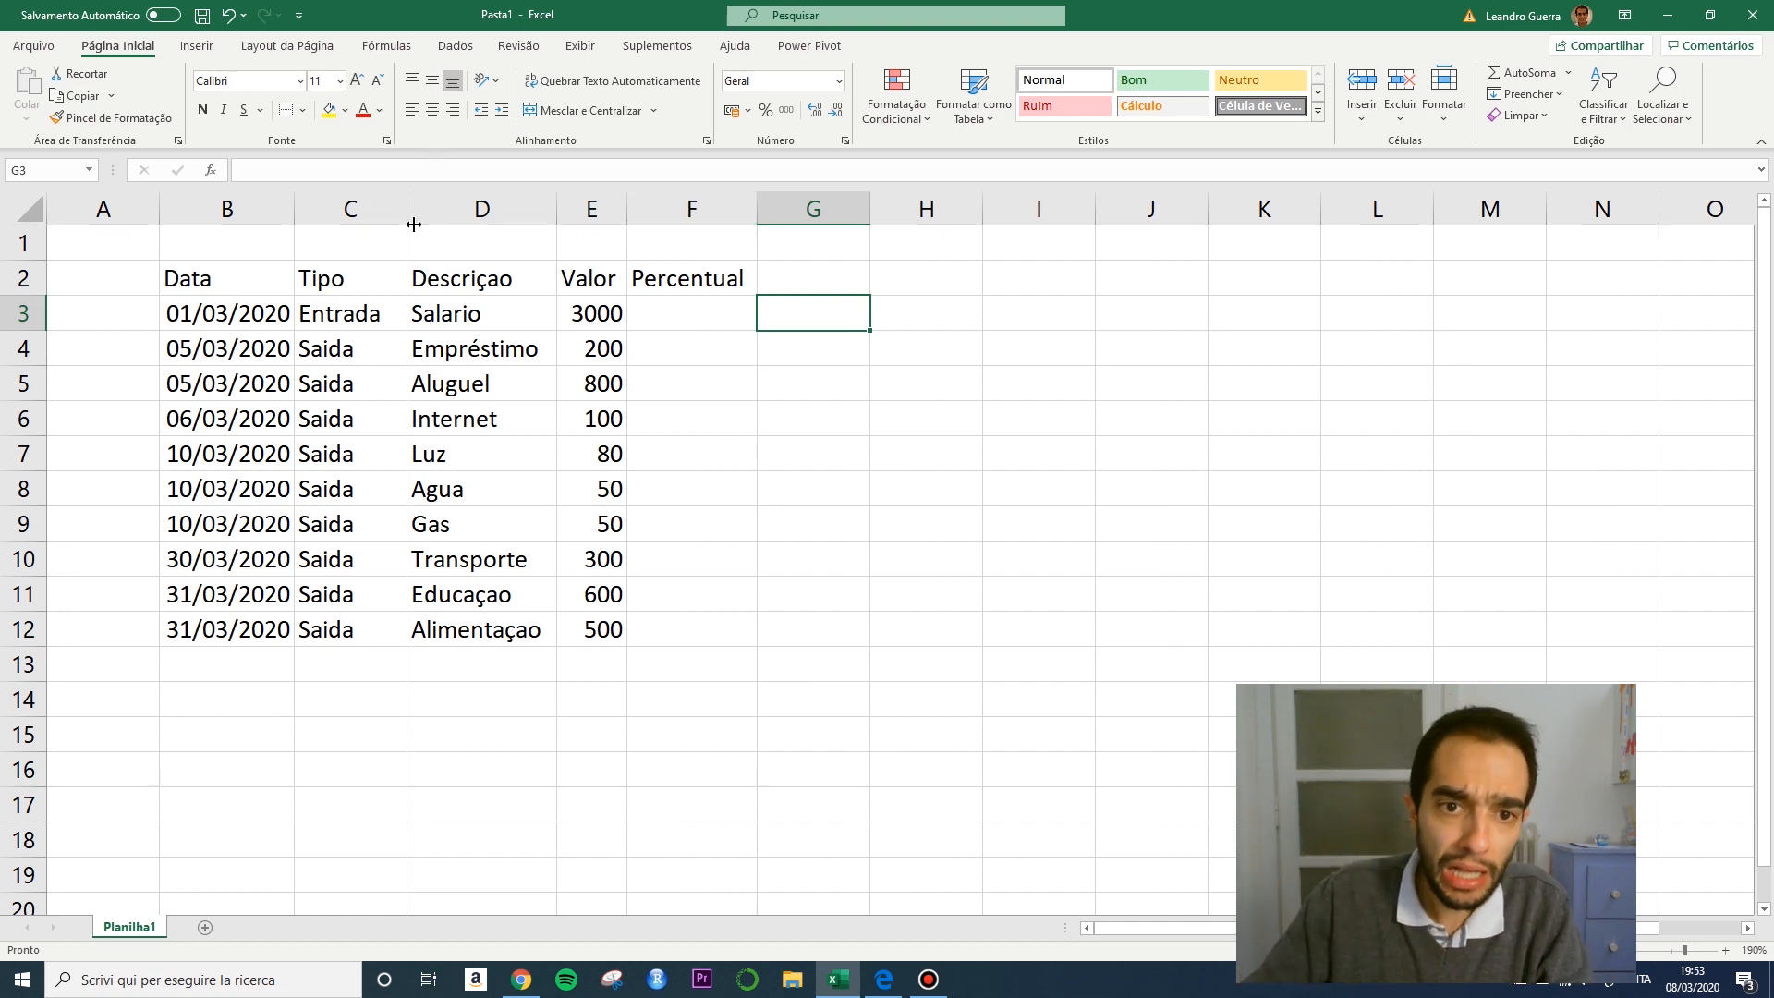
drag(413, 213, 389, 214)
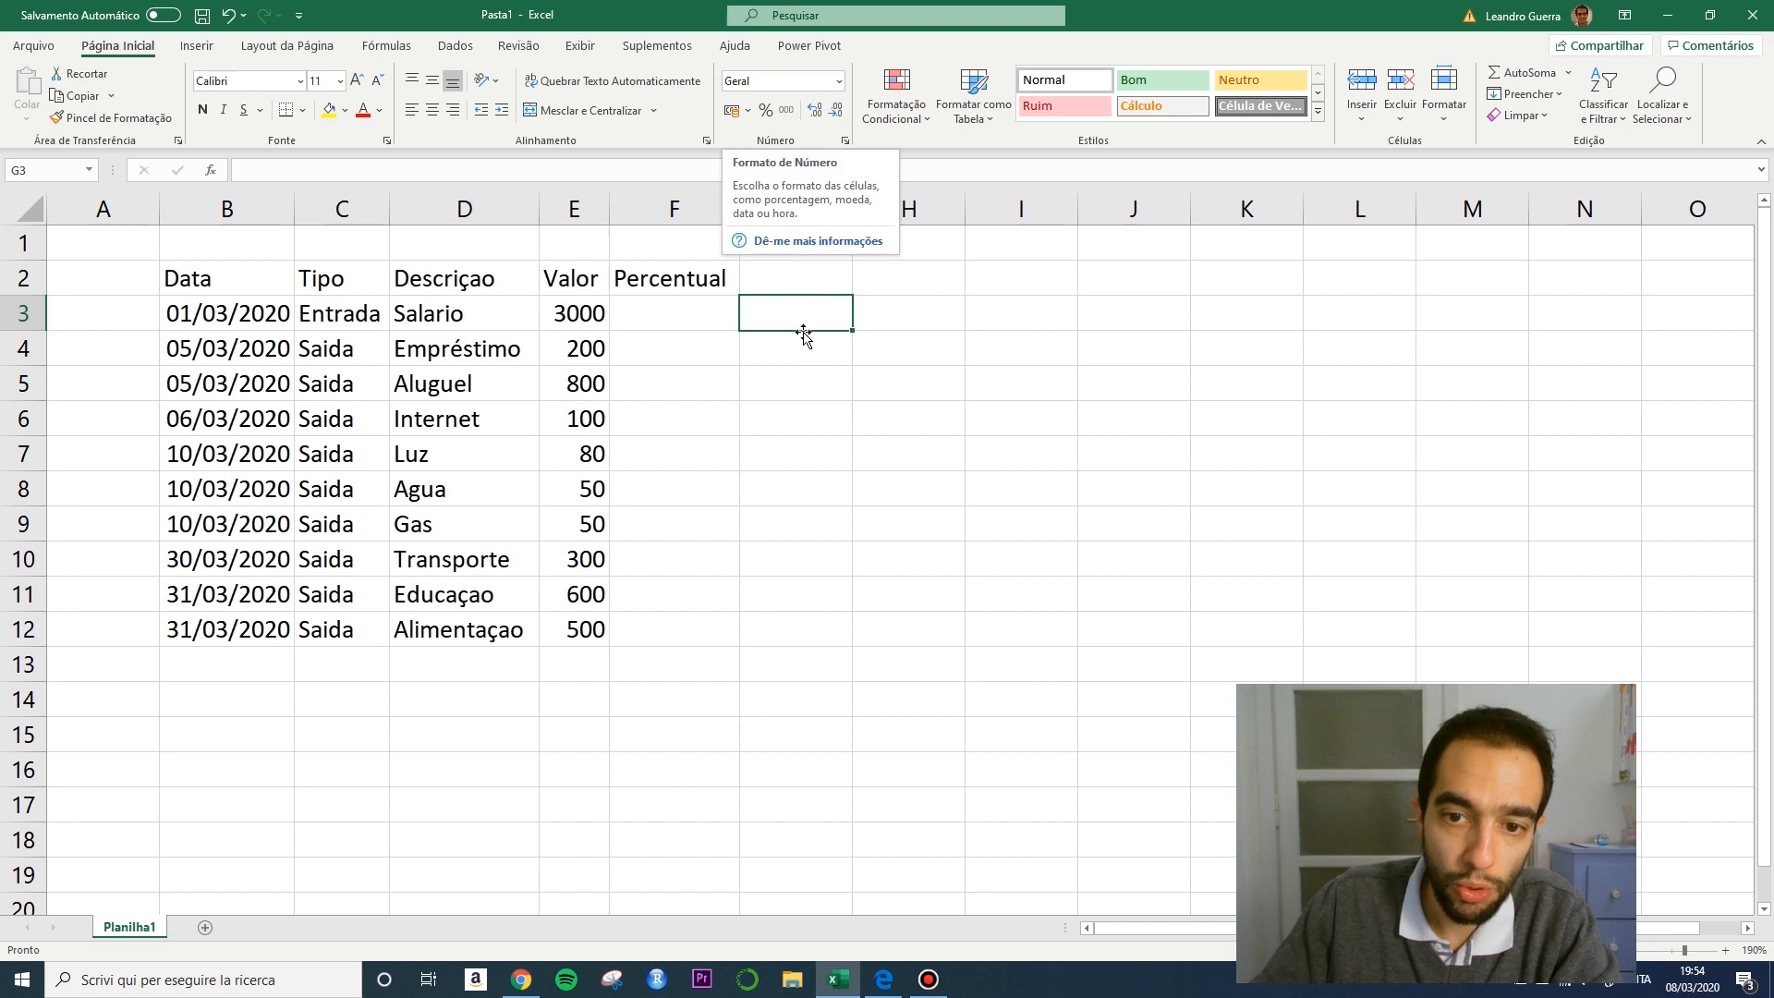
Examine the number formats available for the Salario amount in E3, leaving its format as it is.
click(588, 320)
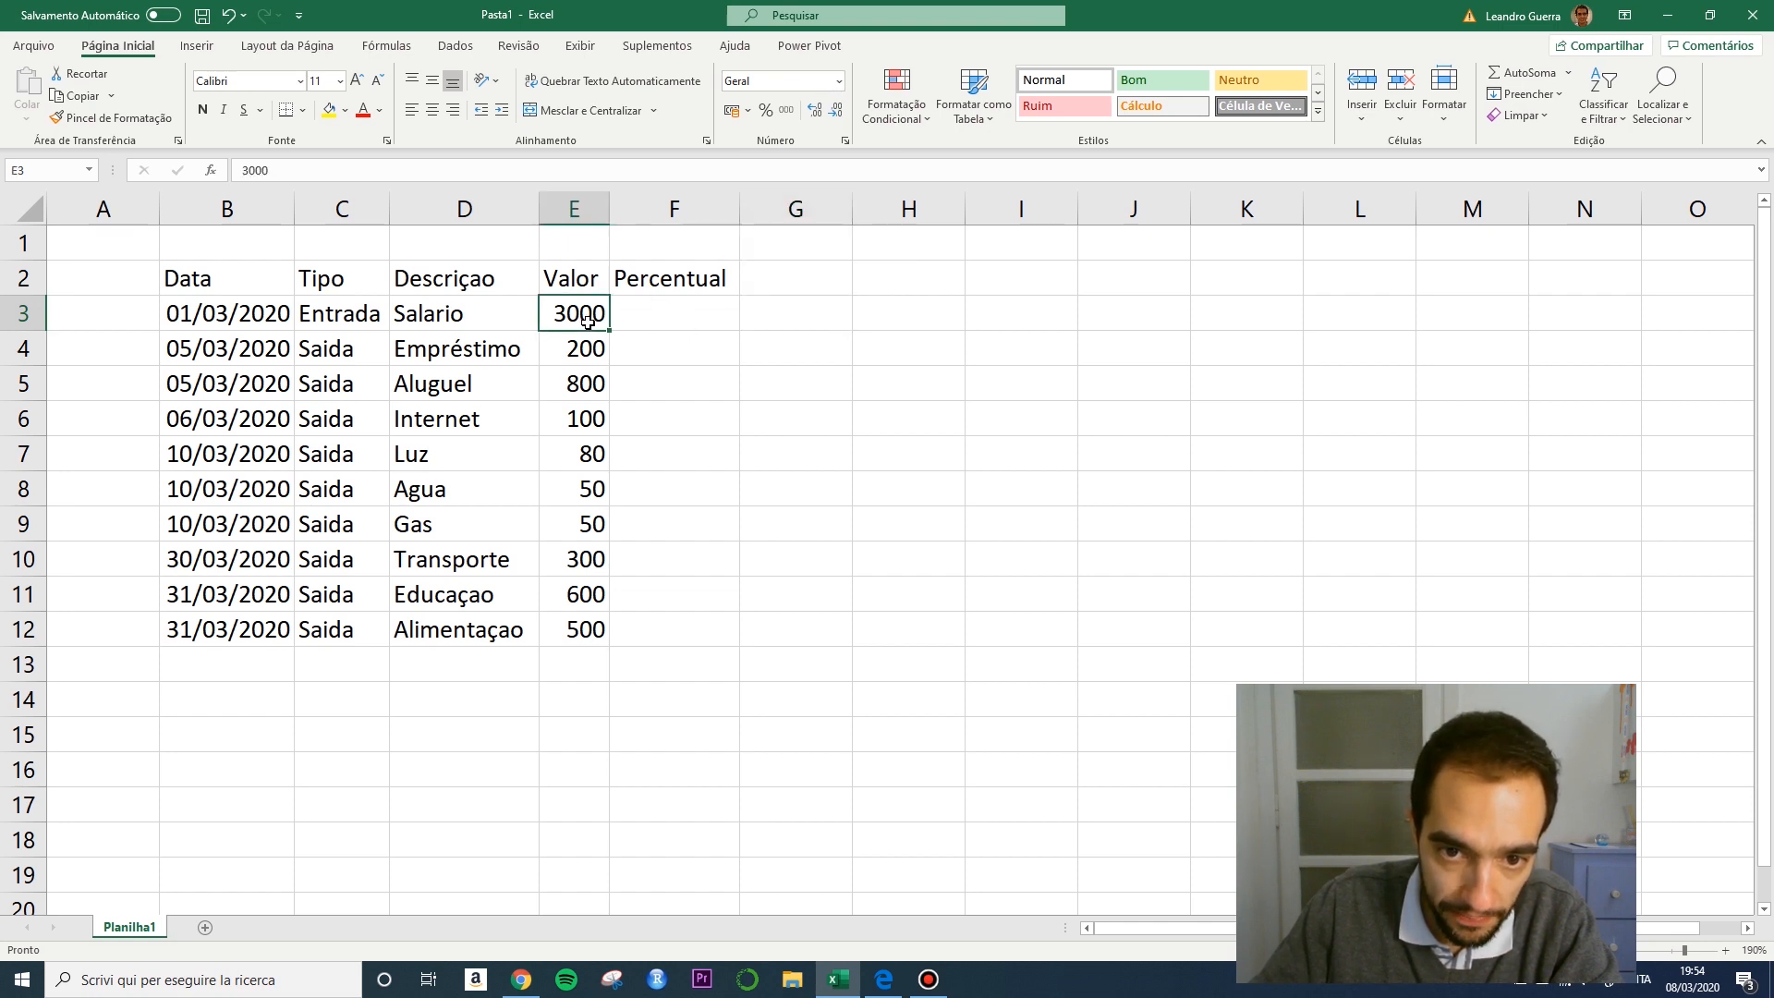
click(839, 83)
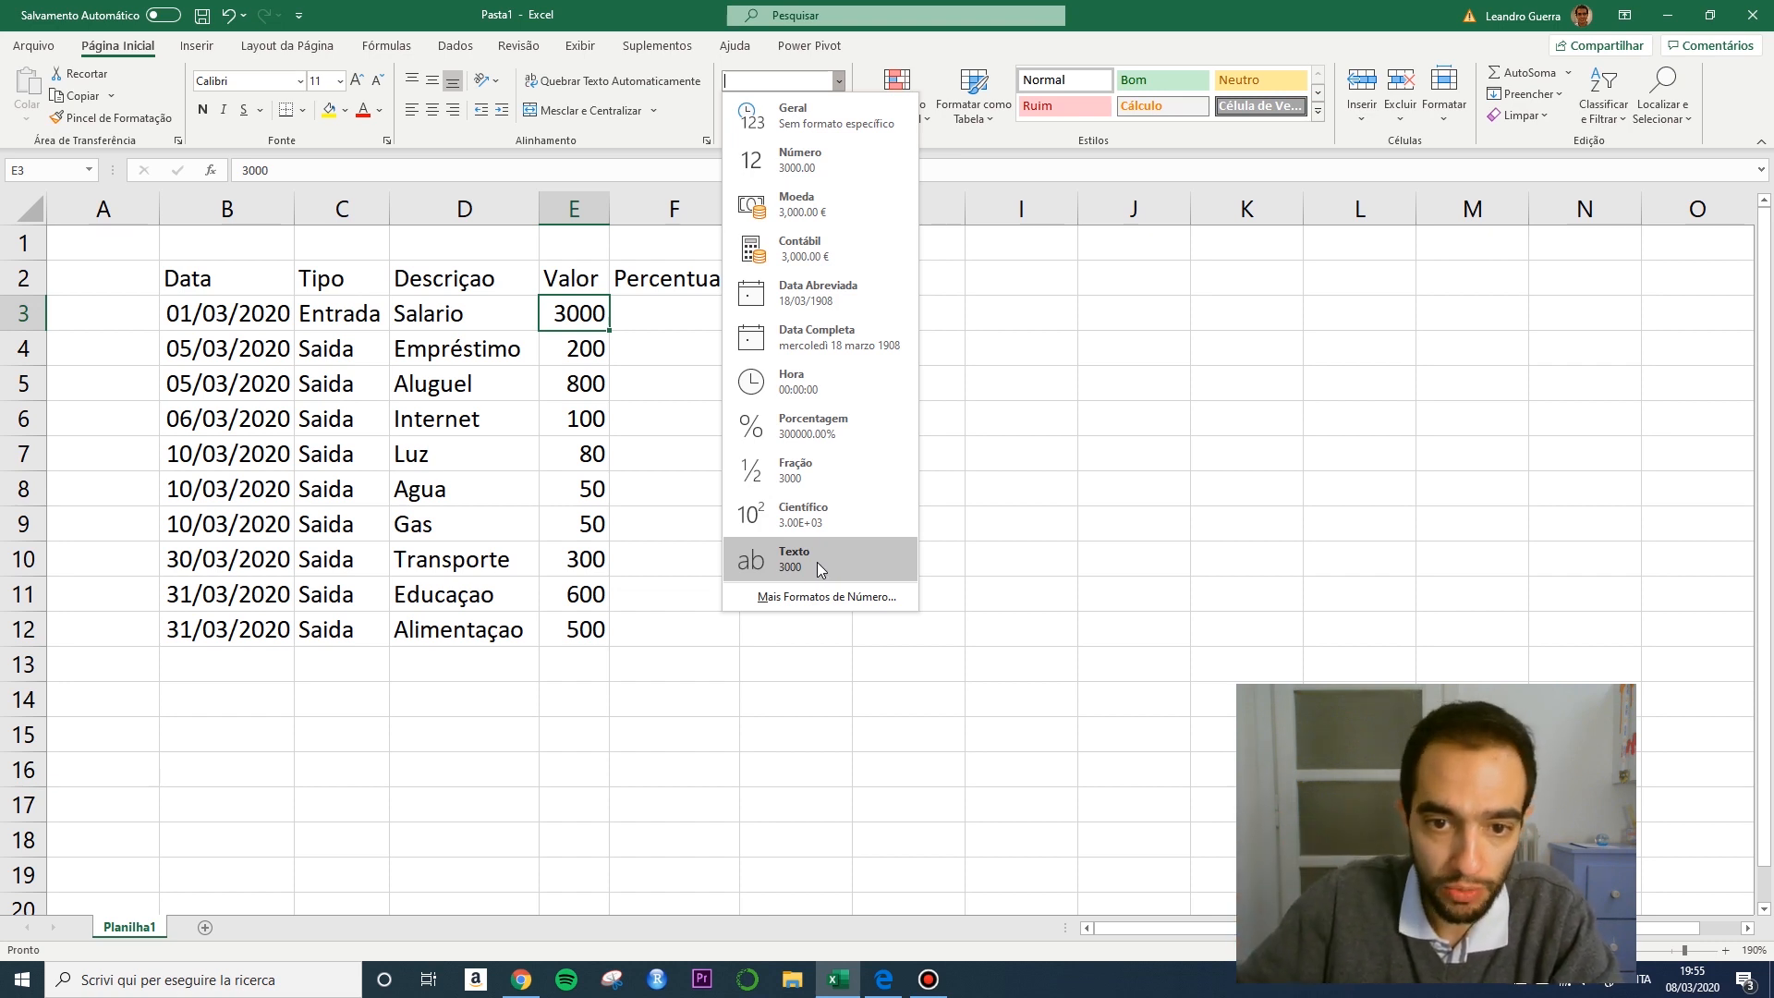
click(781, 841)
click(689, 392)
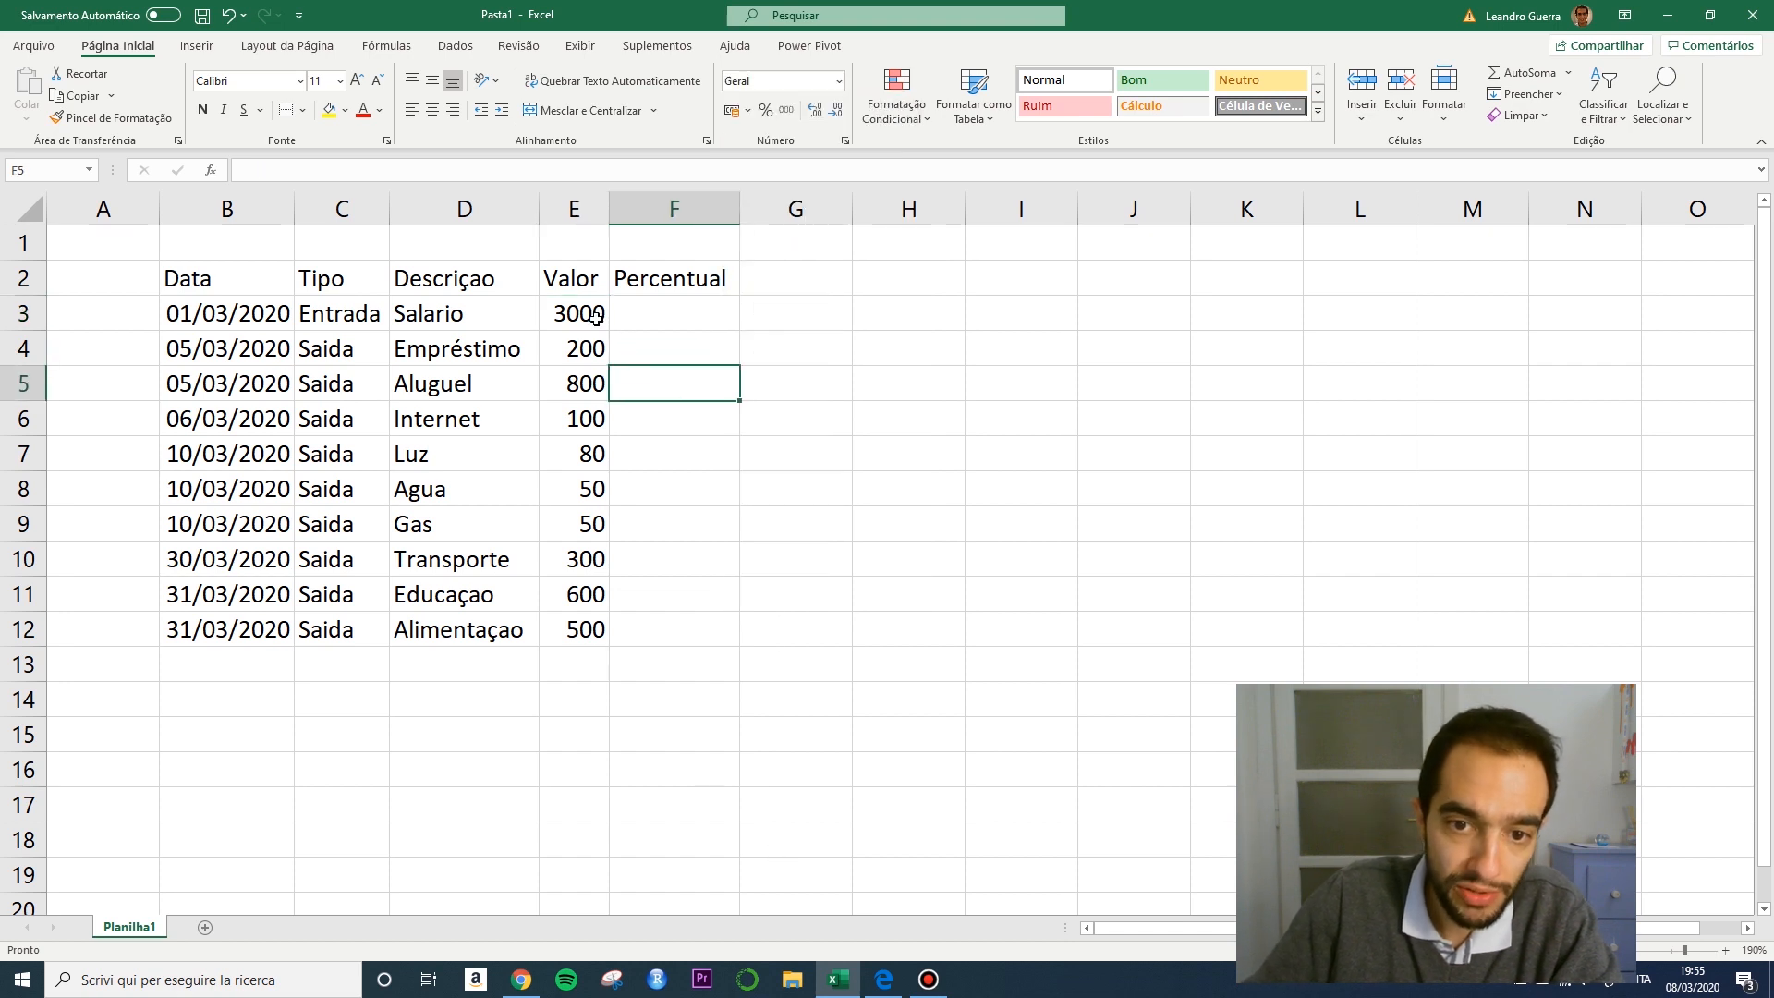
drag(582, 317, 582, 417)
click(675, 384)
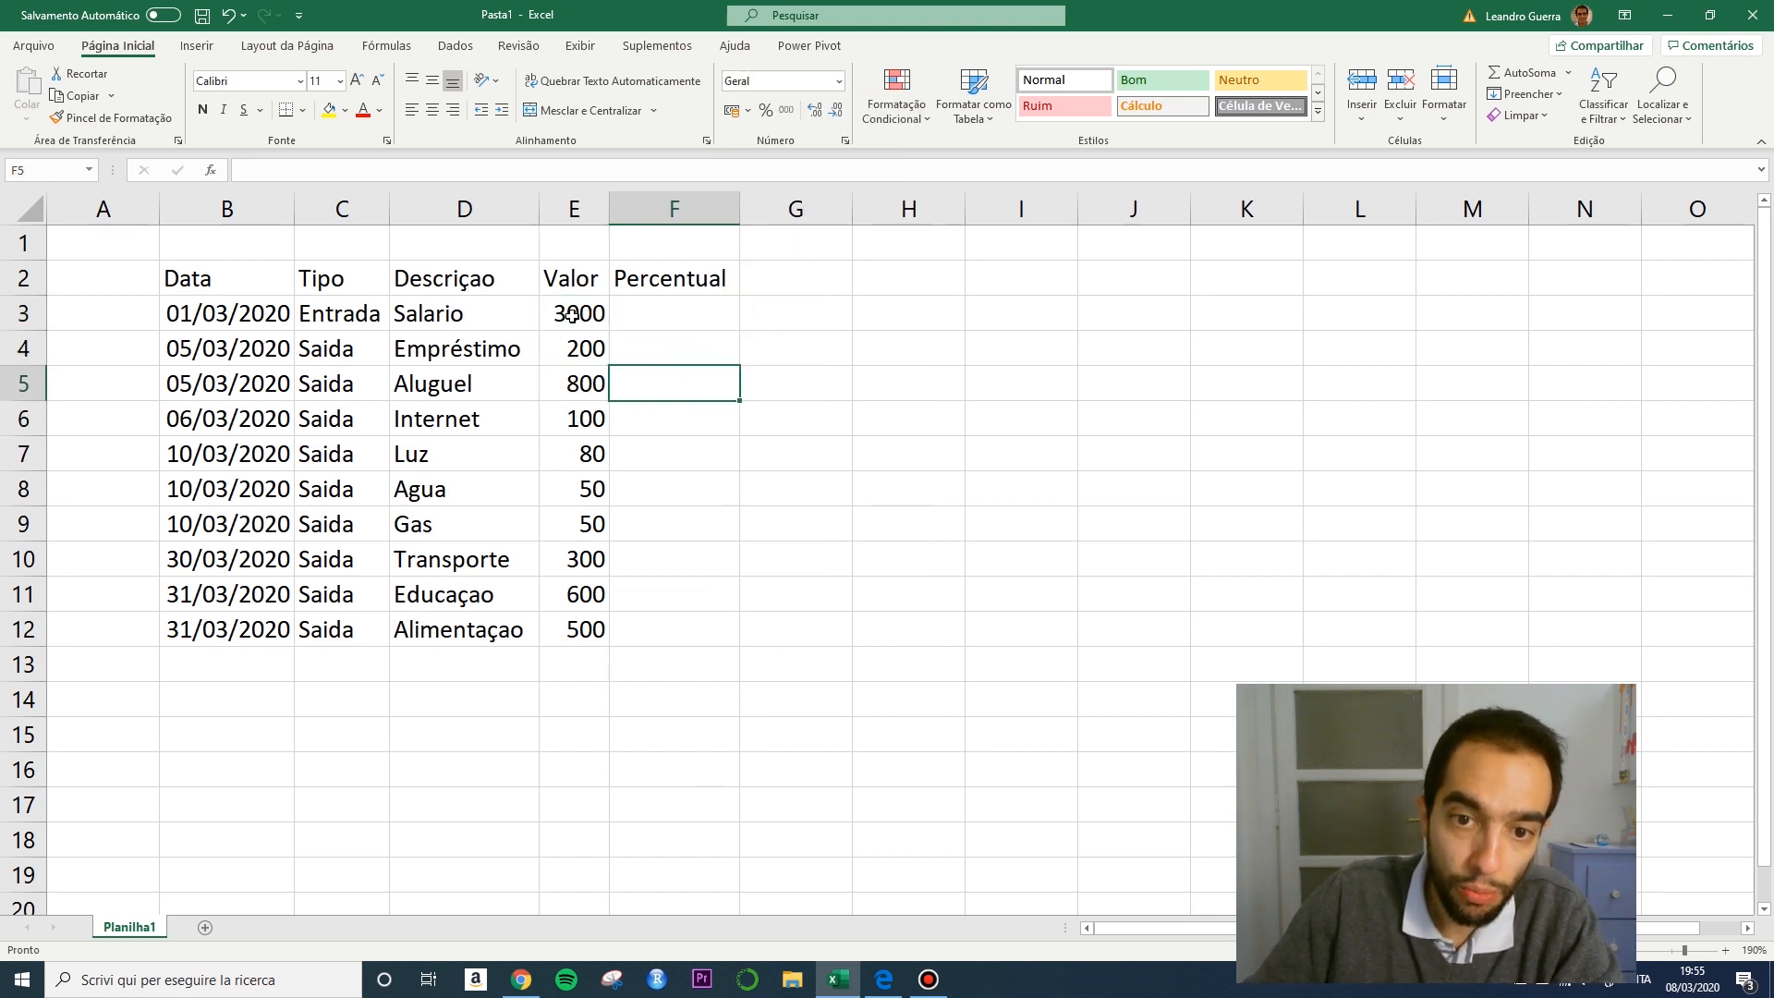
click(567, 306)
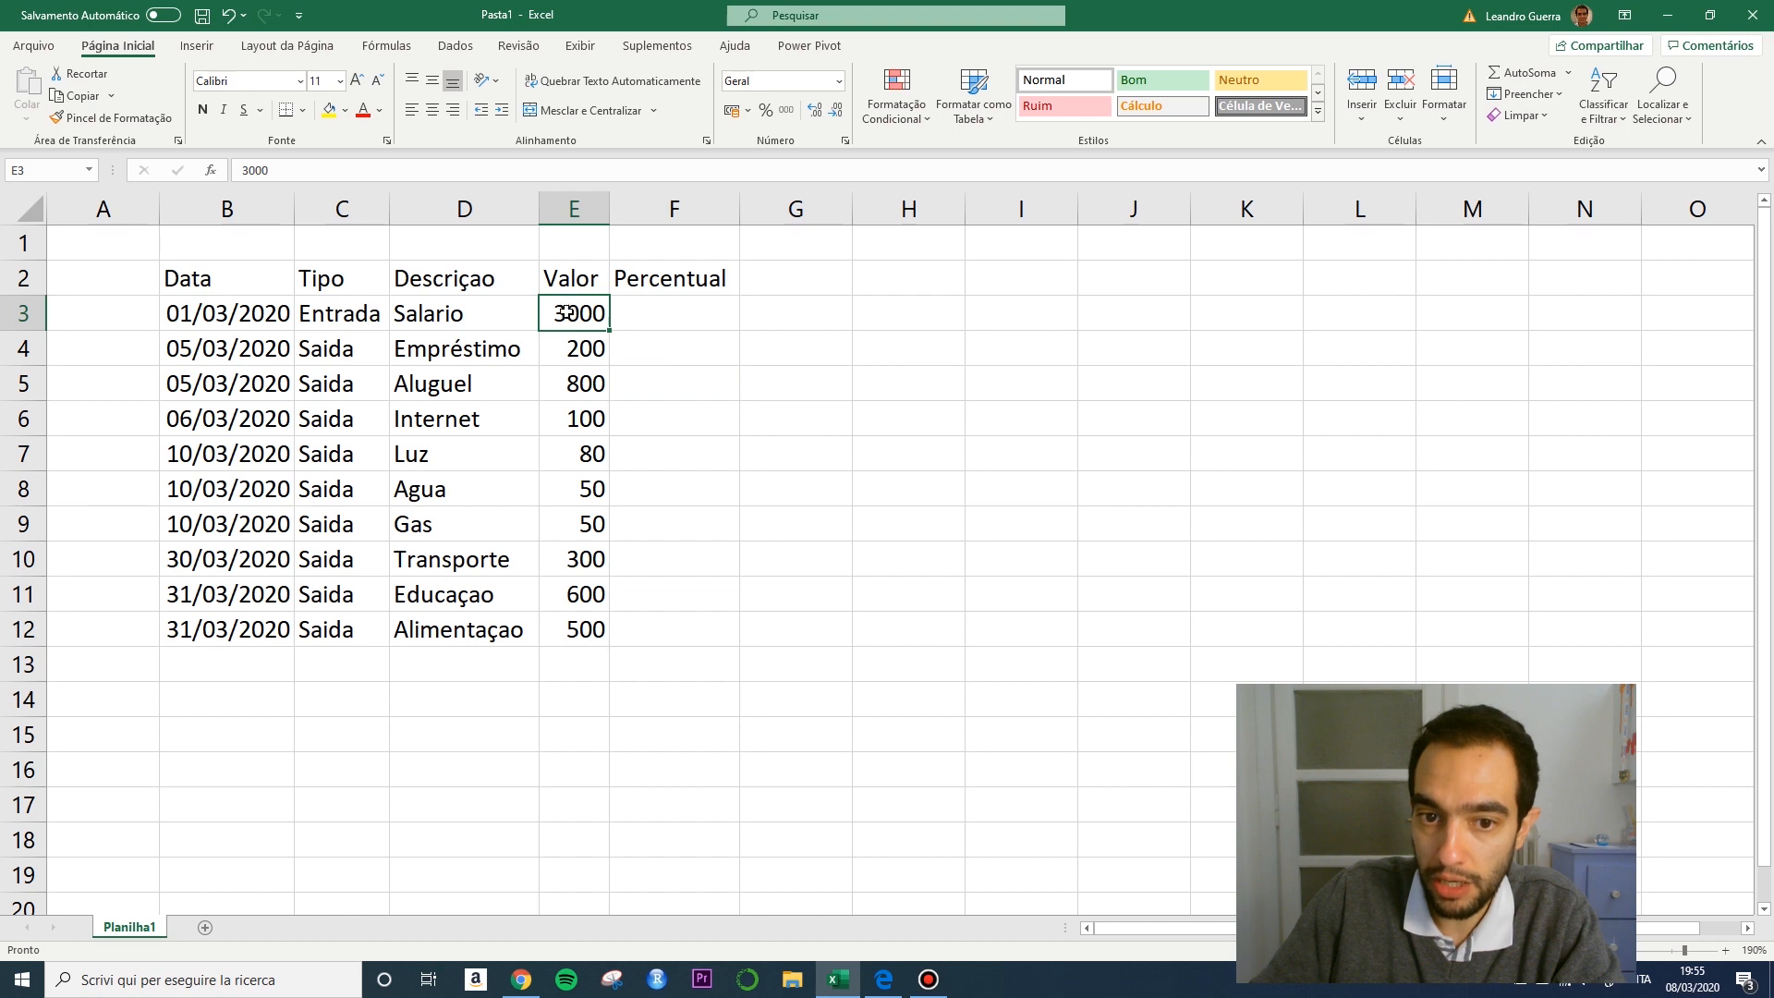
drag(566, 313, 591, 638)
click(730, 601)
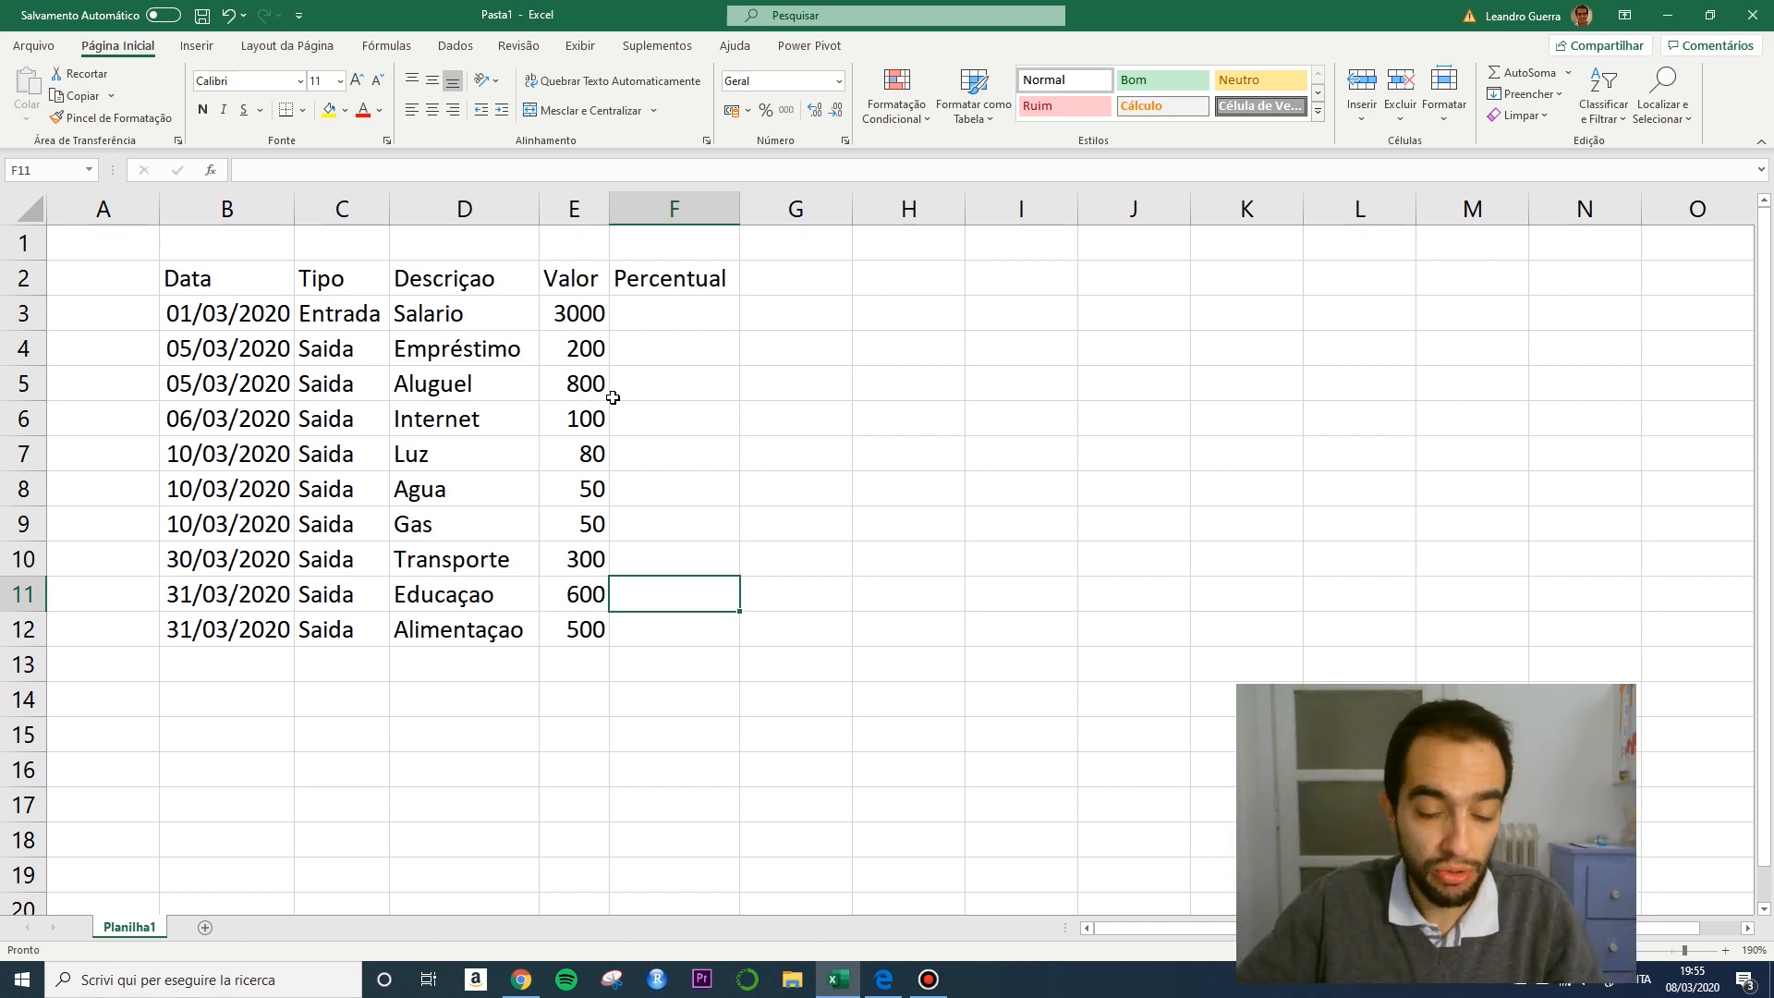
Combine the non-adjacent cells F11, E3, H4, E5, C6, B6, B9 and C11 in one selection, and clear it.
ctrl+click(586, 315)
ctrl+click(926, 342)
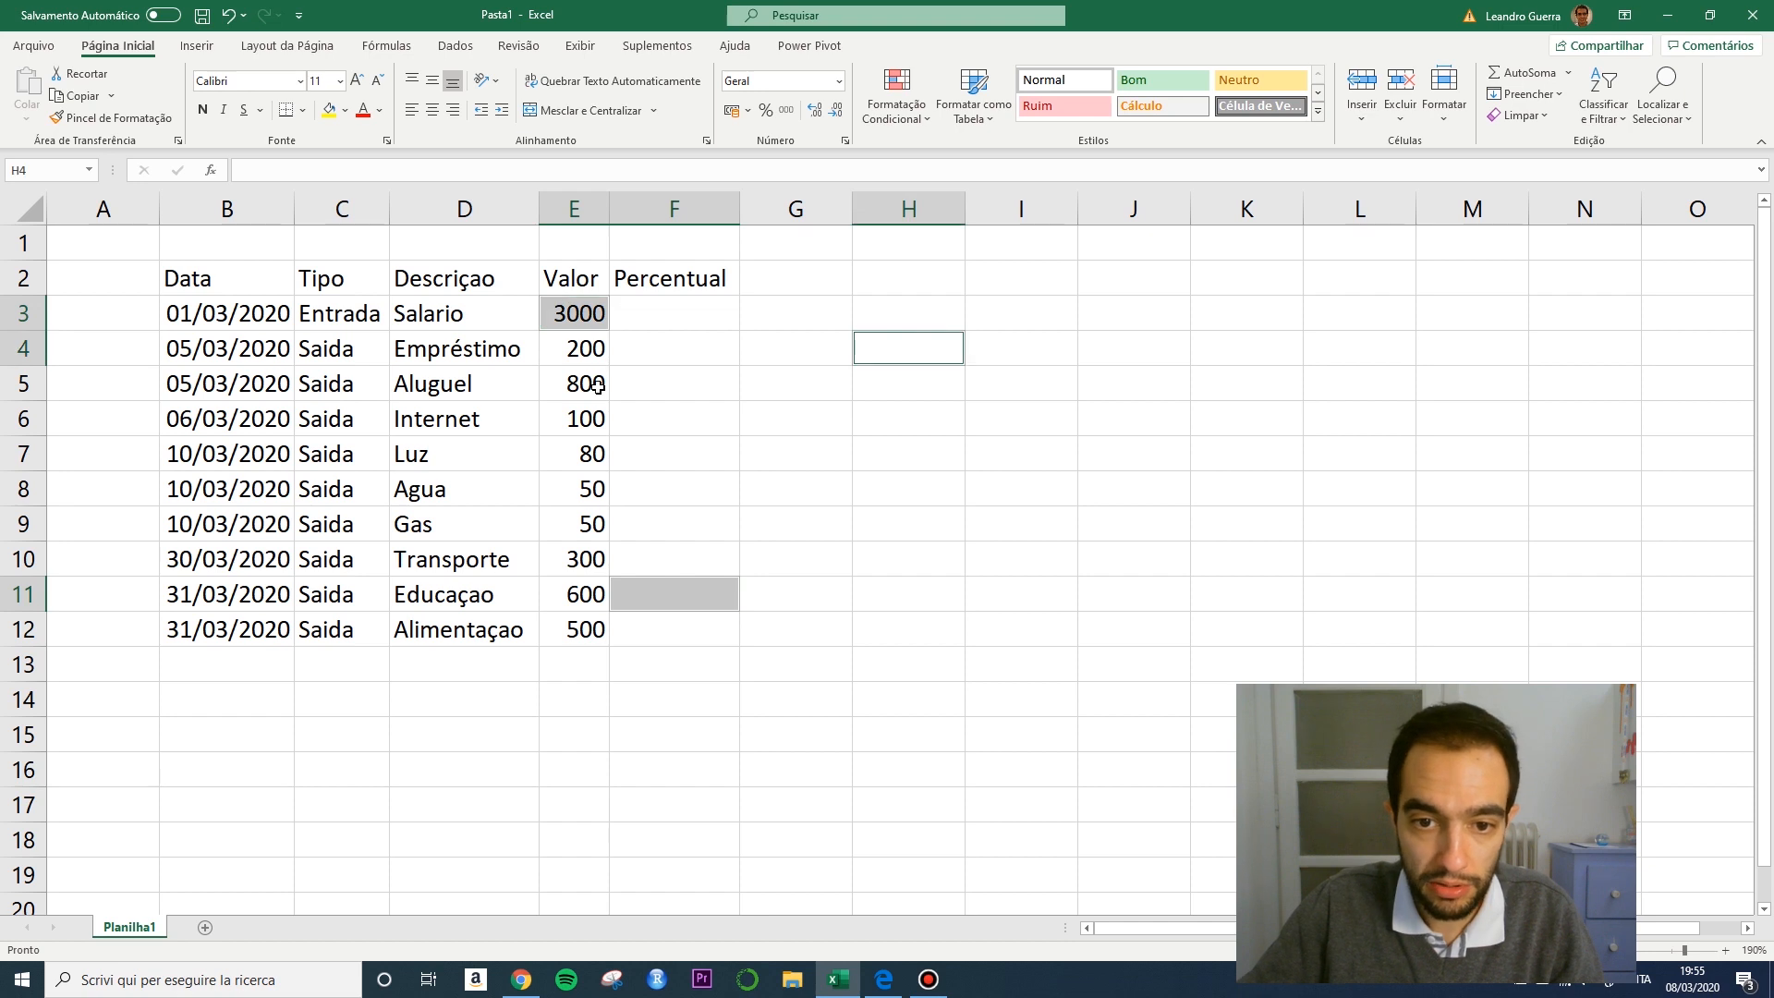
ctrl+click(598, 385)
ctrl+click(319, 402)
ctrl+click(182, 410)
ctrl+click(206, 538)
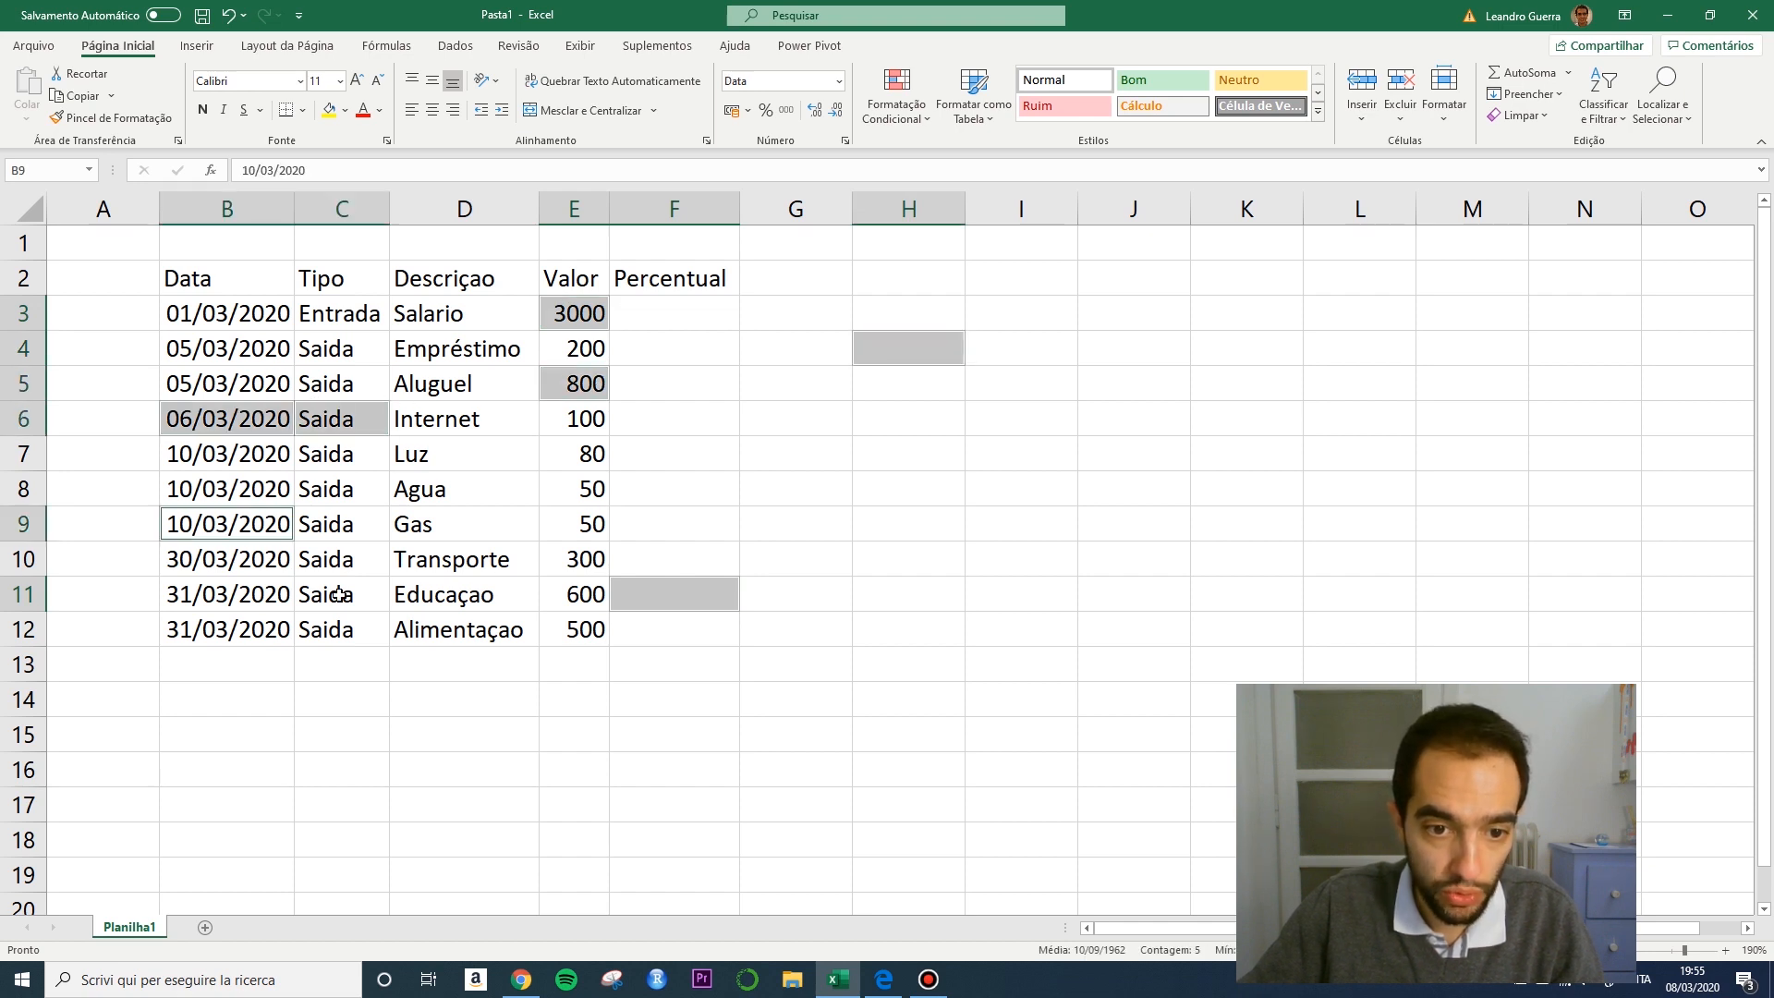
ctrl+click(339, 594)
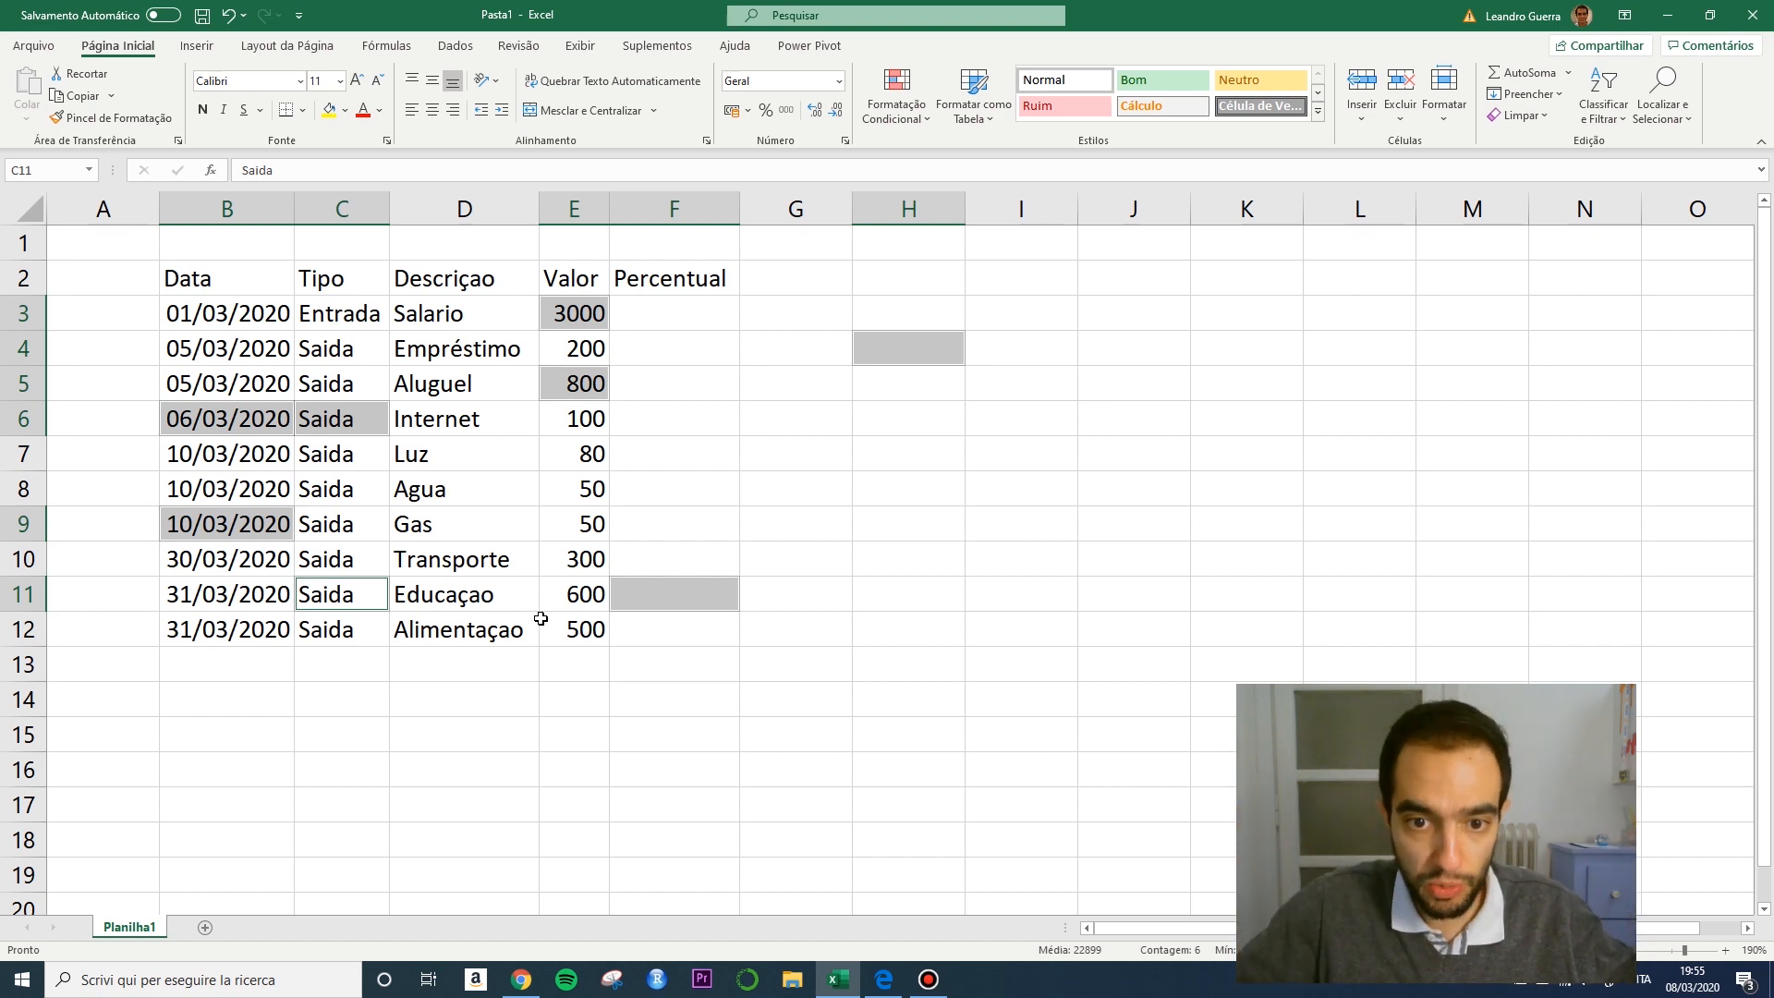
click(683, 552)
Format the Valor amounts in E3:E12 as currency (Moeda).
drag(560, 311, 584, 624)
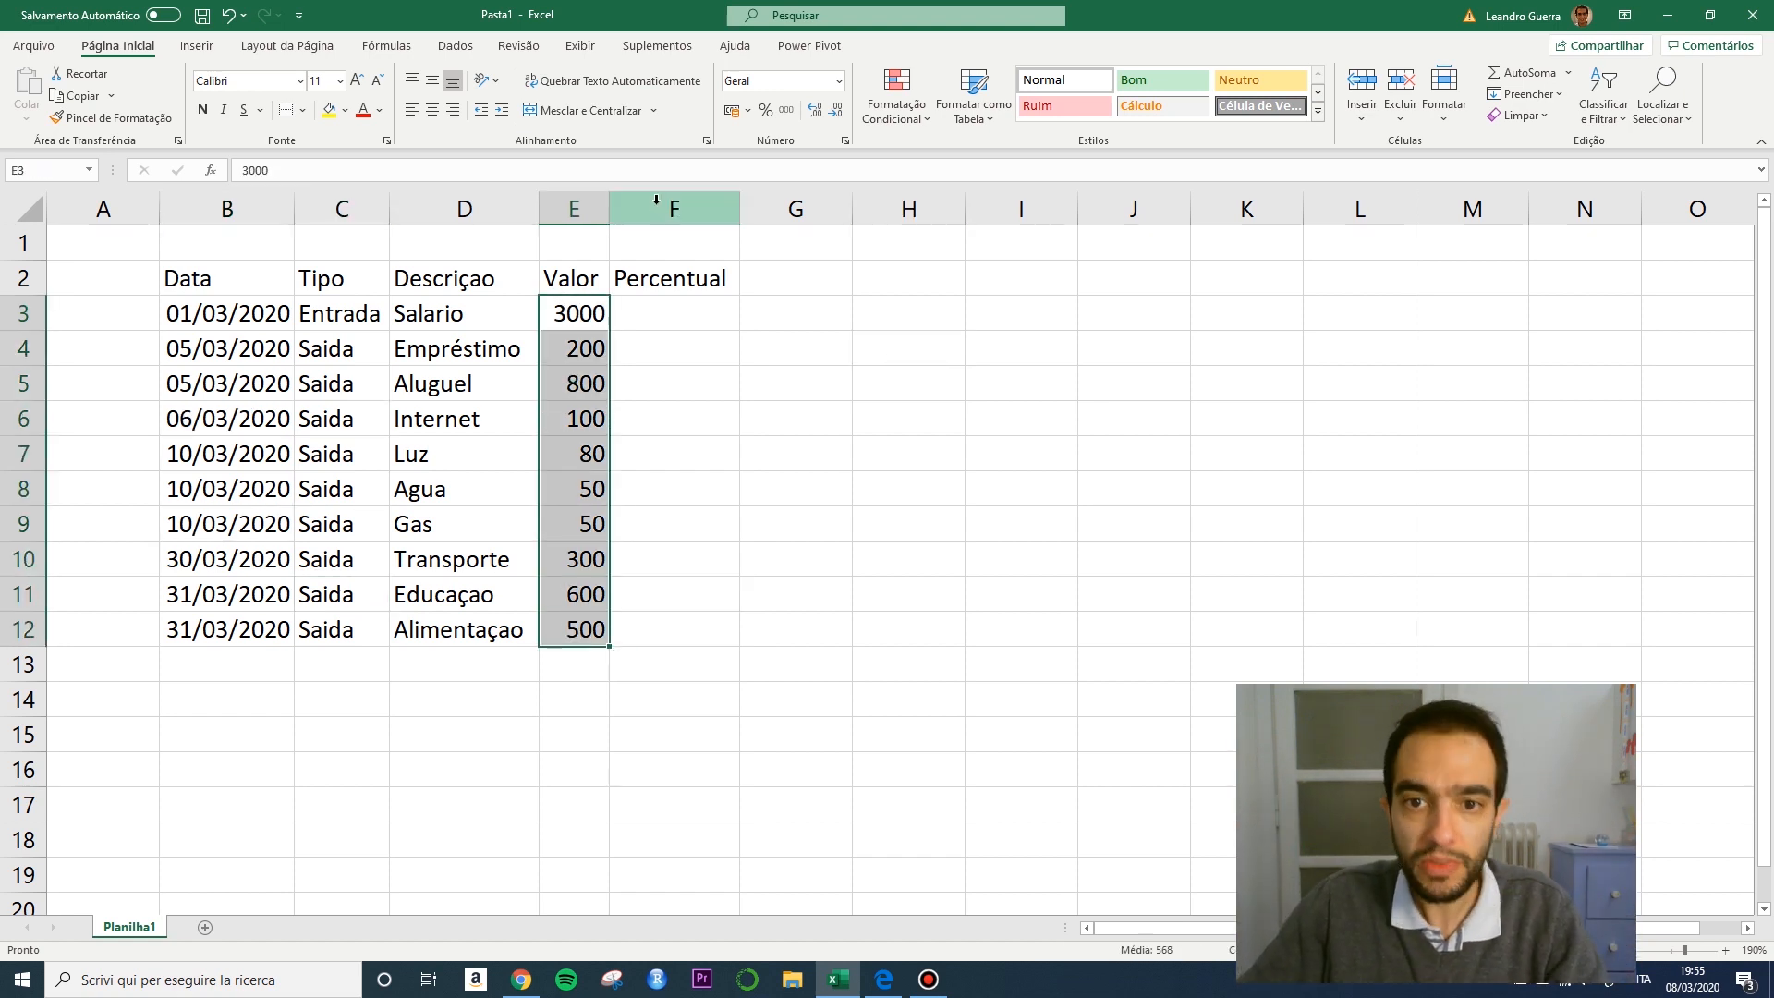
click(839, 82)
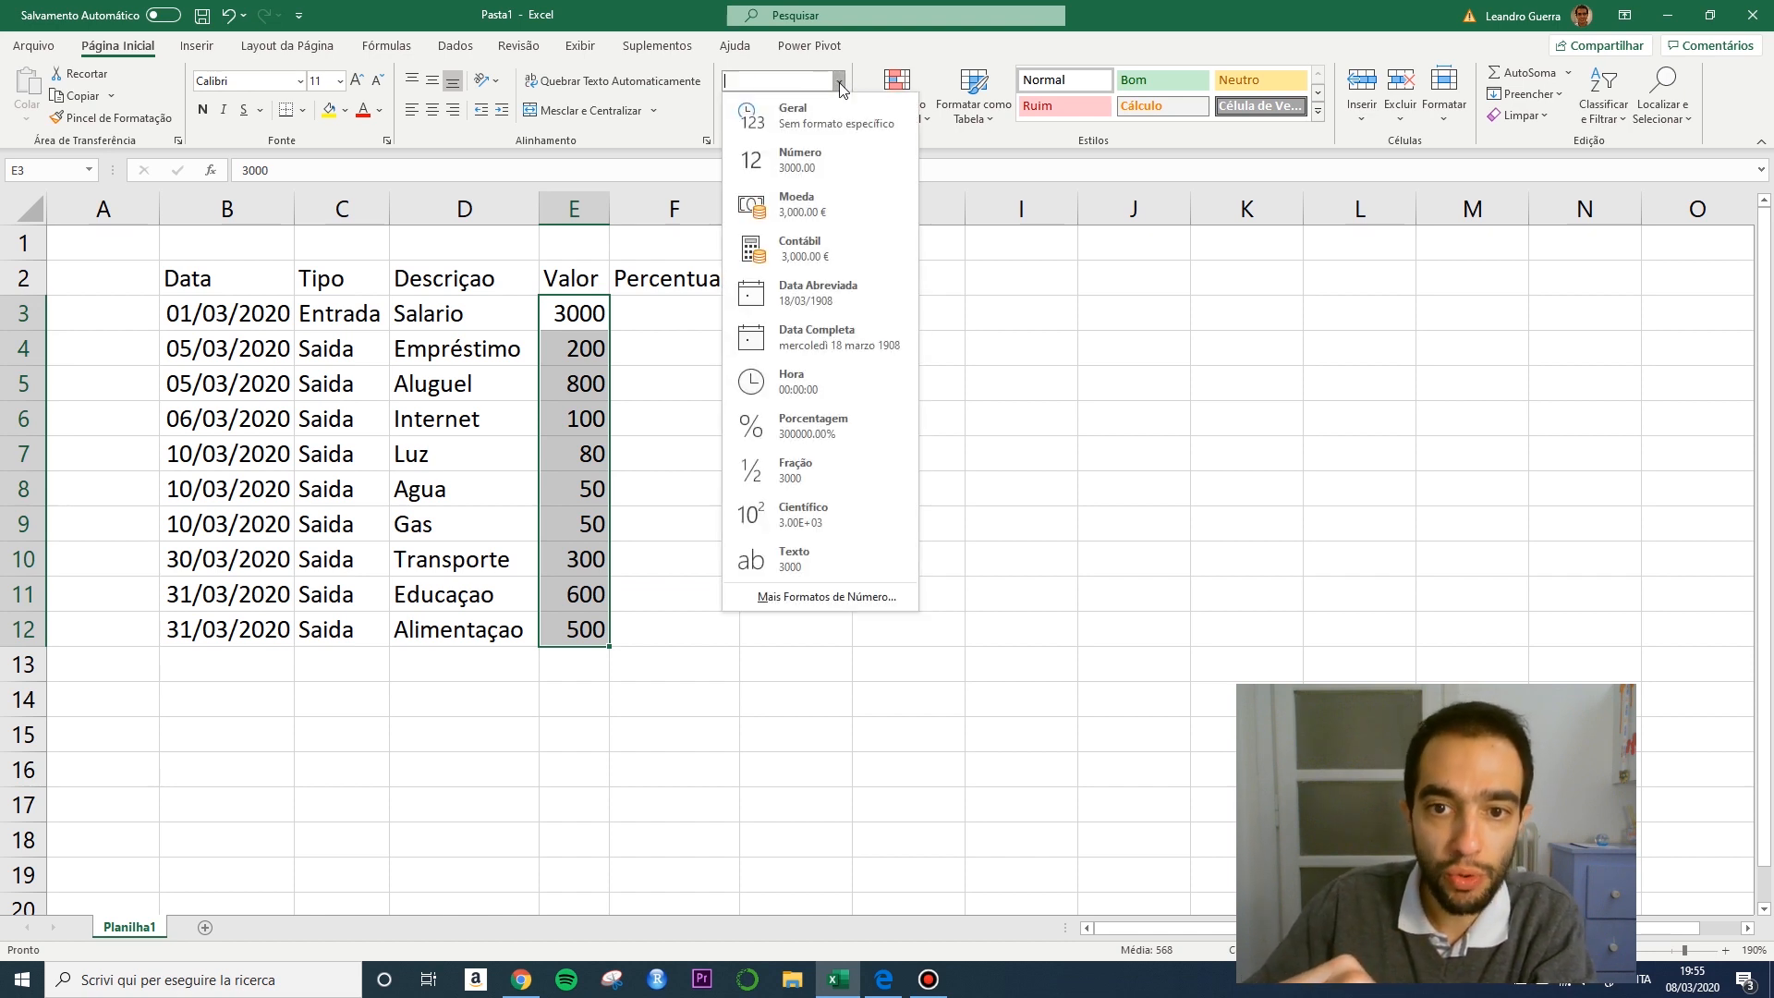
click(857, 202)
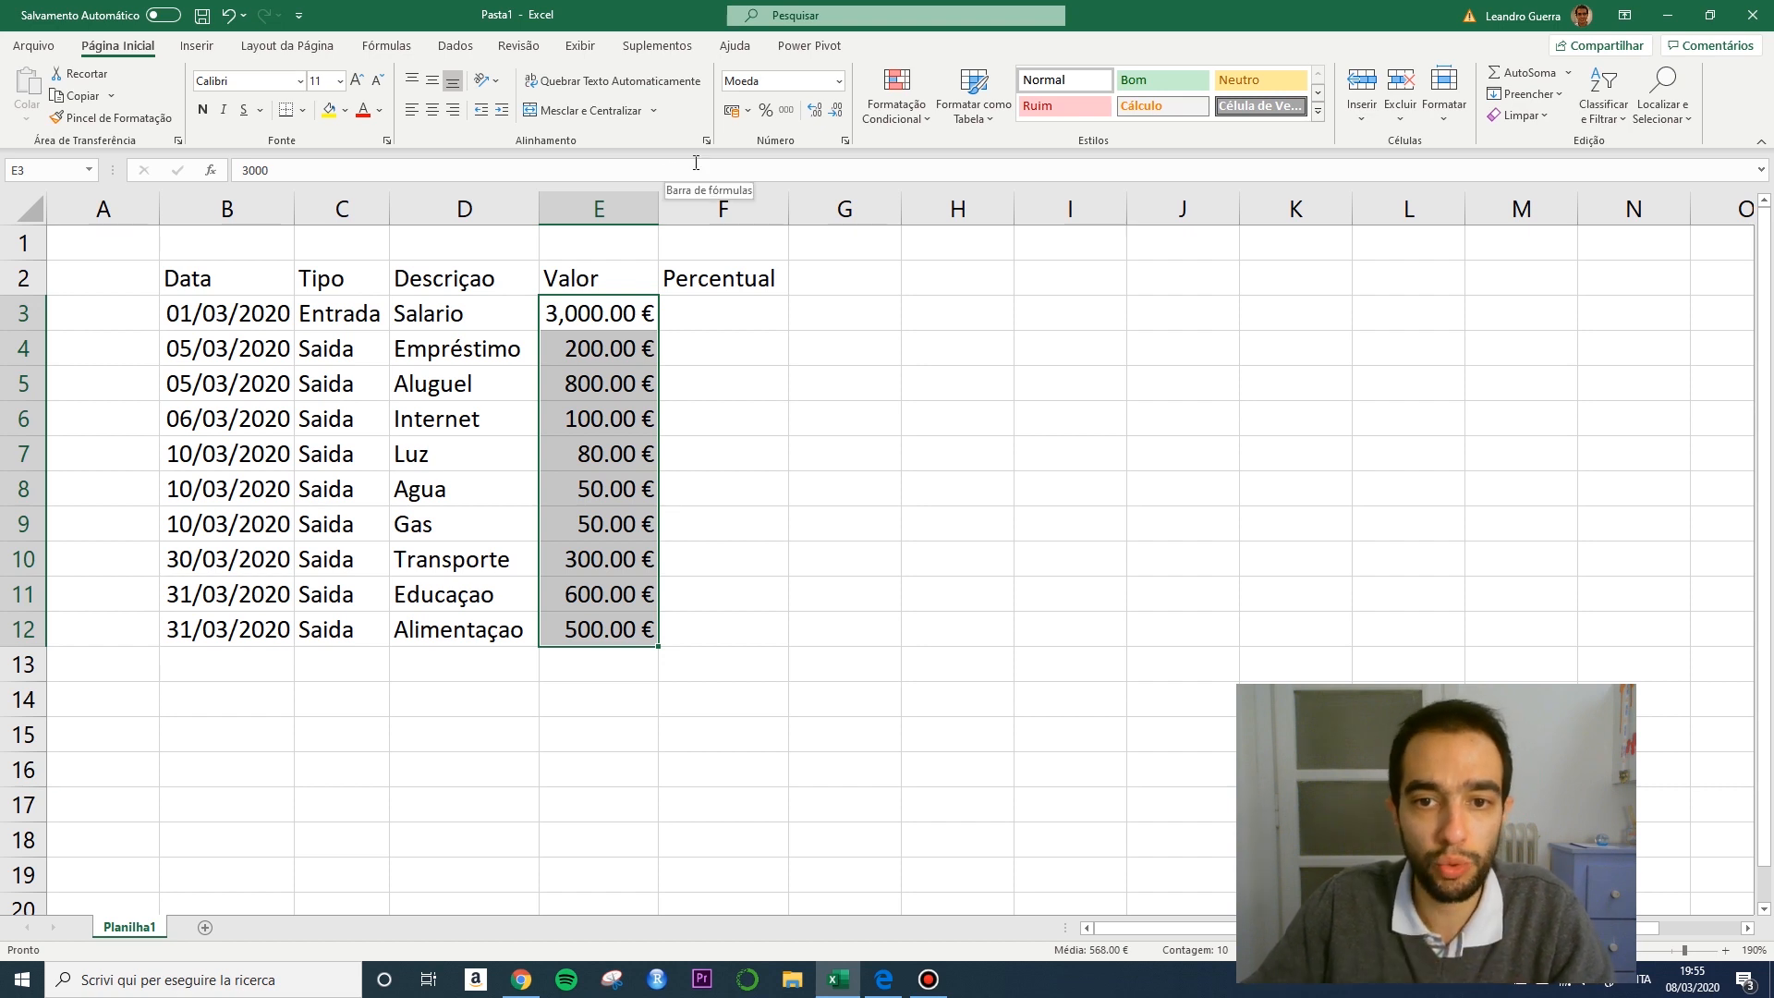
Apply the R$ Português (Brasil) accounting format to the Valor amounts in E3:E12.
click(751, 119)
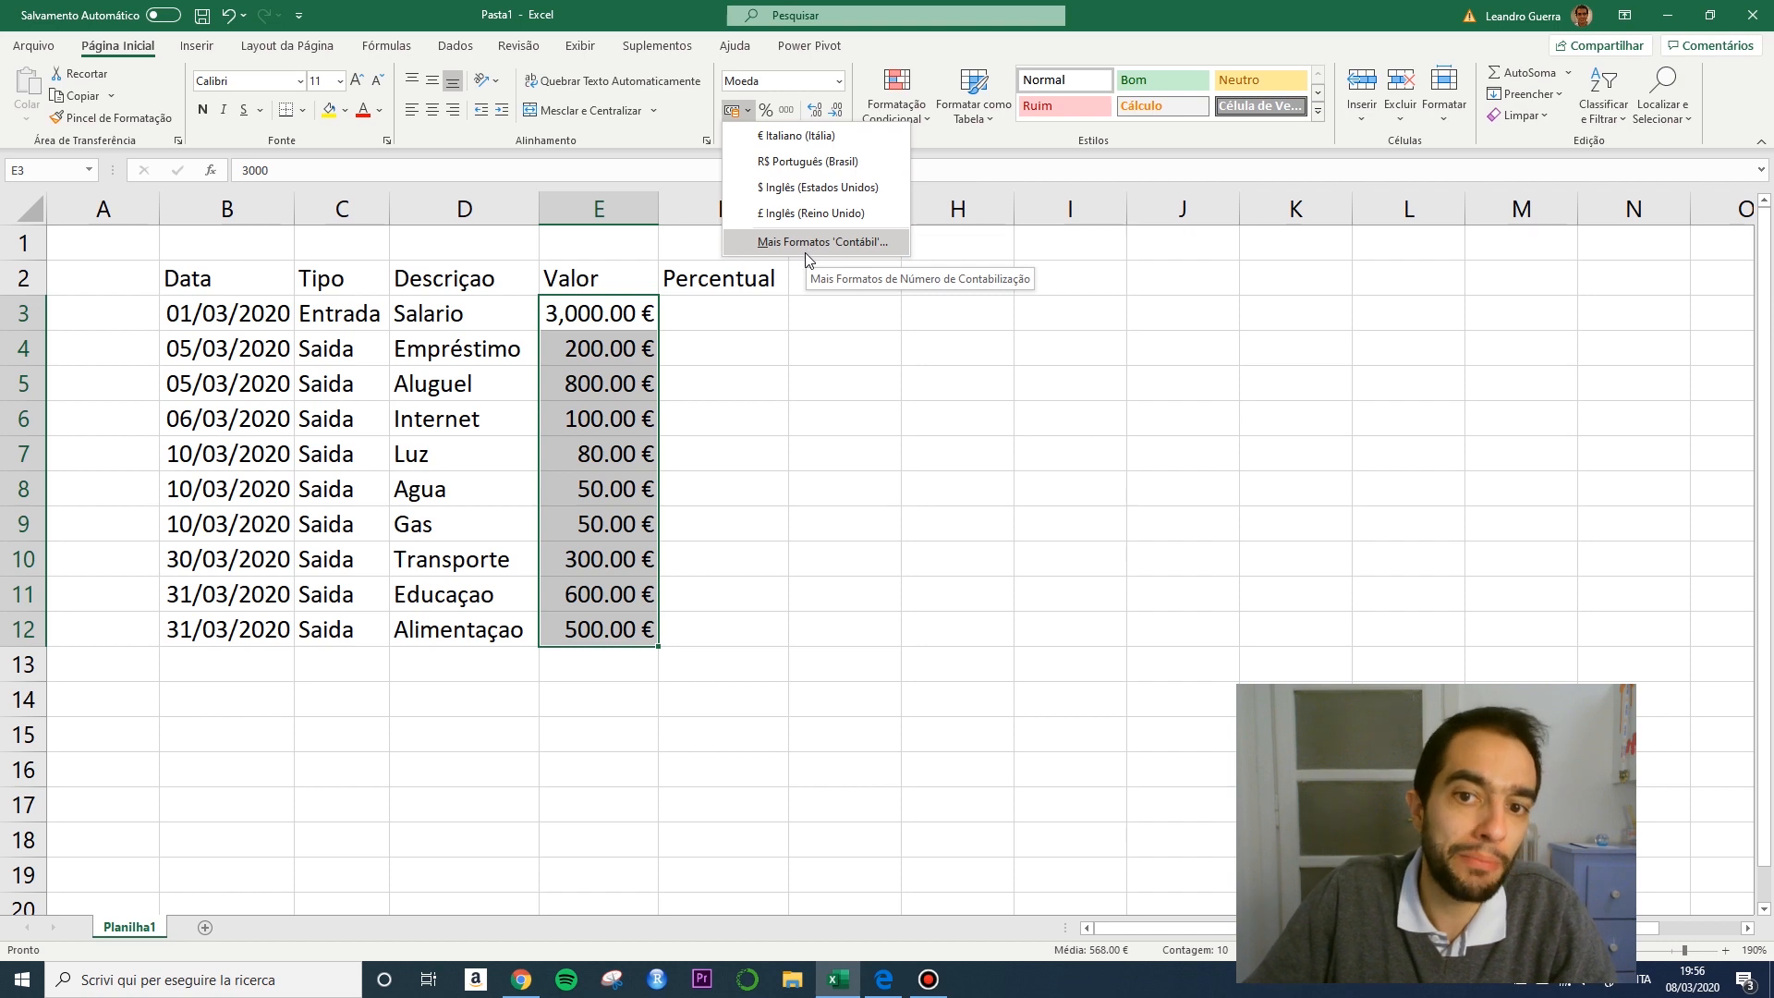
click(808, 163)
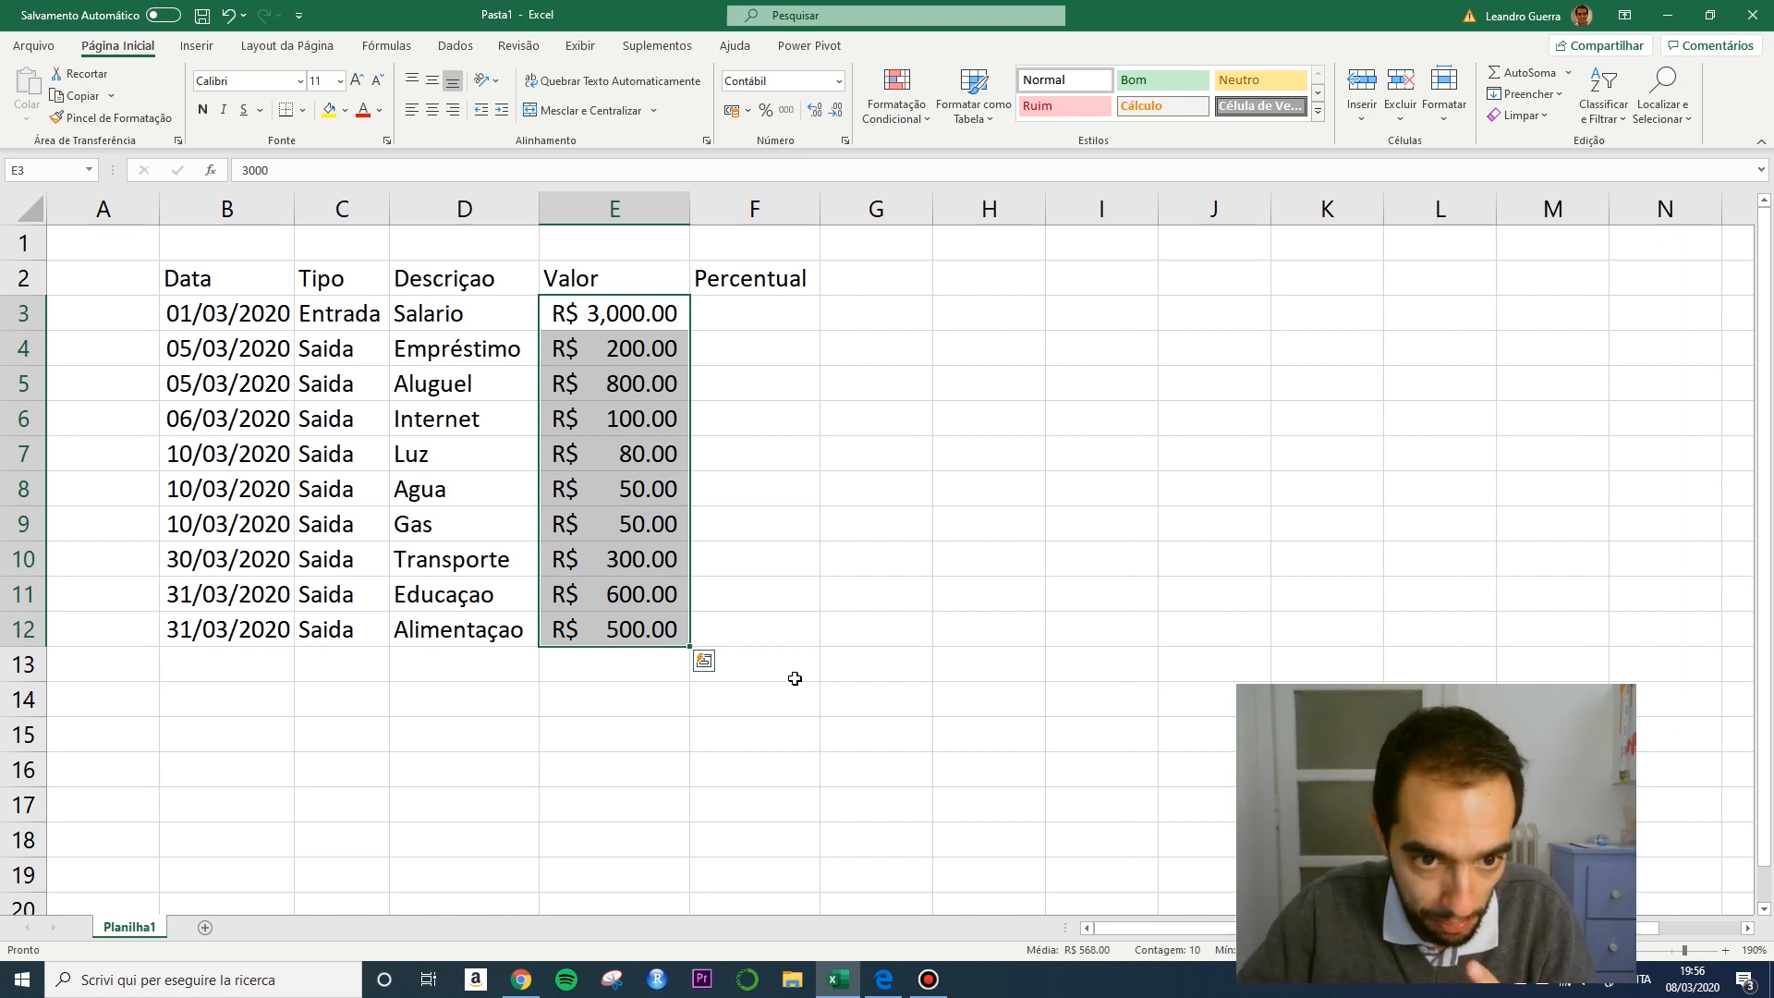
click(845, 665)
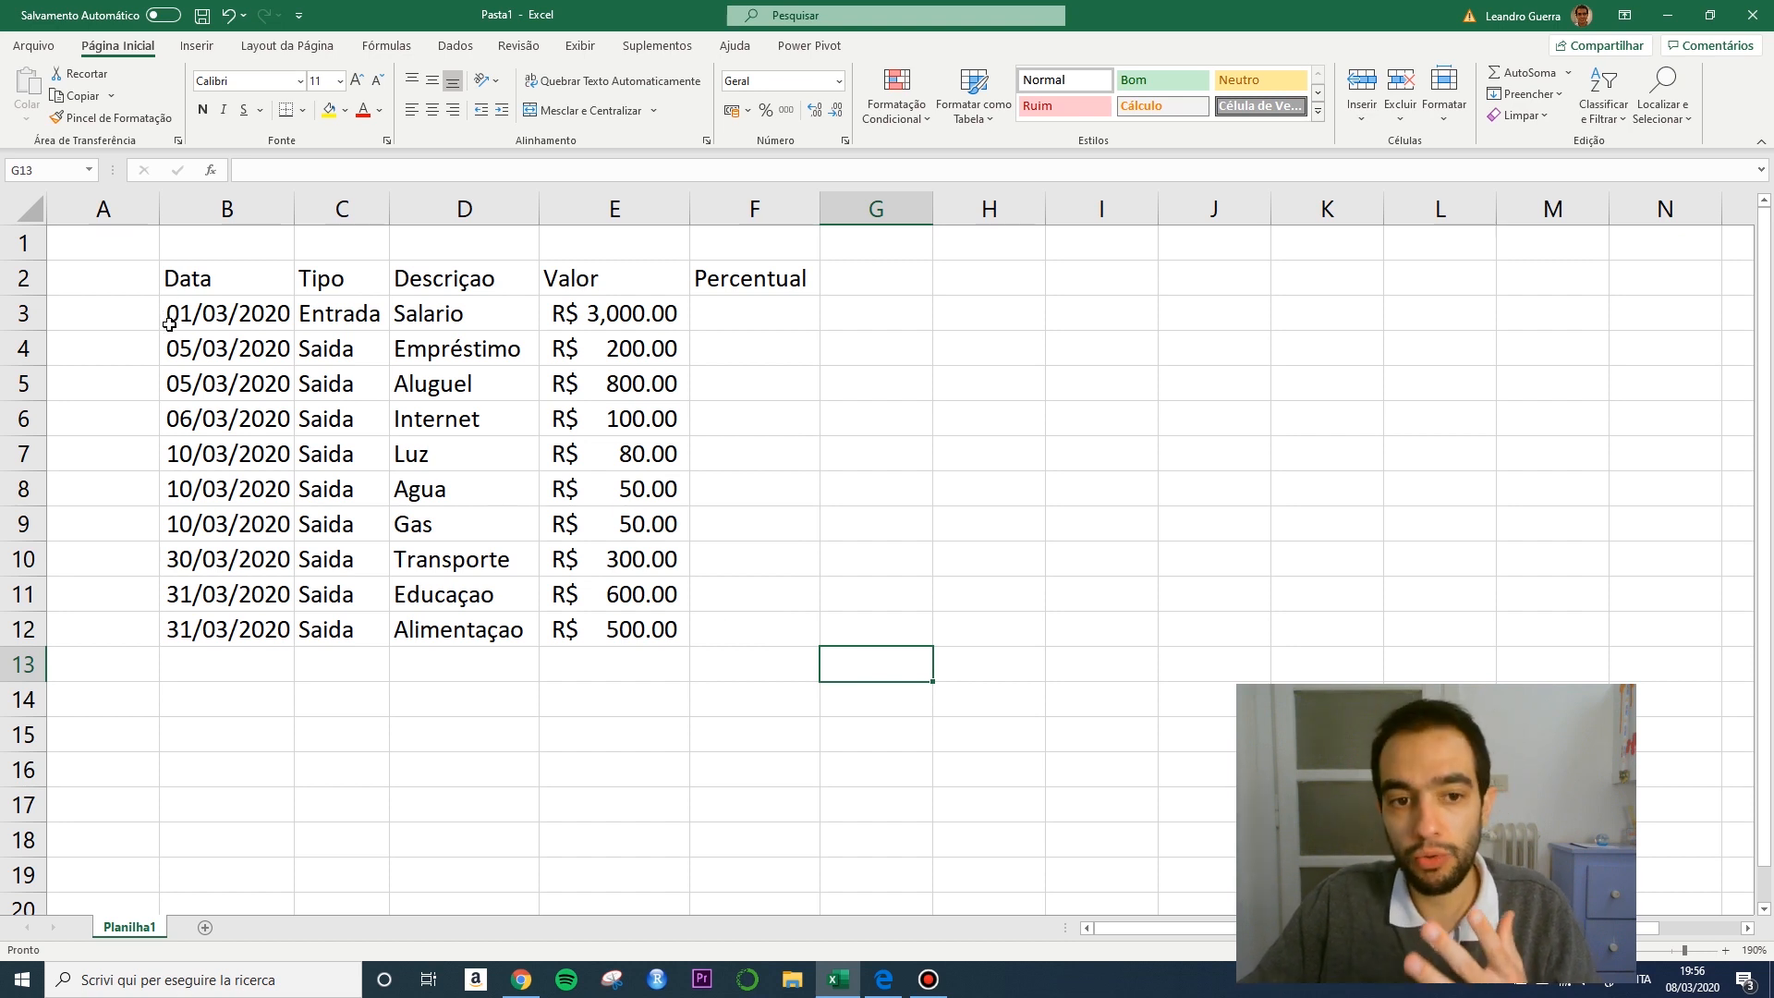
Center the contents of the whole table, B2:F12, horizontally.
click(750, 482)
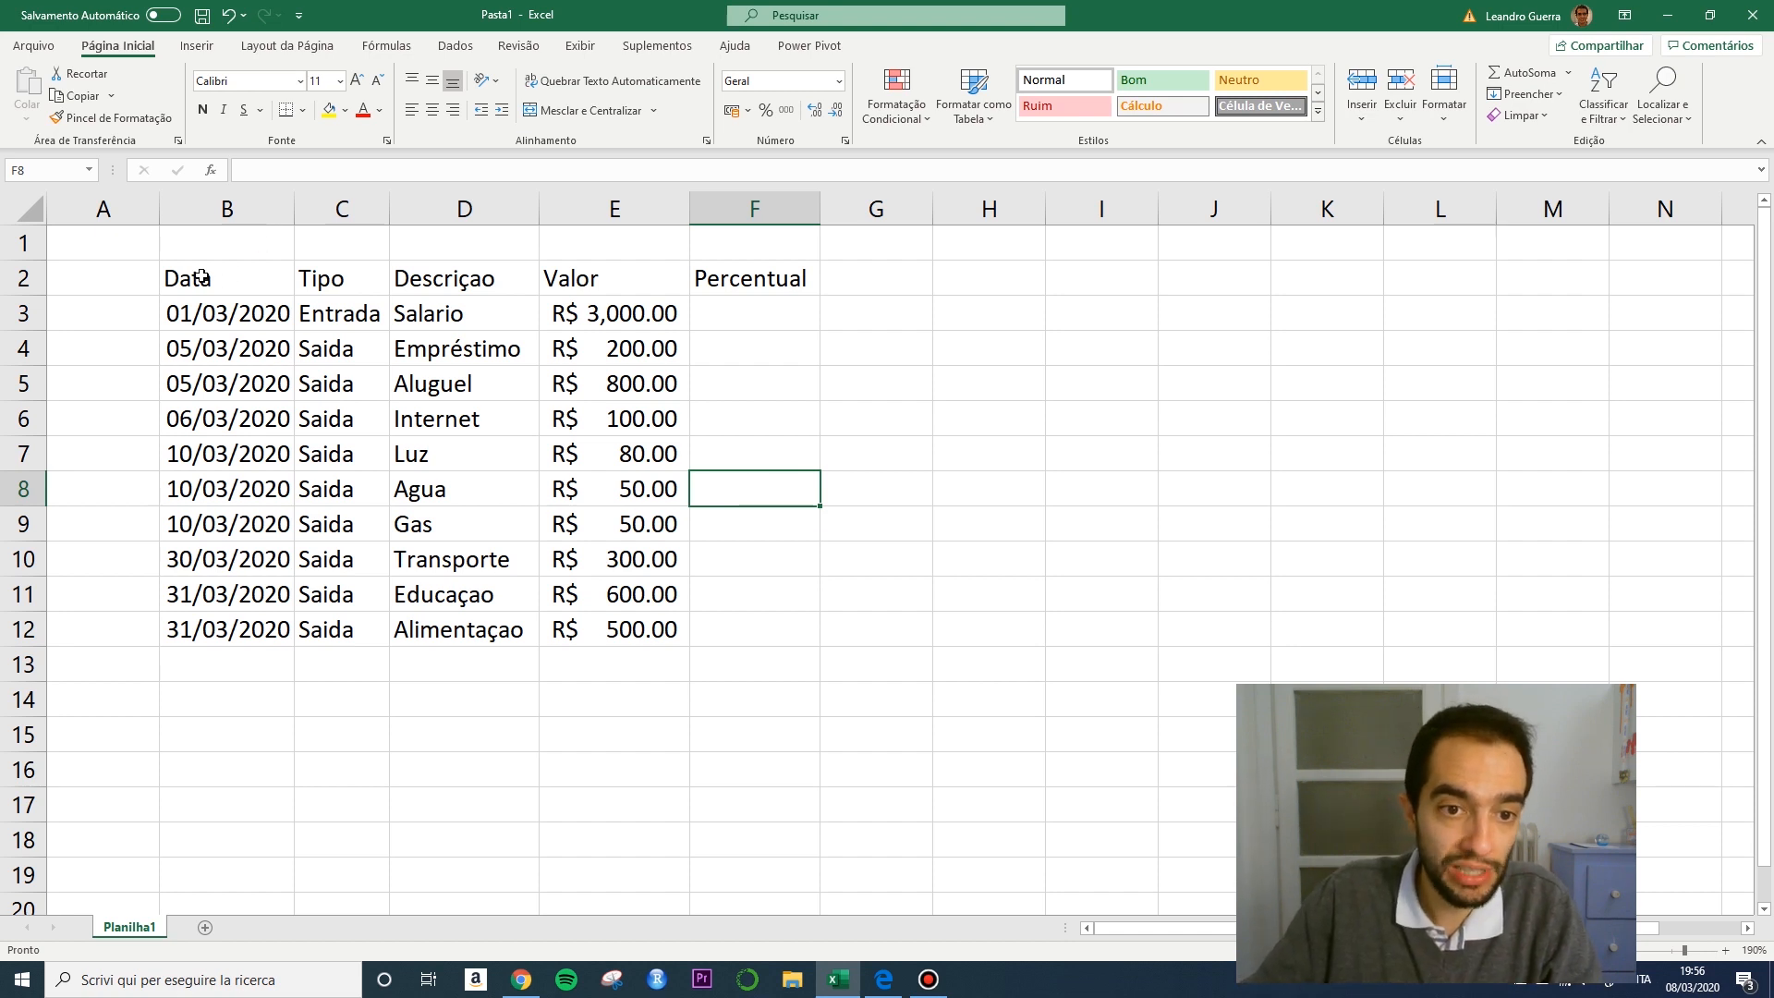
drag(200, 276, 765, 634)
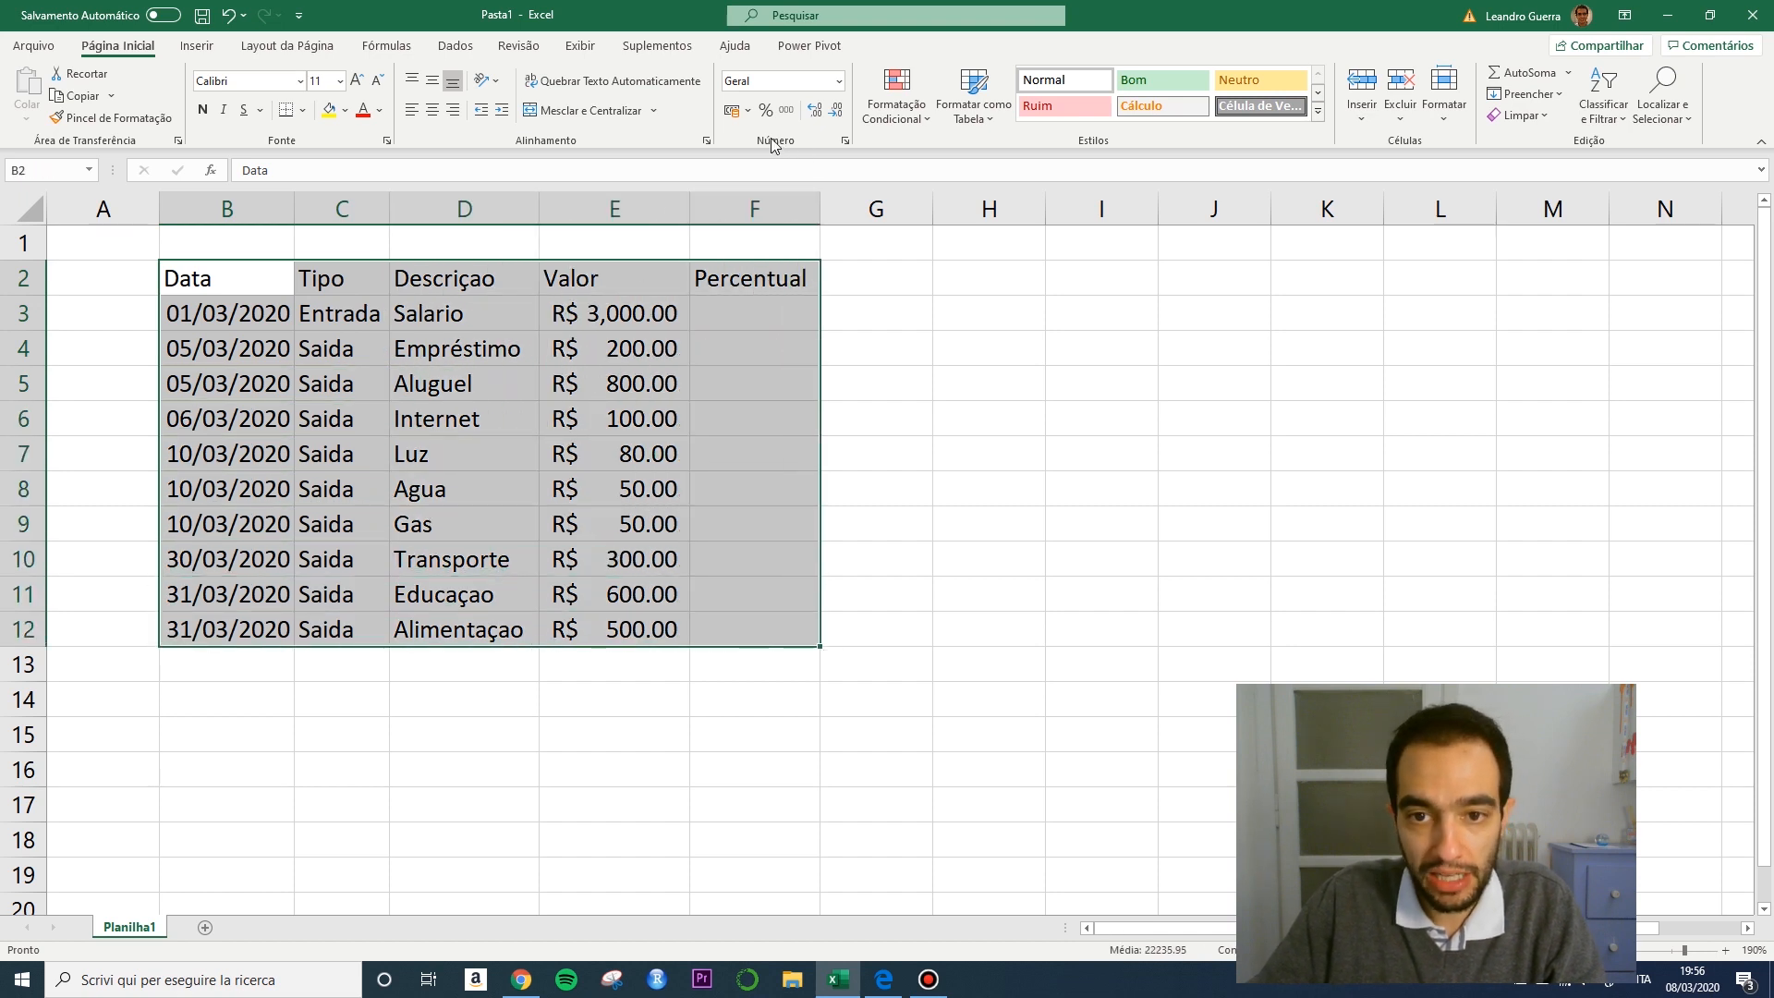
click(436, 114)
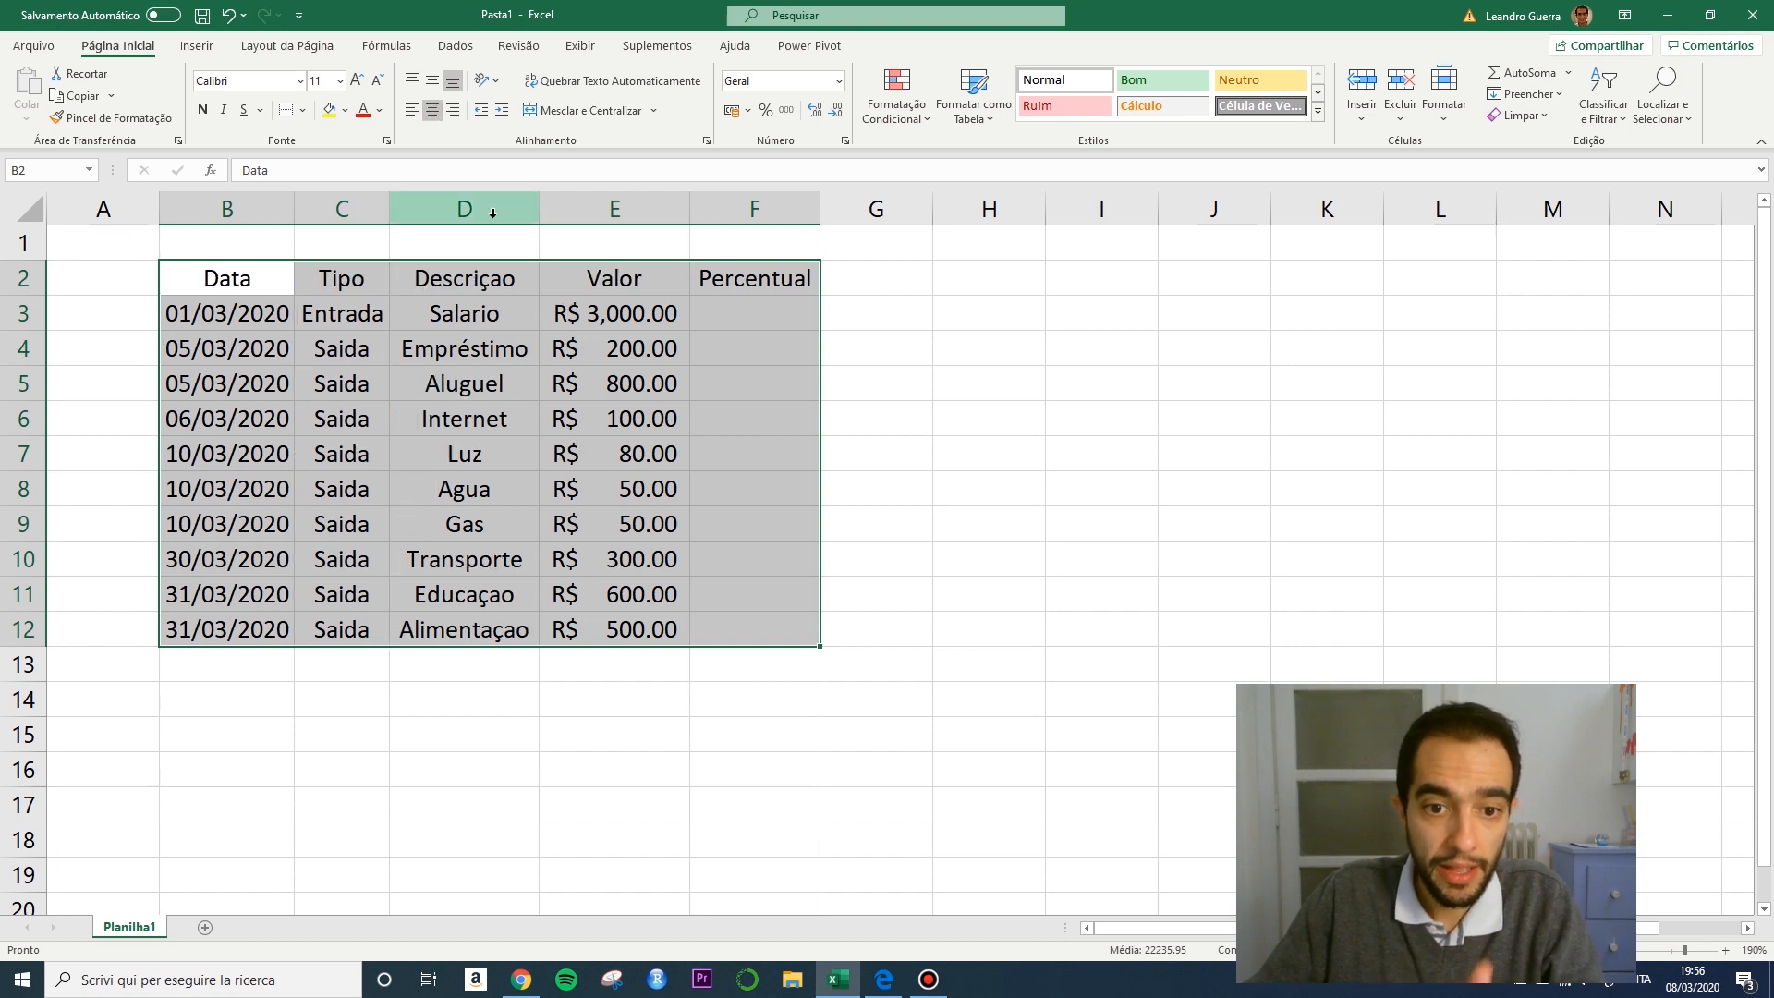
click(897, 408)
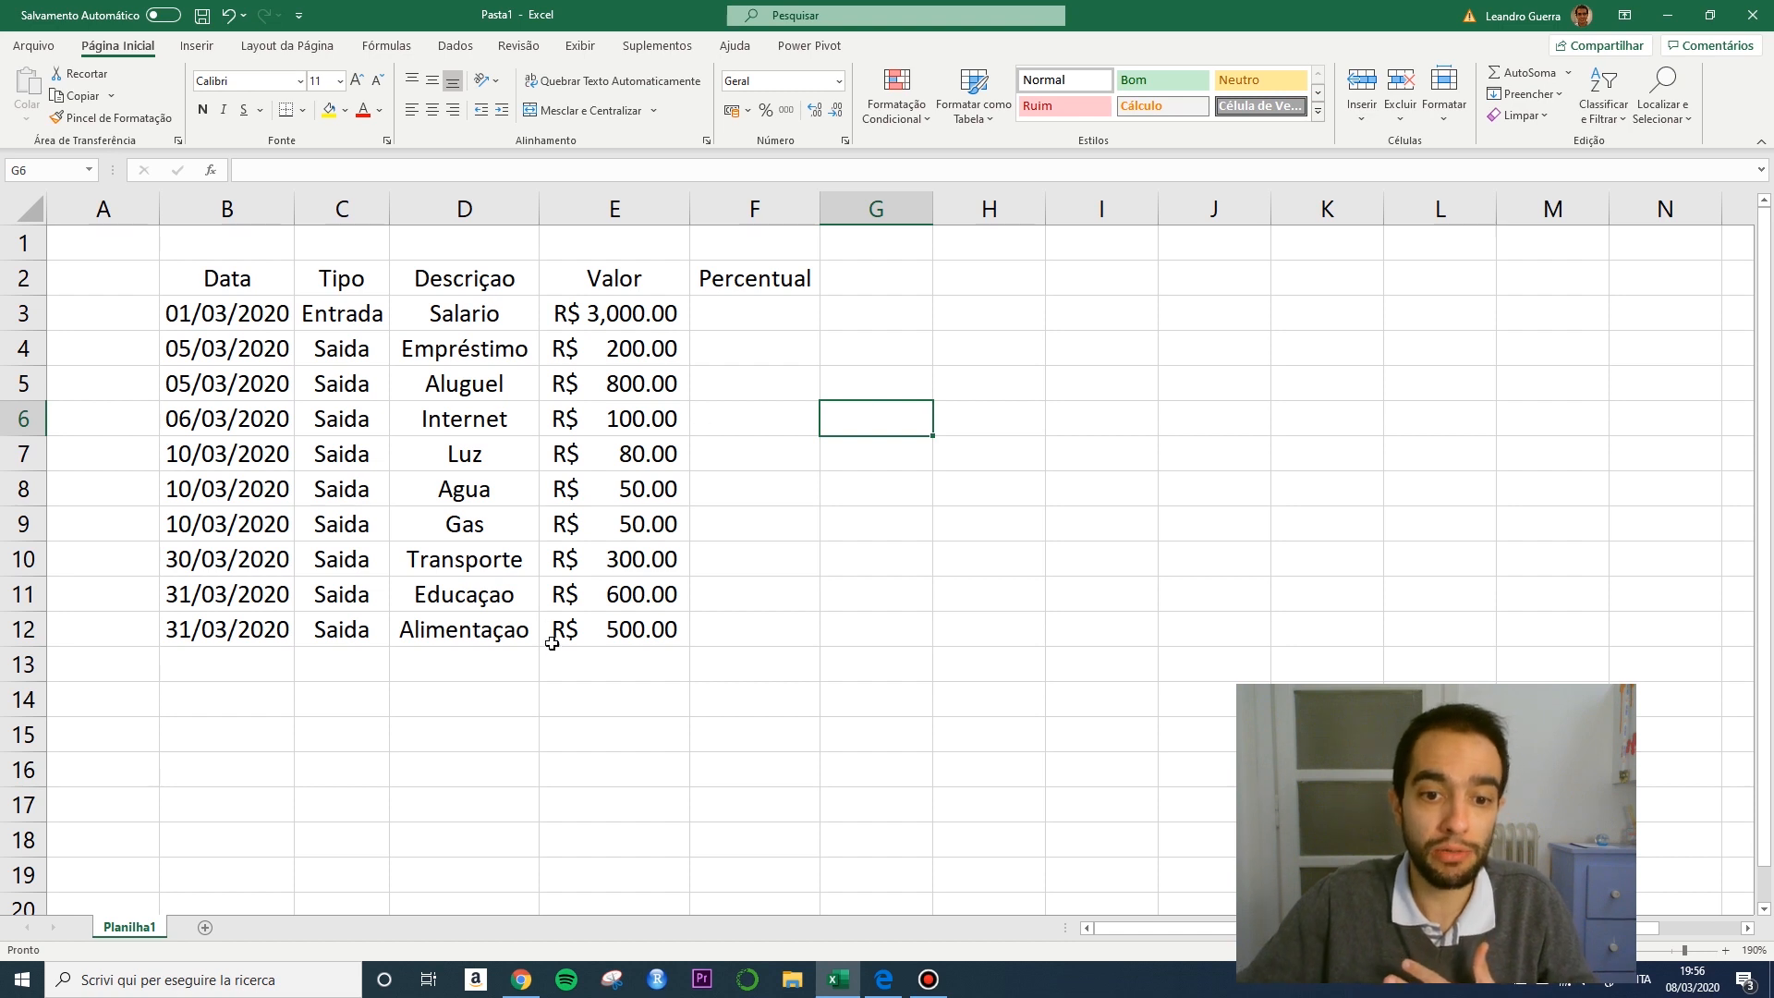
Enter the label "Total de gastos" in D13, below the last description.
click(495, 660)
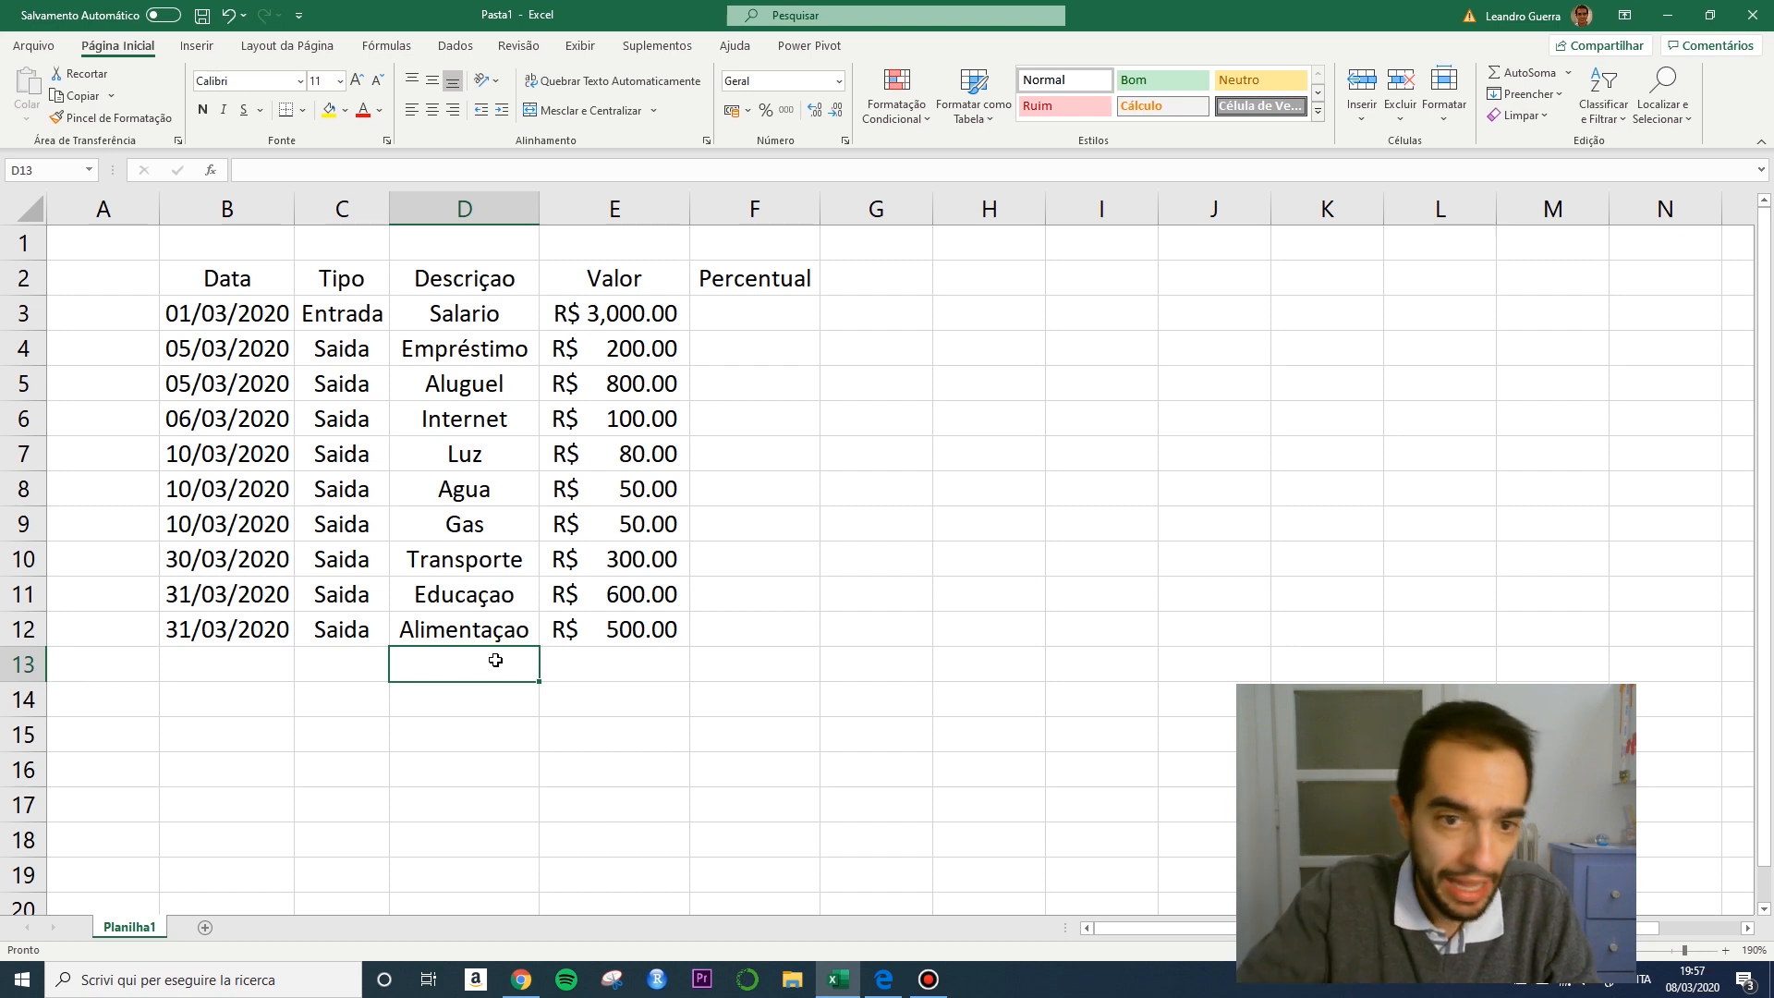
text(Toa)
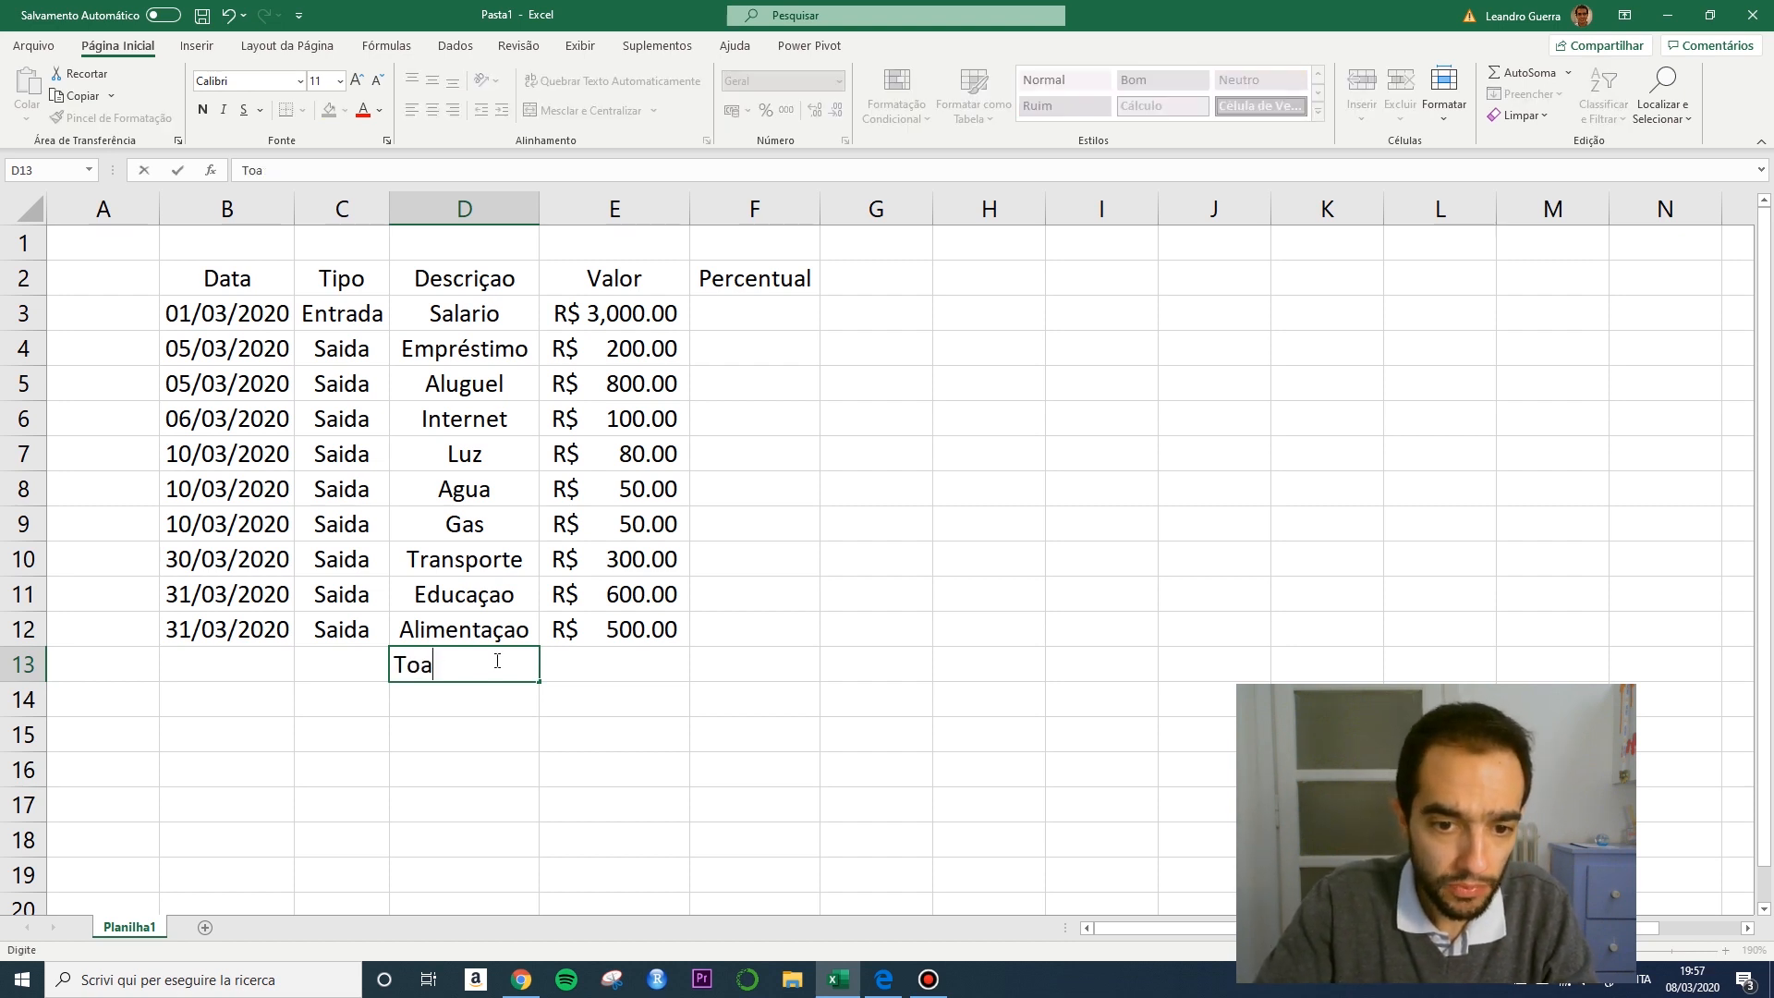
key(BackSpace)
text(tal De)
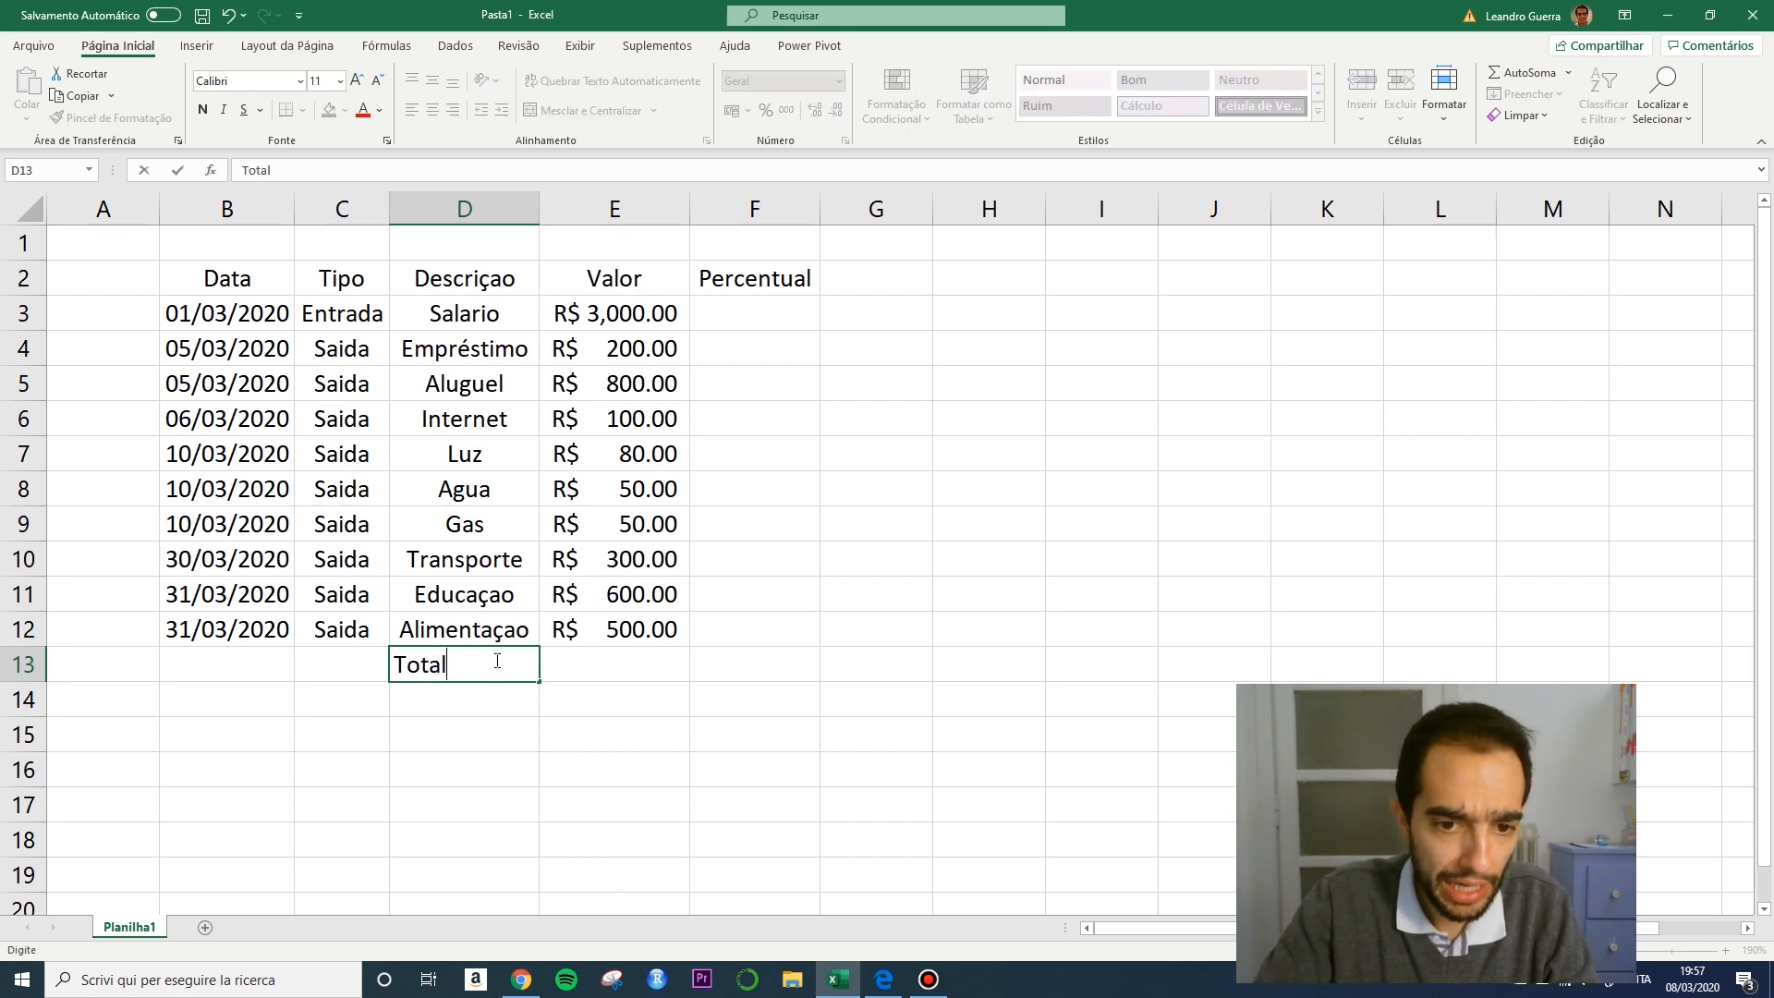
key(BackSpace)
key(BackSpace)
text(de gastos)
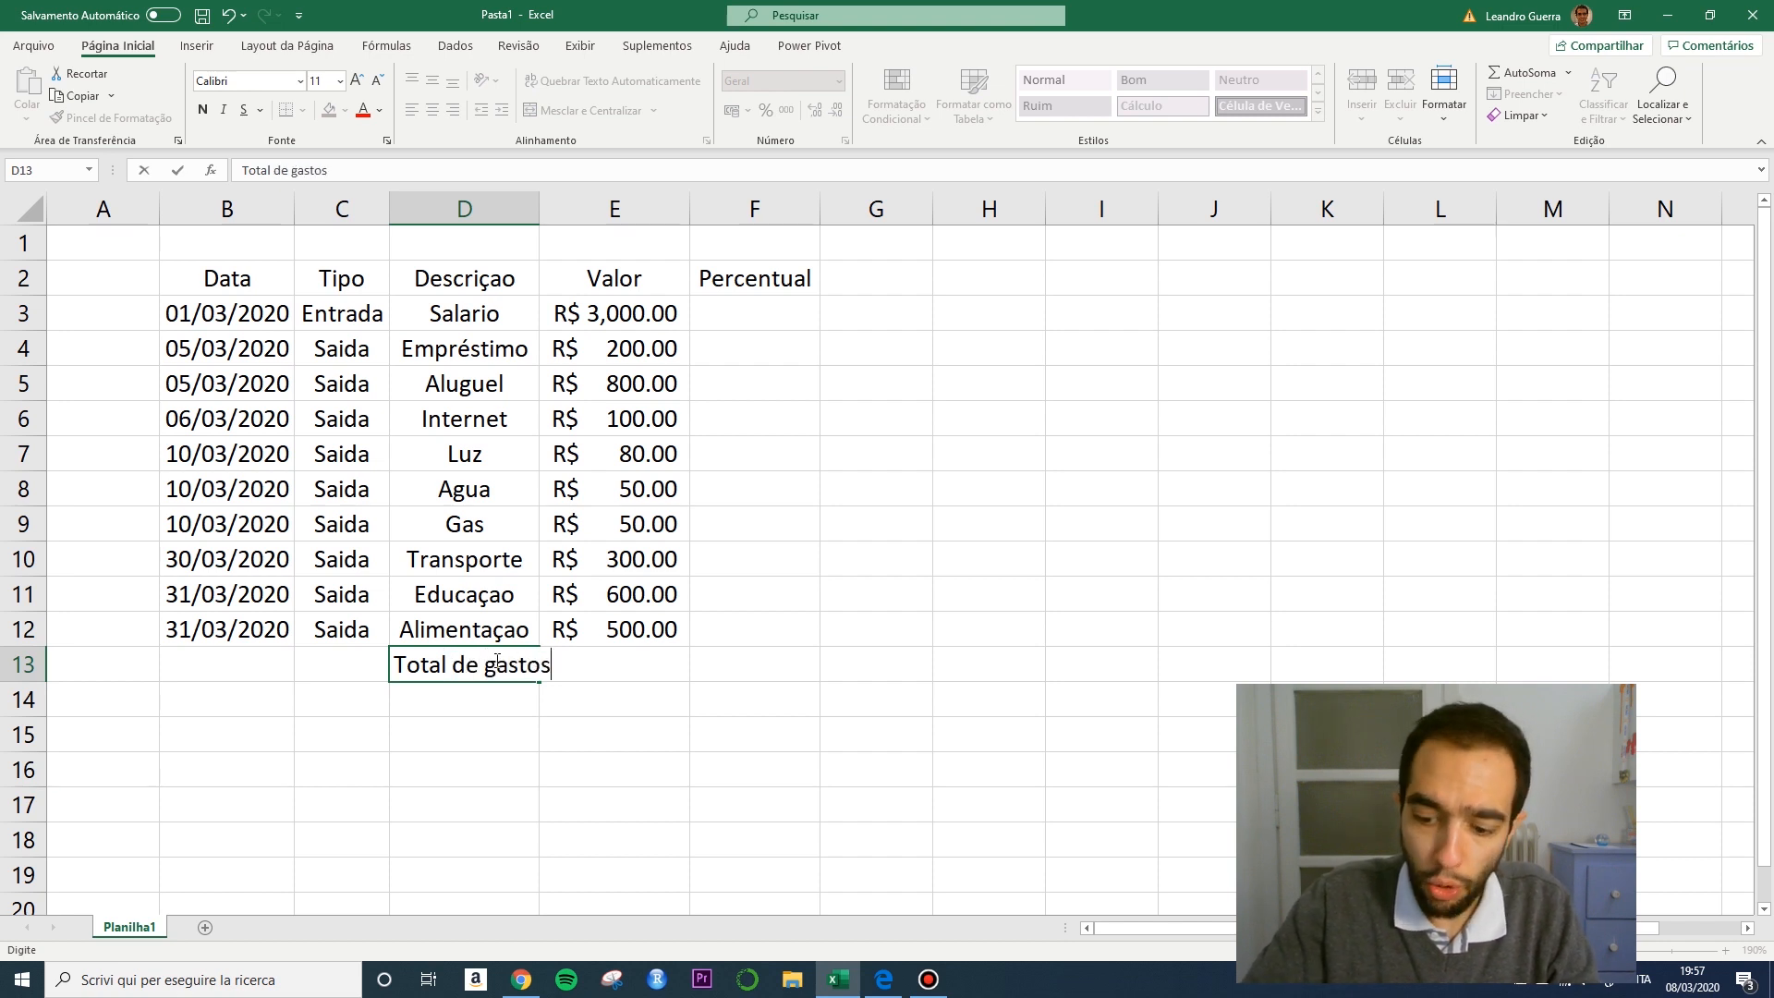
key(Return)
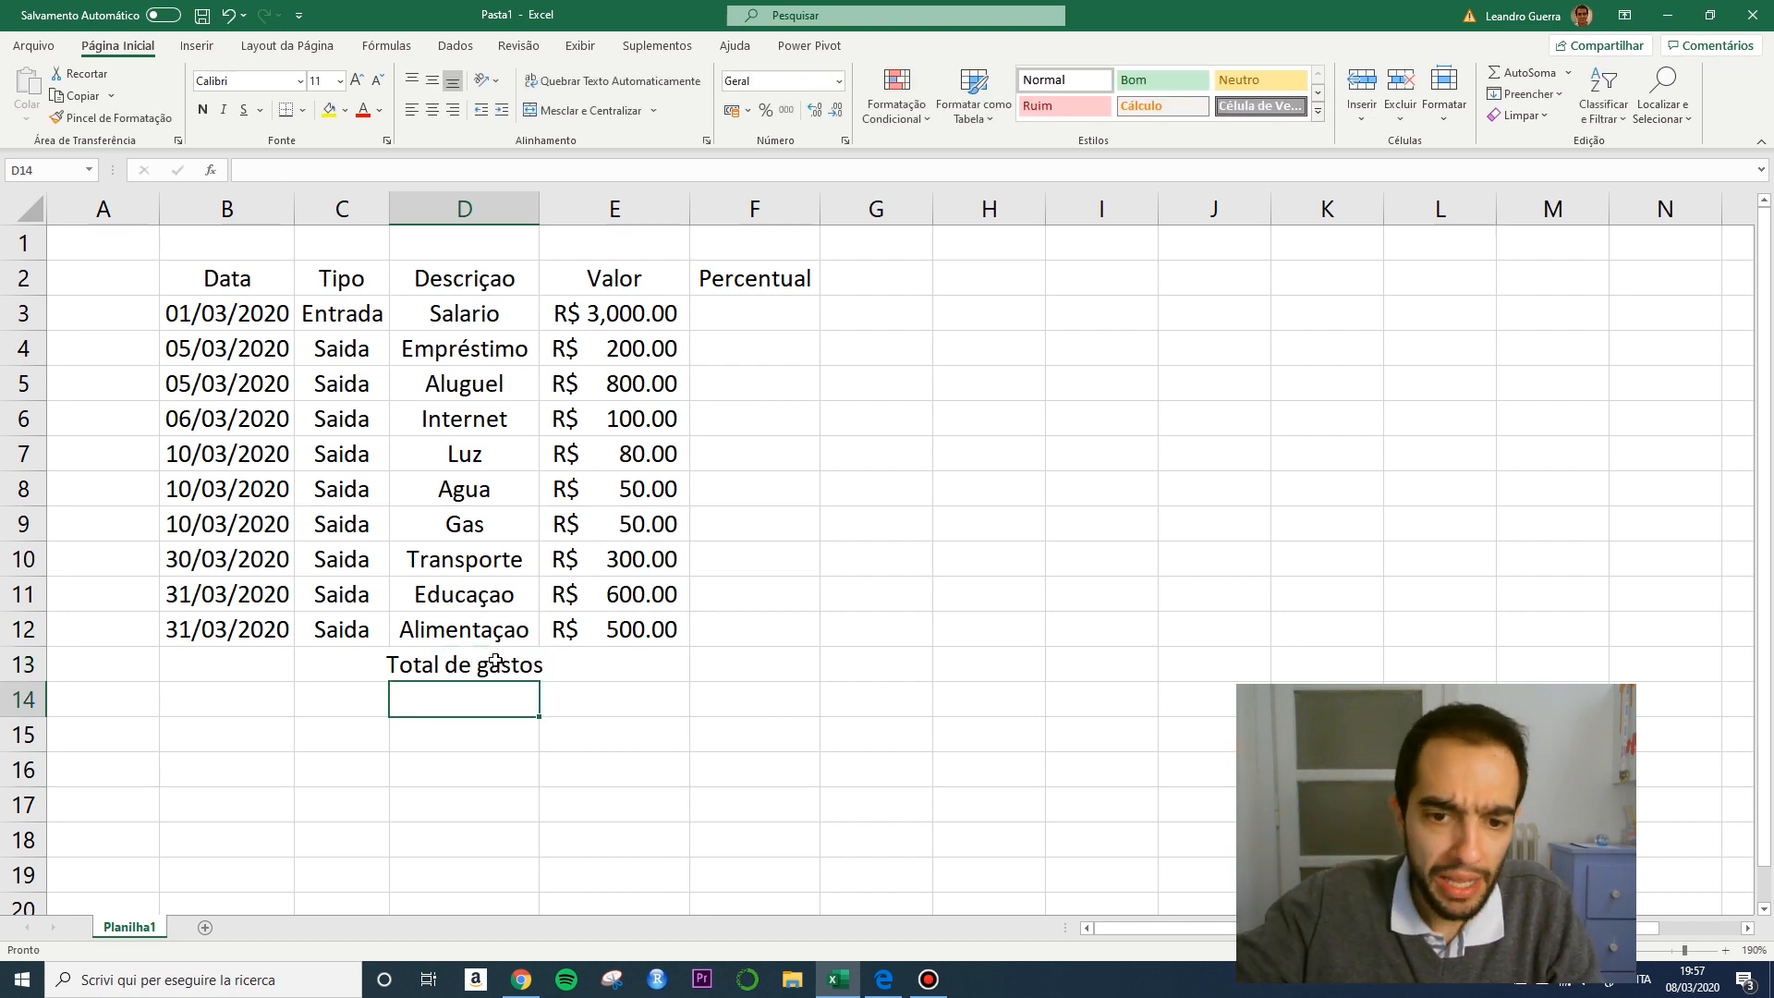
AutoFit the Descriçao column so that it fits the Total de gastos label.
click(383, 665)
click(403, 662)
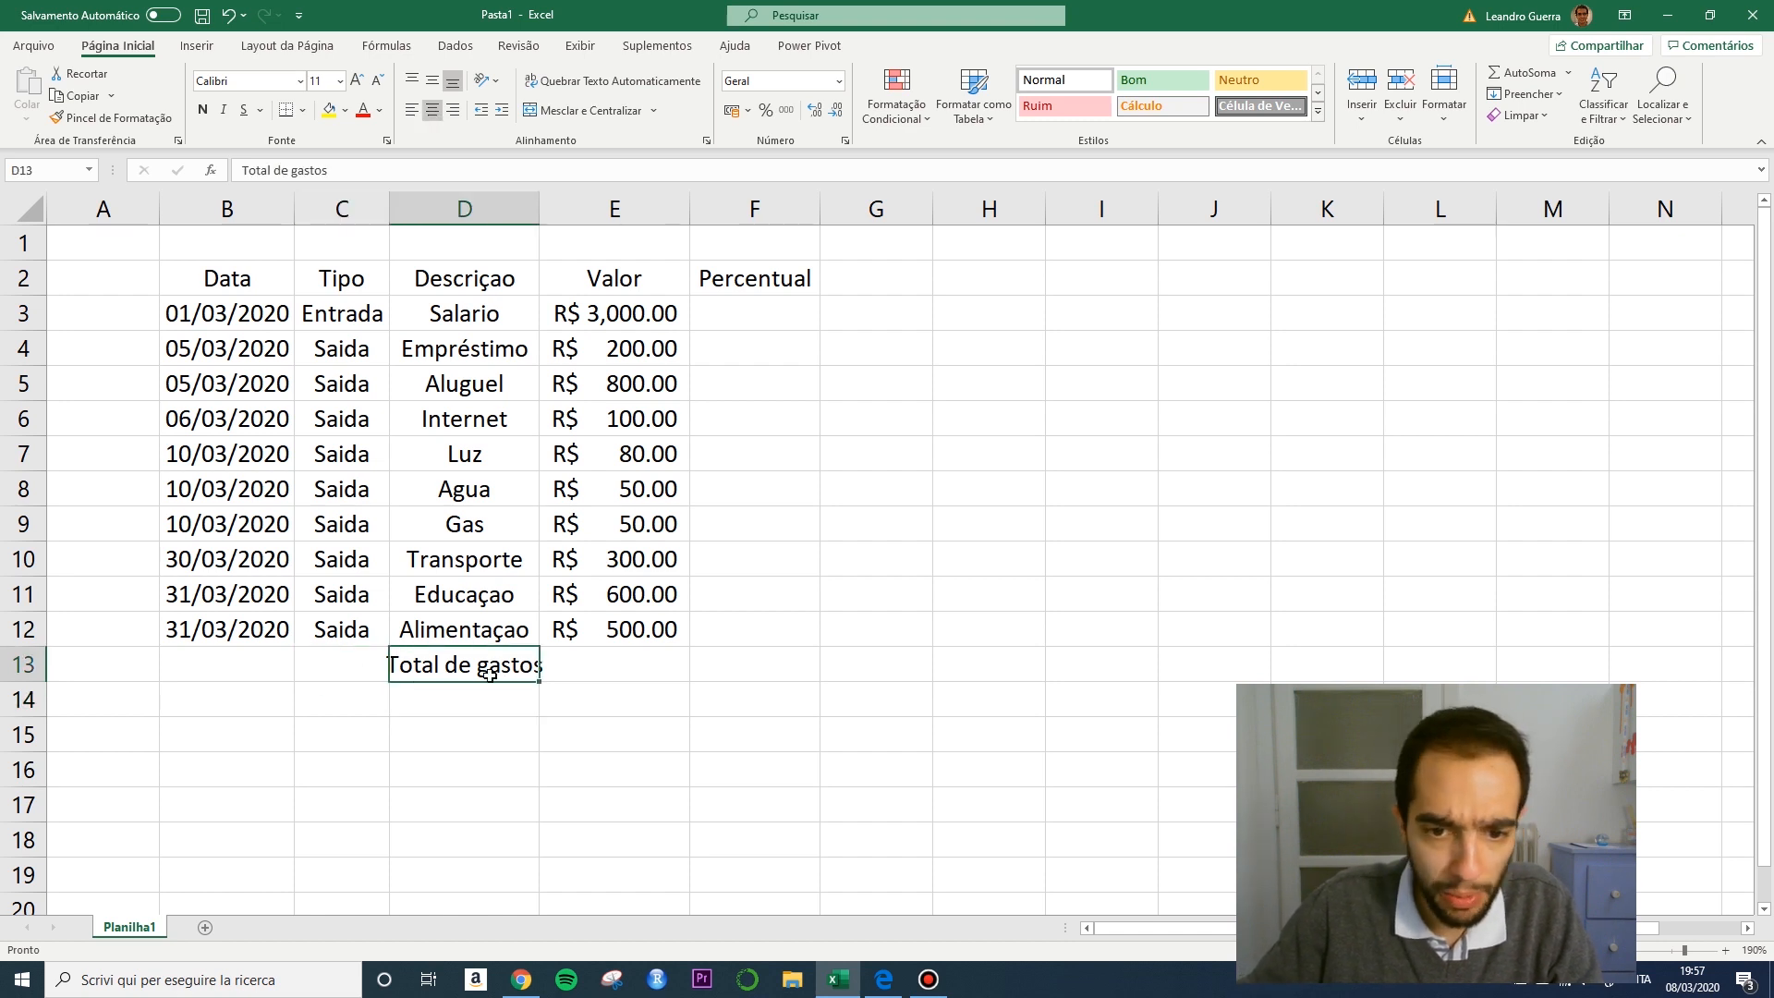
click(345, 673)
click(414, 671)
double_click(540, 211)
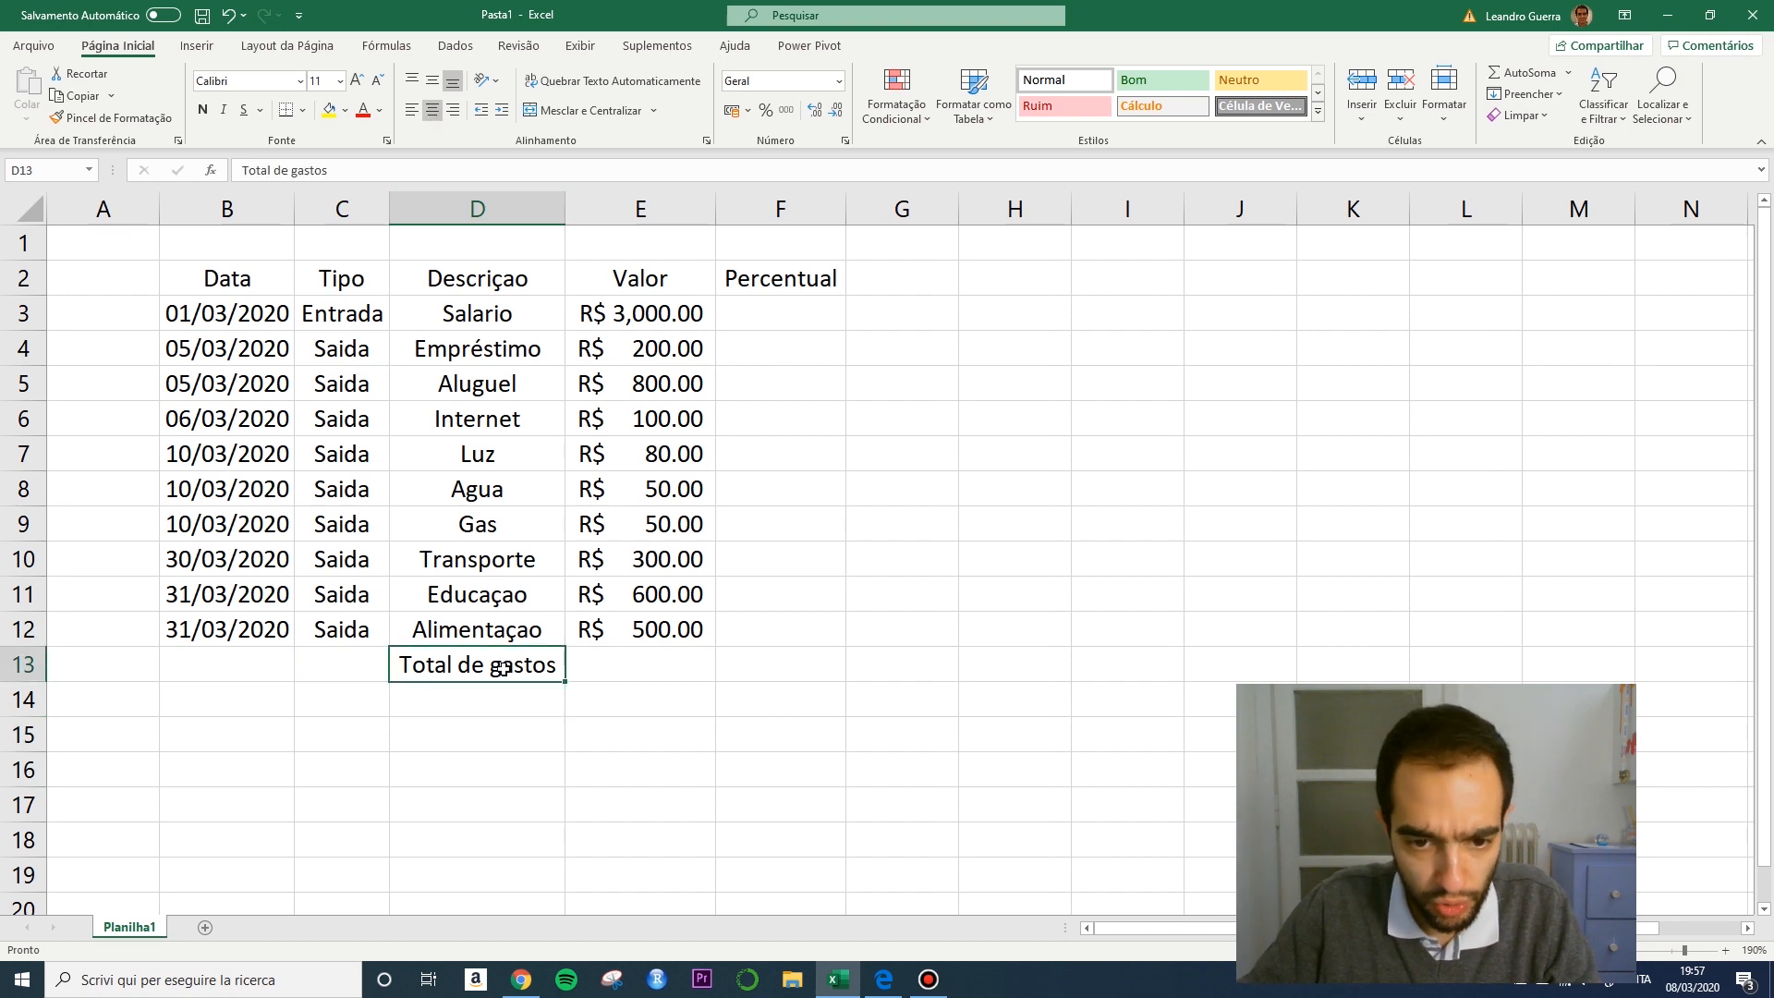
Start an addition formula in E13 that sums the expense cells E4, E5, E6 and E7.
click(608, 671)
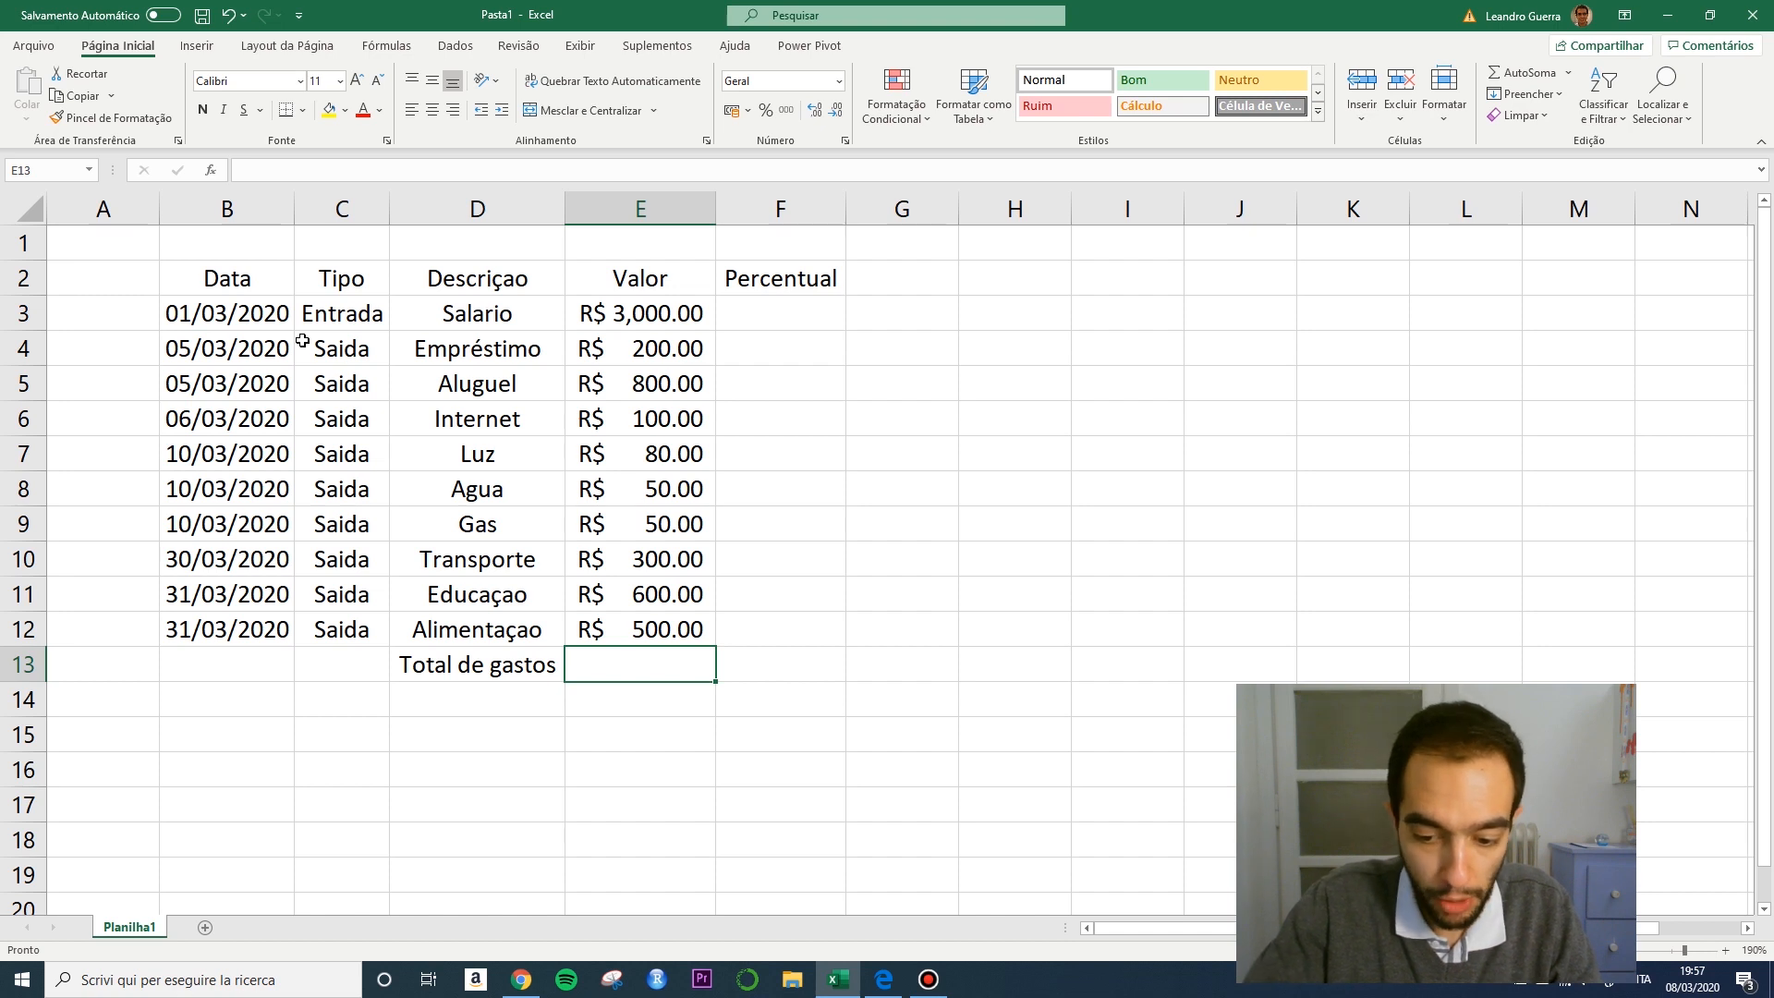
text(=)
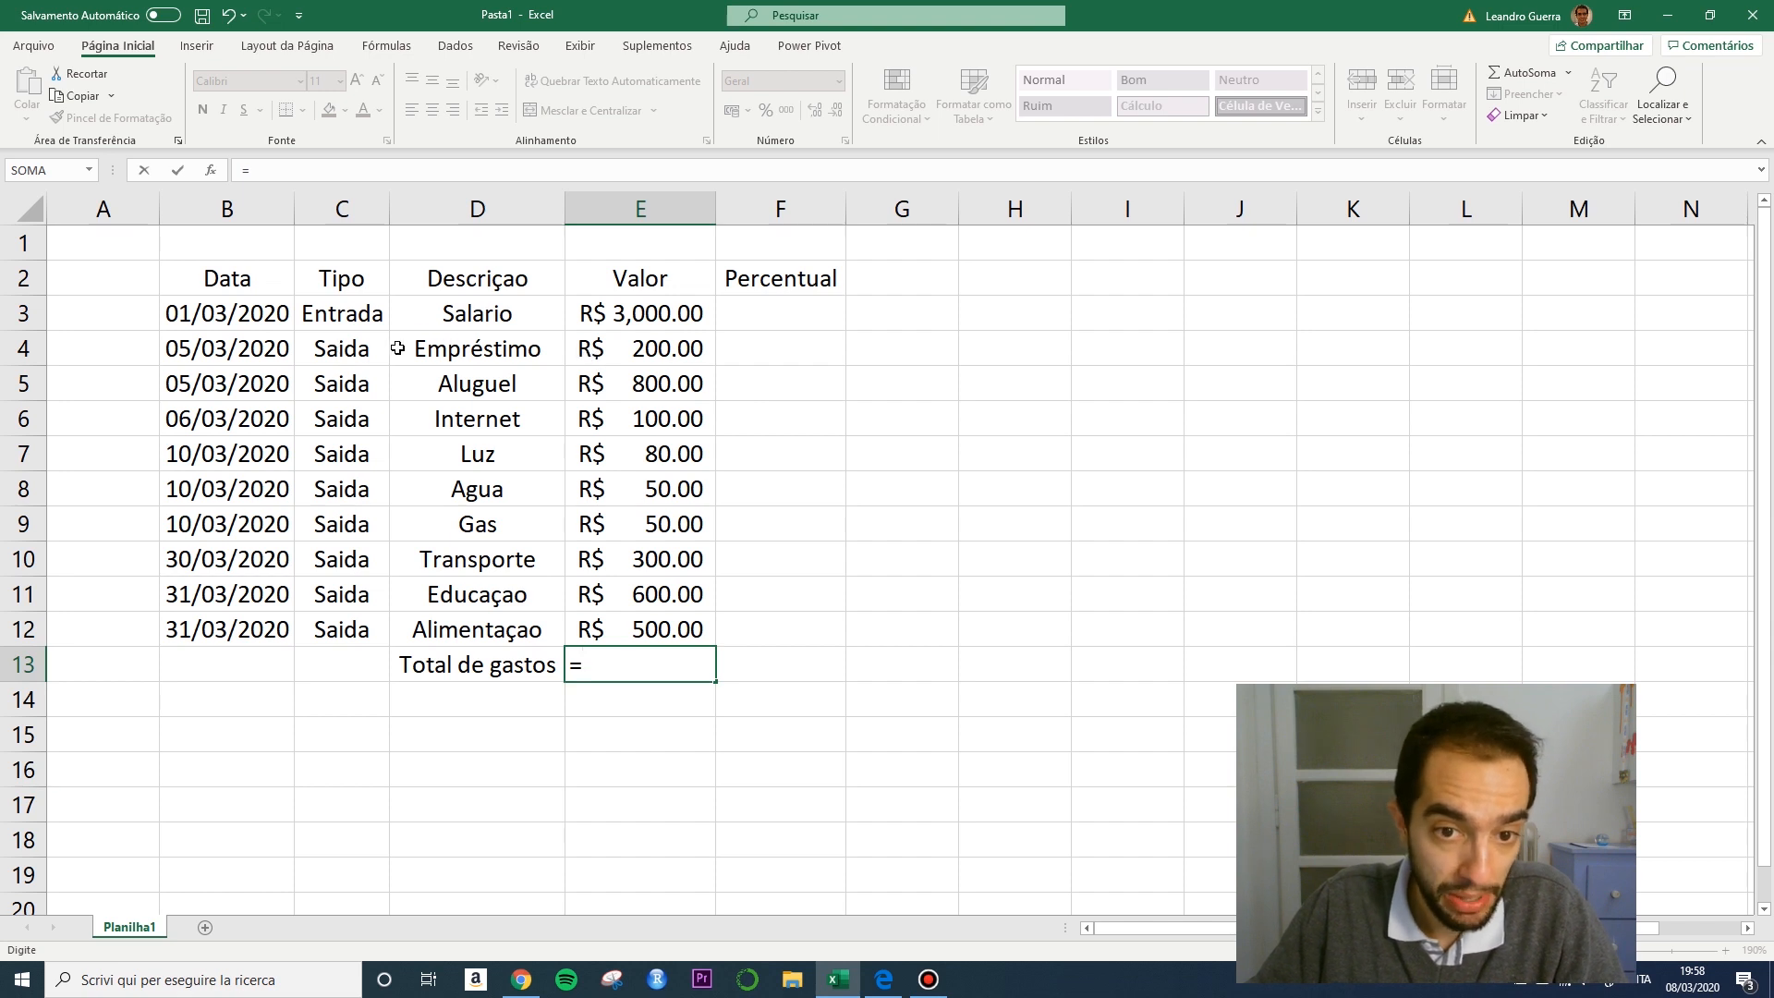
click(598, 346)
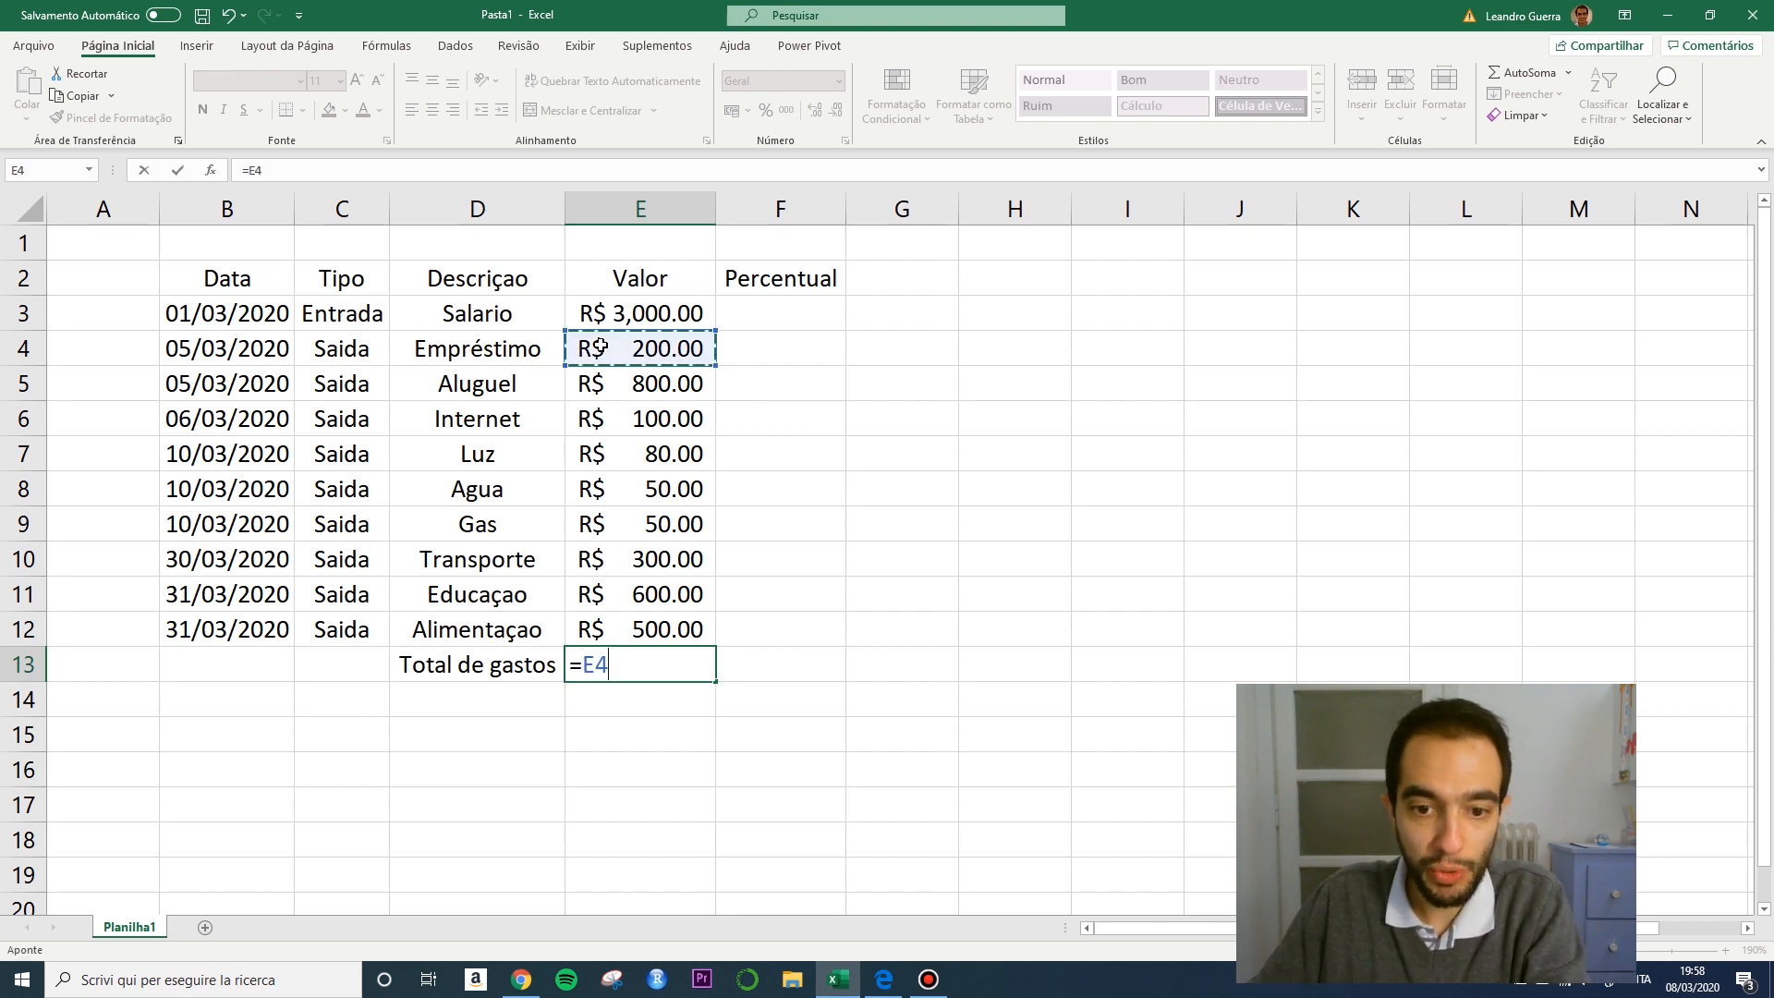
key(BackSpace)
key(BackSpace)
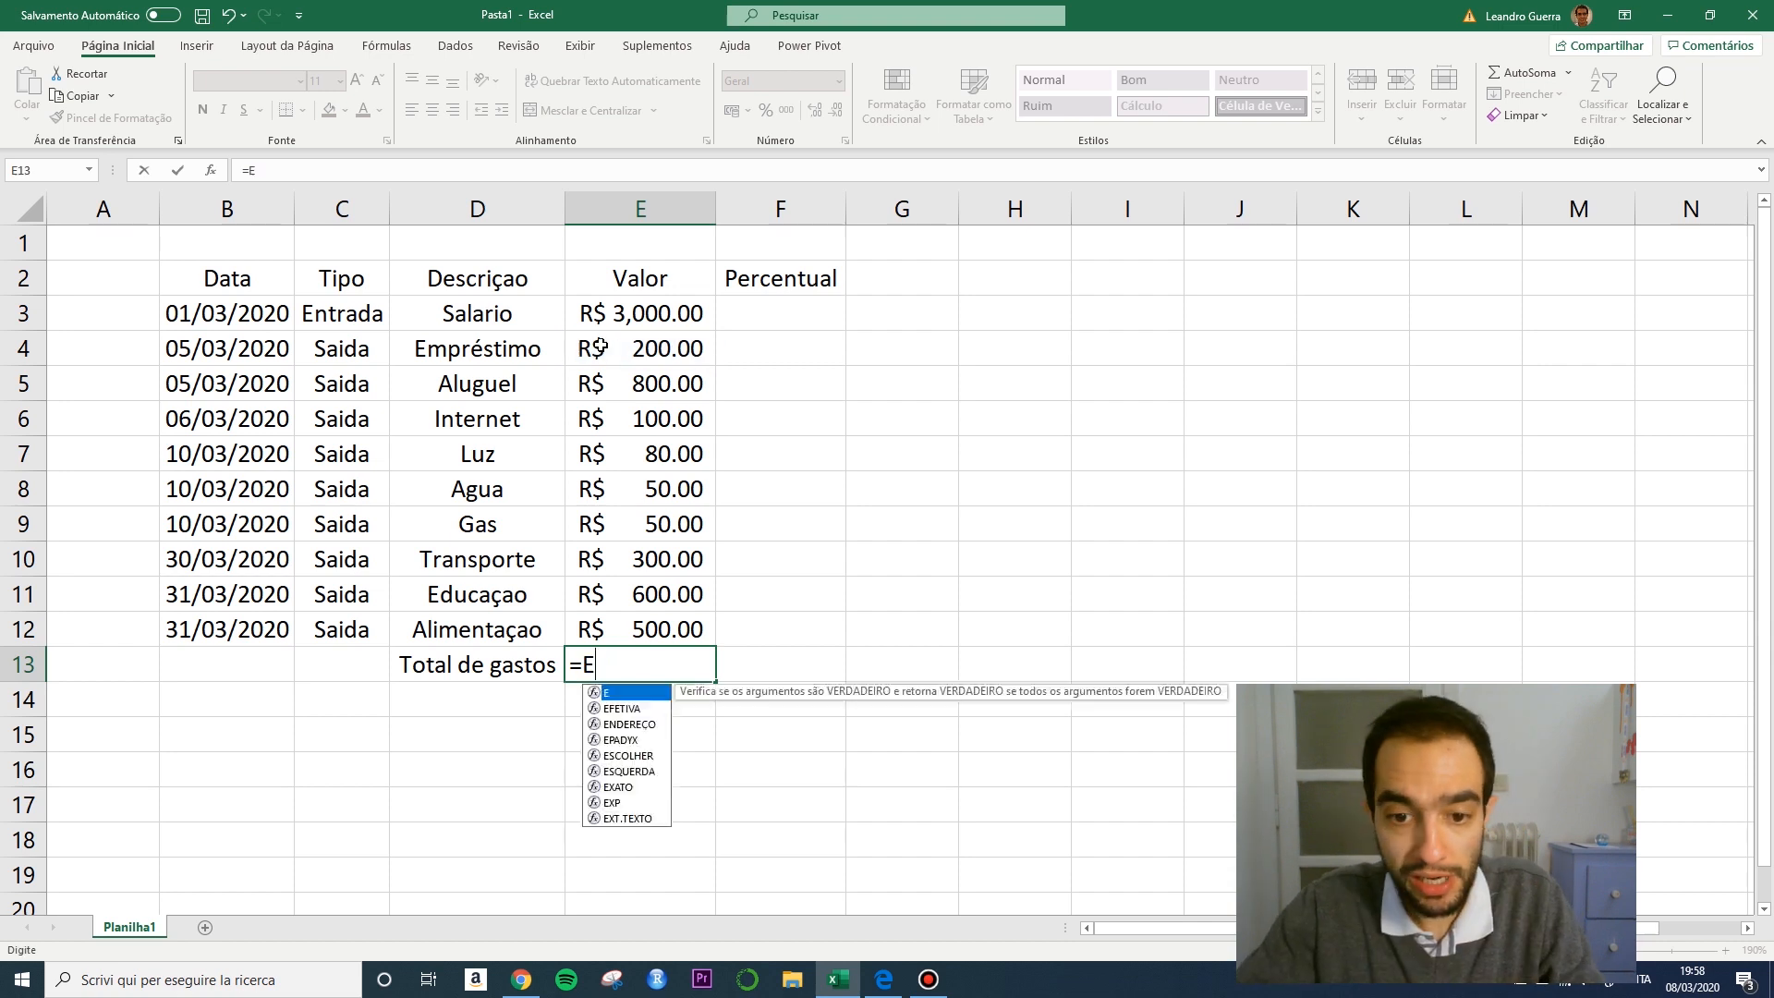
text(E)
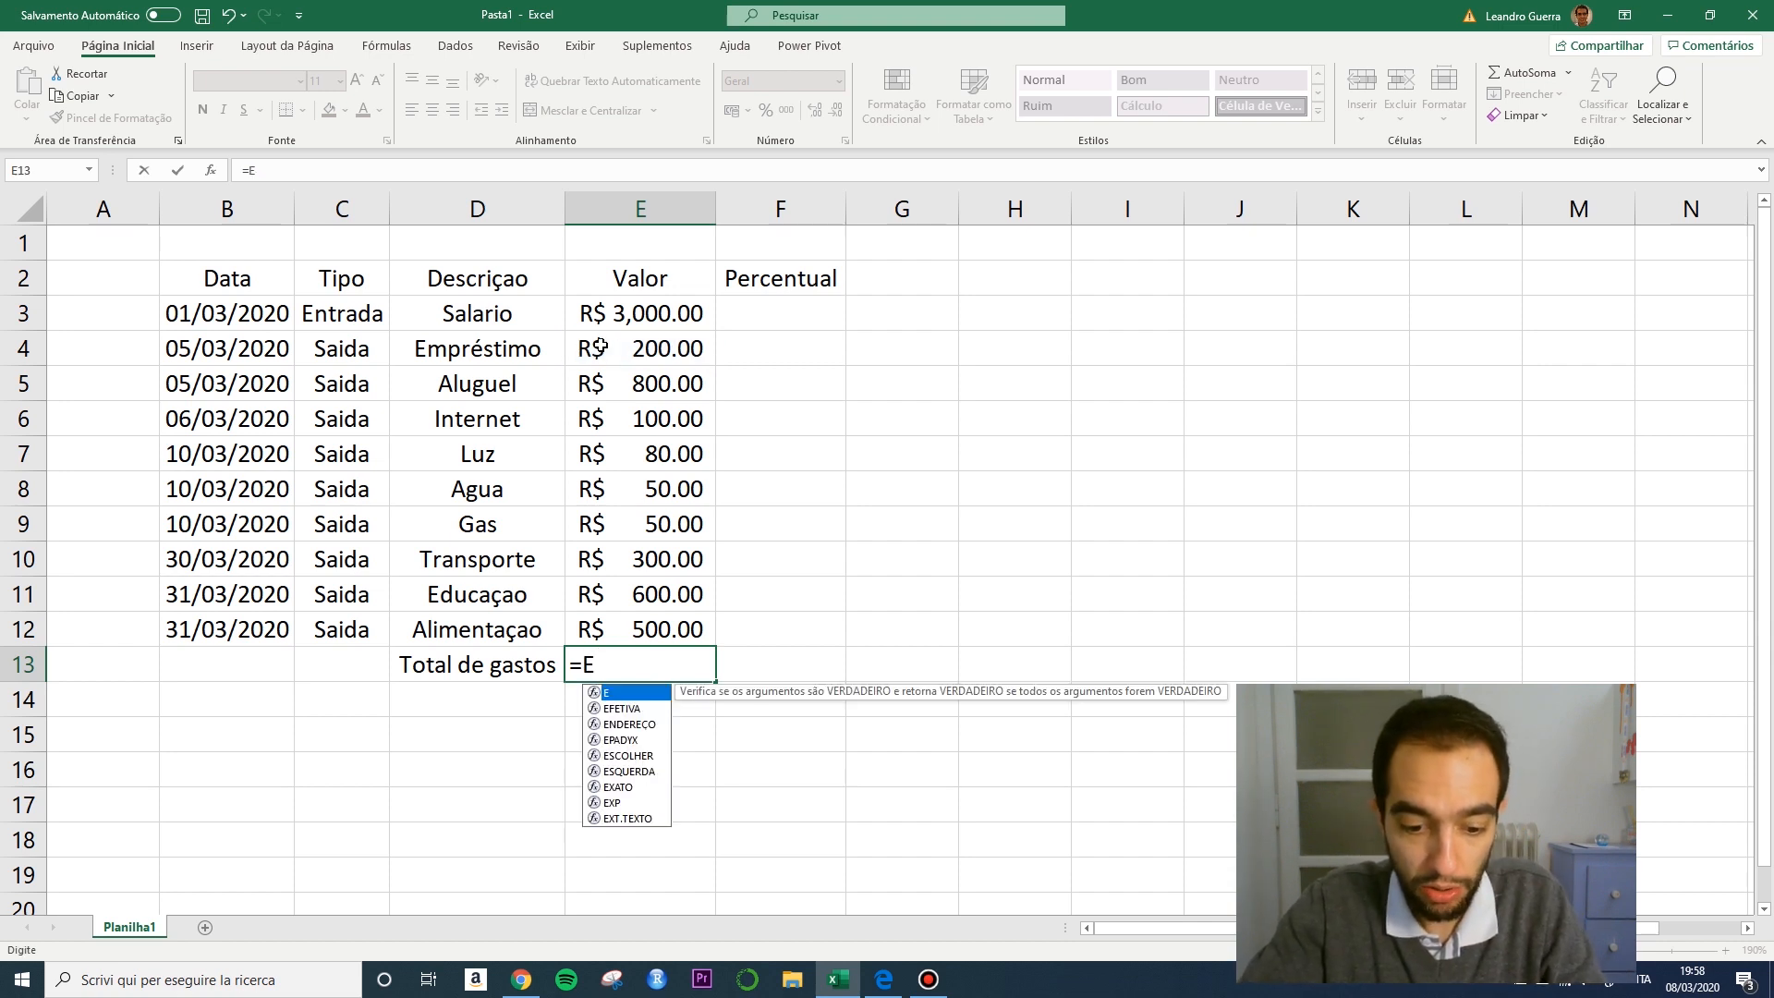
text(4)
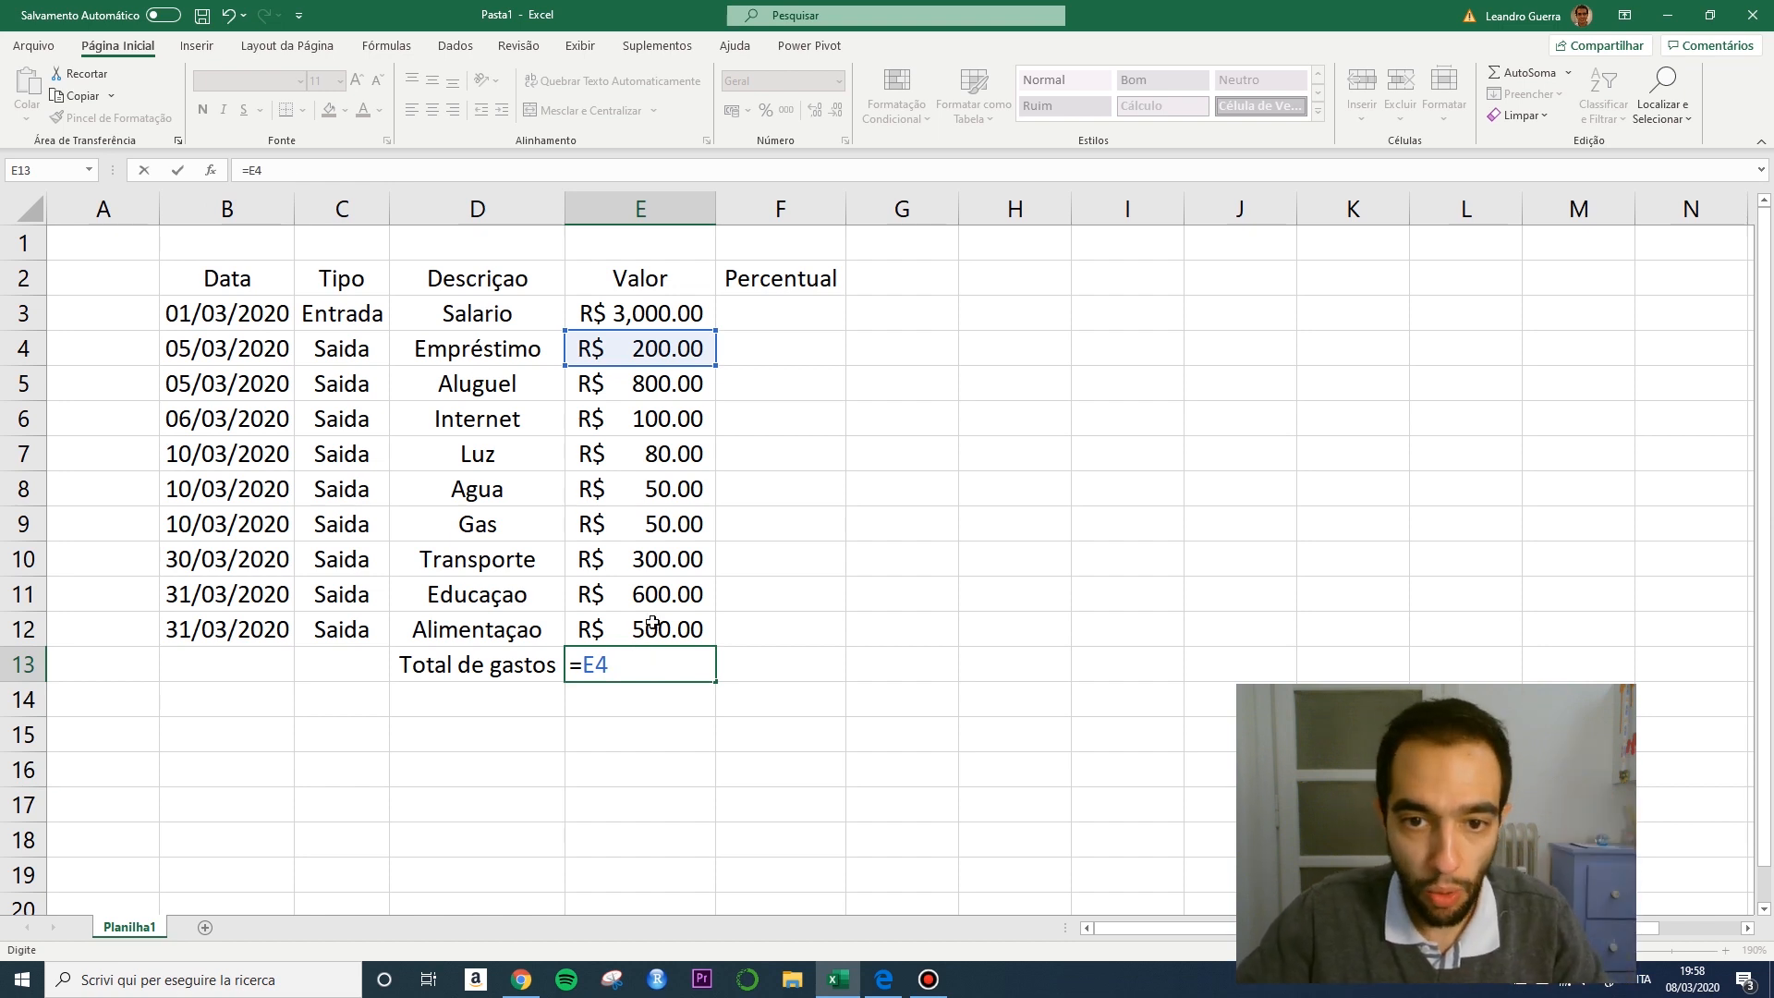
text(+)
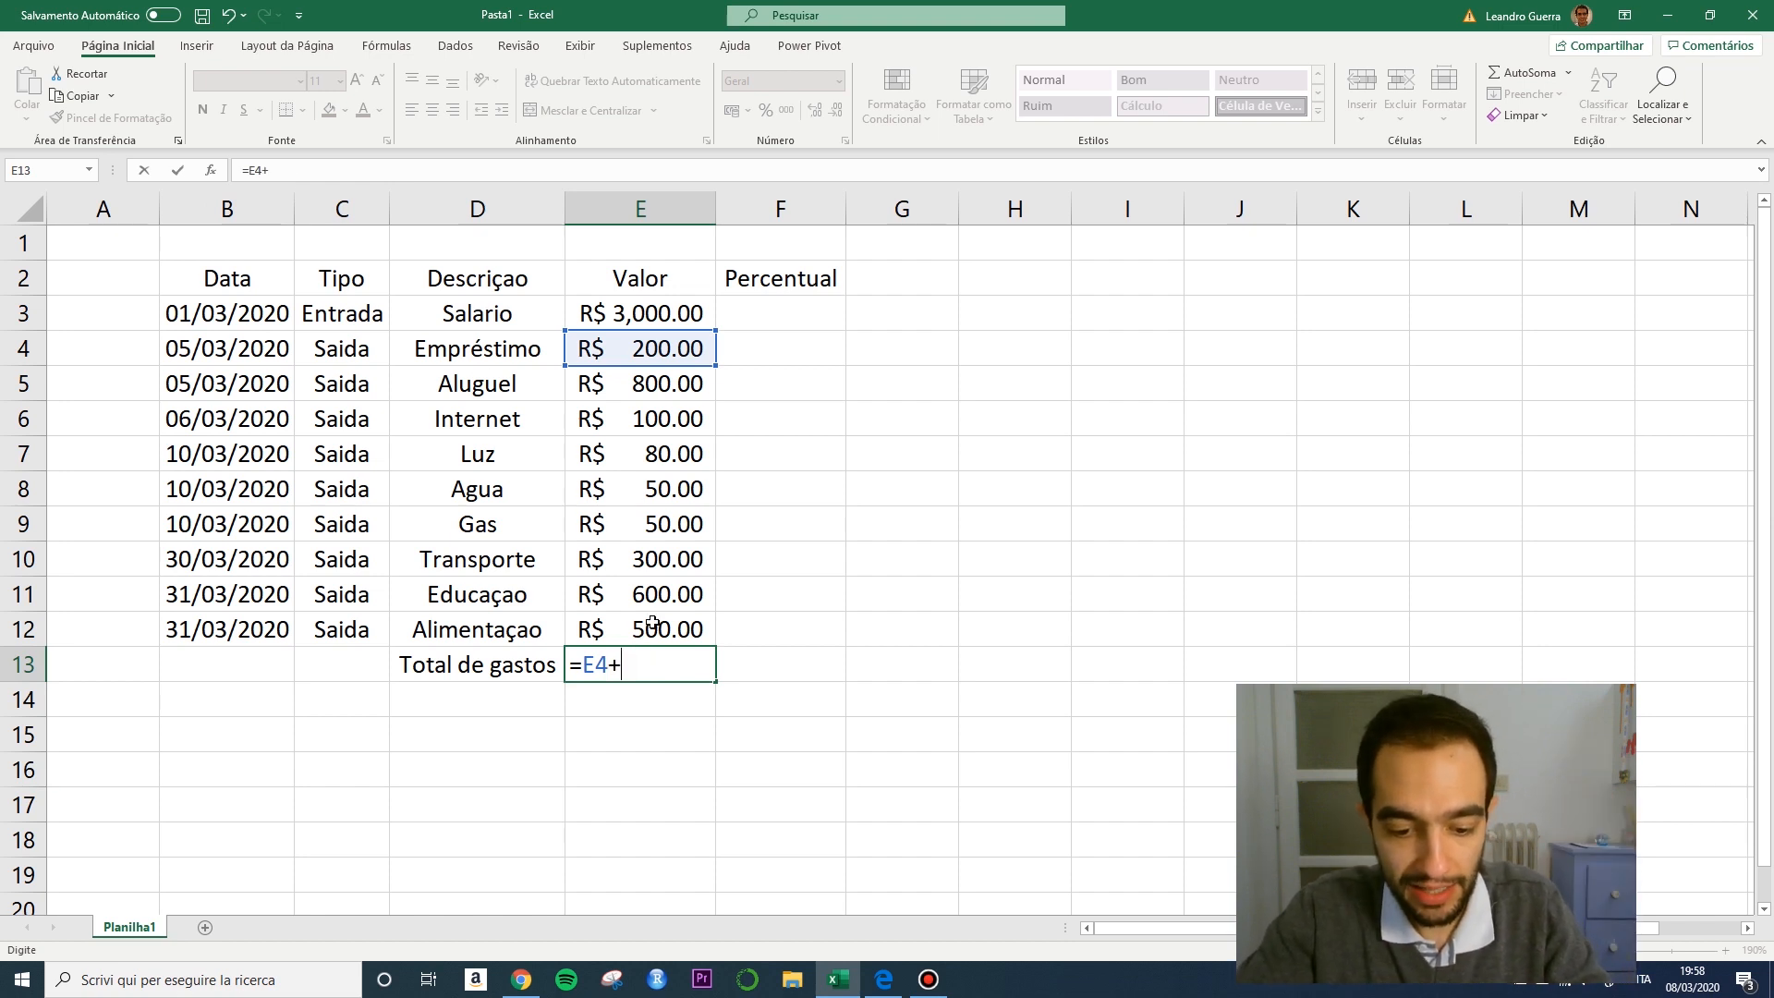
text(e5+)
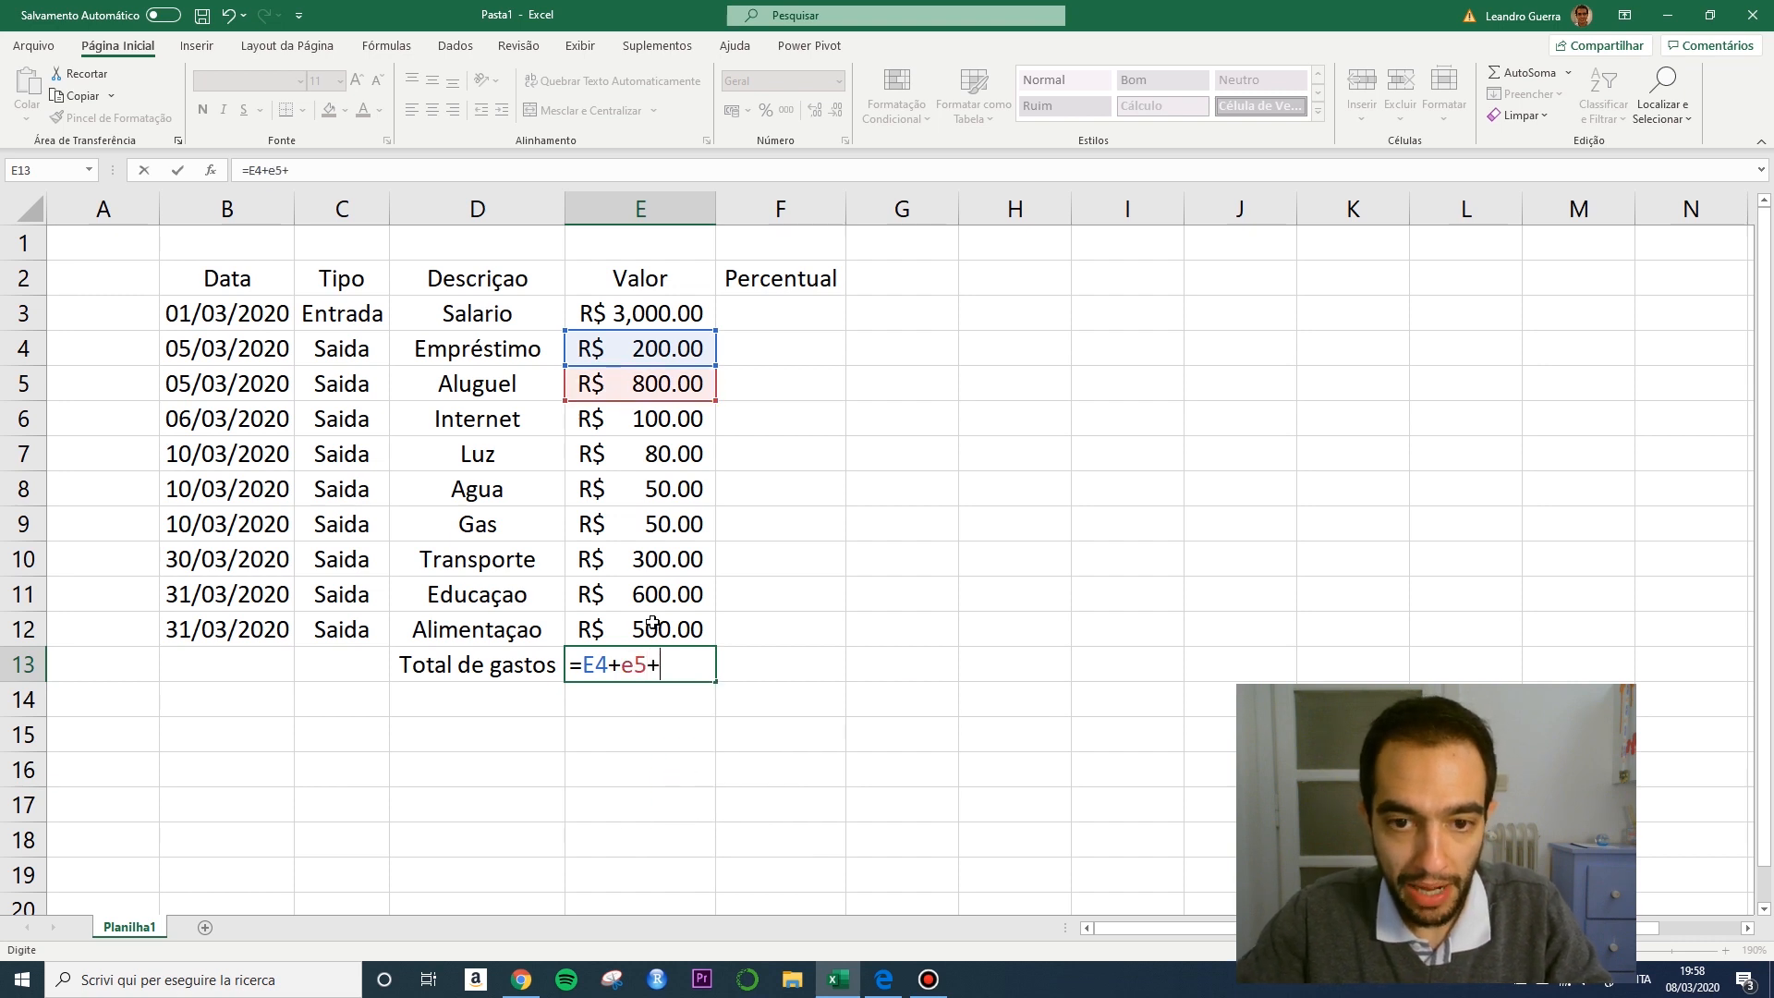
text(e6+e7)
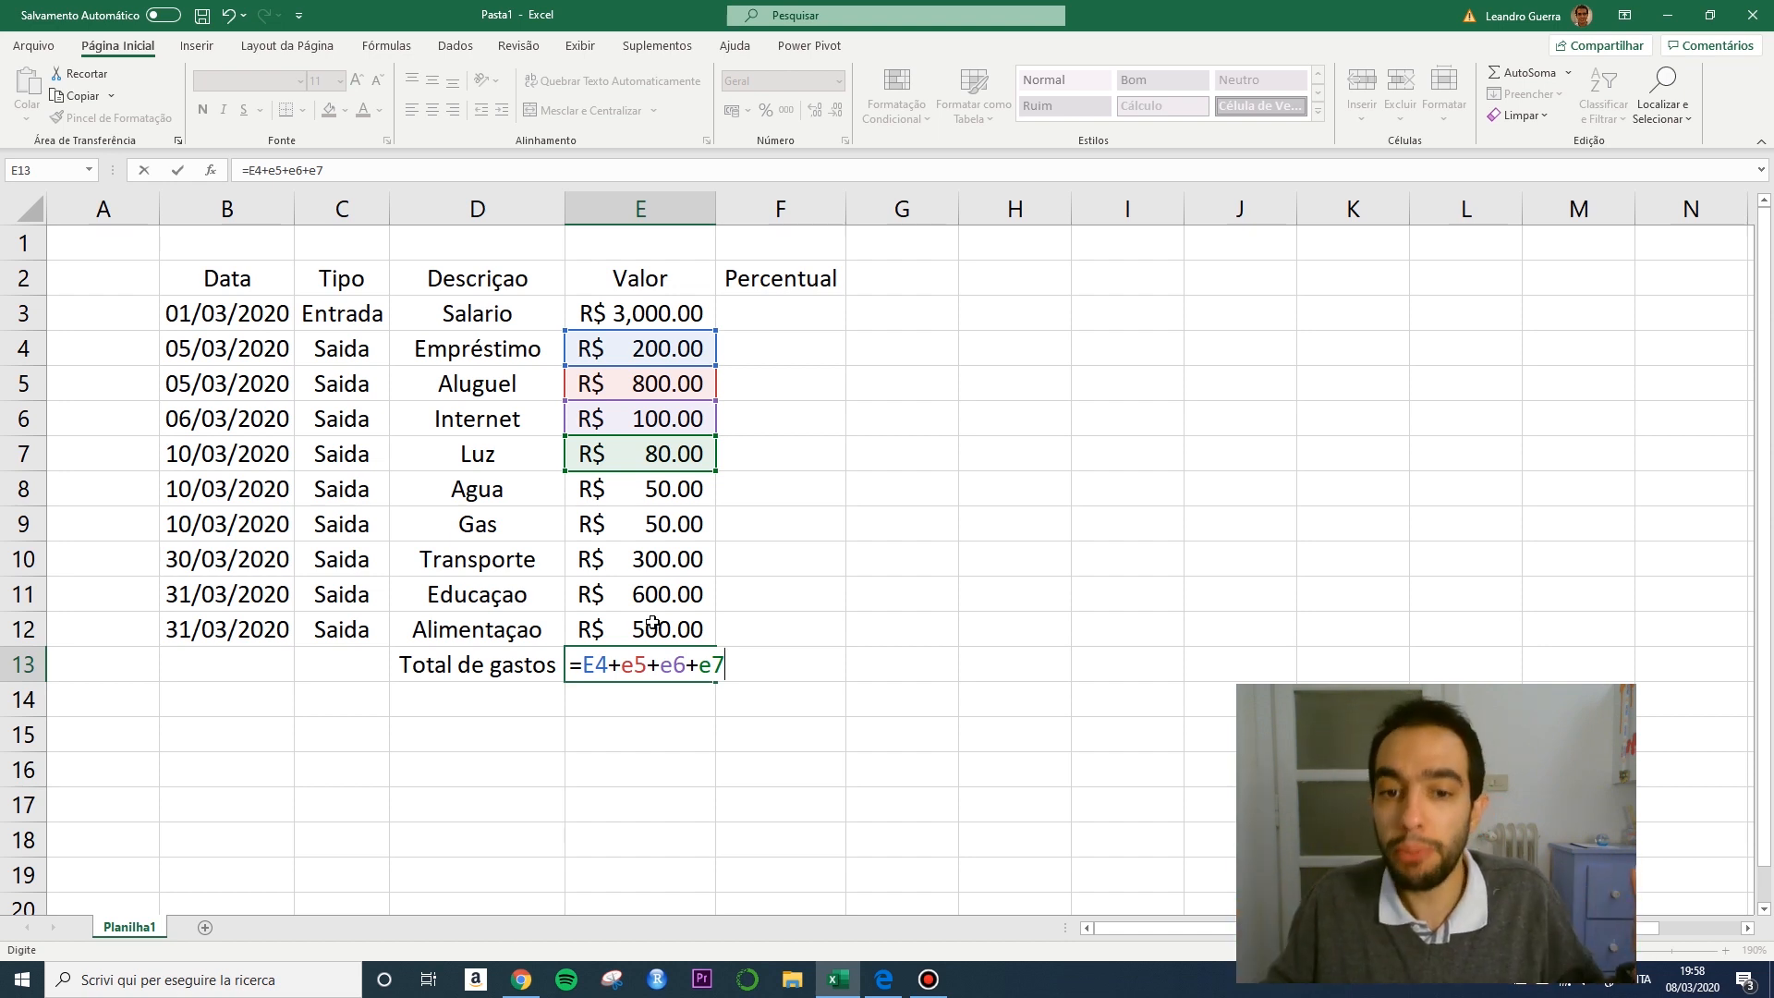
Extend the E13 addition with cells E8, E9, E10, E11 and E12, and enter the formula.
text(+)
click(671, 499)
text(+)
click(675, 527)
text(+)
click(680, 561)
text(+)
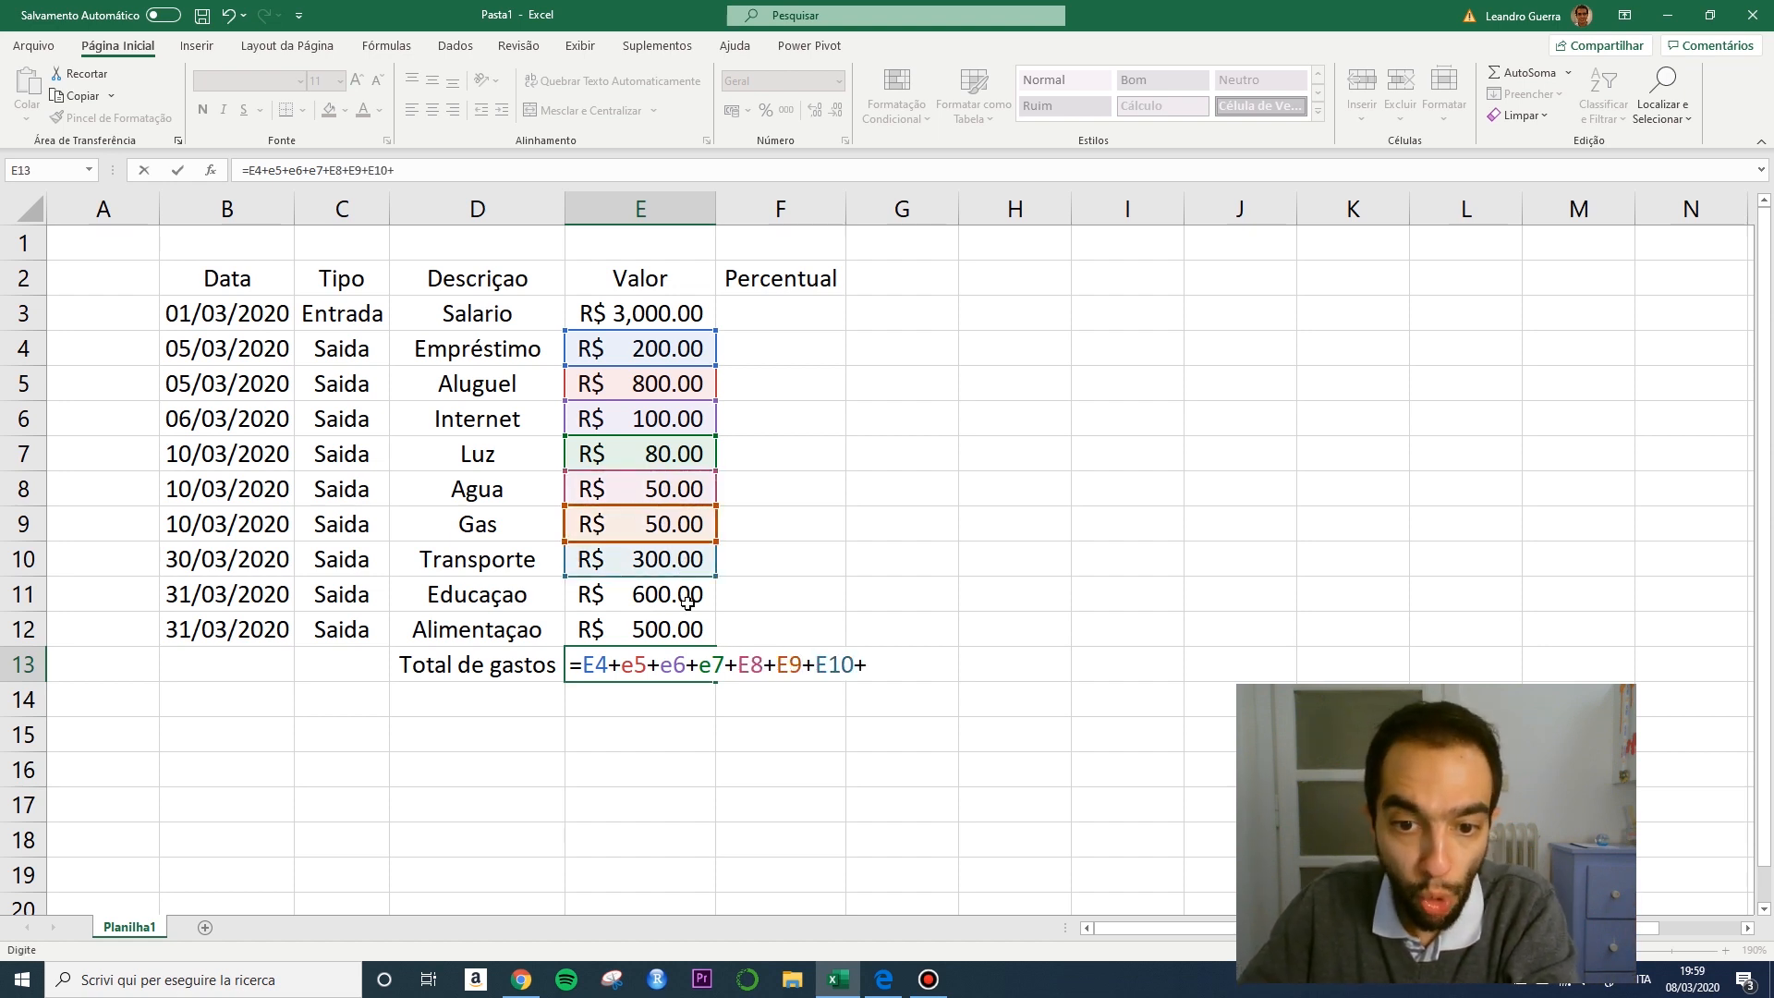
click(684, 598)
text(+)
click(689, 629)
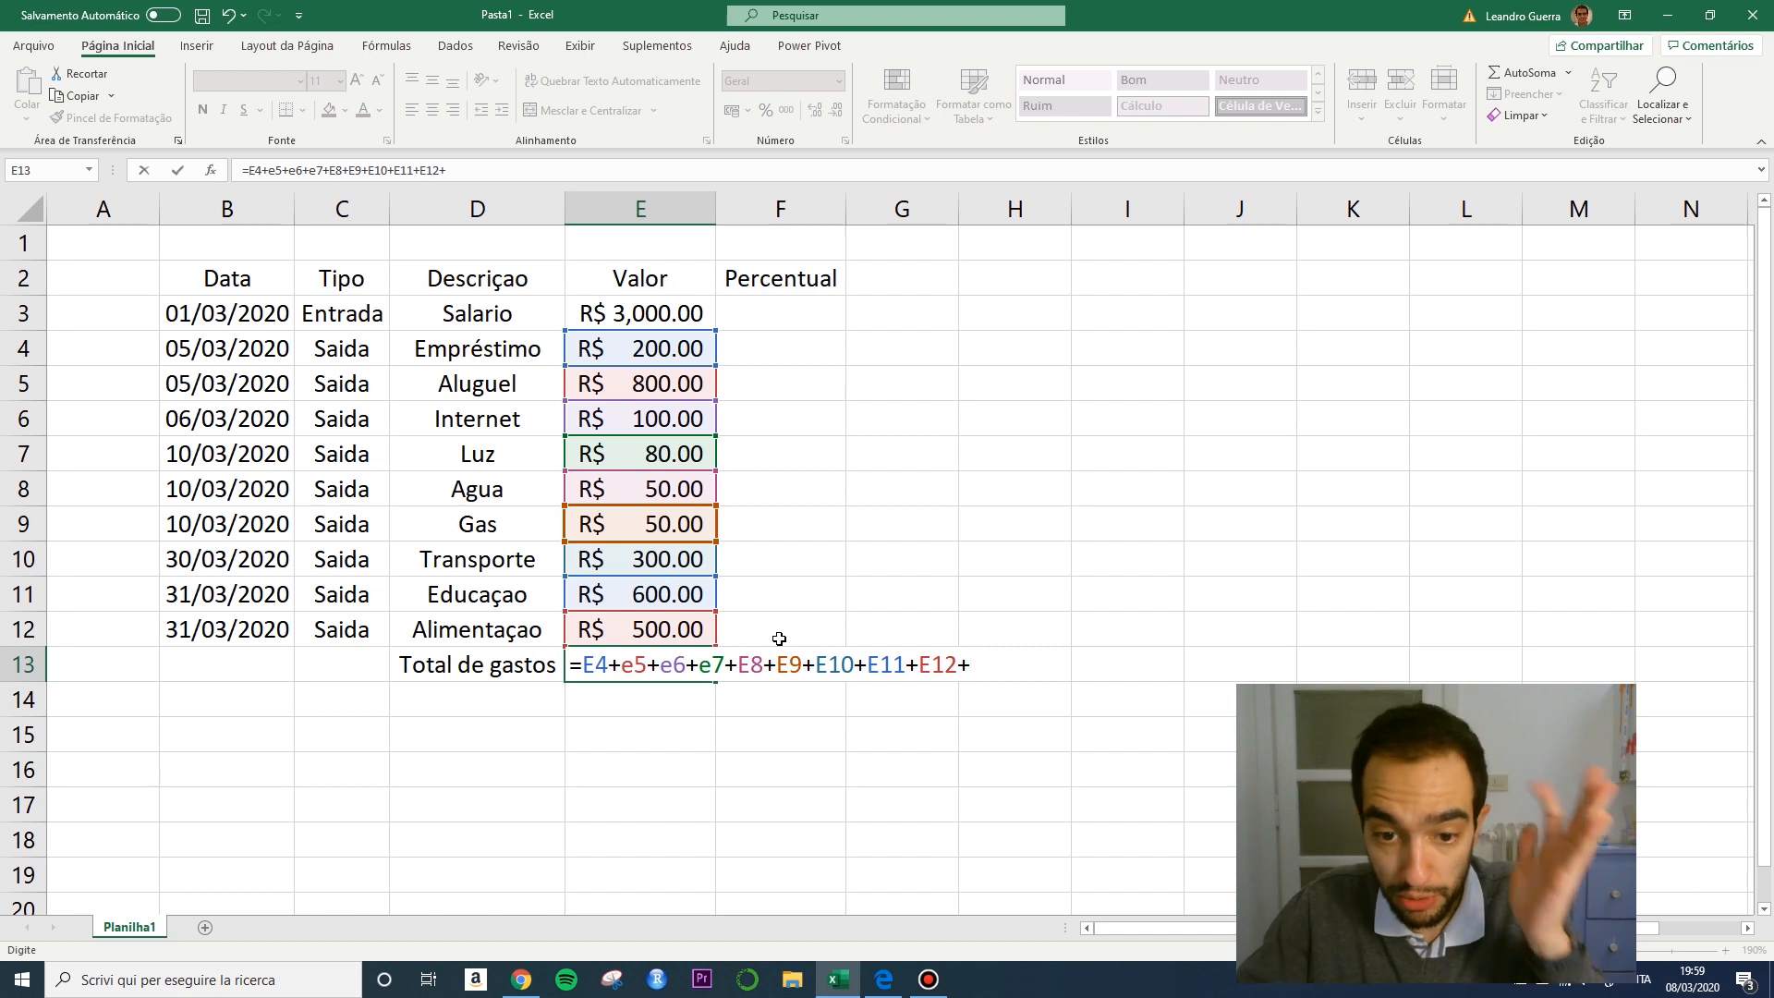
key(Return)
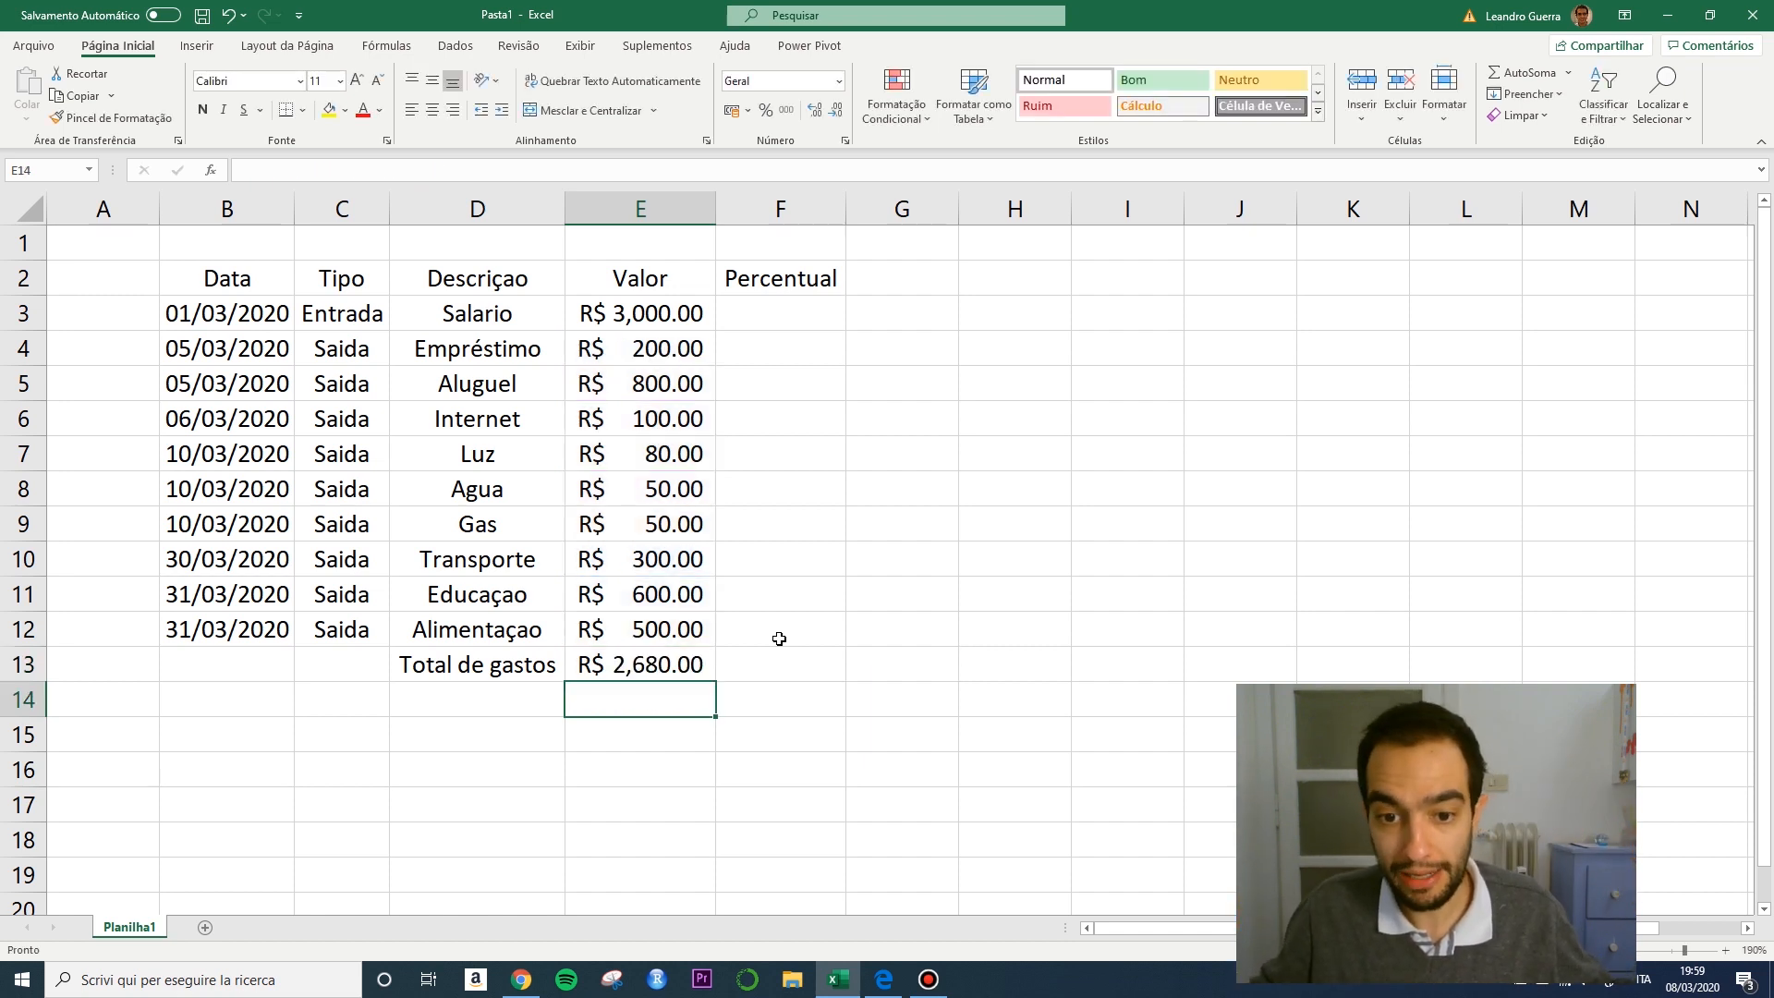
Start replacing the addition formula in E13 with the SOMA function.
key(Up)
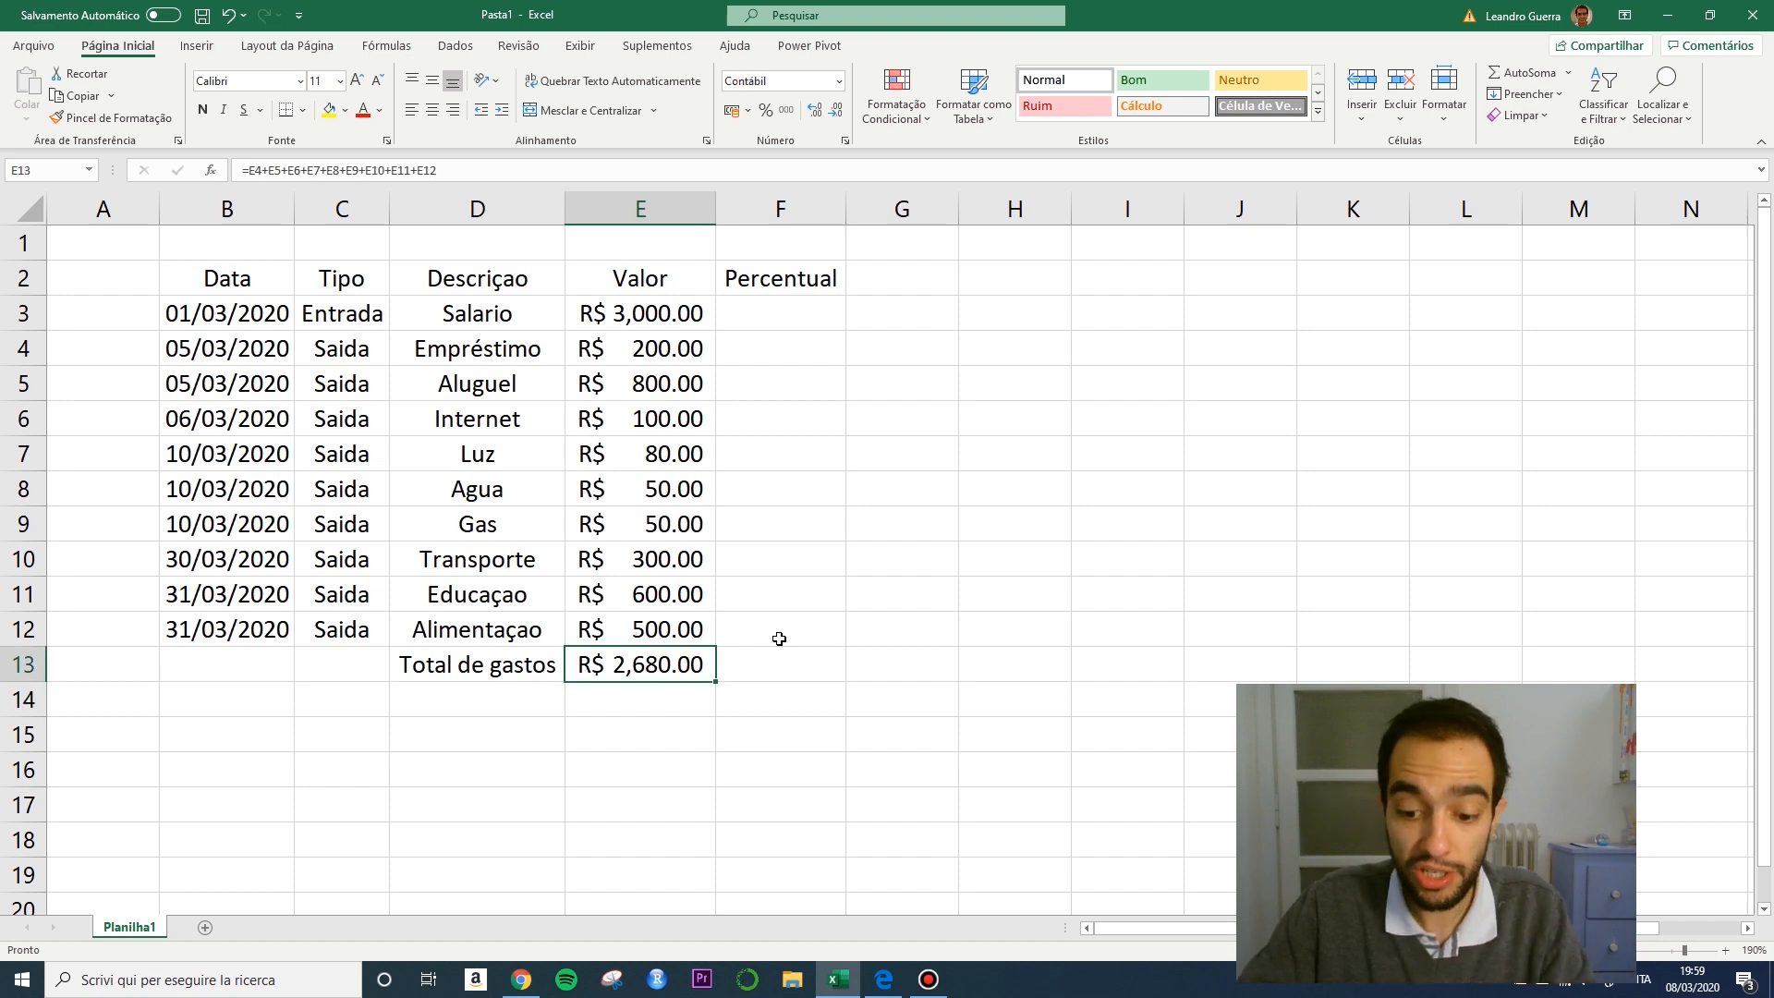
text(=)
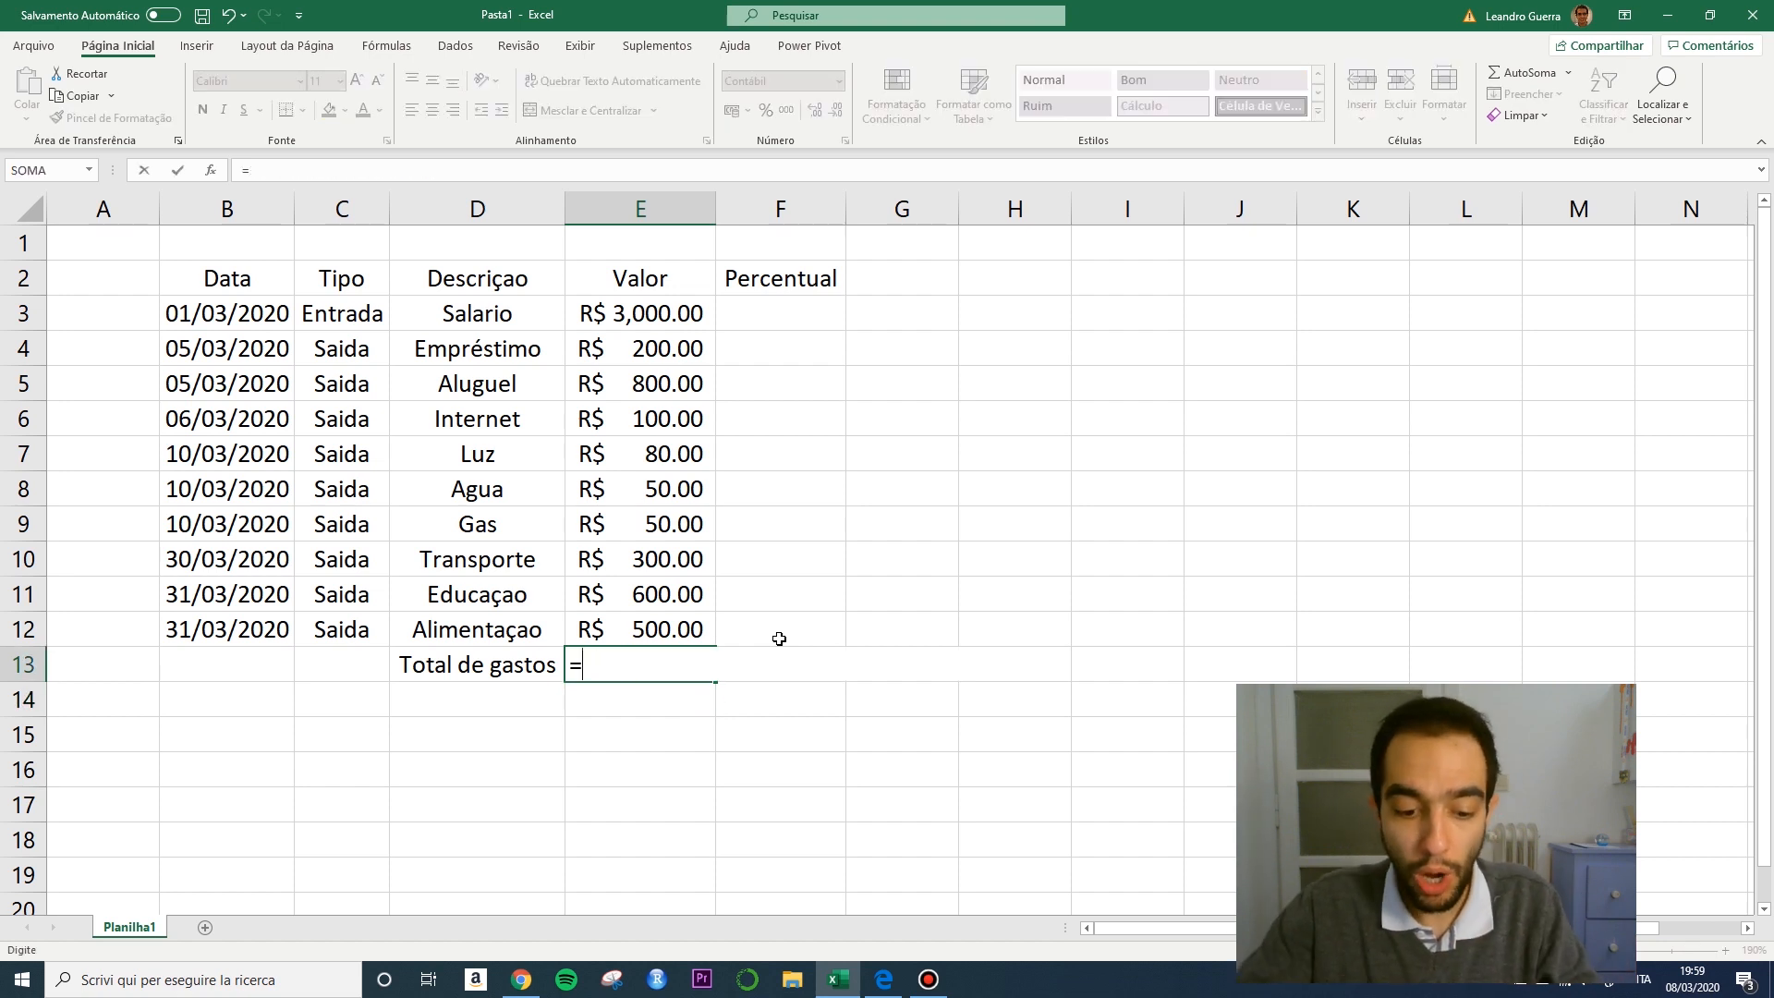
text(som)
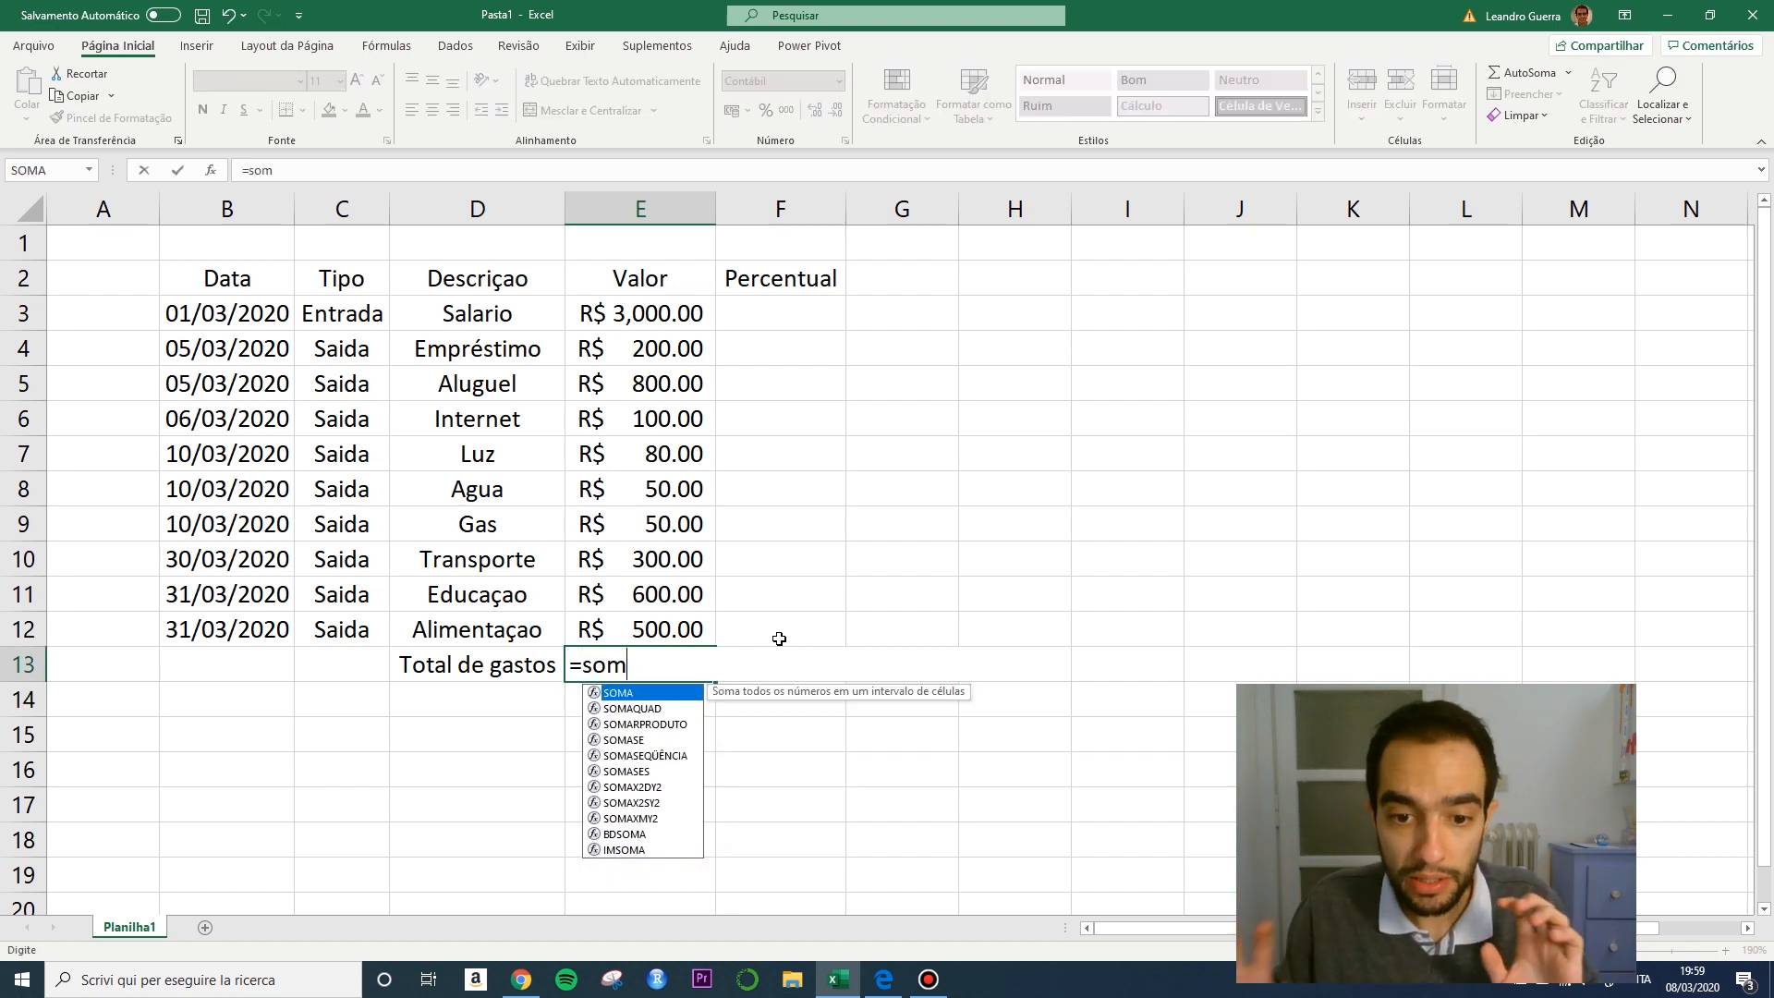
key(BackSpace)
key(BackSpace)
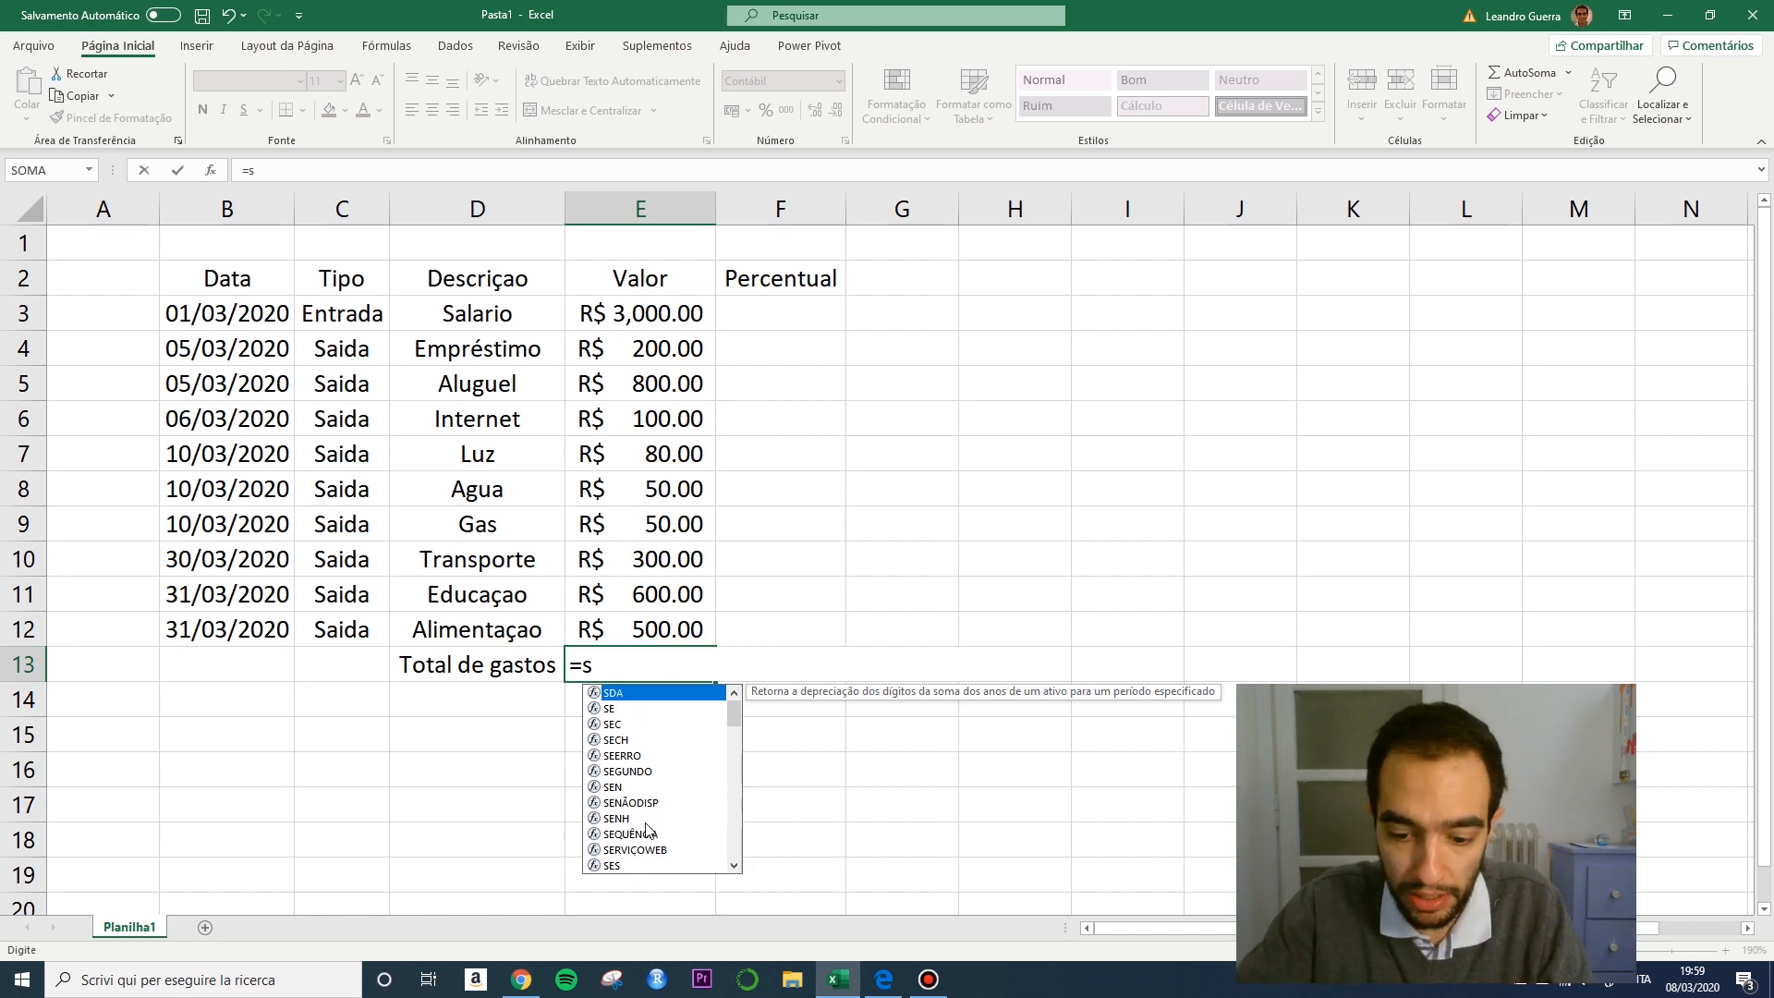
text(o)
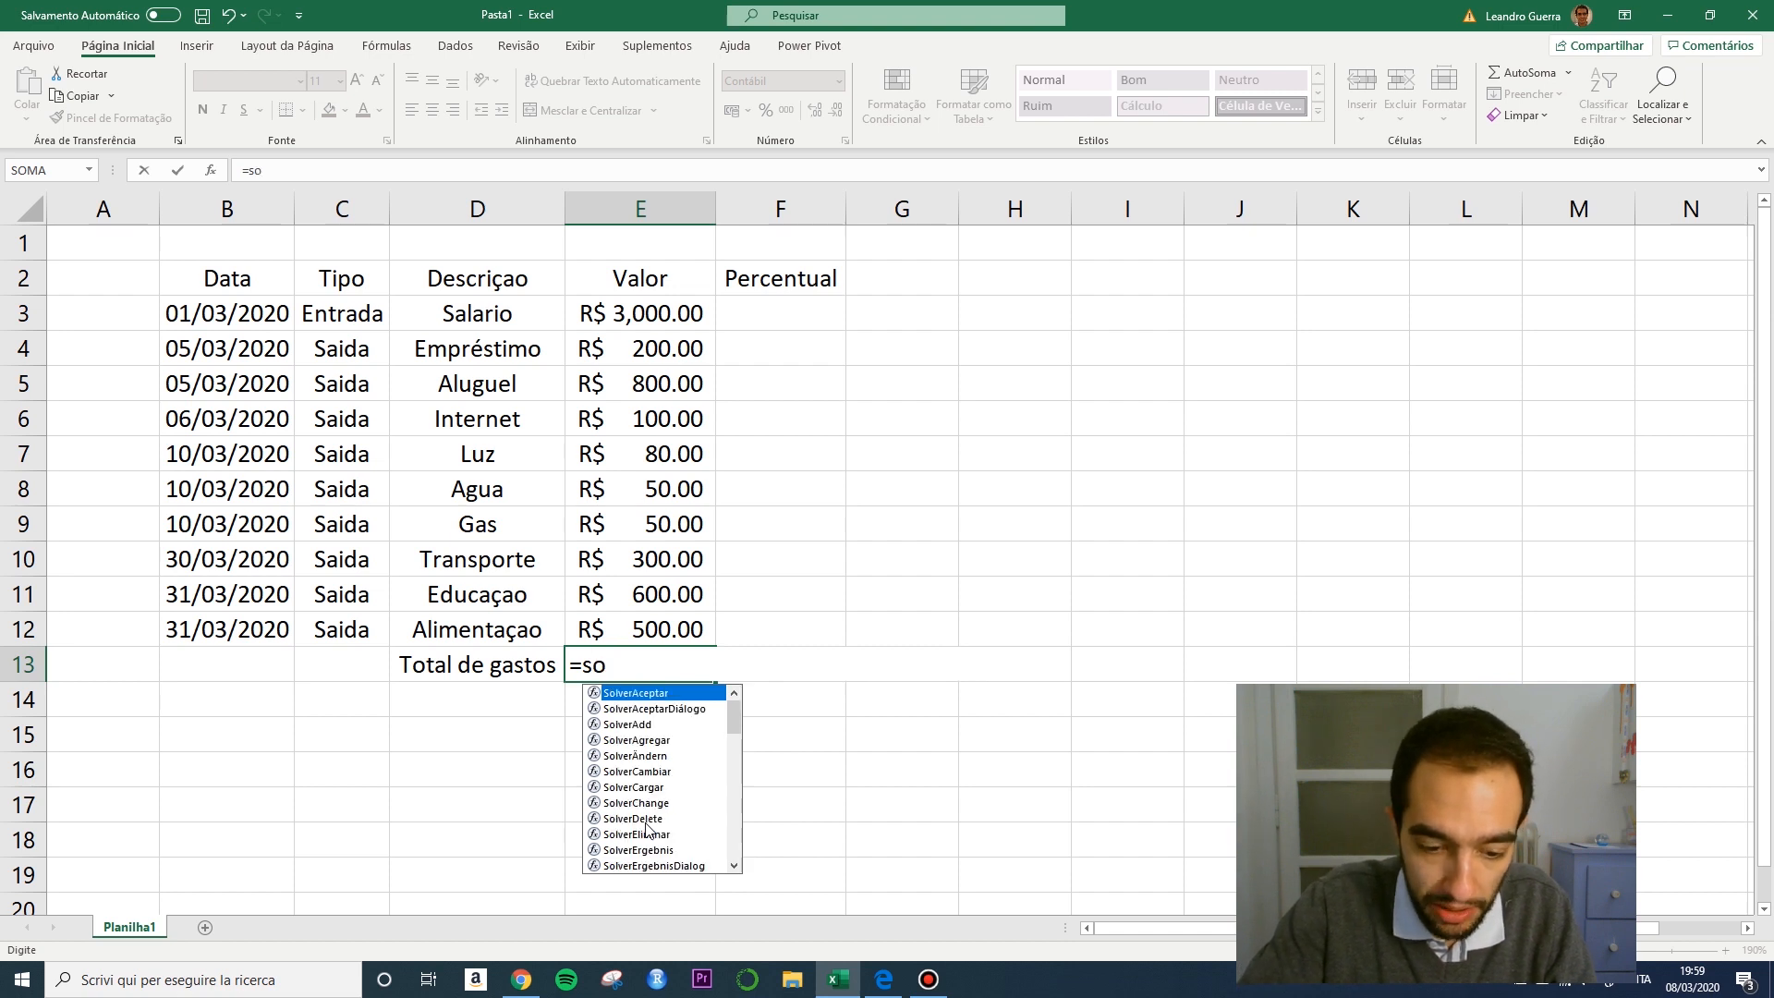
text(ma)
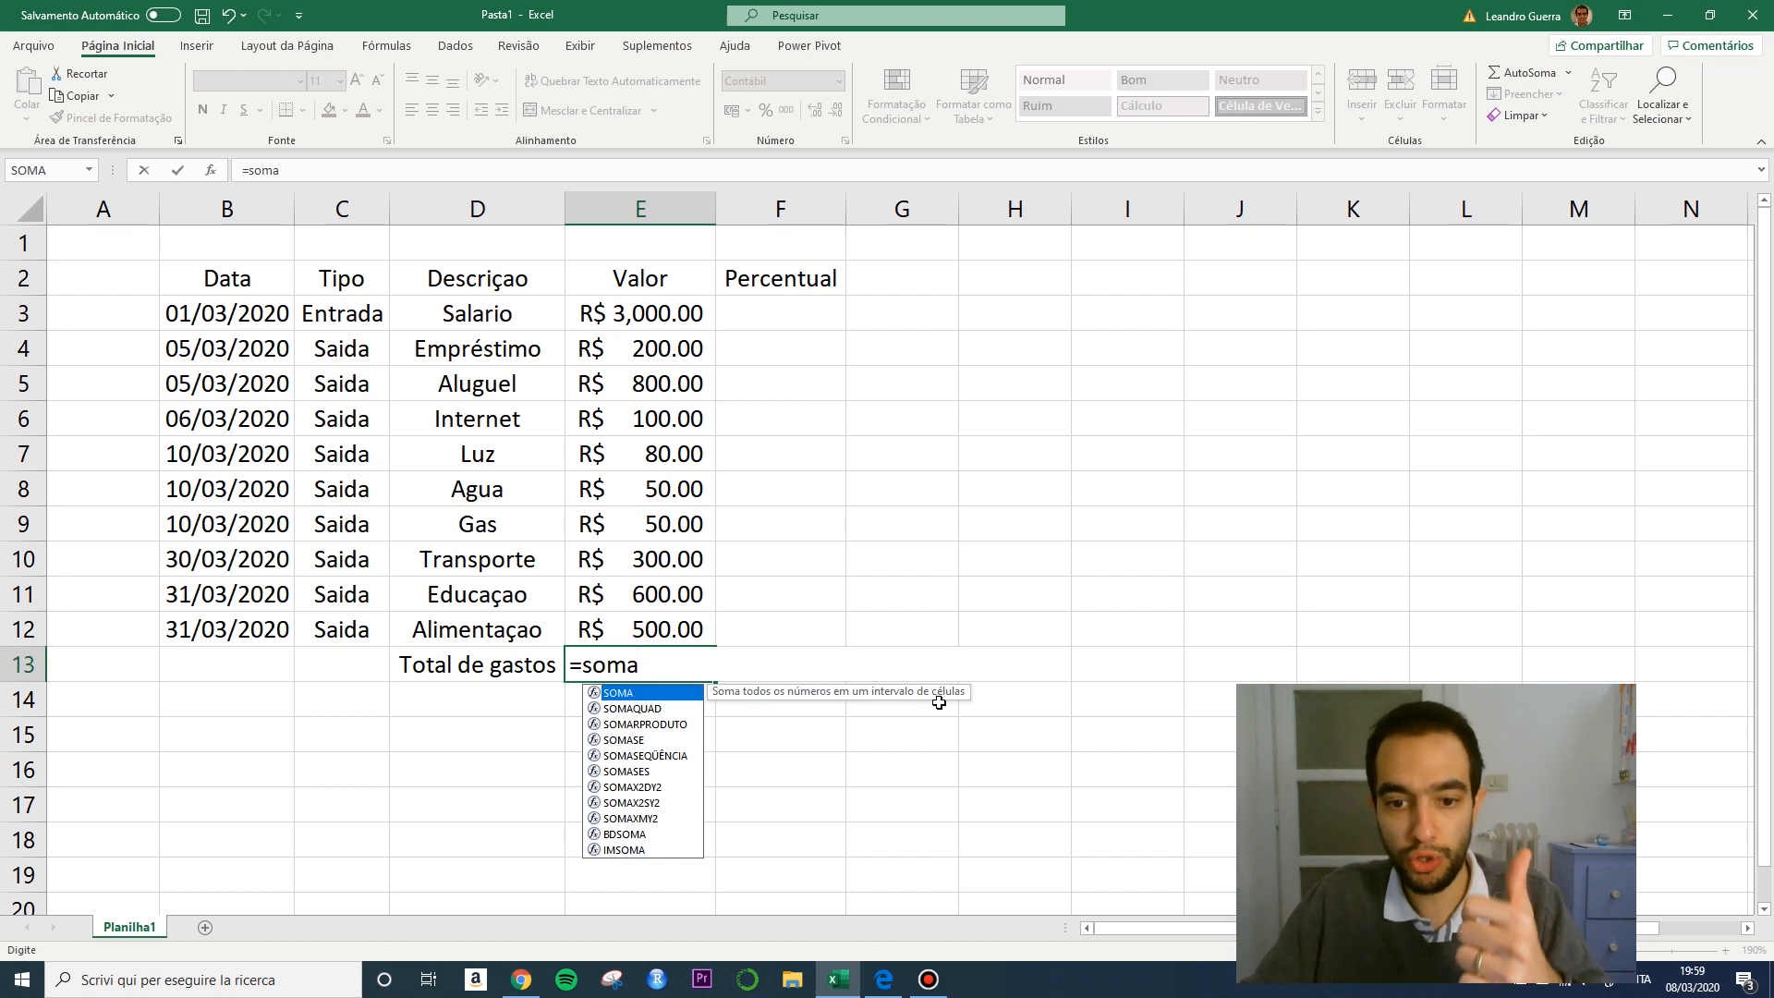
double_click(653, 694)
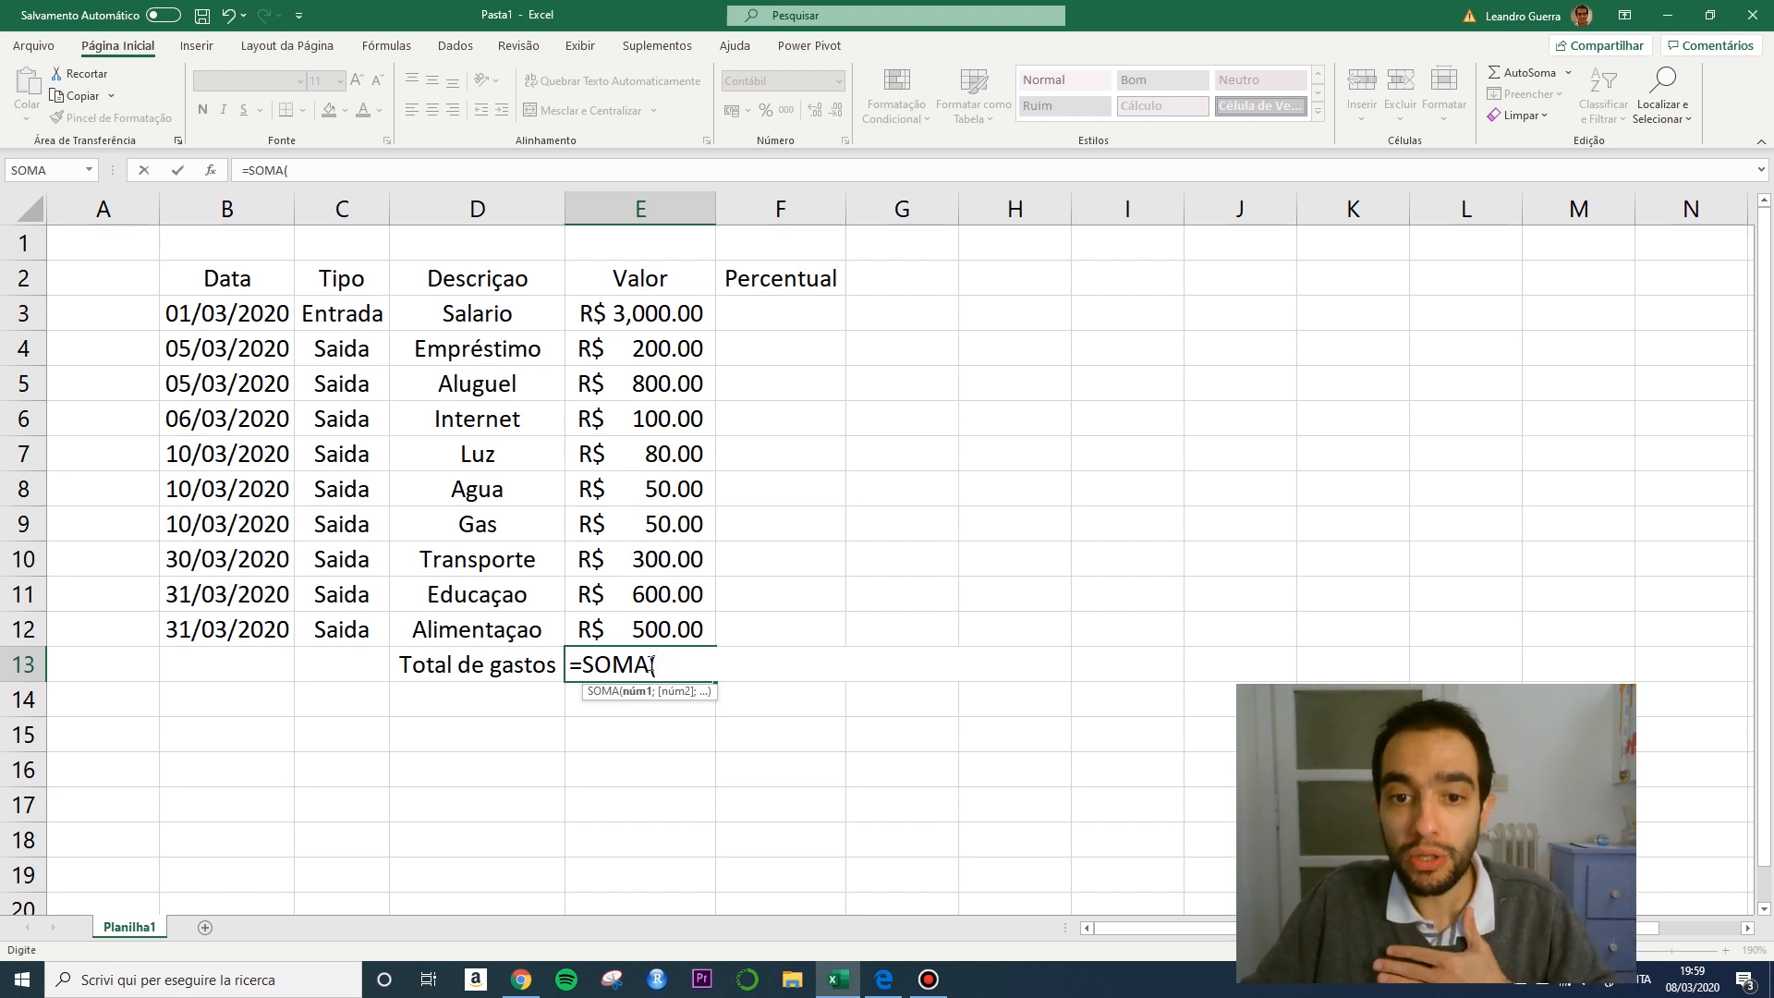
Give the SOMA function in E13 the range E4:E12 and enter the formula.
click(640, 351)
drag(639, 351, 640, 423)
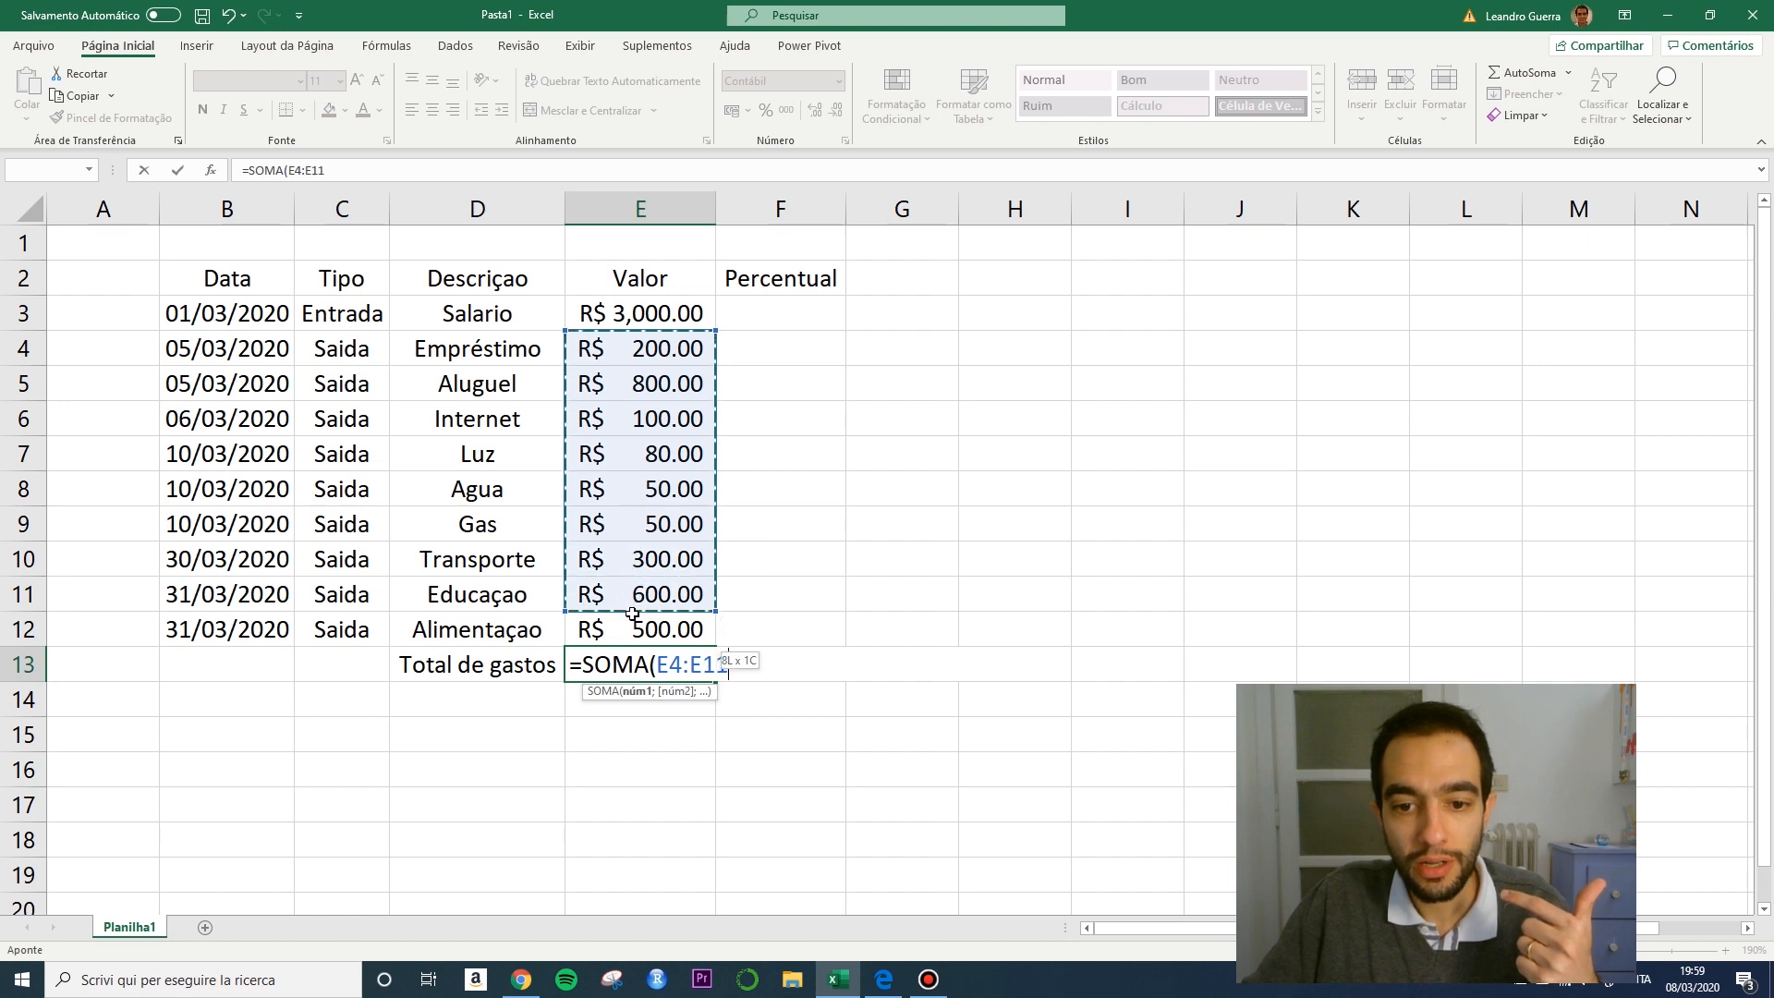
drag(633, 623, 633, 623)
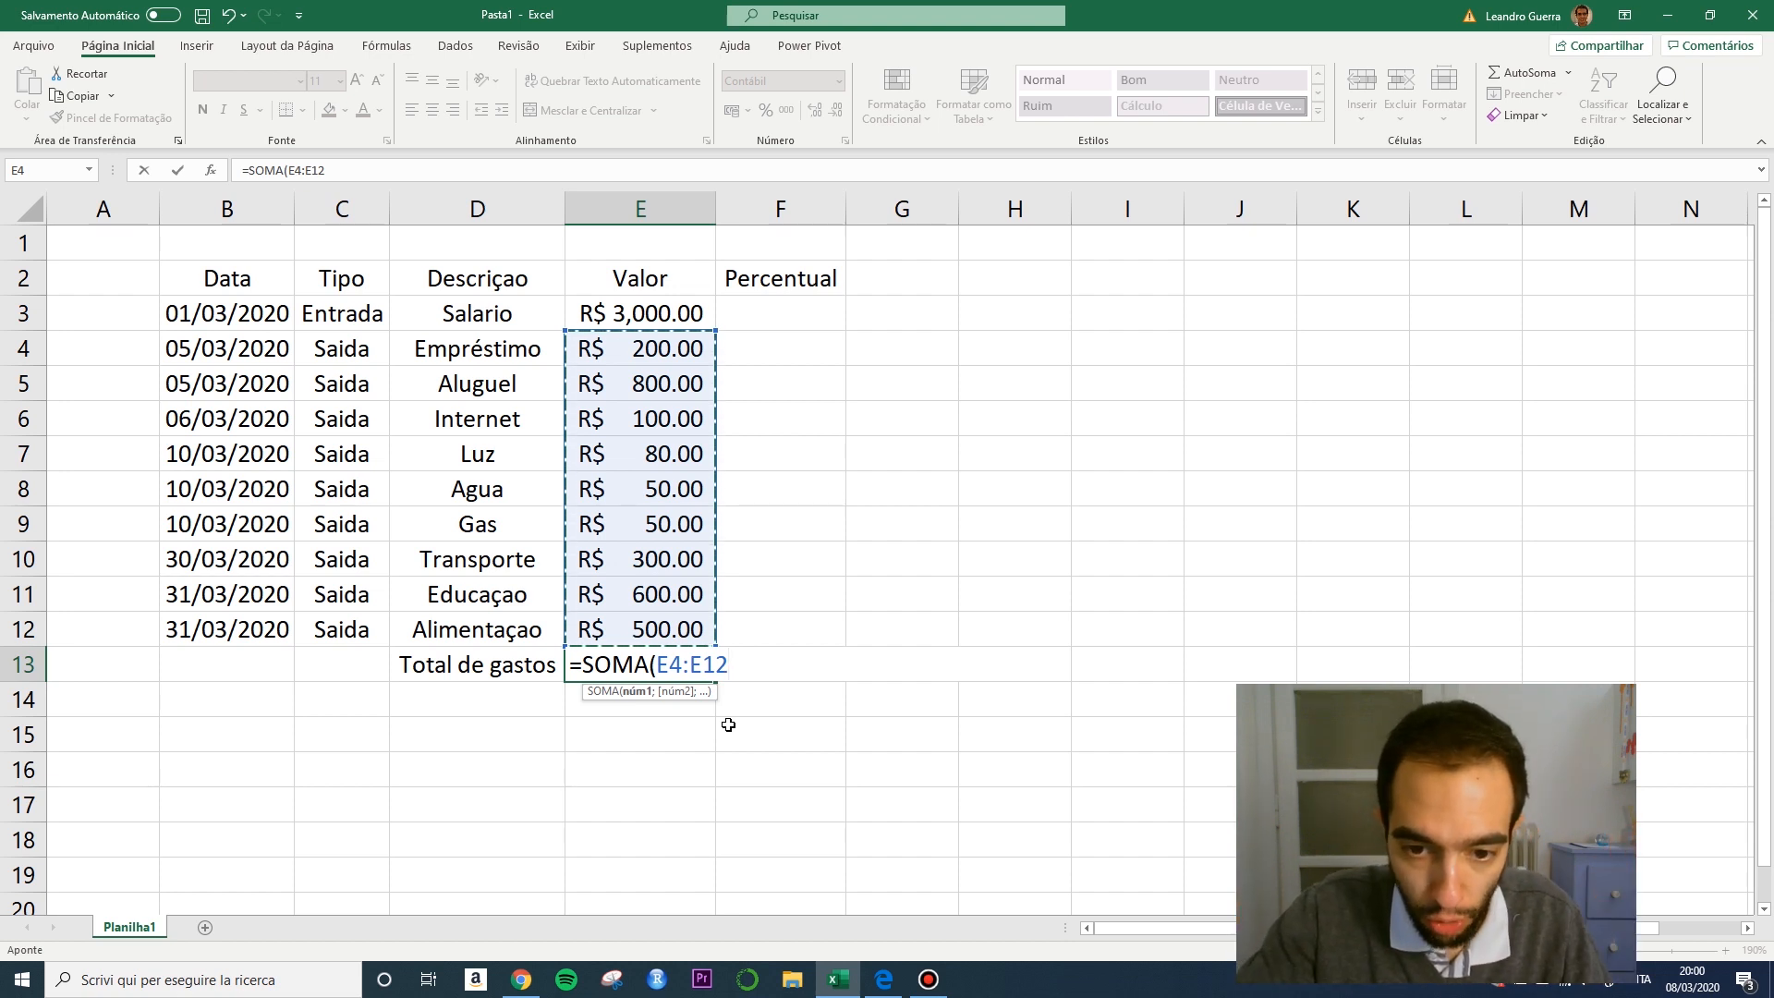
text())
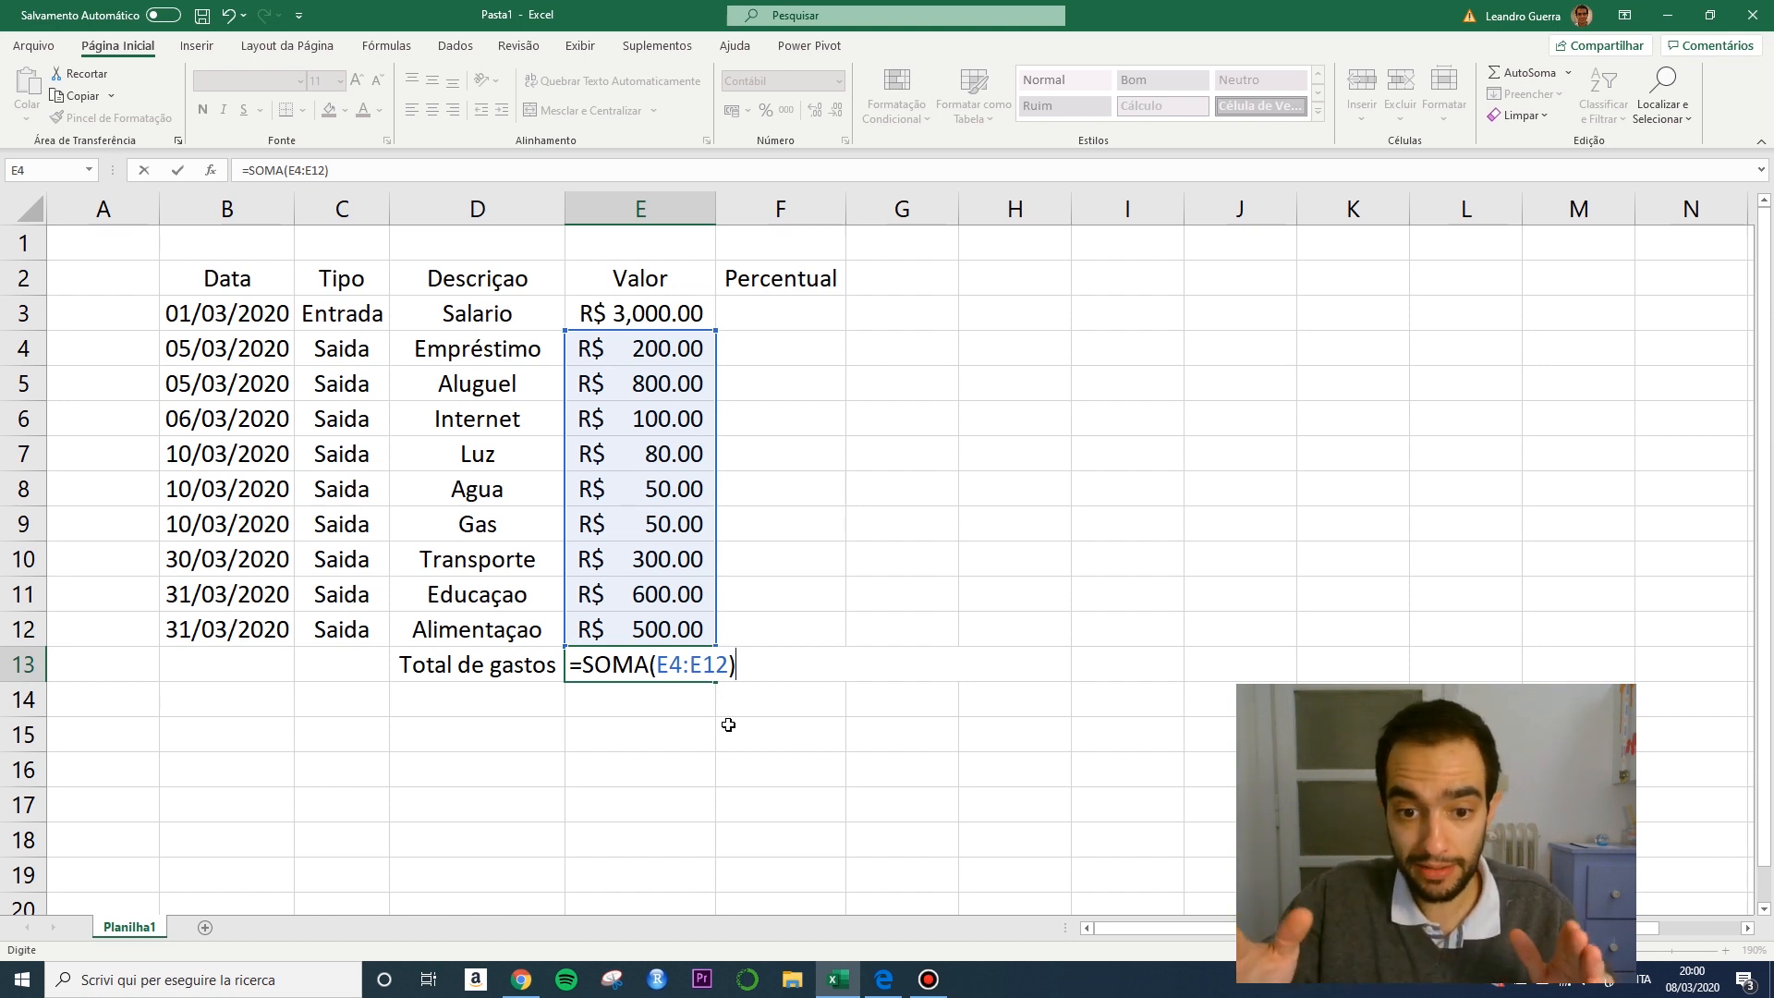
key(Return)
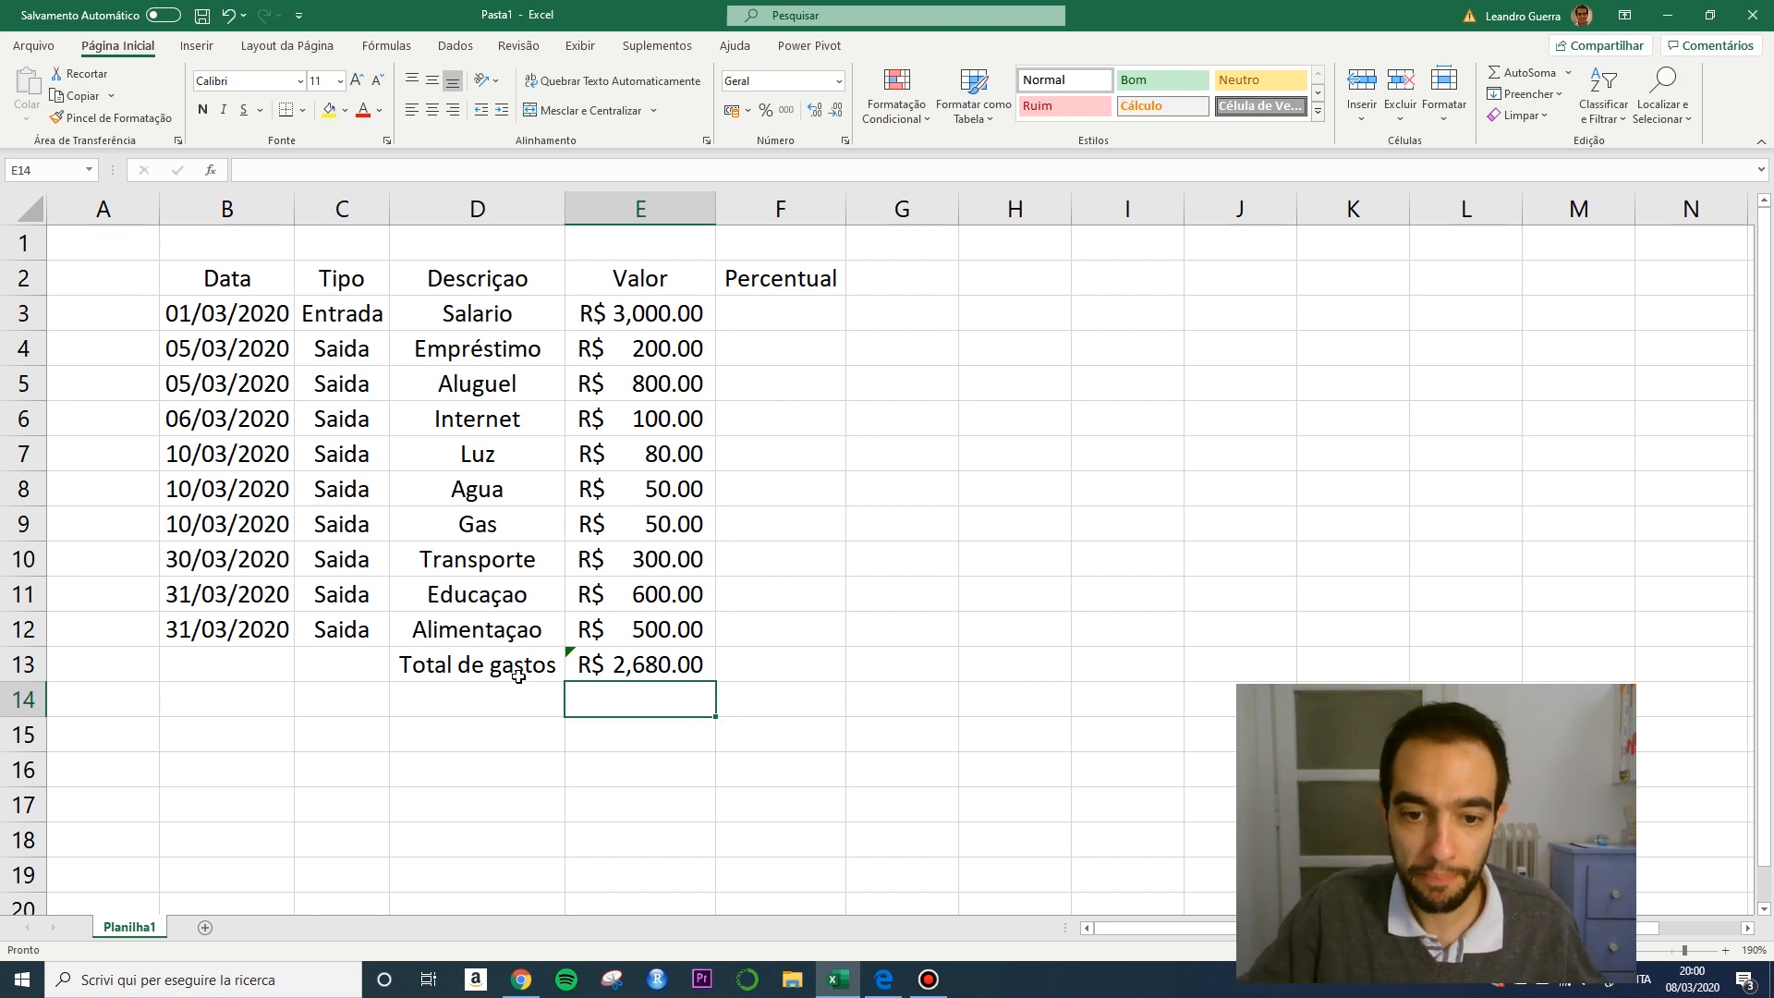
Ignore the error flagged on the total expenses formula in E13.
click(573, 656)
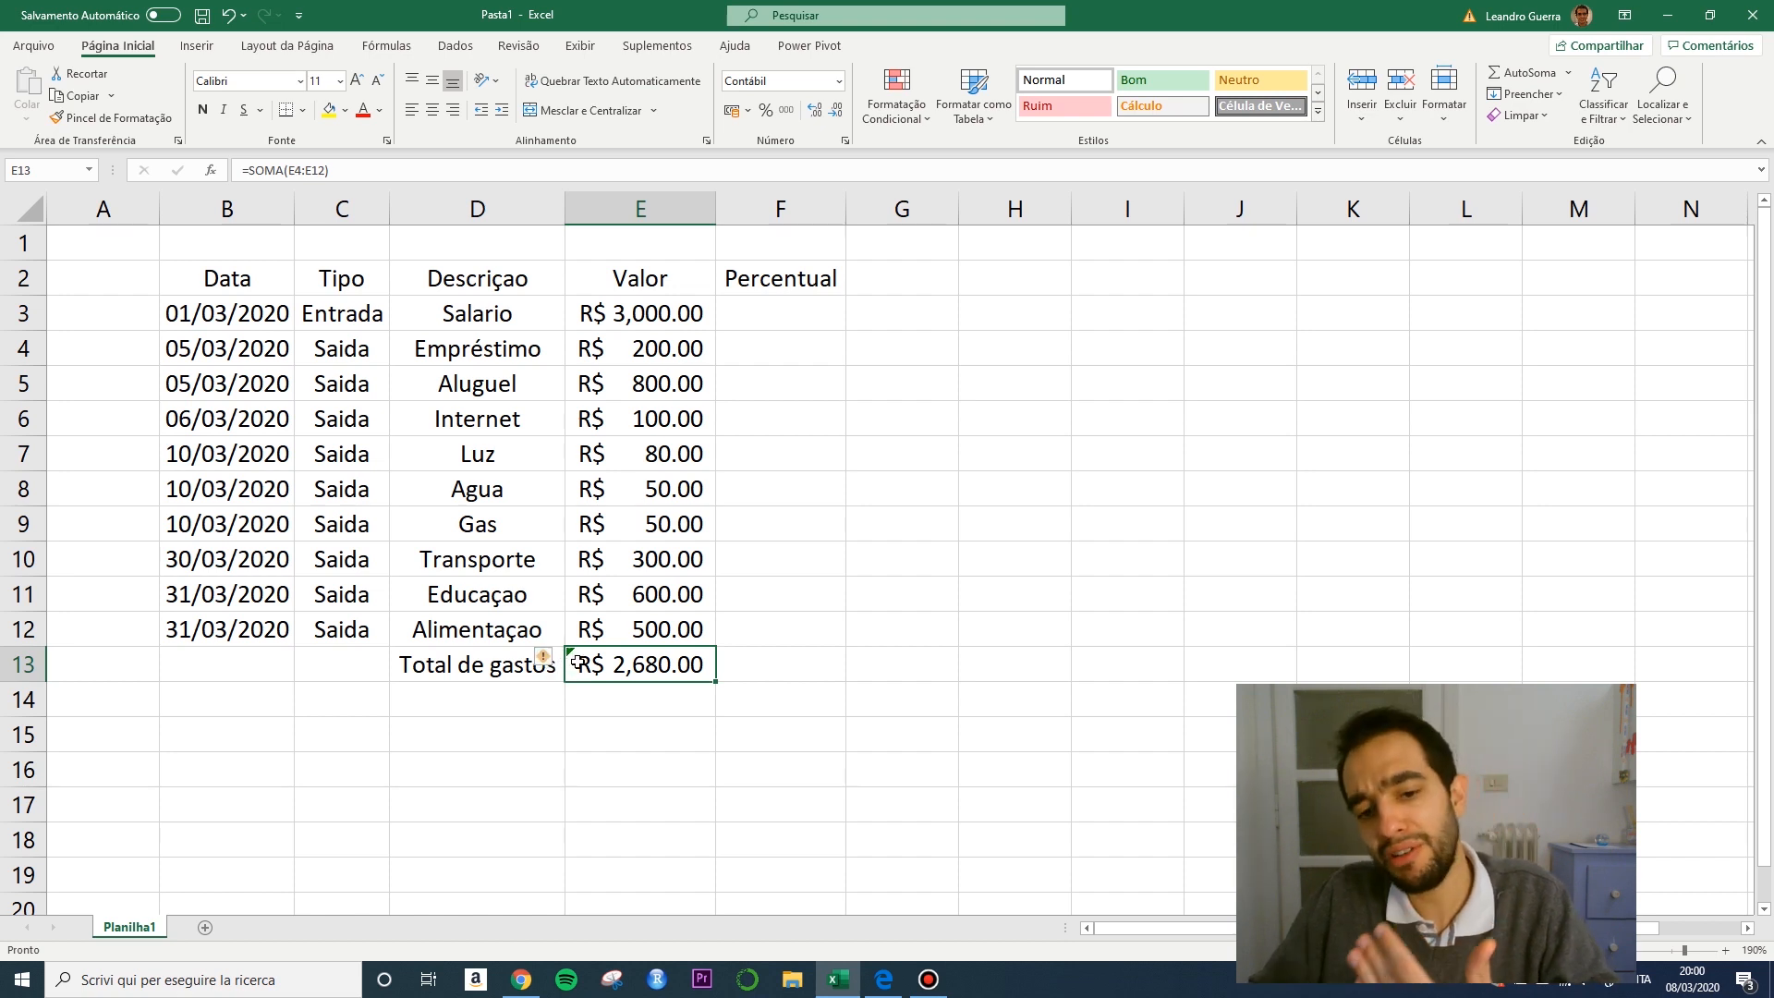
click(548, 659)
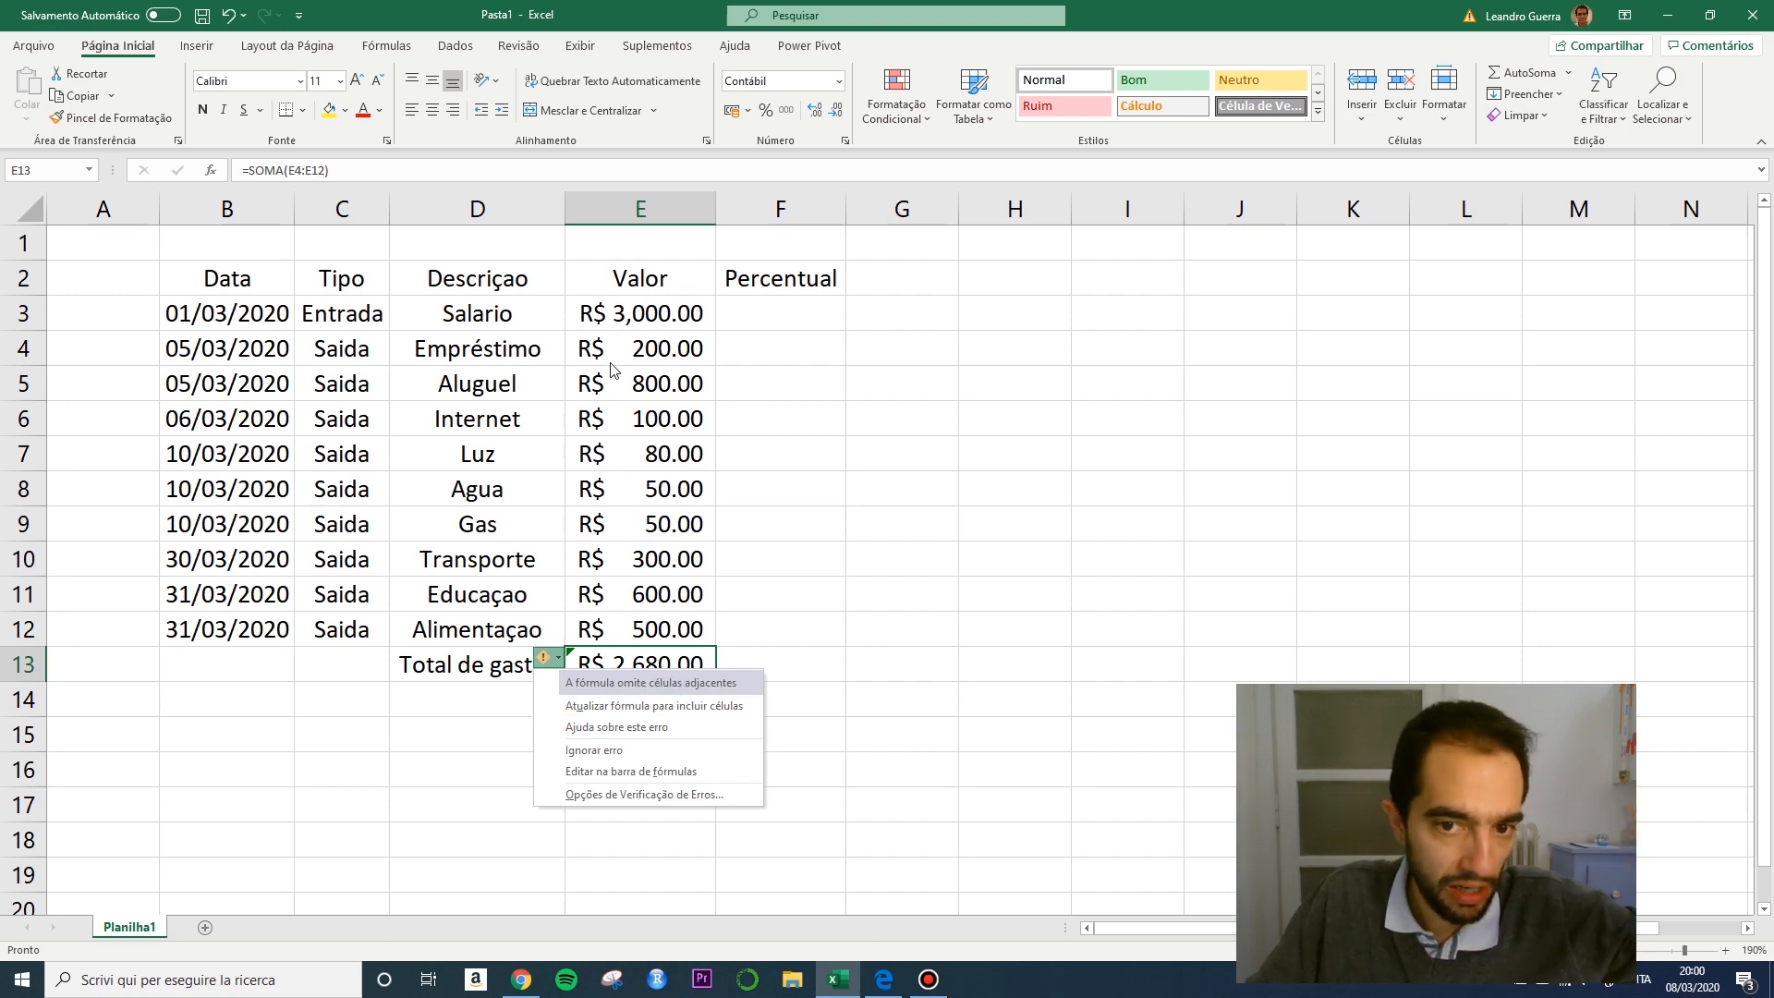
click(629, 750)
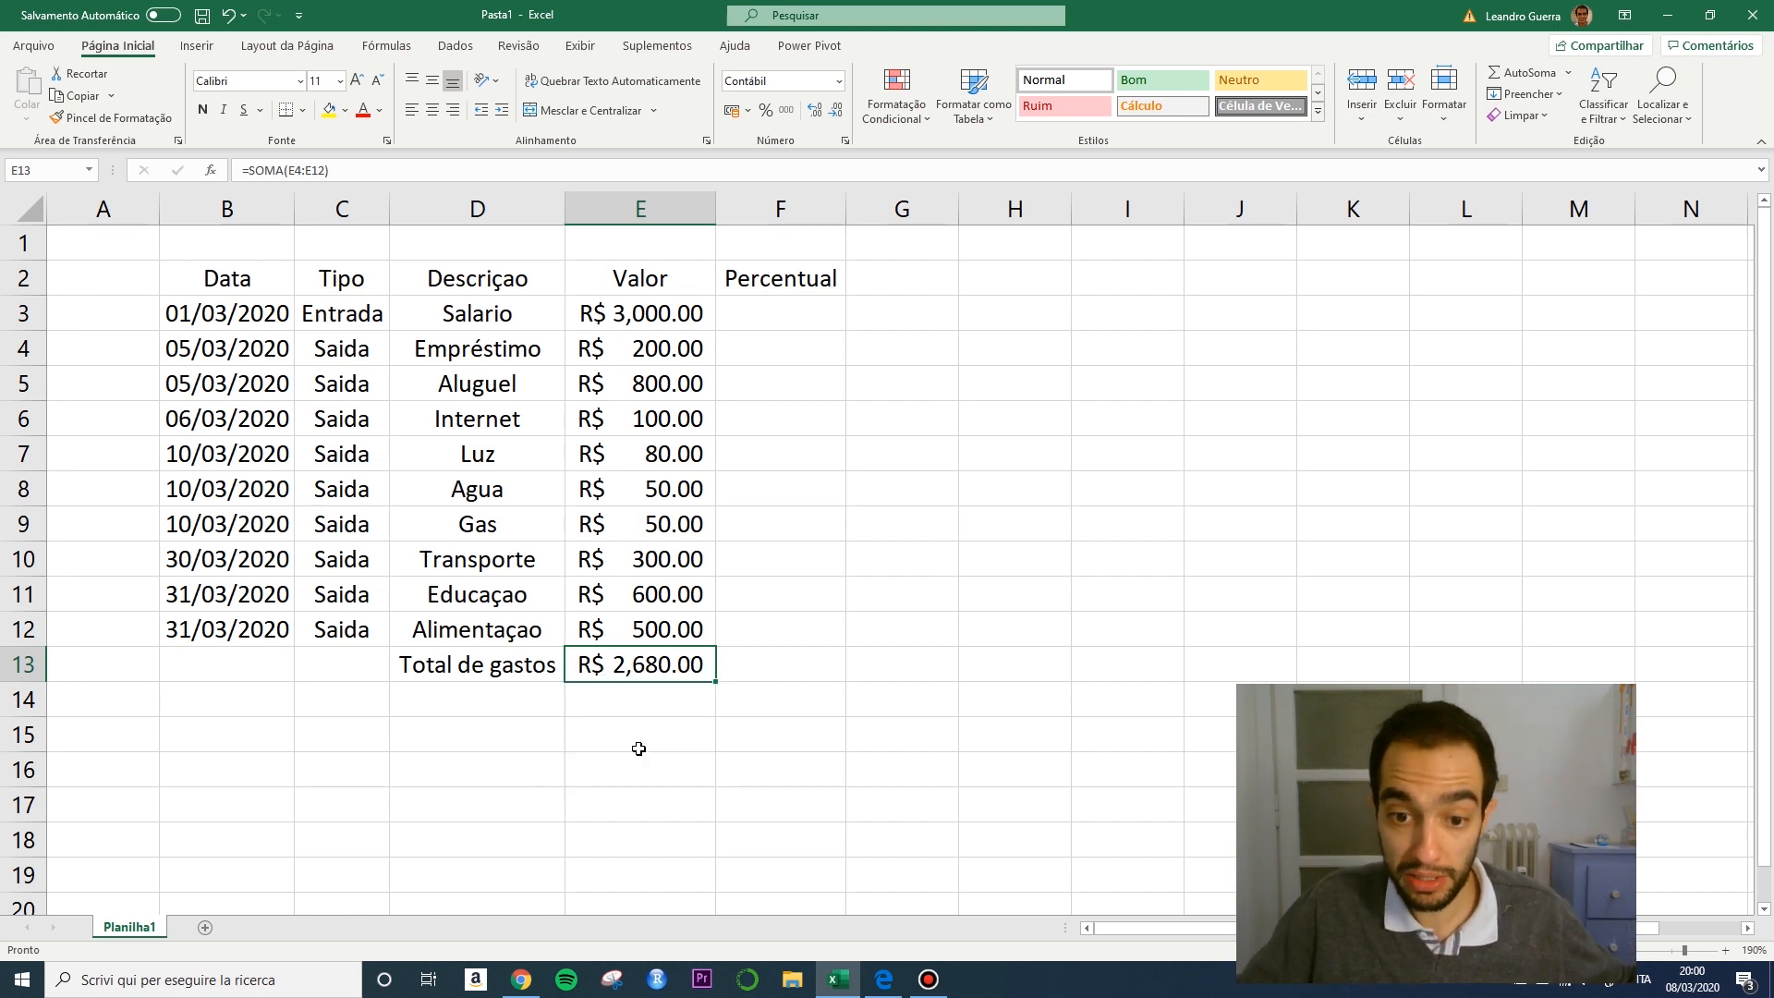
Enter the label "Economias" in D14, below Total de gastos.
click(610, 734)
click(509, 703)
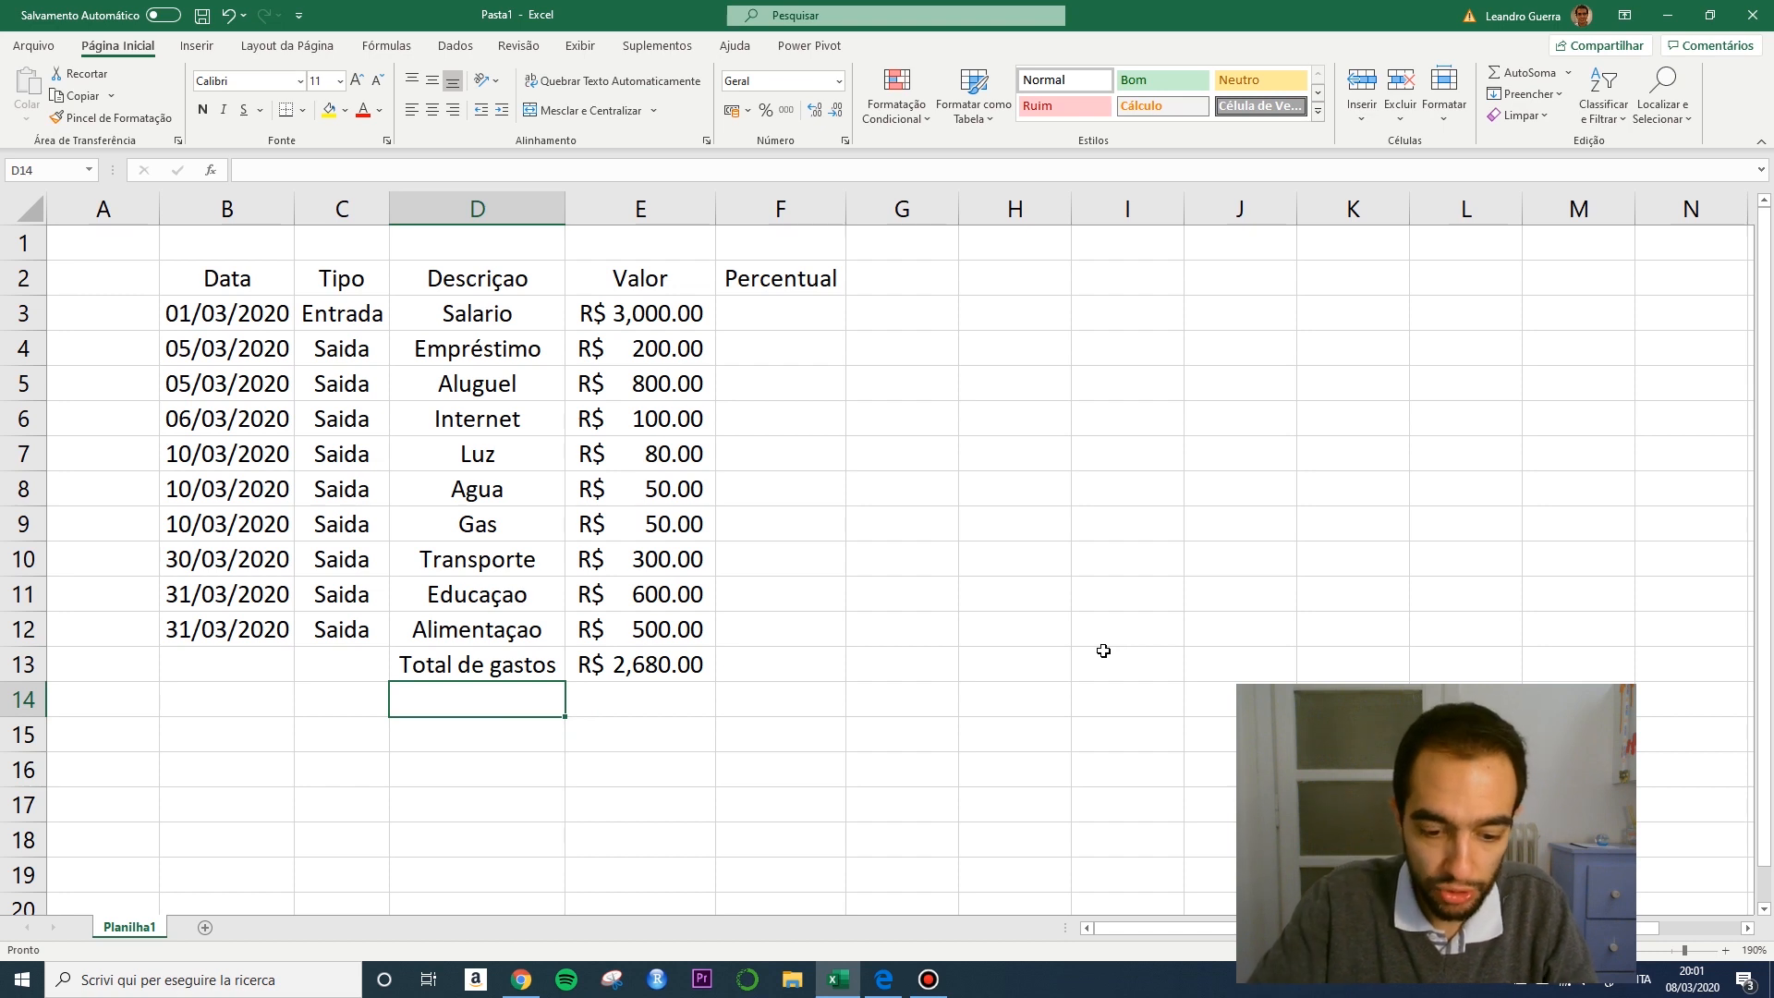
text(Ec)
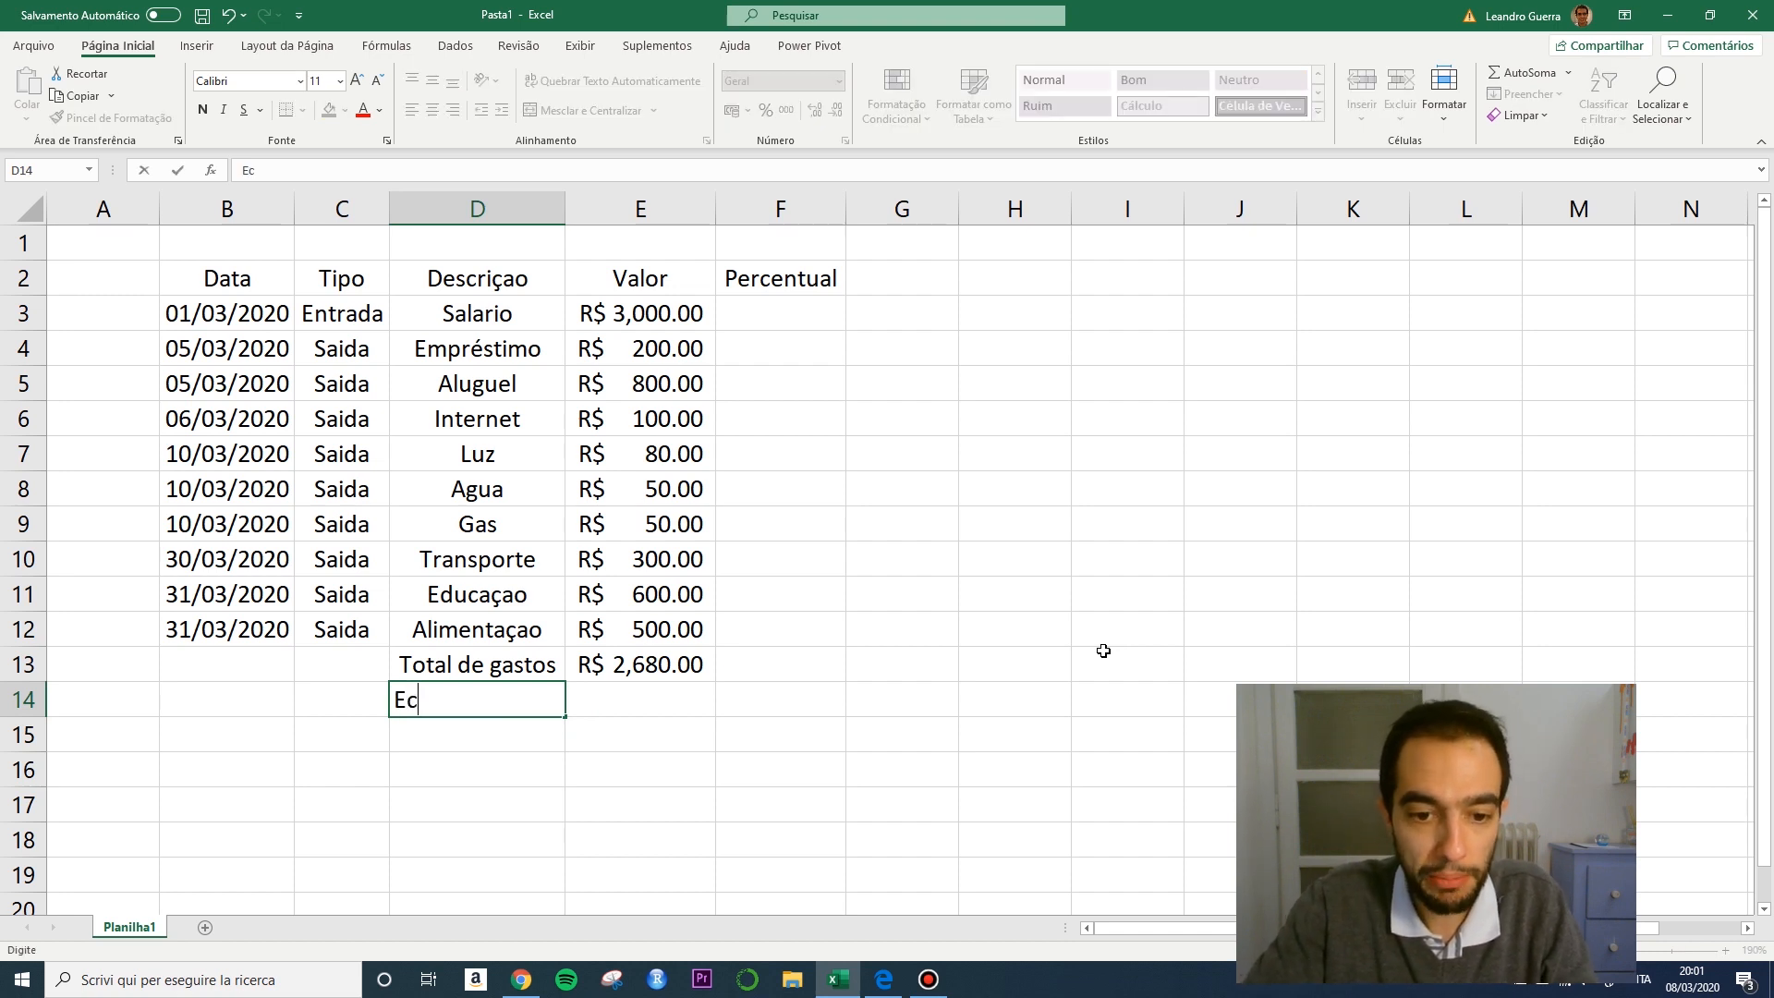
text(onomias)
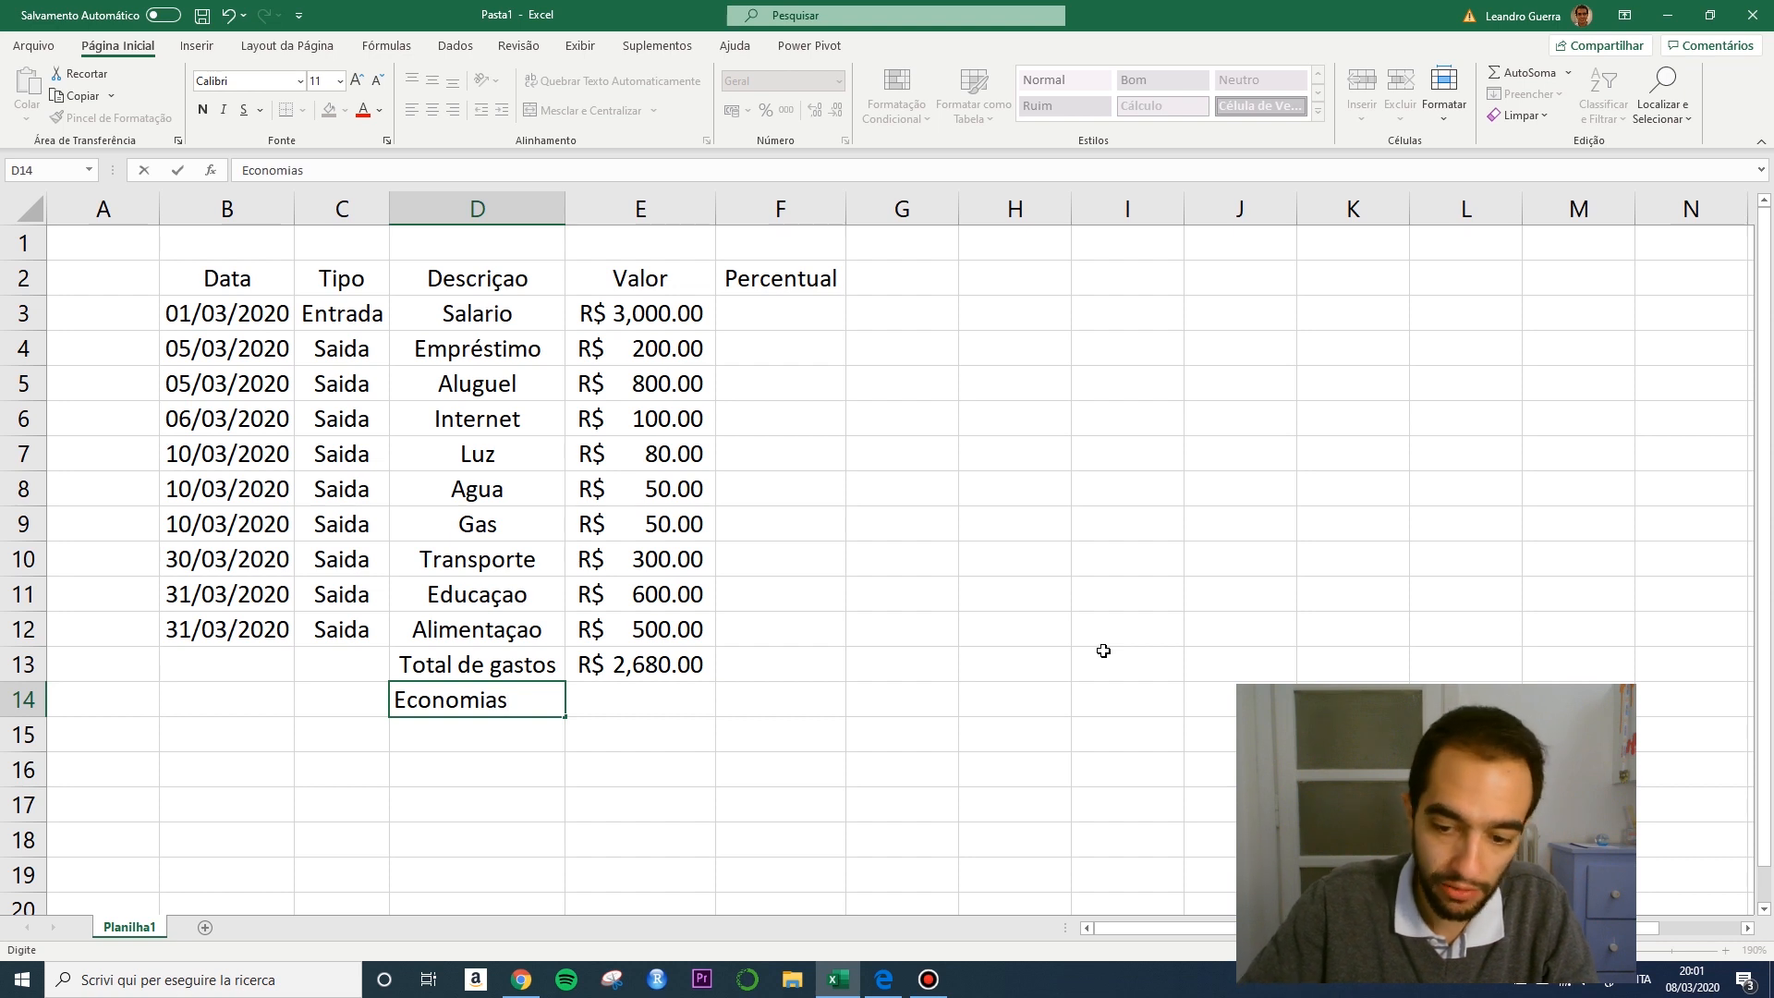
key(Tab)
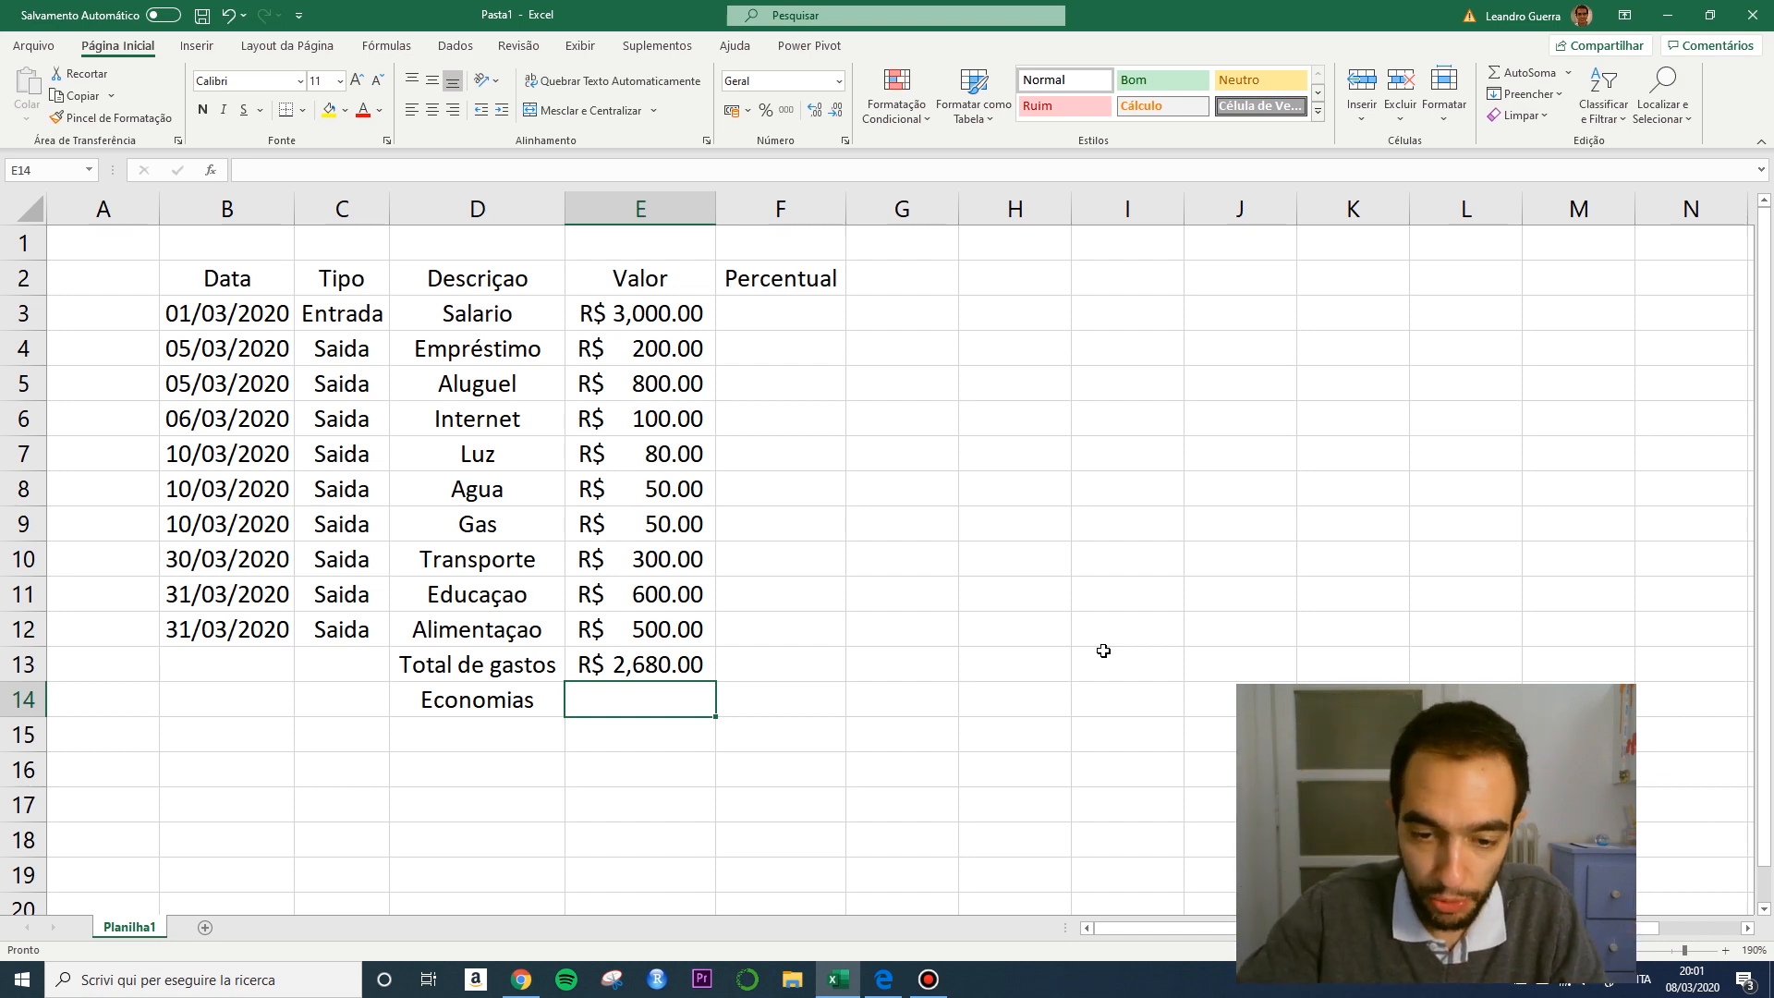
Calculate the savings in E14 by subtracting total expenses from the salary with the formula =E3-E13.
text(=)
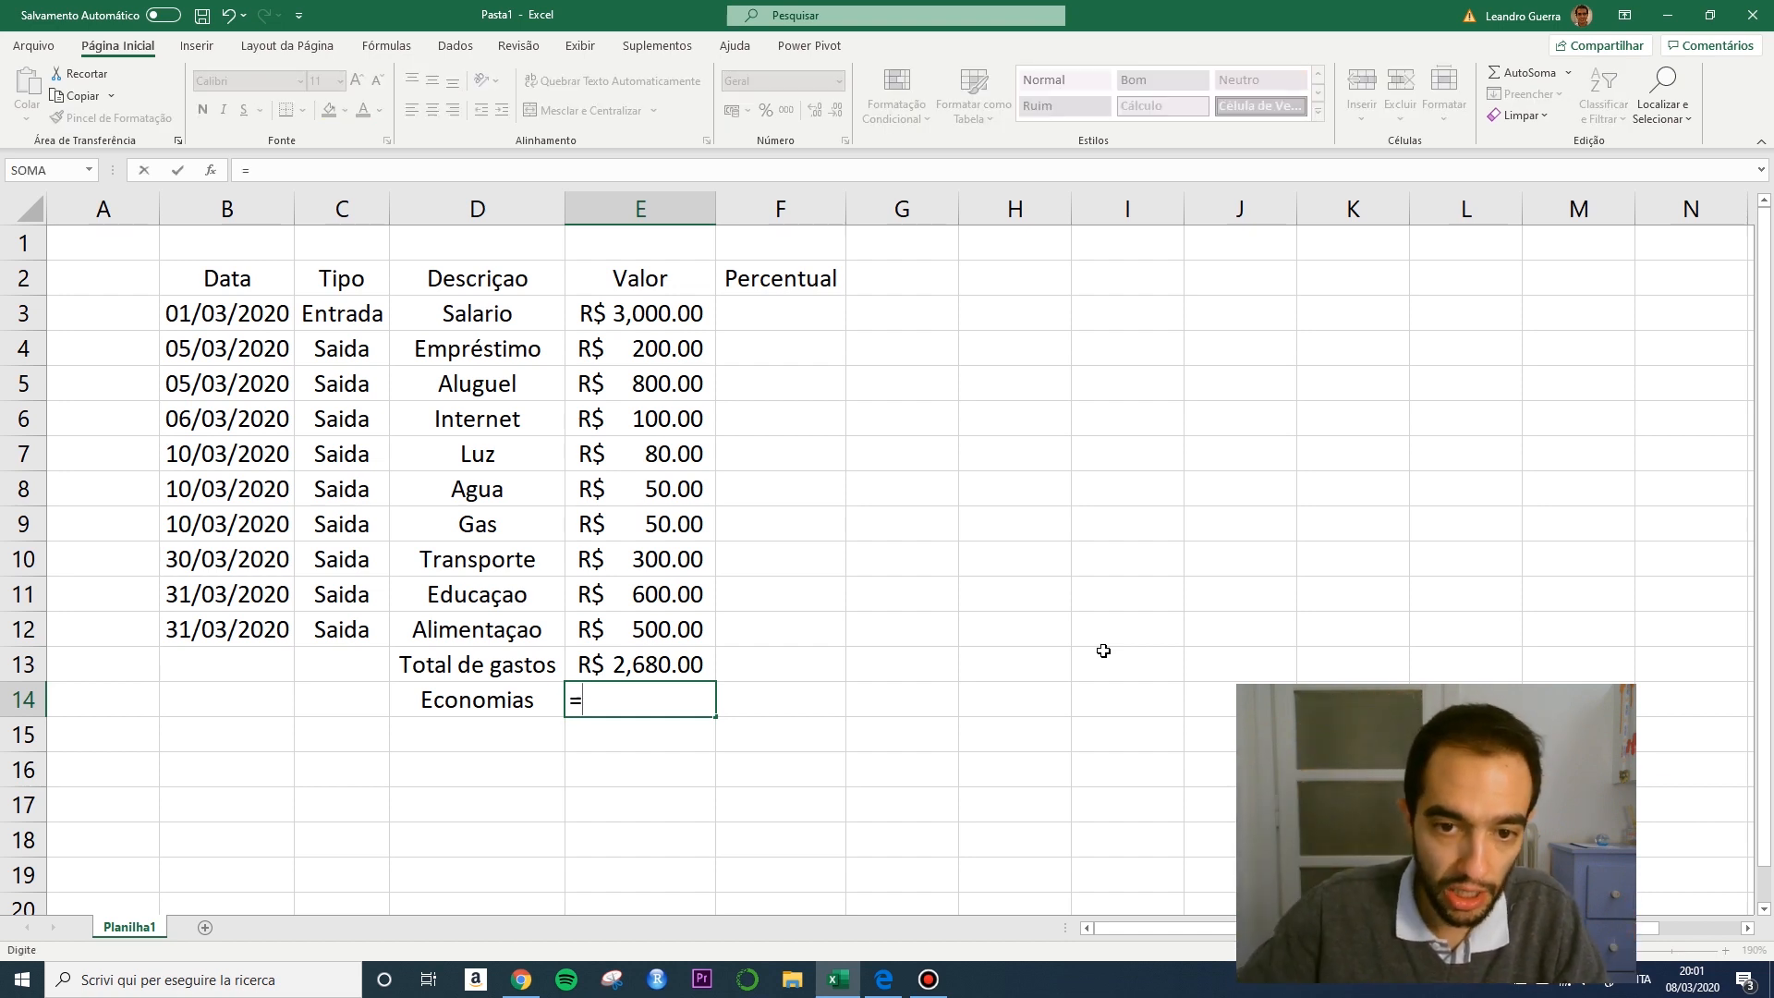
click(625, 313)
text(-)
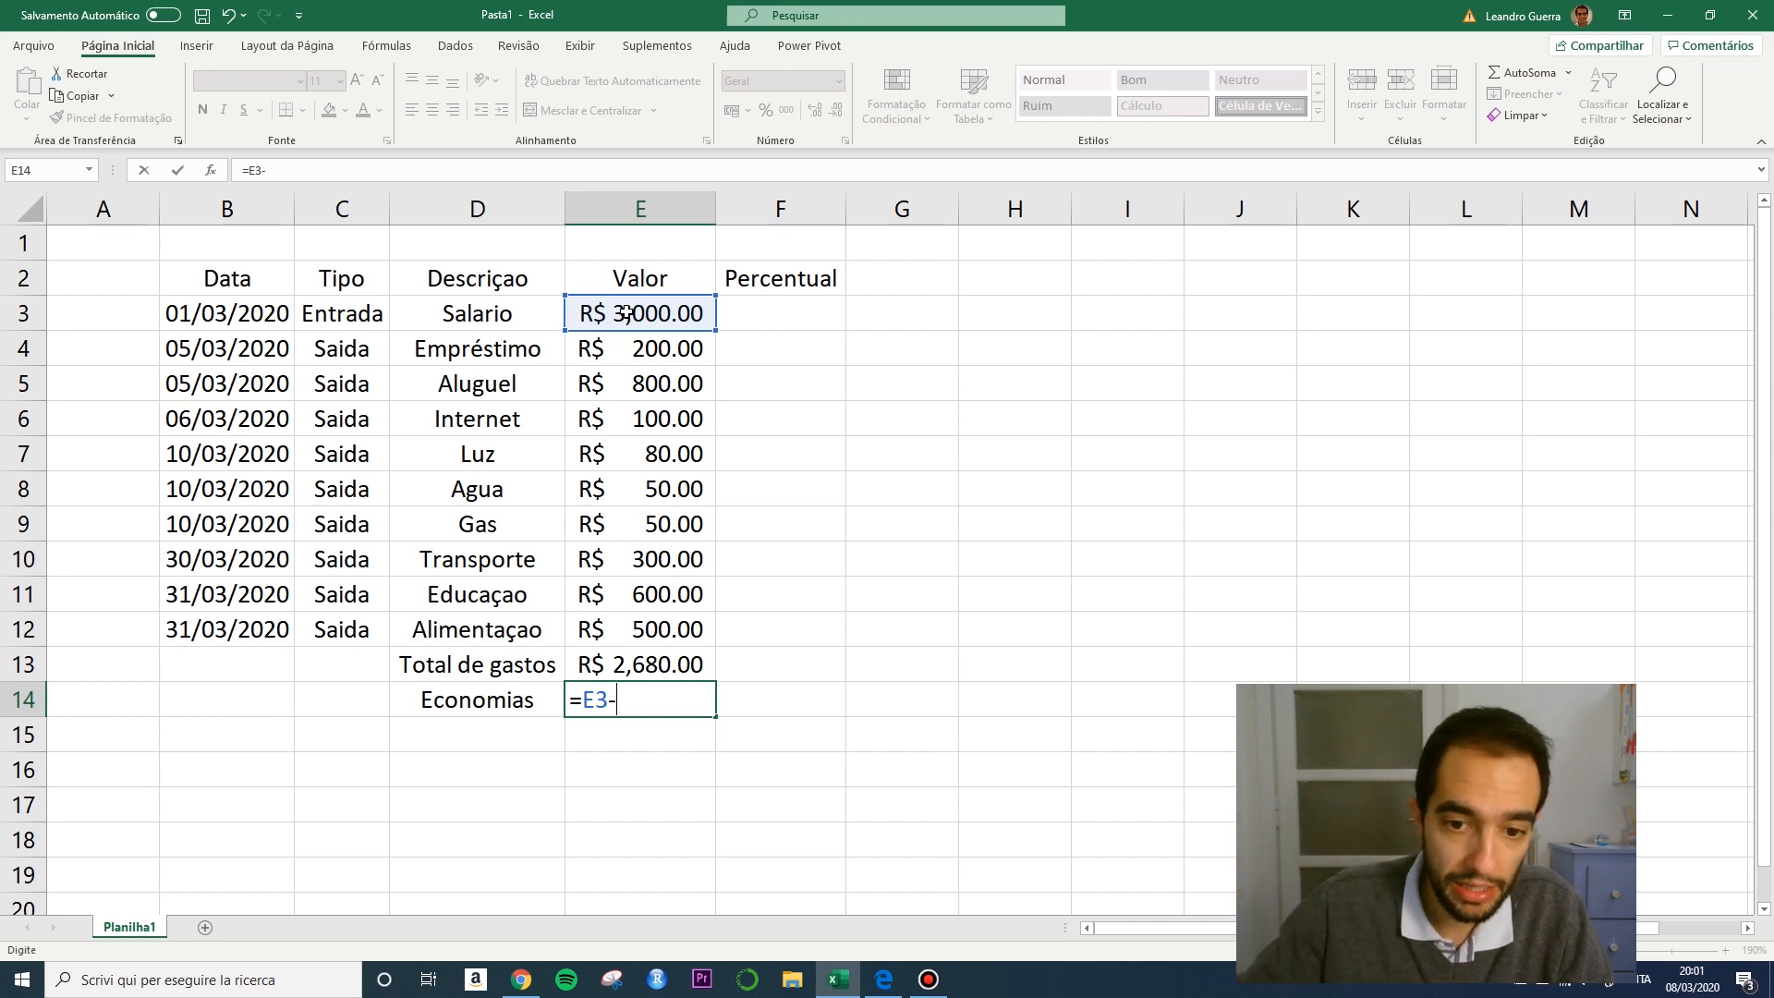
click(653, 663)
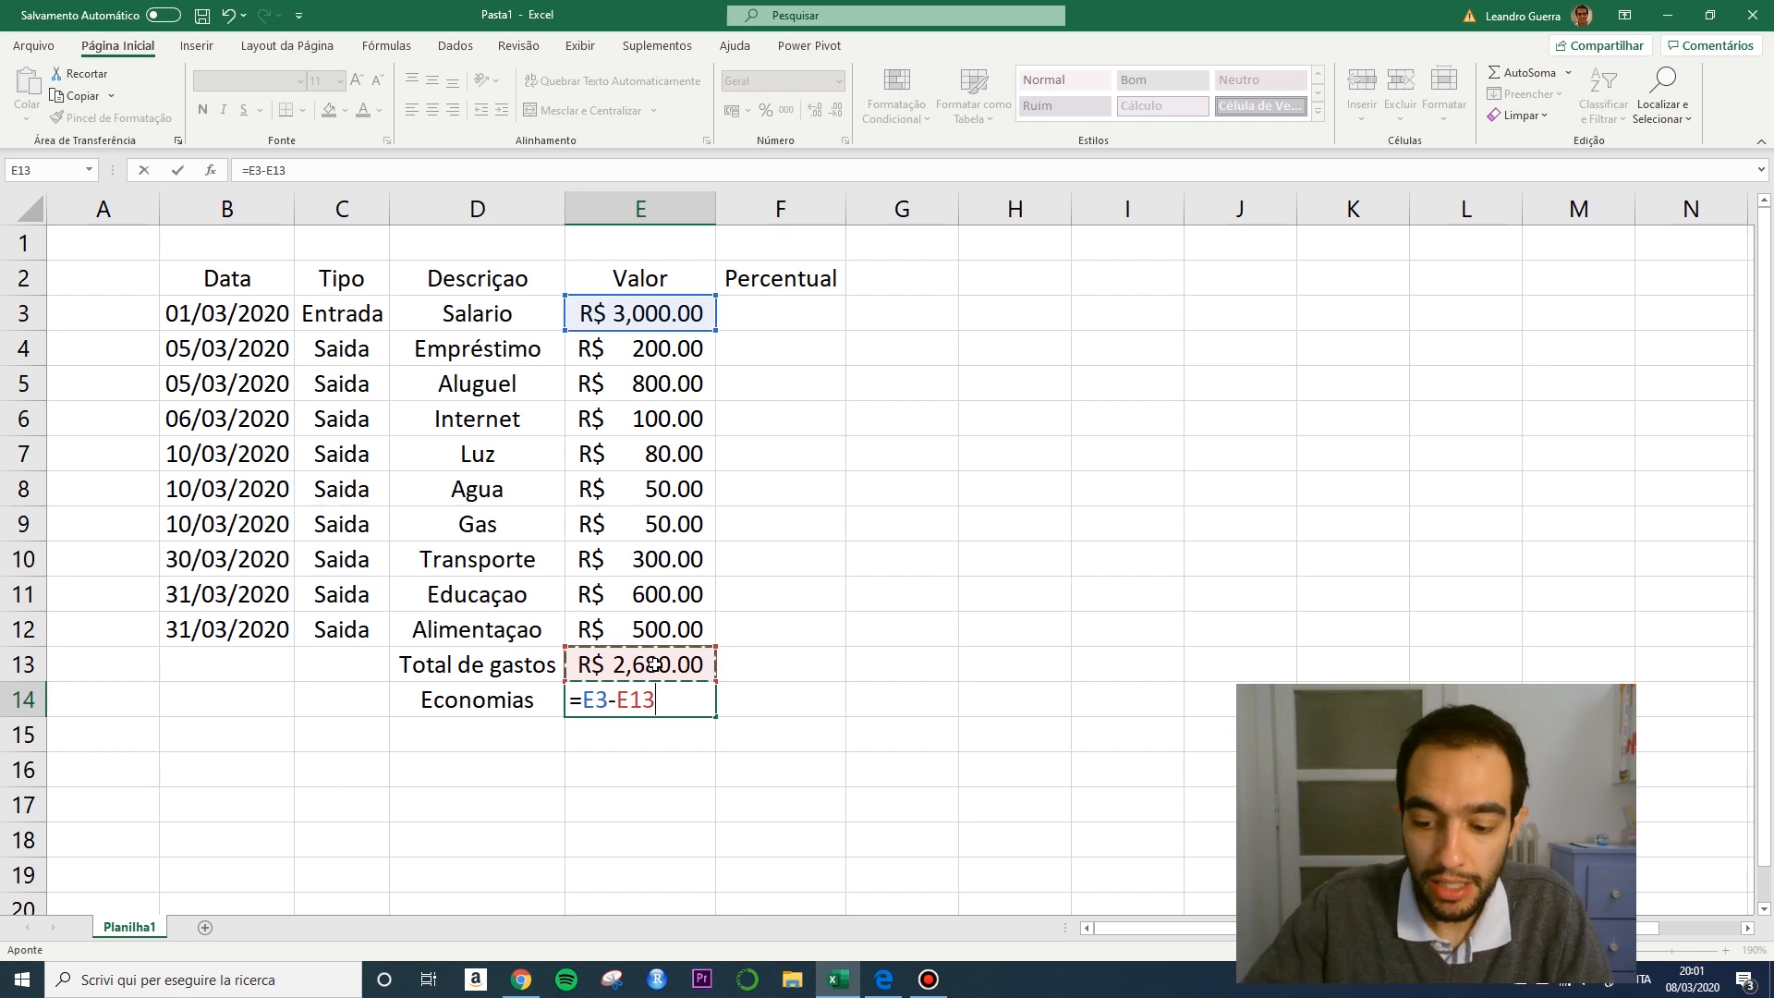
key(Return)
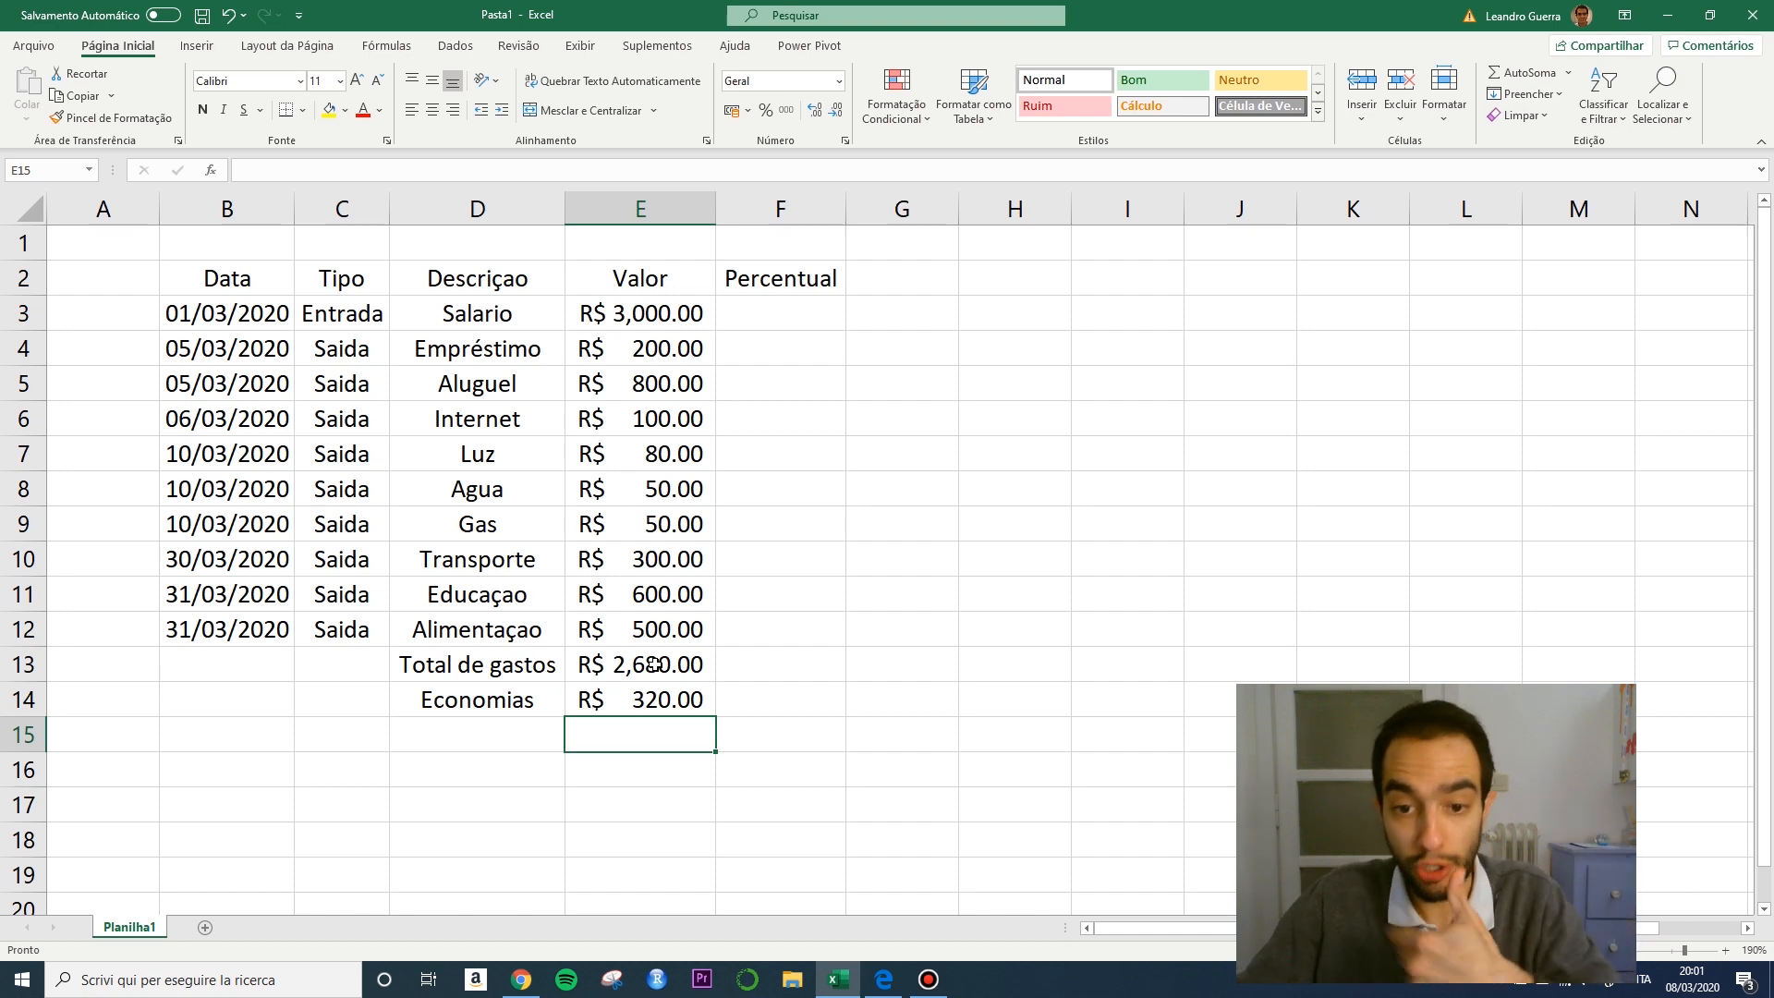
Enter the formula =E4/E3 in F4 to calculate the Empréstimo expense as a share of the salary.
click(771, 321)
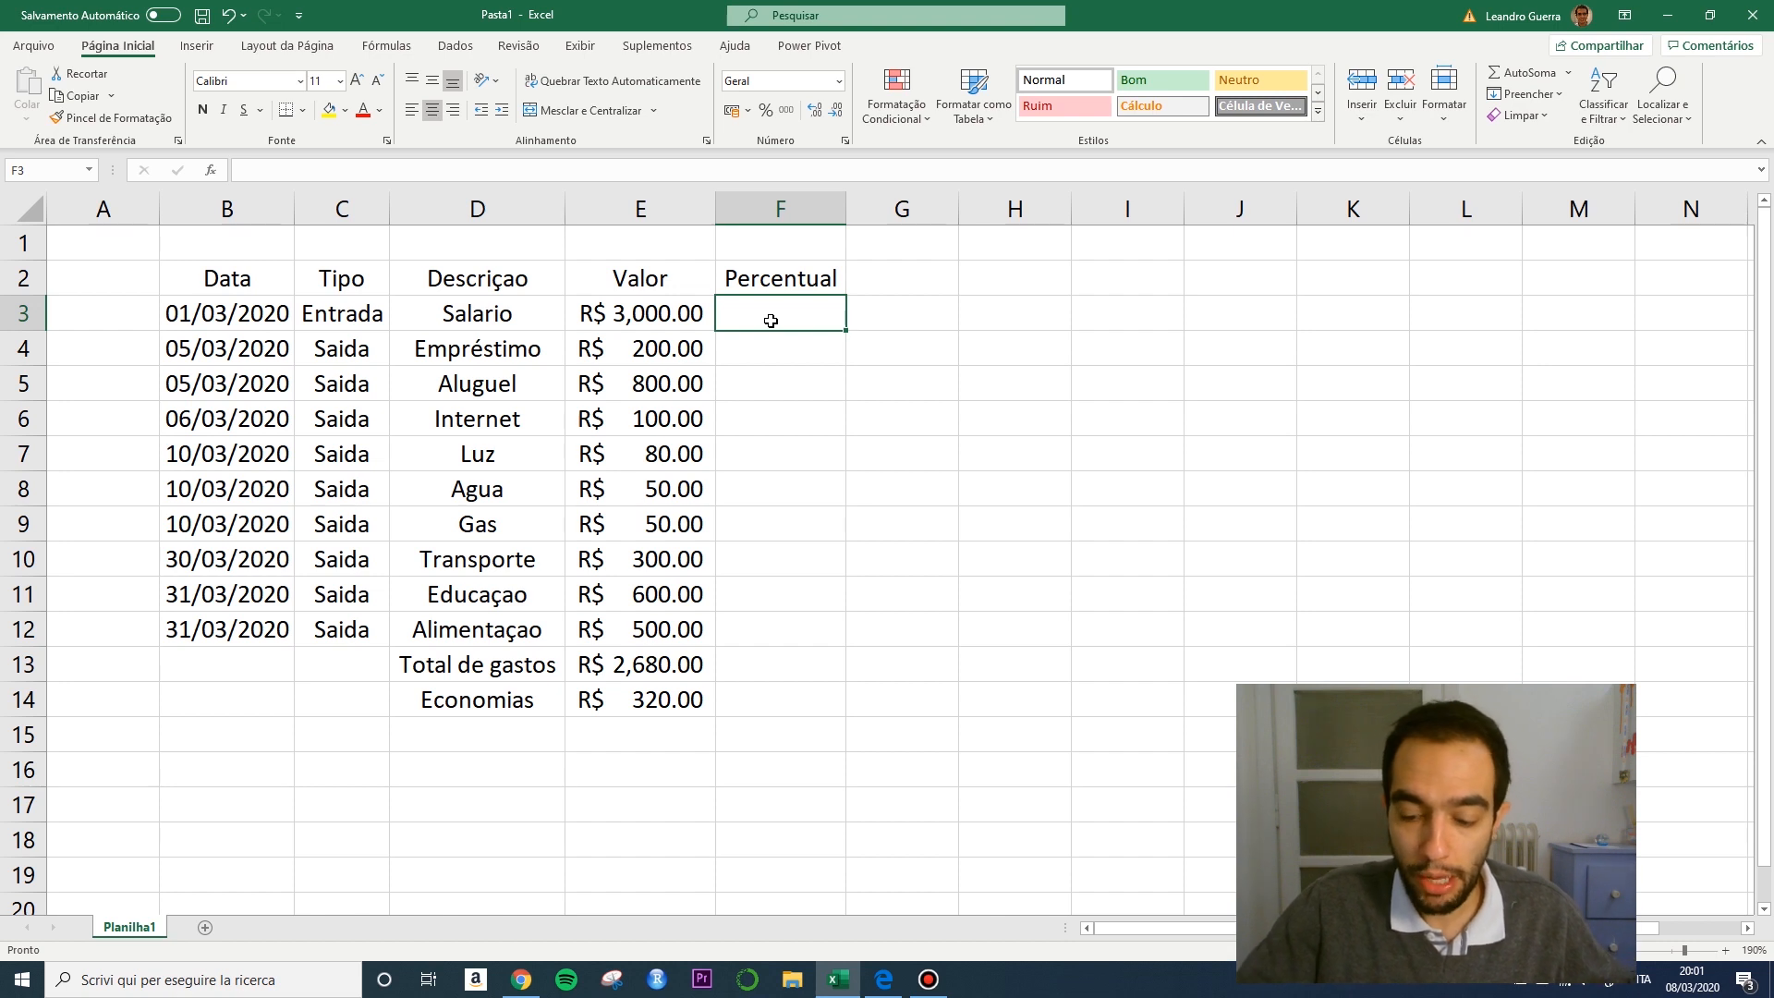
key(Return)
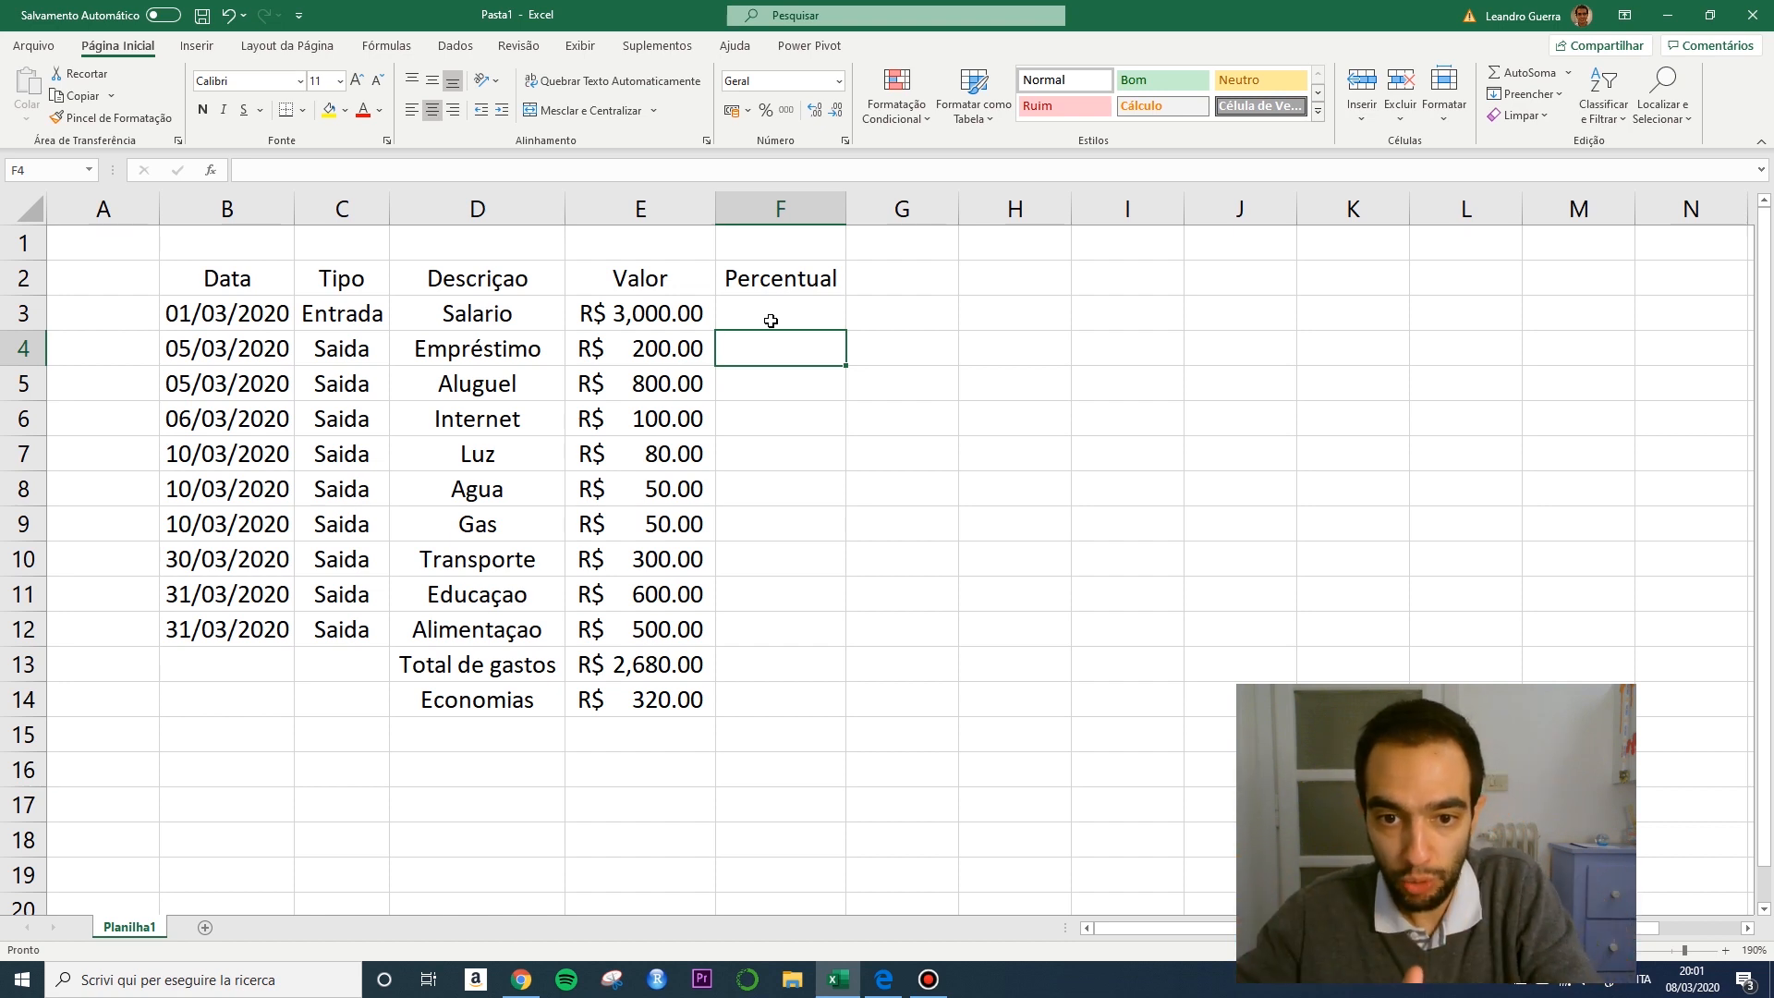
text(=)
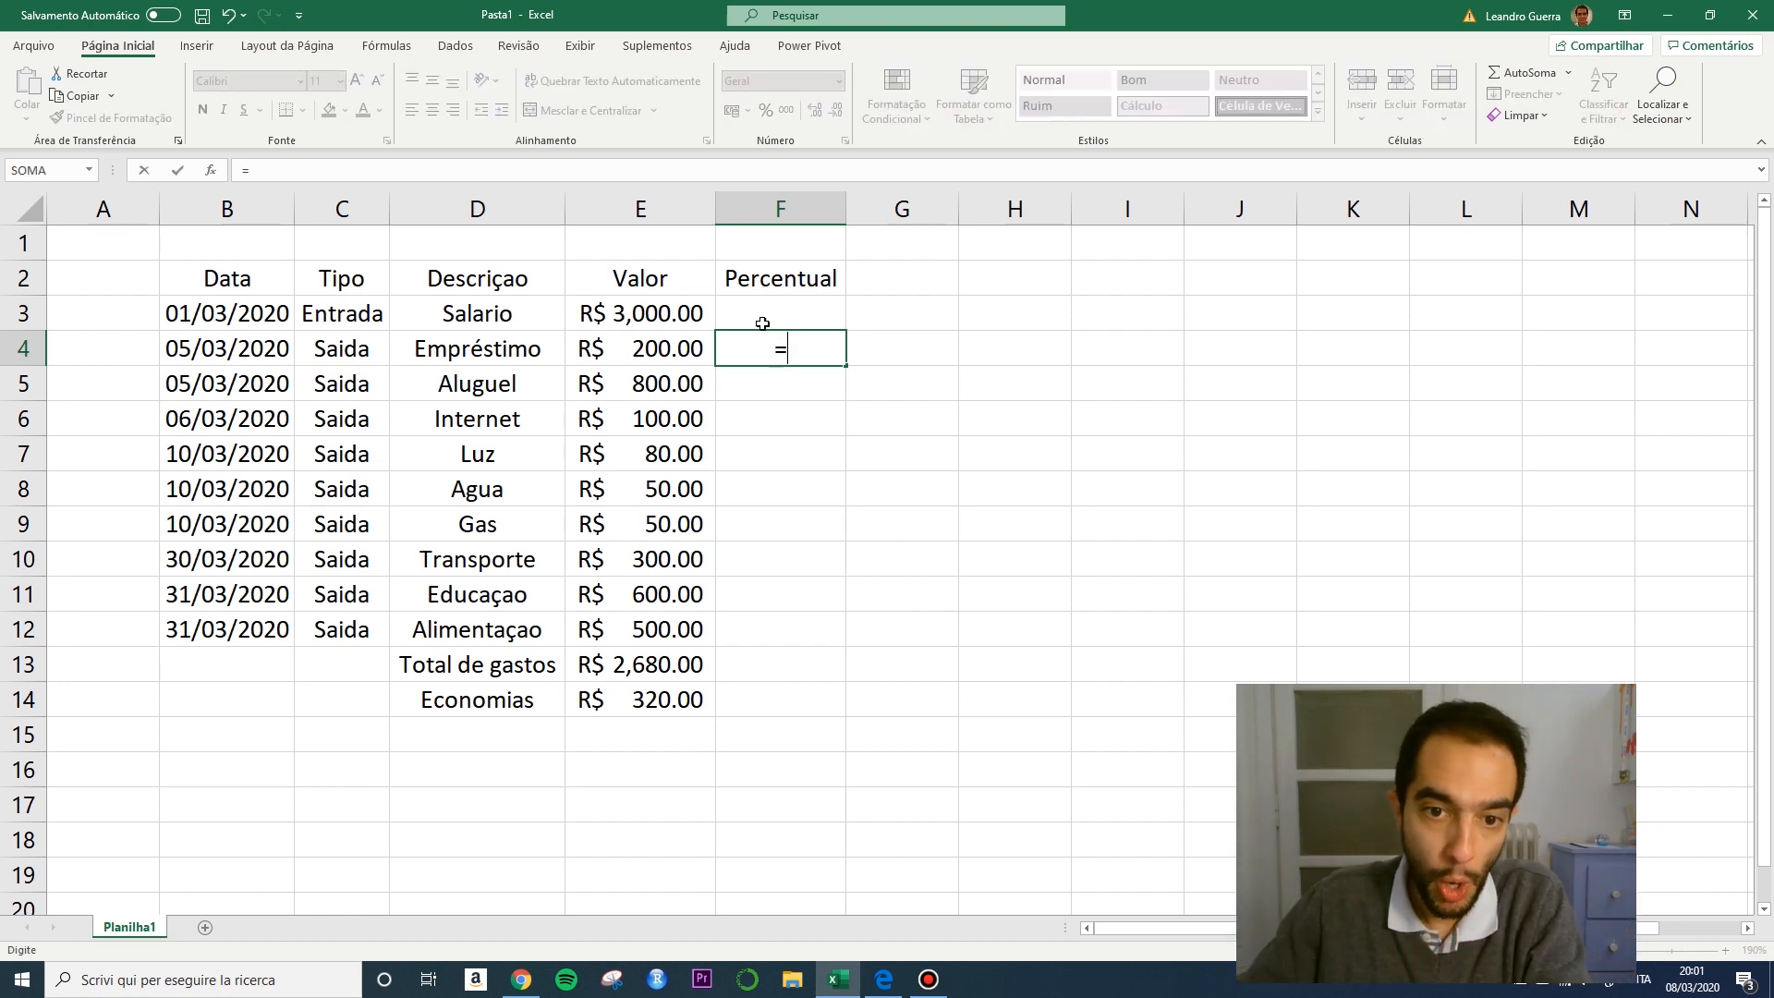
click(666, 345)
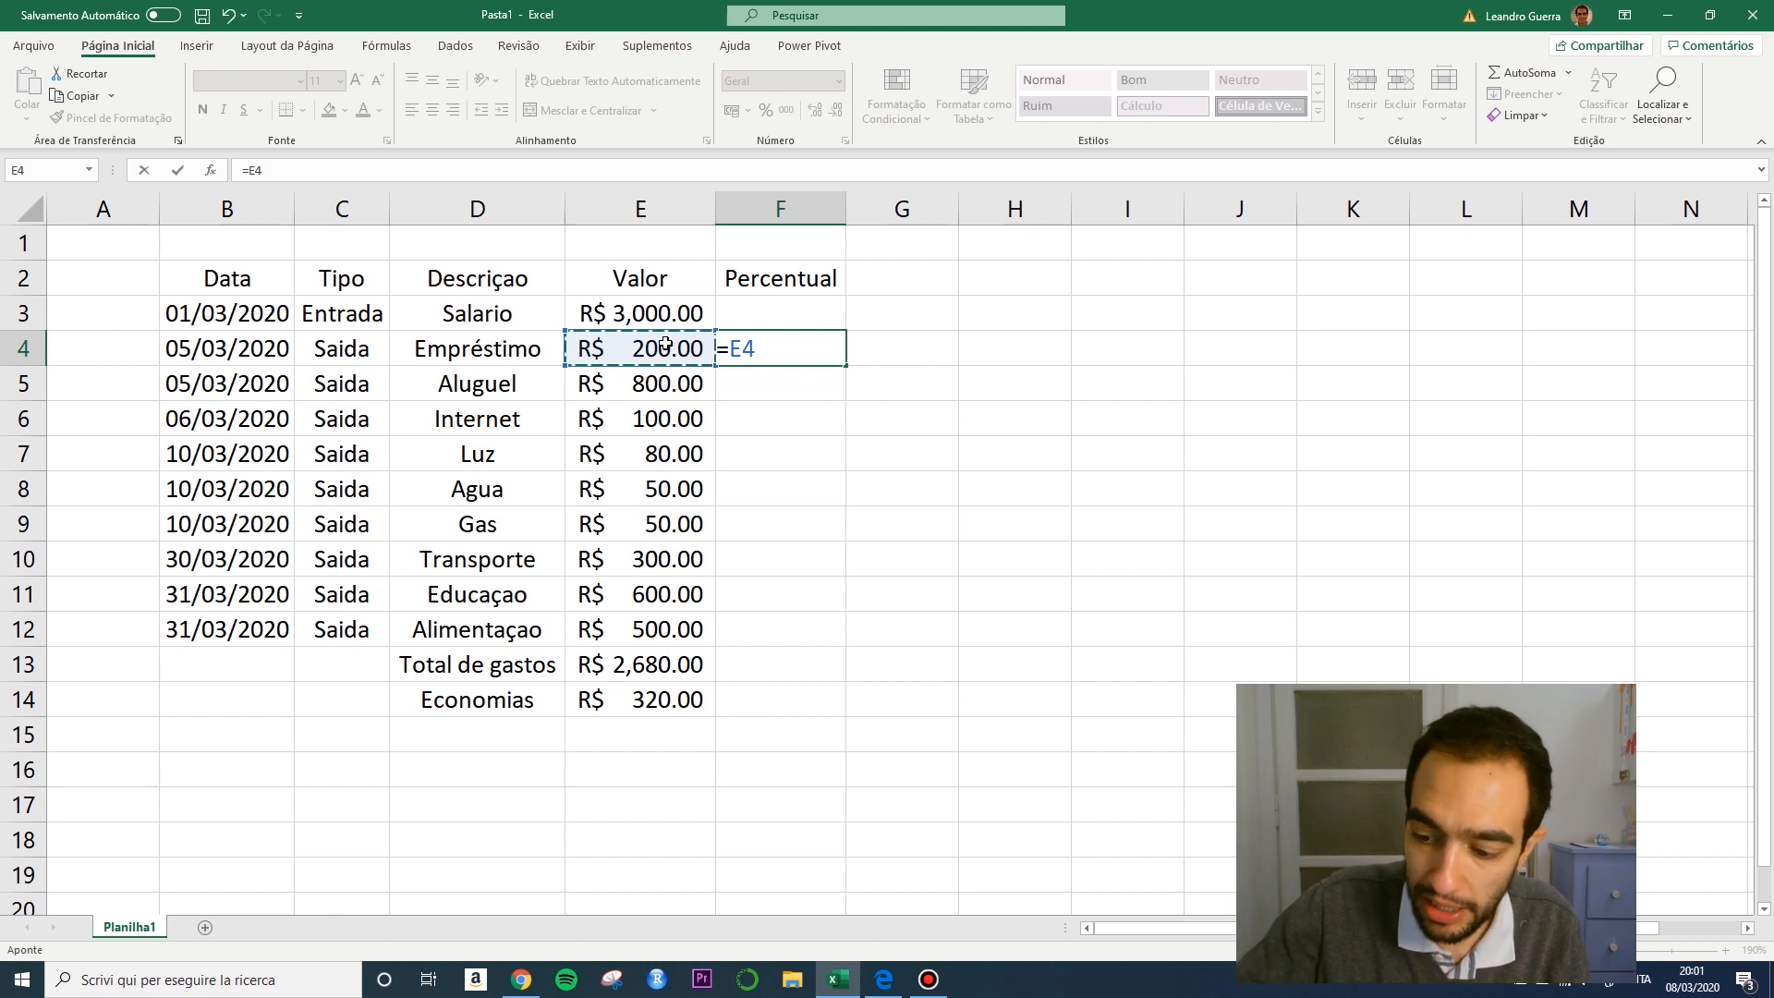
text(/)
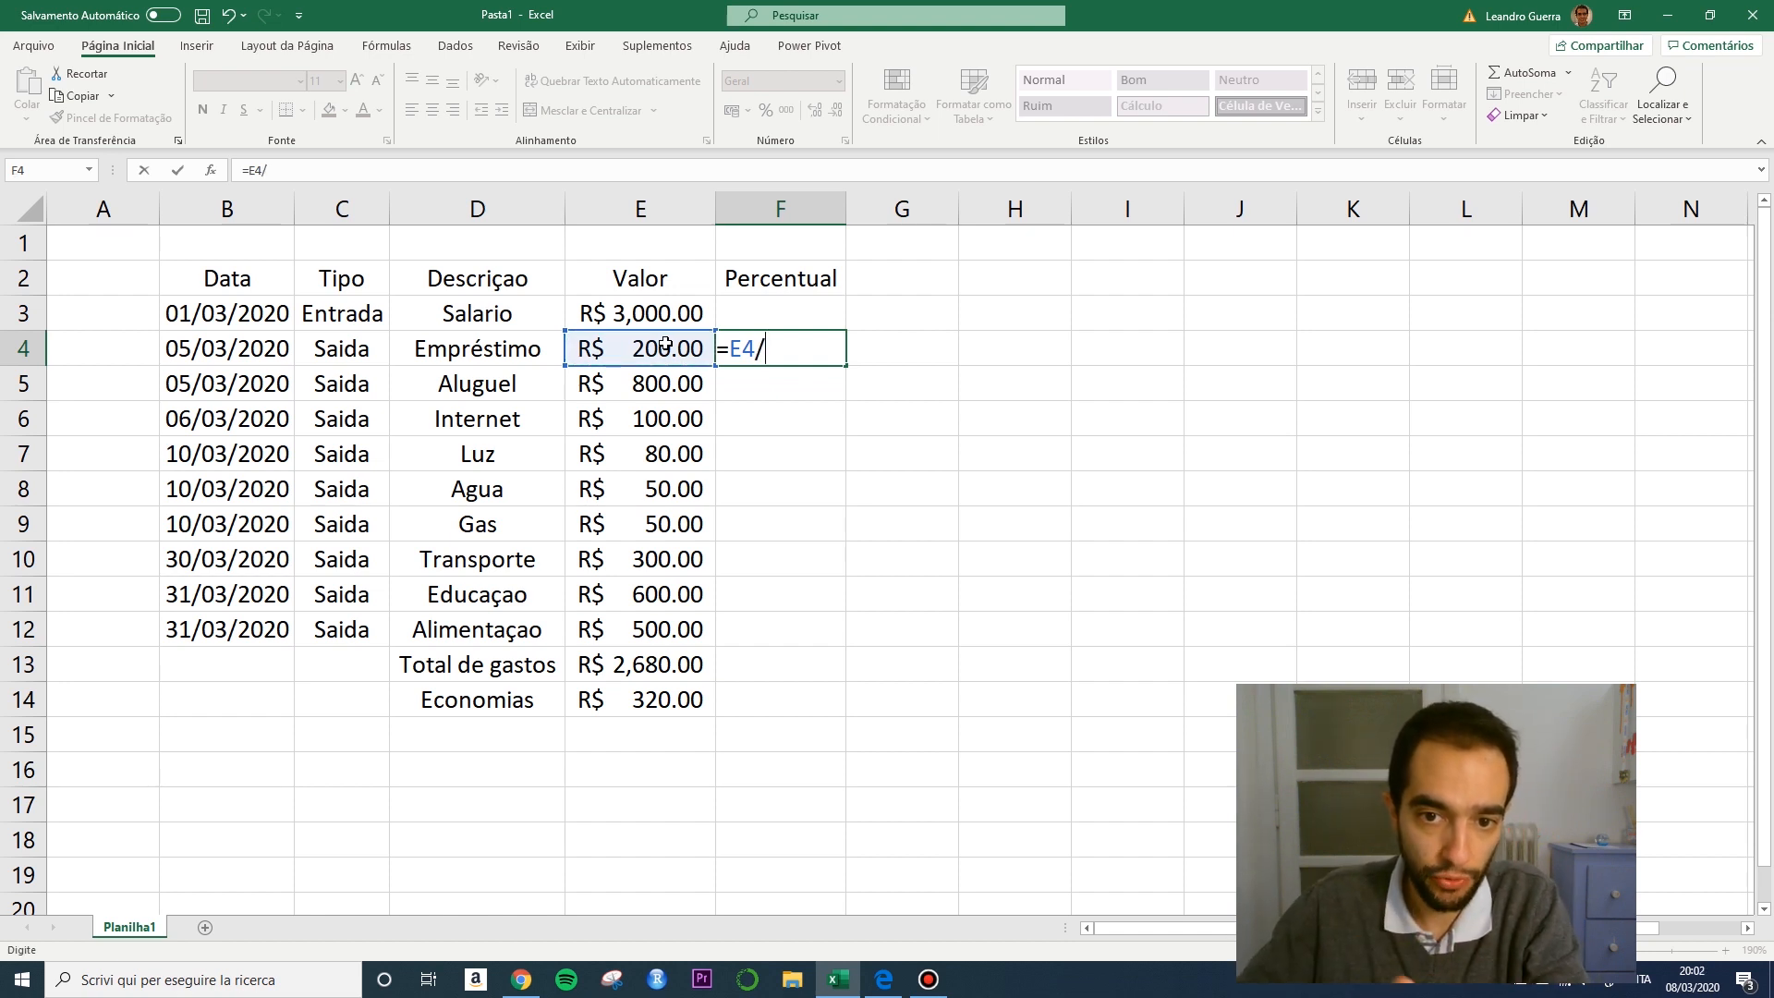
click(639, 313)
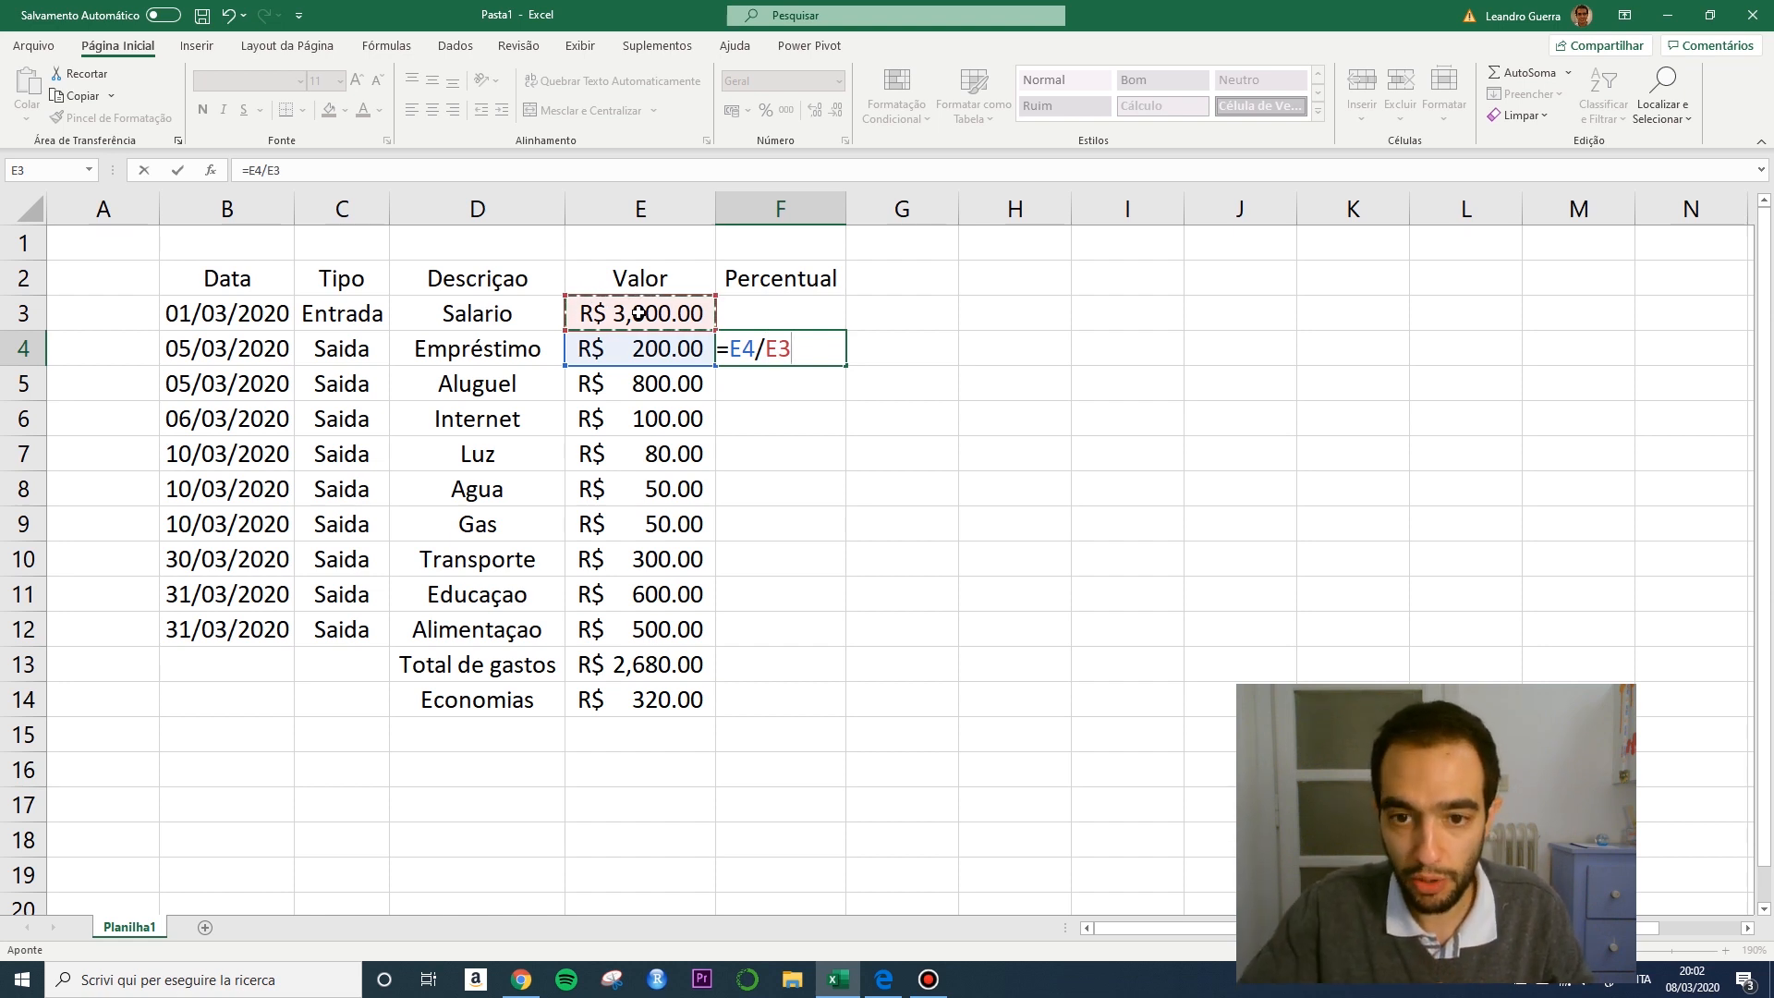
key(Return)
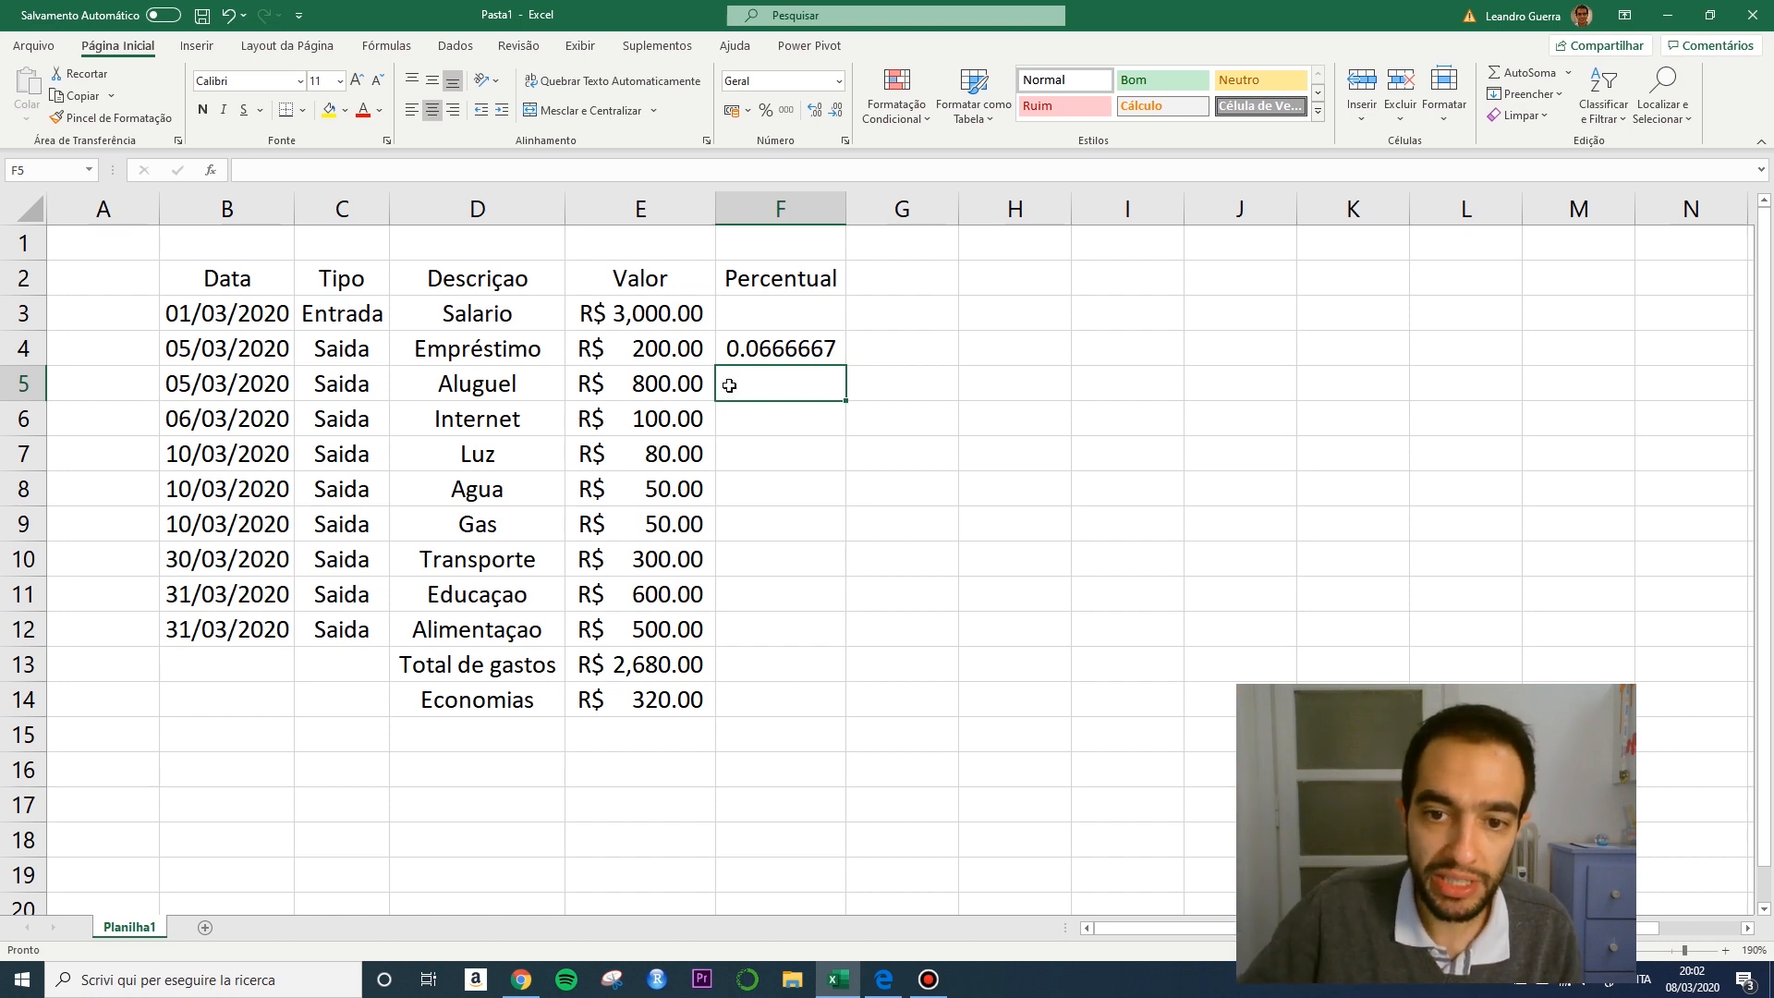
Format the Empréstimo share in F4 as a percentage with one decimal place.
click(756, 347)
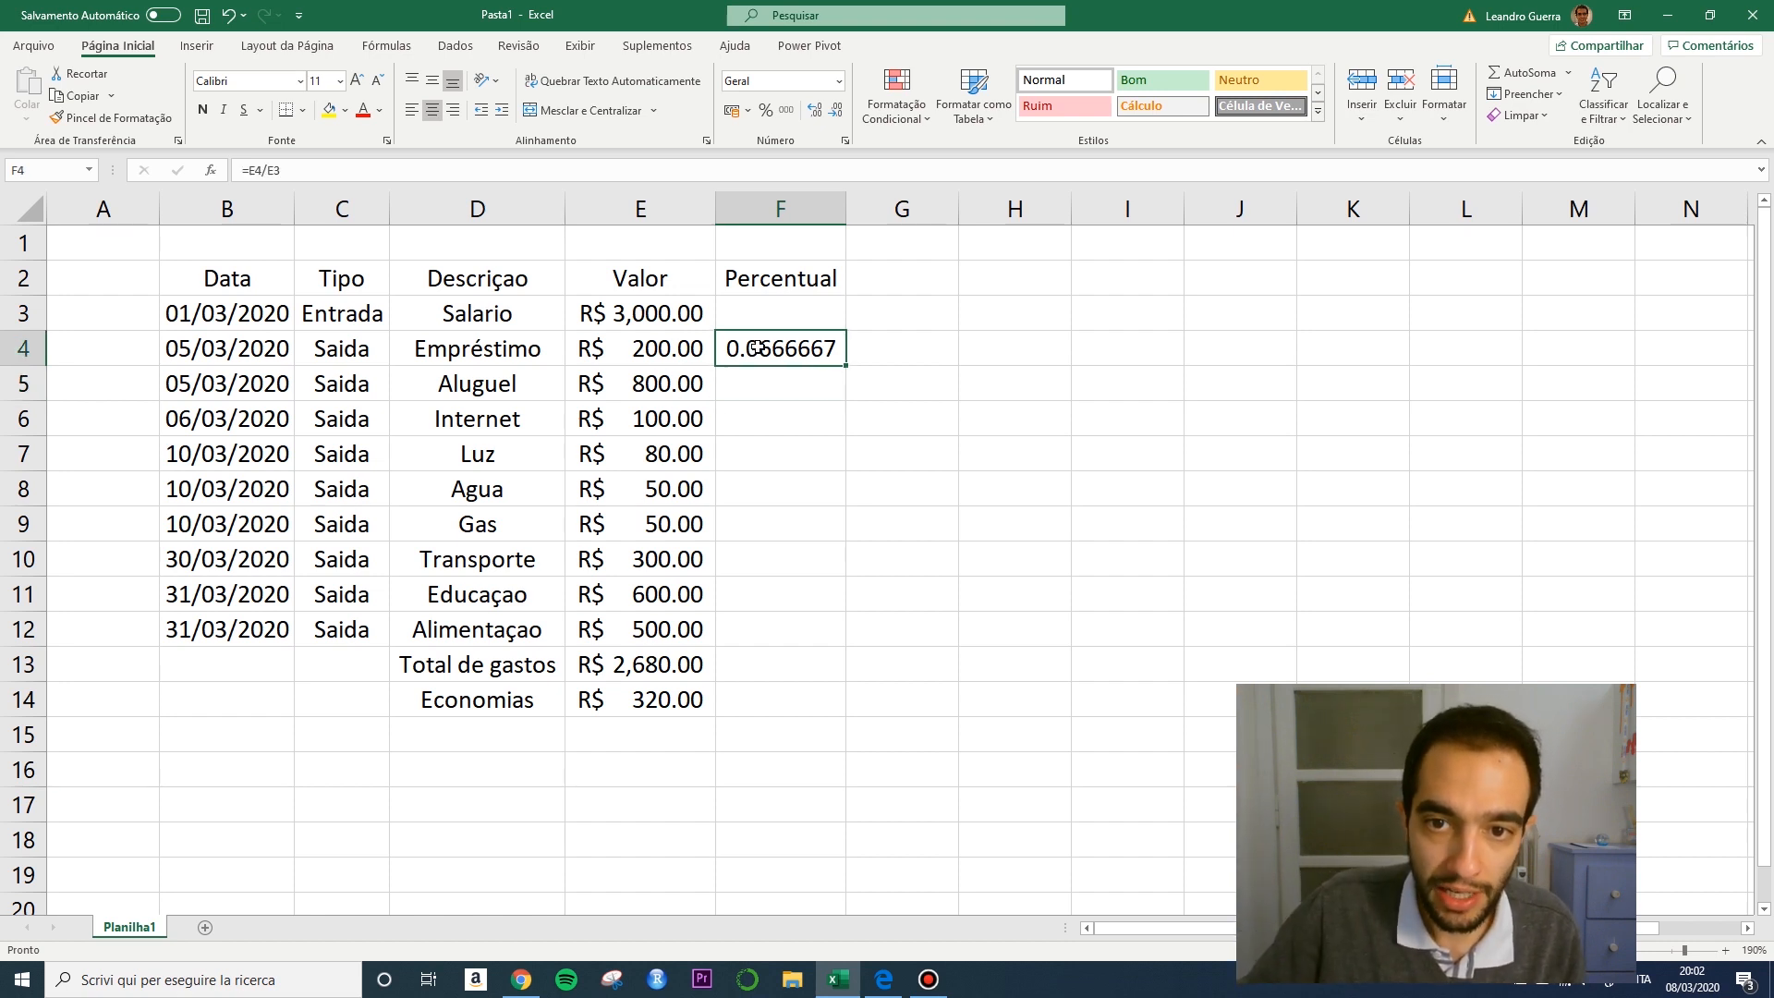
click(765, 117)
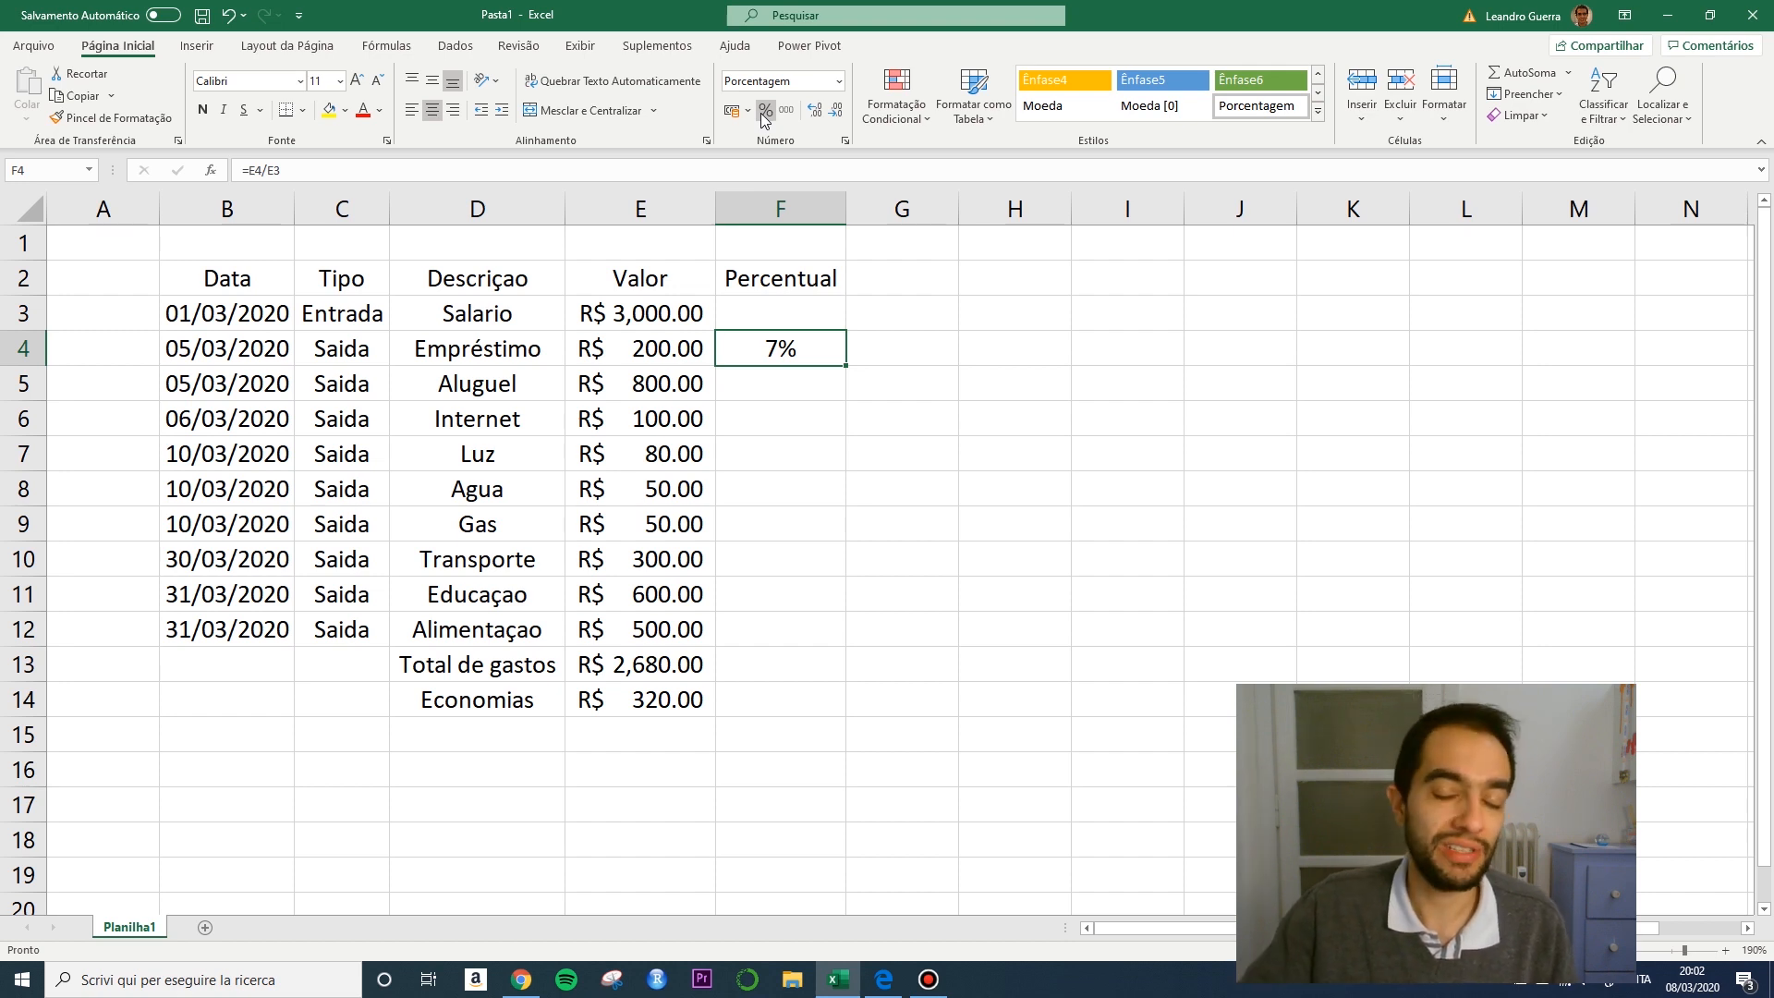
click(815, 111)
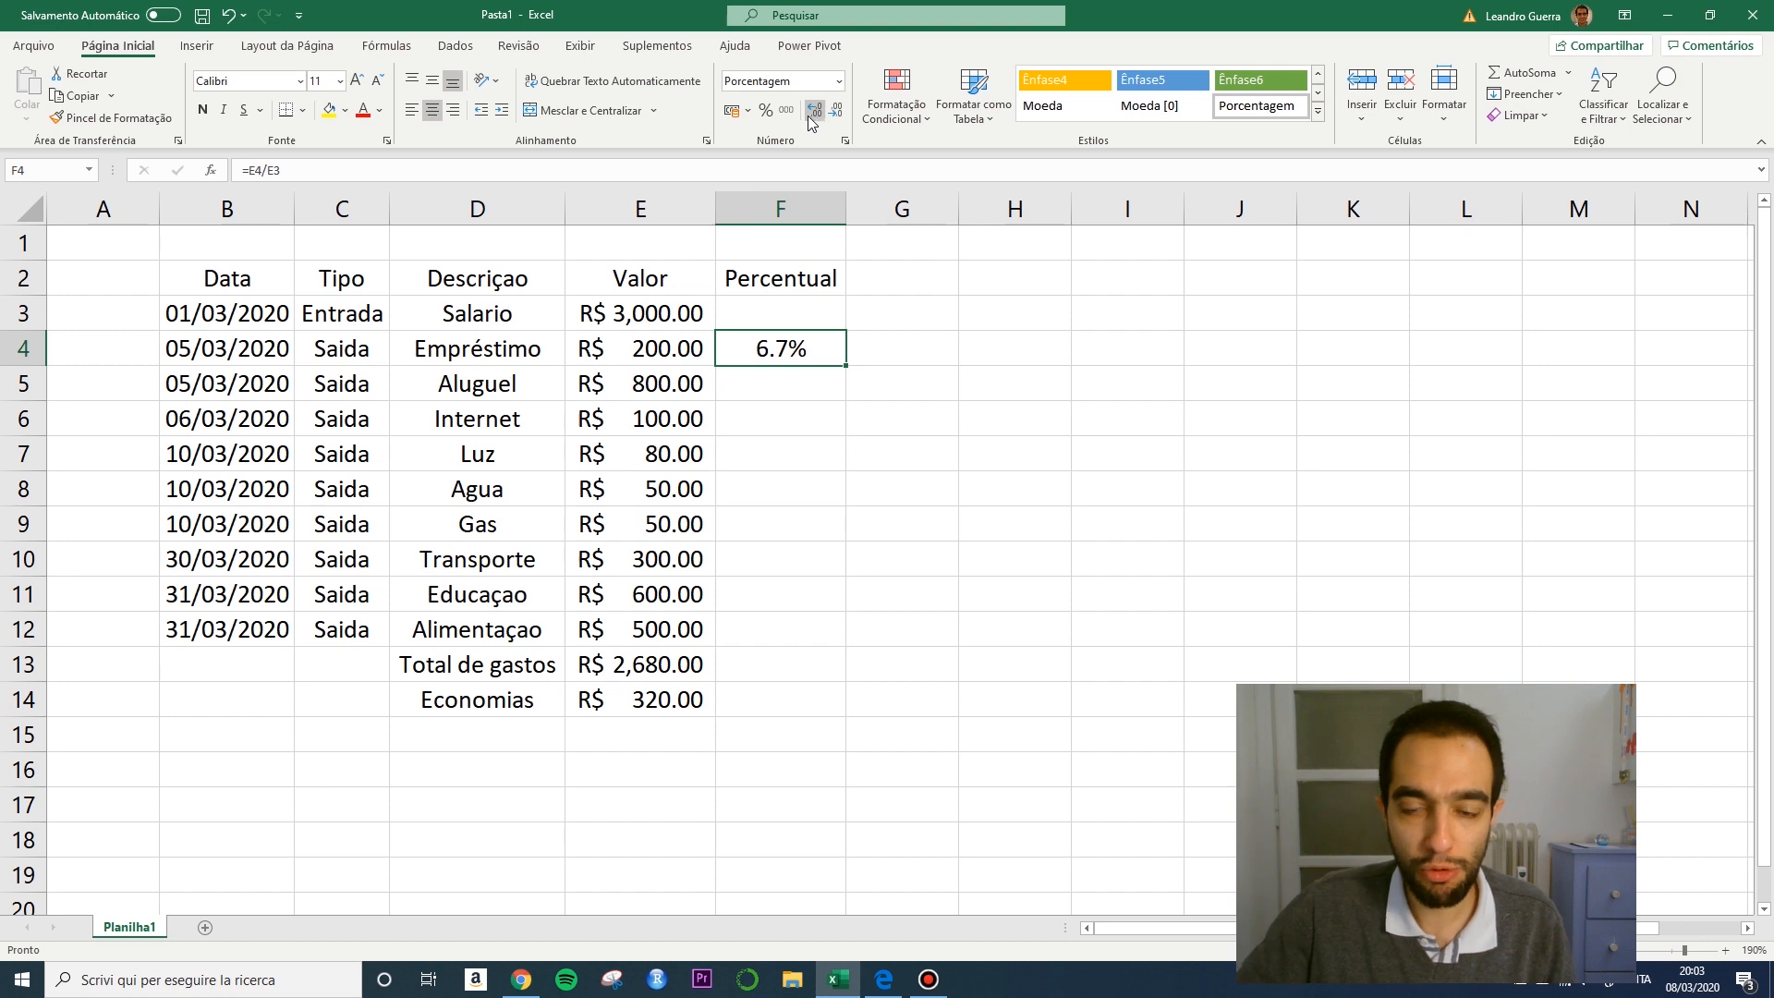
click(951, 308)
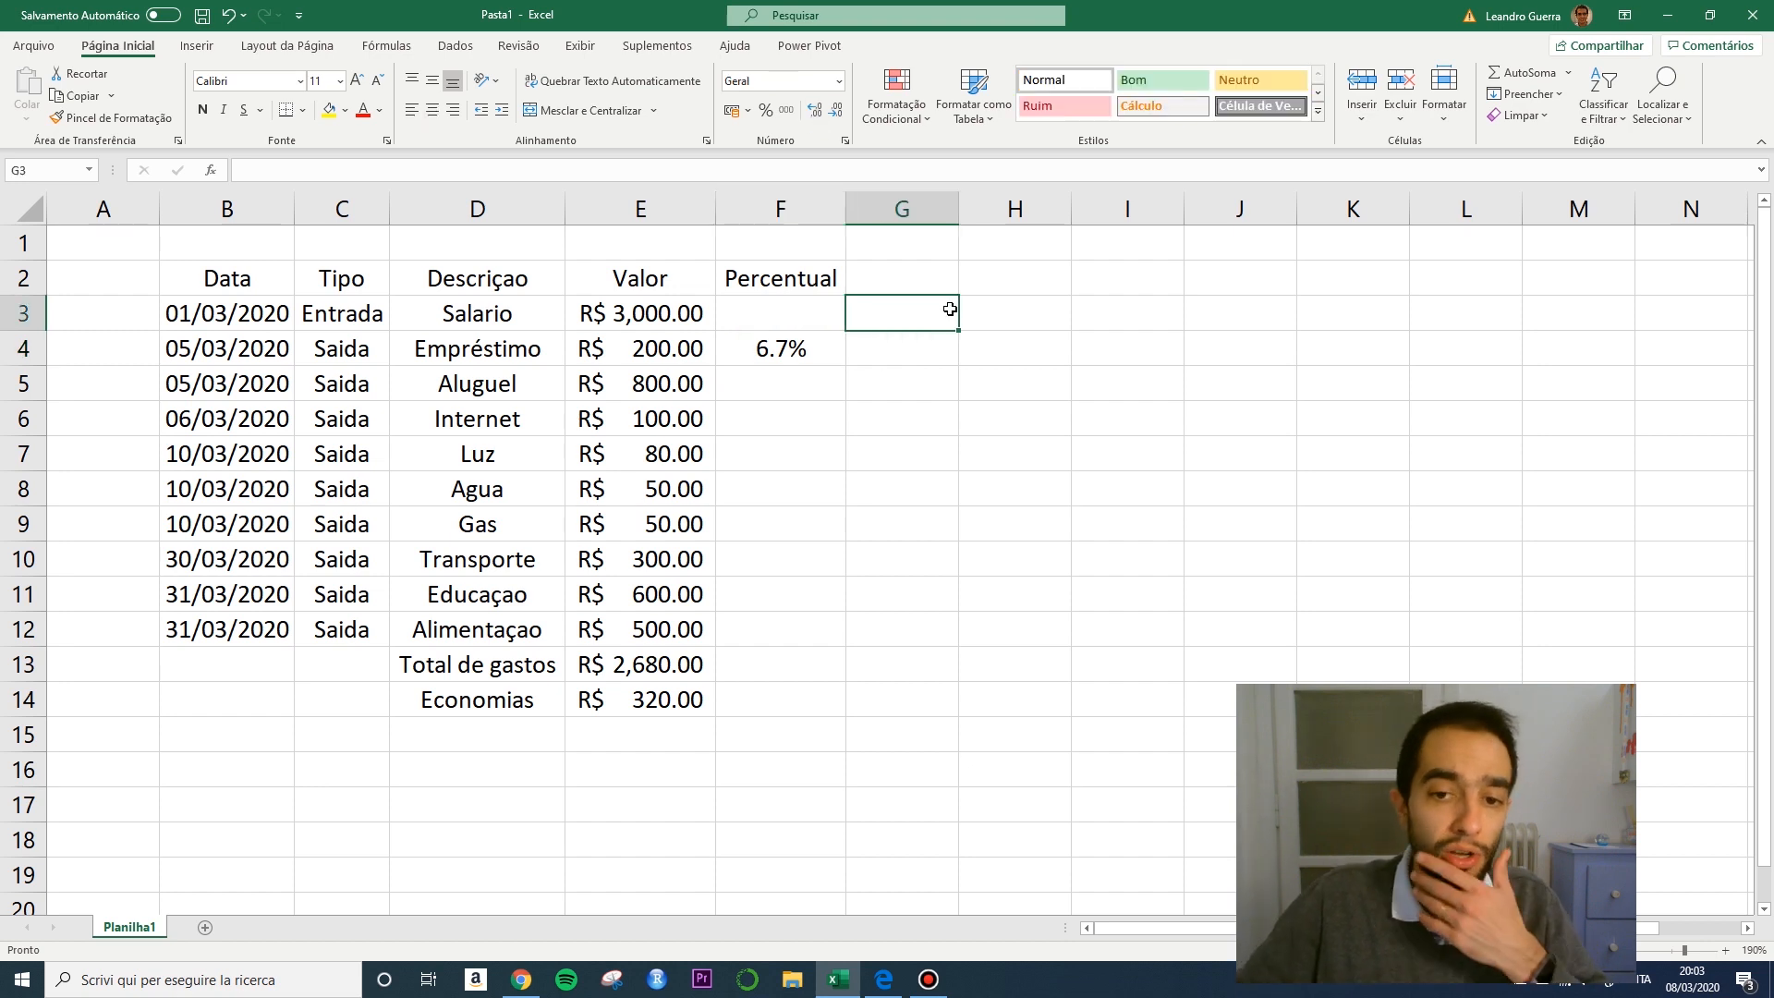
Fill the Tipo entry "Saida" from C4 down through C12.
click(744, 353)
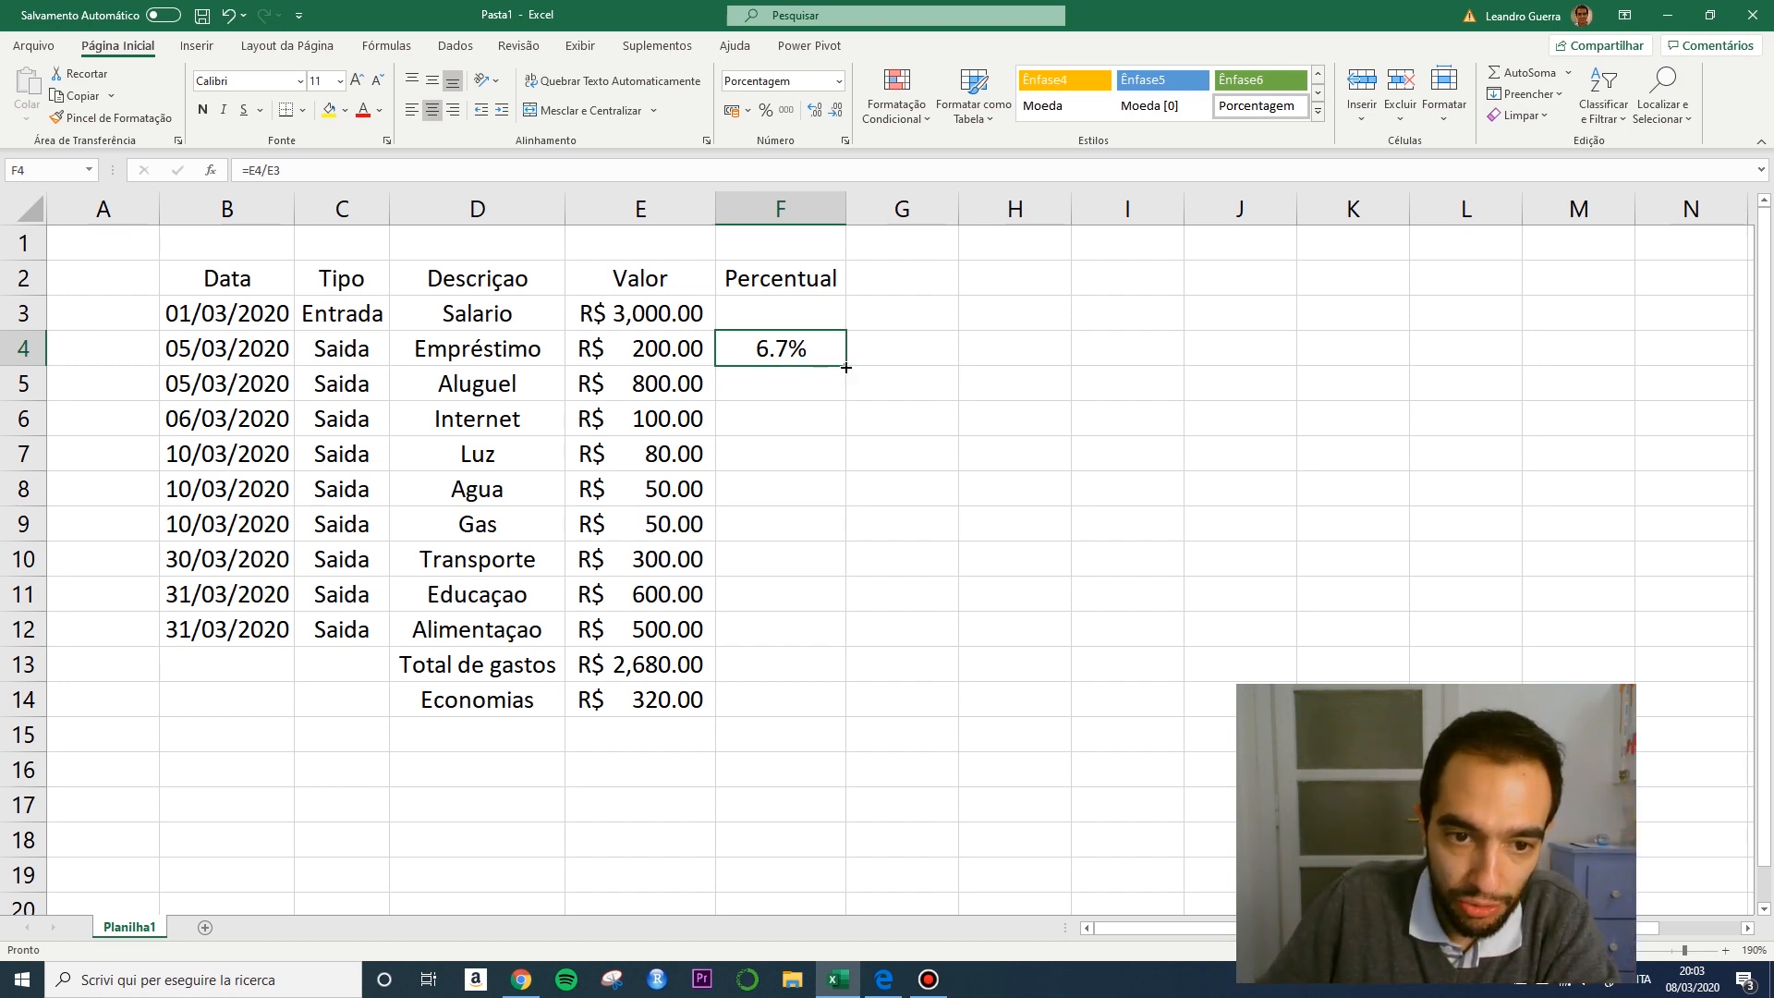
click(382, 355)
drag(393, 363, 375, 639)
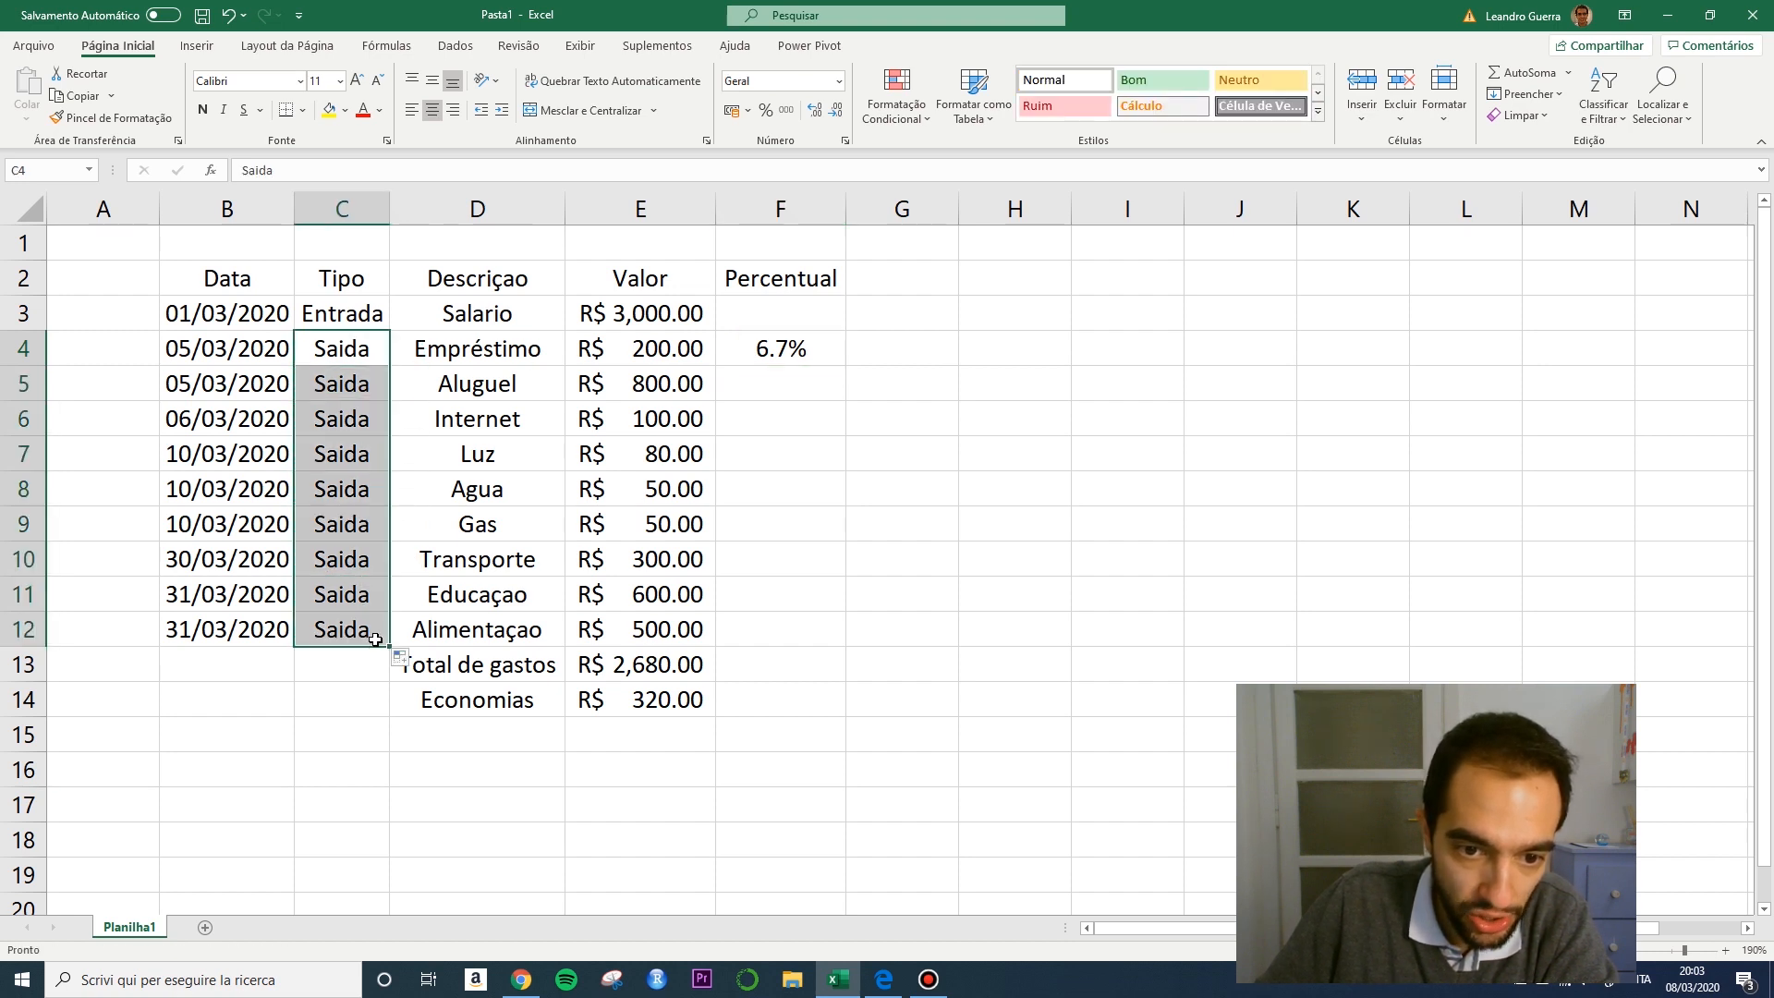
Try to fill the Empréstimo percentage formula from F4 down through F12 with its relative salary reference.
click(755, 487)
click(774, 359)
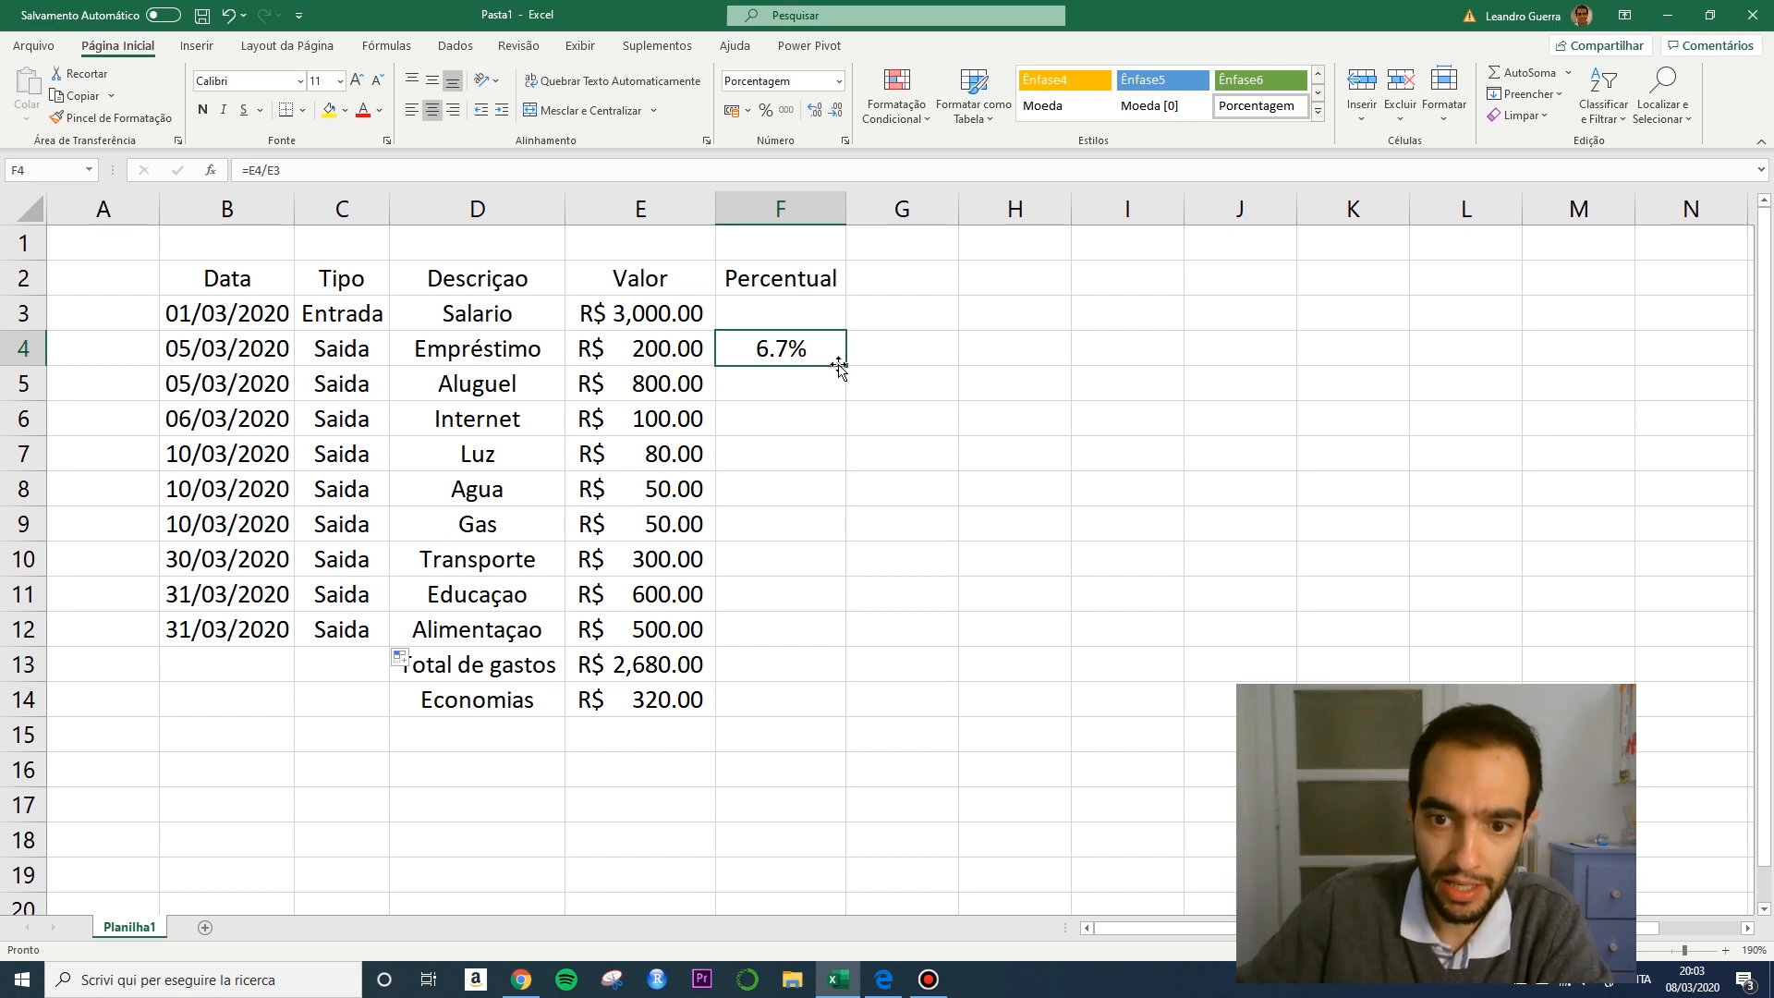
drag(849, 365, 804, 645)
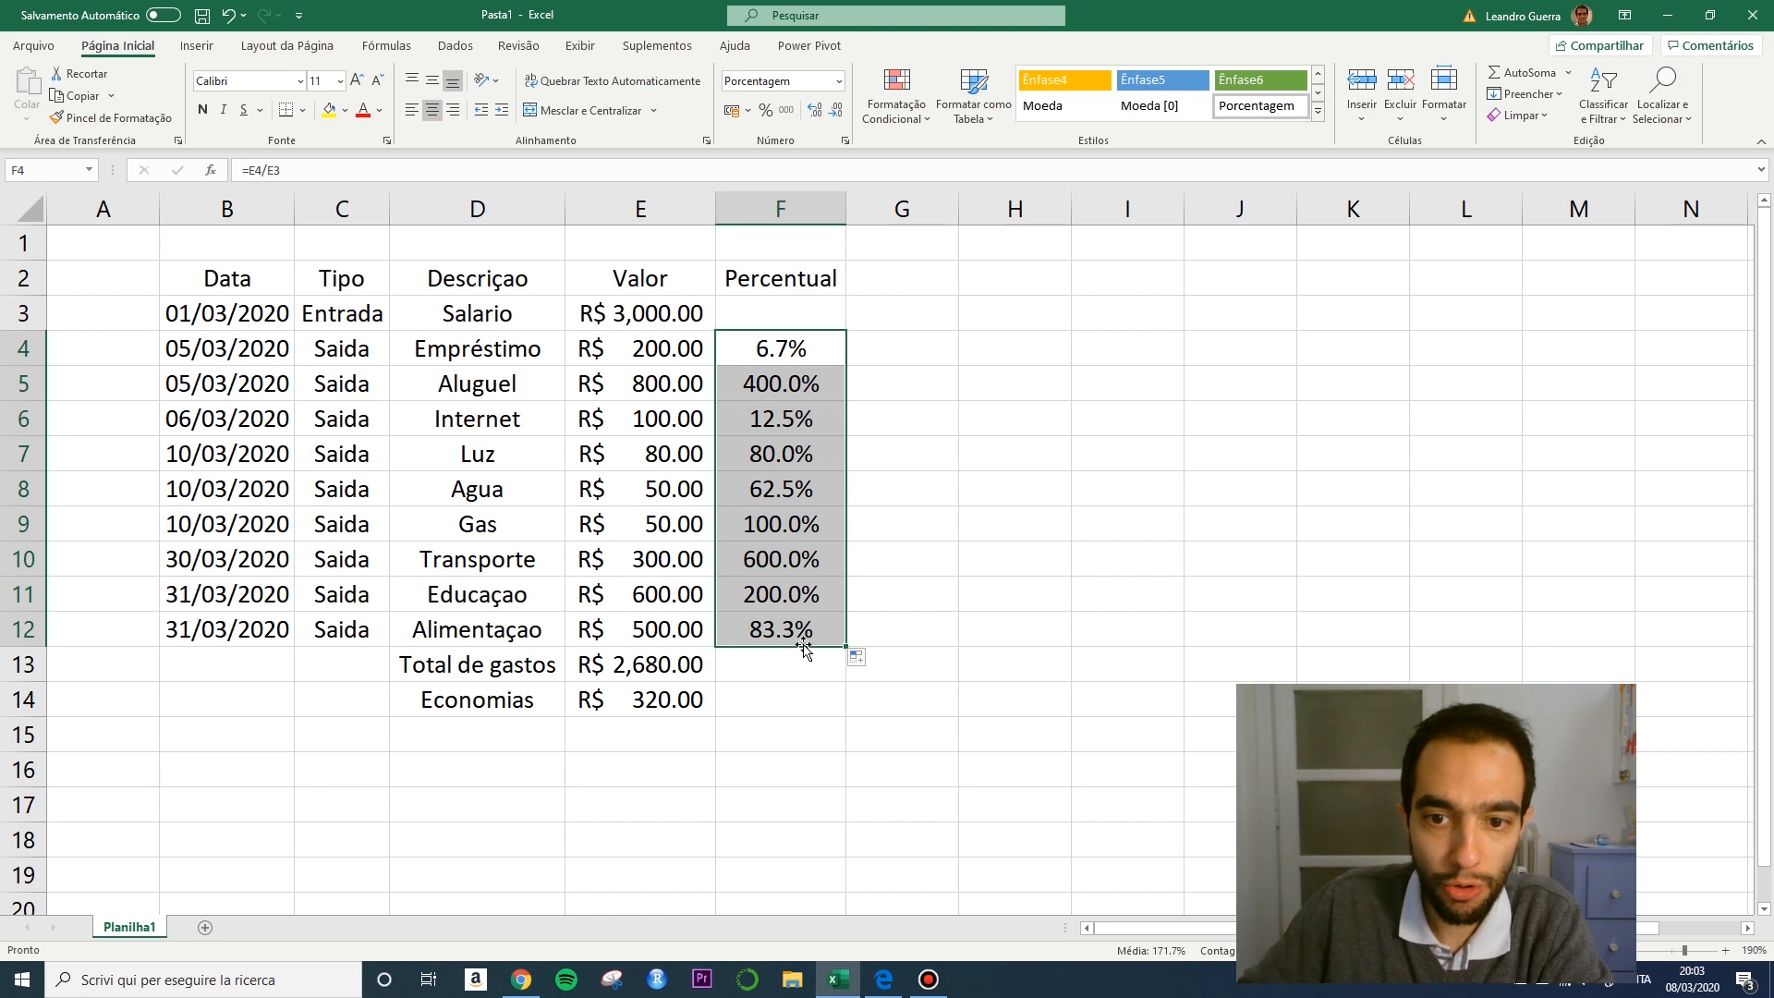
Compare the formulas in F4, F5 and F6 to examine which cells each percentage refers to.
click(776, 384)
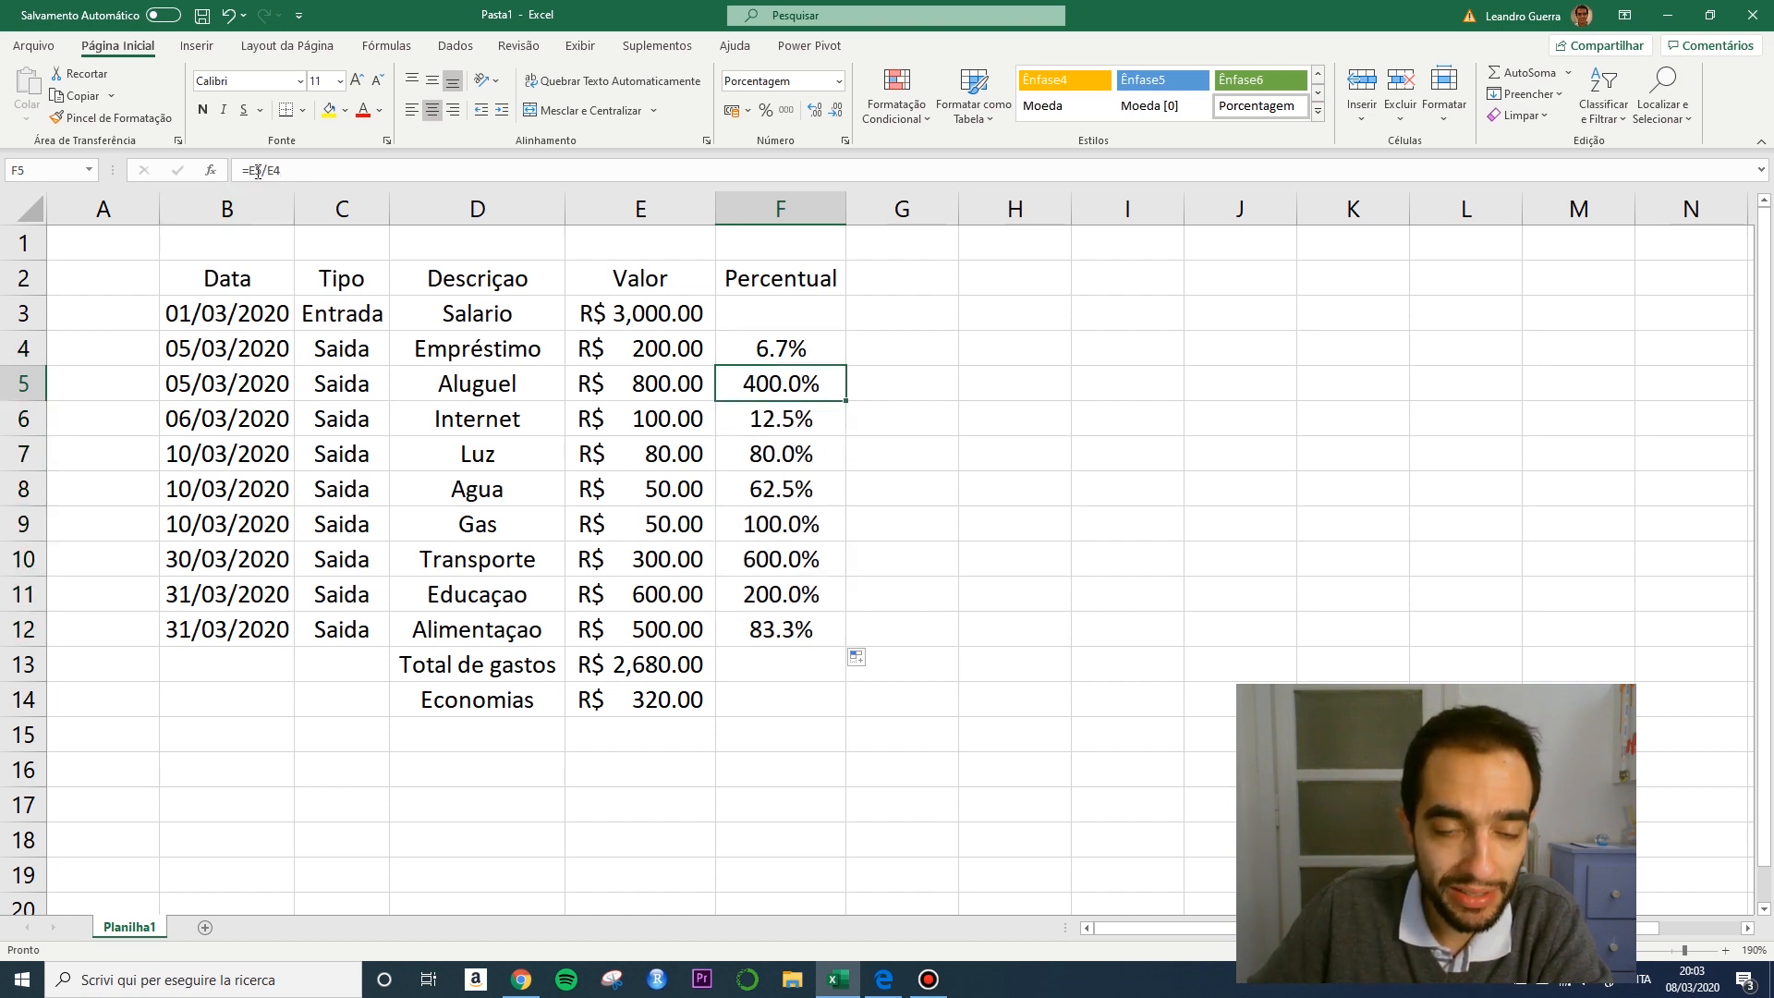
click(292, 171)
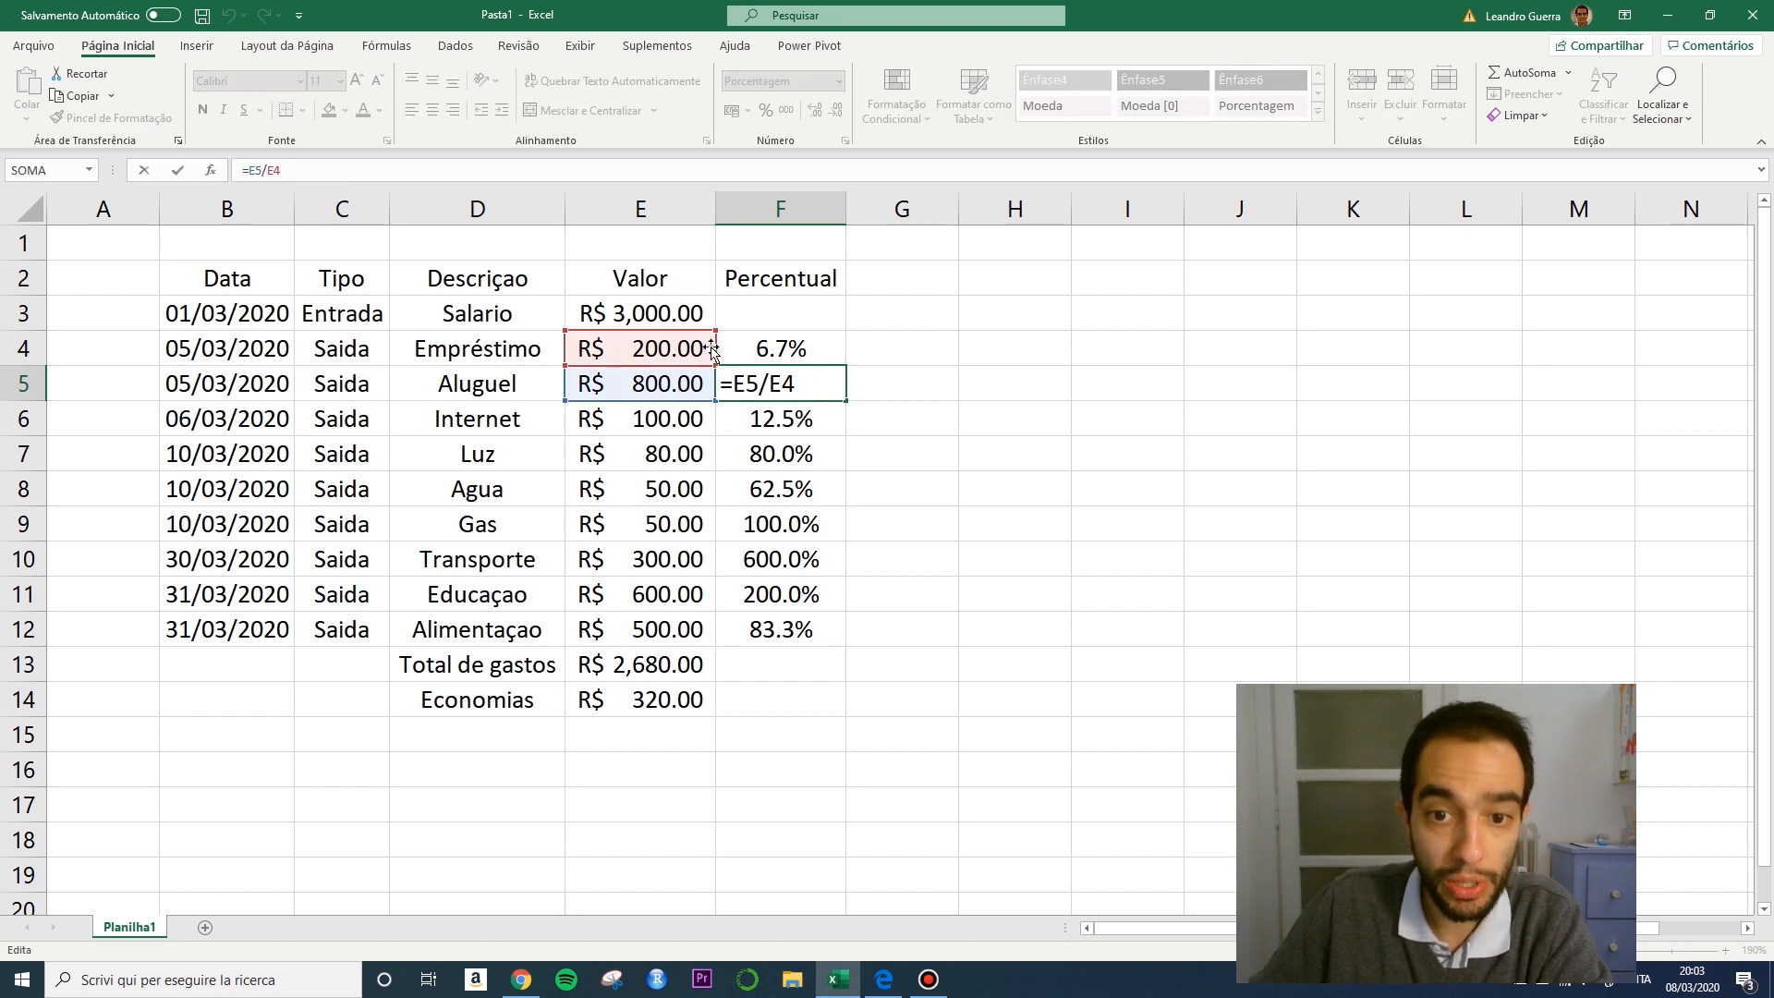
key(Return)
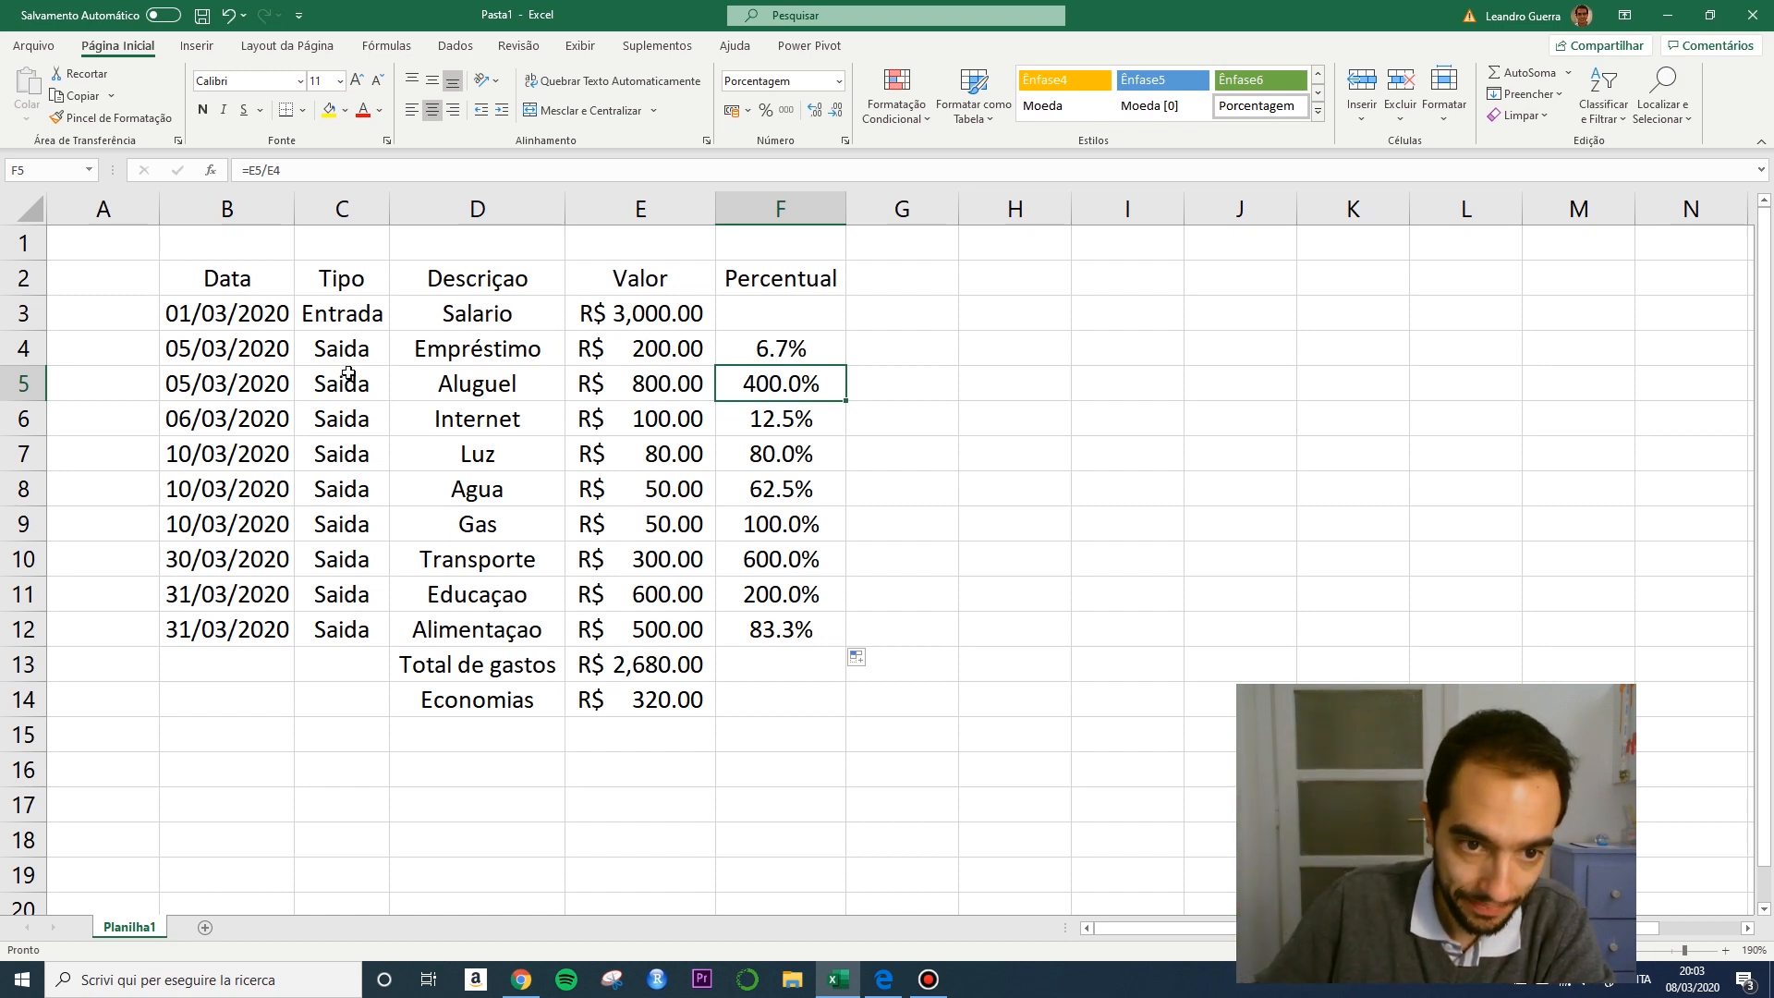
click(220, 348)
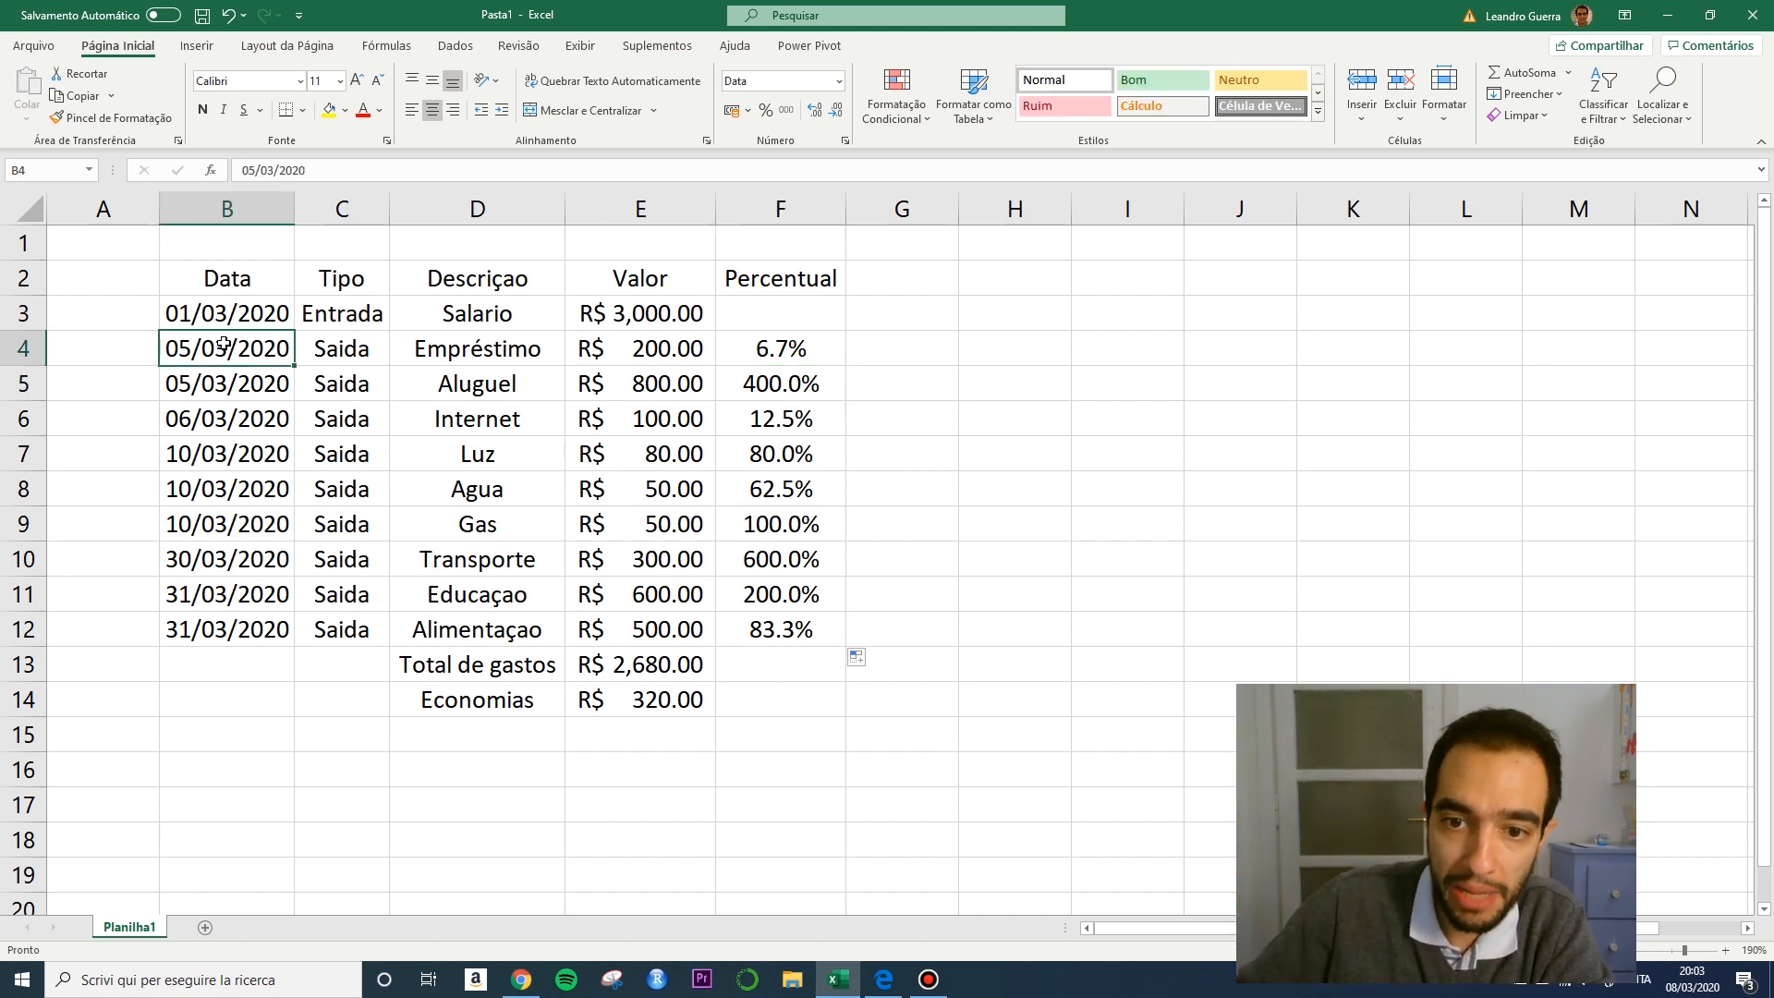
click(796, 356)
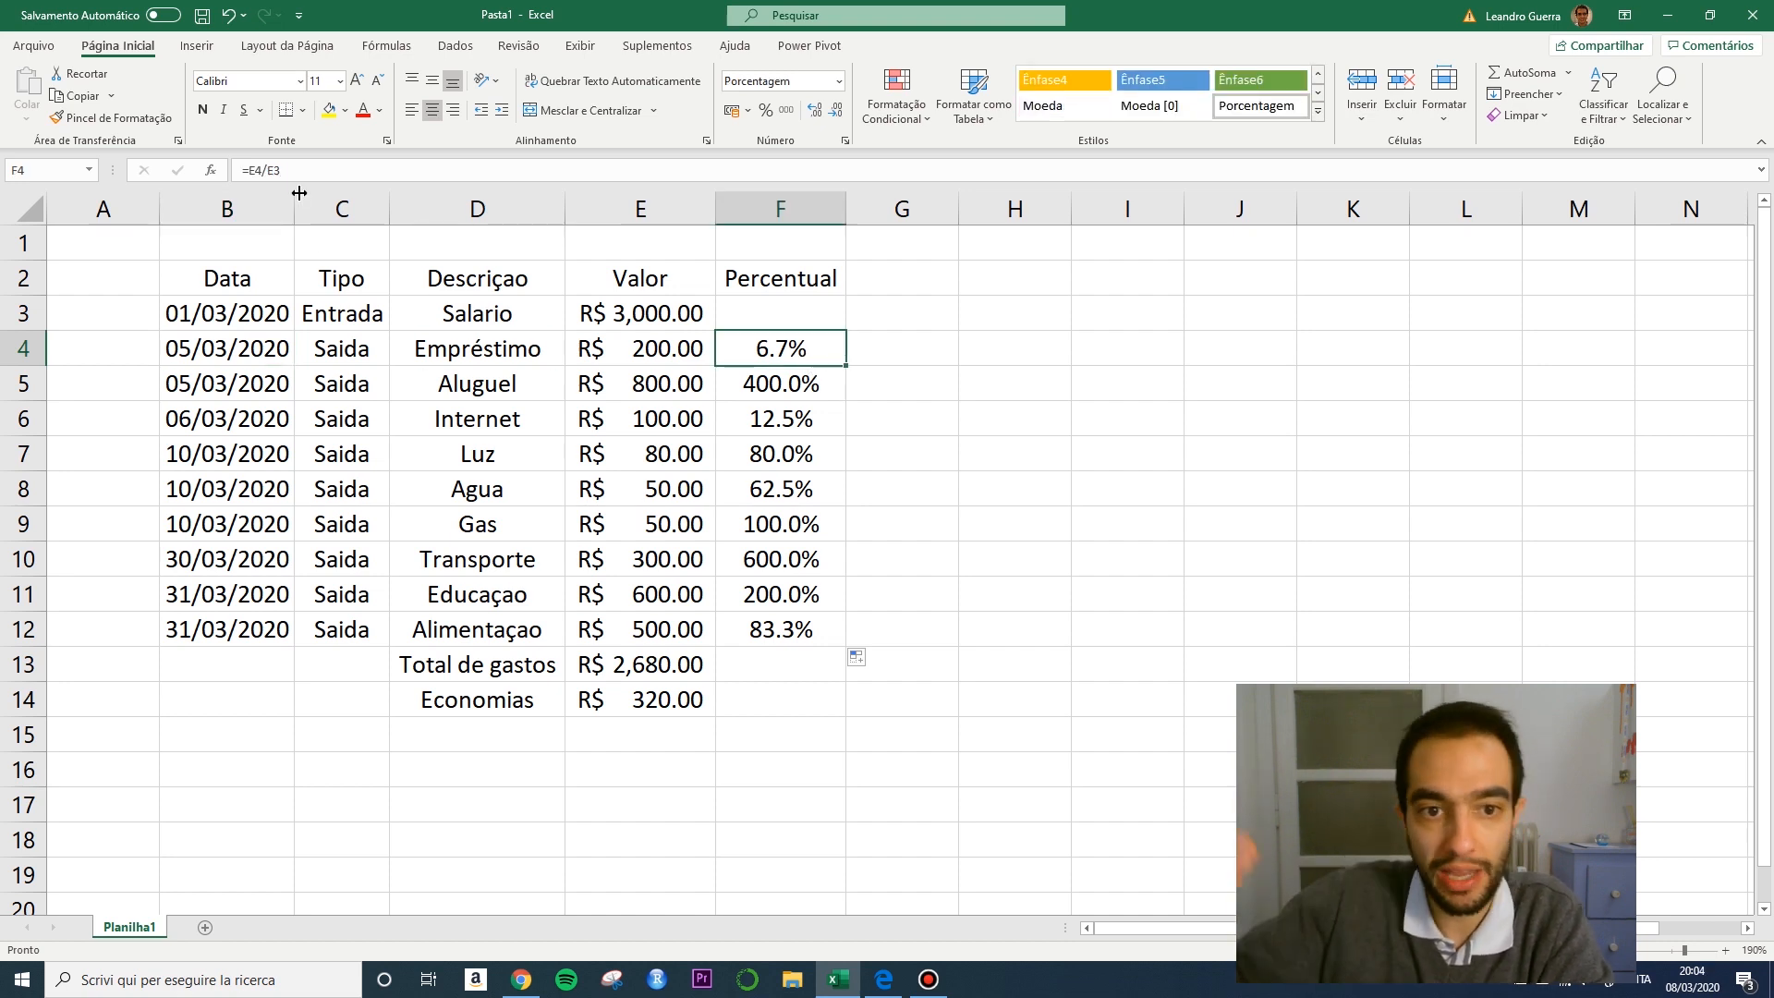
click(819, 377)
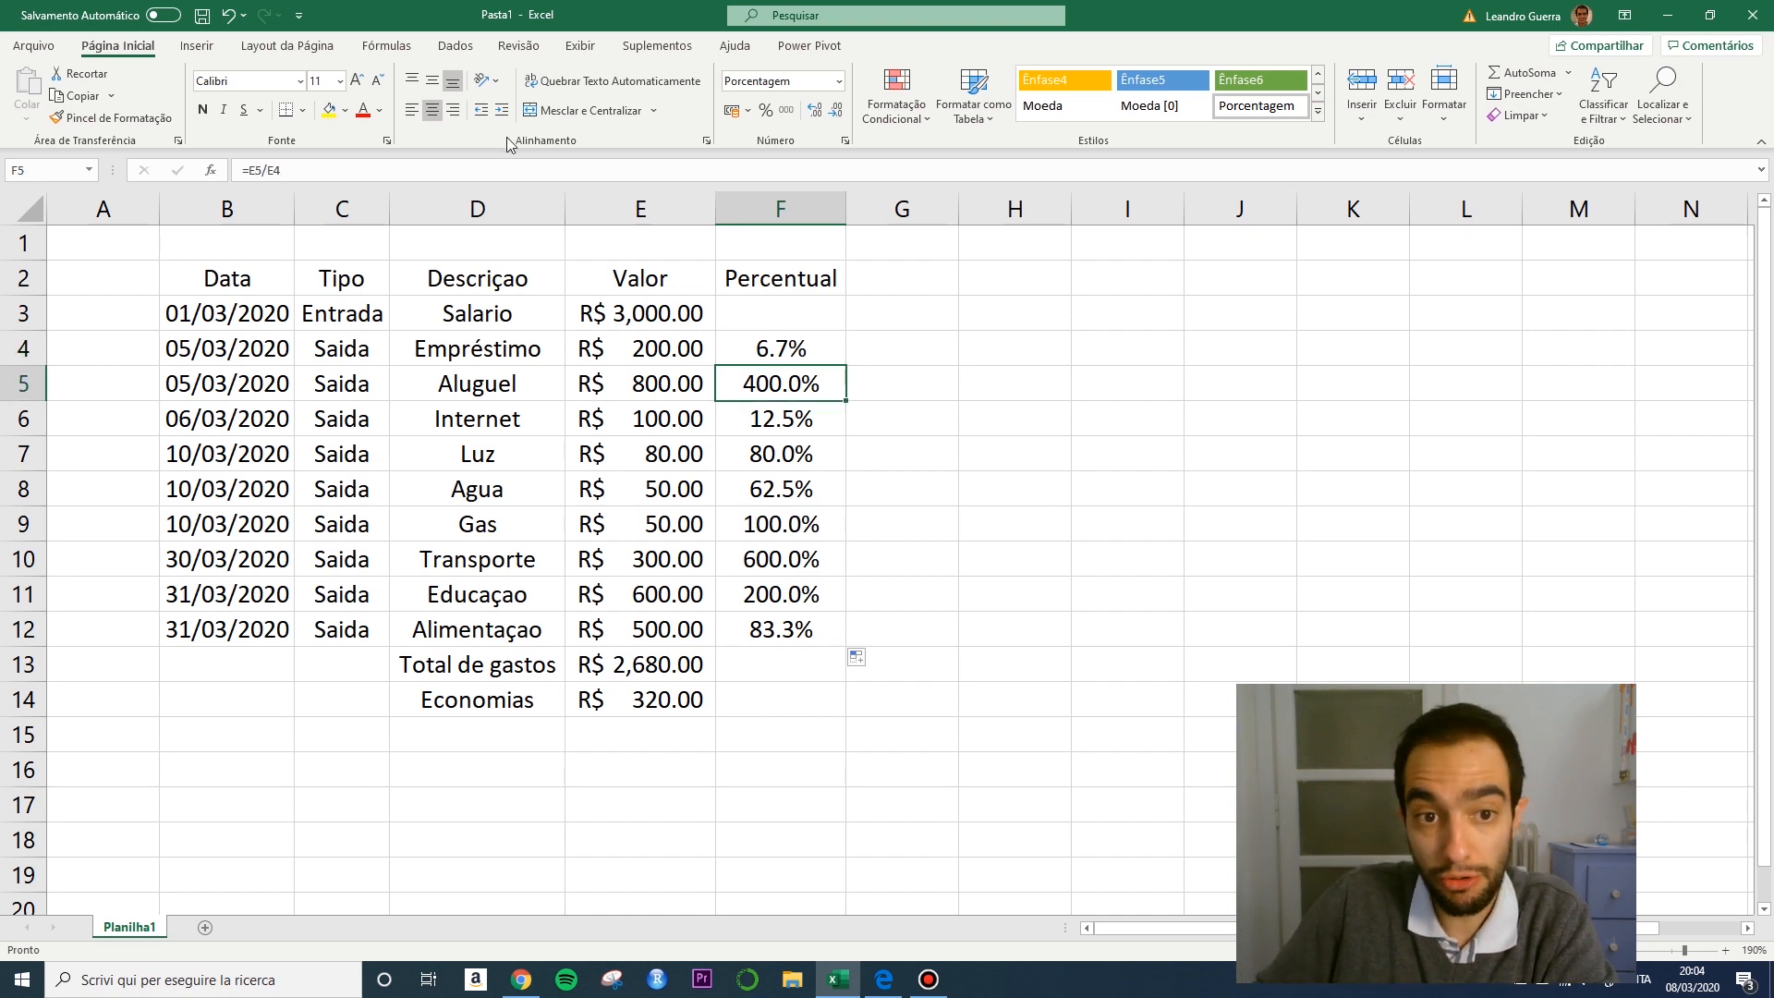
click(835, 425)
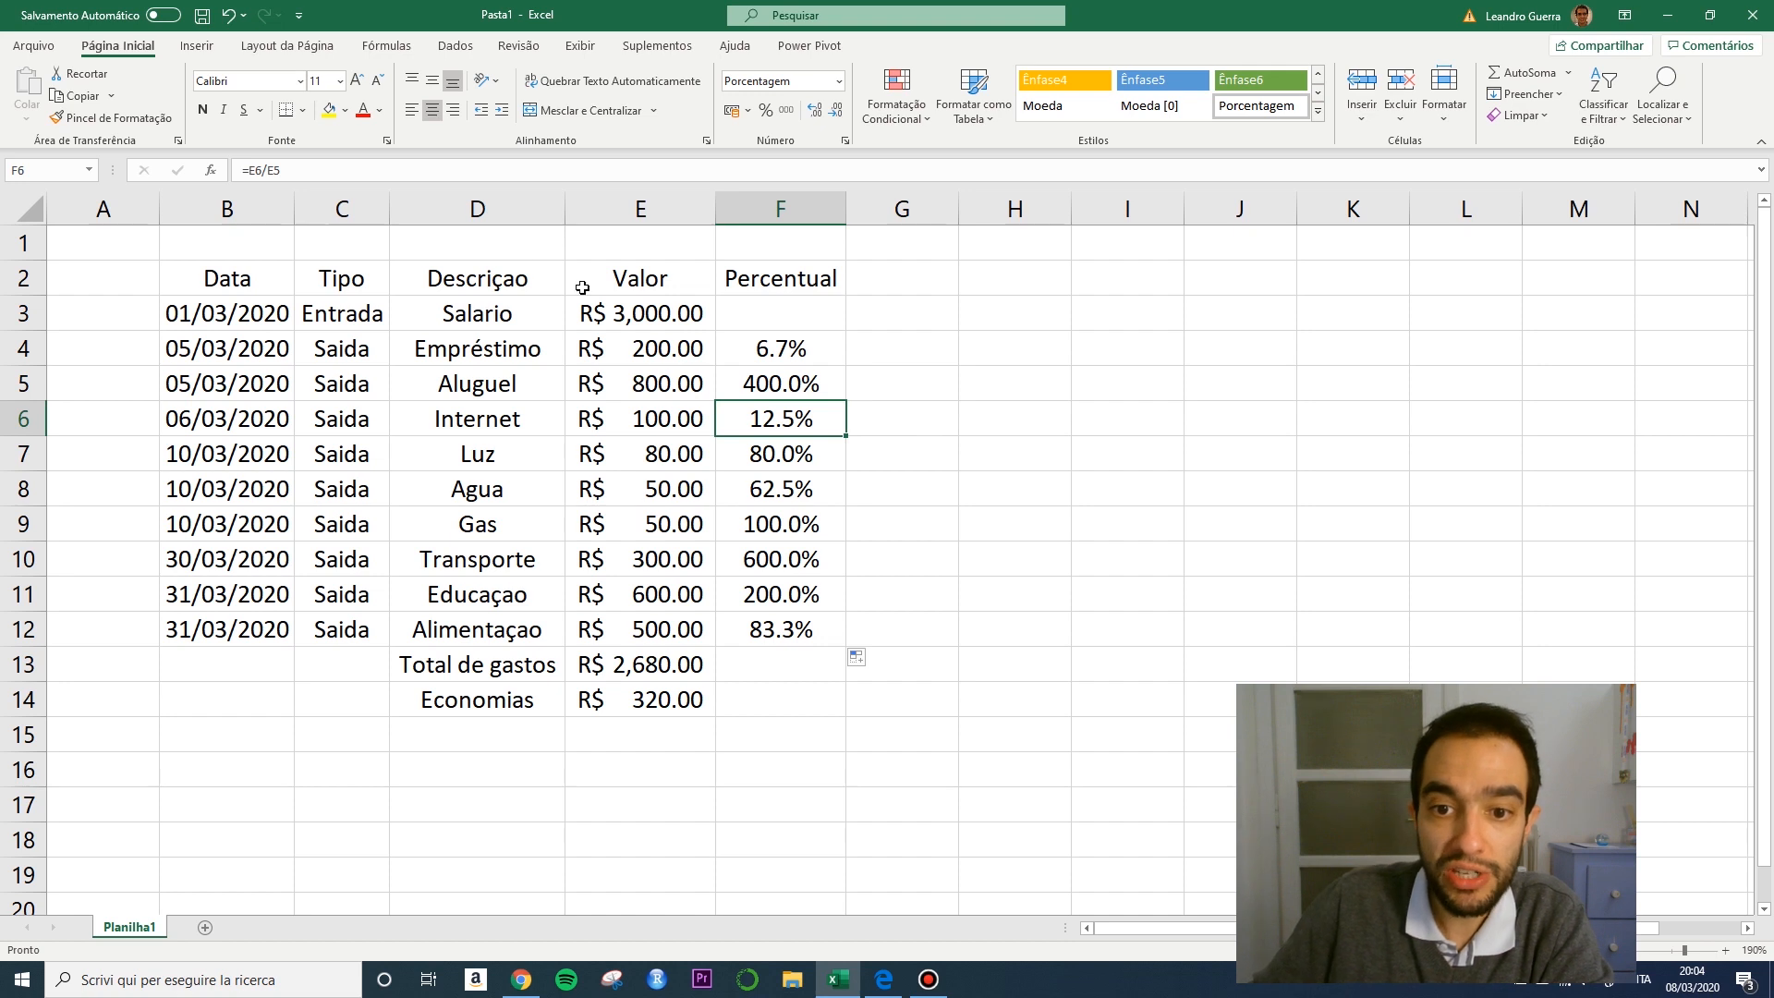
click(776, 349)
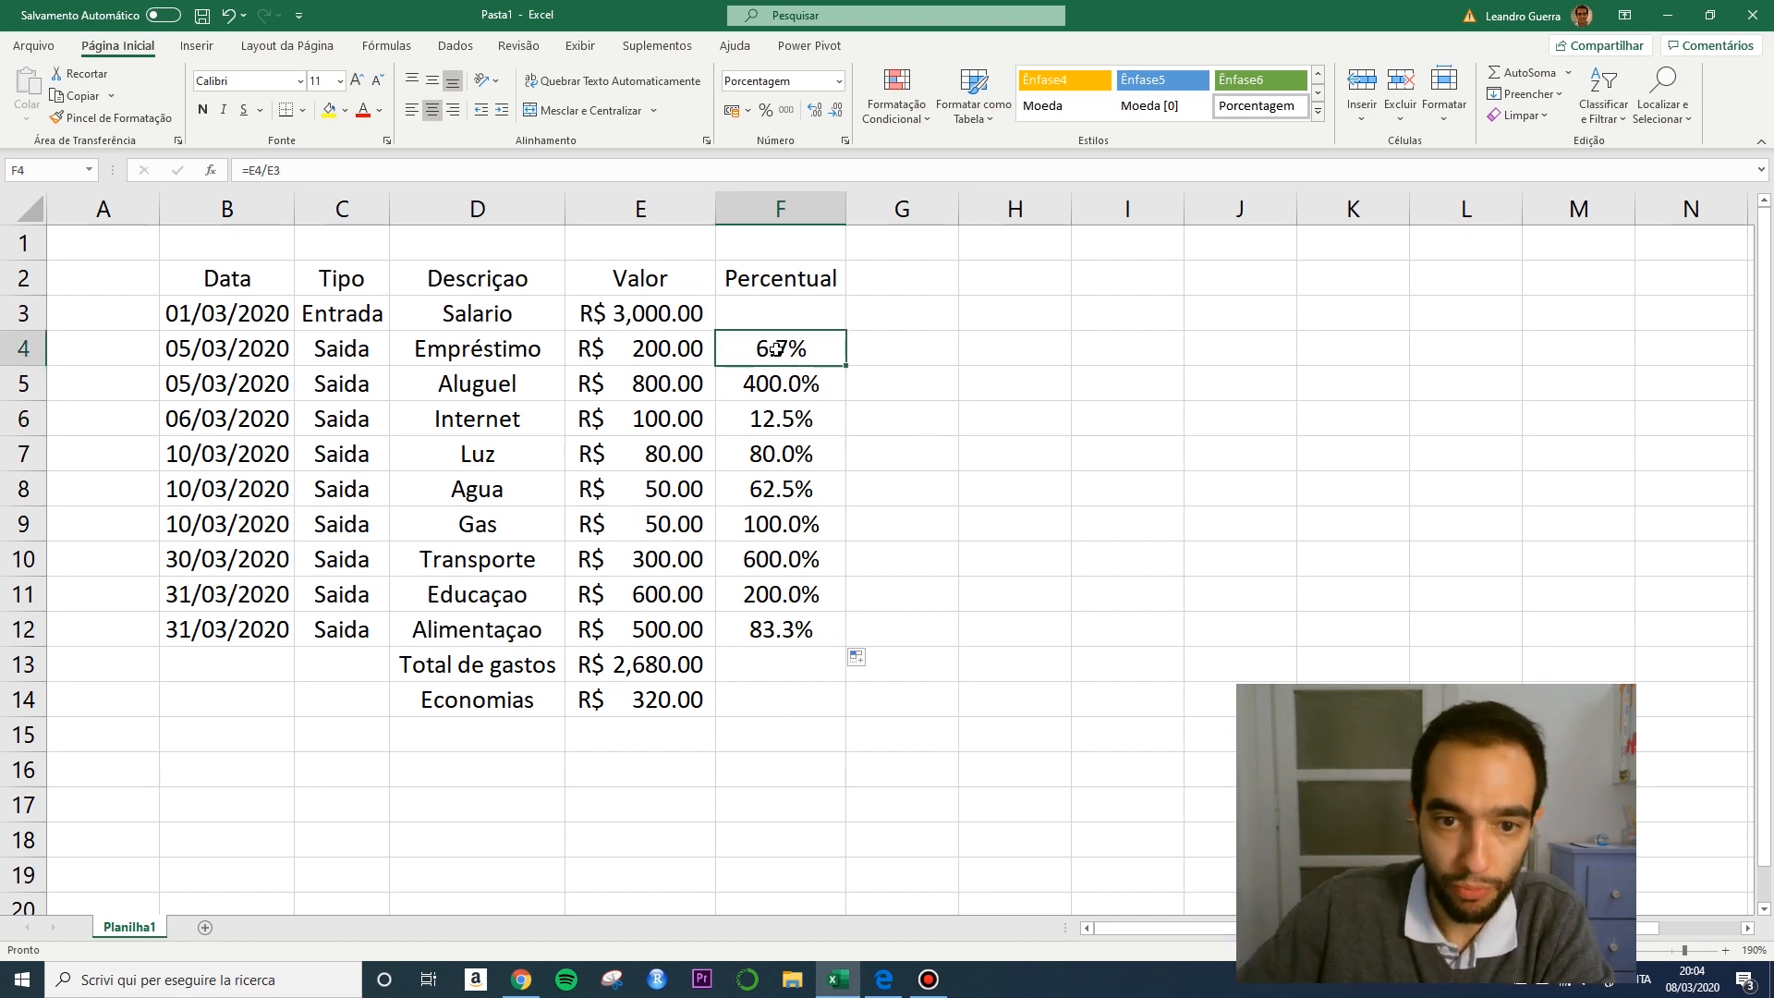
click(306, 170)
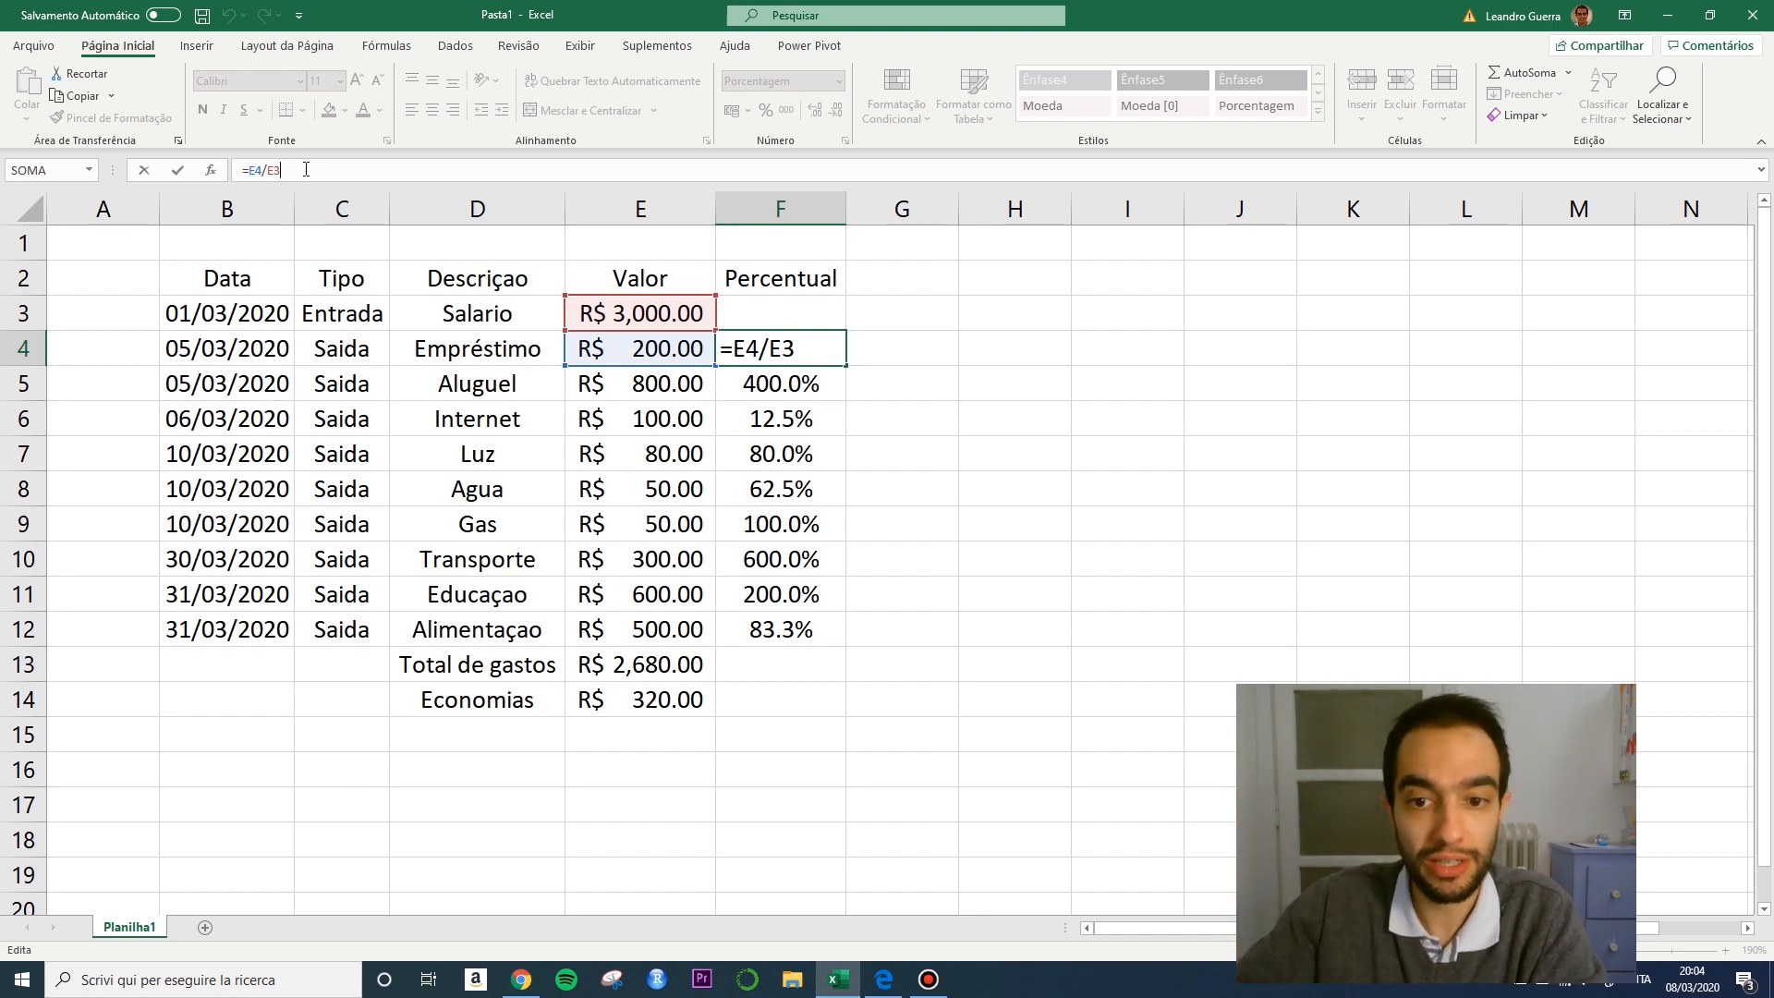
key(ctrl+Return)
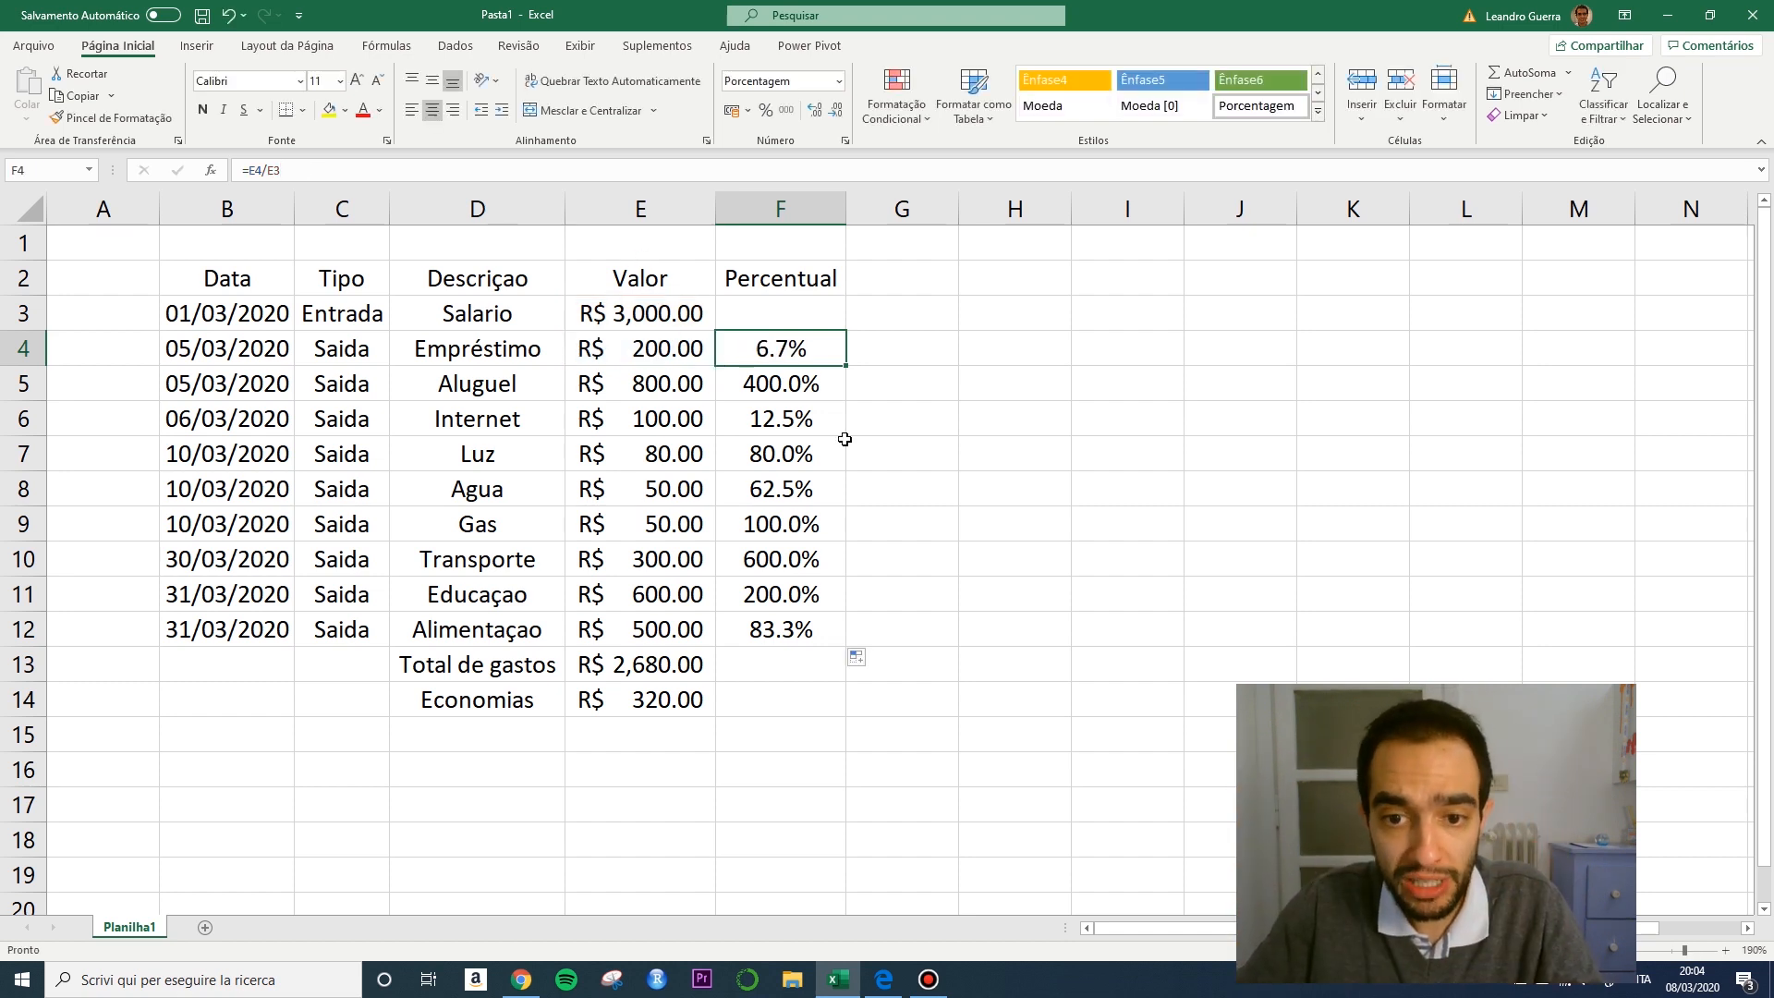
drag(814, 392, 819, 662)
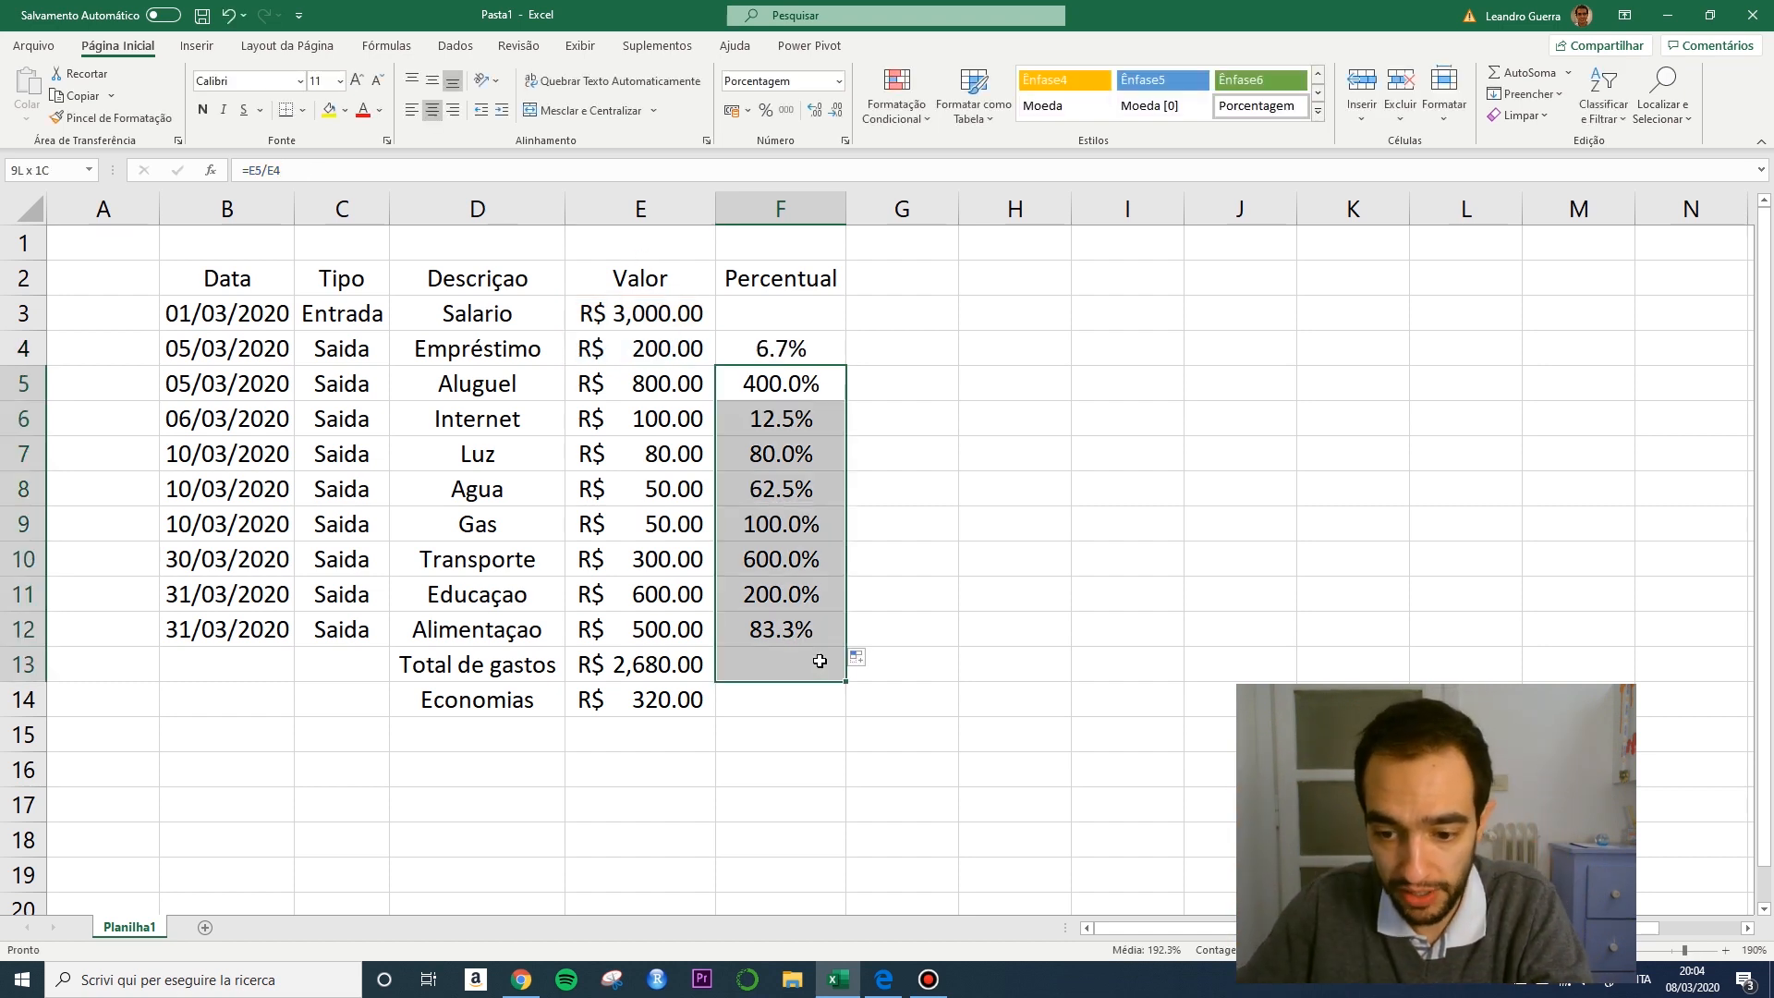
click(985, 547)
Lock the salary reference in F4 with the formula =E4/$E$3 and fill it down through F12.
click(792, 339)
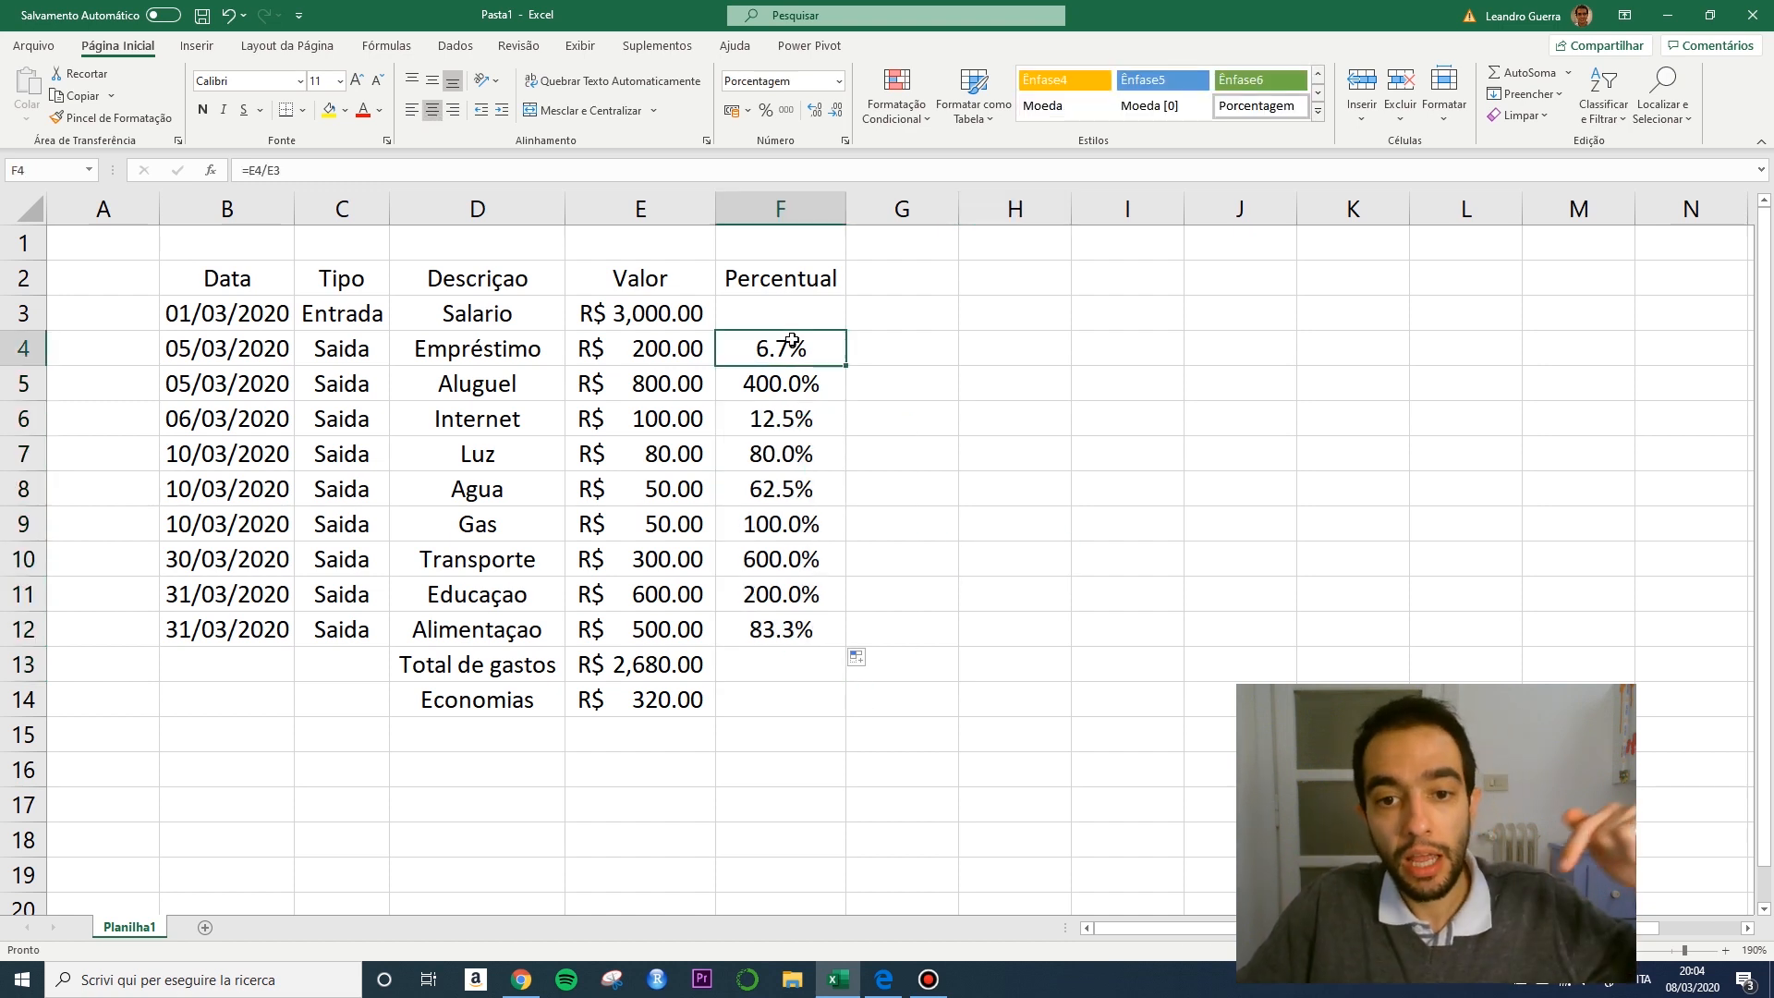
click(415, 178)
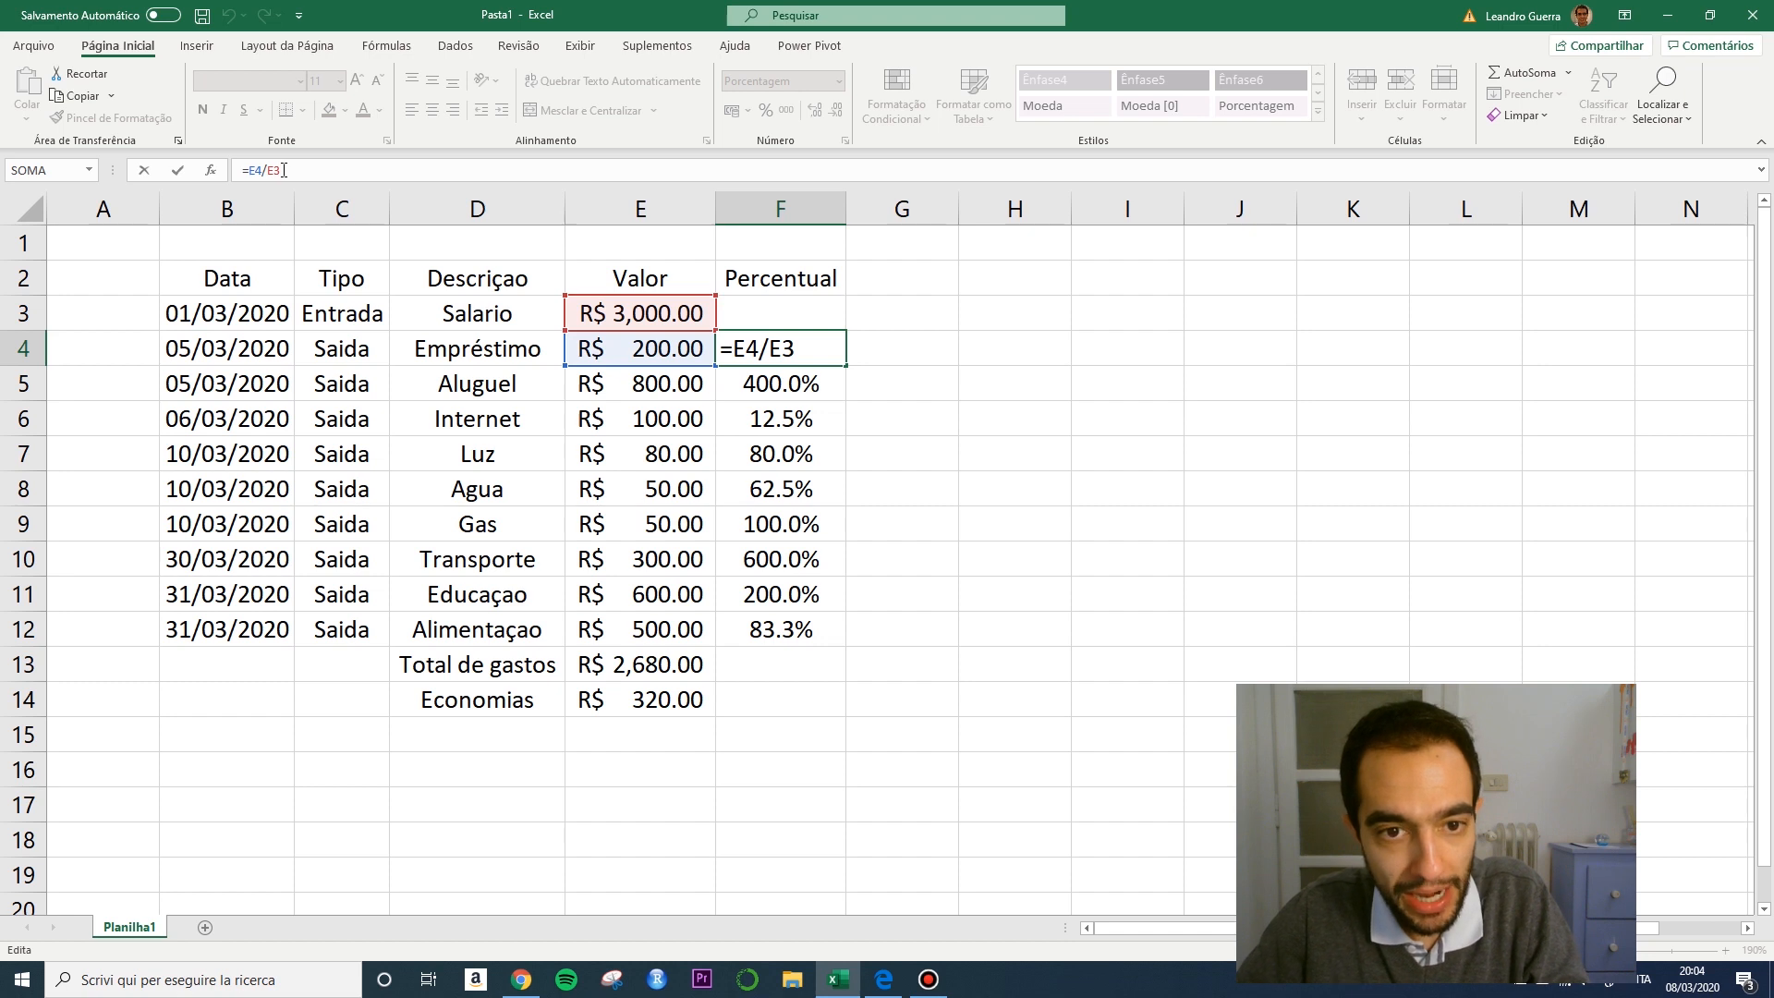
key(F4)
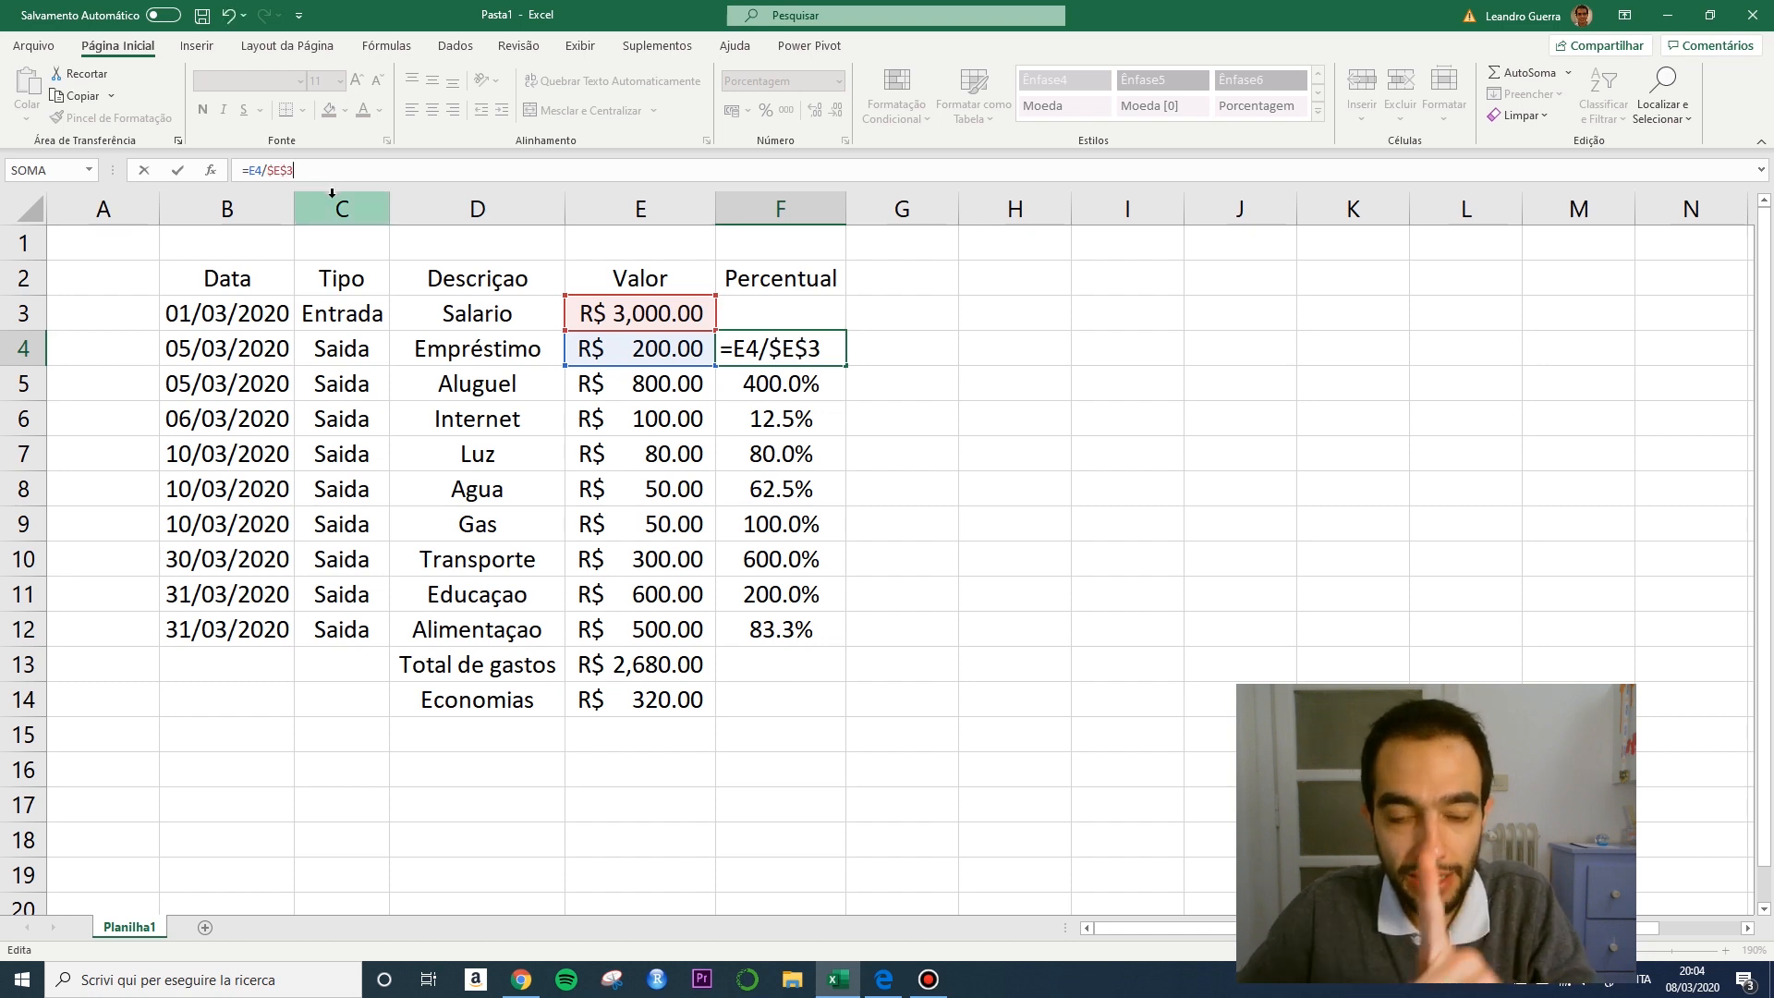
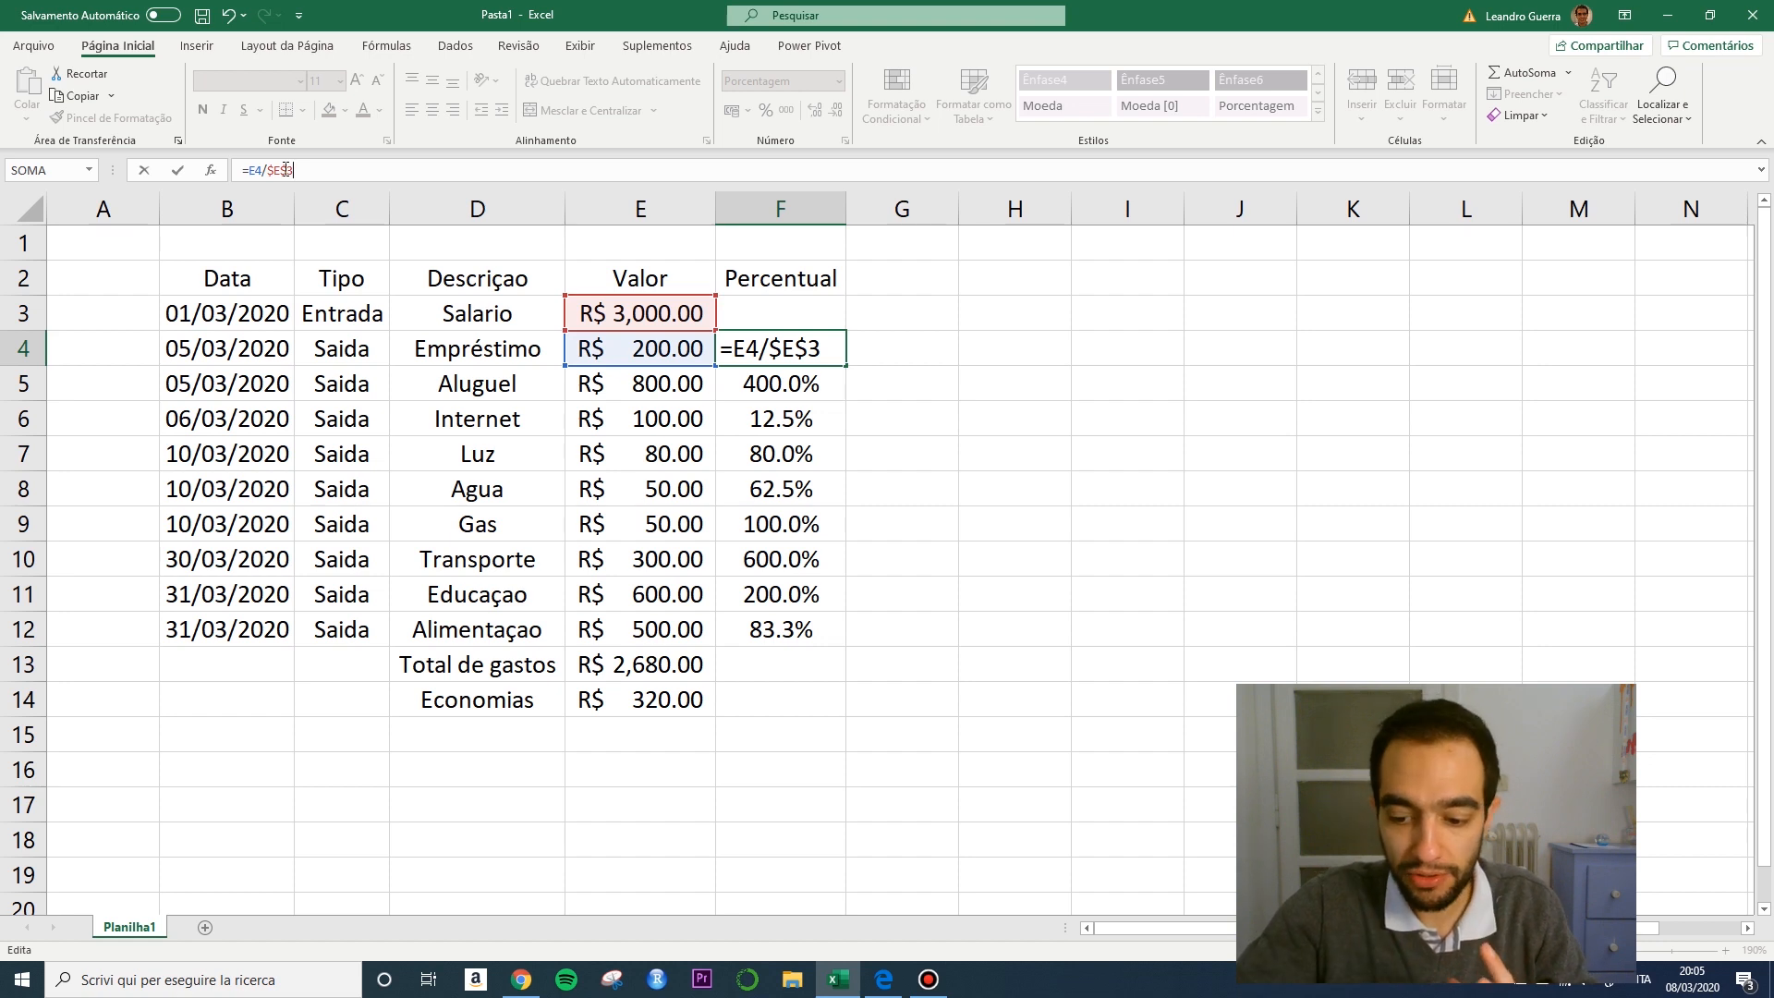
key(Return)
click(828, 347)
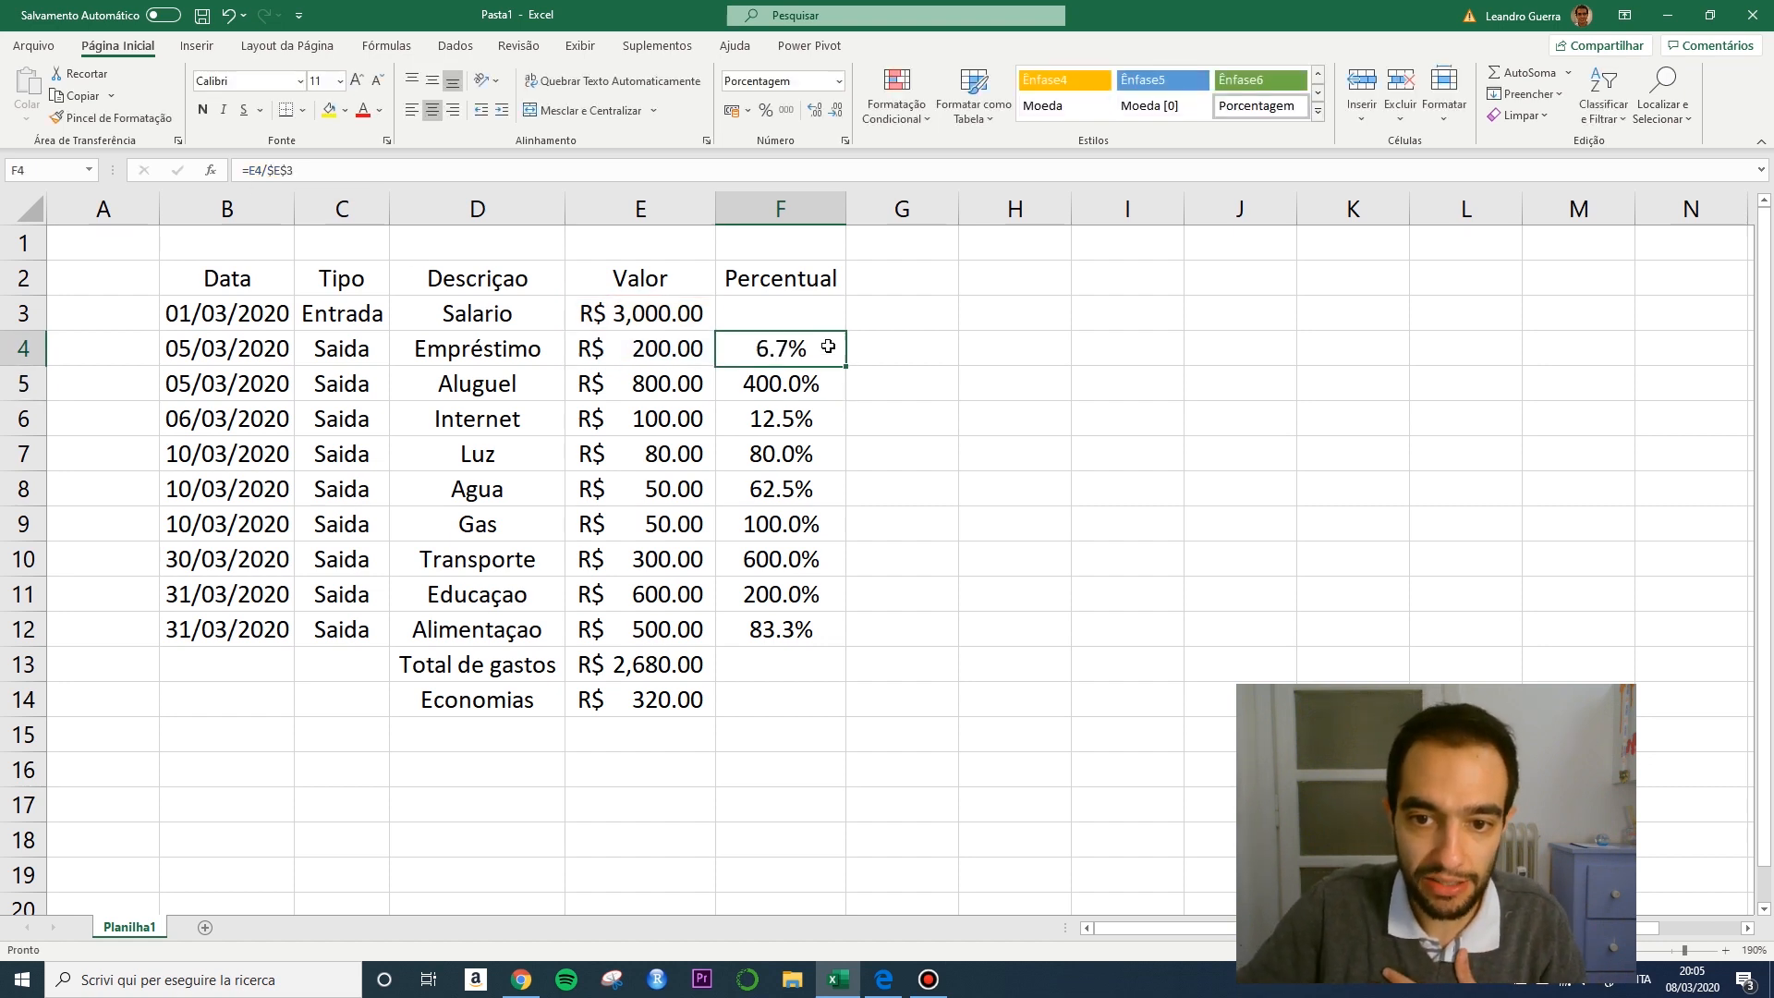
drag(846, 367, 804, 652)
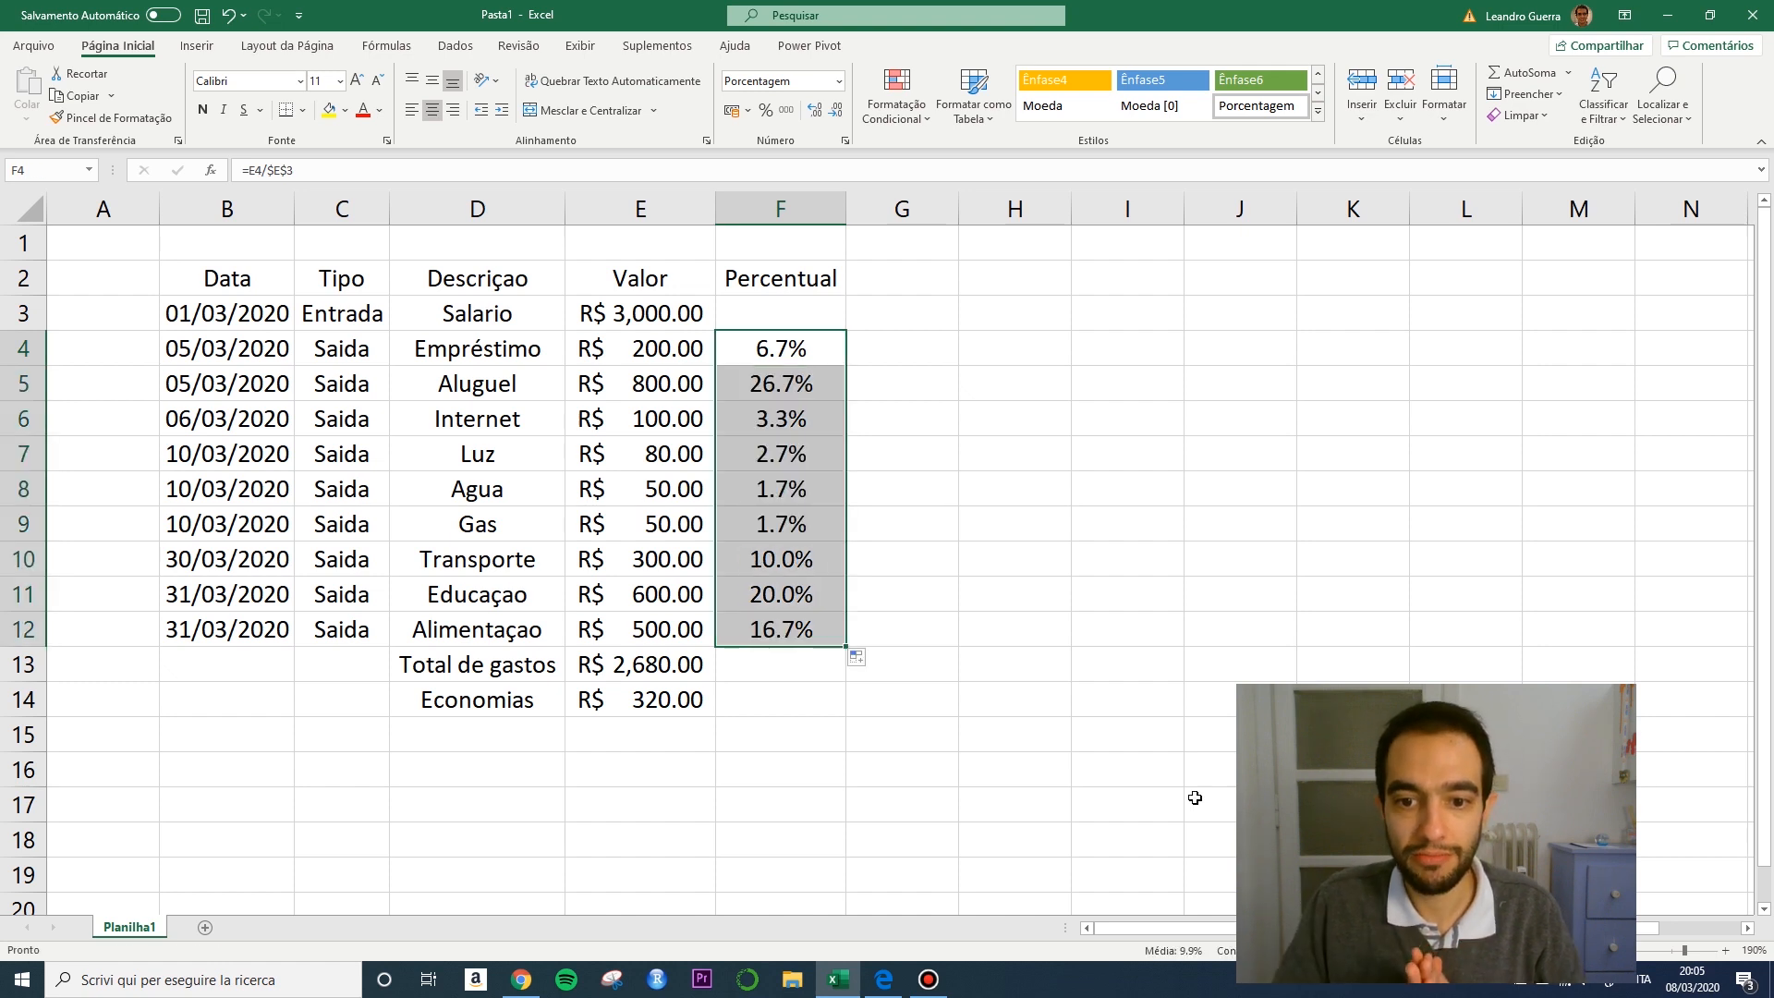
Check which cells the percentage formulas for Gas in F9 and Transporte in F10 refer to.
click(810, 522)
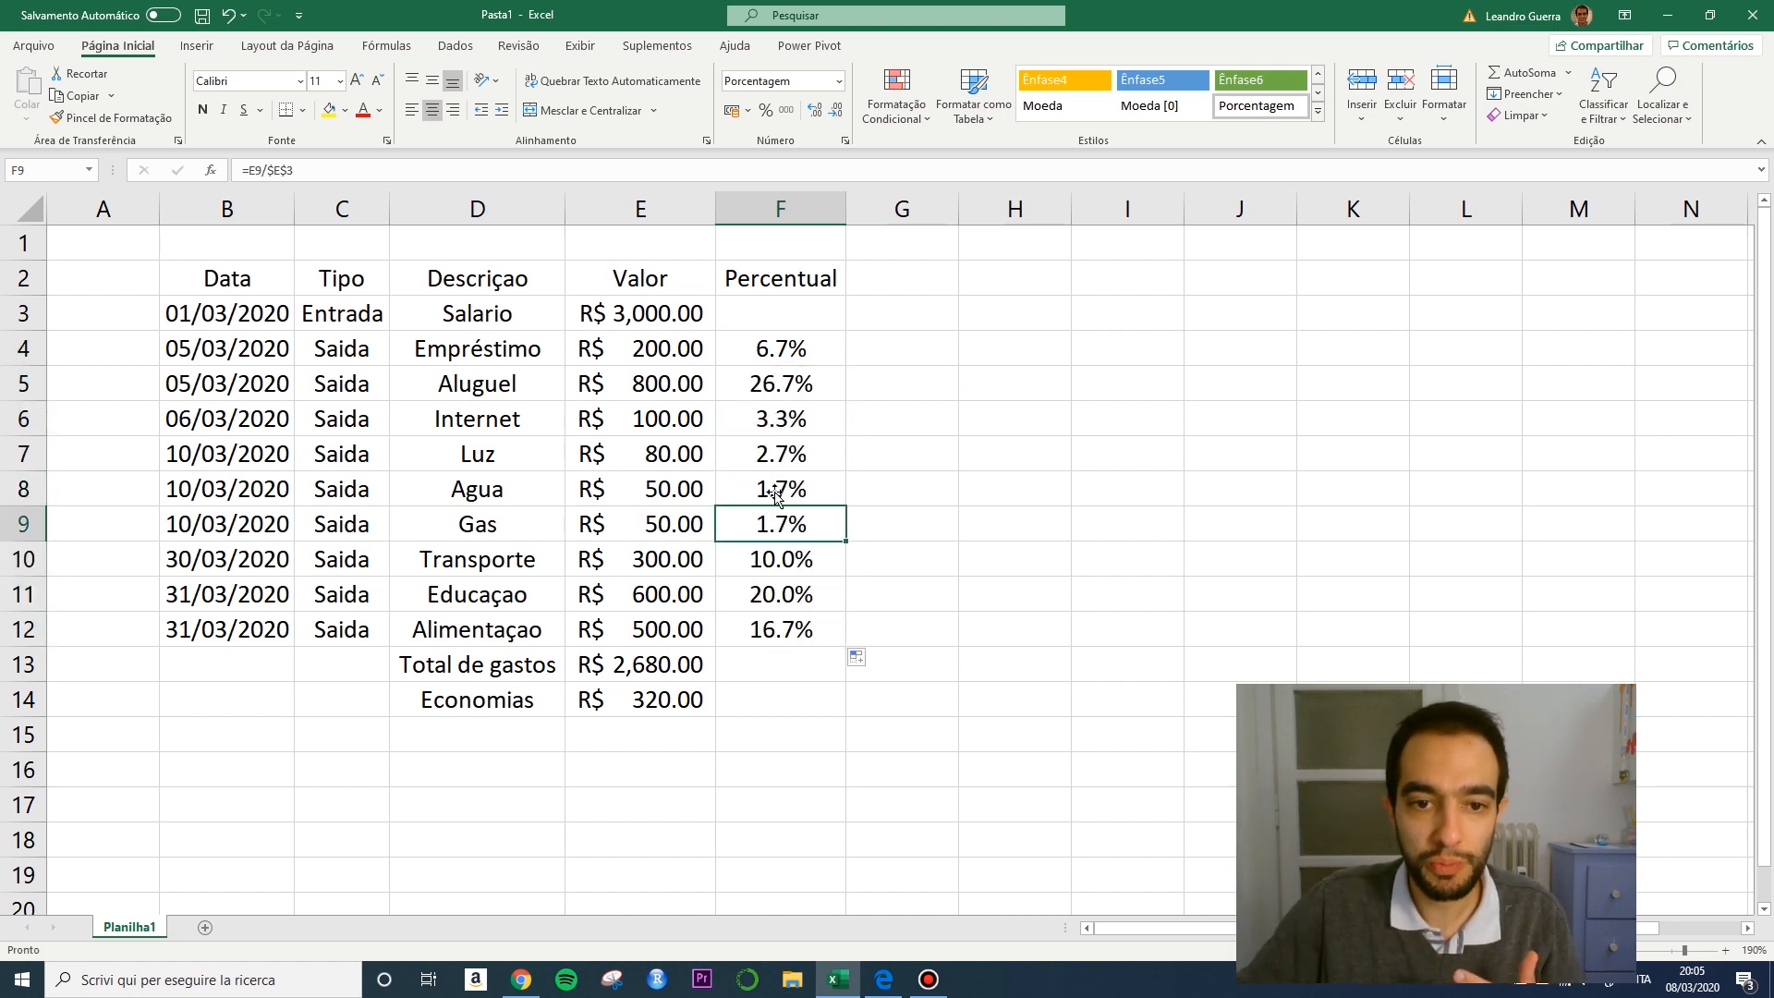
click(342, 170)
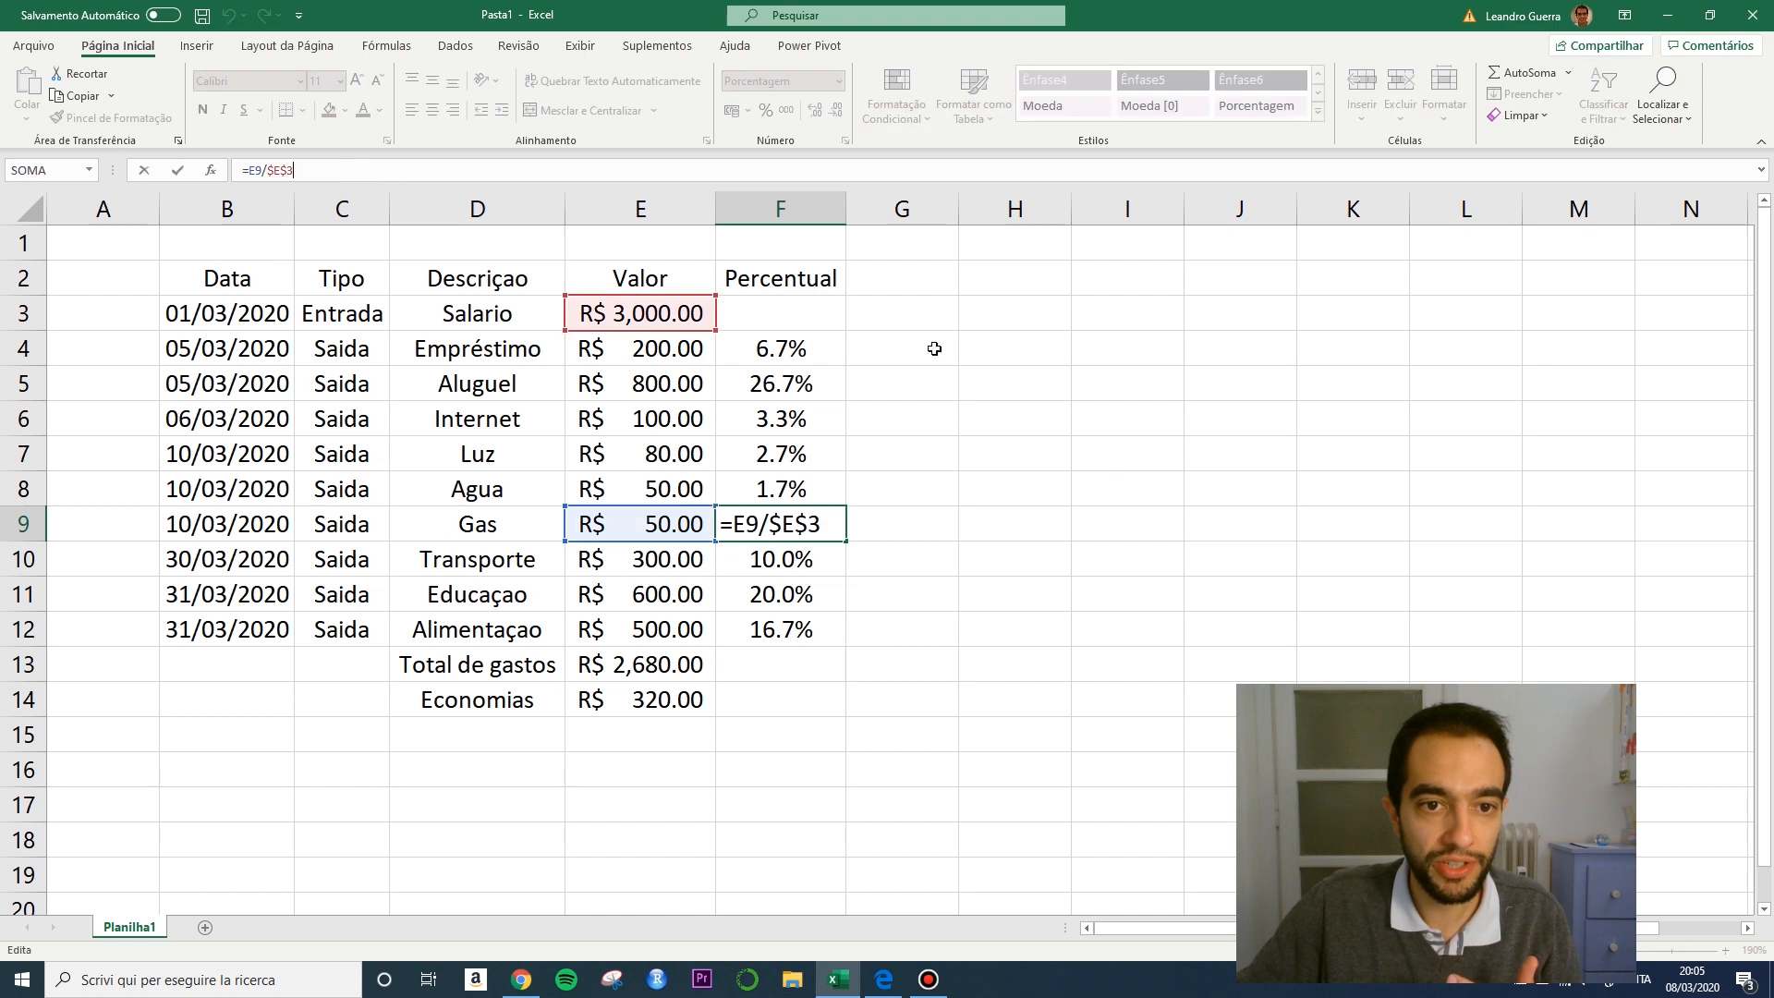
click(1135, 487)
click(801, 563)
click(425, 168)
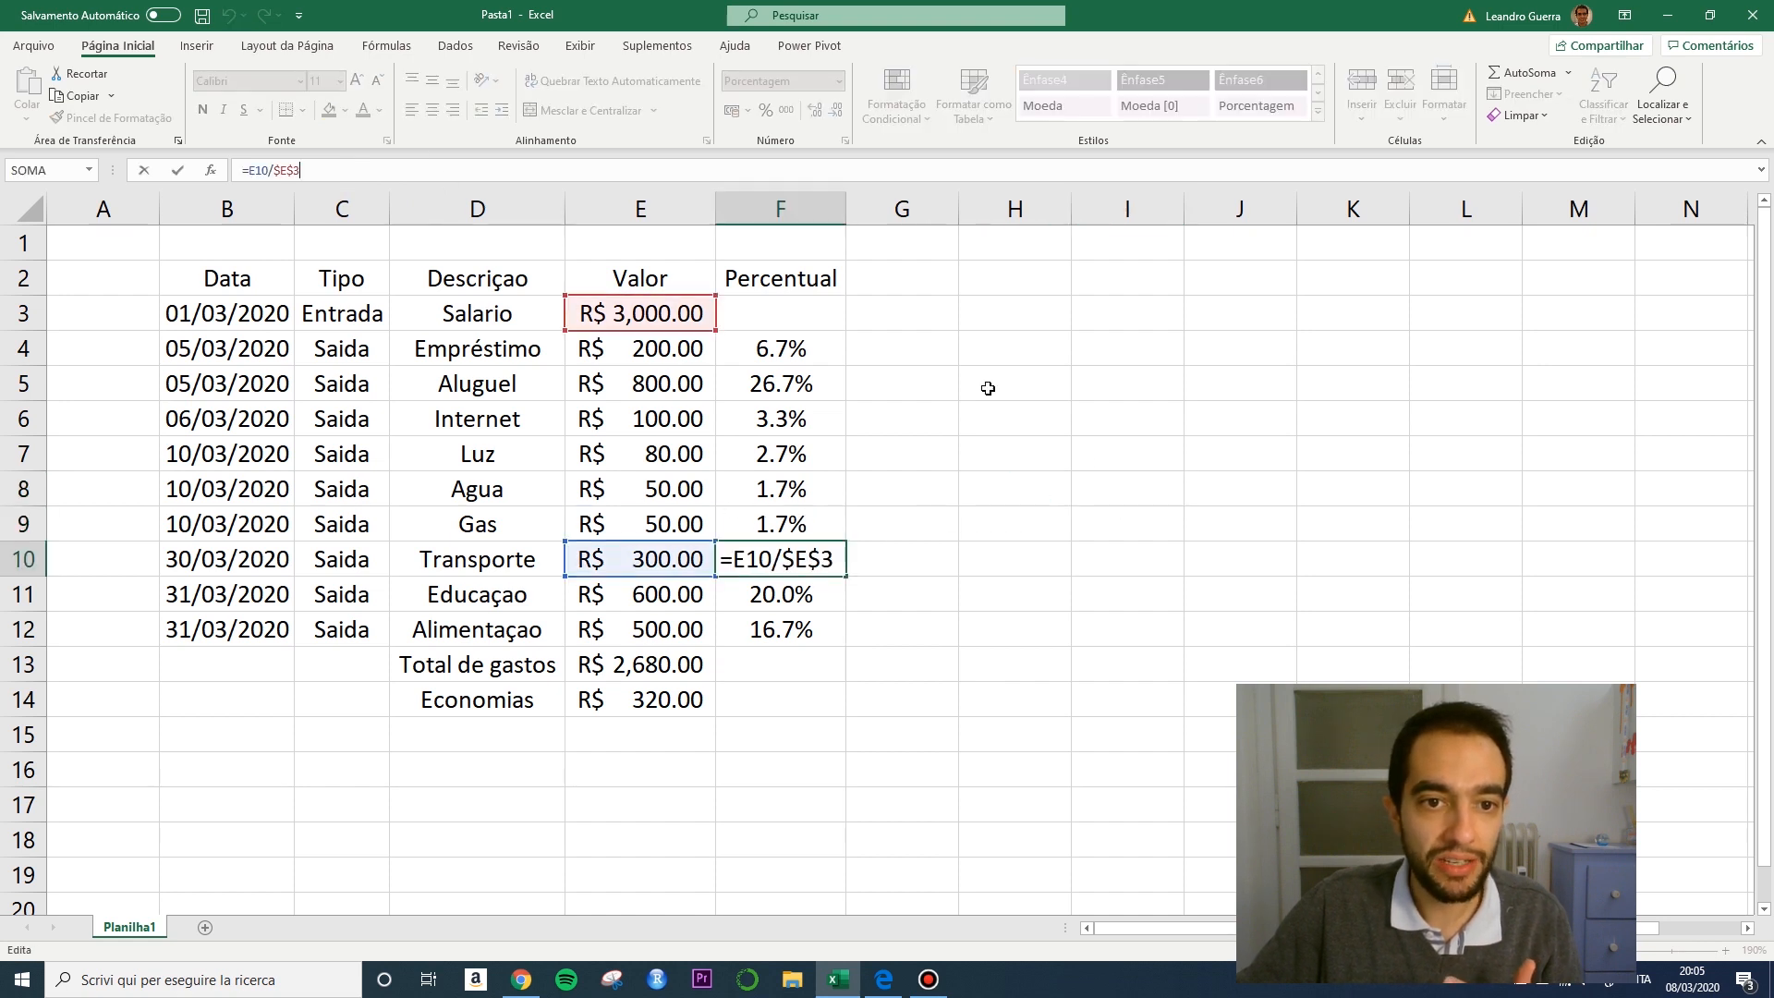
click(1129, 485)
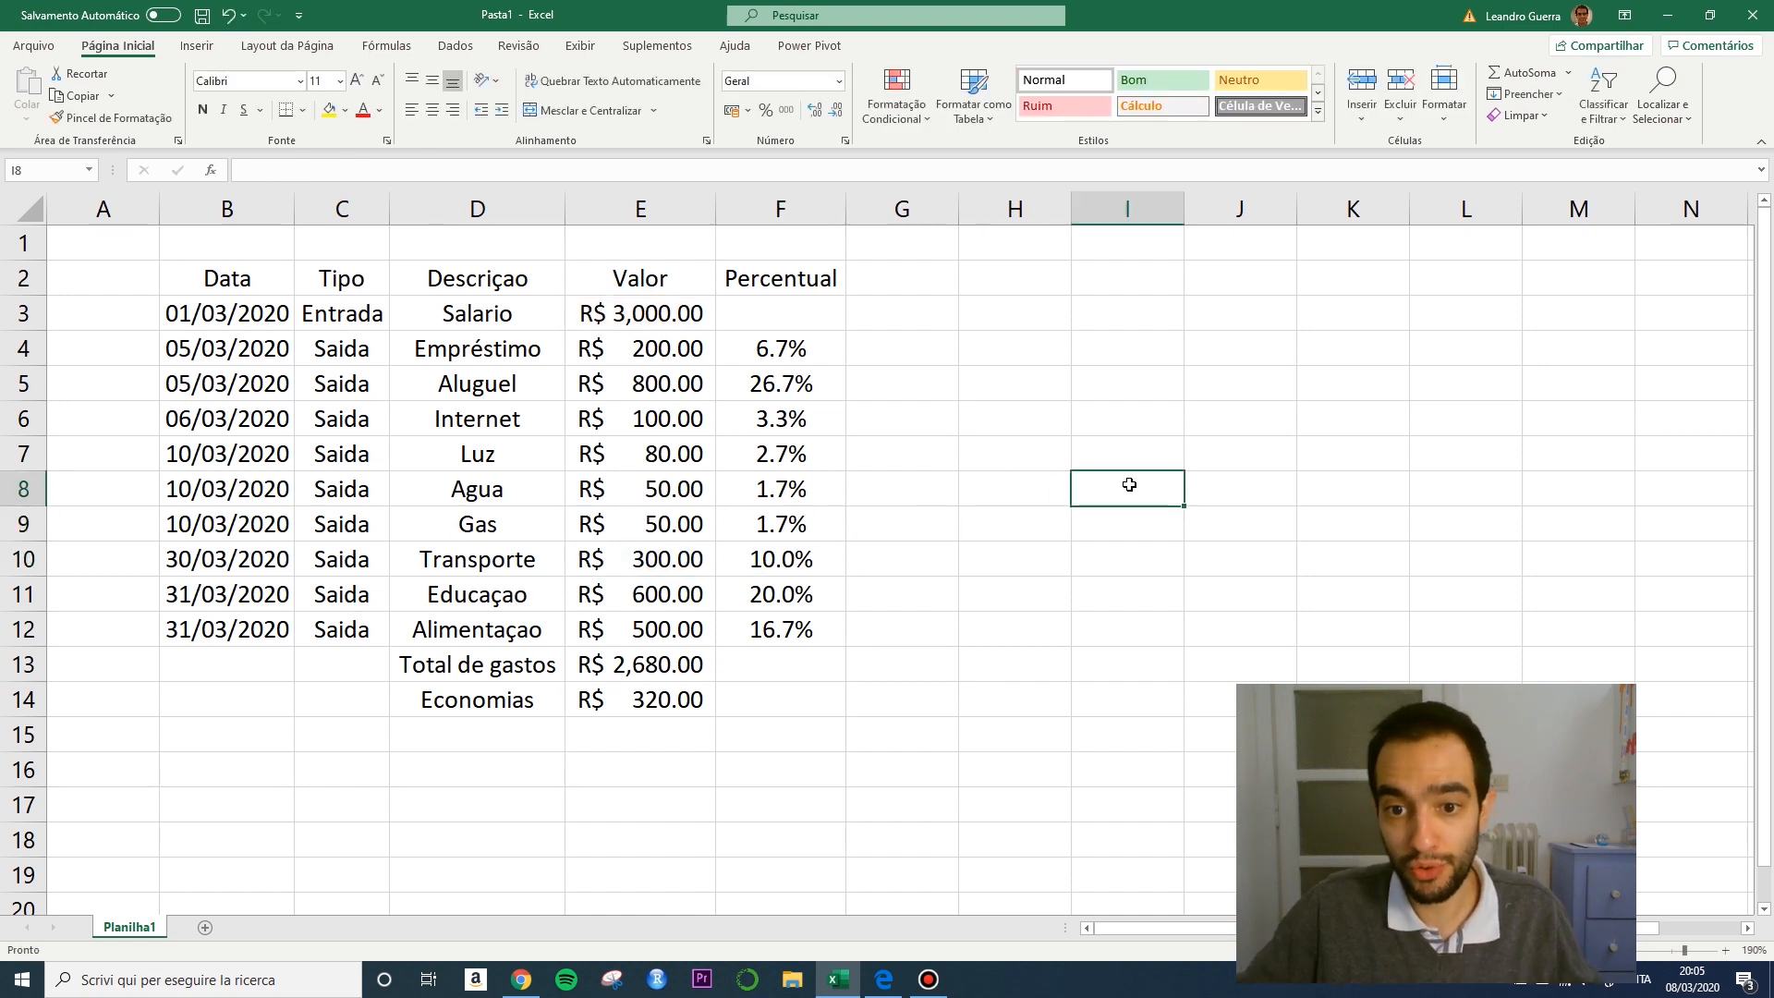
Extend the percentage formula from F12 to the Total de gastos and Economias rows in F13 and F14.
click(839, 631)
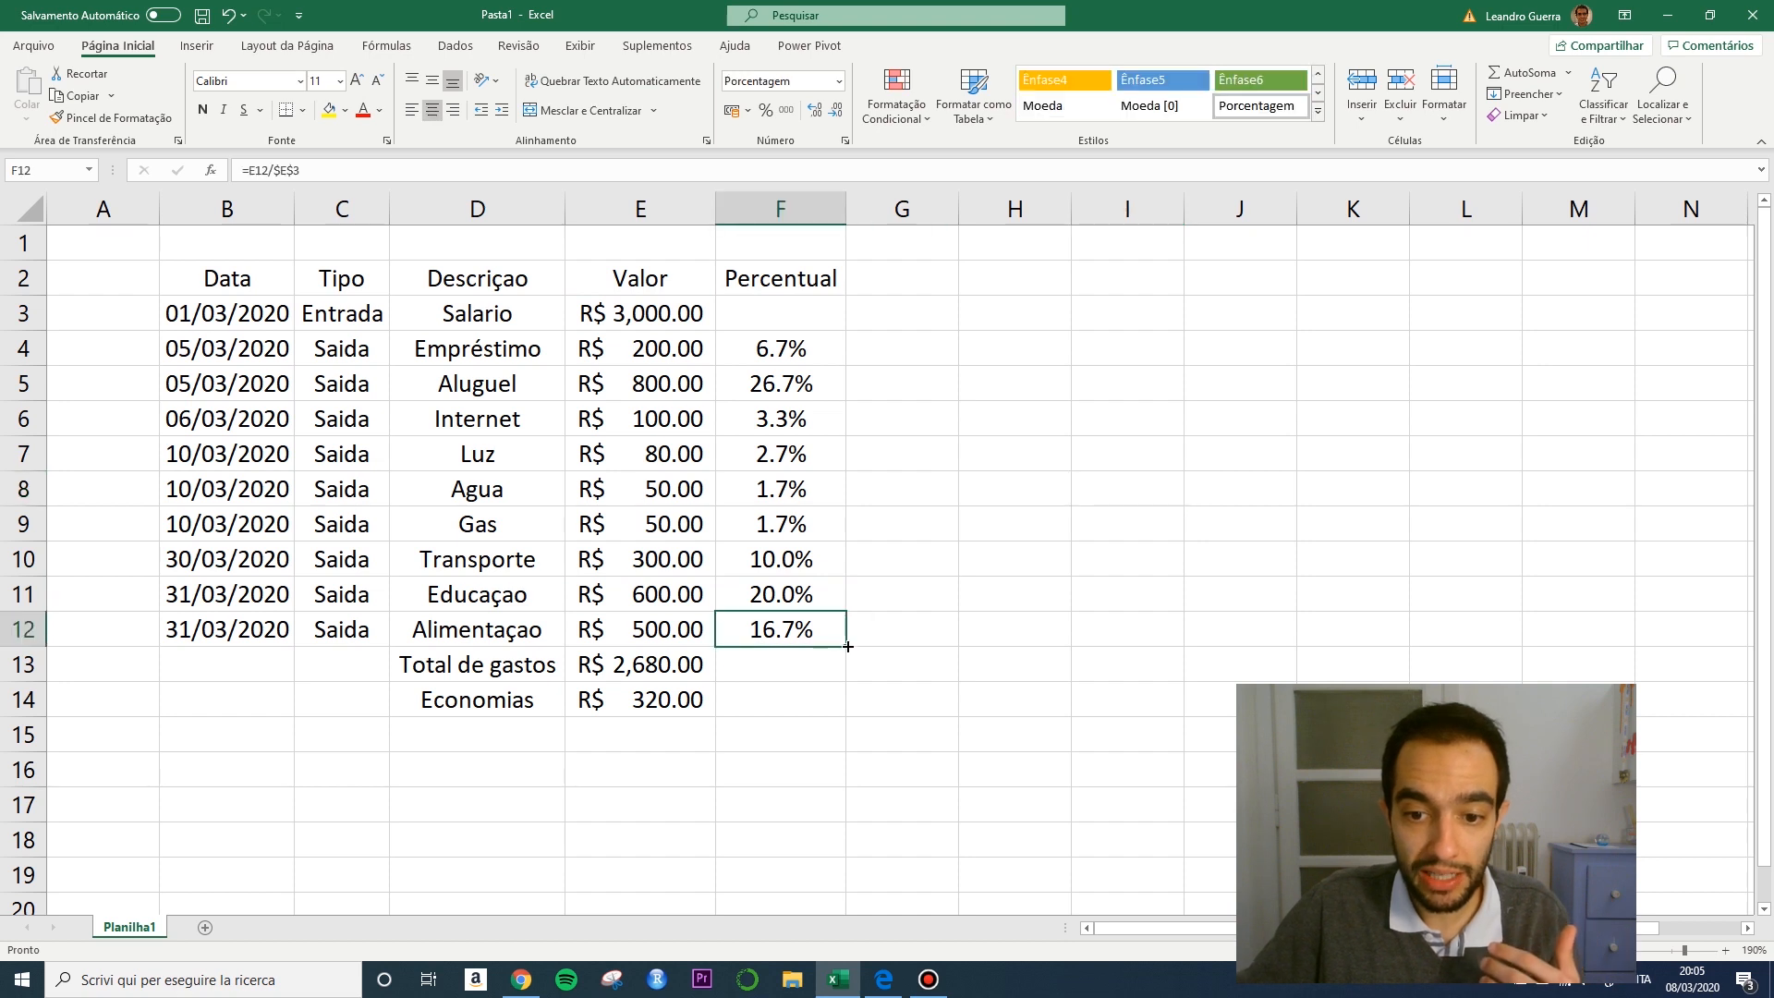
drag(847, 647, 846, 679)
click(919, 681)
click(784, 668)
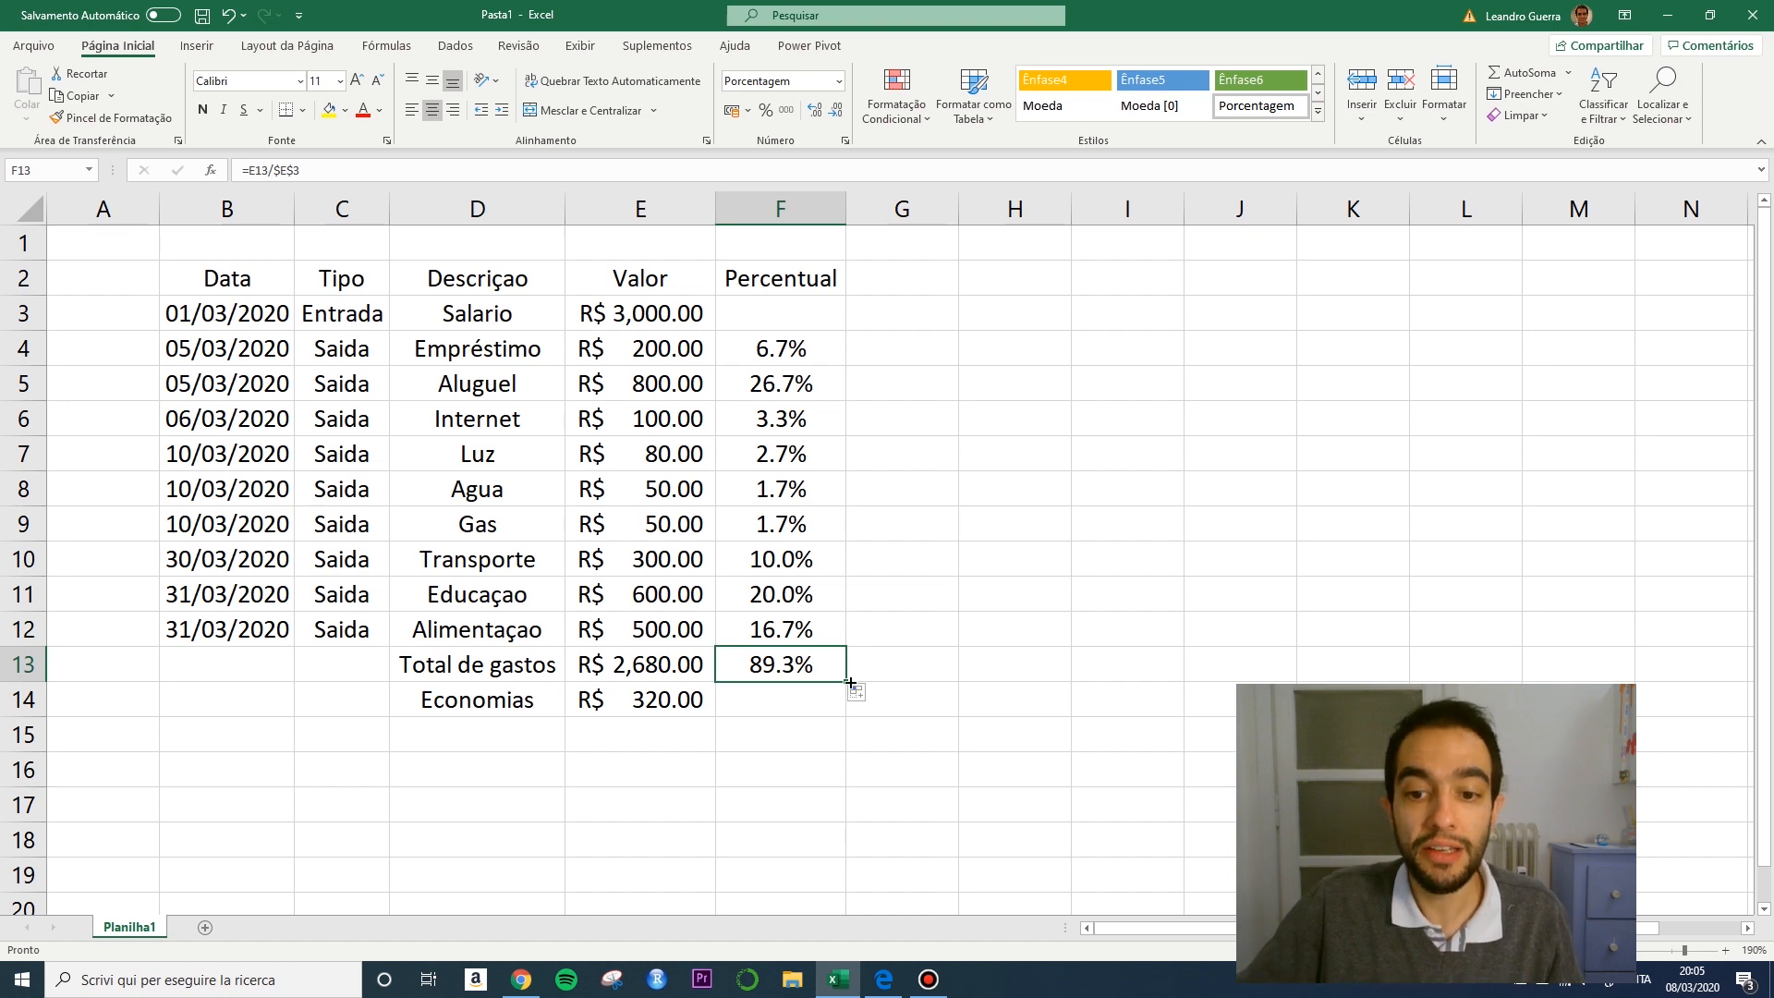
drag(849, 681, 847, 714)
click(924, 740)
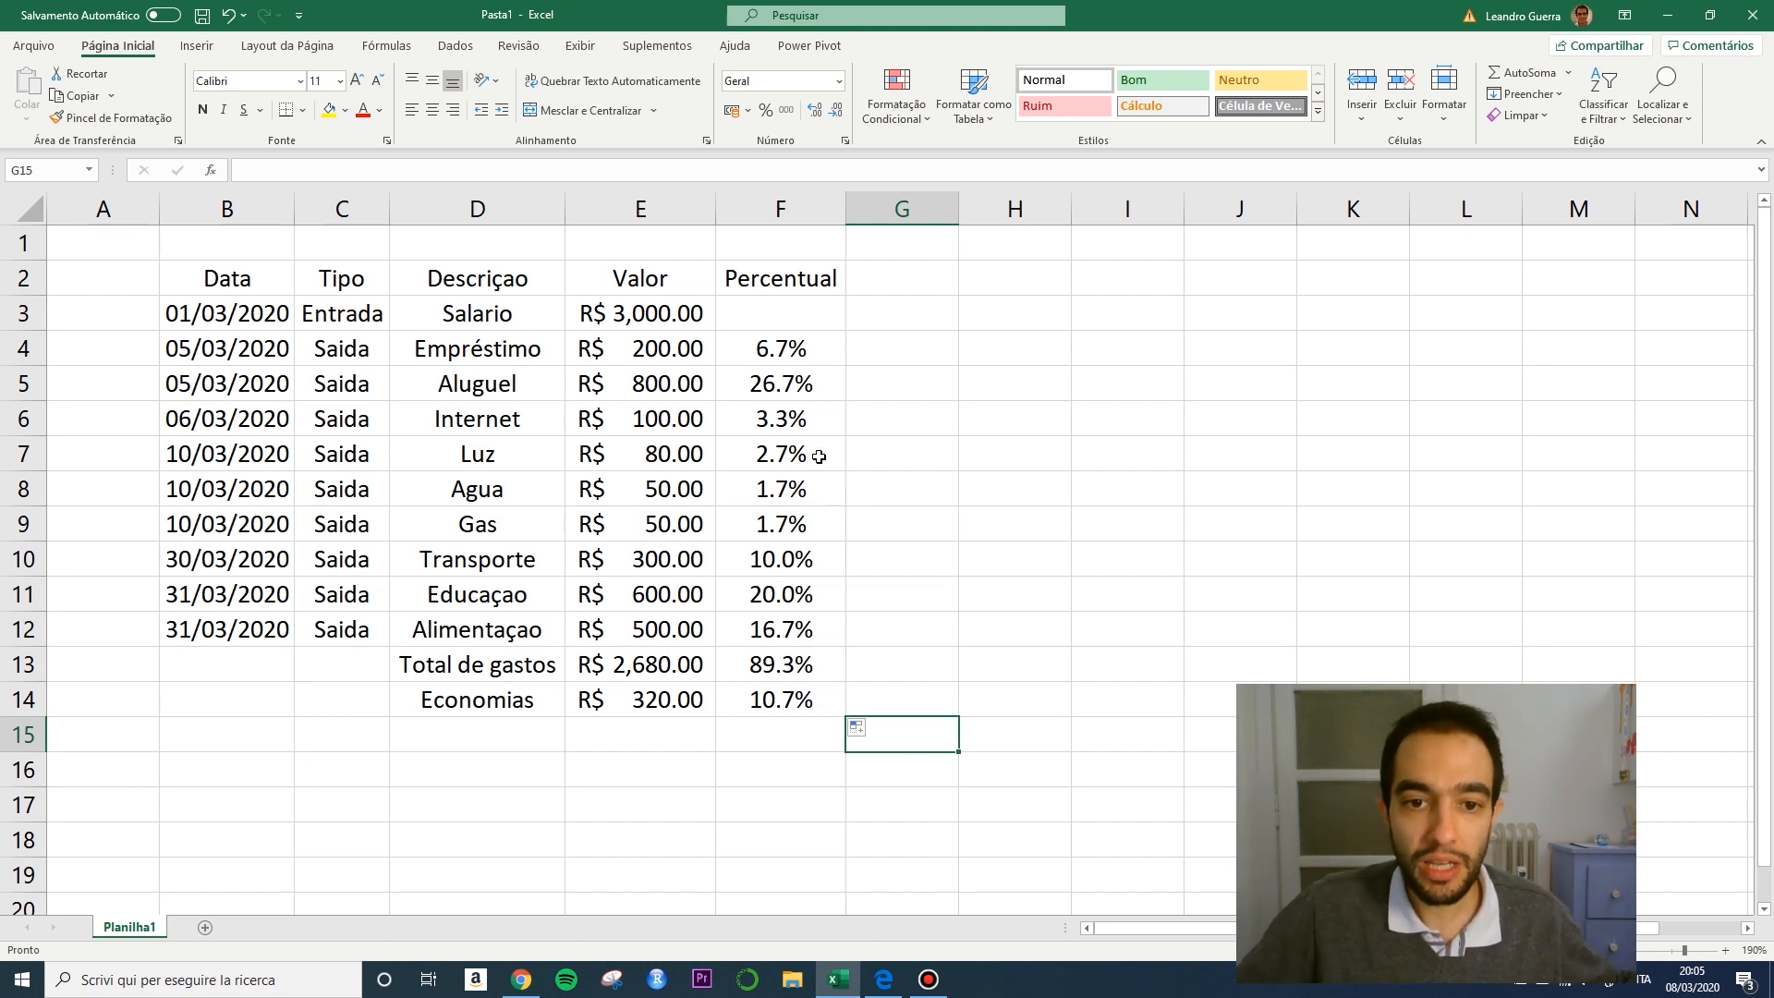
Enter 0 as the Salario percentage in F3 and format it as a percentage with one decimal place.
click(765, 319)
text(0)
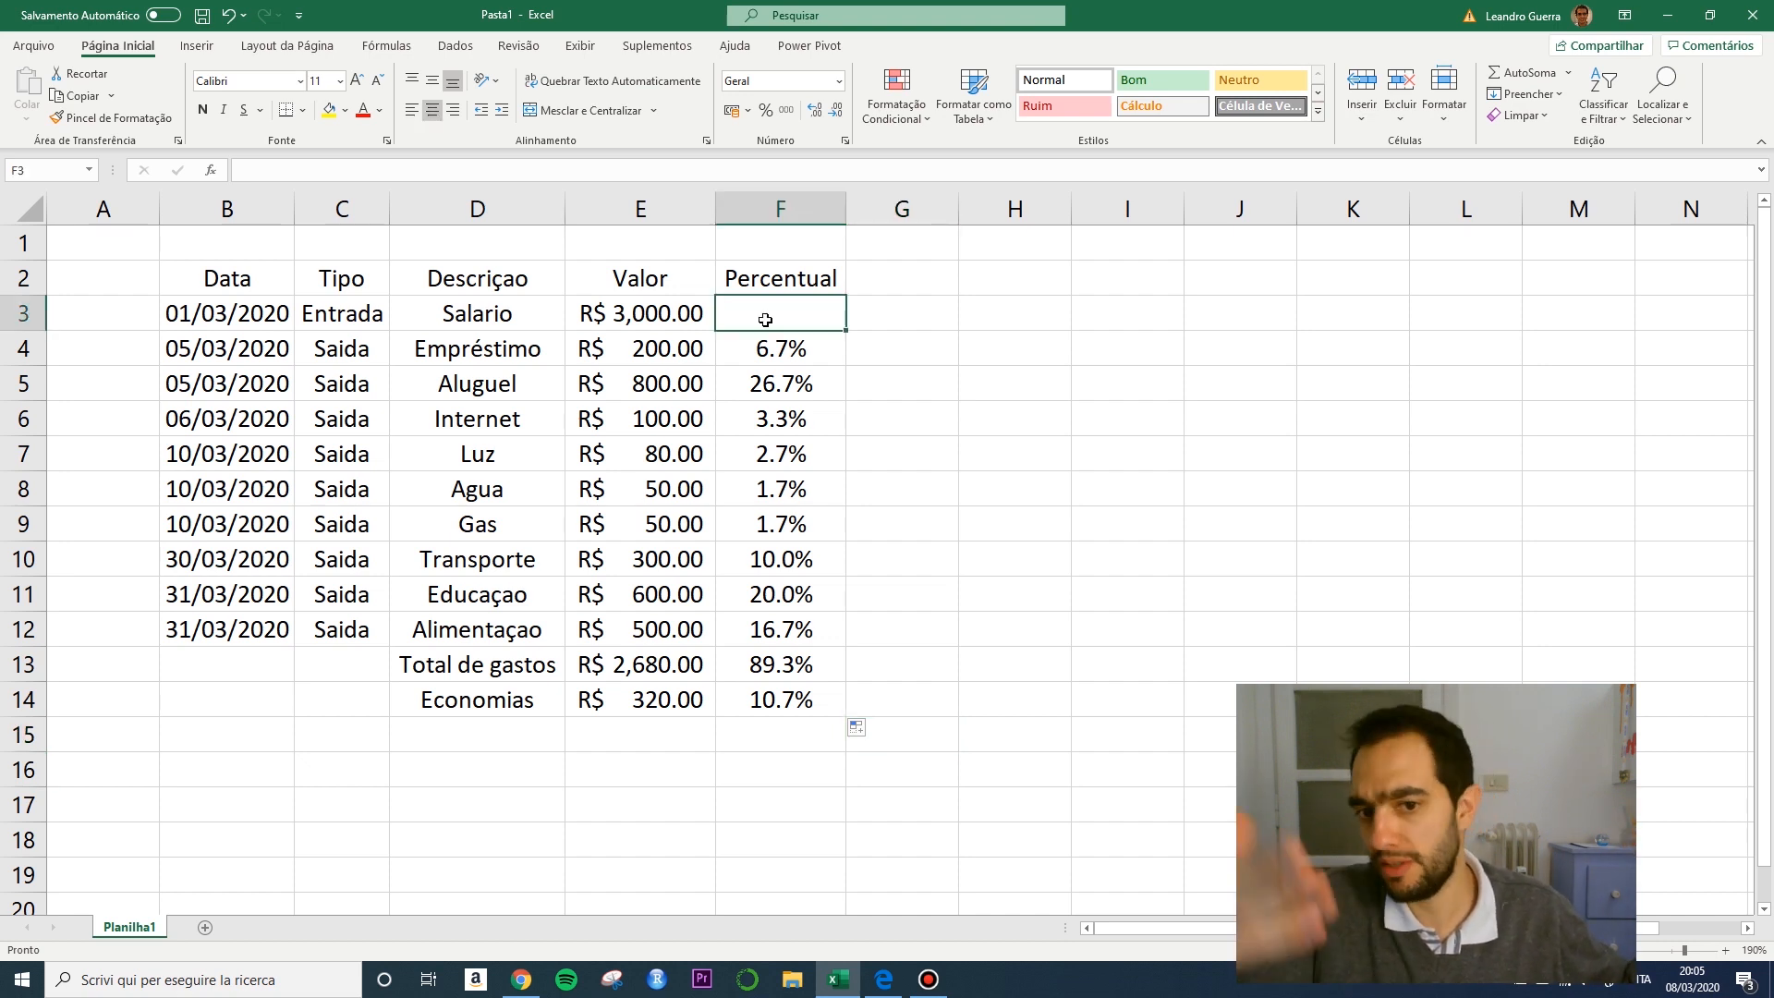
key(Return)
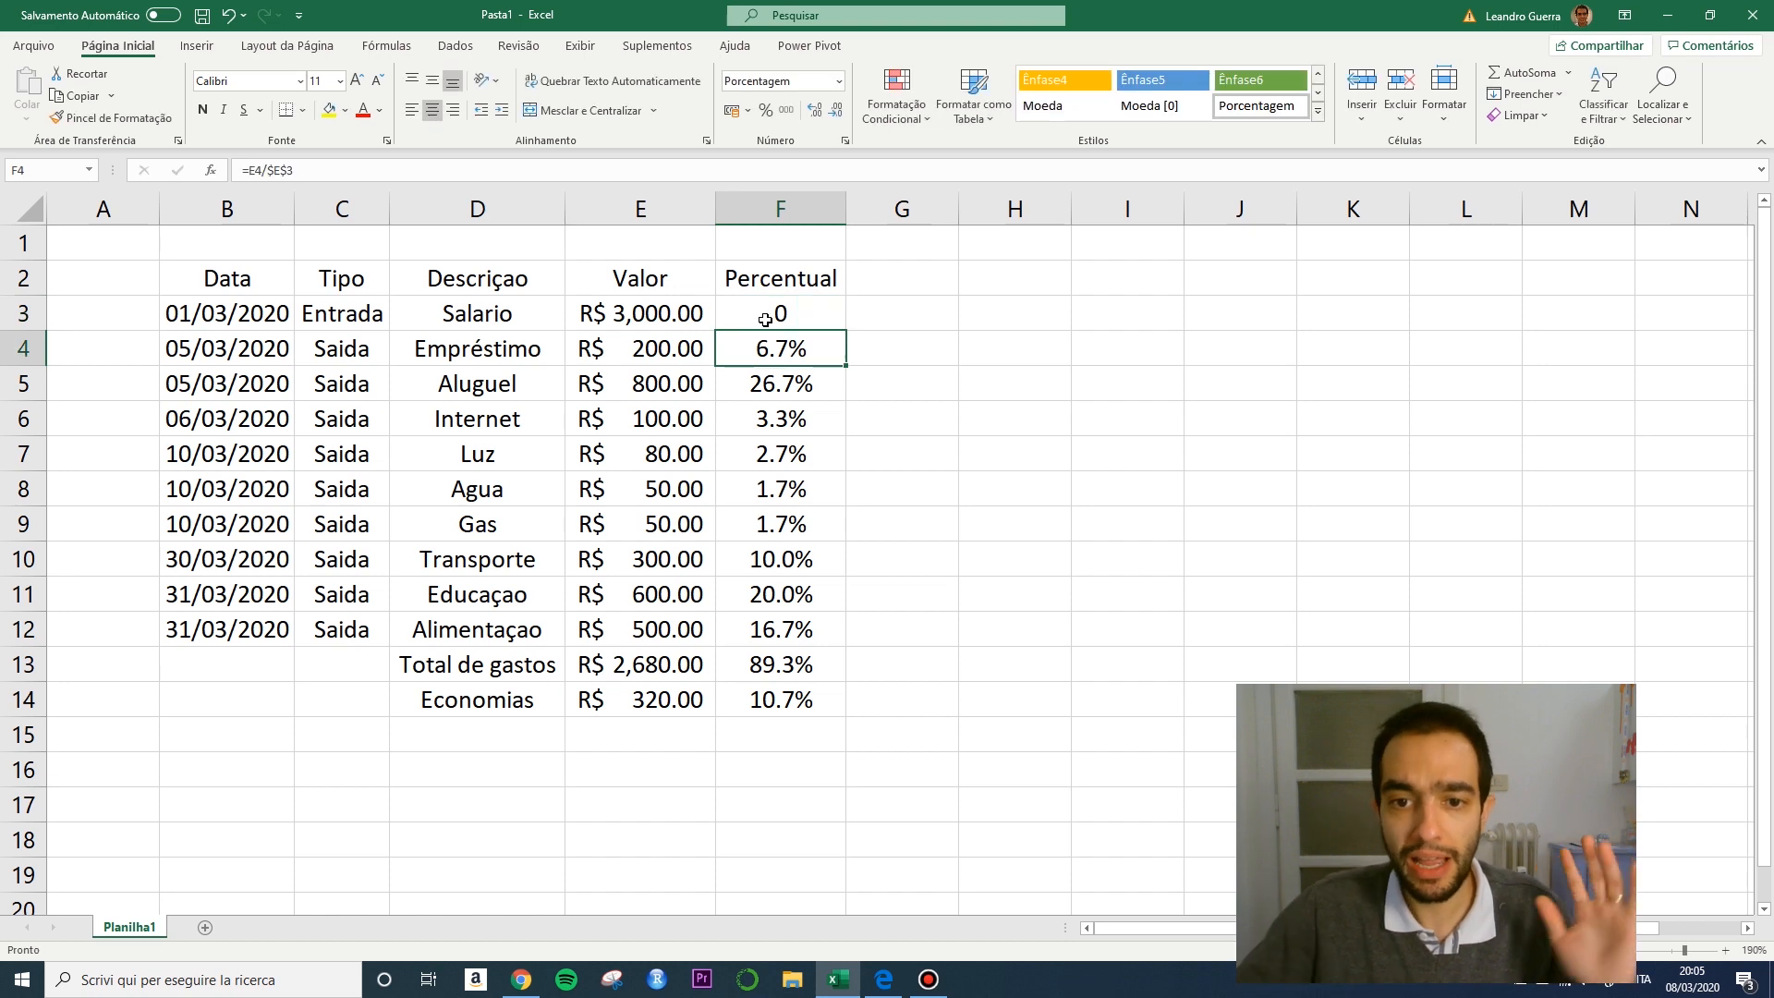
click(765, 319)
click(769, 111)
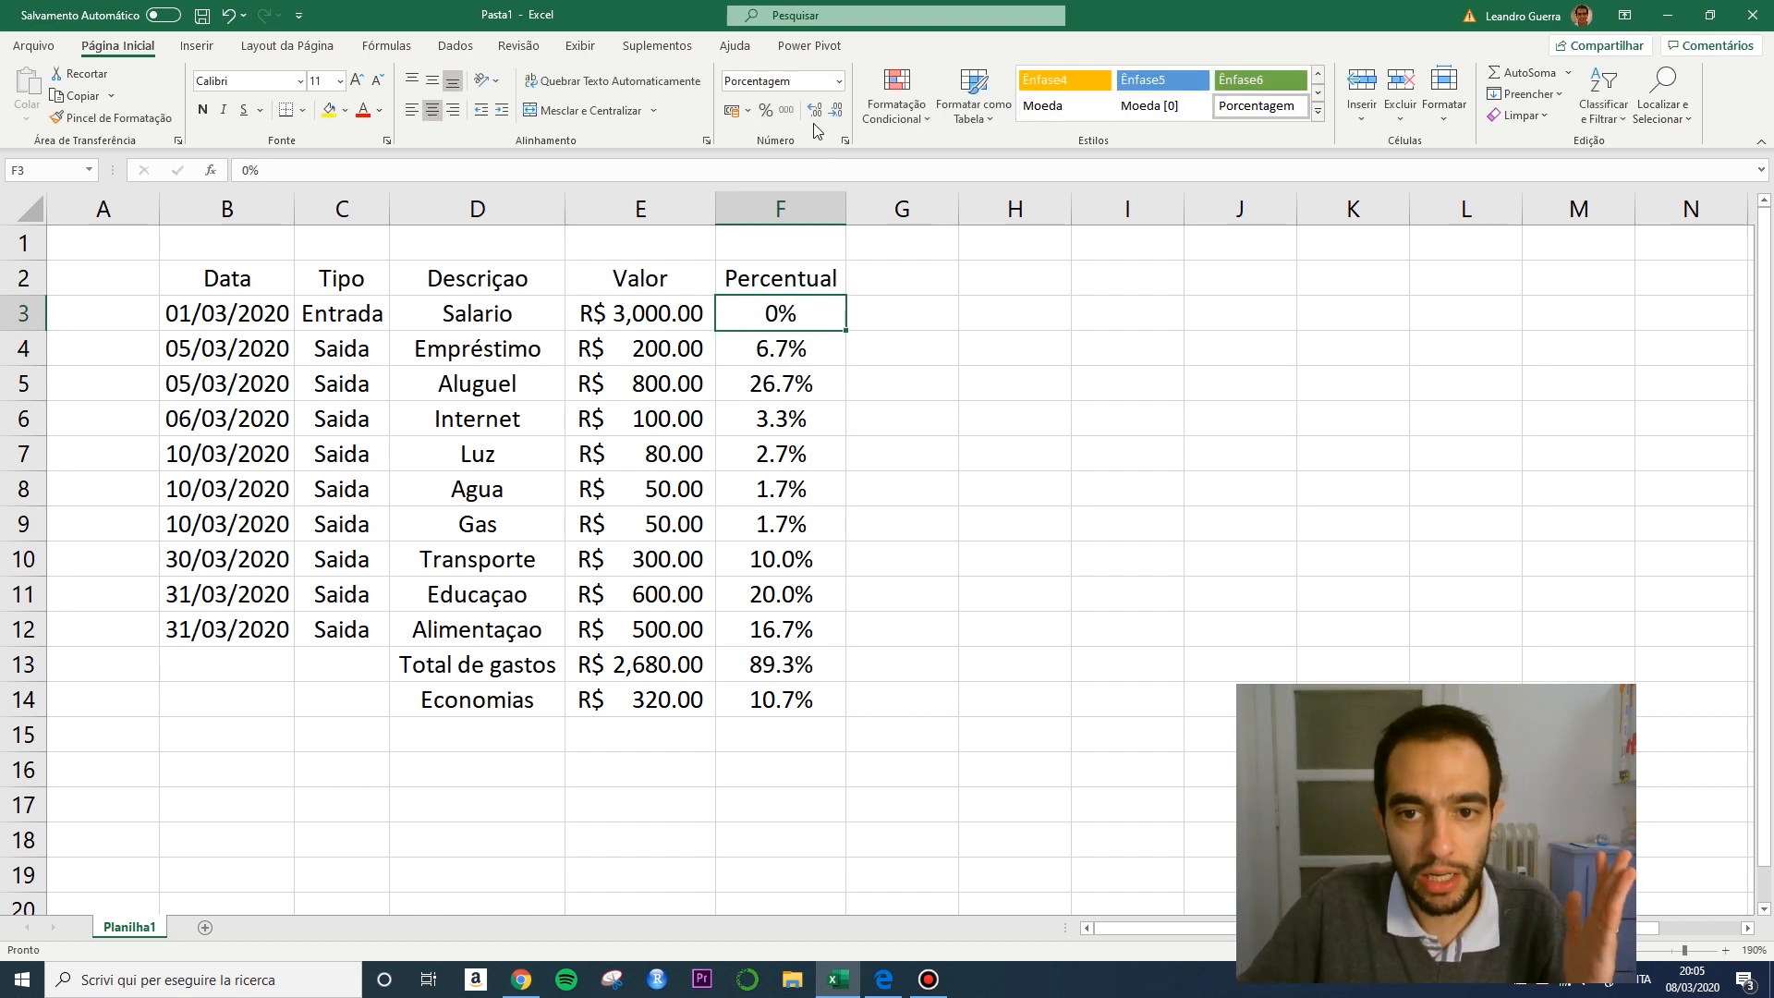
click(815, 110)
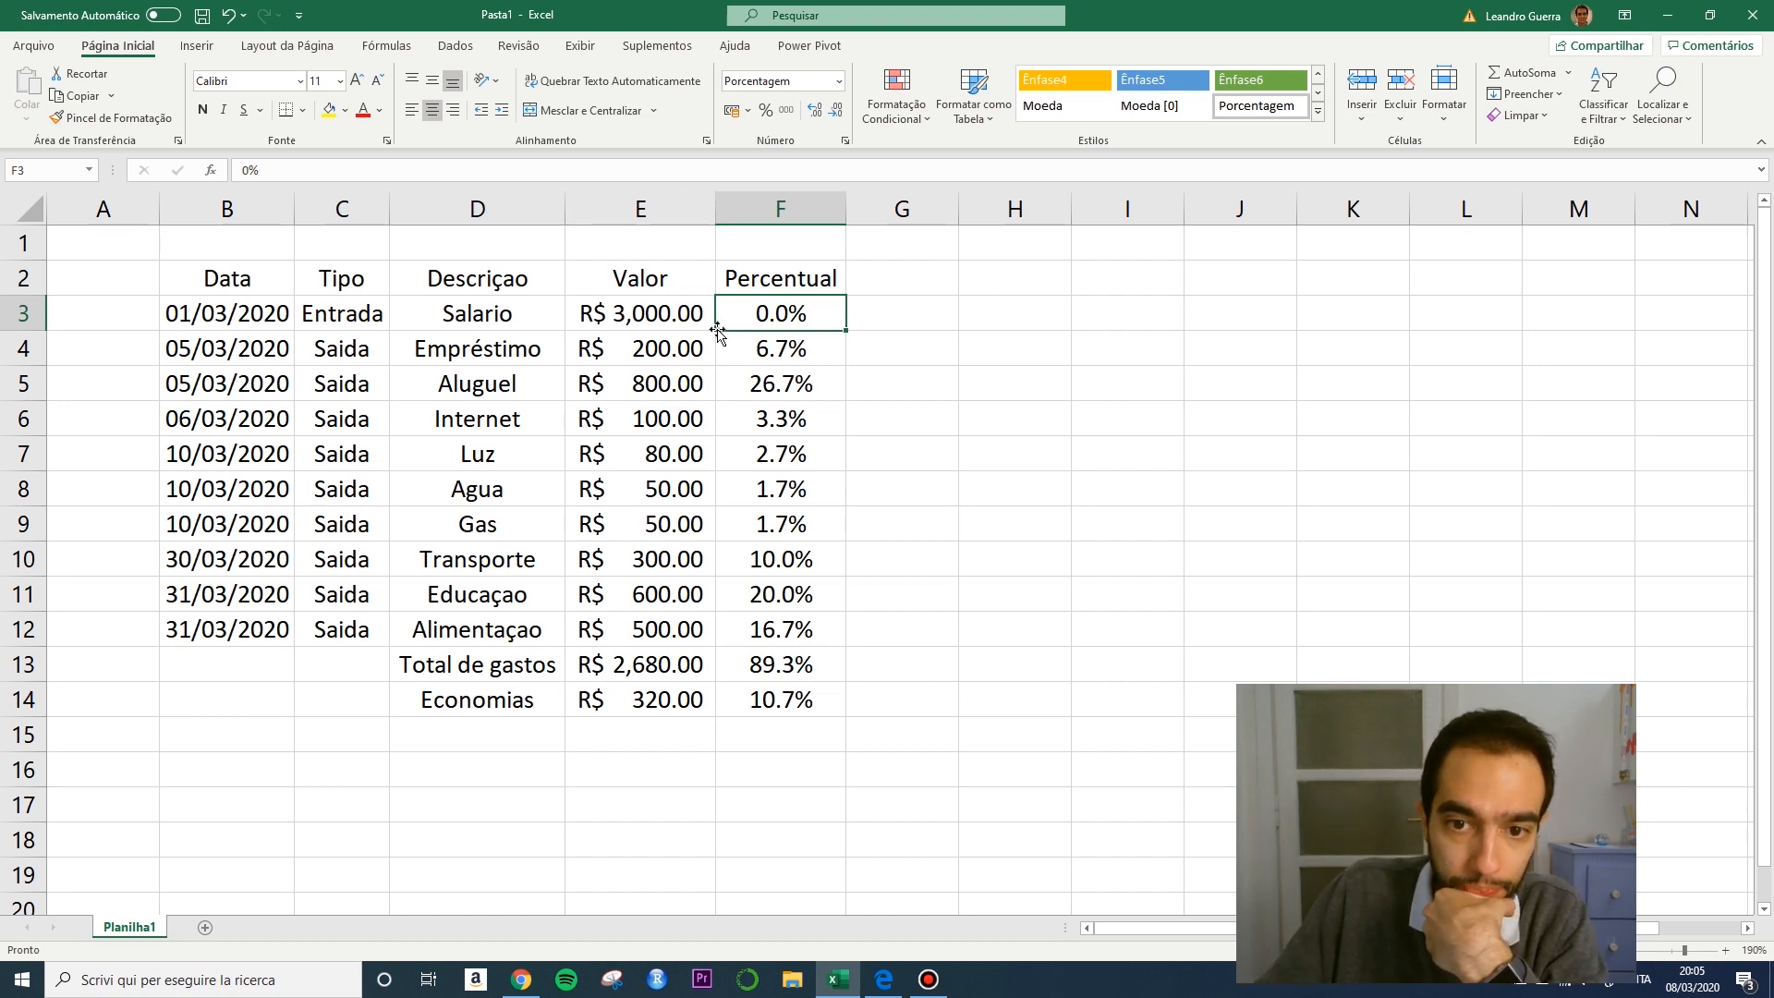
Review the Percentual values for the household bills in F5:F9 and for the last rows down to Economias.
click(801, 392)
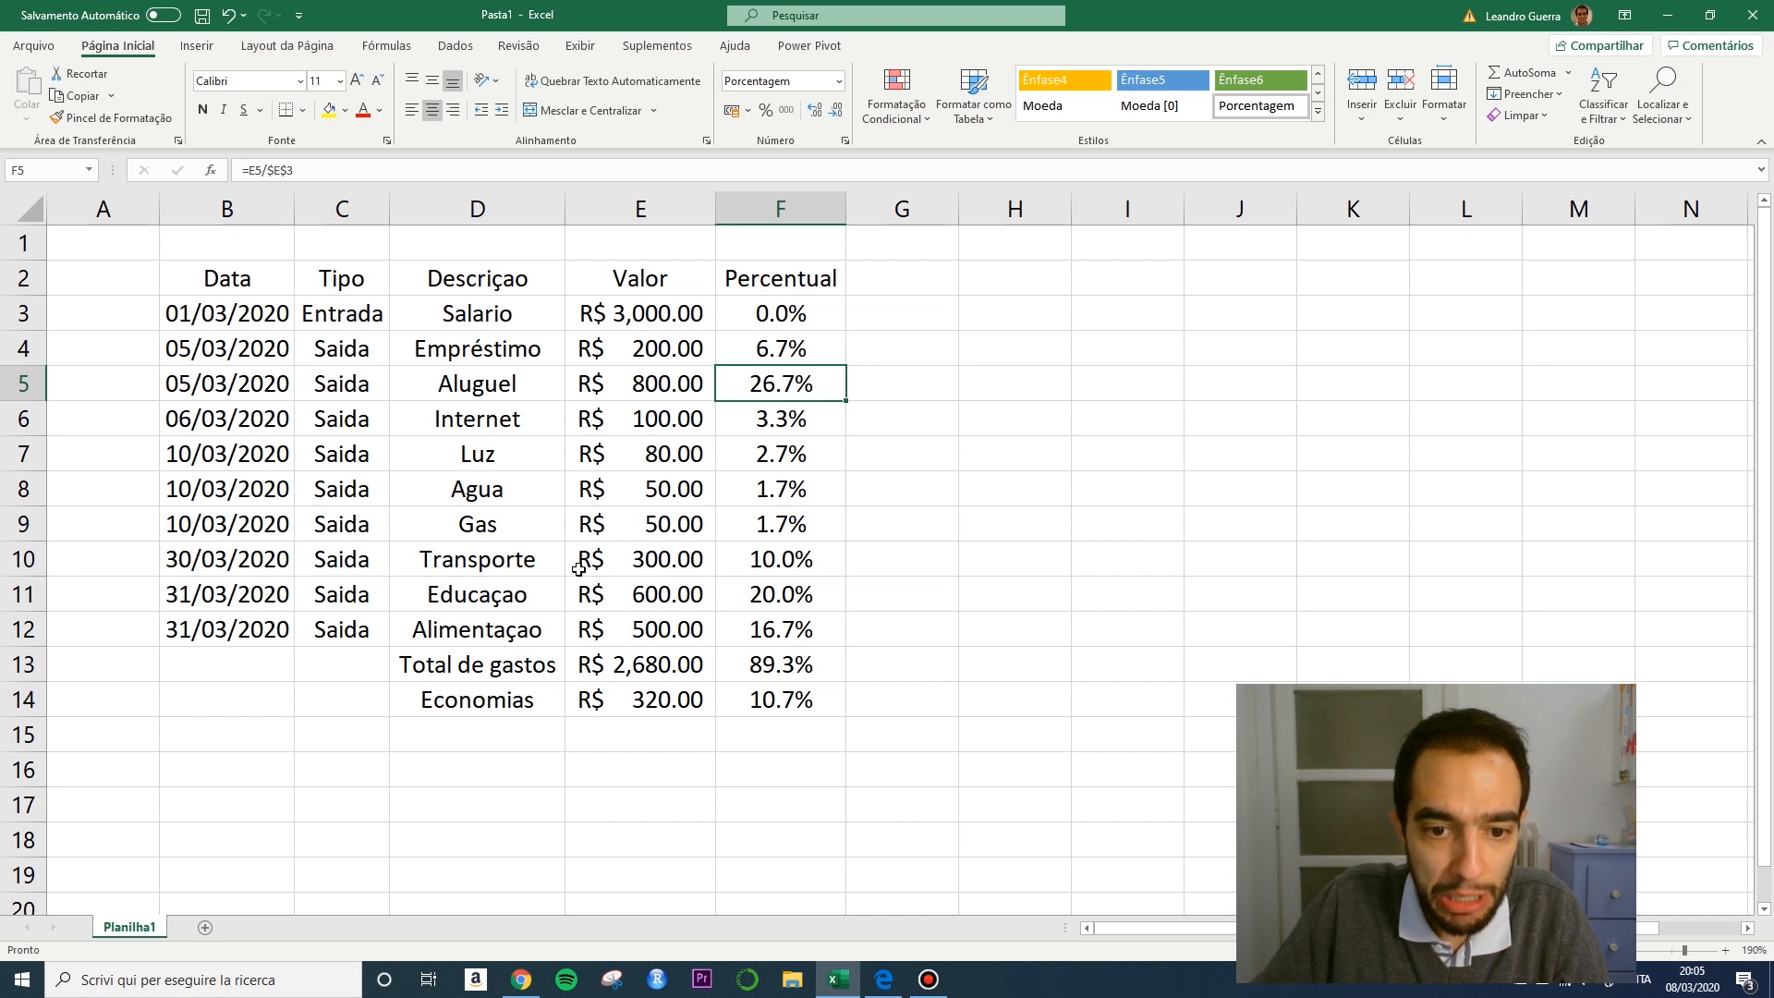
drag(793, 386, 784, 518)
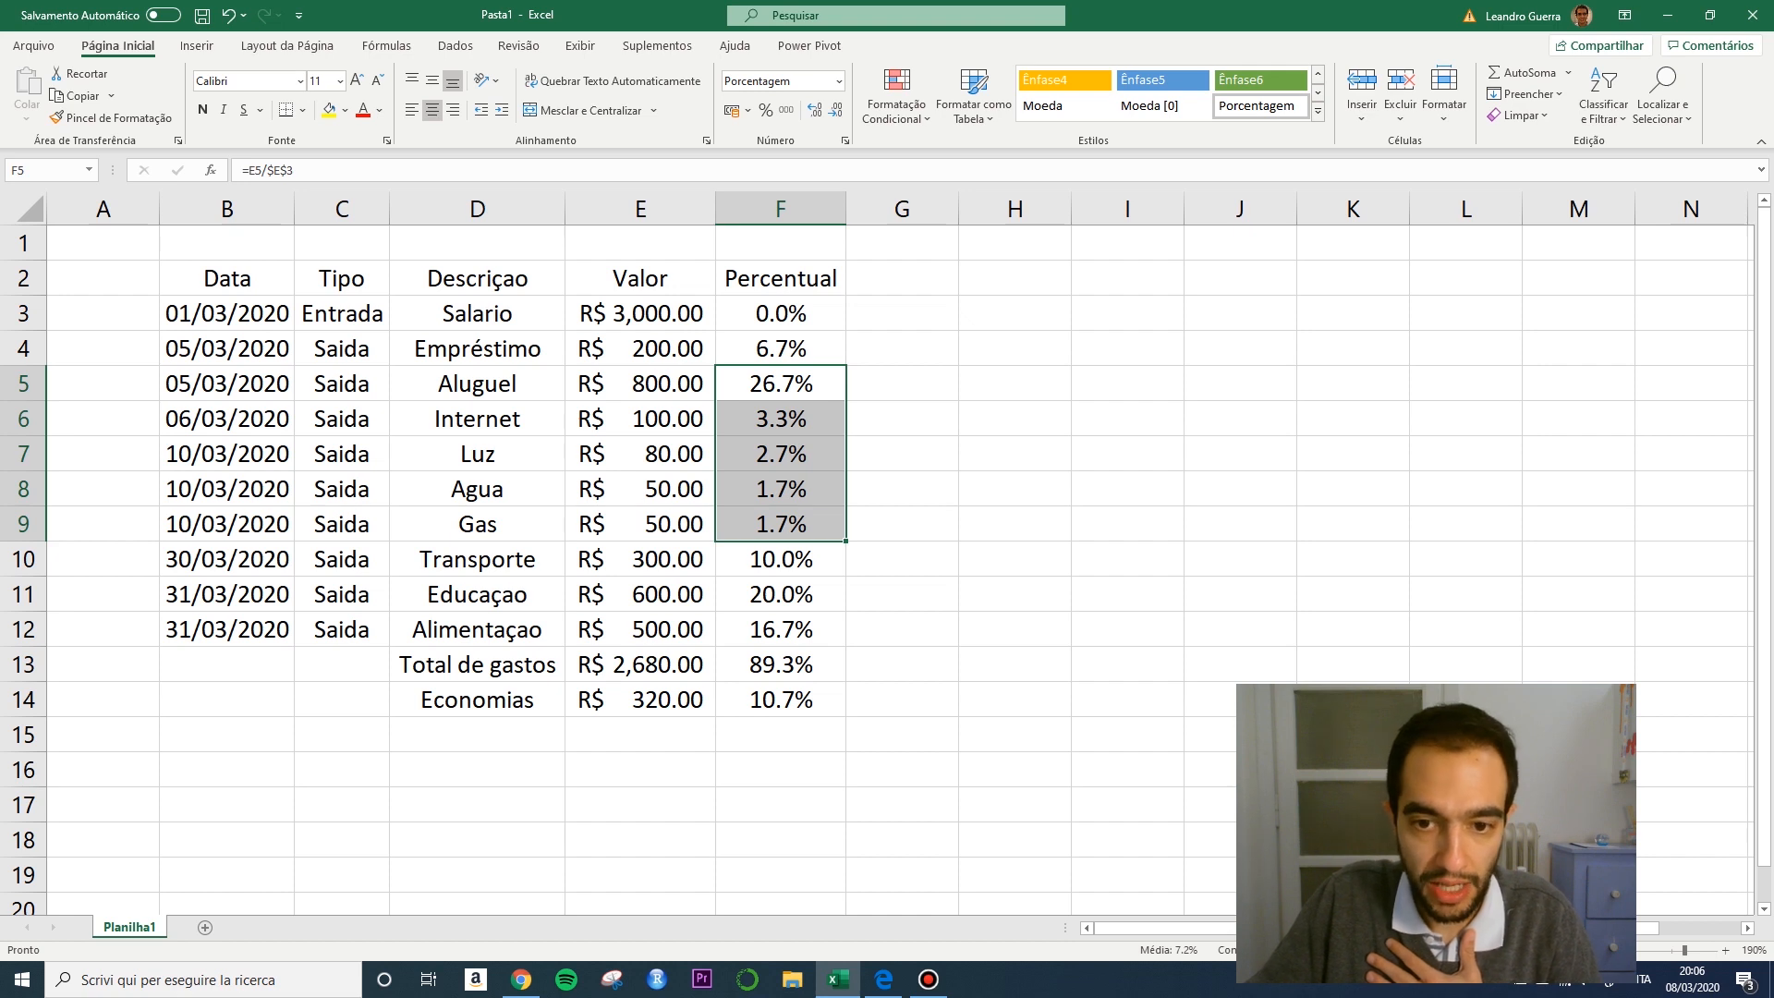
drag(784, 385, 788, 524)
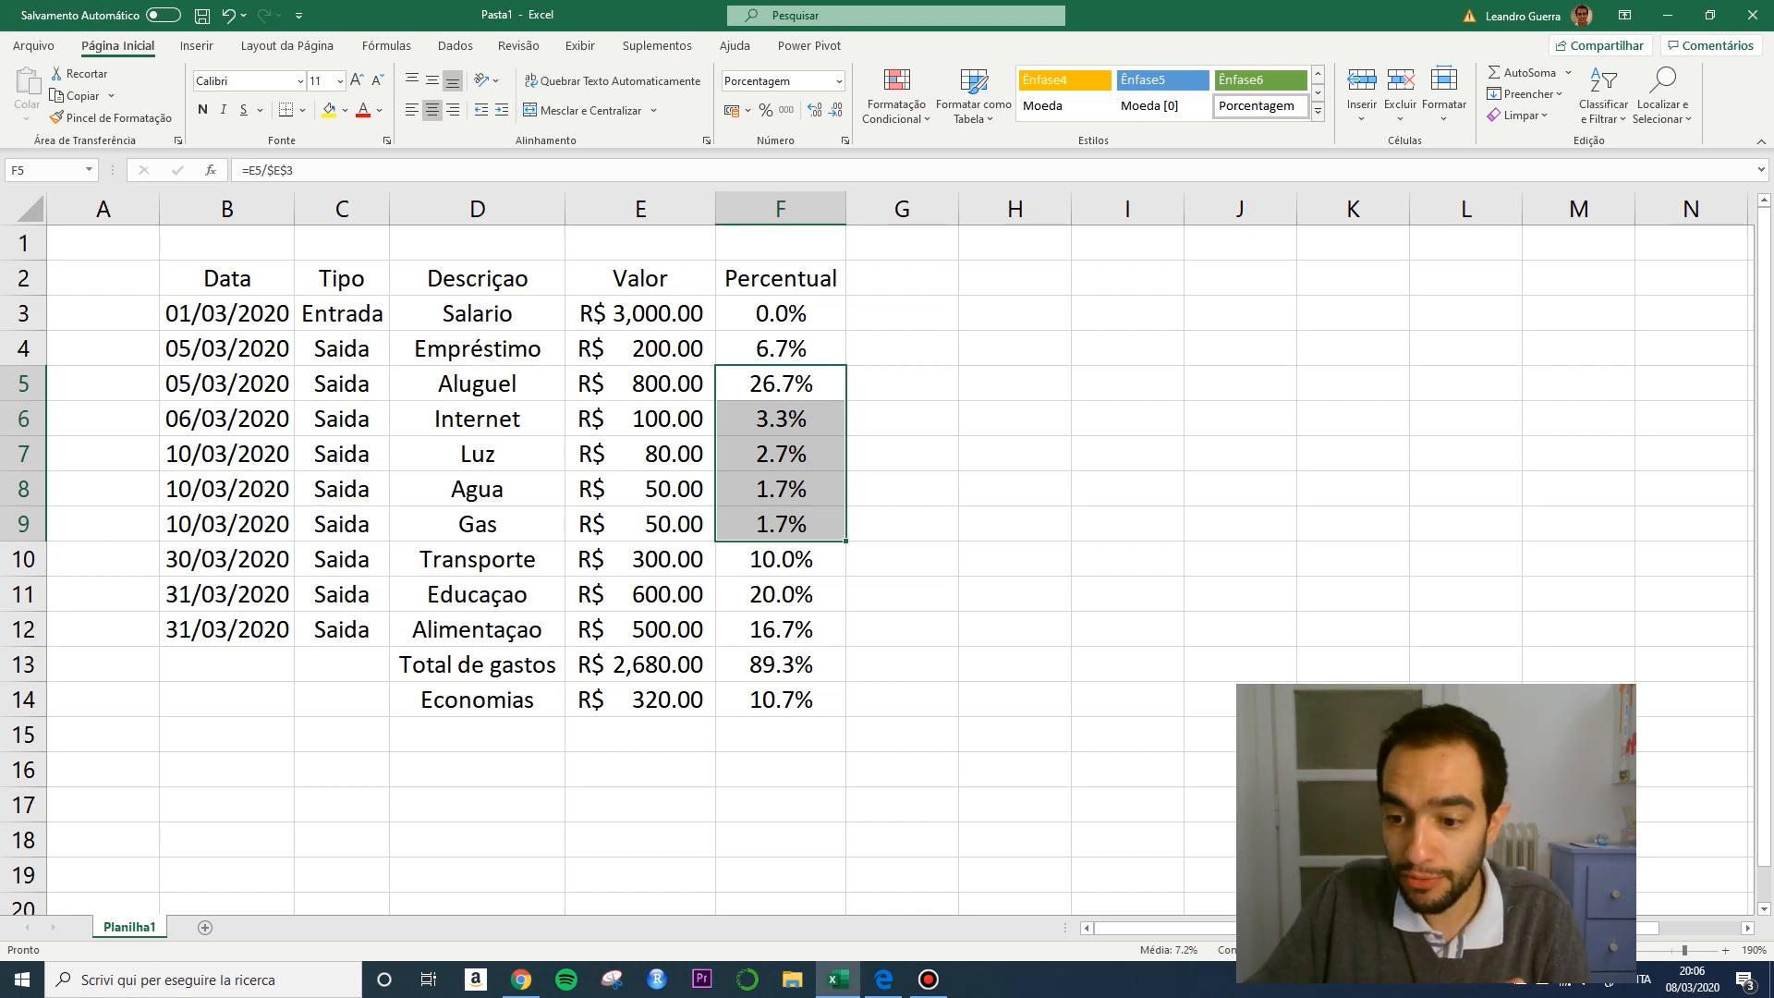
click(1056, 480)
drag(837, 392, 794, 532)
drag(767, 629, 811, 702)
click(1040, 676)
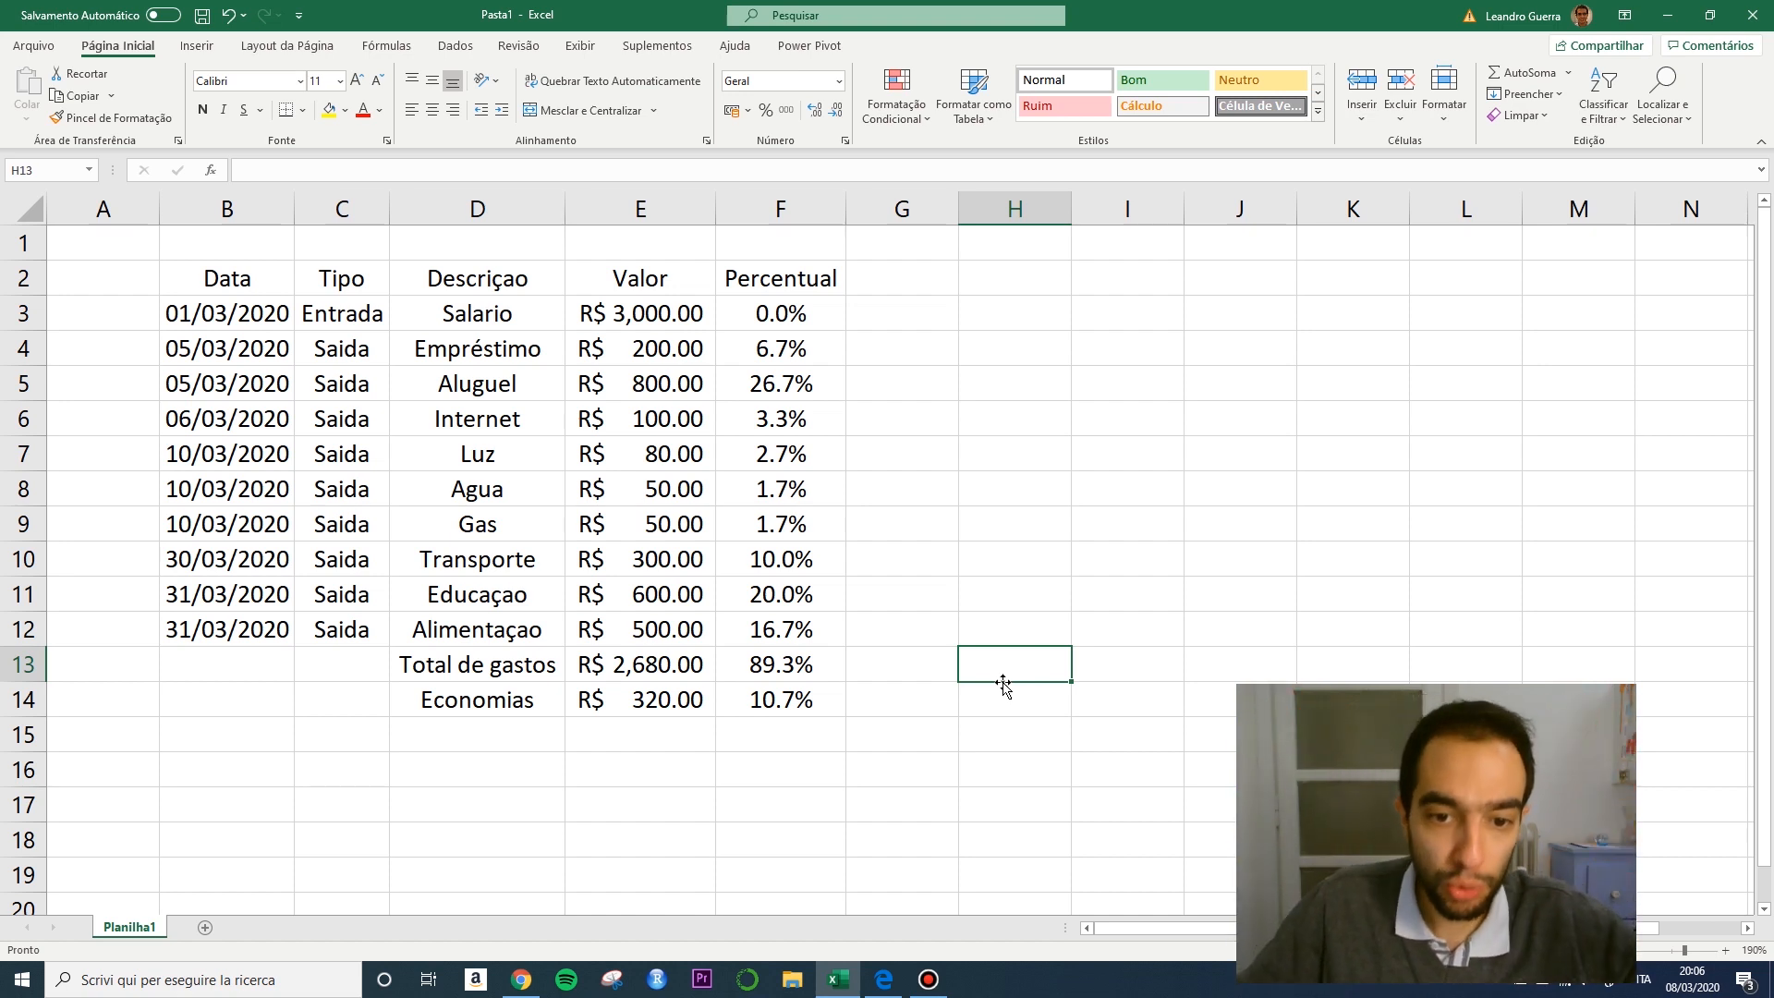
click(830, 408)
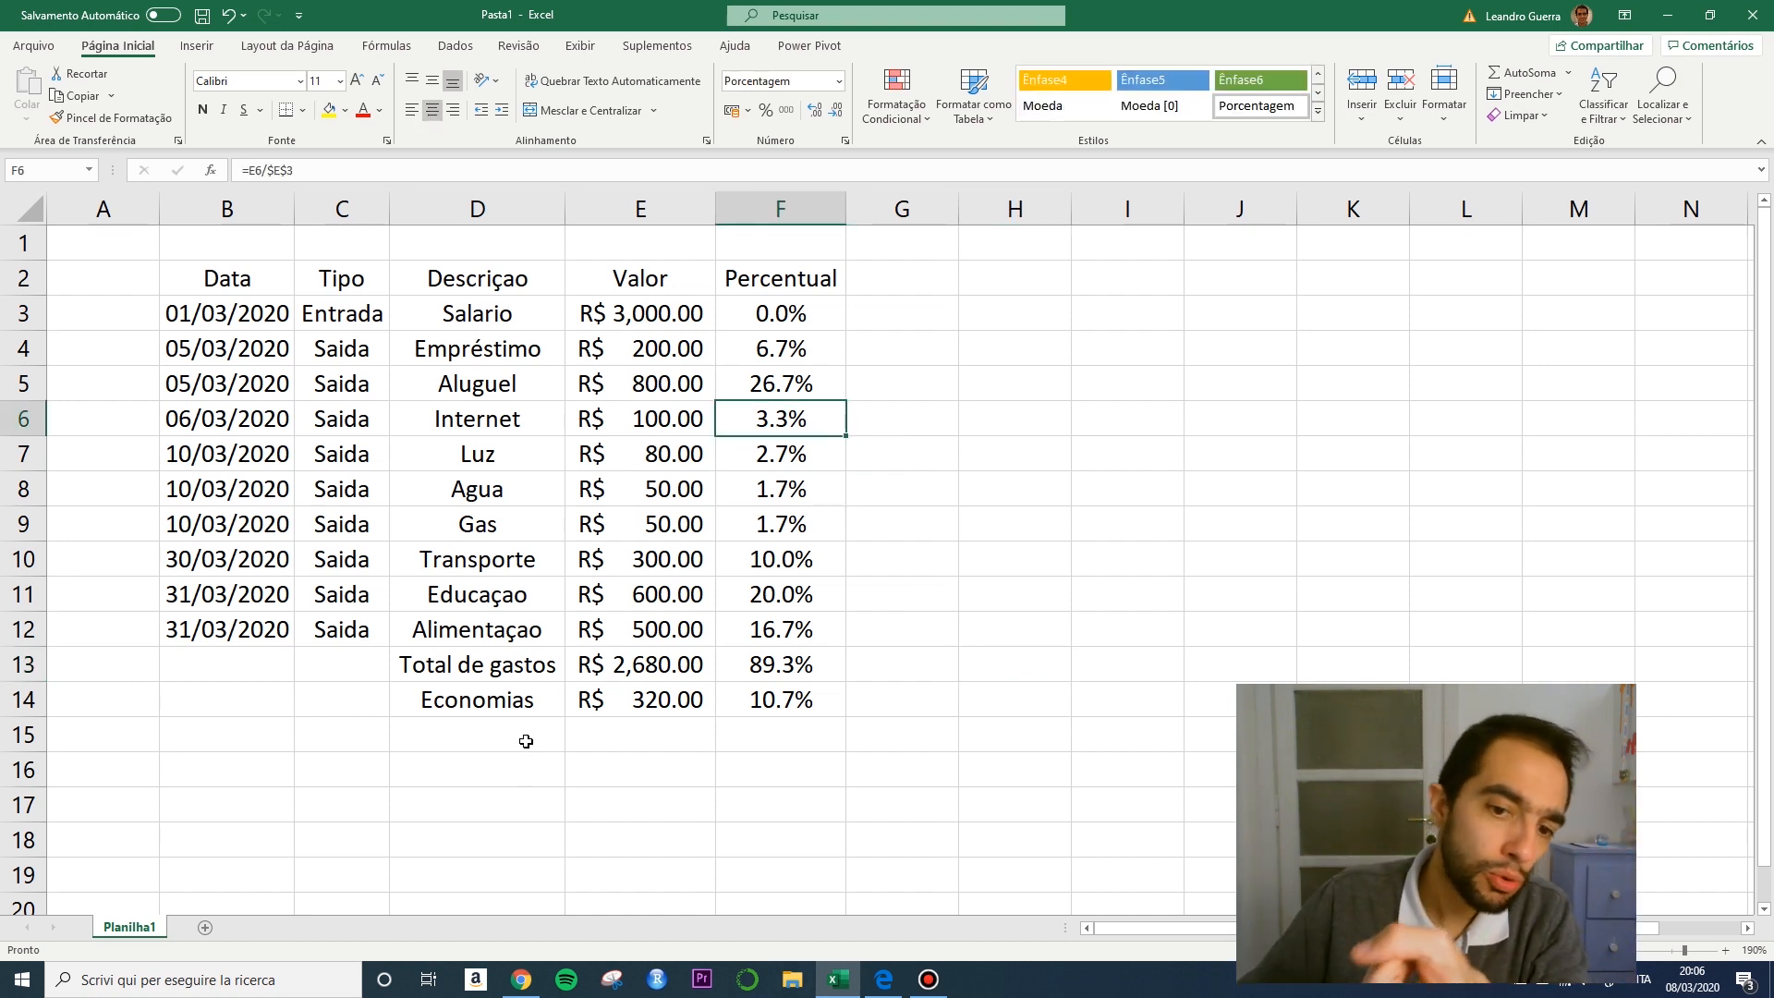
Review the Economias result in E14 and the whole table from Data to Percentual.
click(504, 705)
click(660, 711)
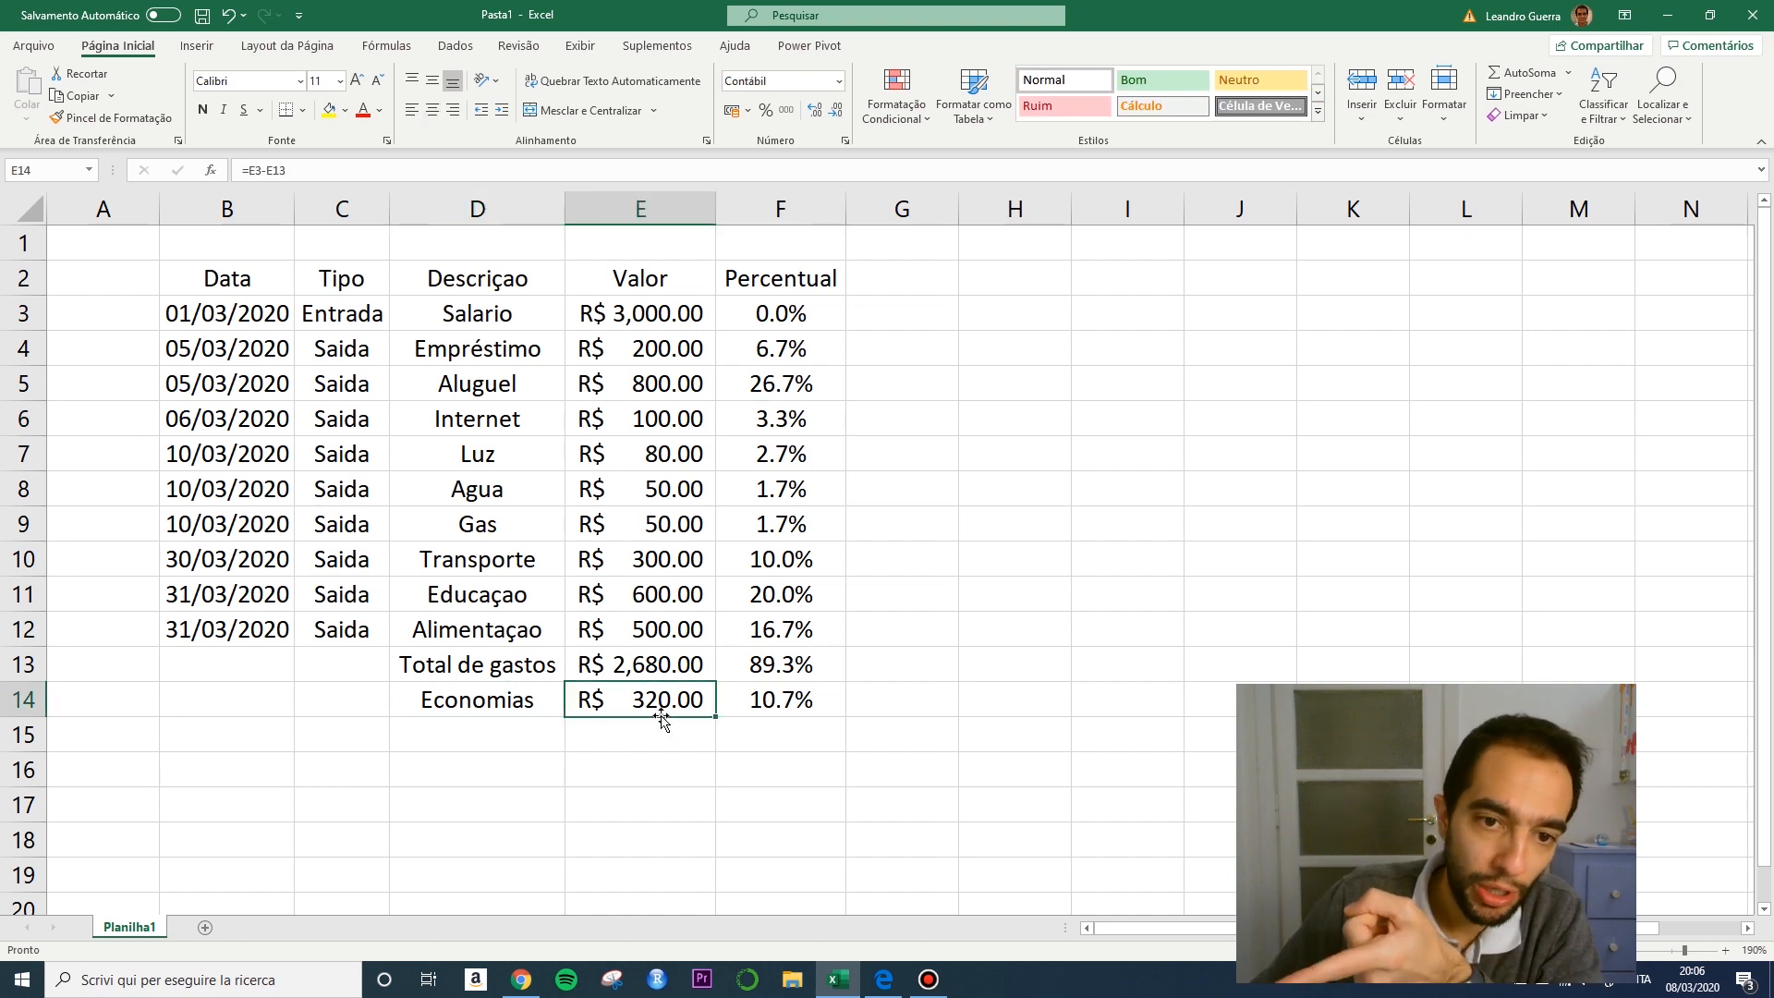
drag(233, 289, 767, 699)
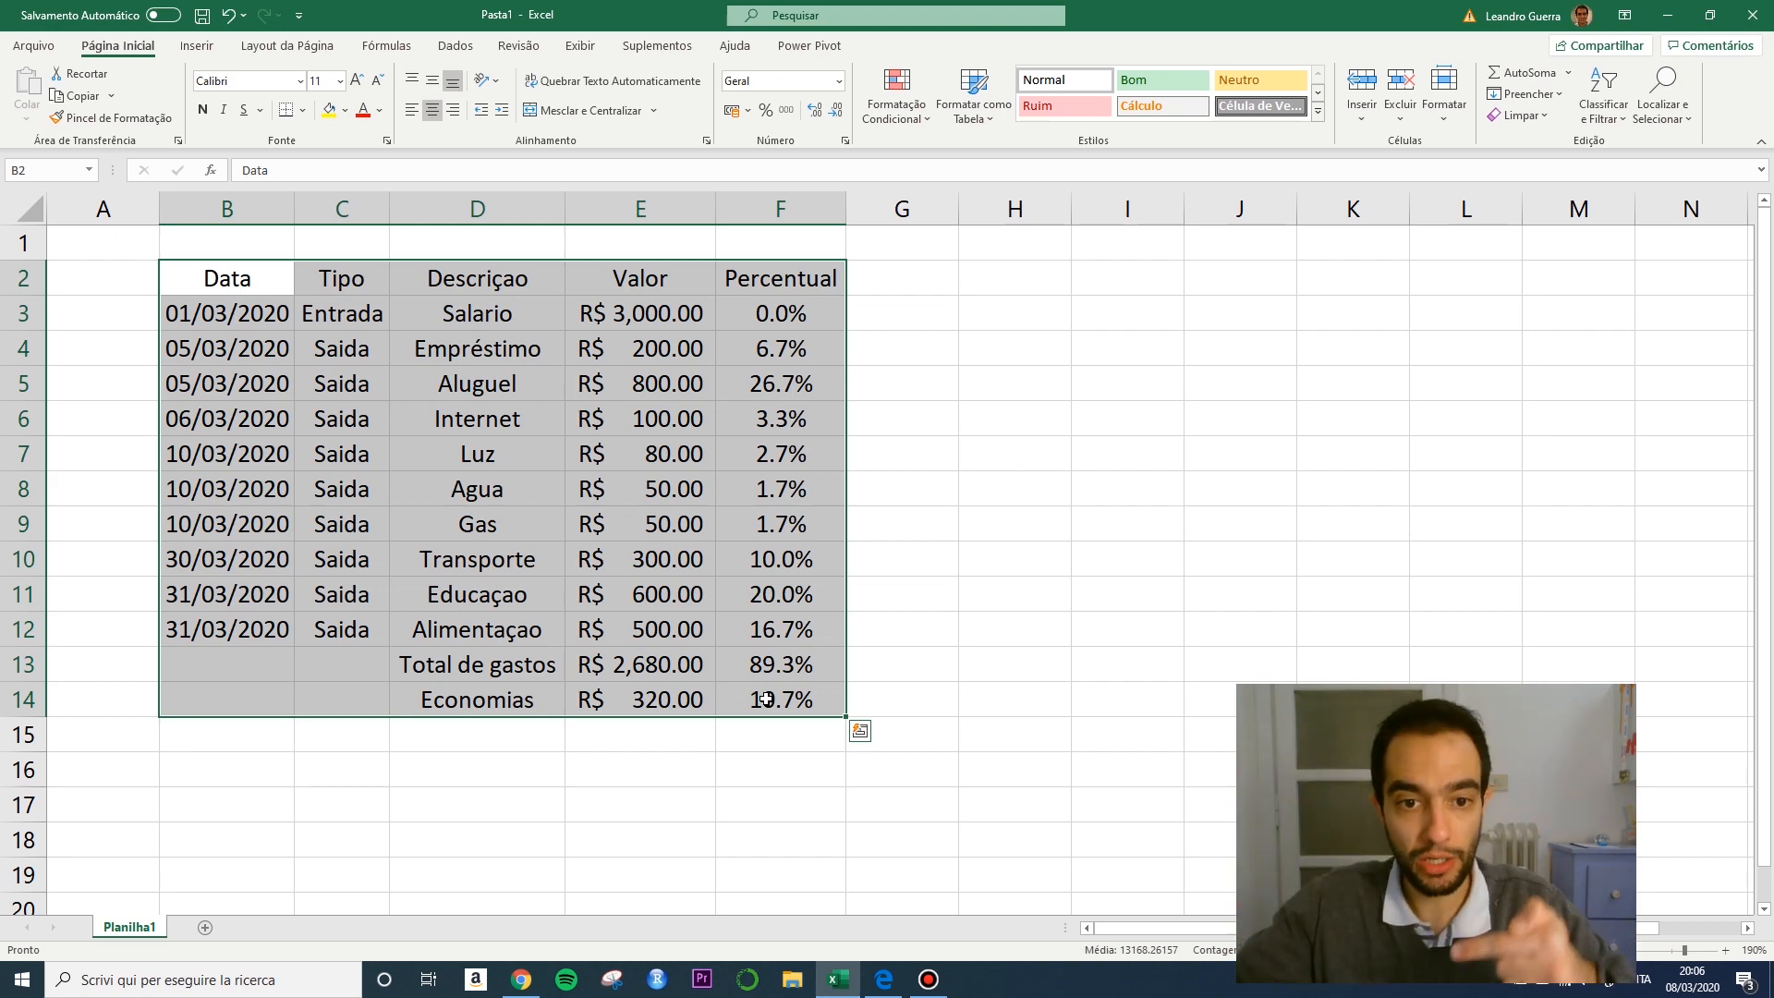
click(601, 753)
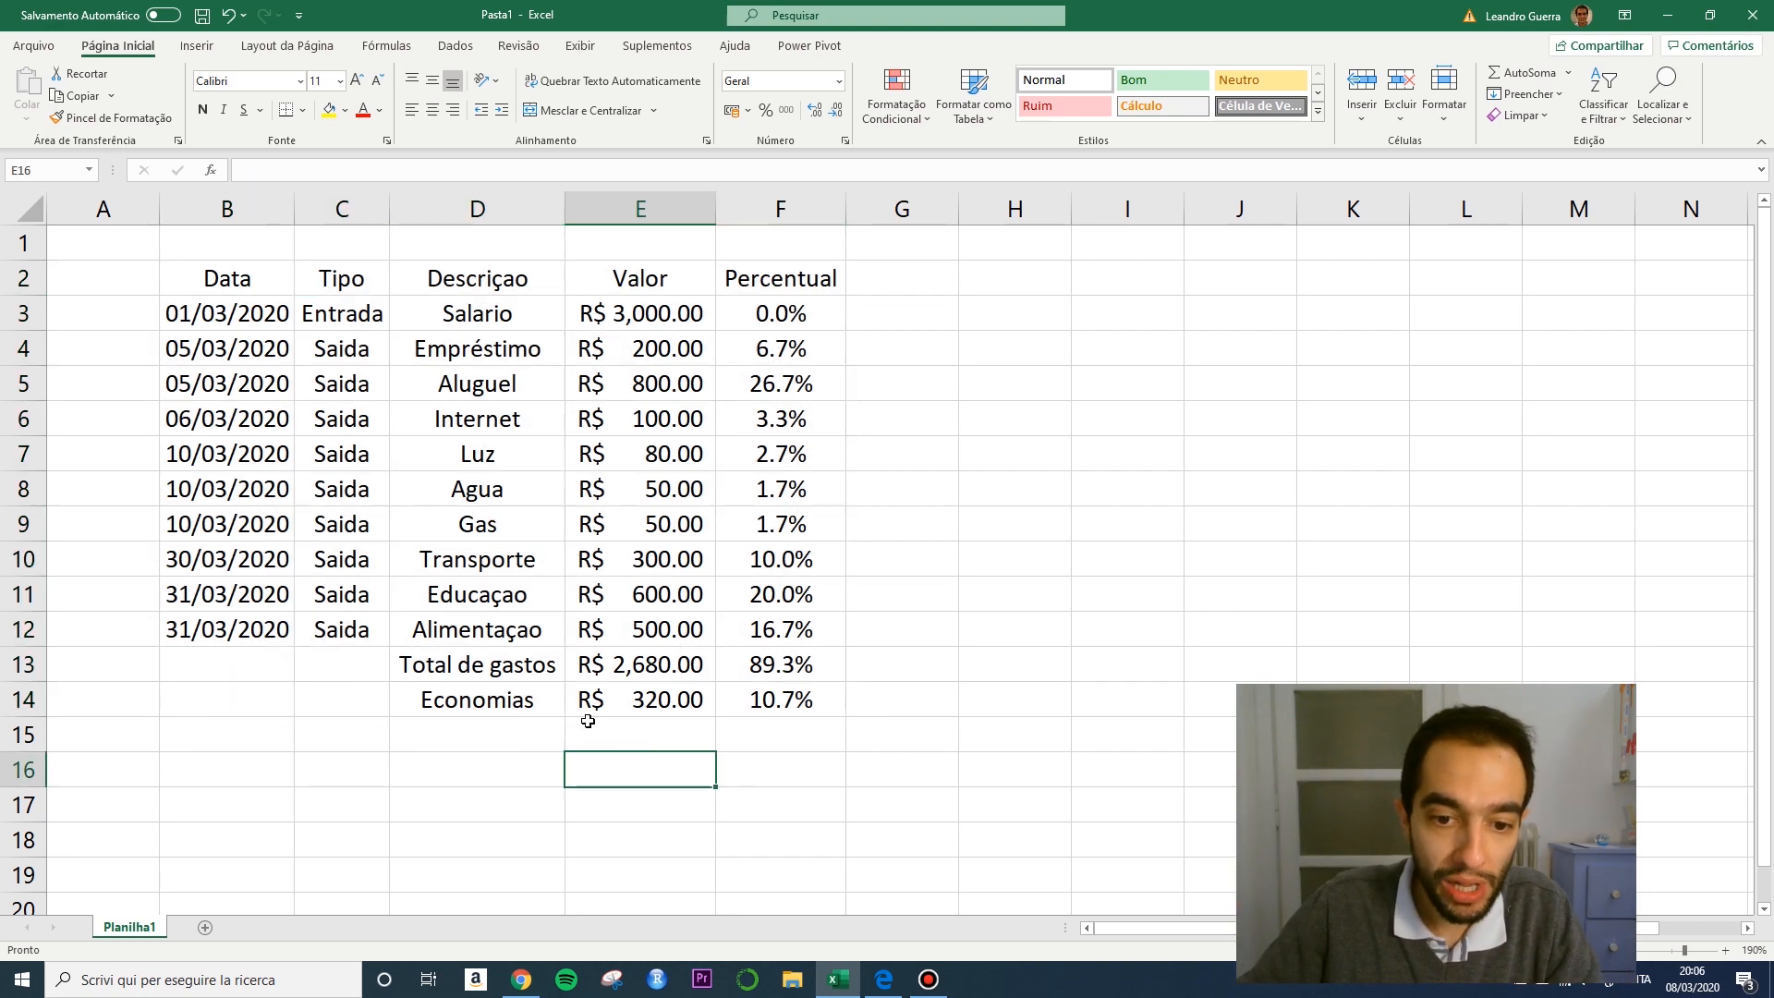
click(562, 710)
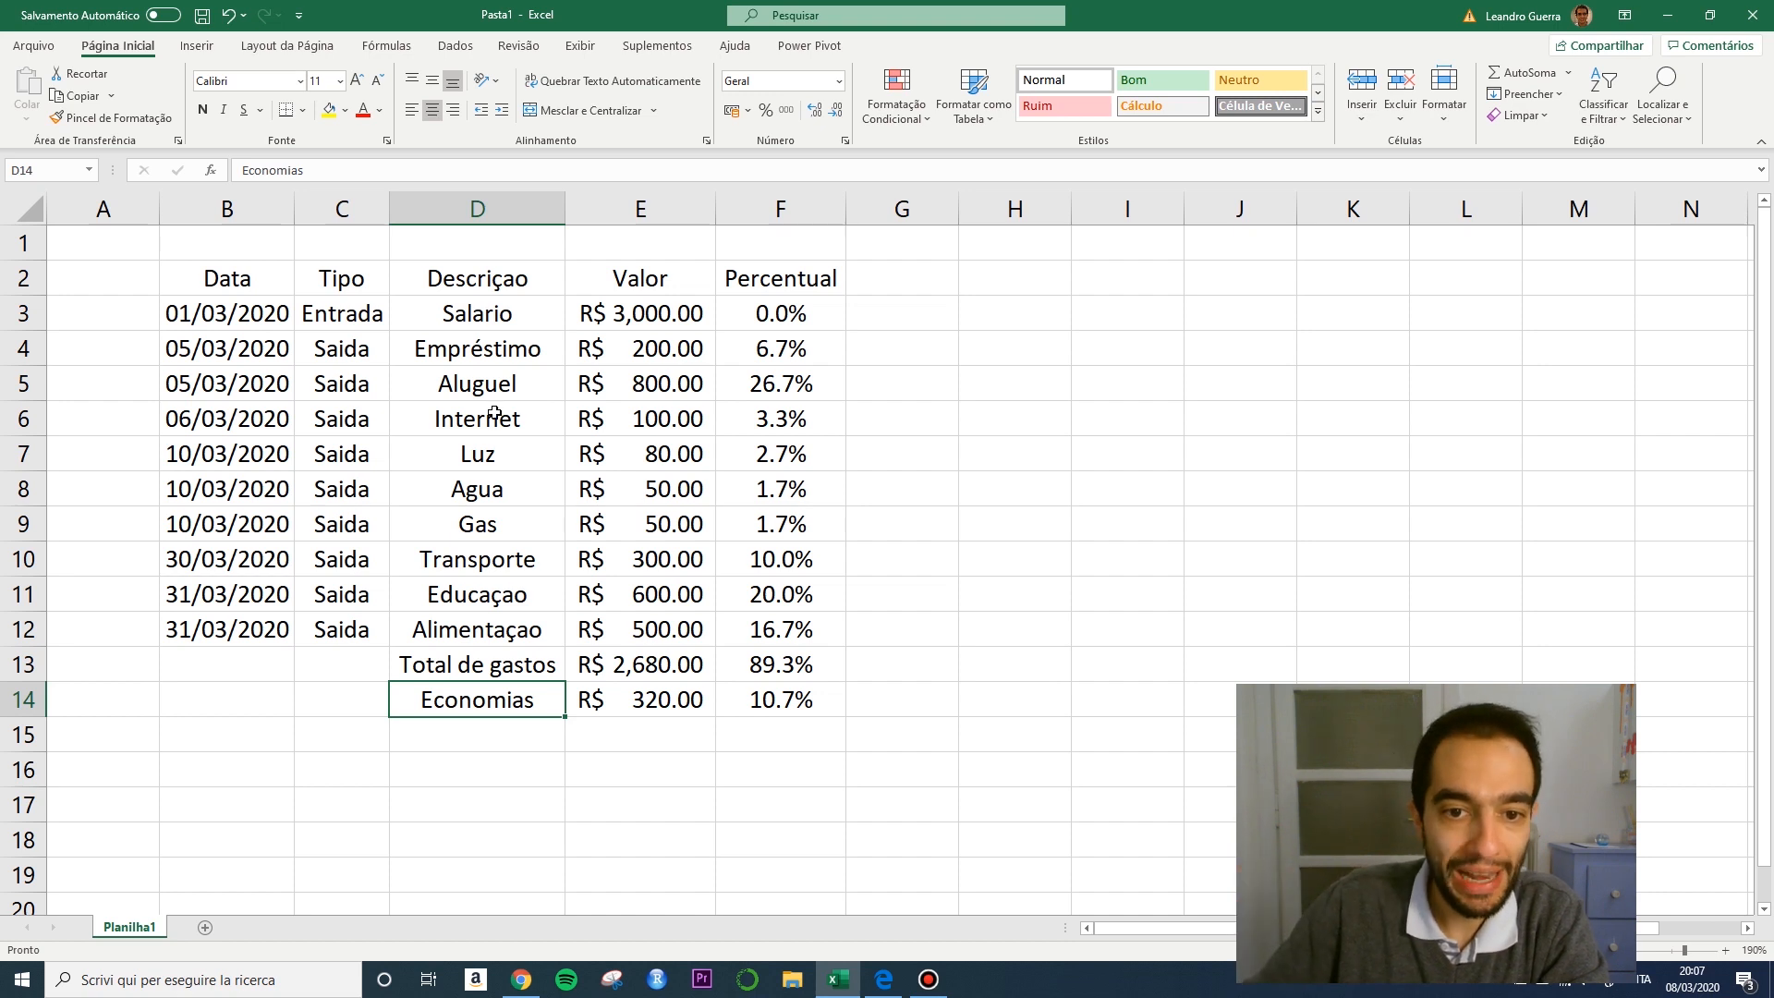
click(8, 348)
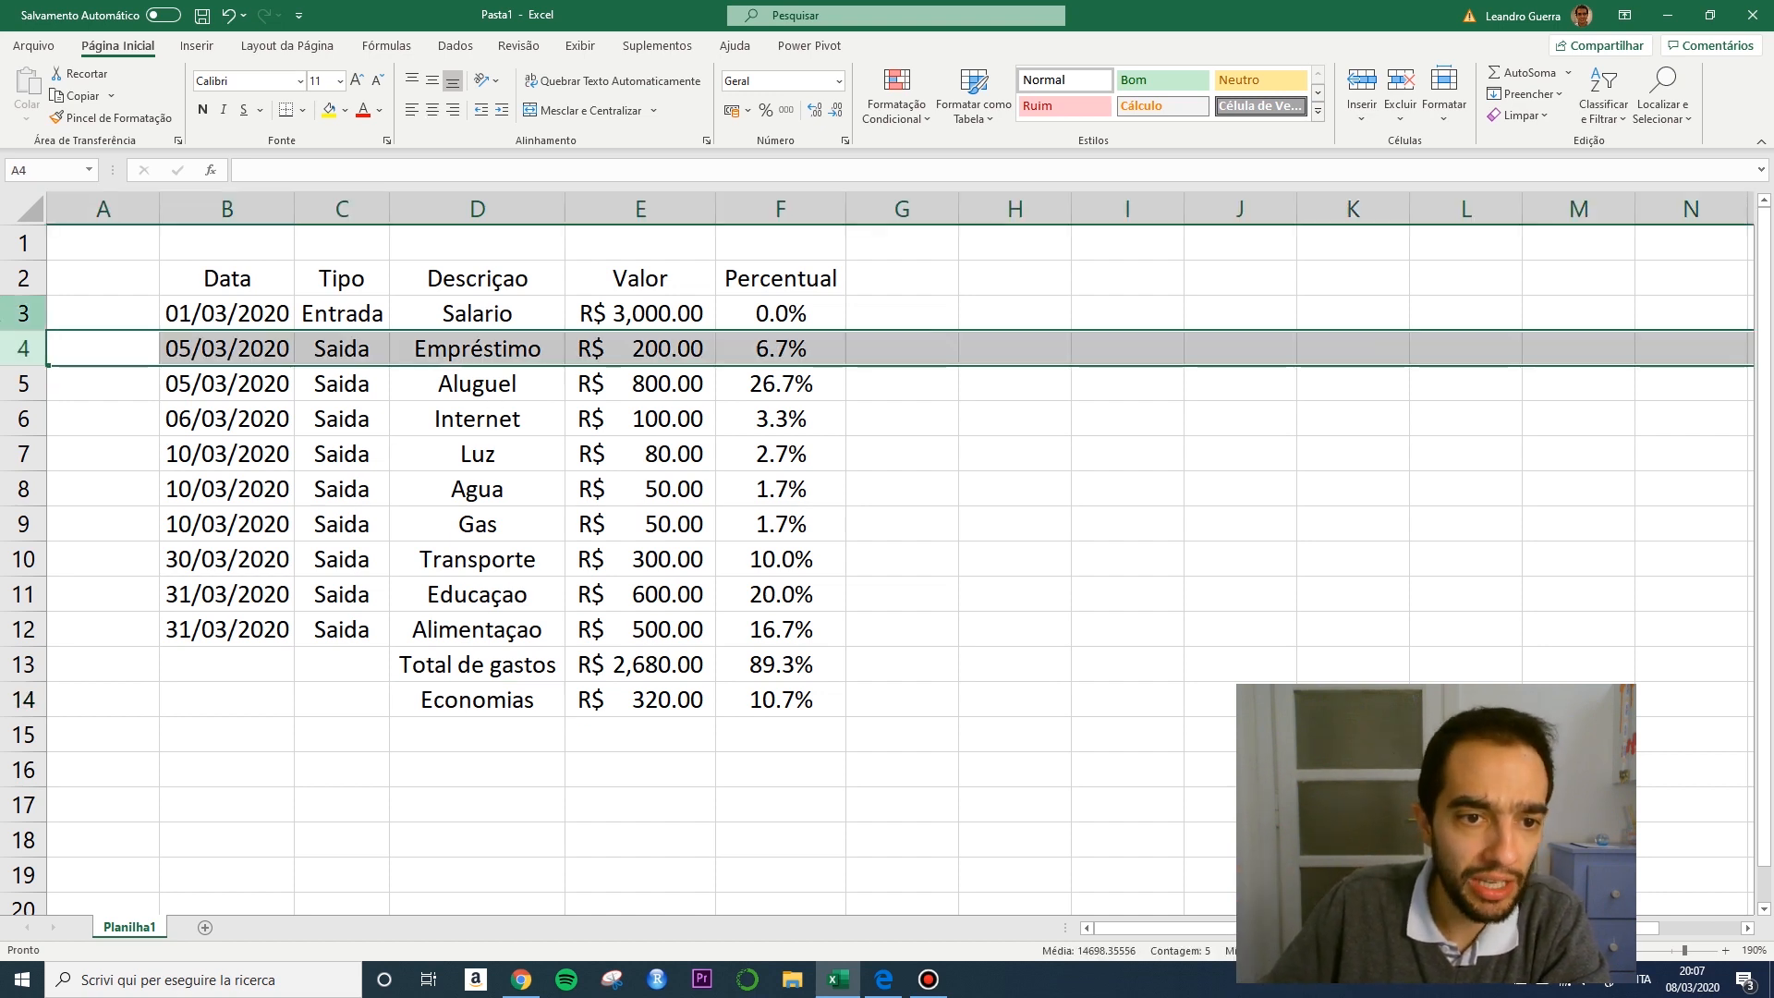
click(6, 317)
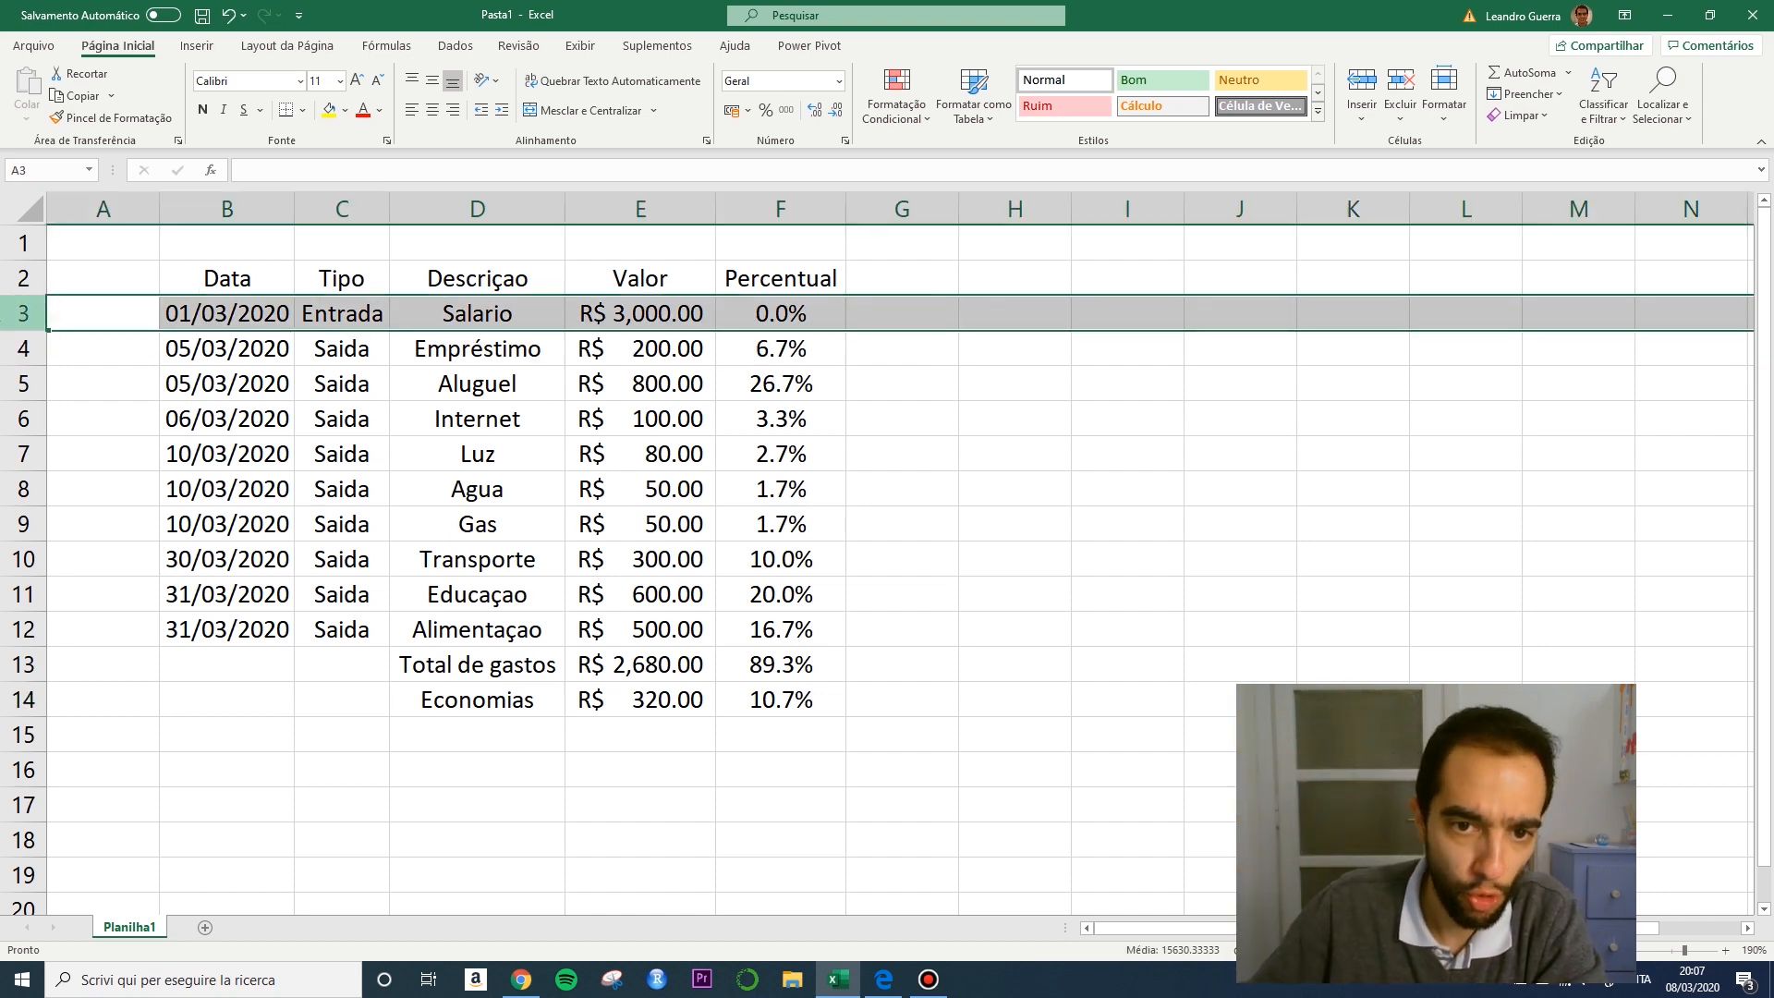
click(18, 278)
click(20, 313)
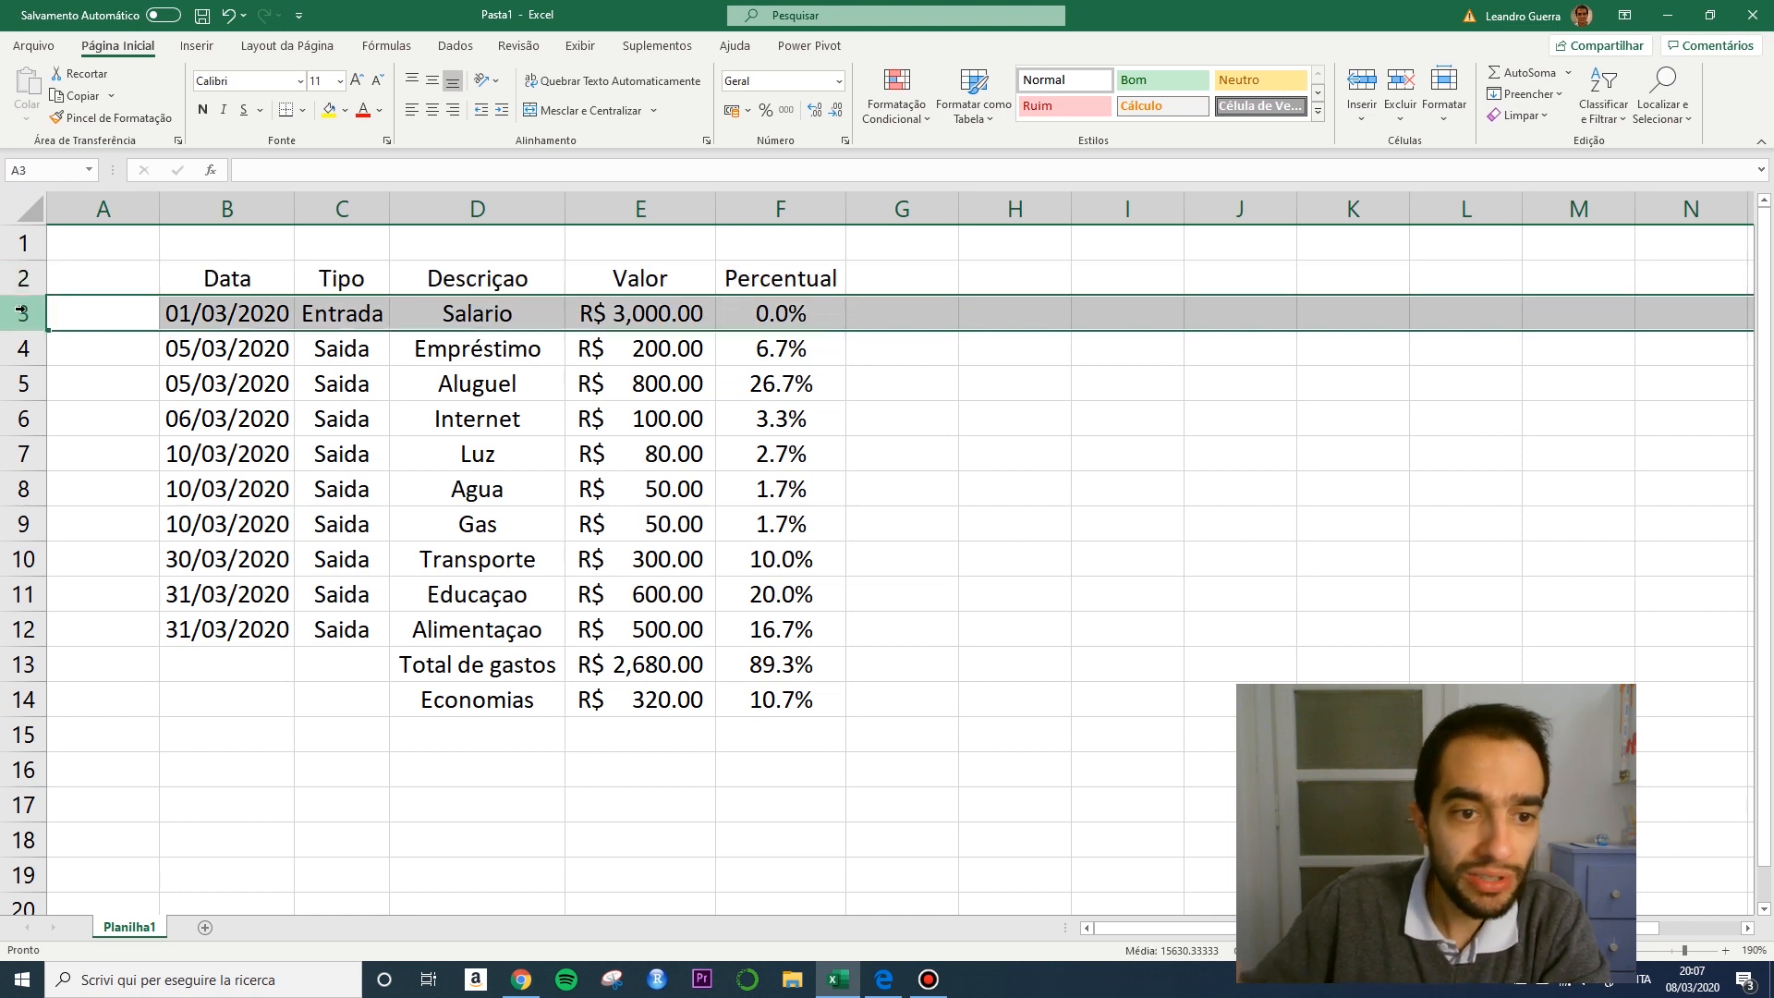
click(482, 490)
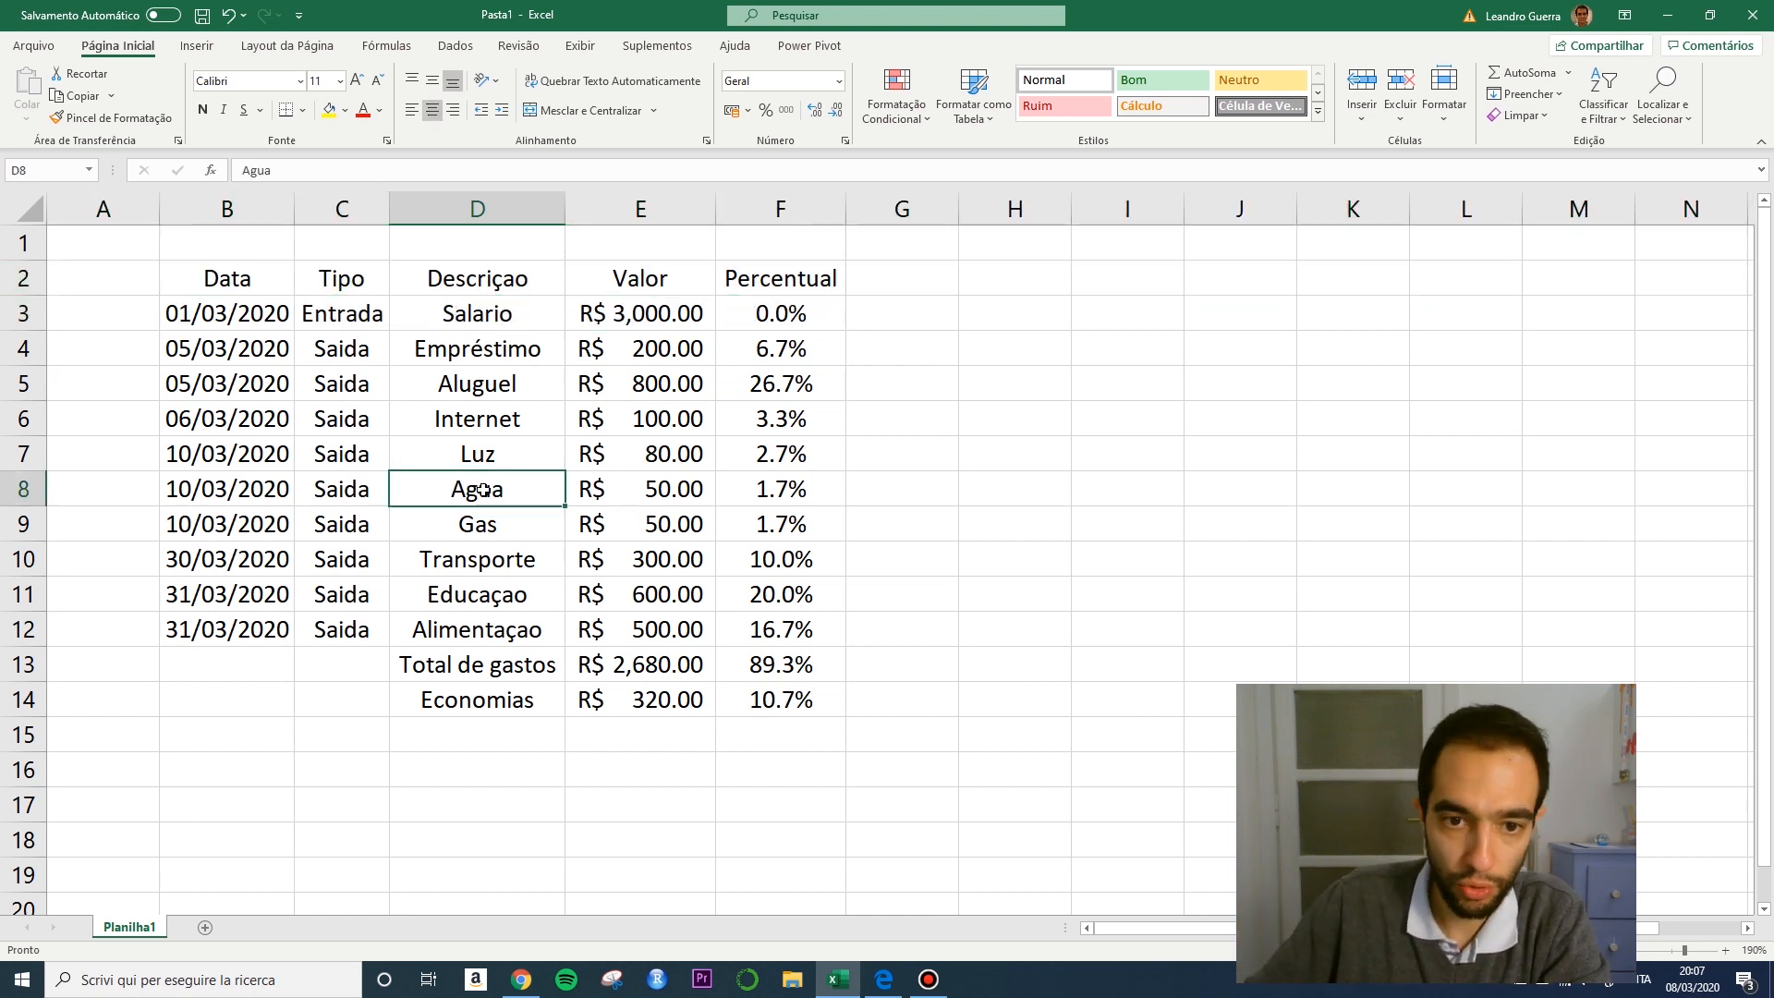
click(347, 371)
drag(328, 313, 842, 605)
click(1211, 626)
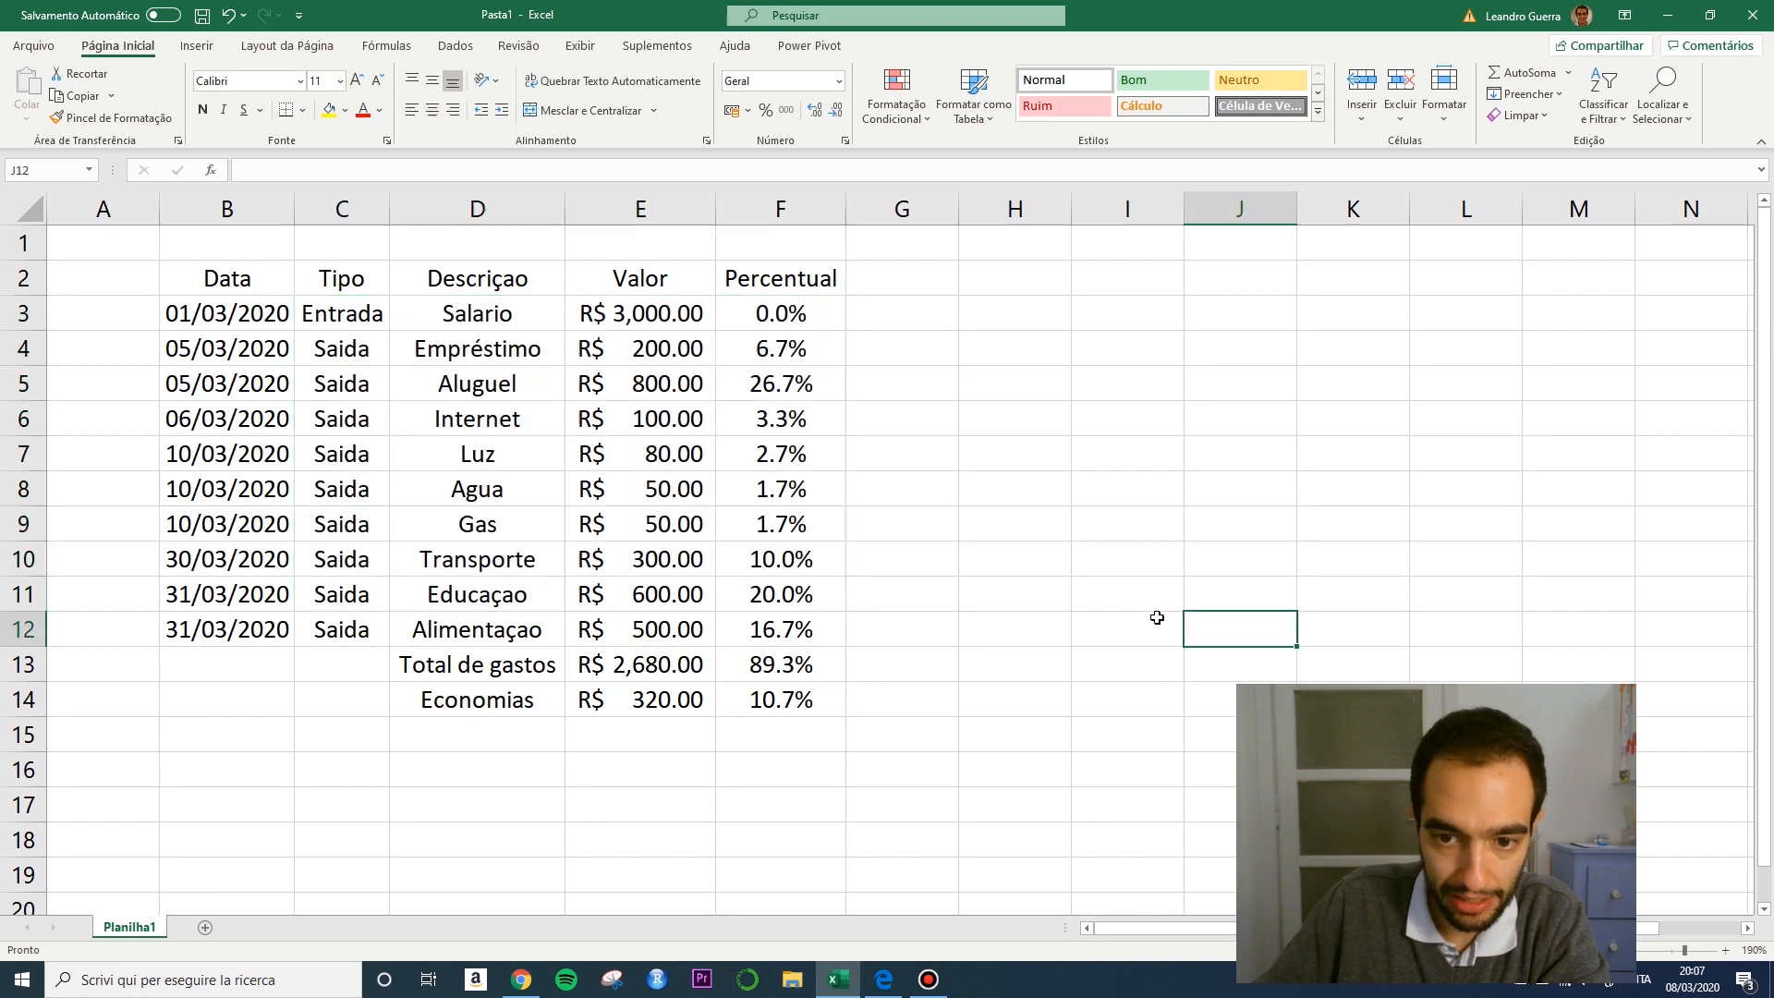
click(486, 309)
drag(338, 381, 813, 562)
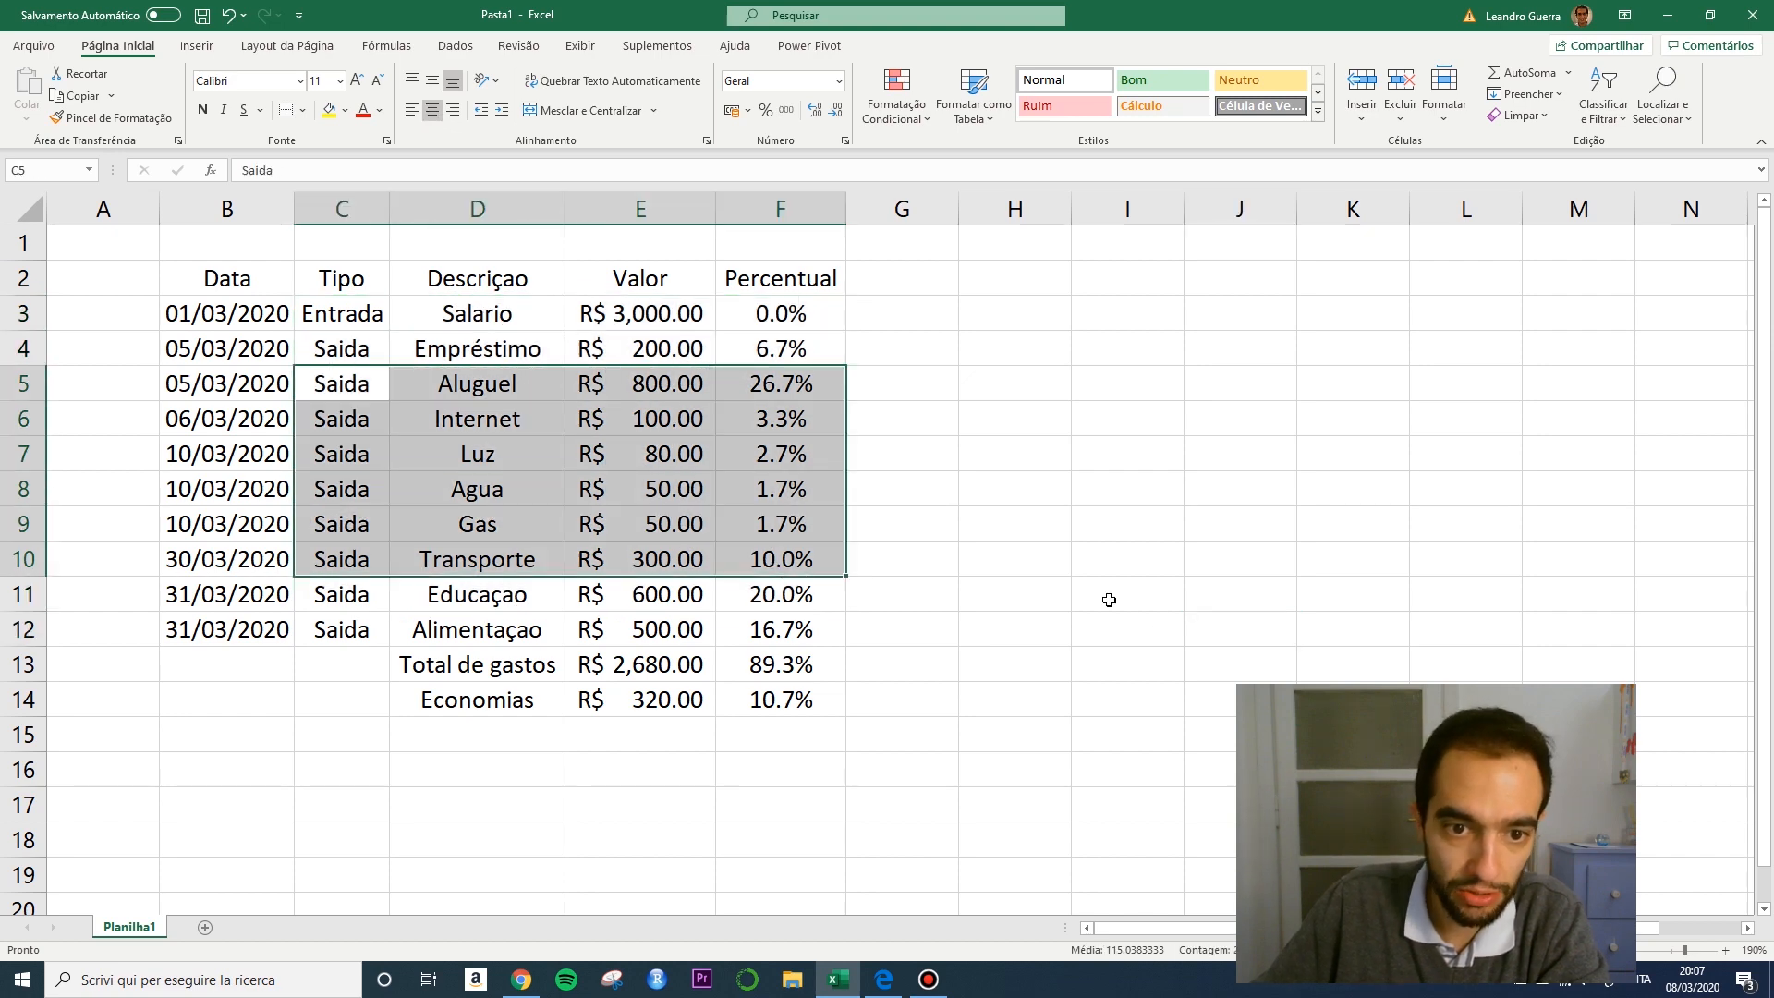
click(1109, 602)
click(344, 315)
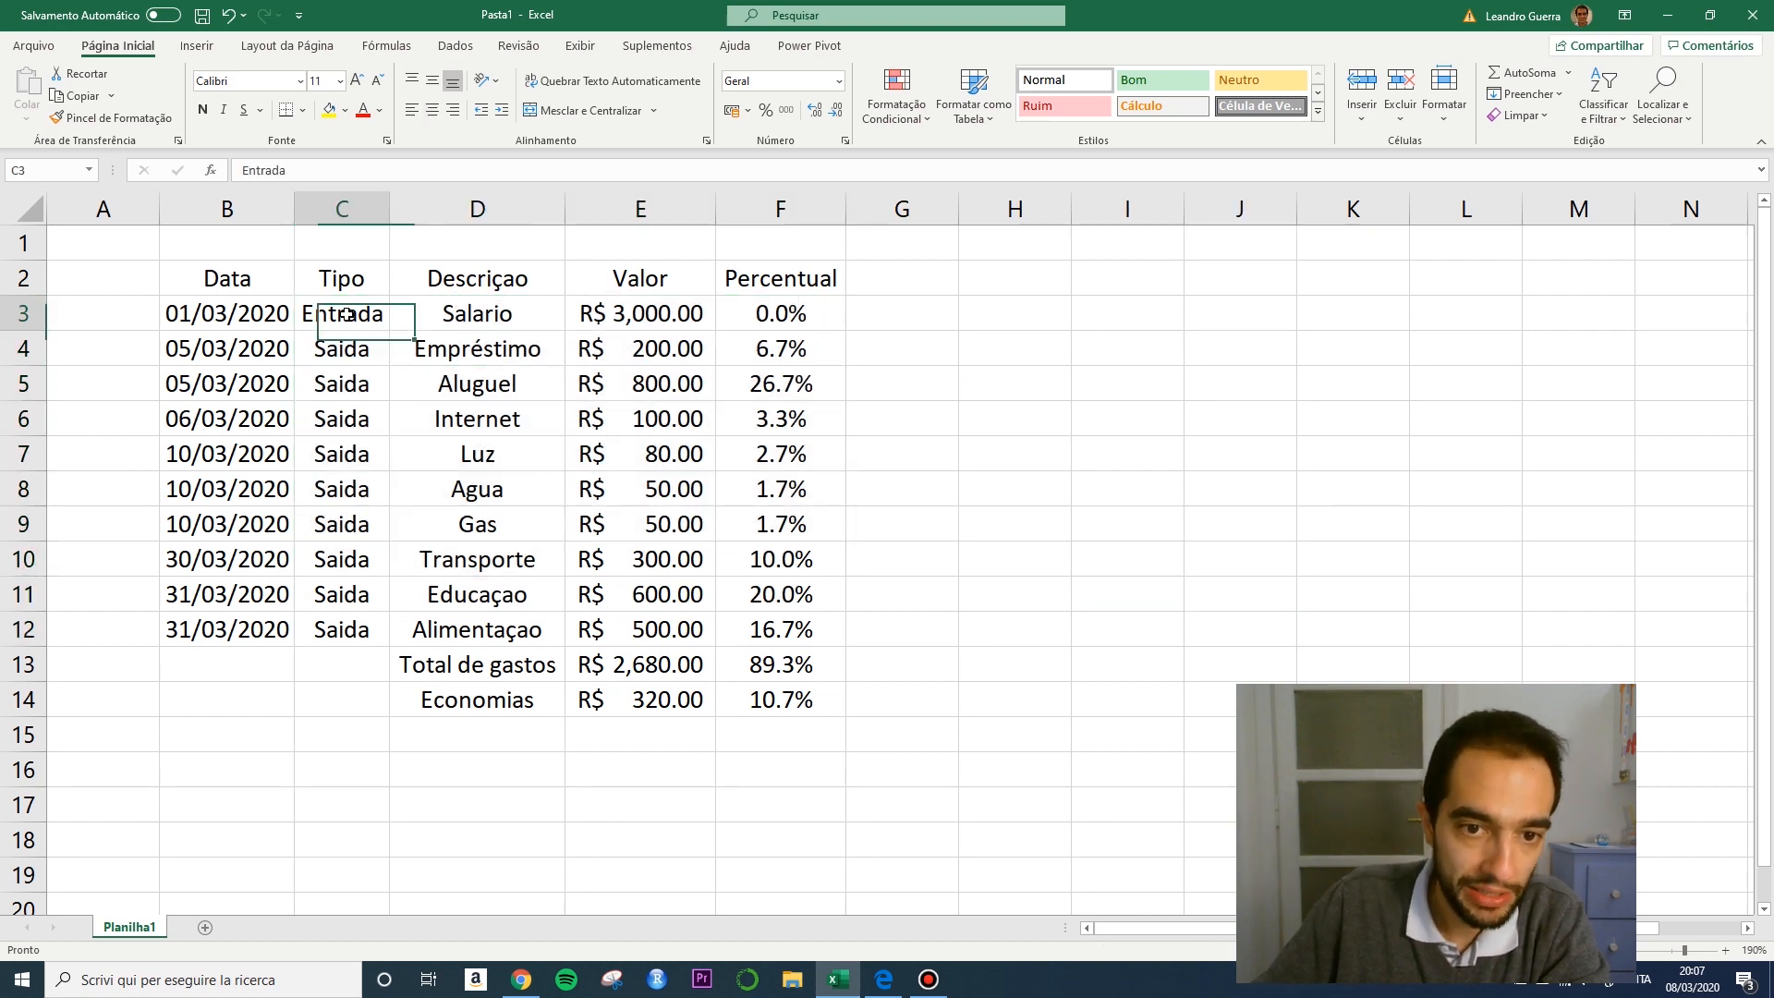
click(18, 316)
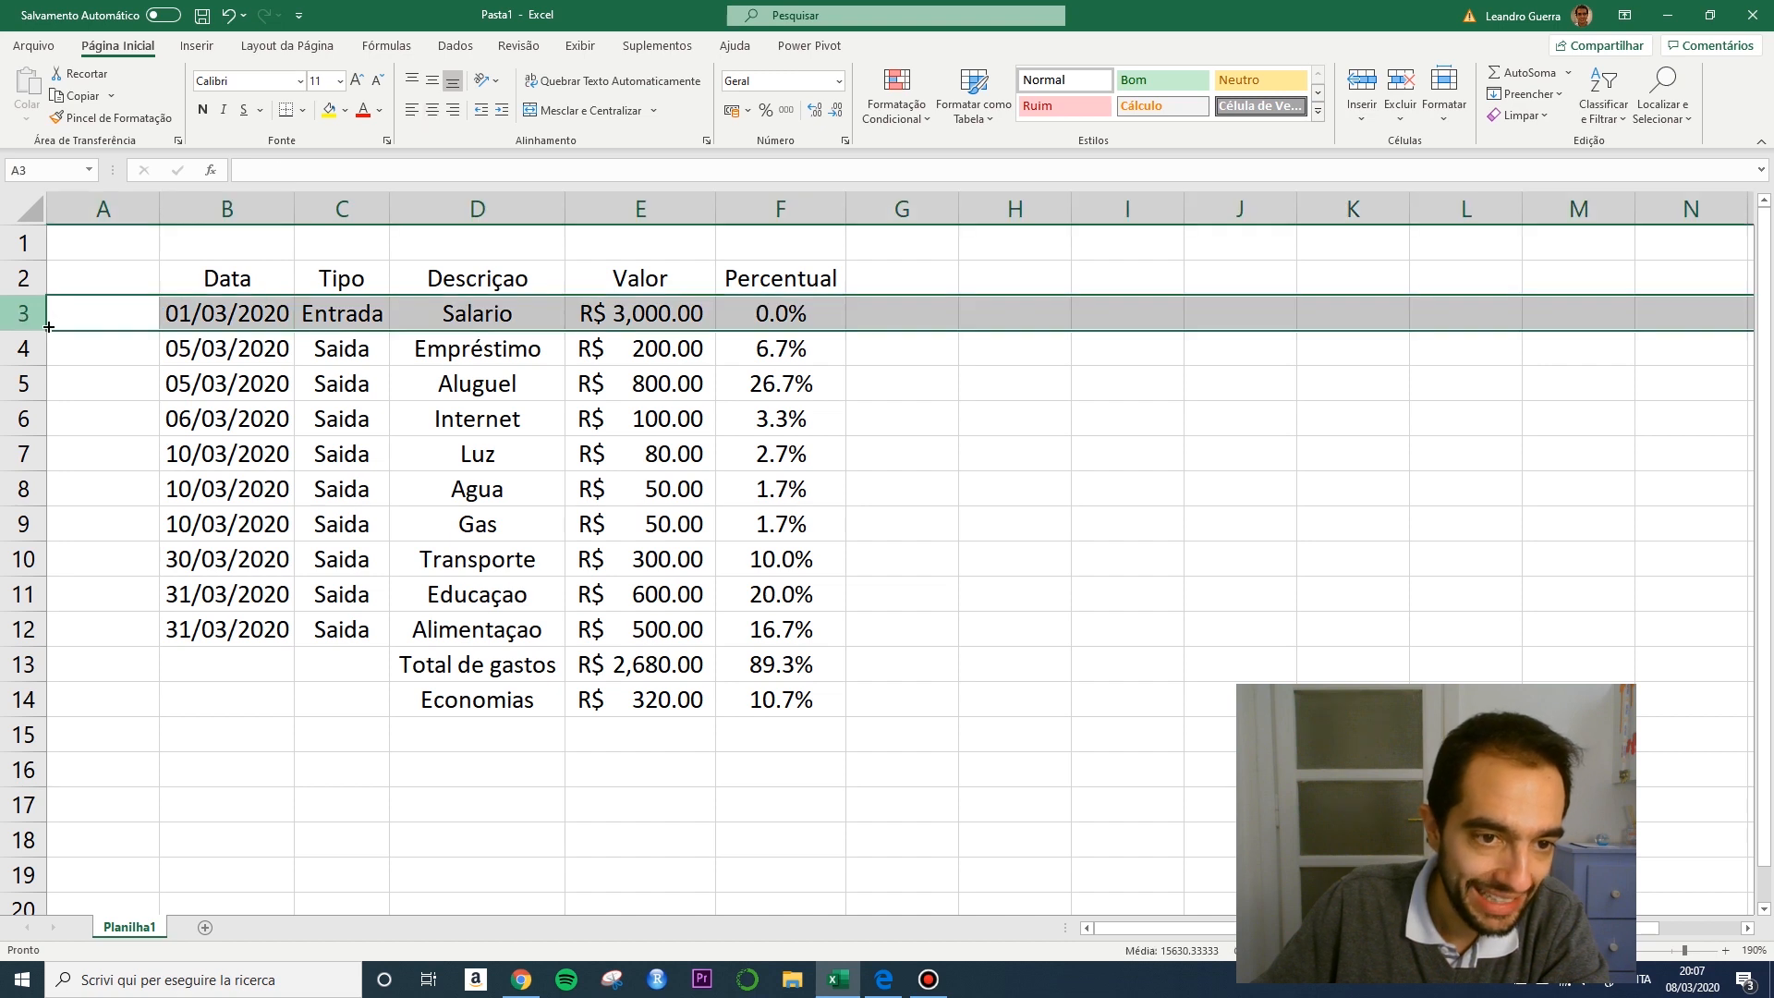
click(113, 379)
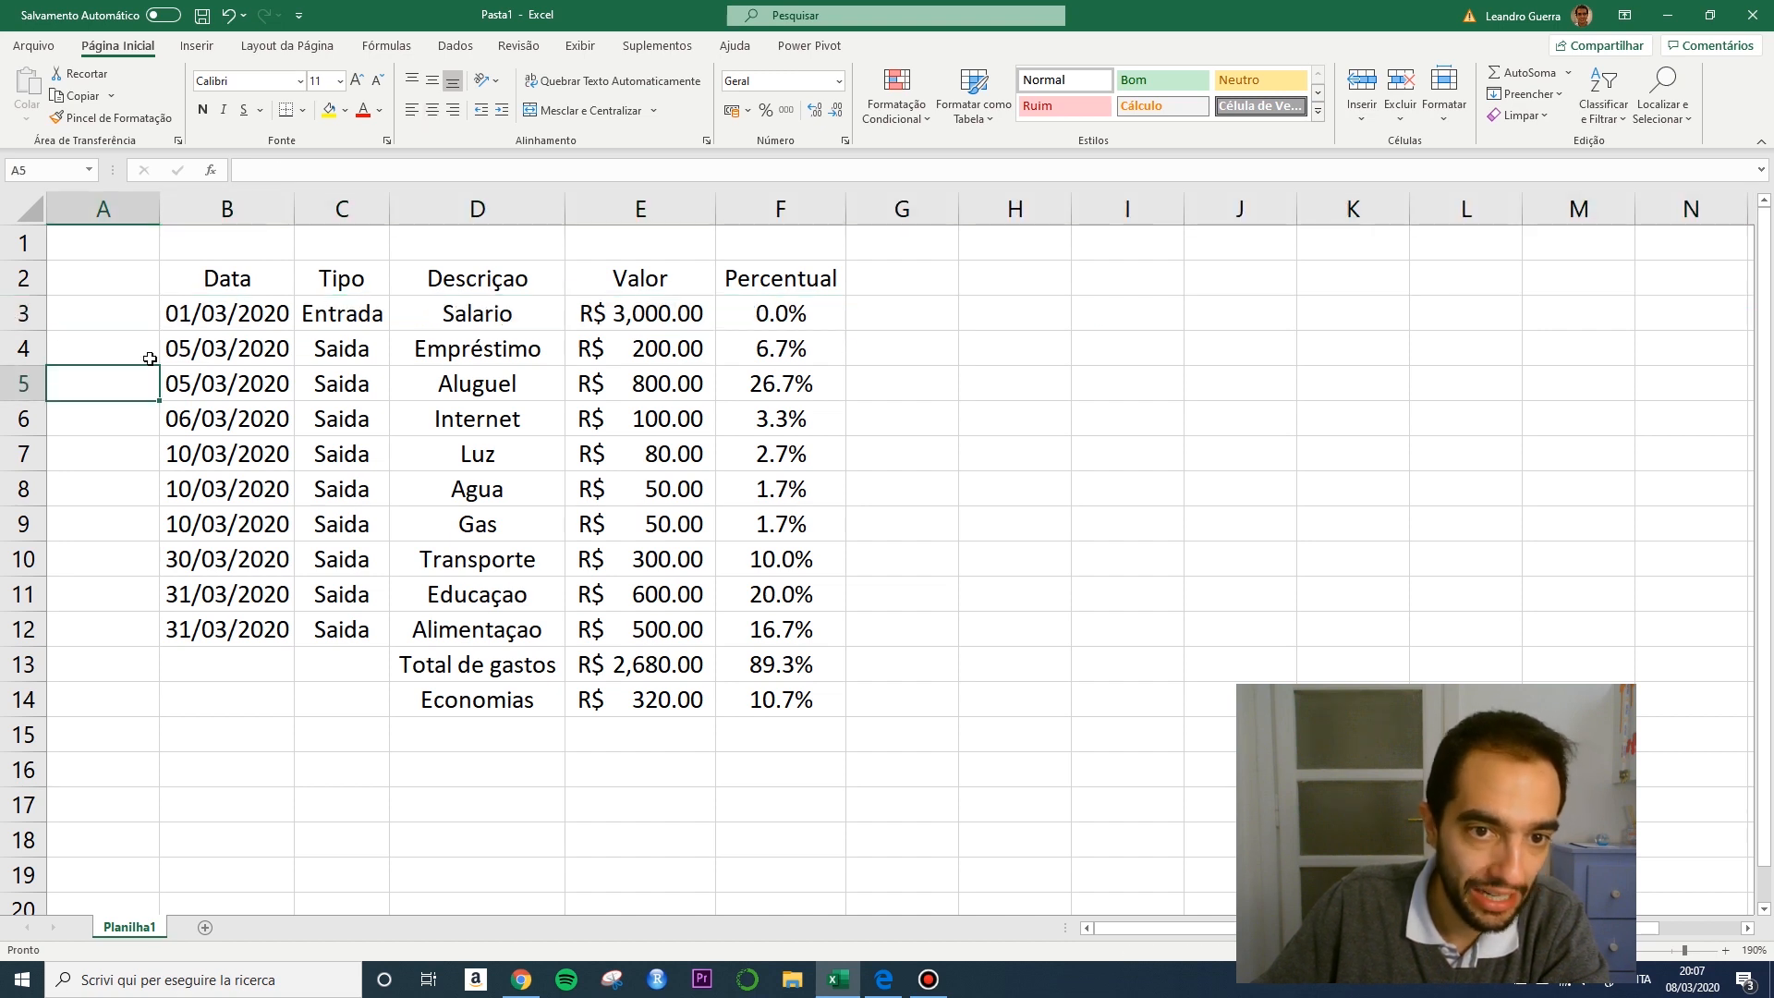
click(241, 202)
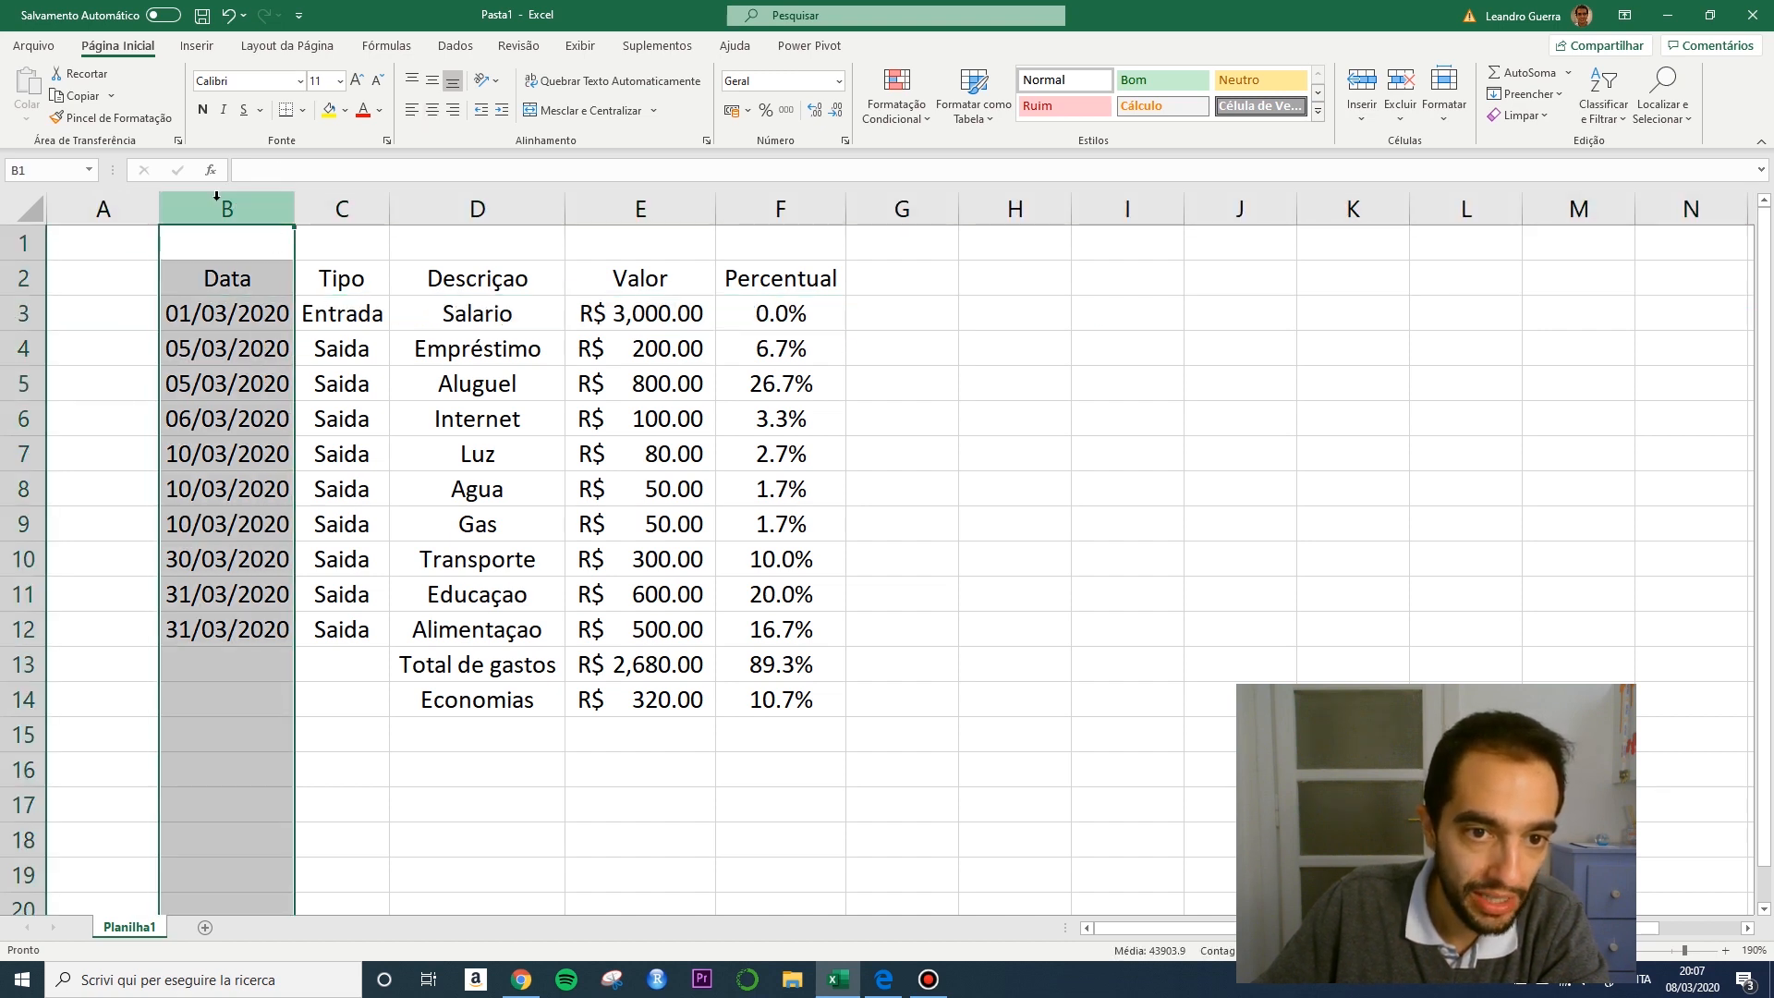
click(8, 343)
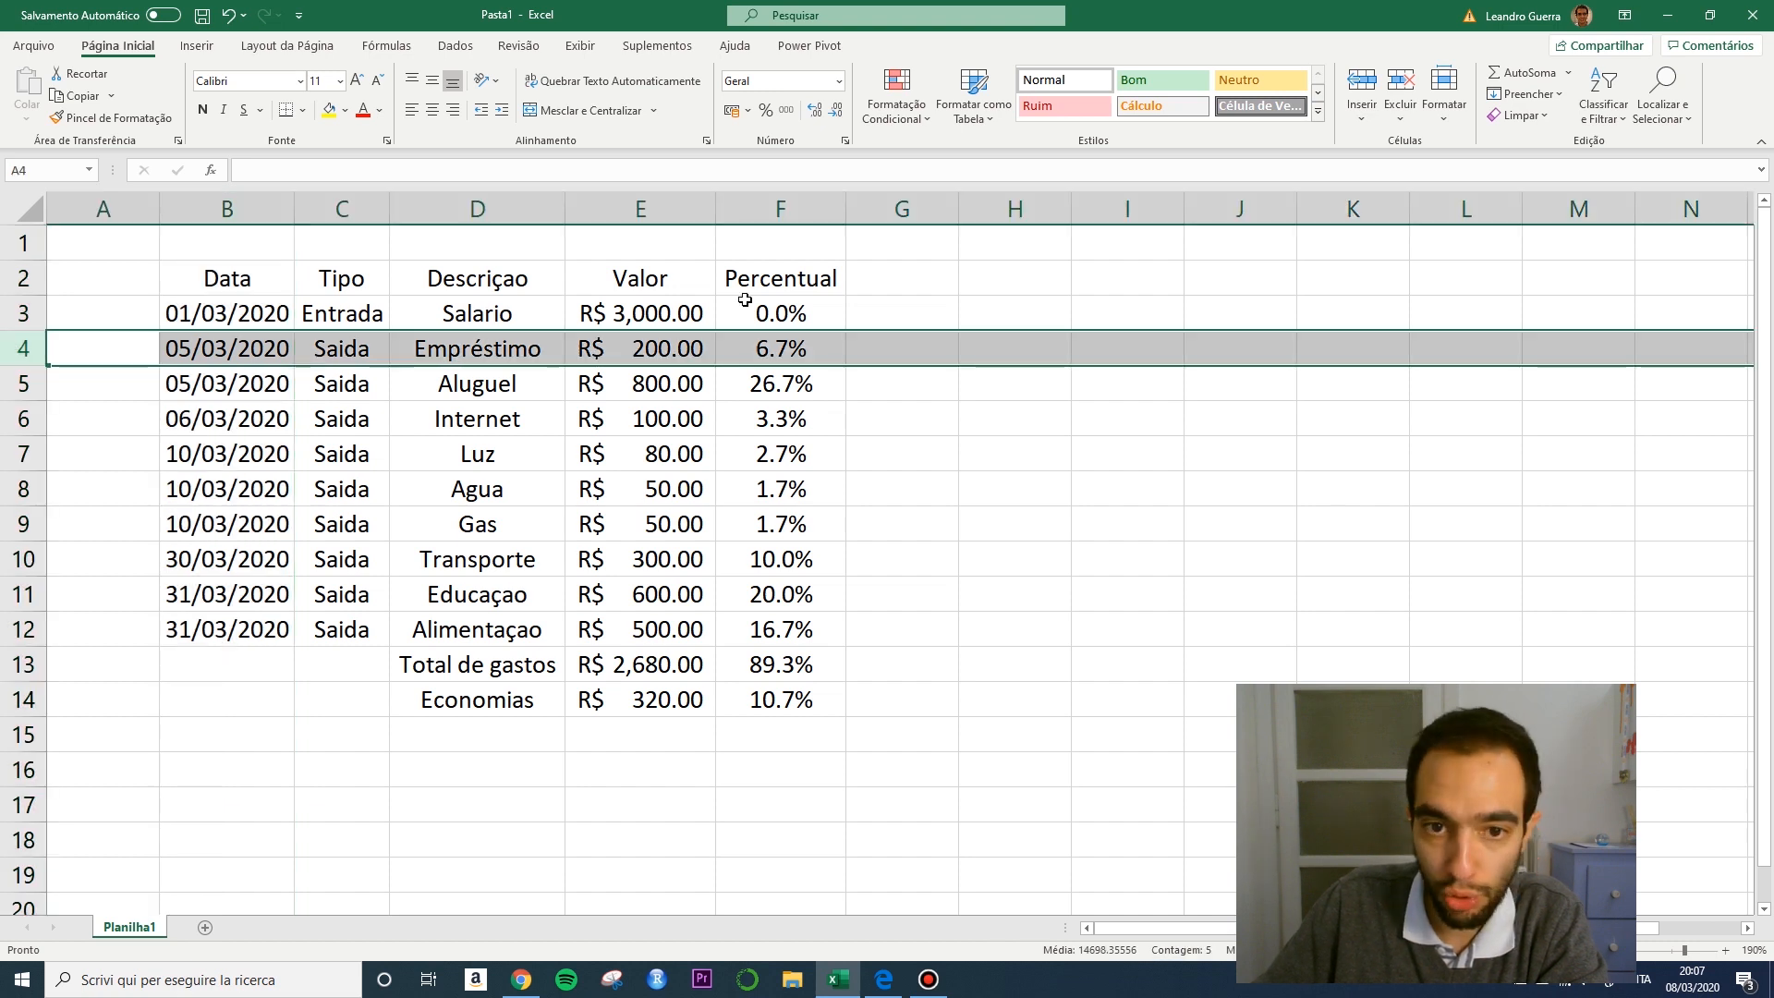
click(258, 200)
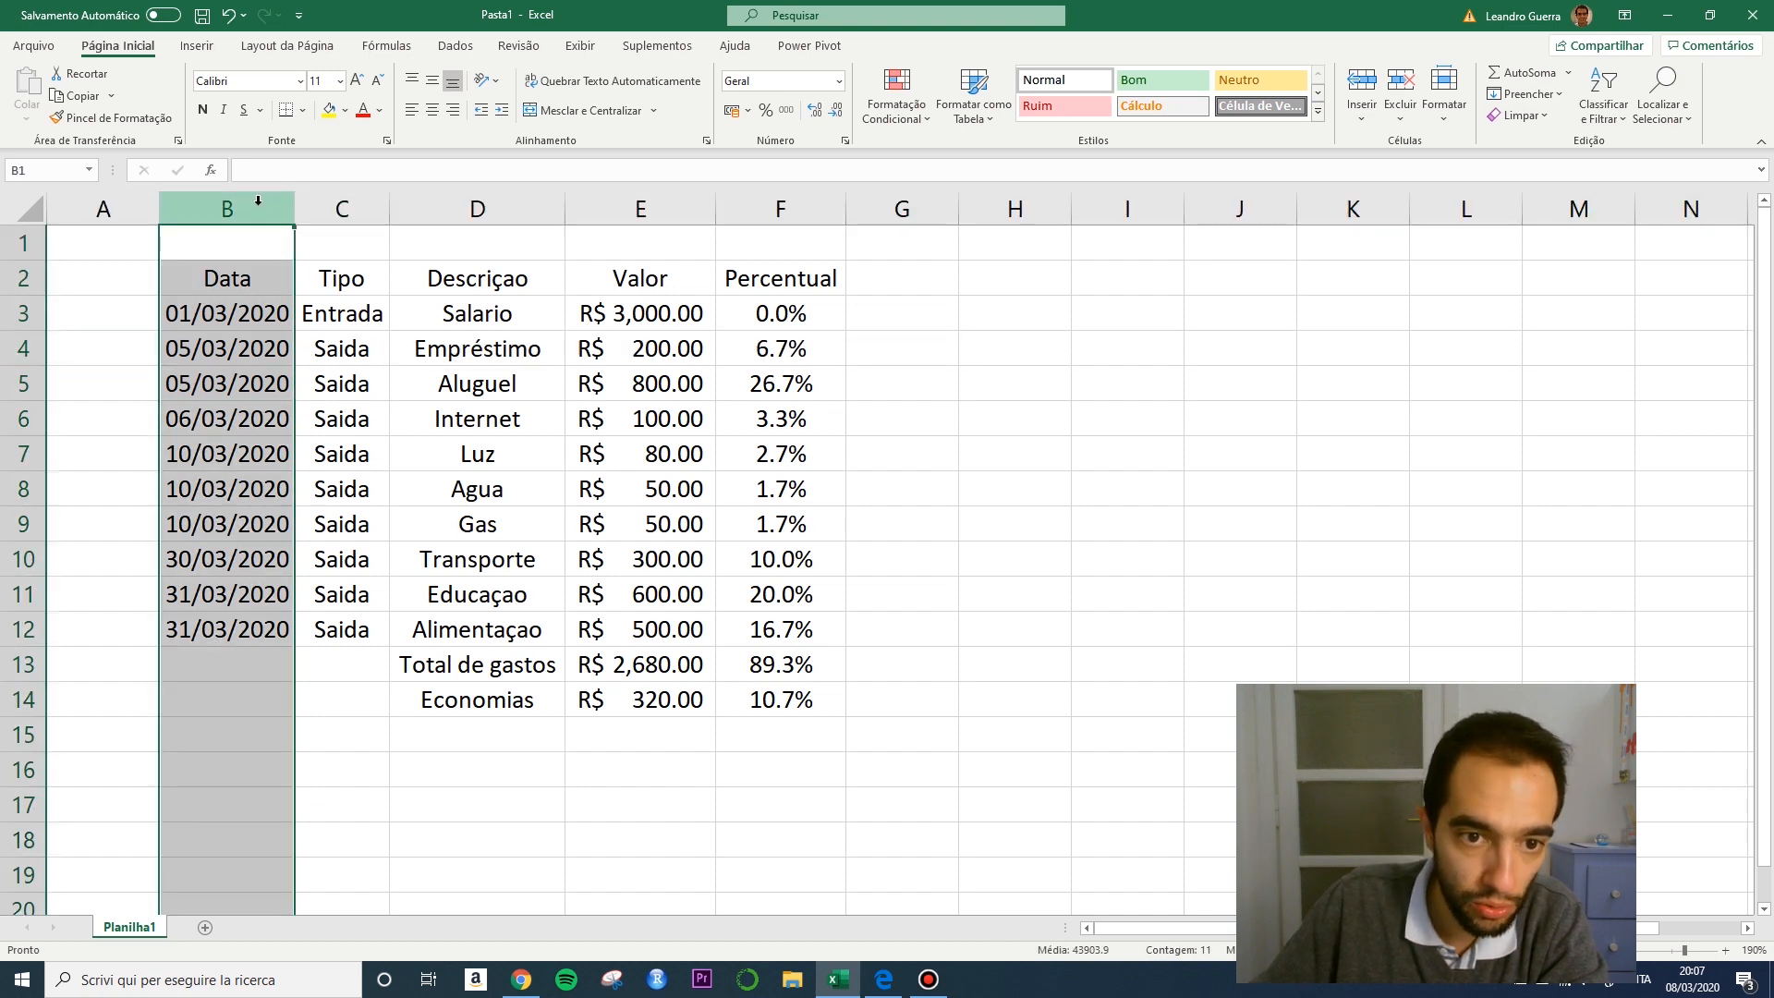
click(582, 393)
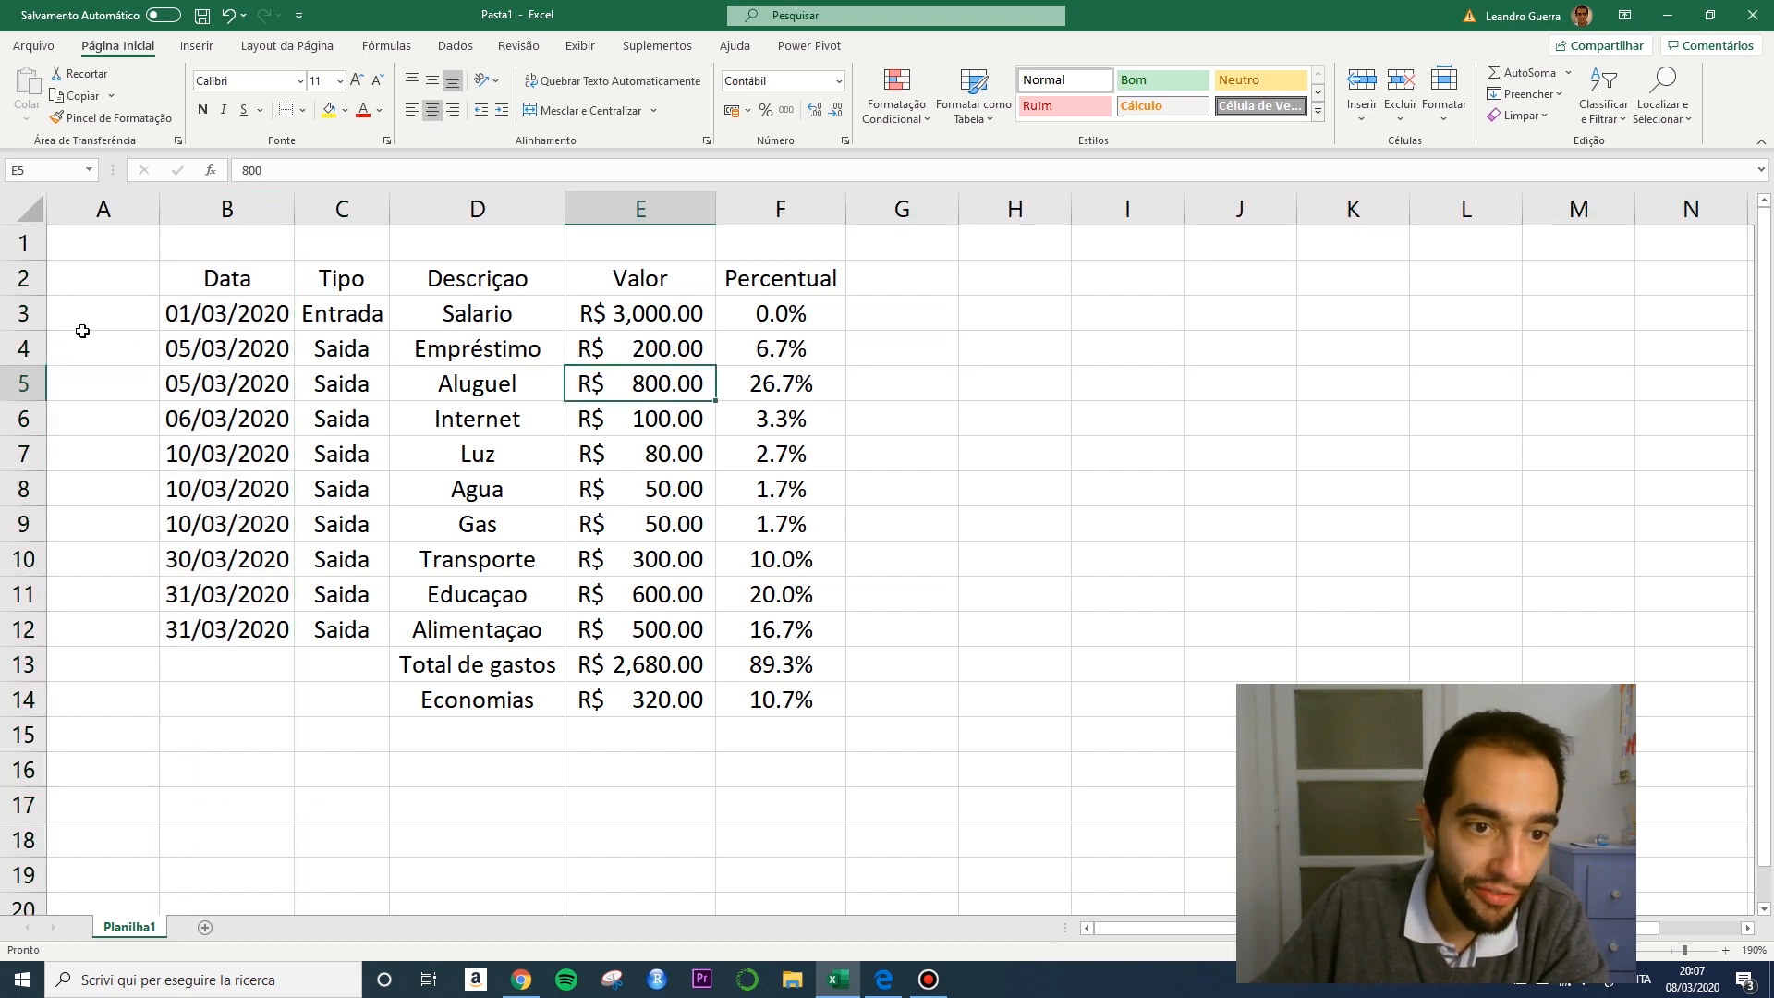
Insert an empty row above the Salario row, directly below the table headers.
click(5, 315)
right_click(7, 312)
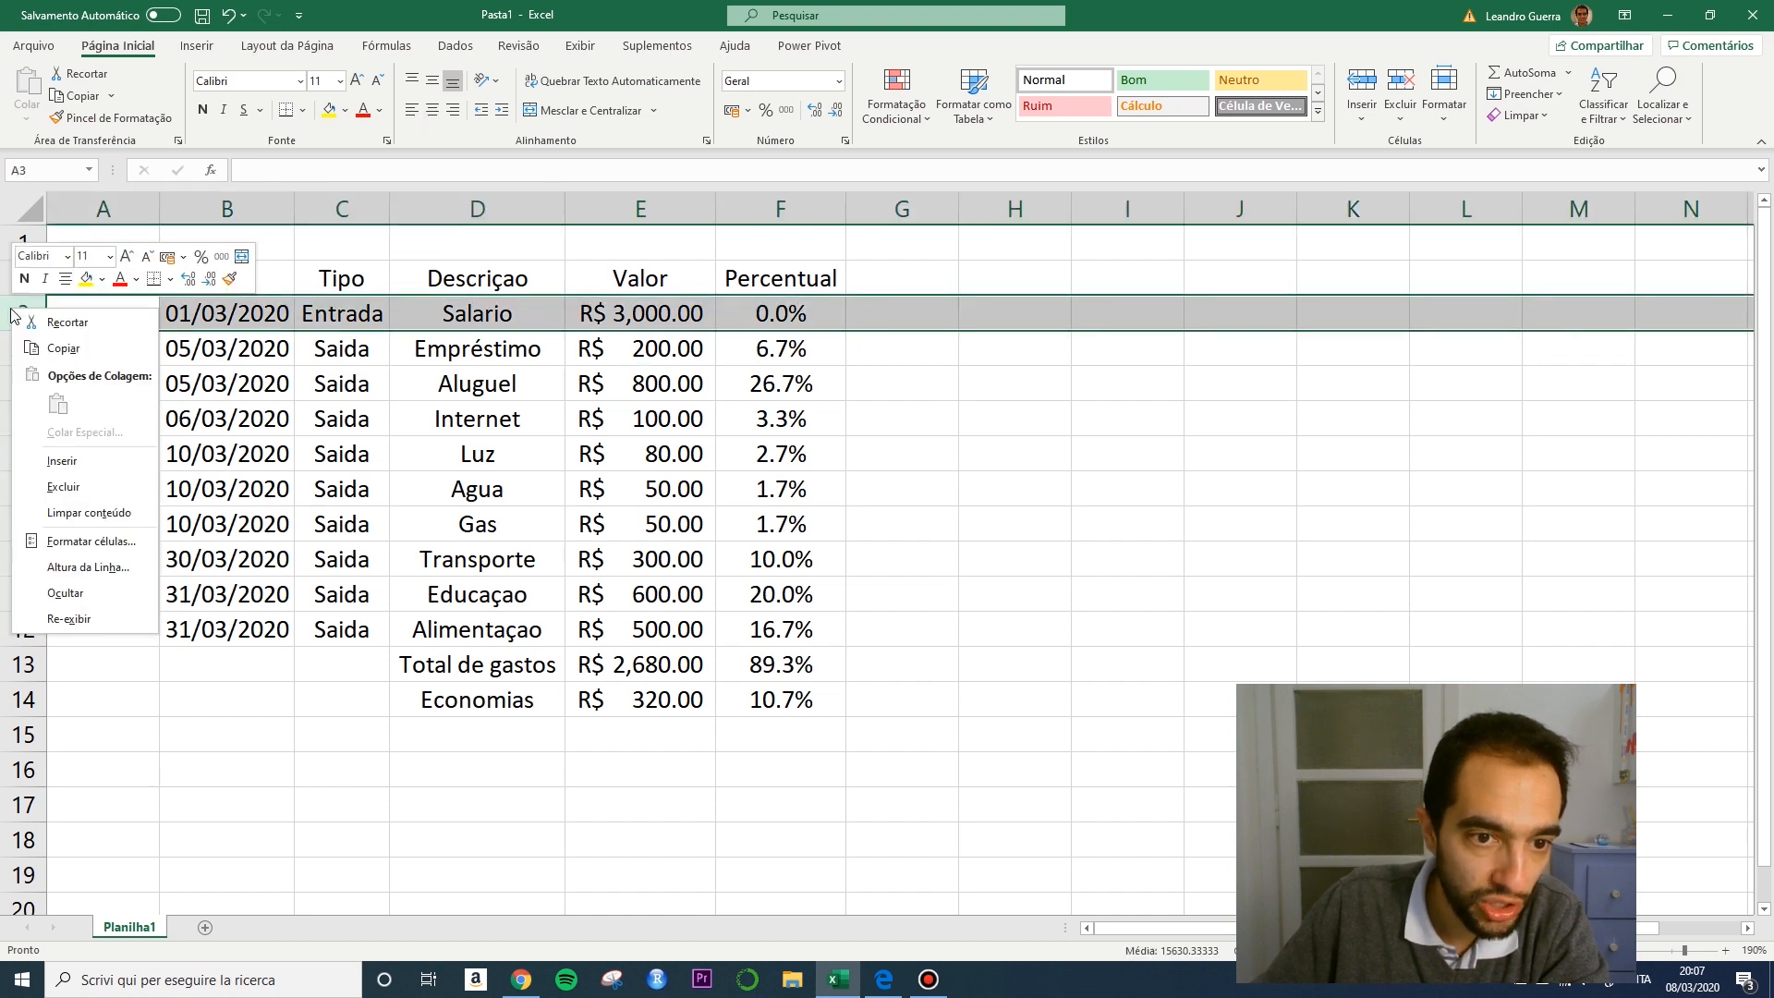
click(75, 464)
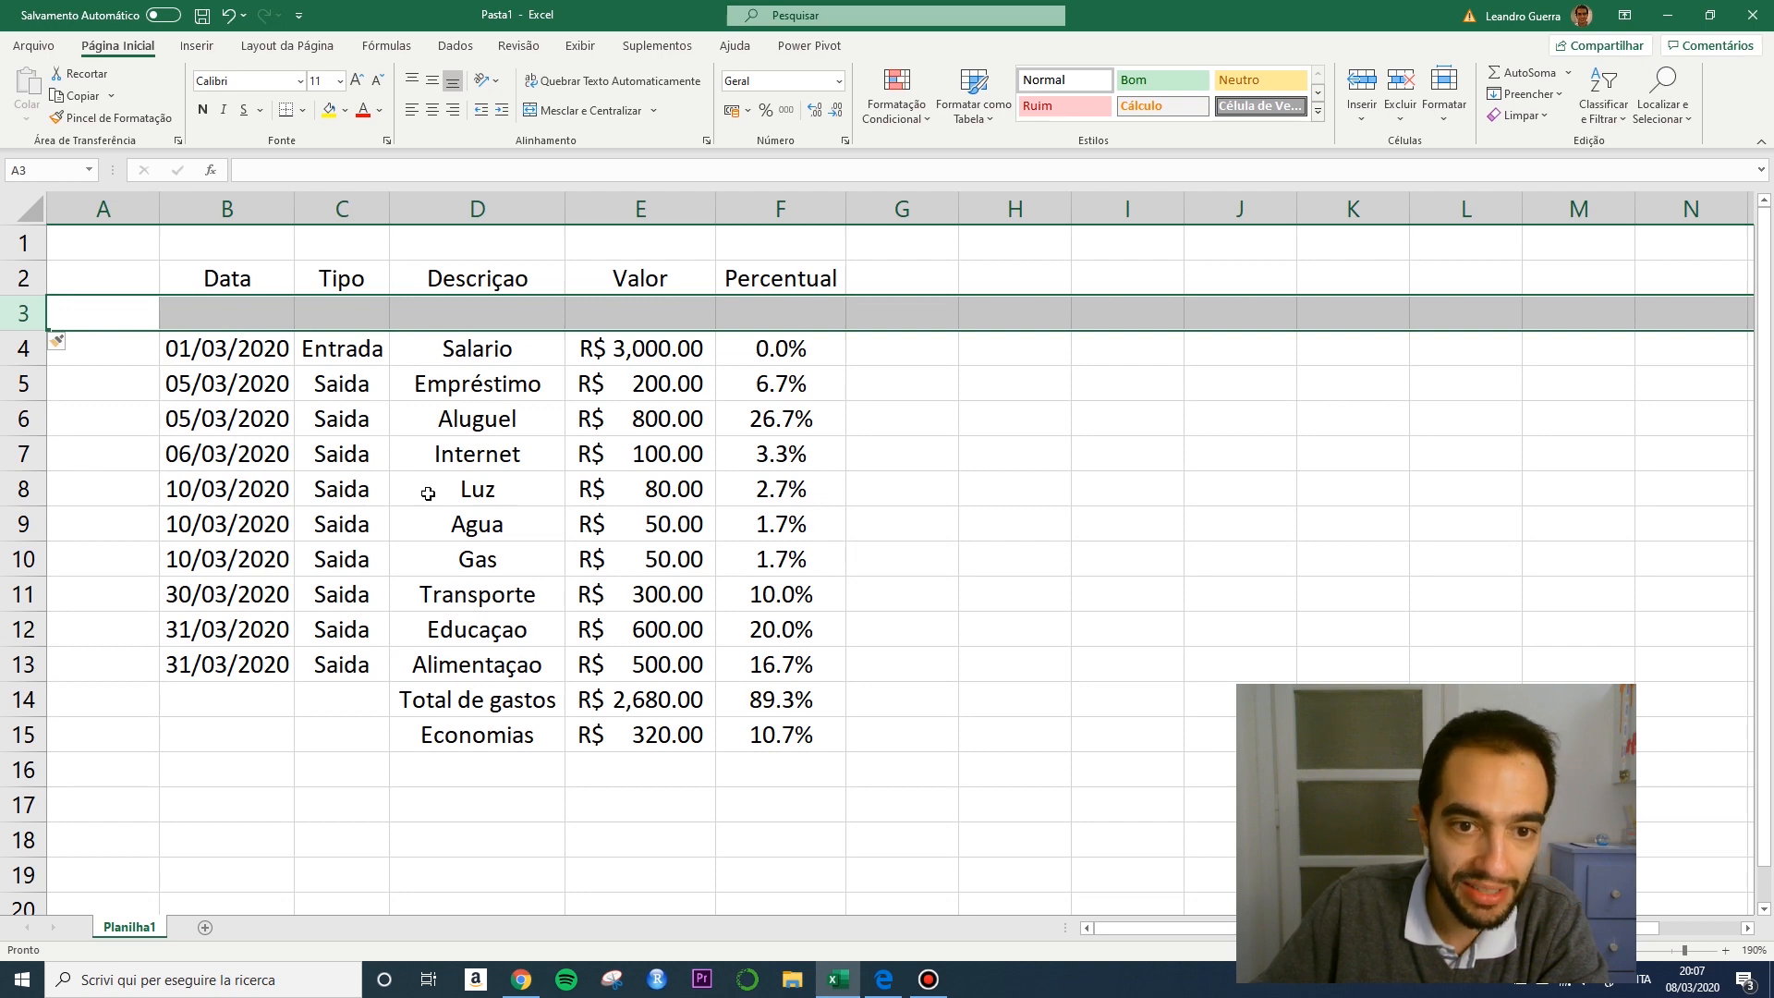
click(355, 440)
Copy the Salario date into B3 of the empty row and enter Entrada as its Tipo in C3.
click(285, 352)
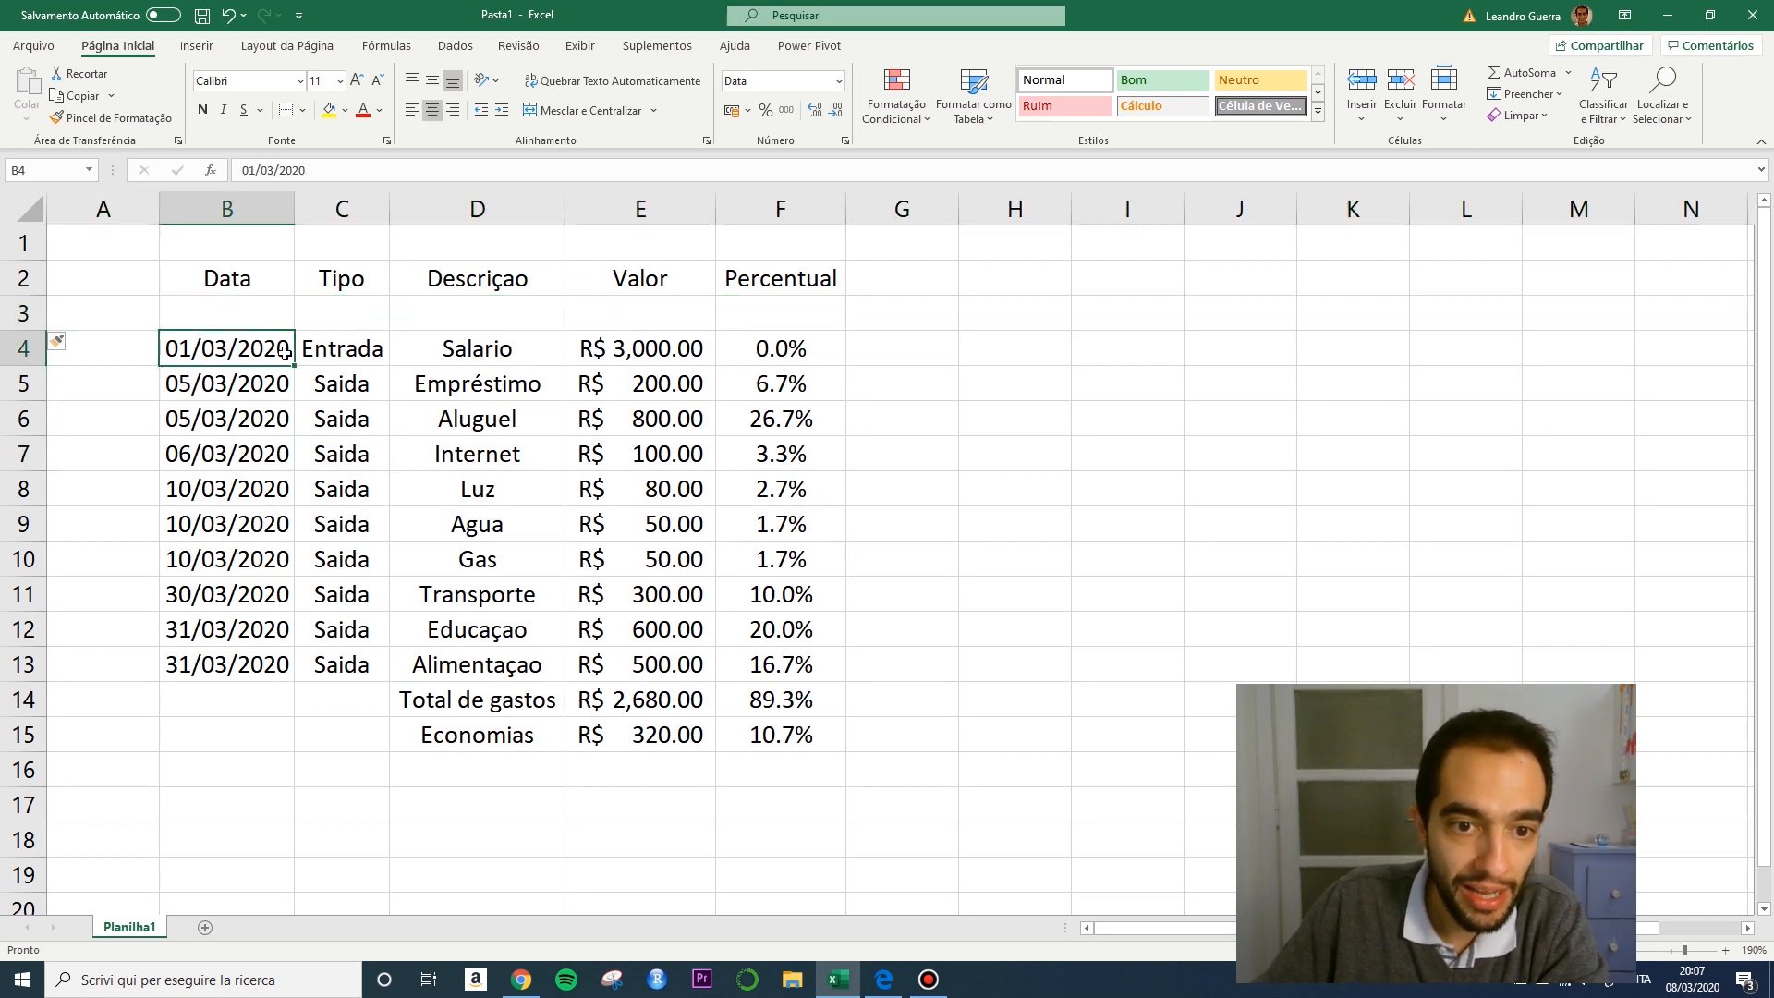
click(237, 305)
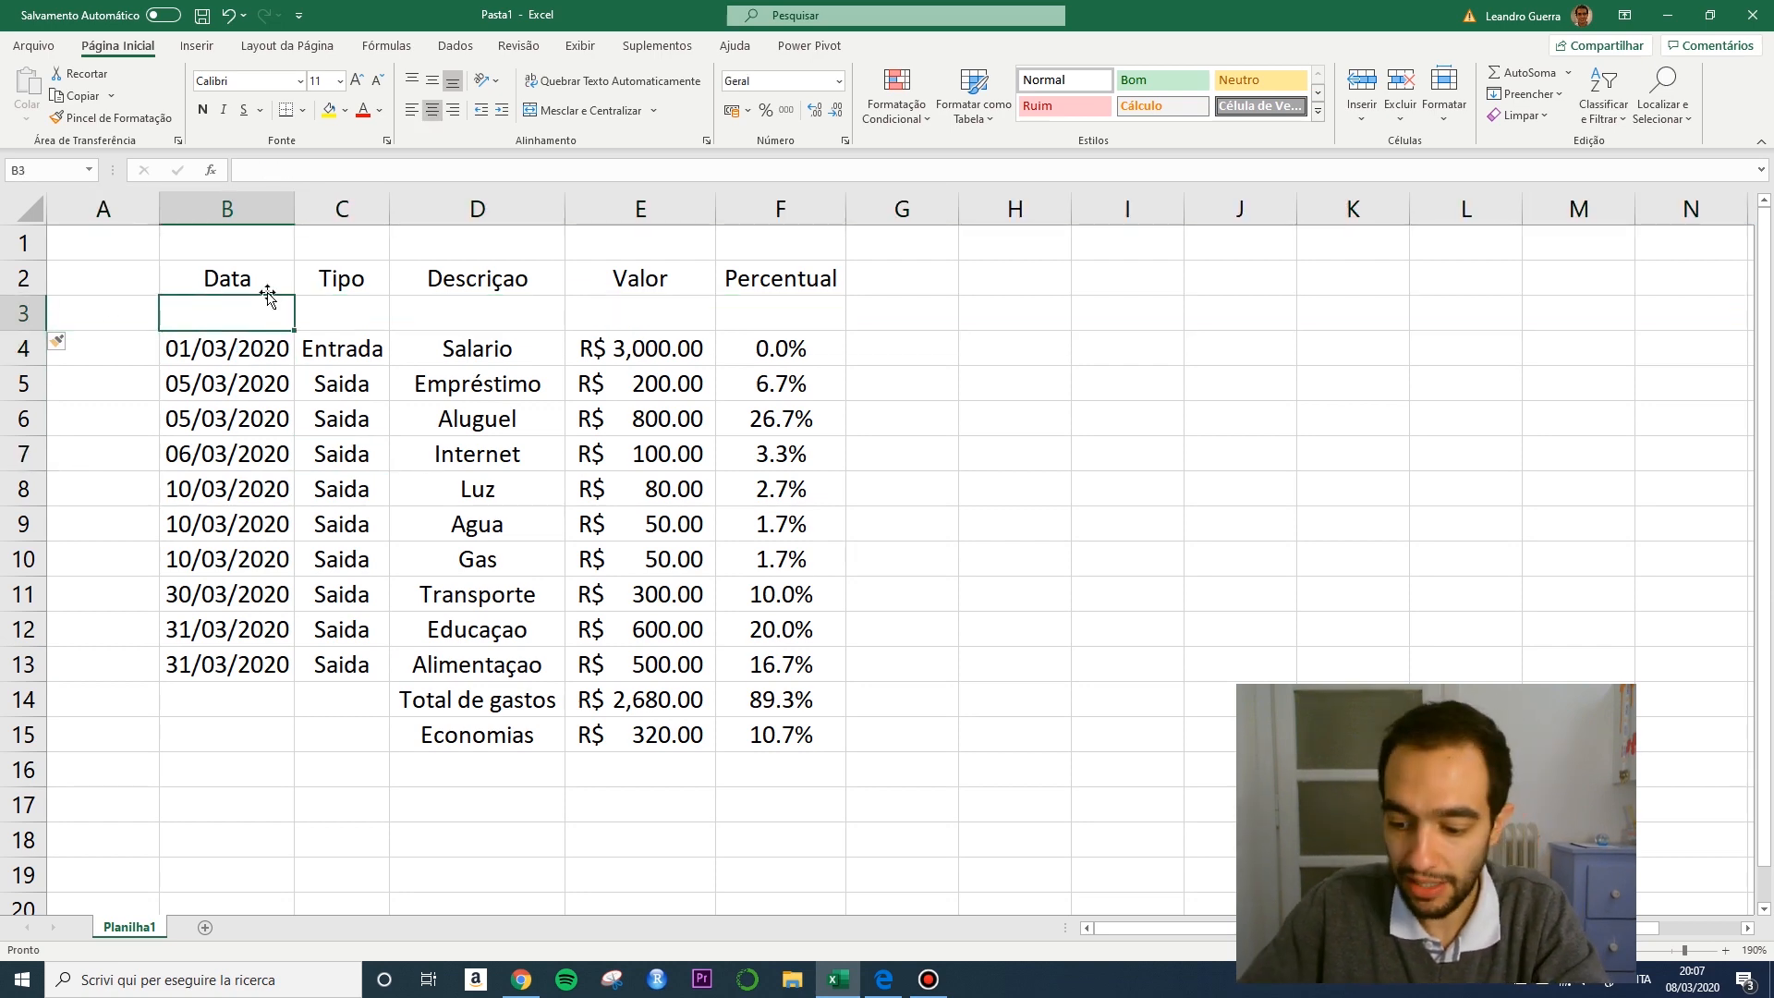
key(Down)
key(ctrl+c)
key(Up)
key(ctrl+v)
key(Right)
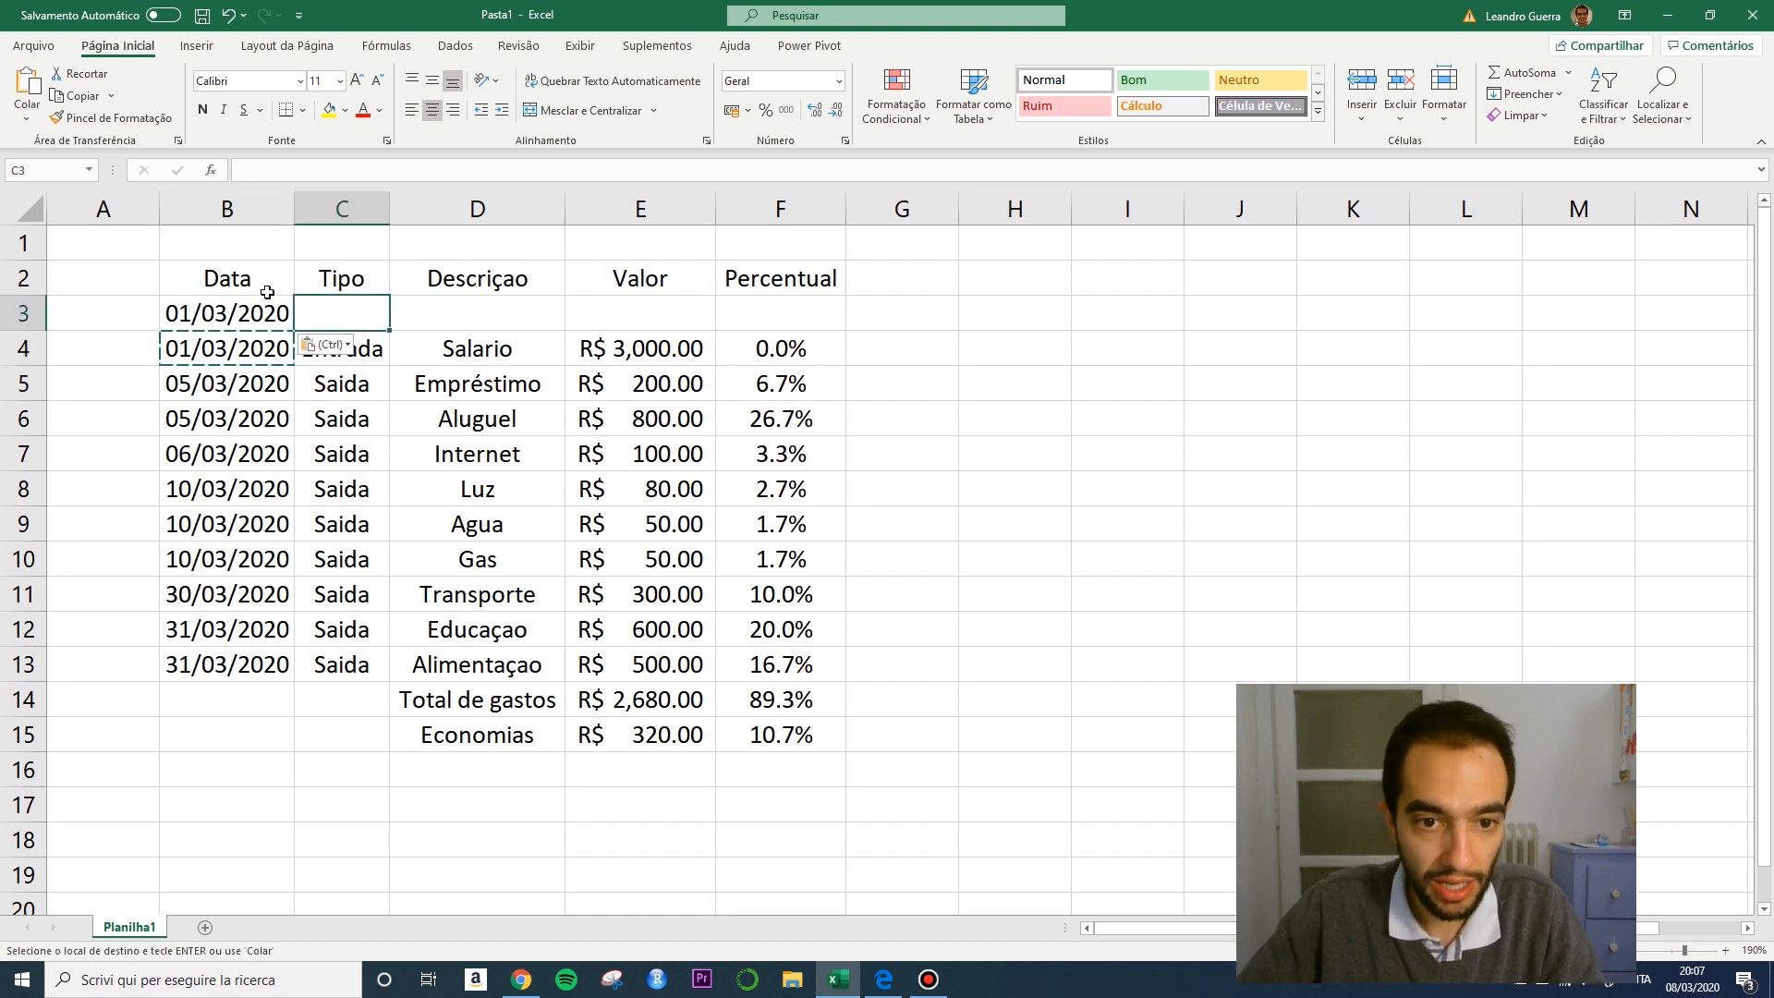
text(Entrada)
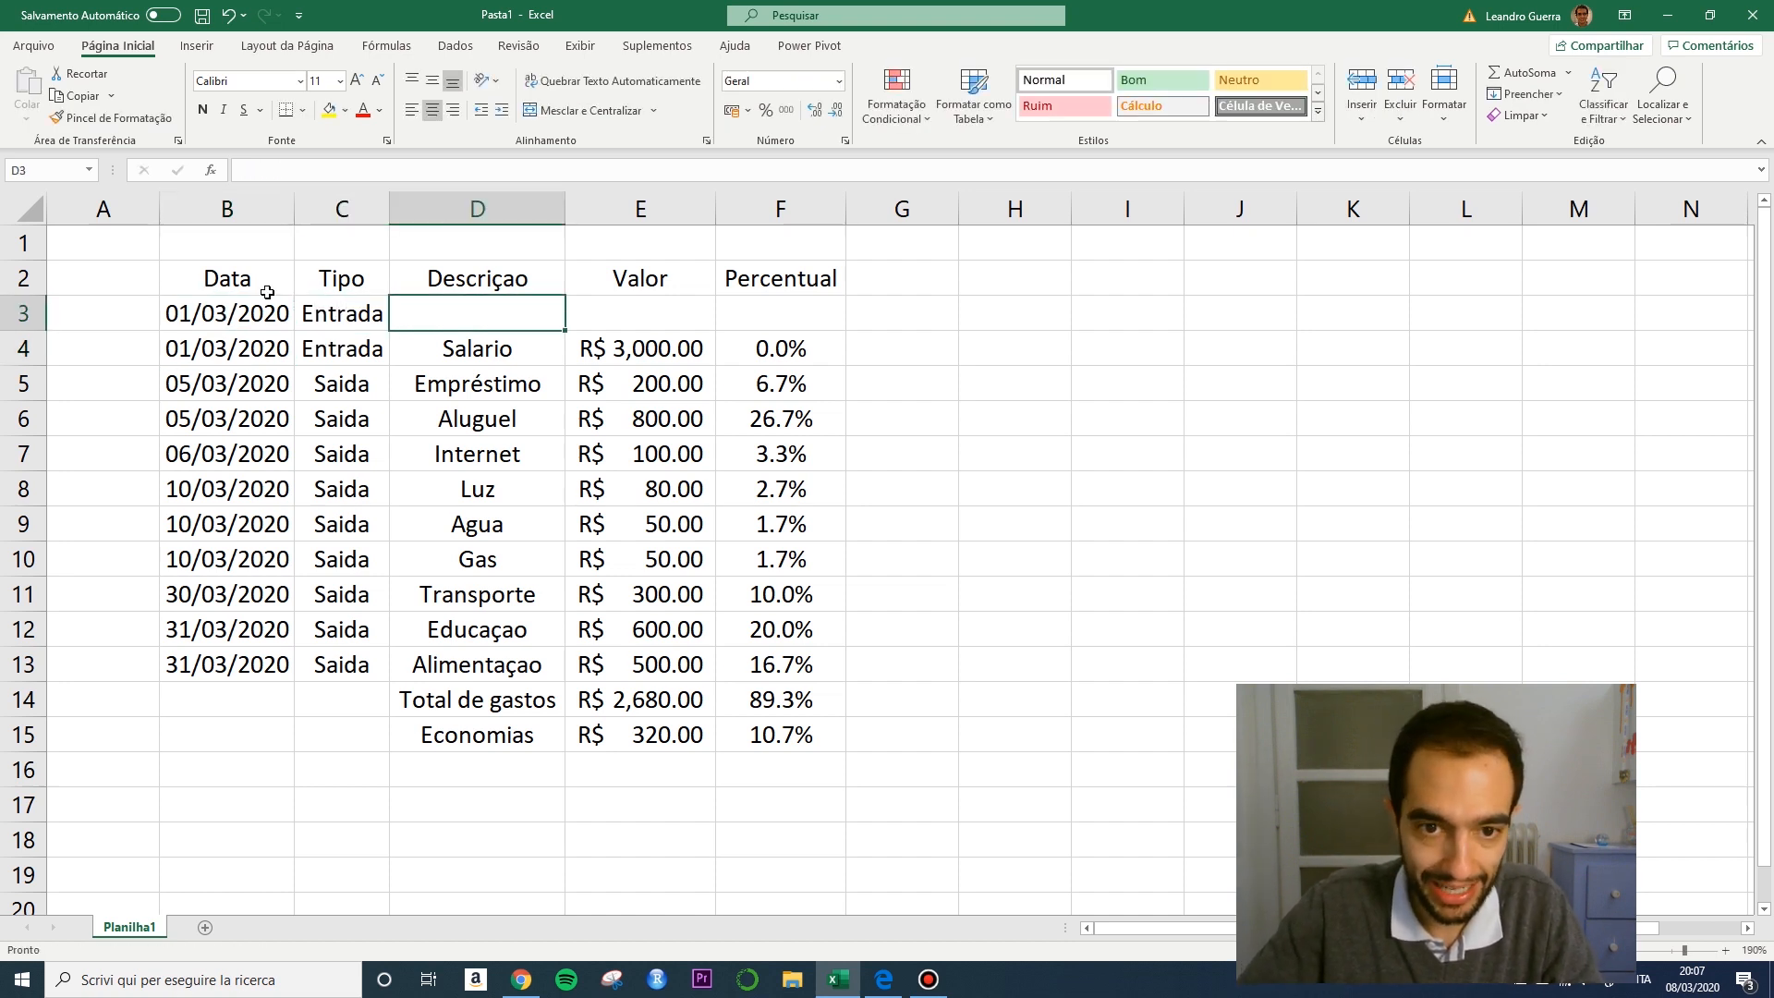
key(Tab)
text(Eco)
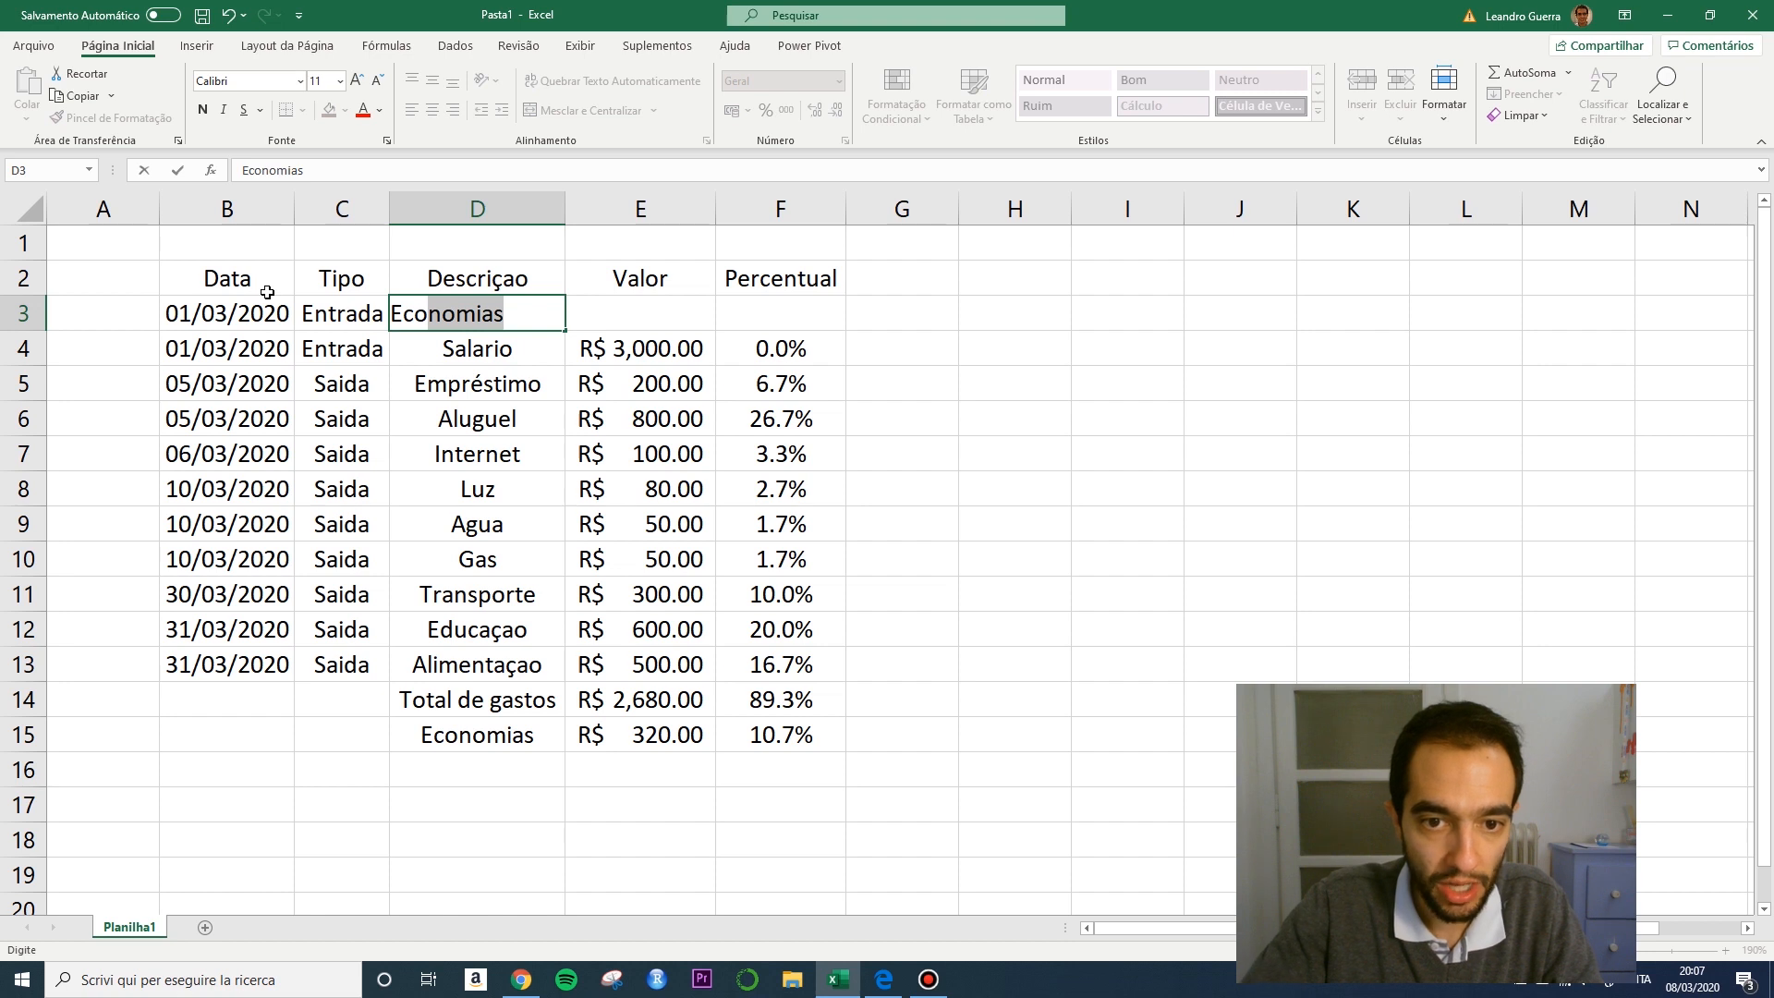
key(Return)
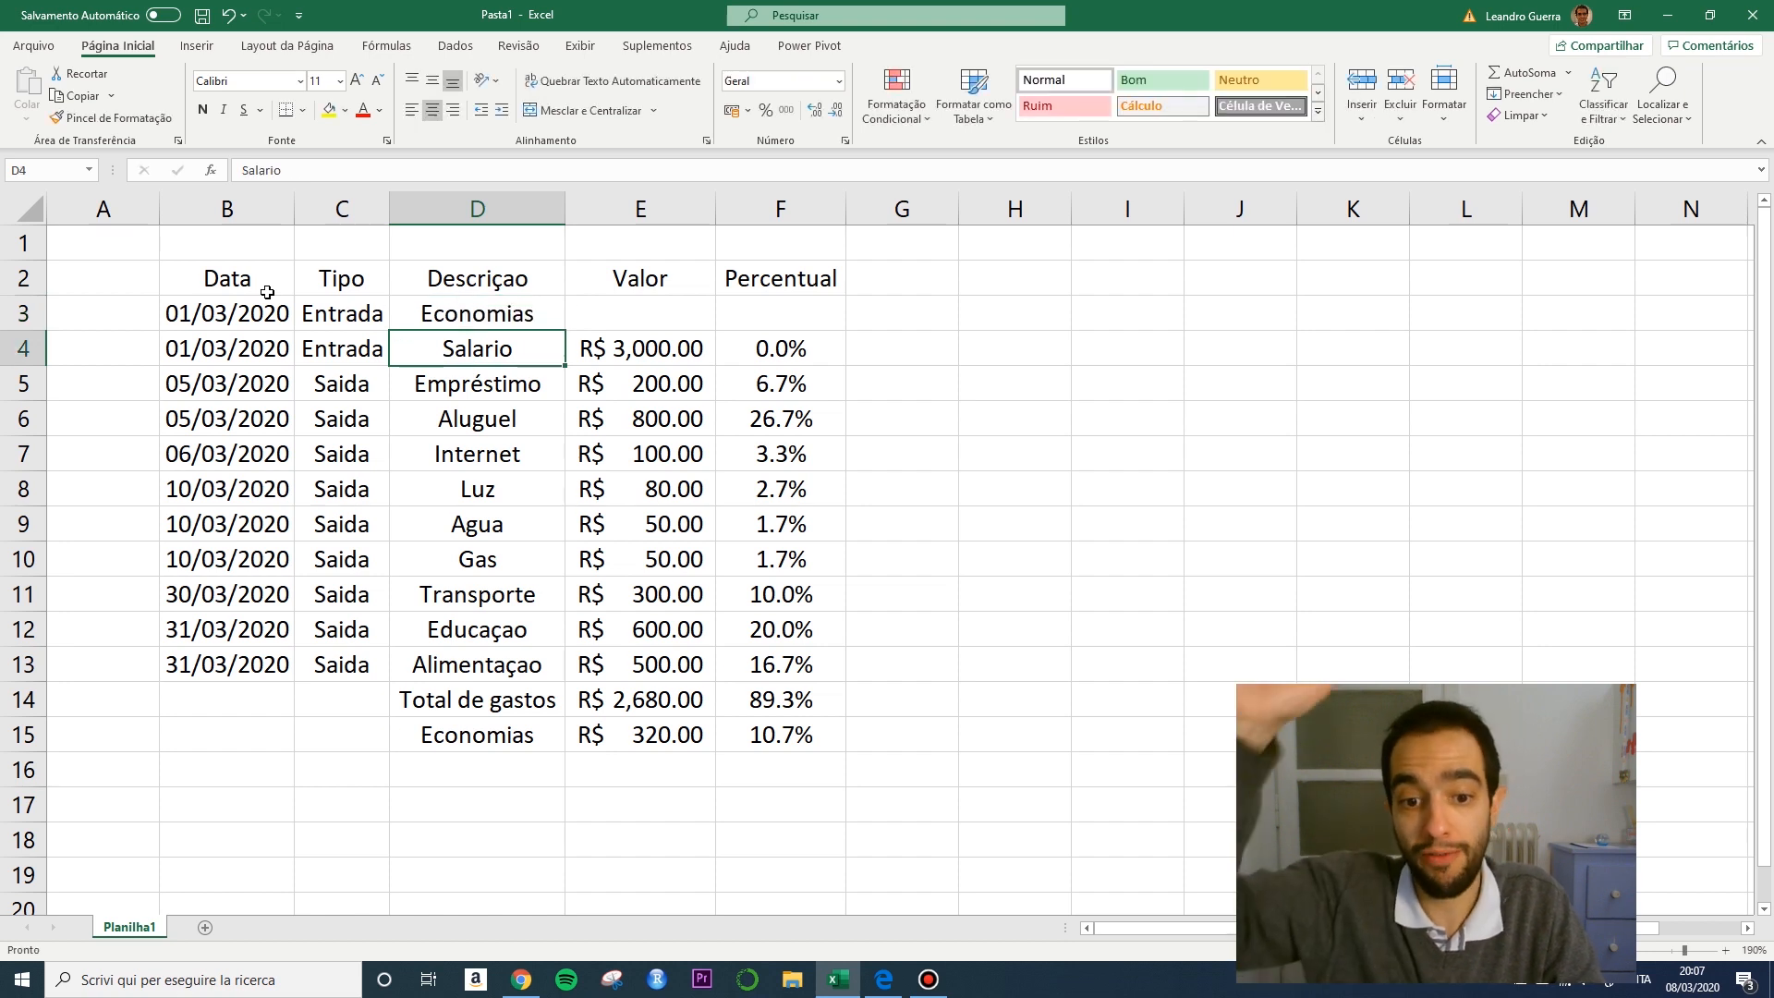
key(Up)
text(E)
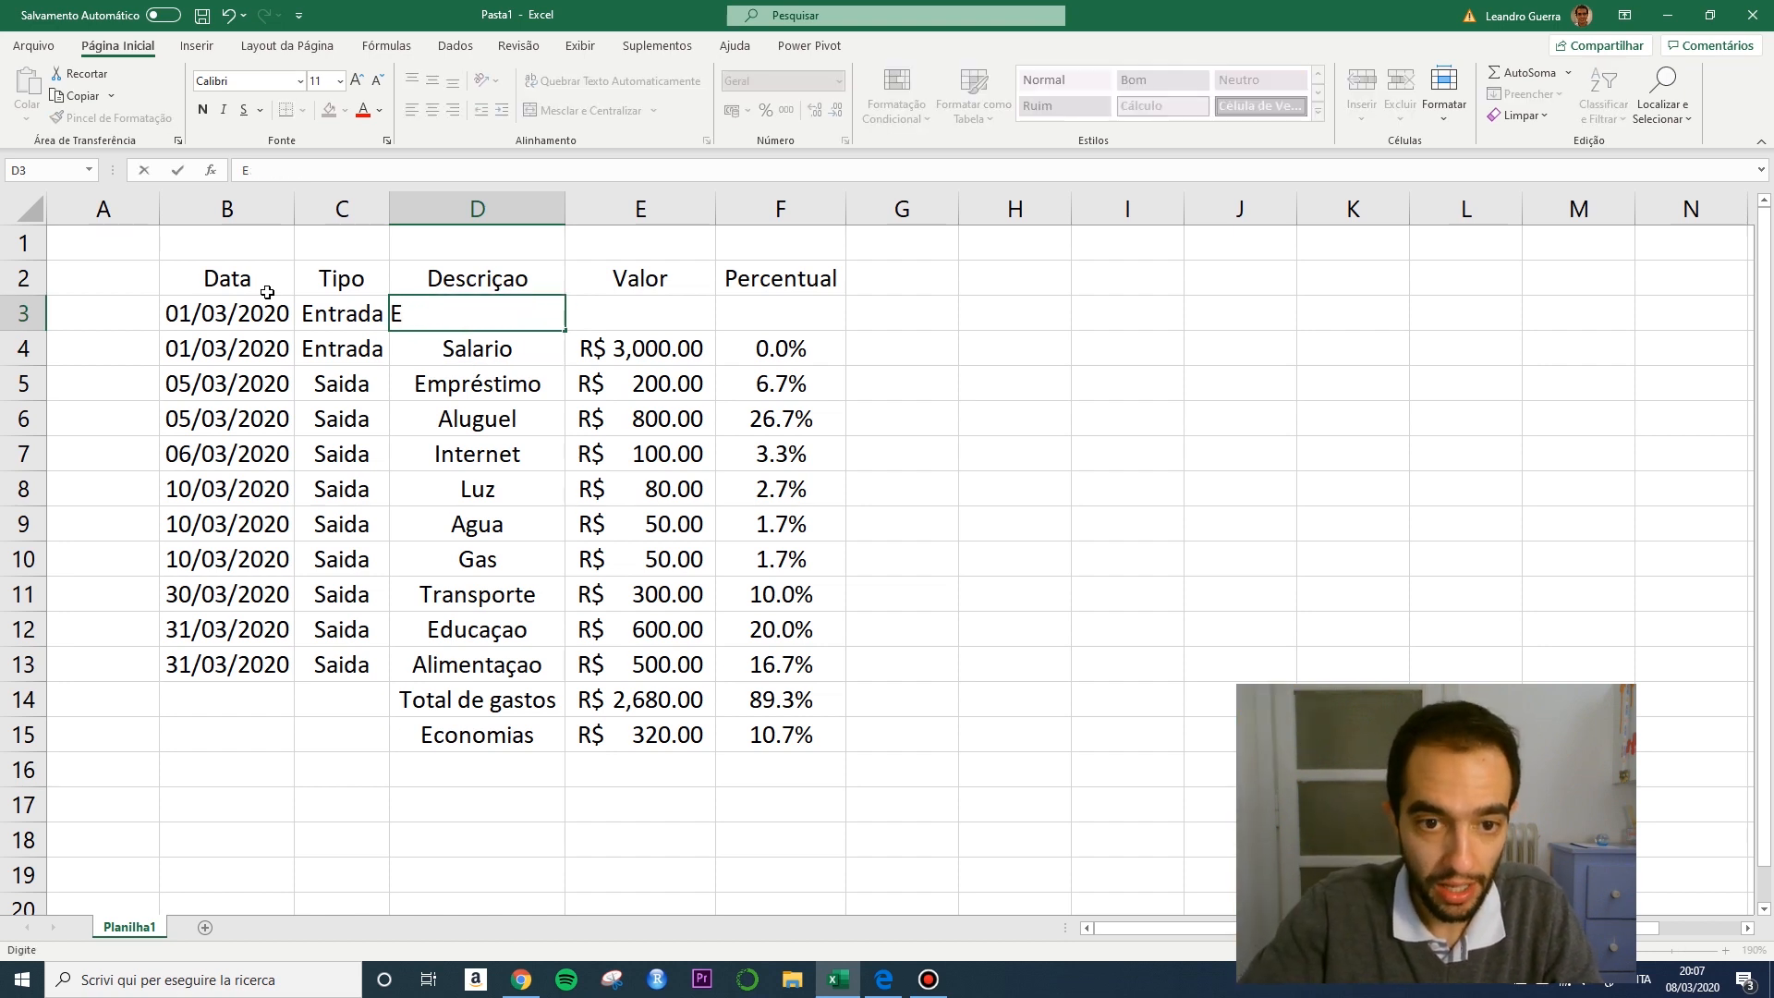
key(BackSpace)
Enter "Saldo Mes Anterior" as the Descriçao in D3.
text(Sald)
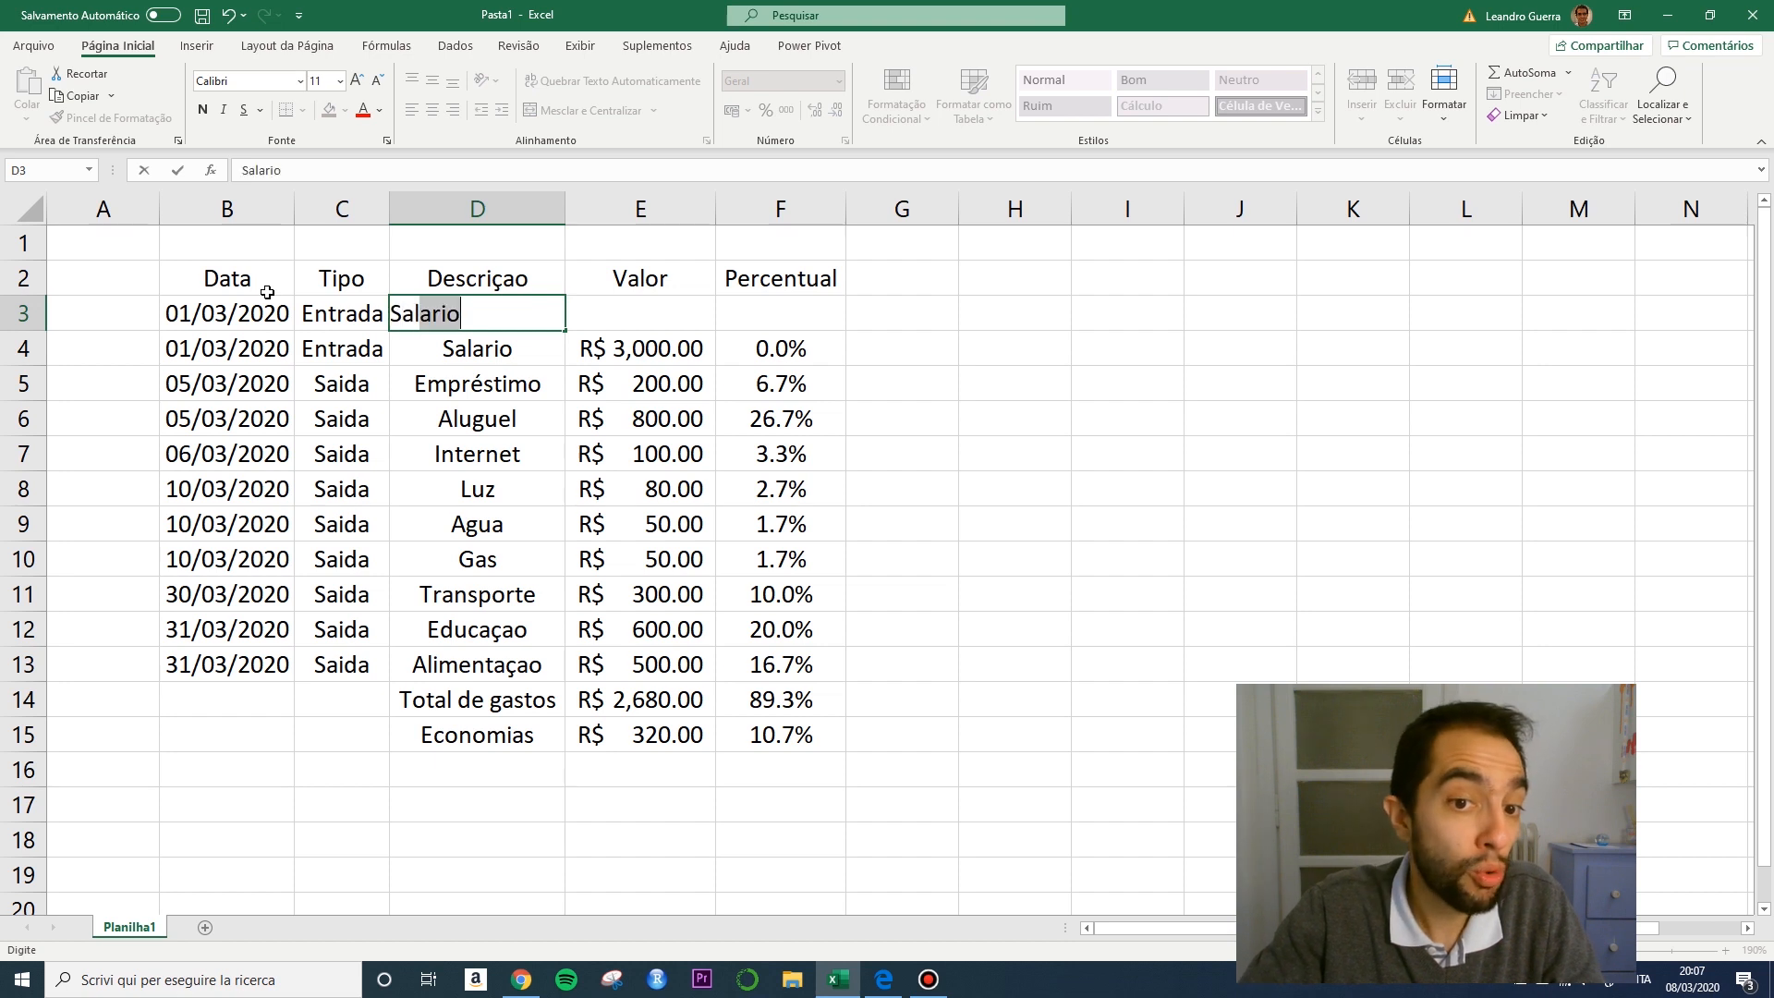
text(o Mes)
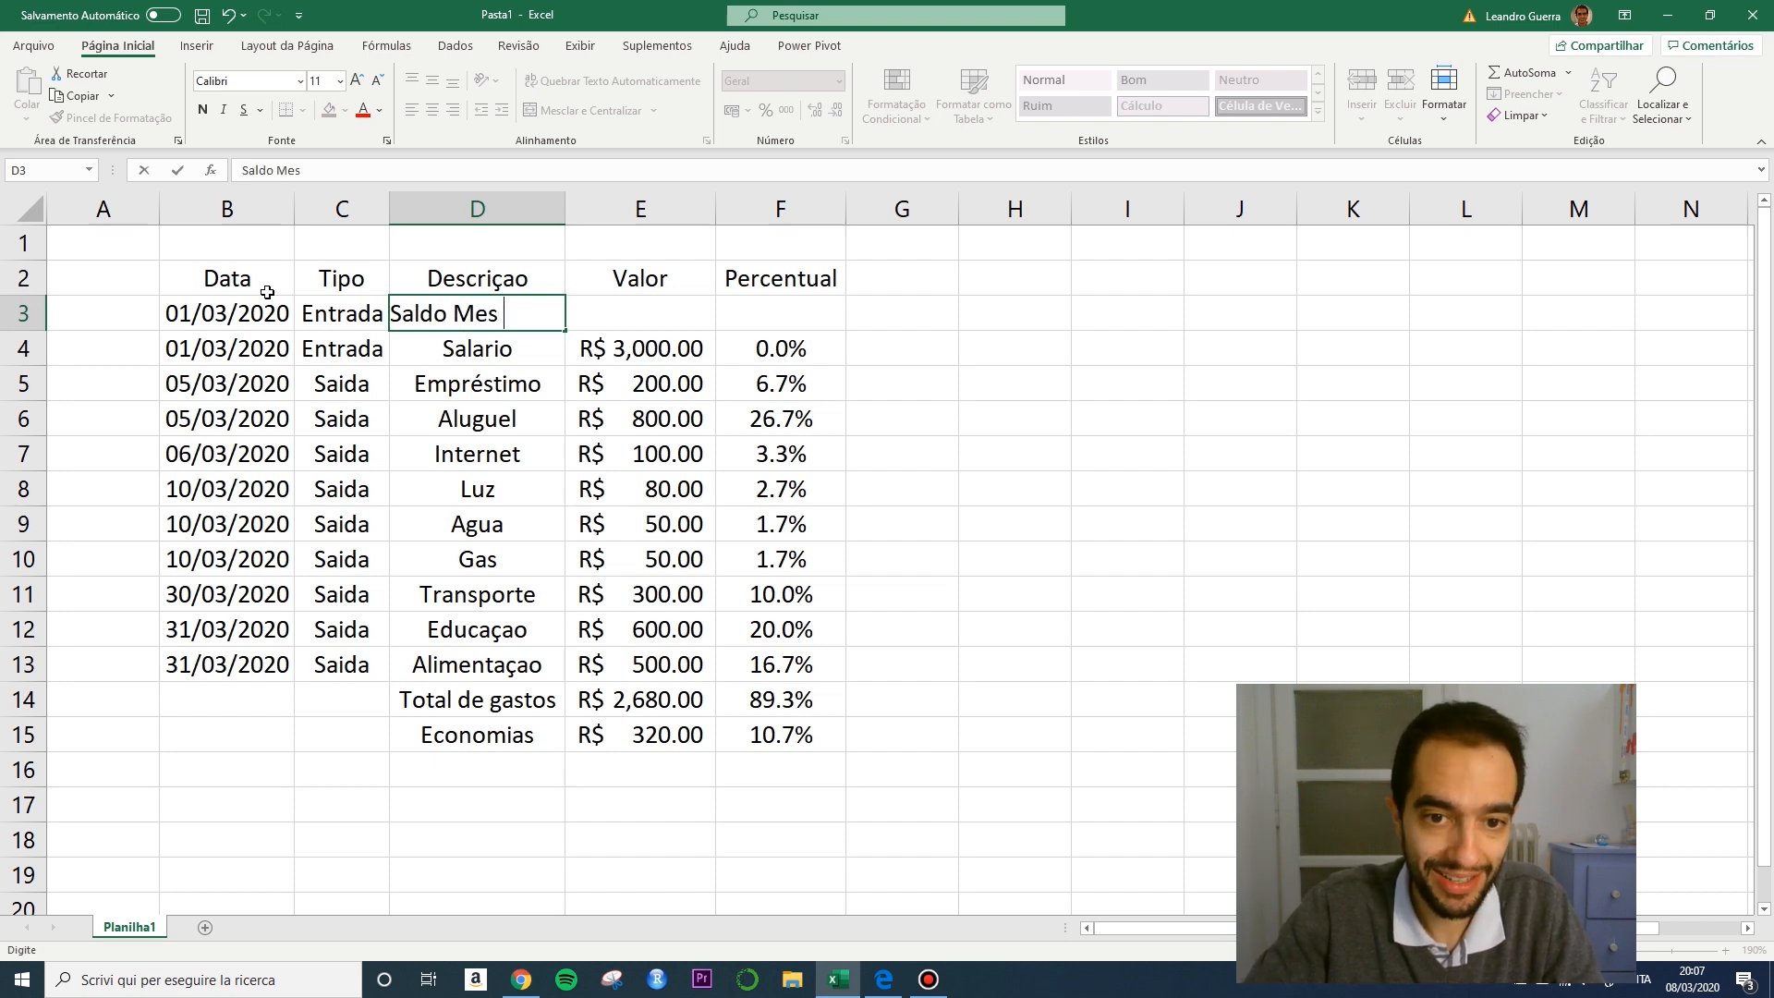
text( Anter)
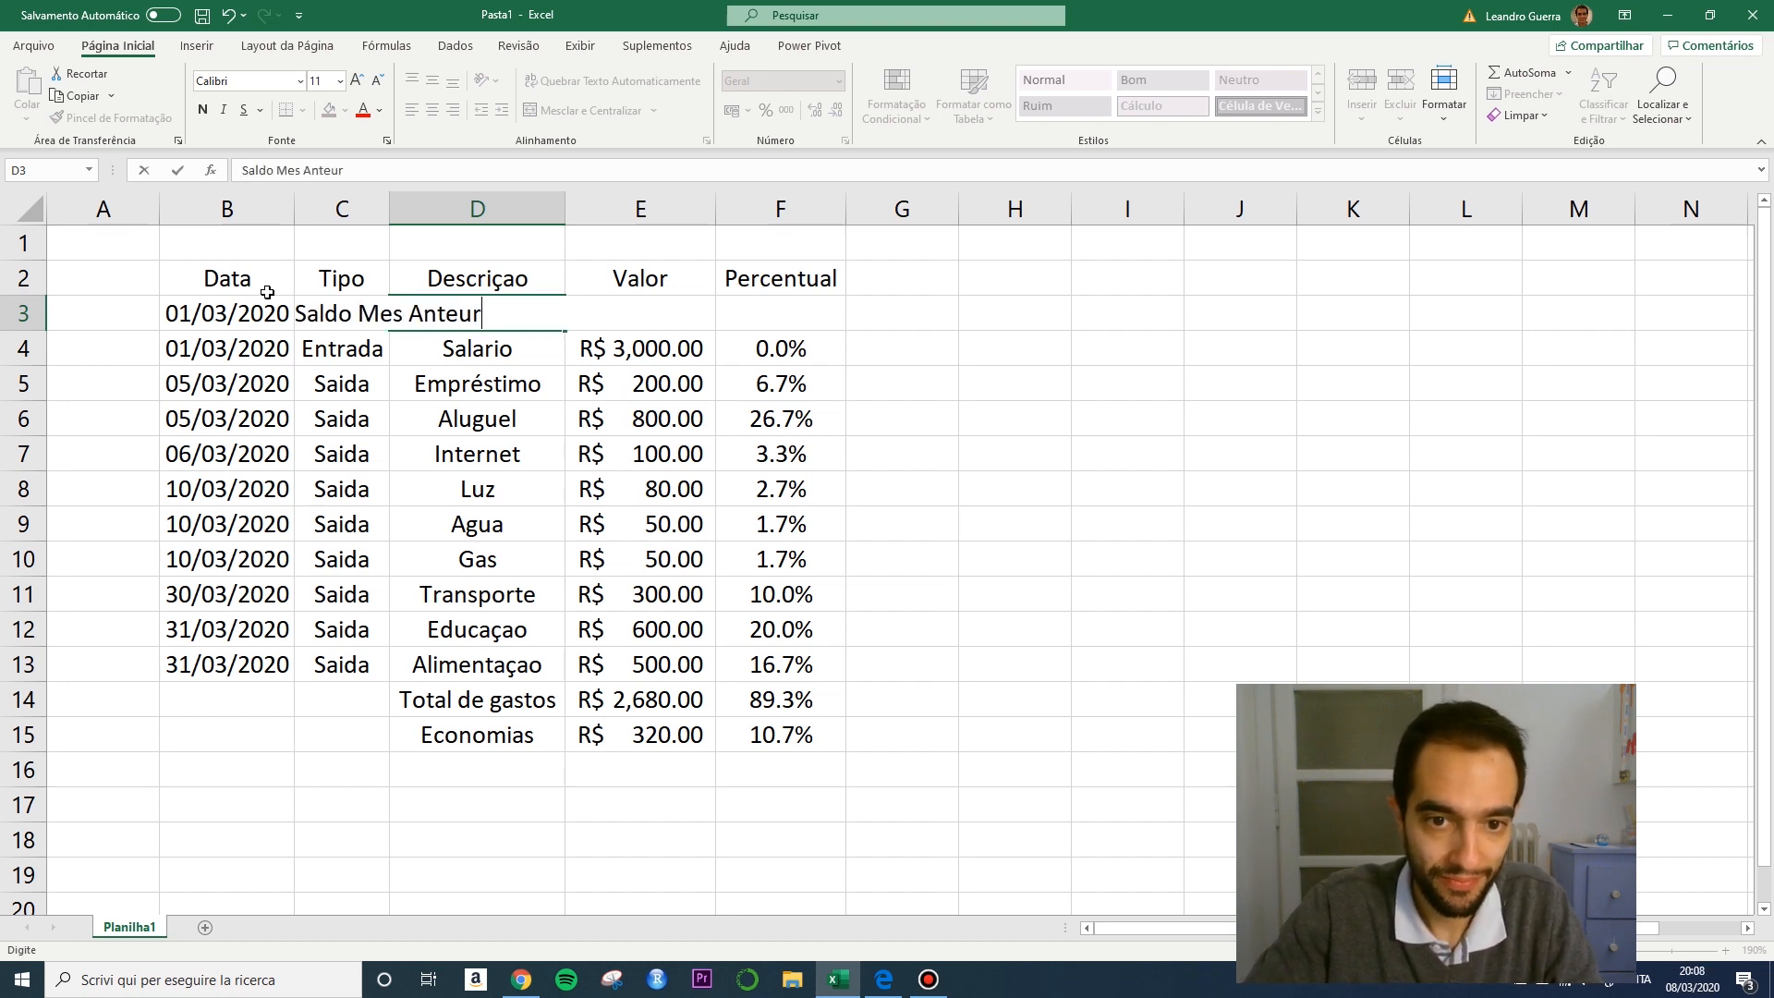
key(BackSpace)
text(rior)
key(Return)
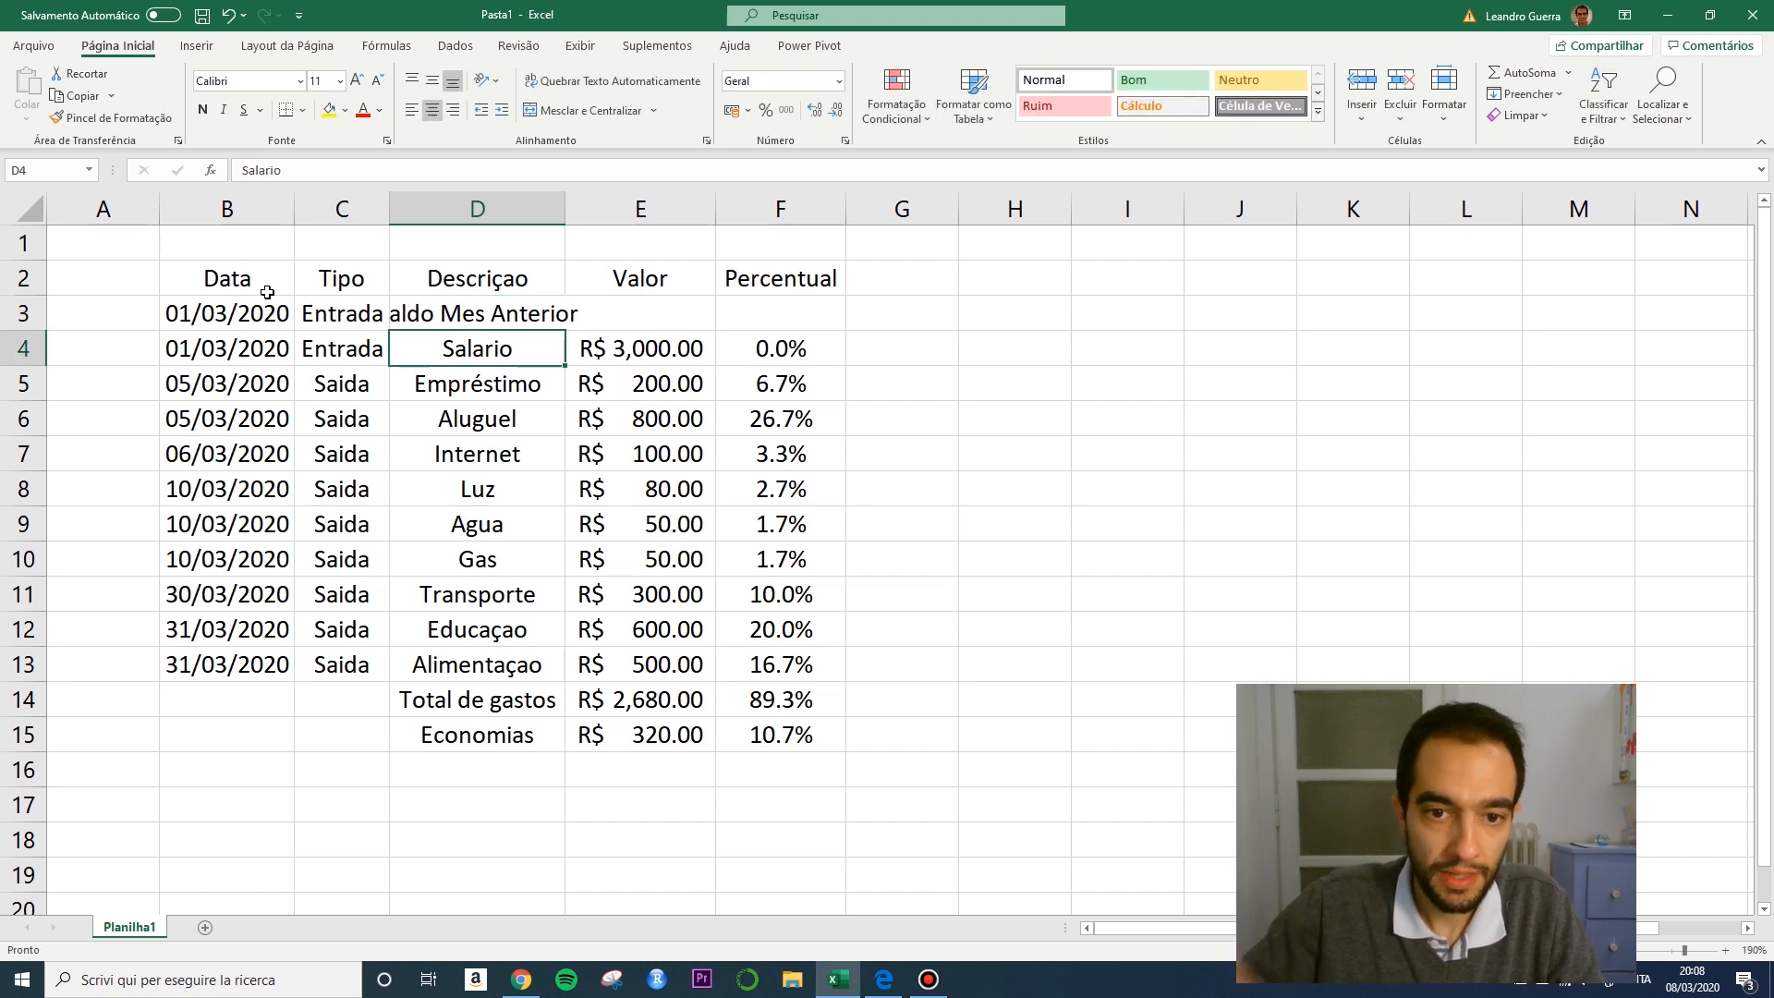
Shorten the description in D3 to "Saldo Anterior".
click(450, 317)
double_click(287, 170)
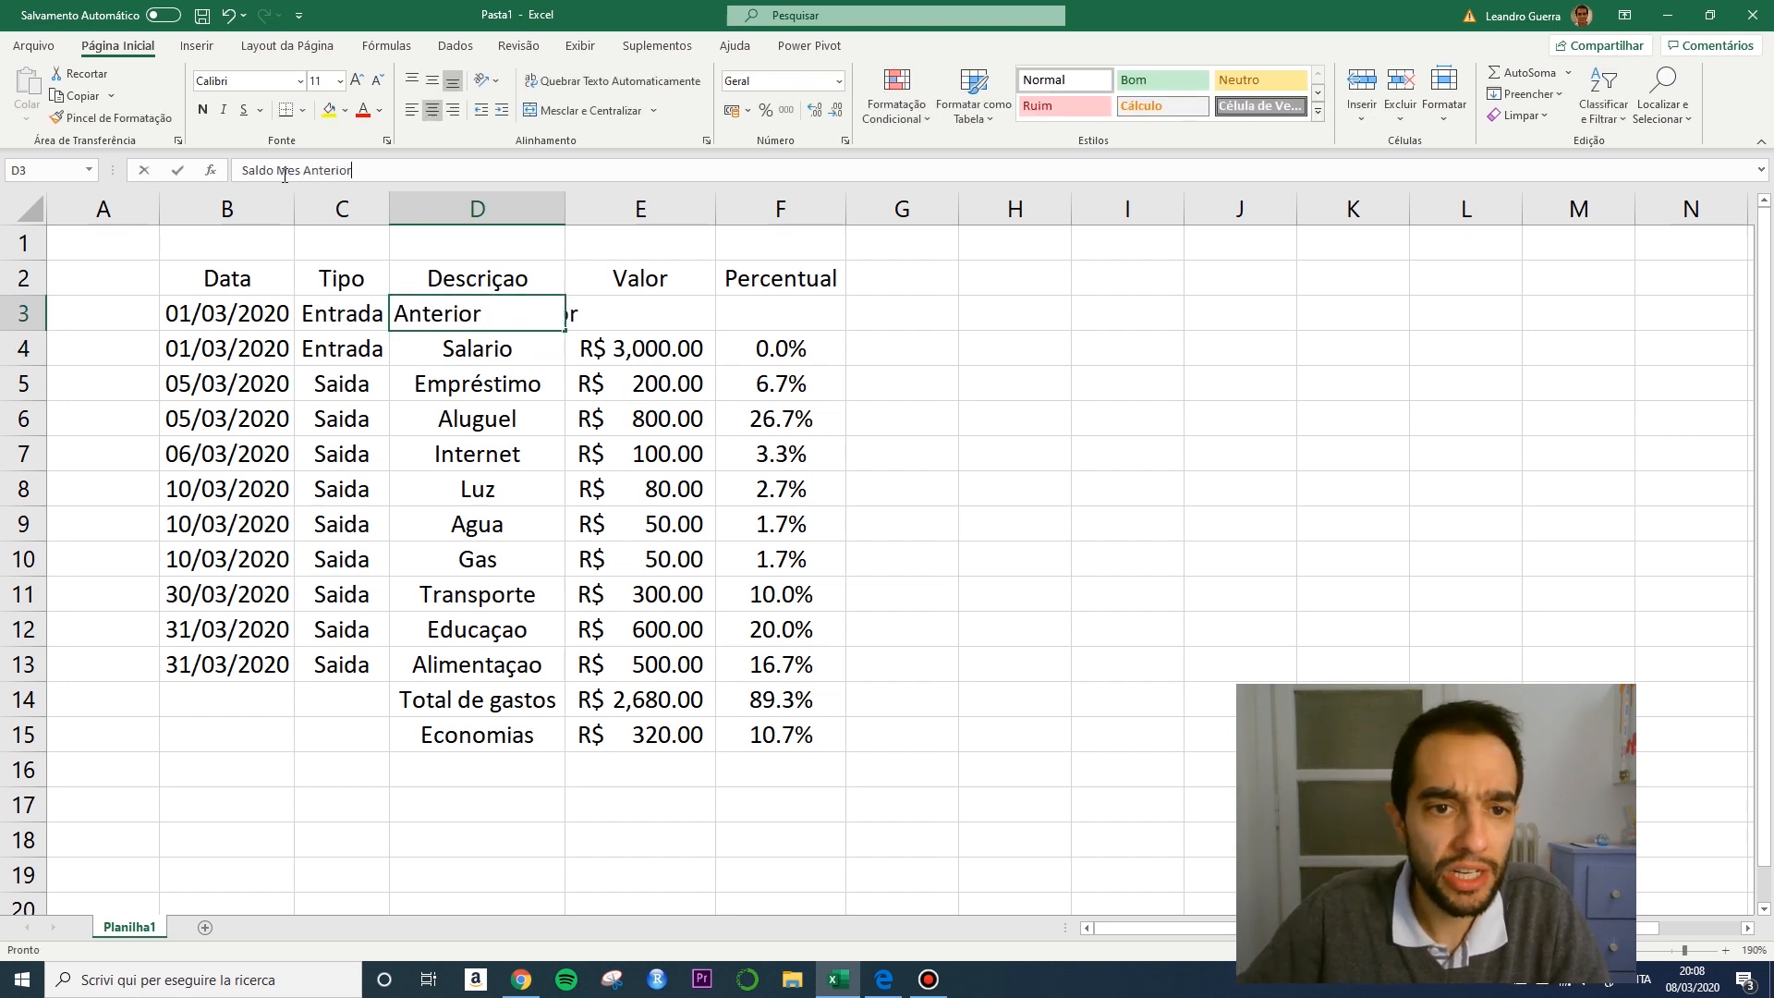
key(Delete)
key(BackSpace)
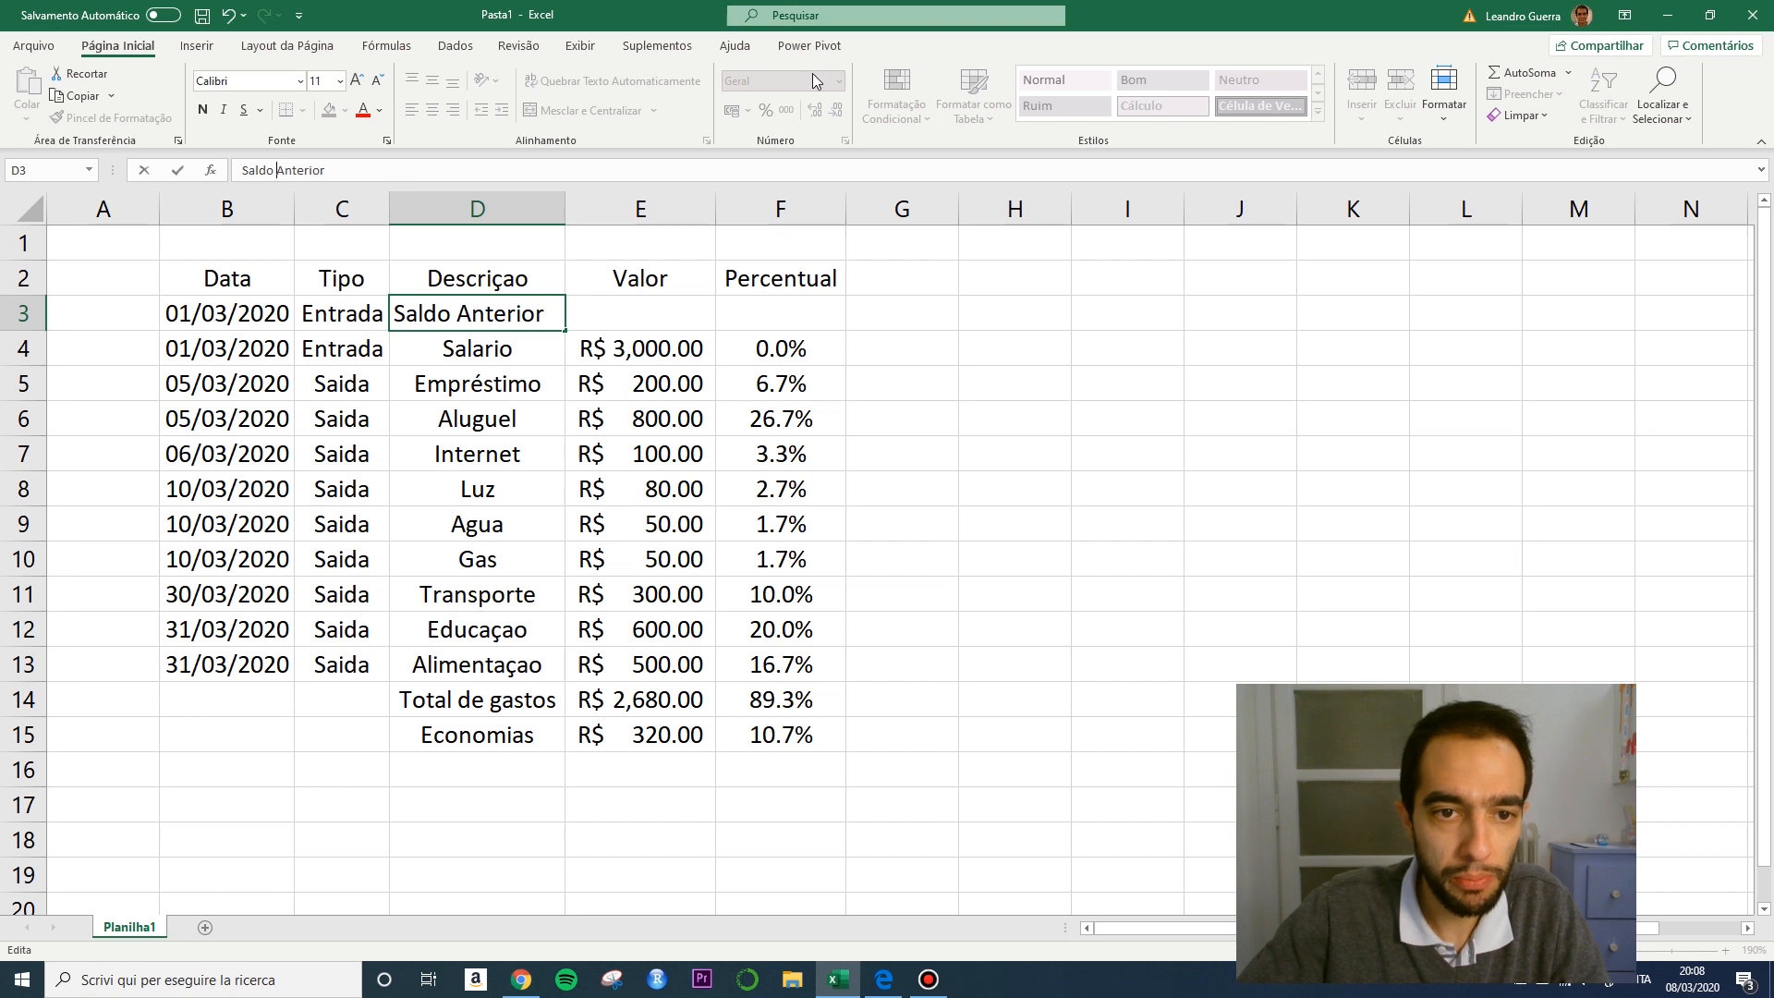
key(Return)
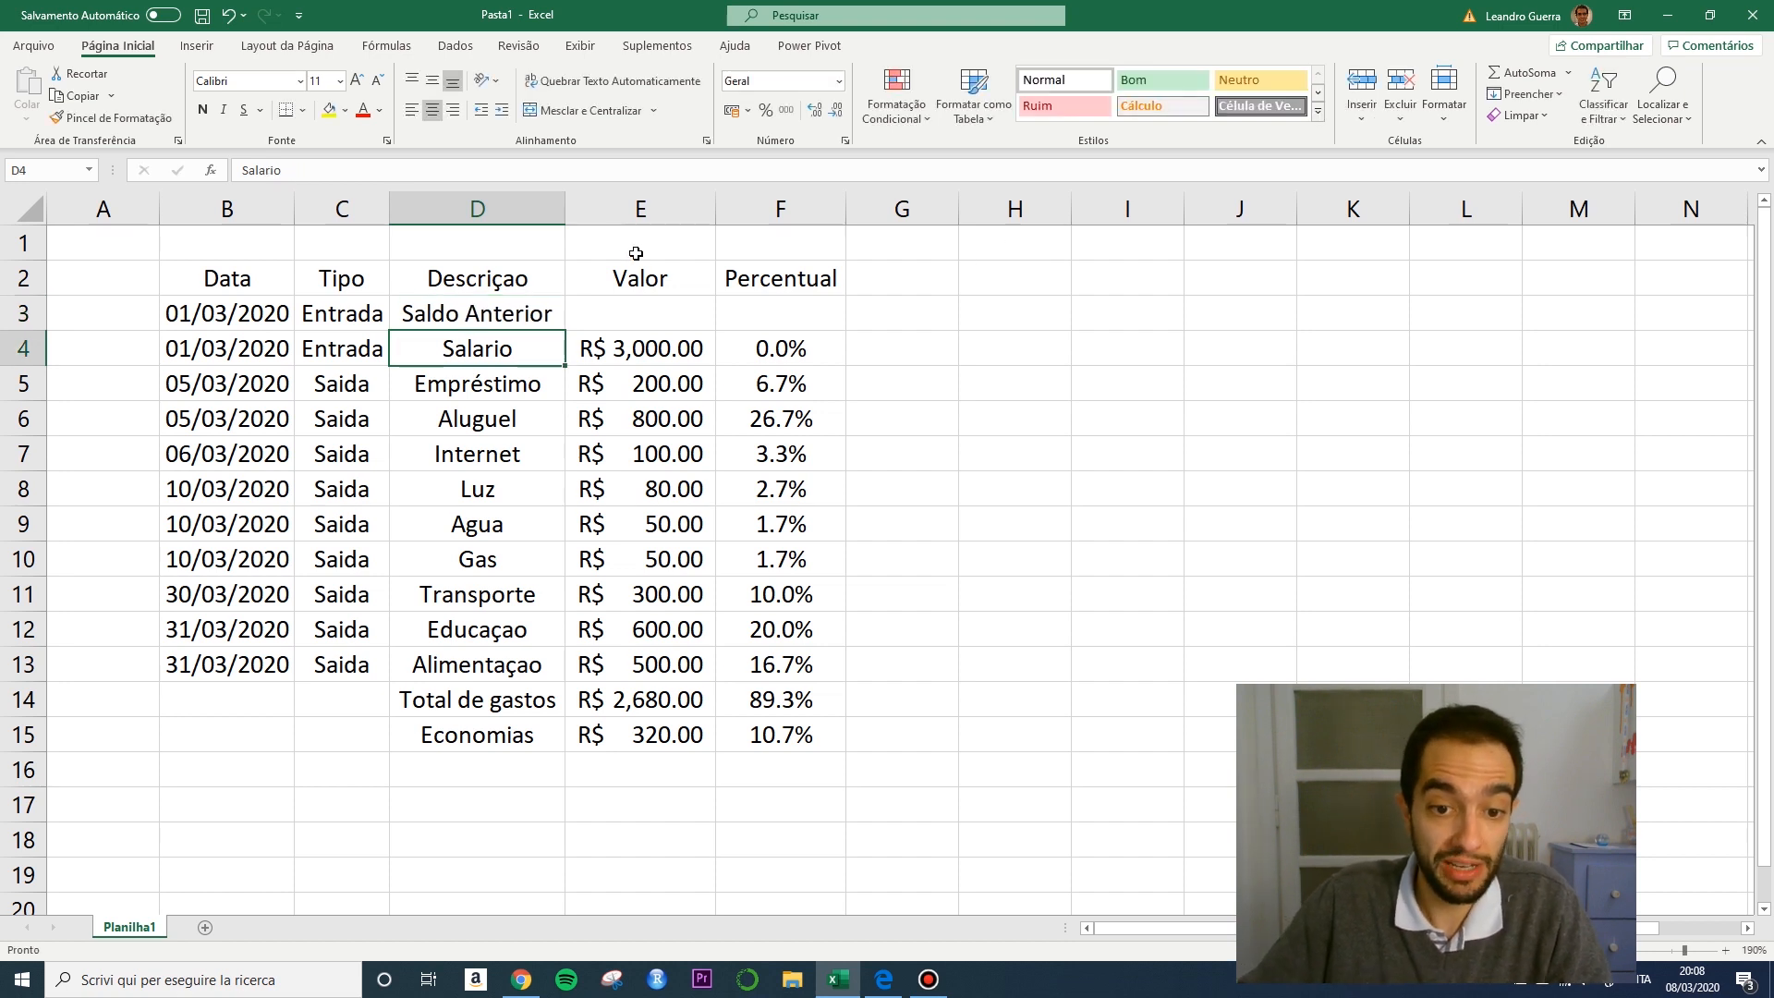
Enter 0 as the Valor of Saldo Anterior in E3.
click(687, 312)
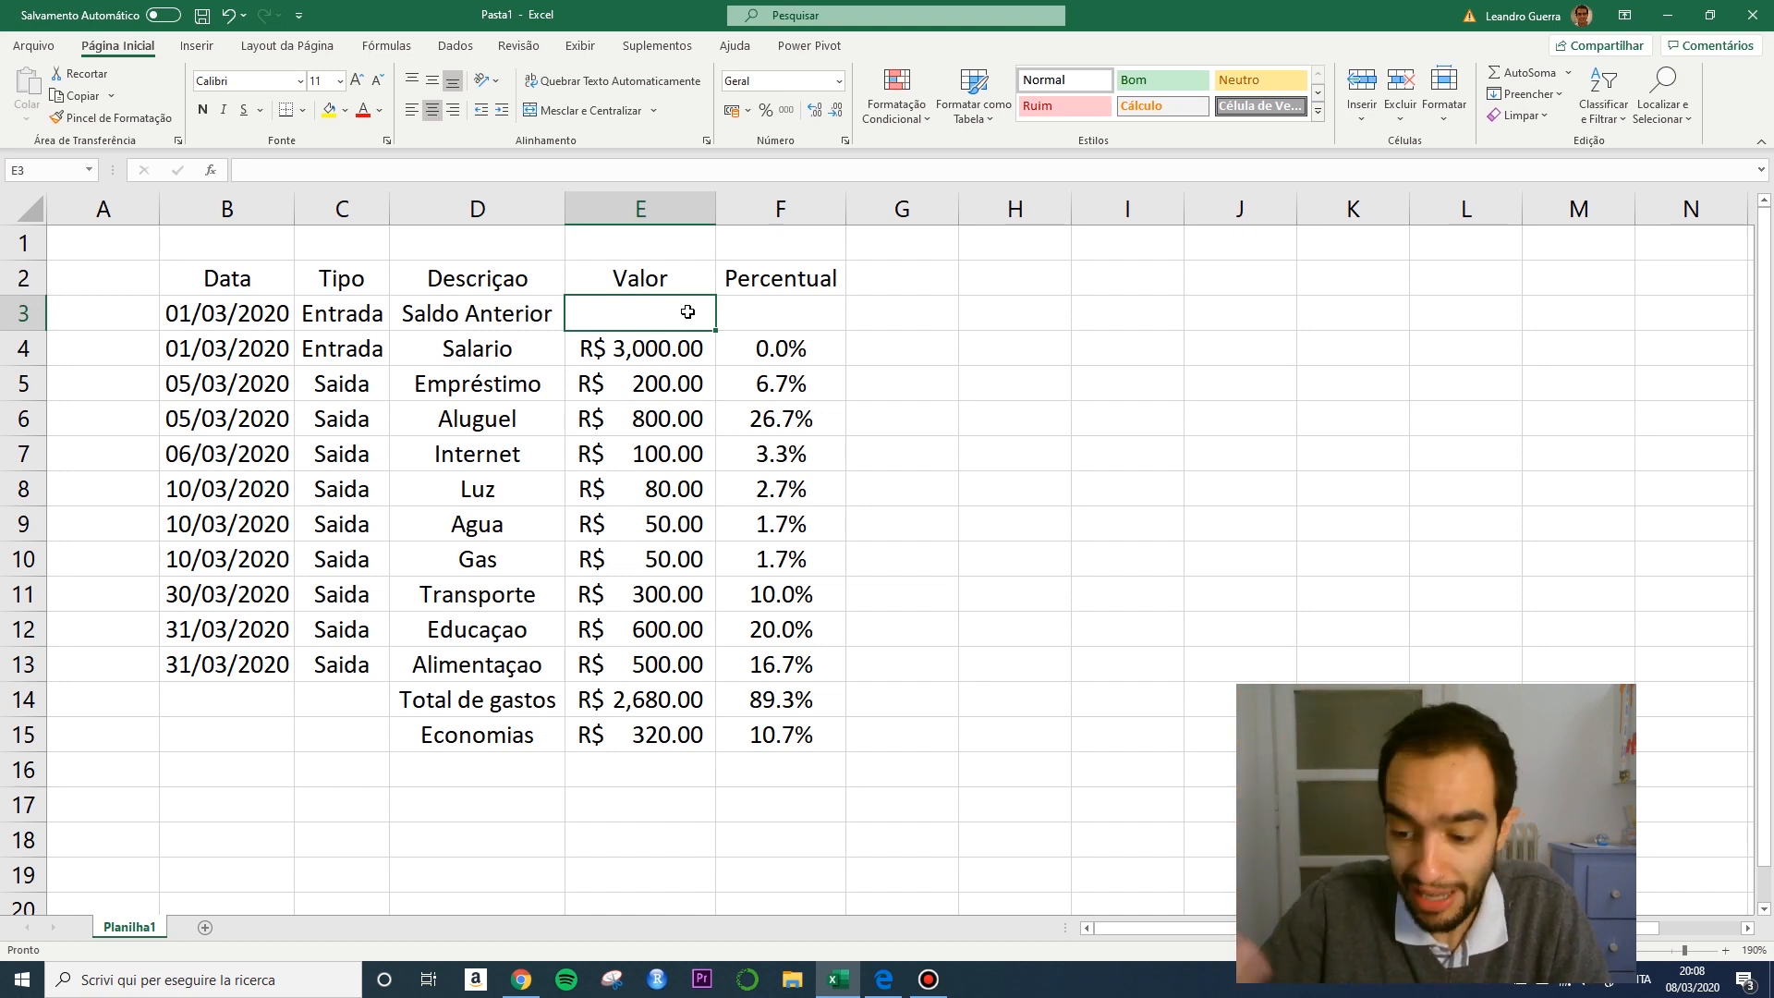
text(0)
key(Return)
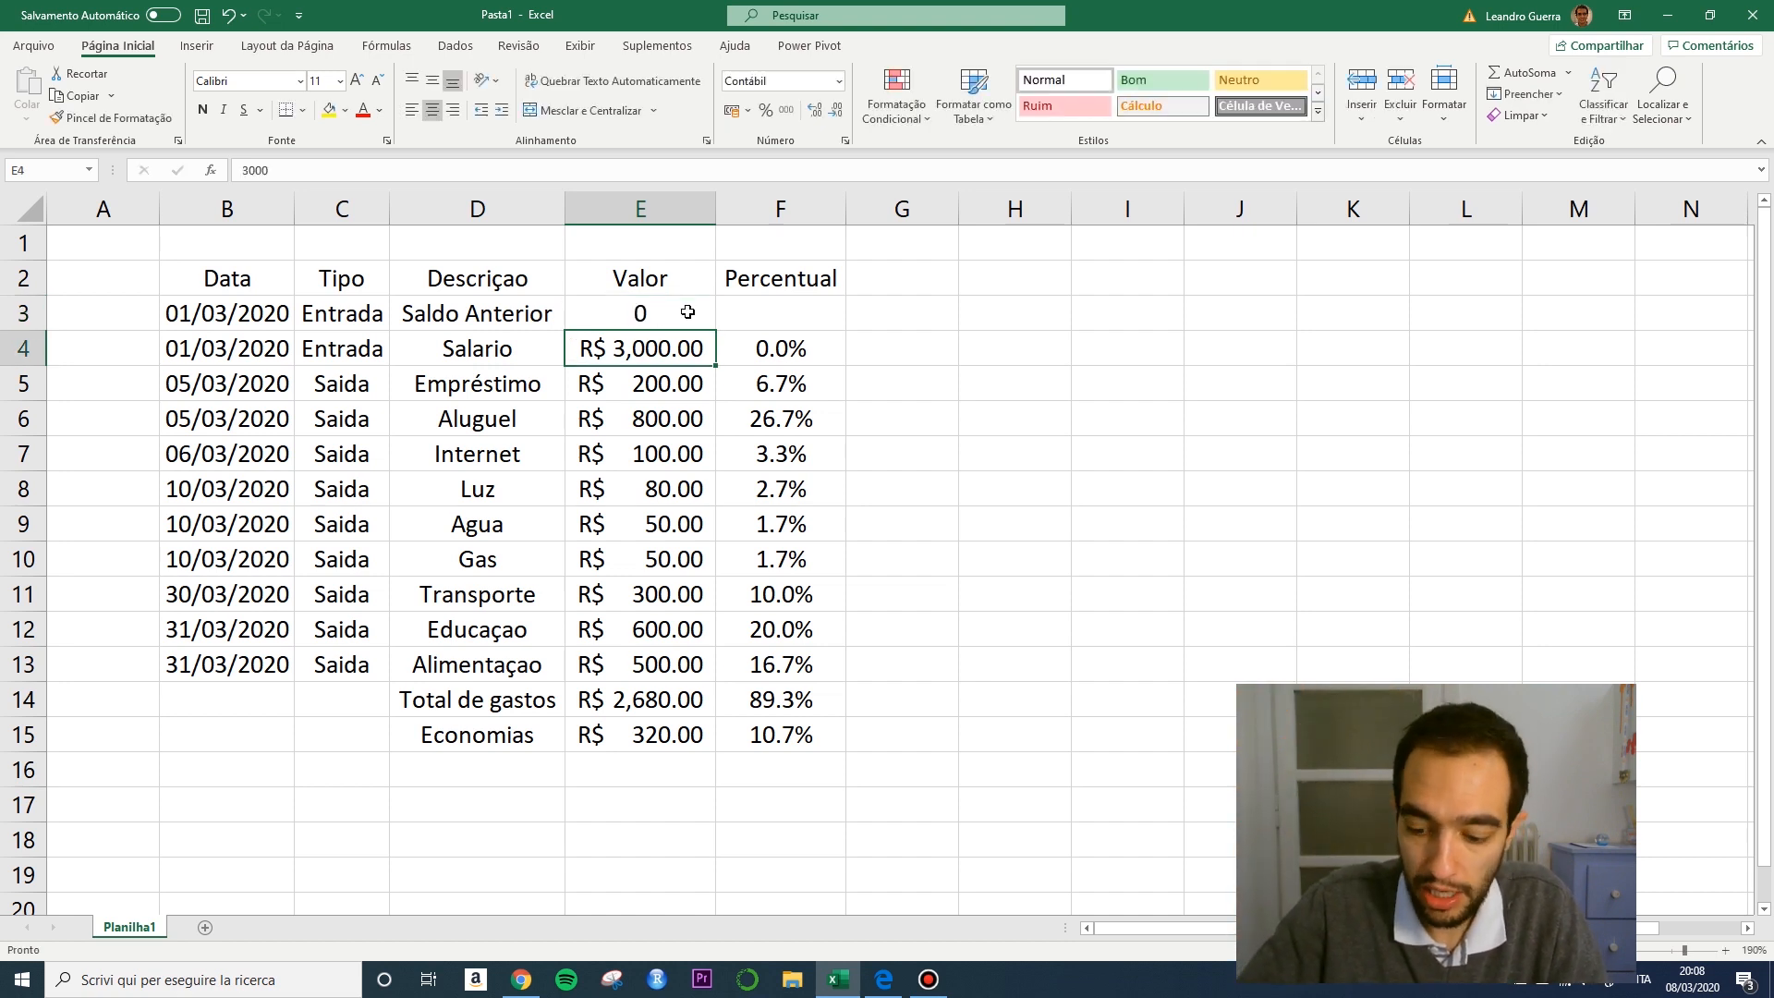
Format the Saldo Anterior Valor in E3 with the R$ Português (Brasil) accounting format.
click(688, 313)
click(748, 110)
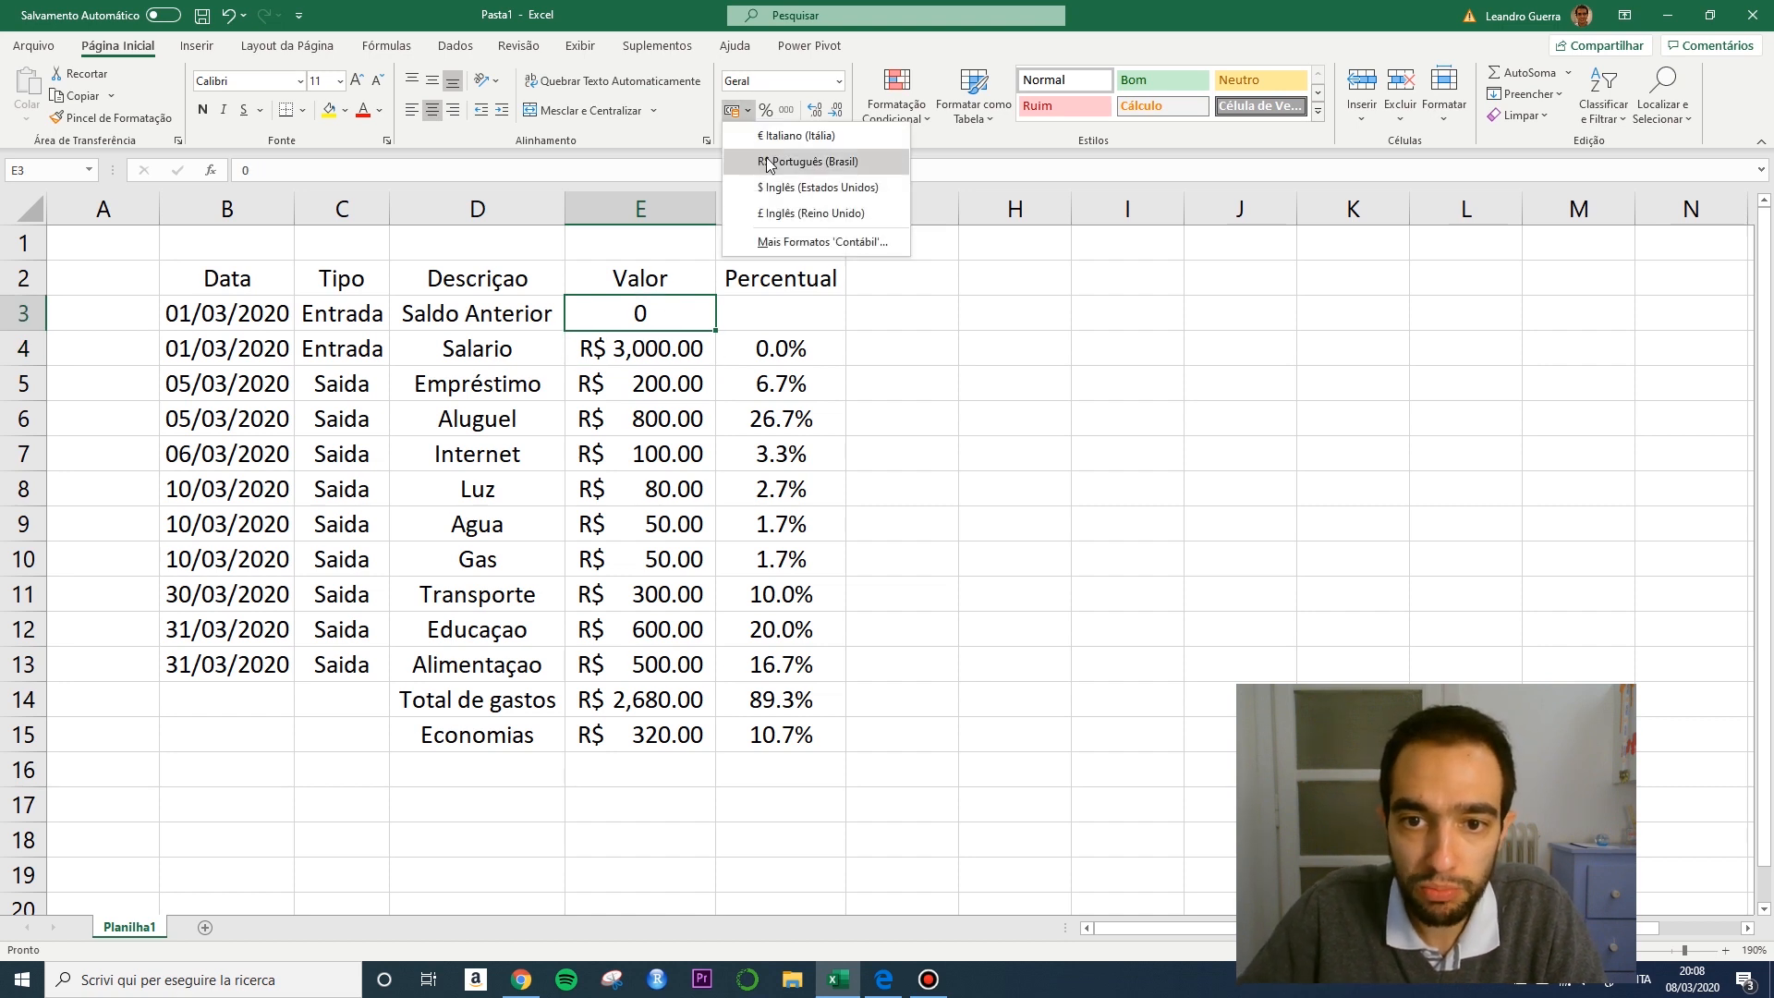
click(772, 162)
Enter 0 as the Percentual of Saldo Anterior in F3 and replace it with a copy of the Salario percentage from F4.
click(821, 311)
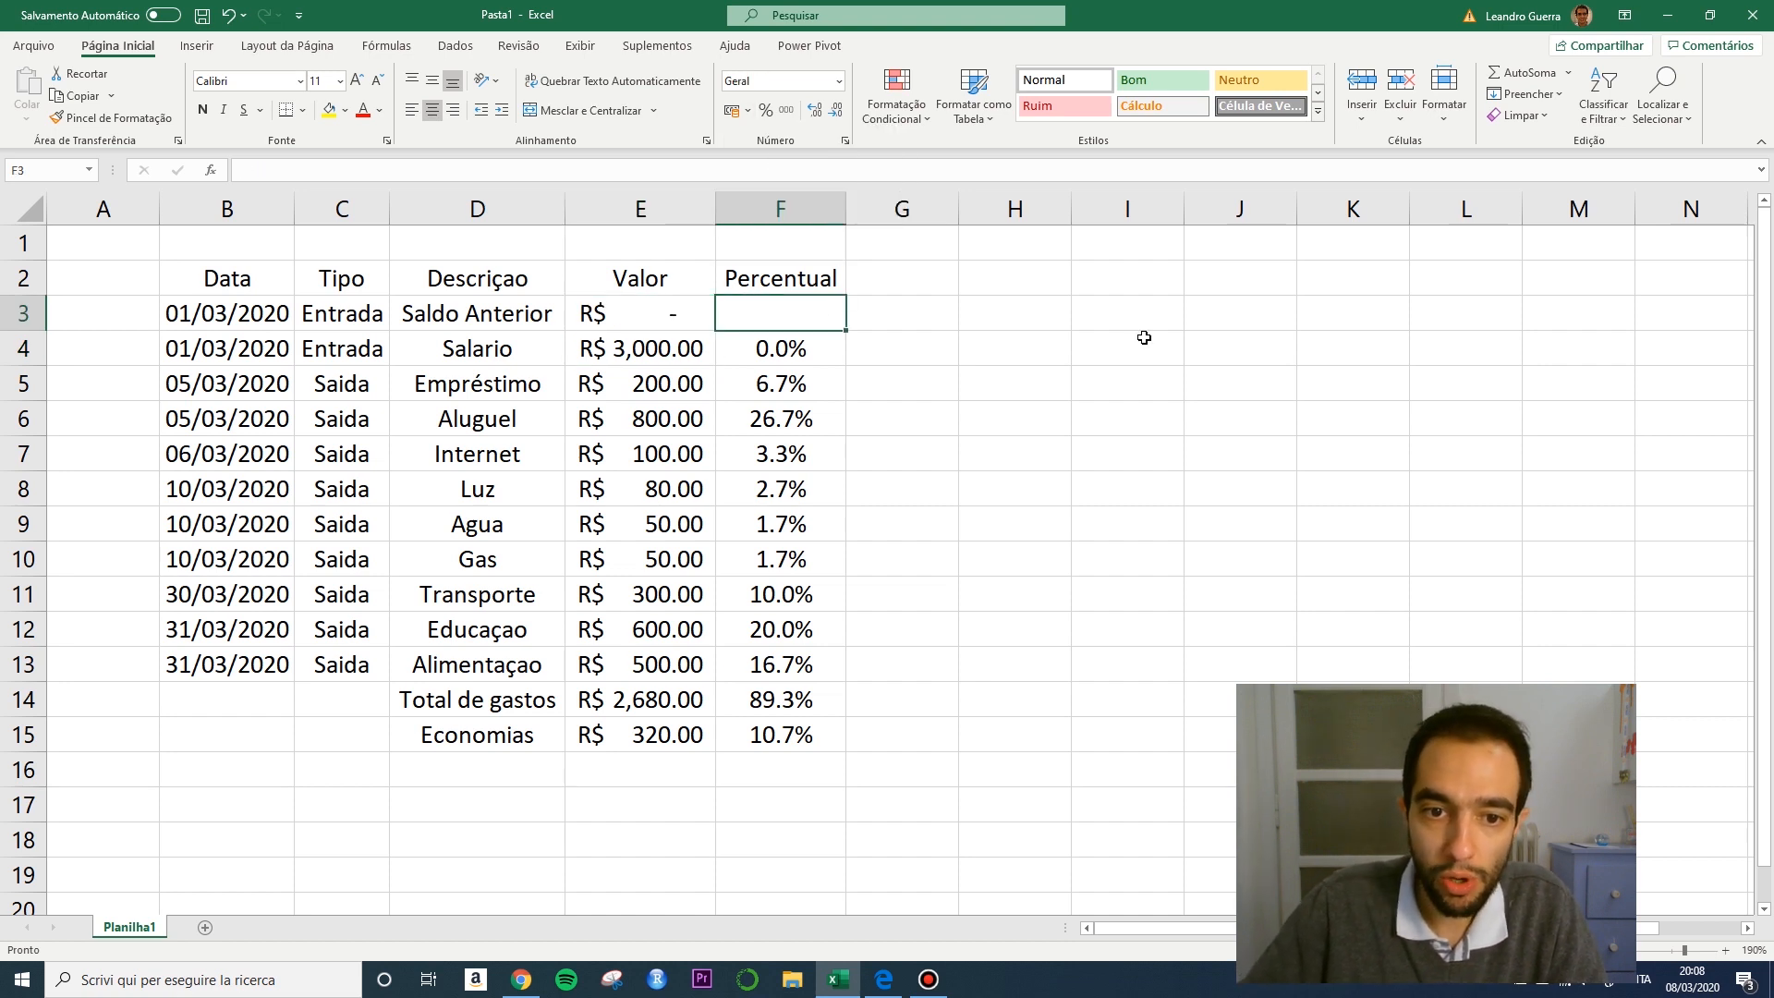
text(0)
key(Return)
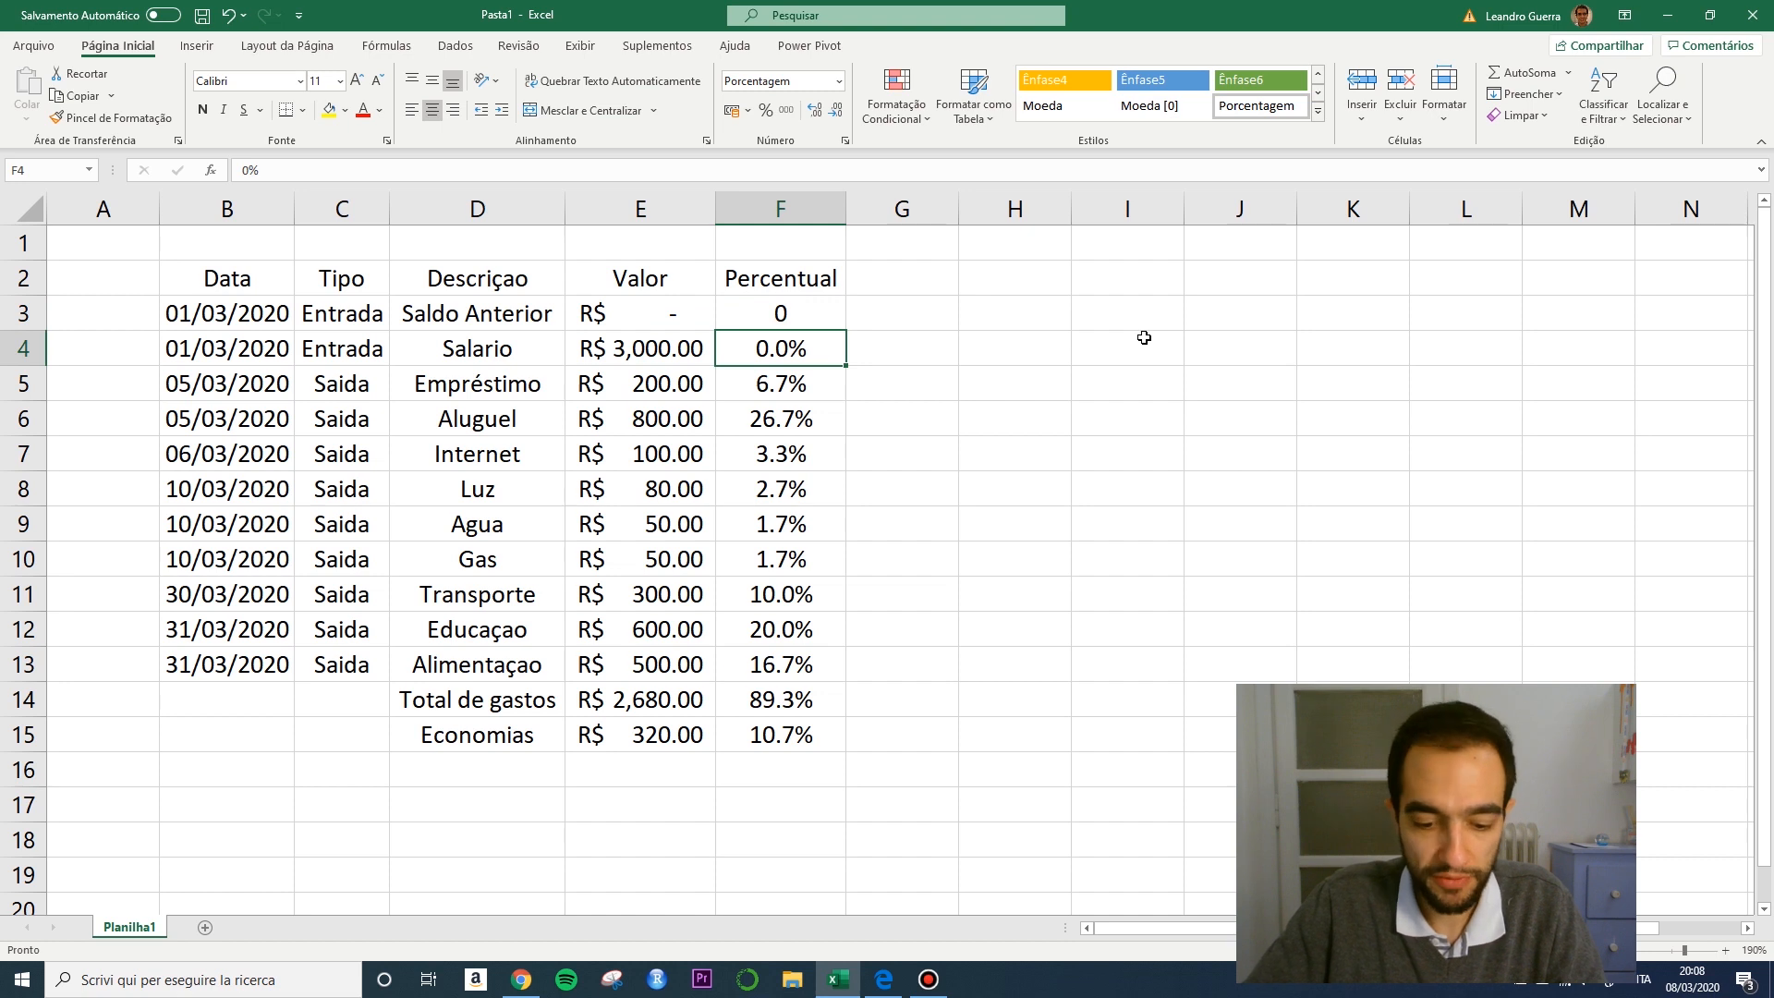
key(ctrl+c)
key(Up)
key(Return)
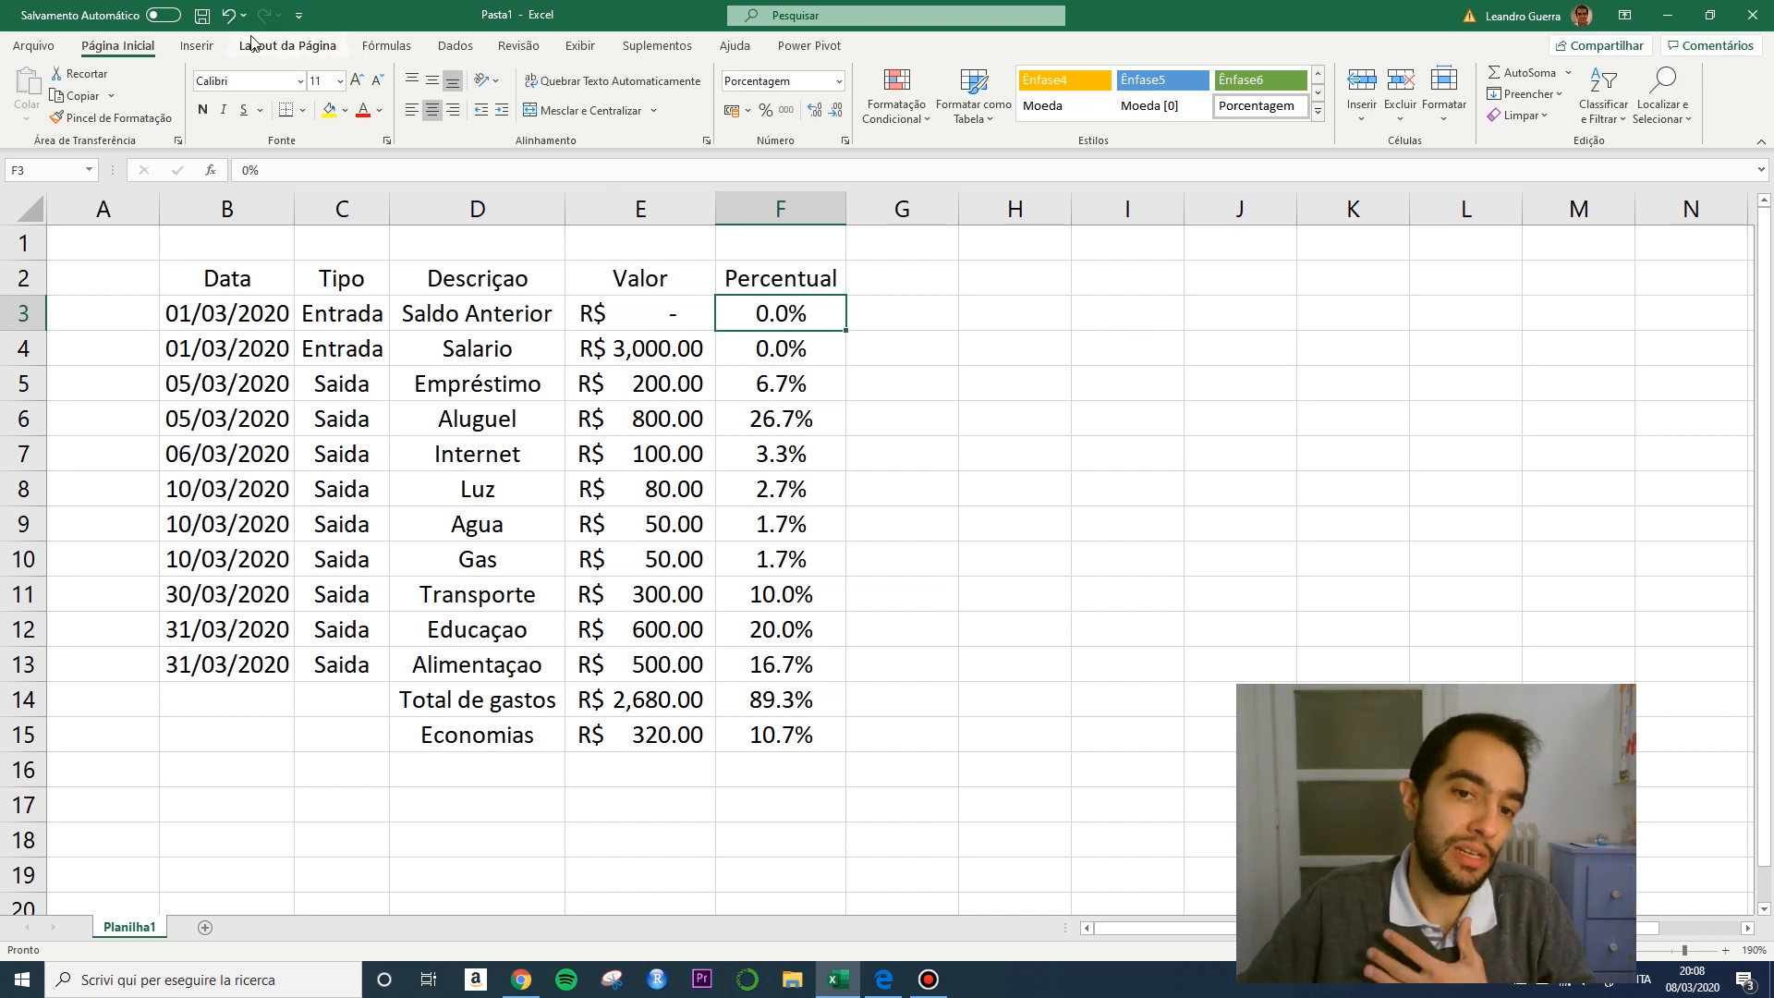
Delete the entire Saldo Anterior row, row 3, from the sheet.
click(23, 312)
right_click(23, 313)
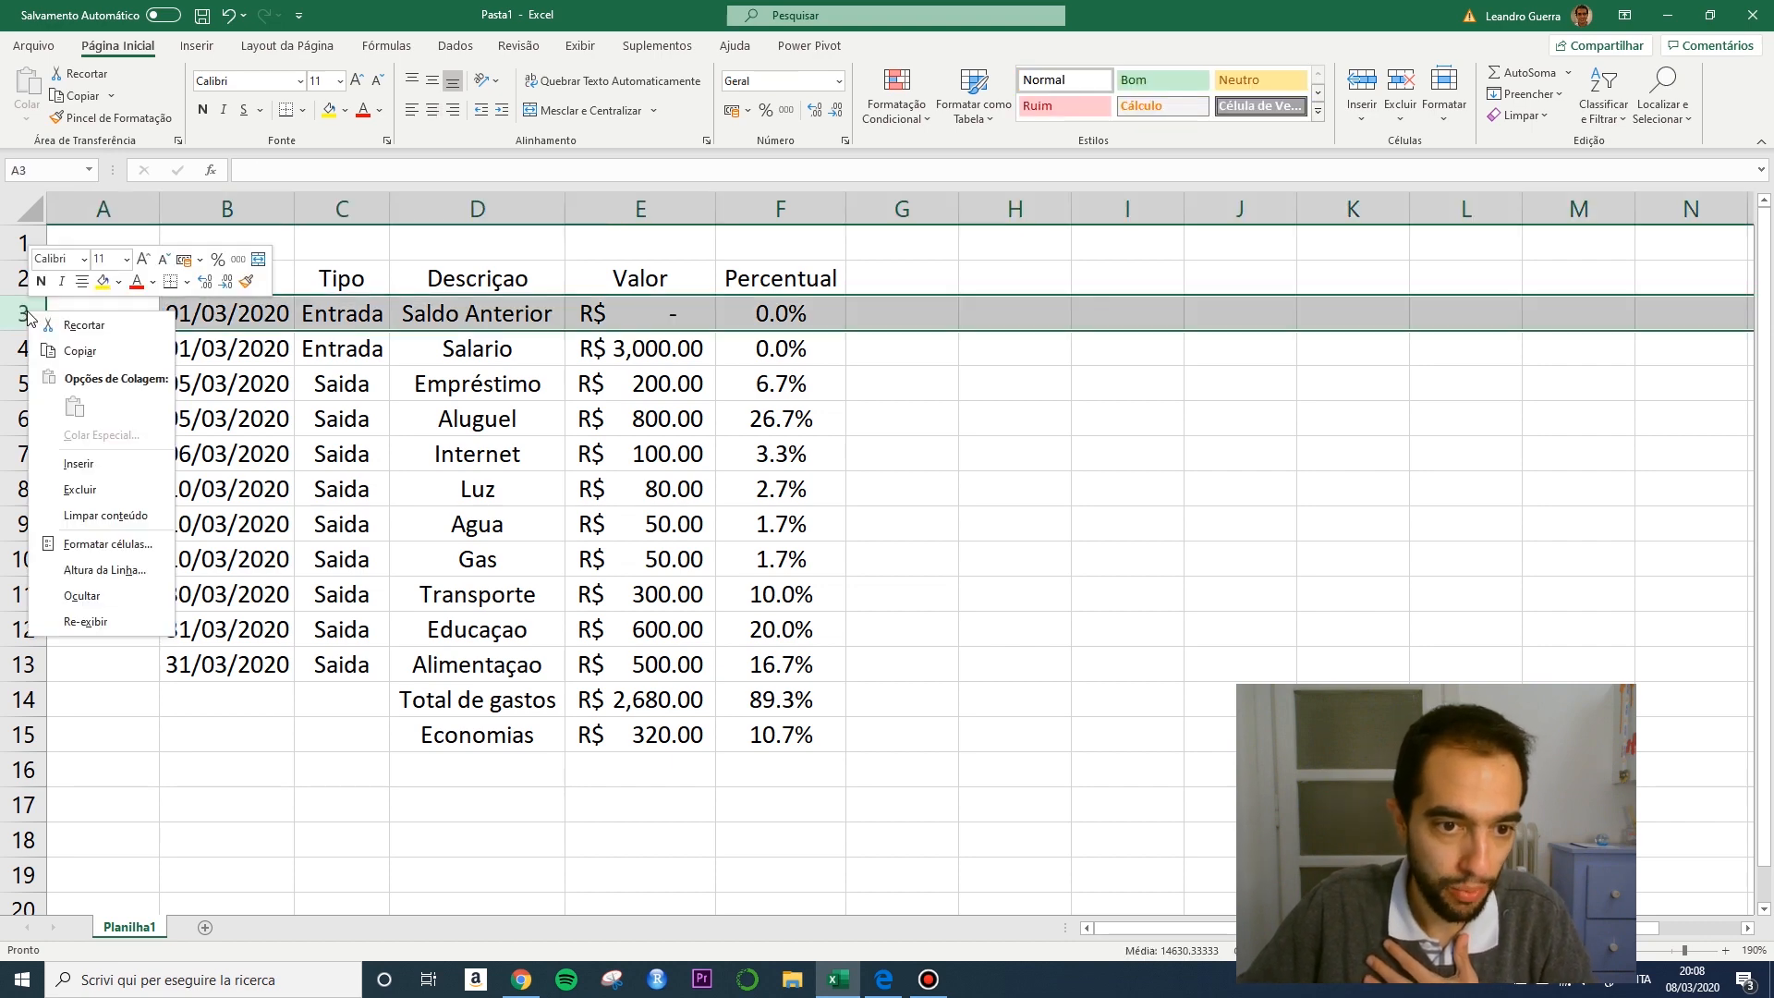
click(91, 490)
Move the table body B3:F14, from Salario through Economias, down one row so that row 3 is empty.
click(579, 700)
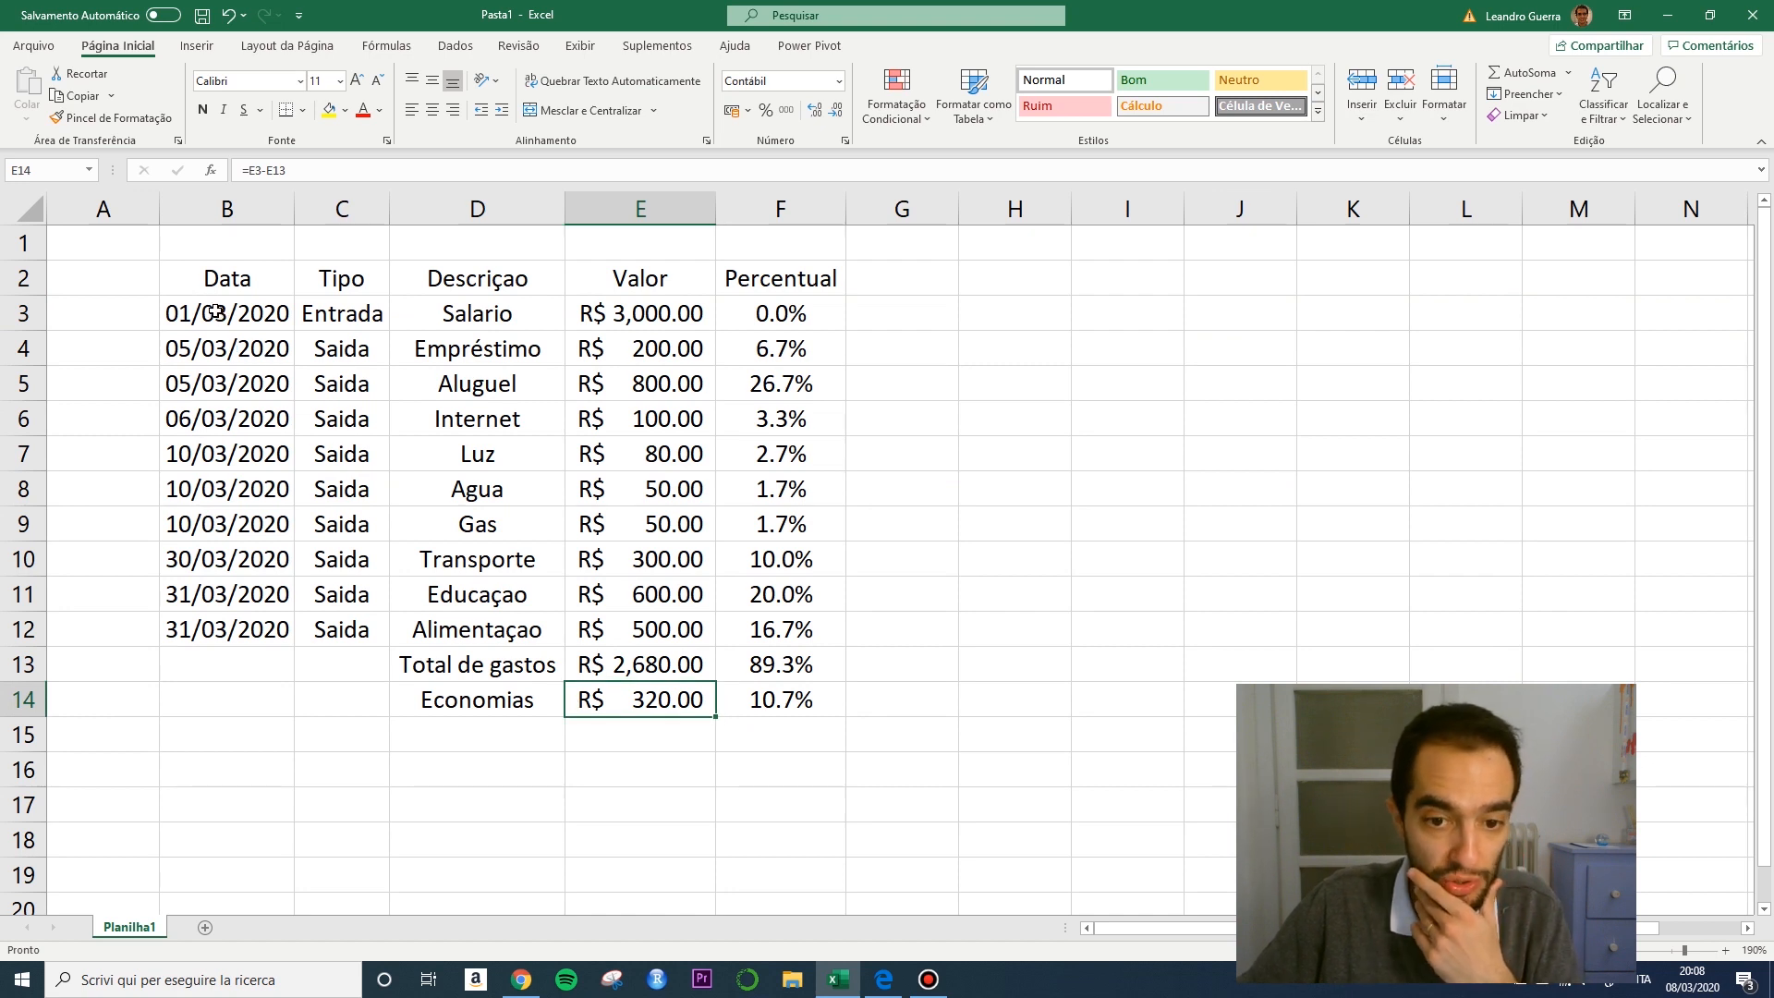
drag(214, 311, 753, 700)
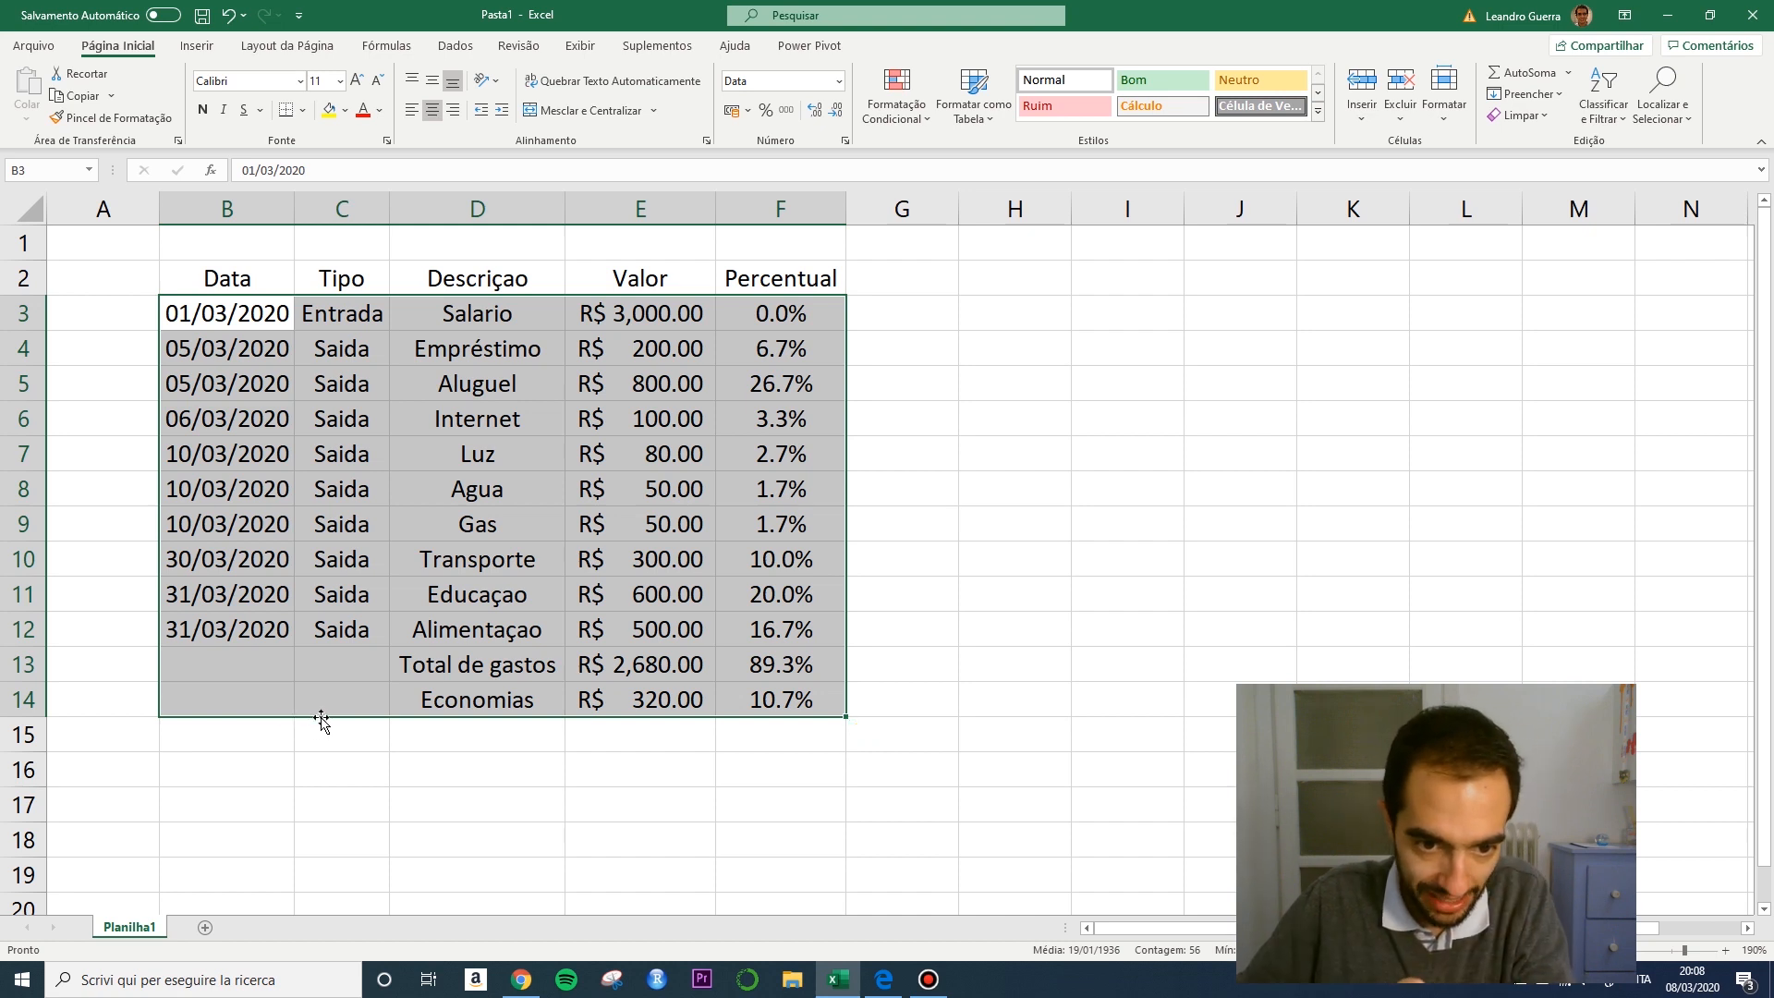
drag(321, 719, 320, 490)
drag(346, 649, 355, 750)
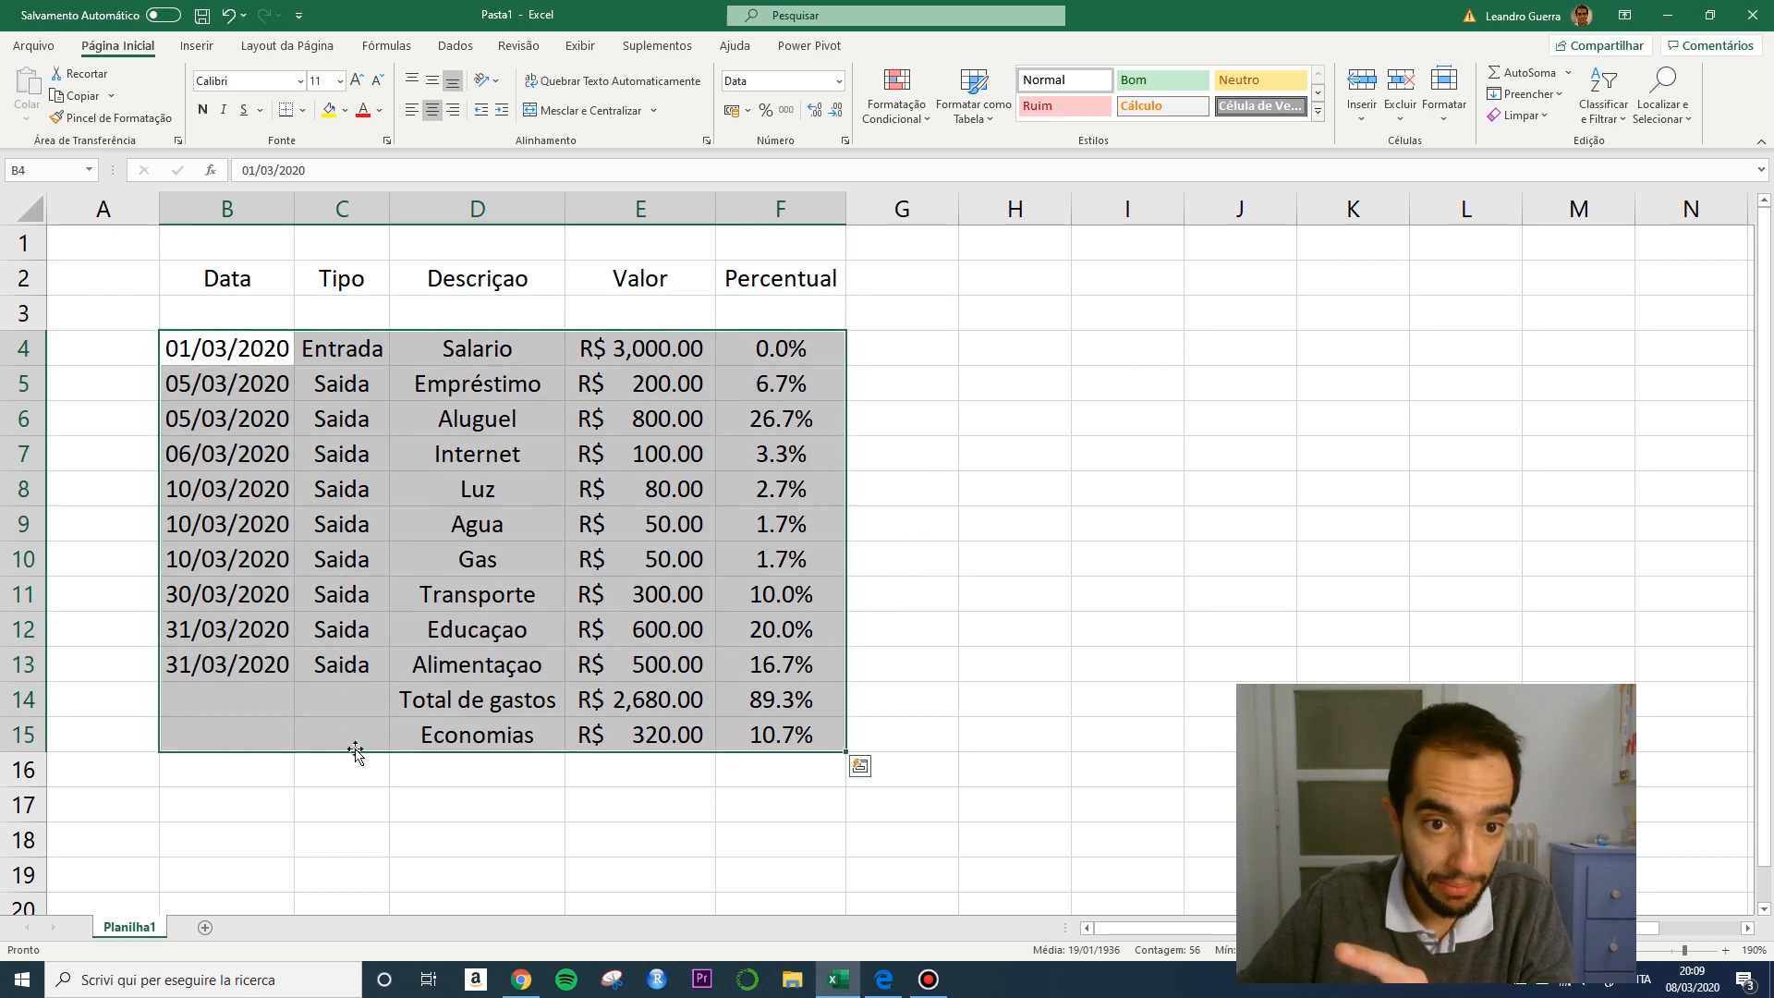
click(1037, 472)
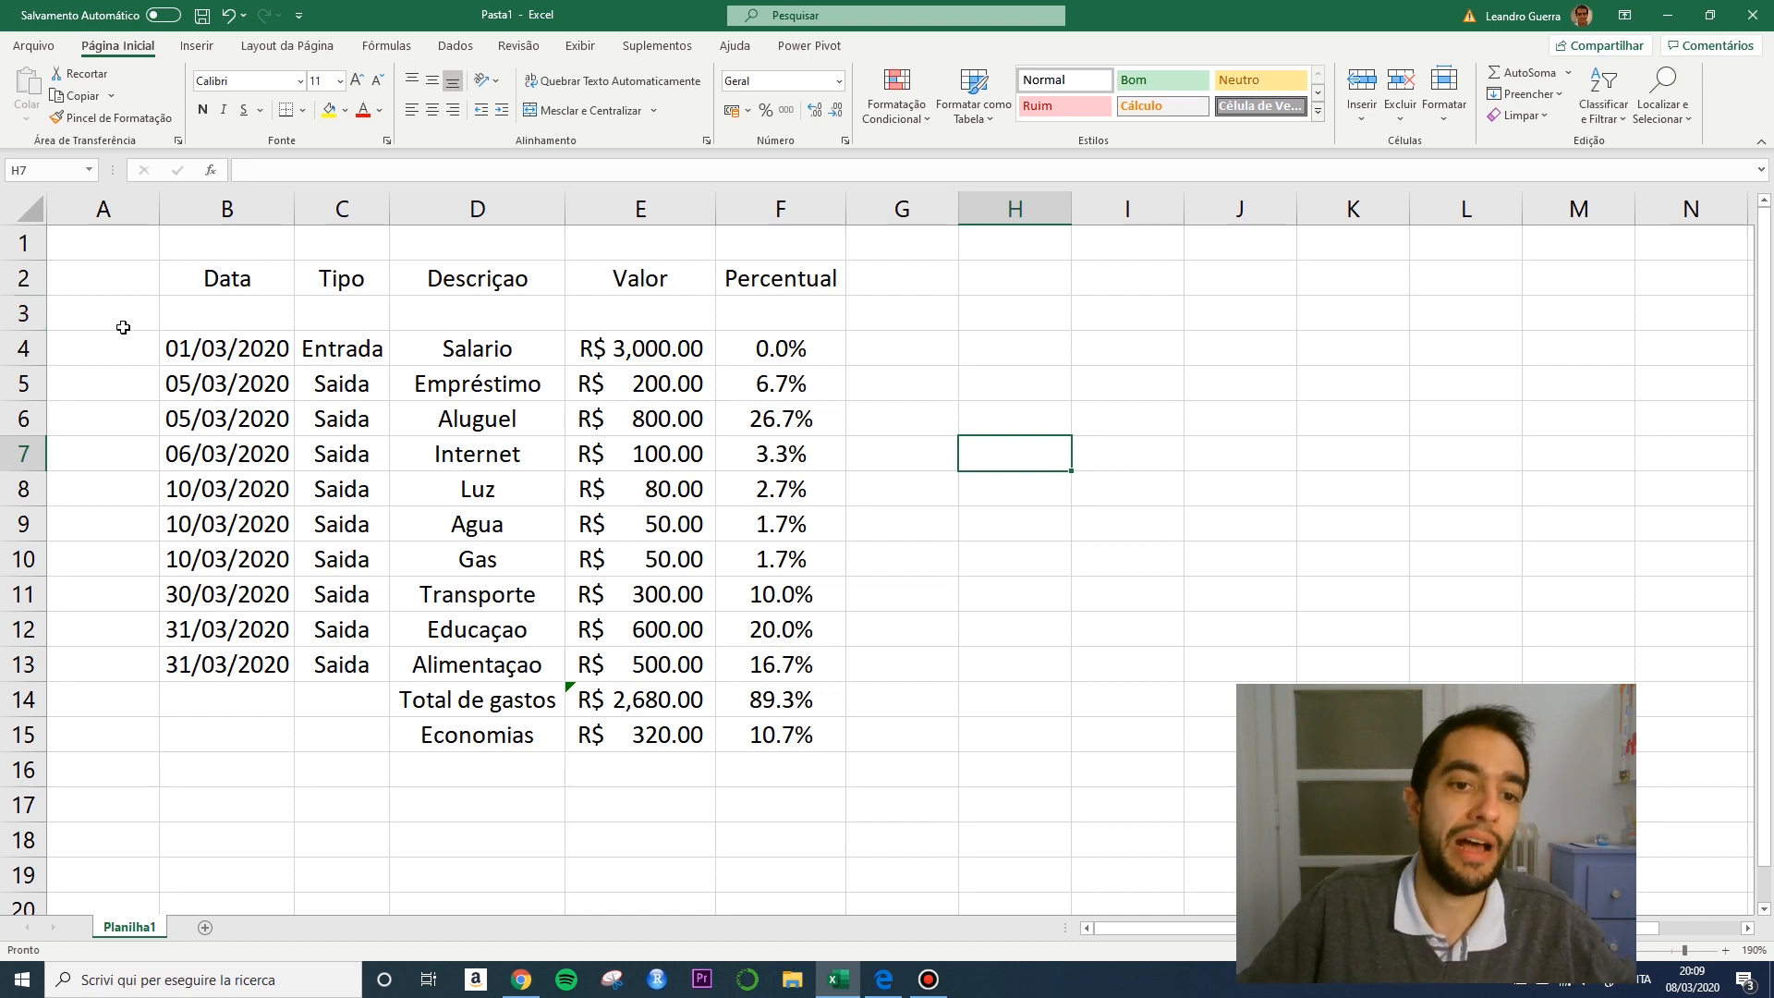
Enter 01/03/2020 as the Data in B3 and Entrada as the Tipo in C3.
click(251, 316)
text(01/)
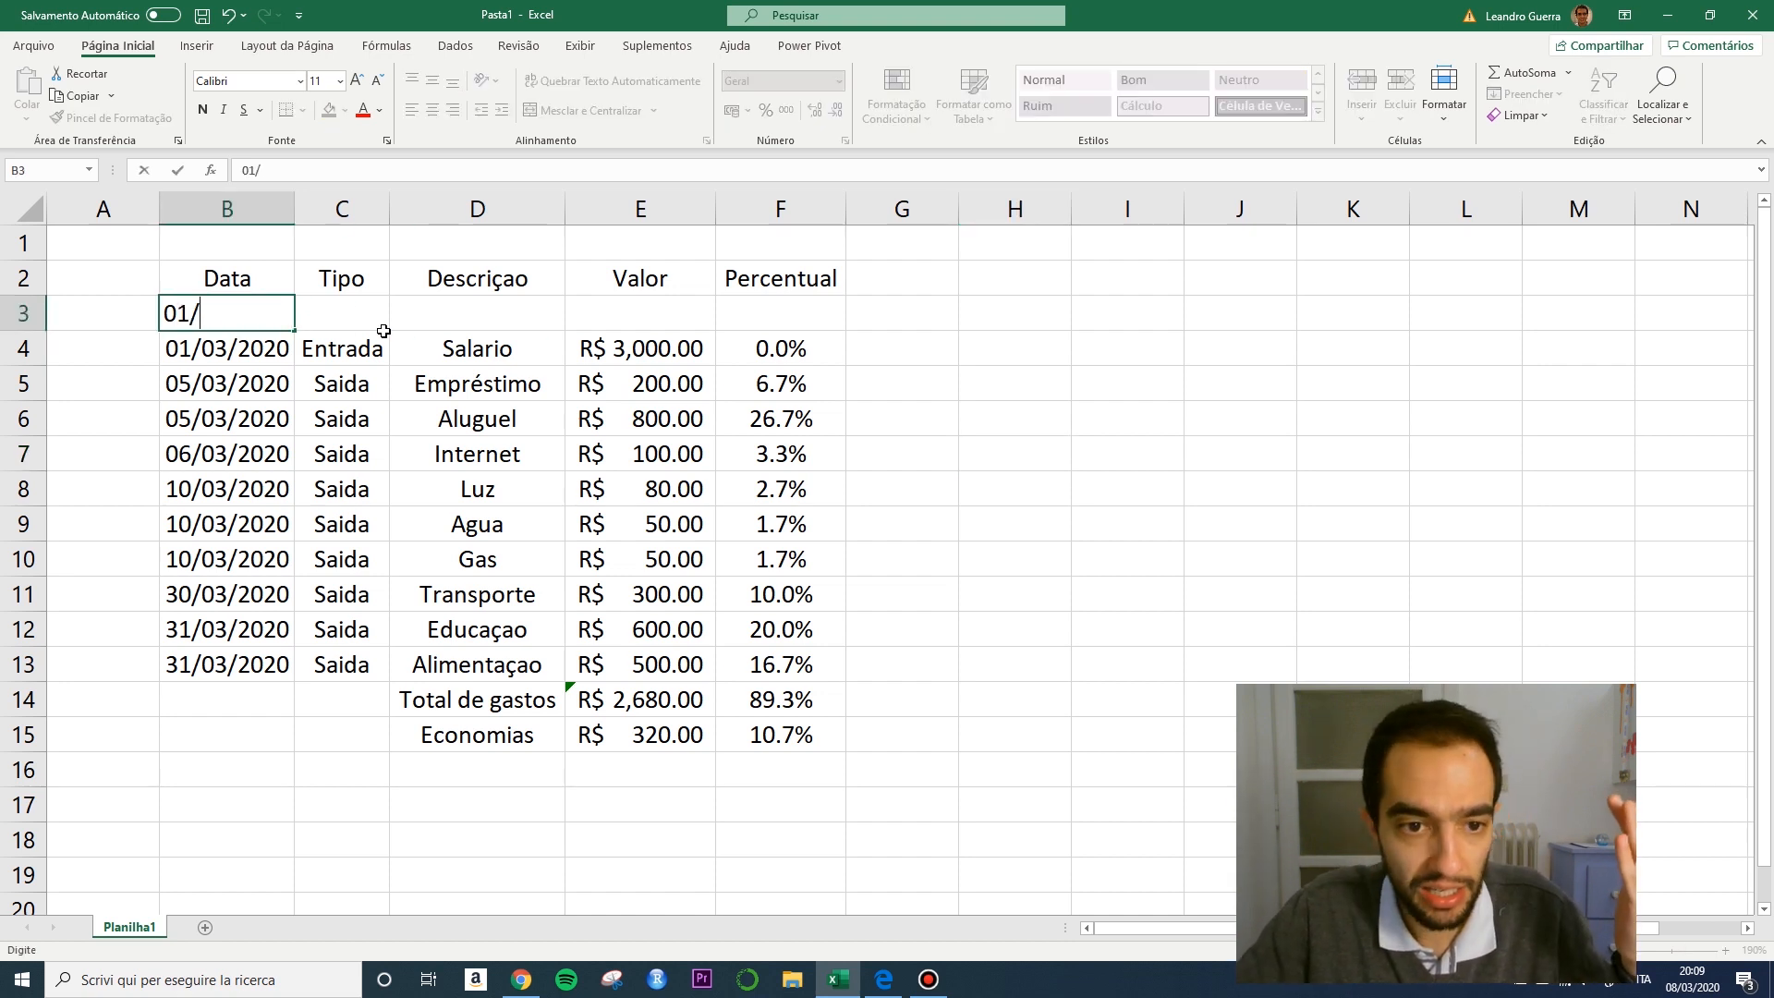
text(03/2020)
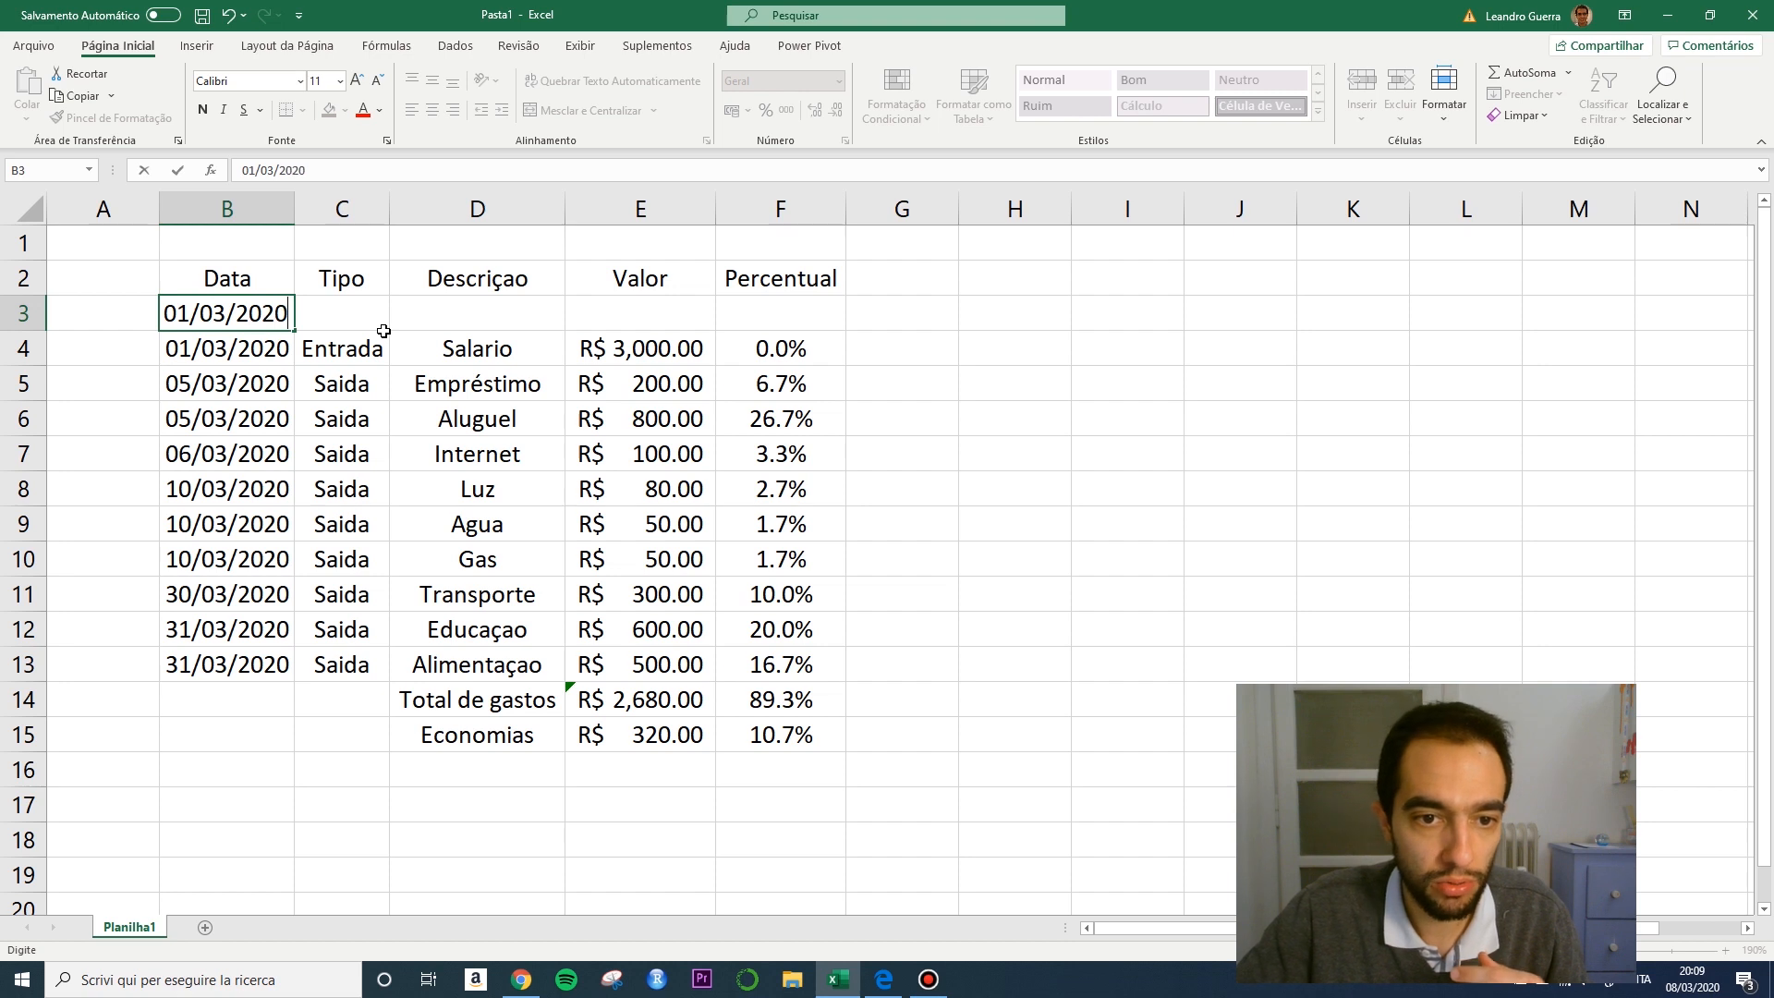
key(Tab)
text(Entrada)
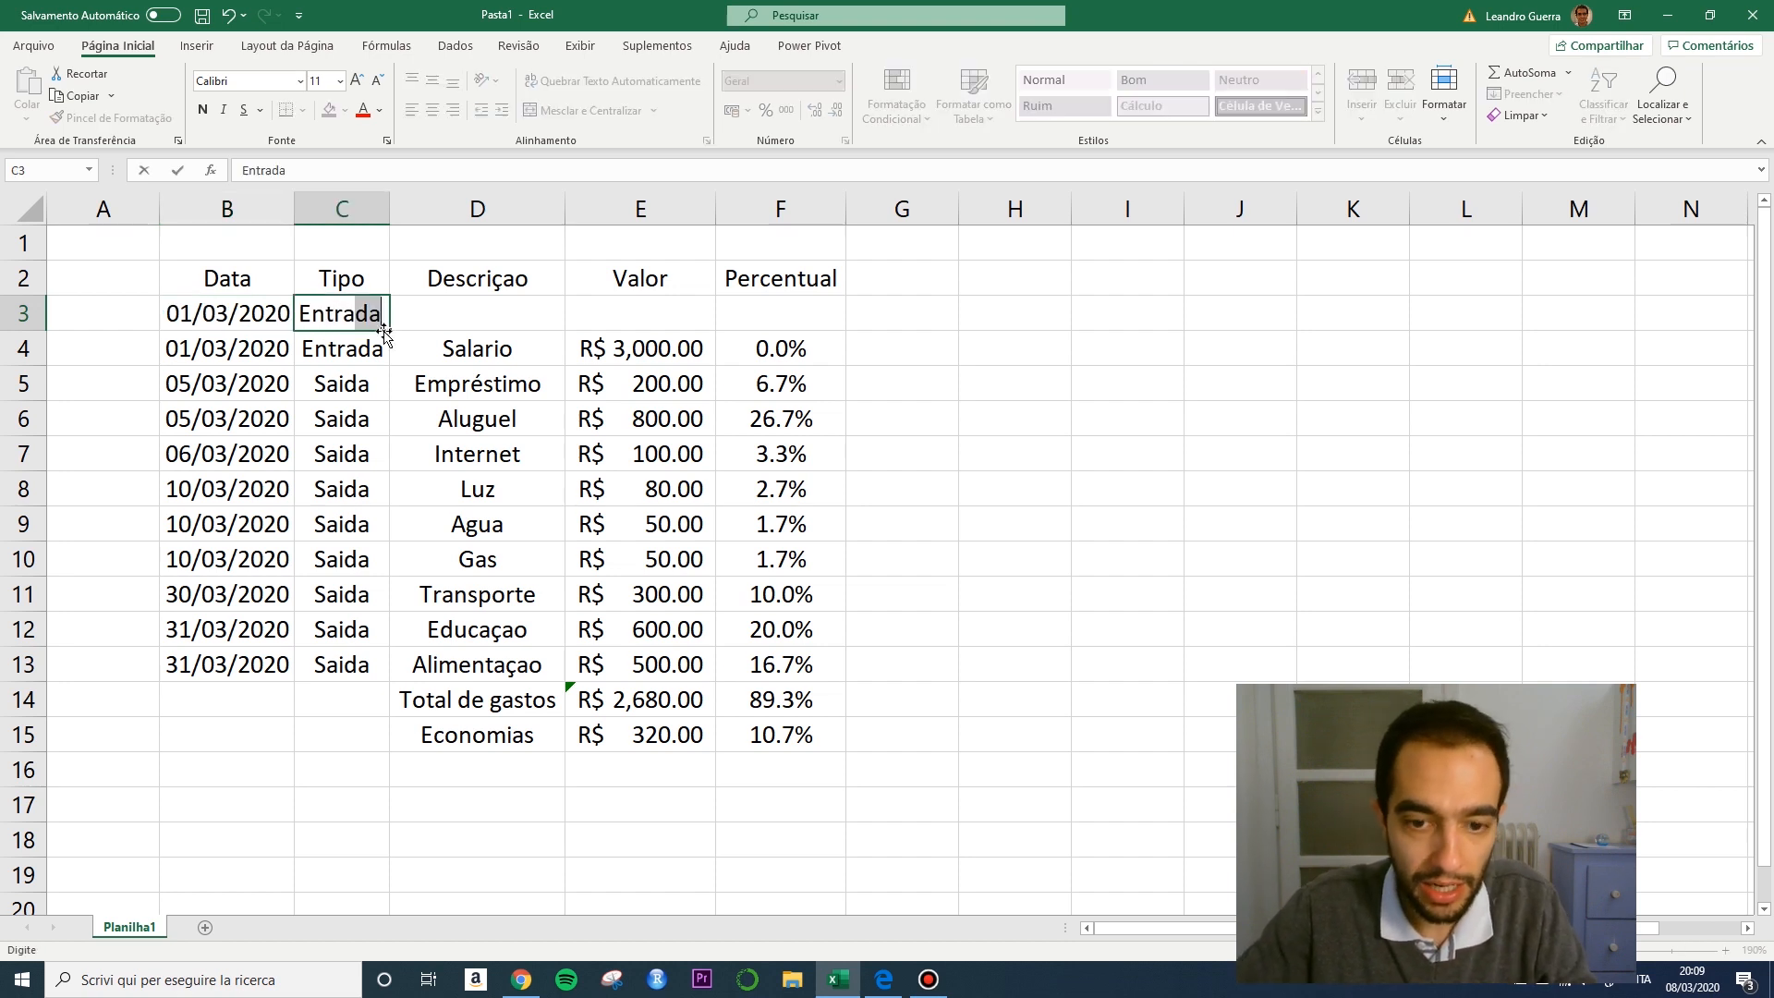
Enter "Saldo Anterior" as the Descriçao in D3.
key(Tab)
text(Saldo Me)
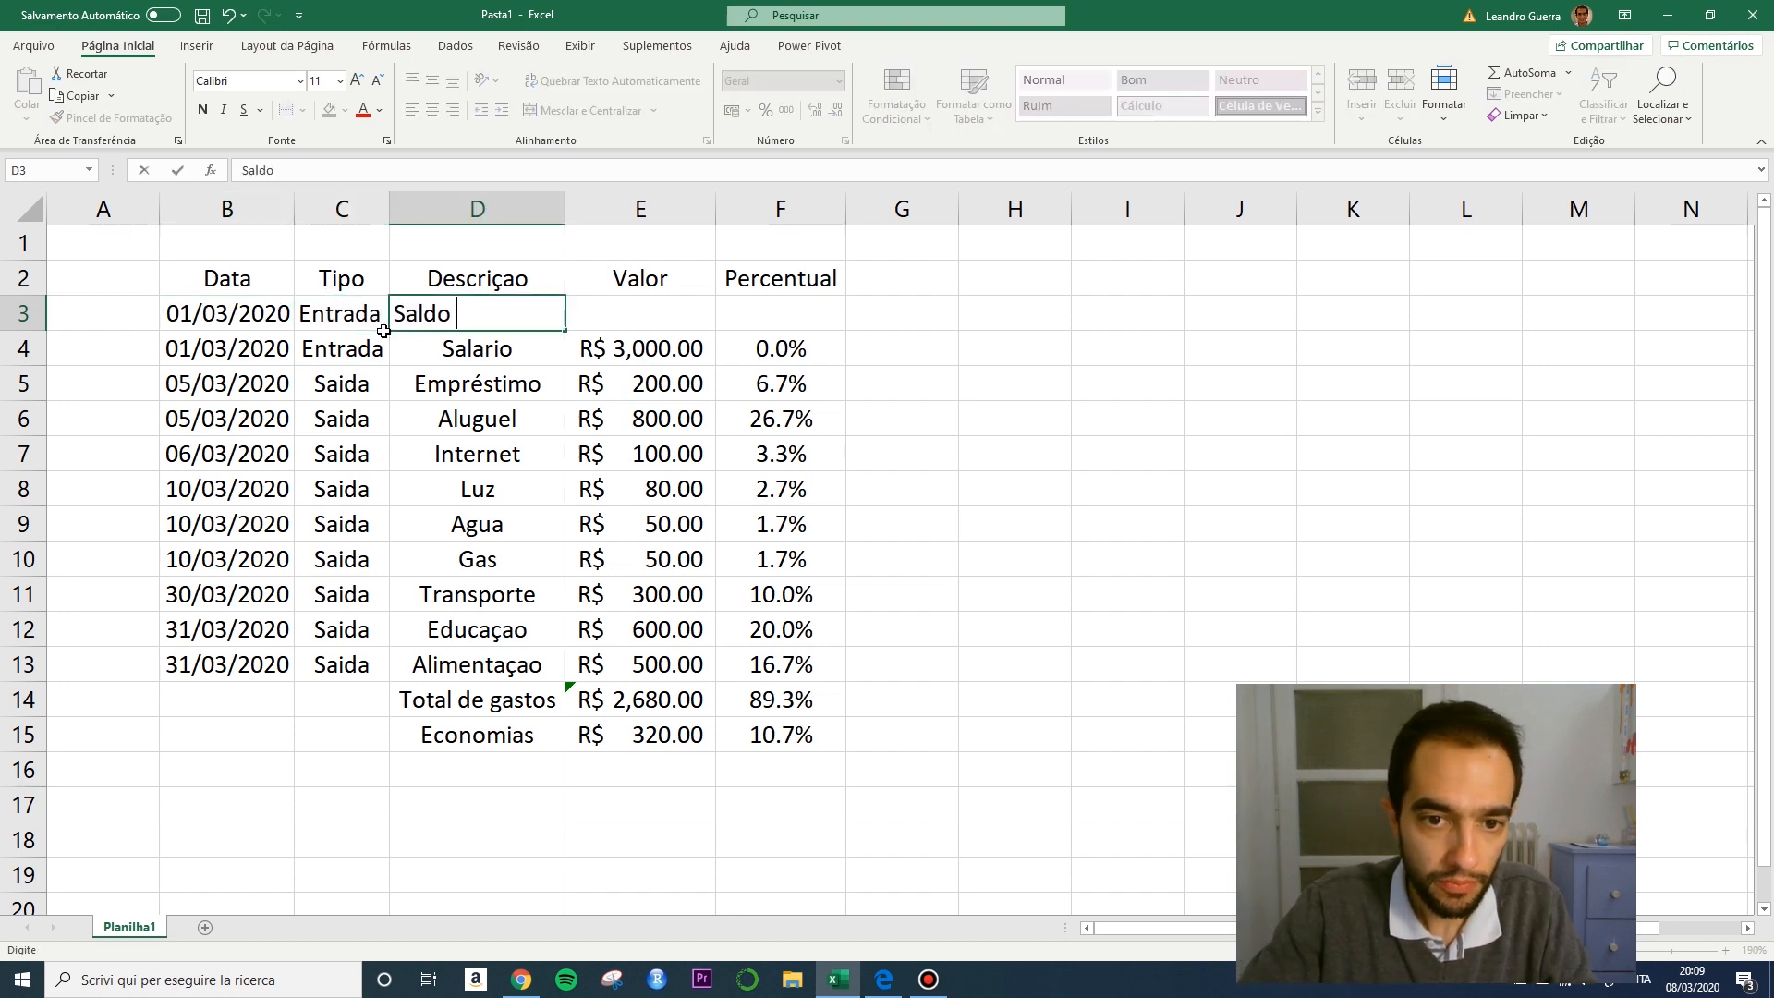
key(BackSpace)
key(BackSpace)
text(An)
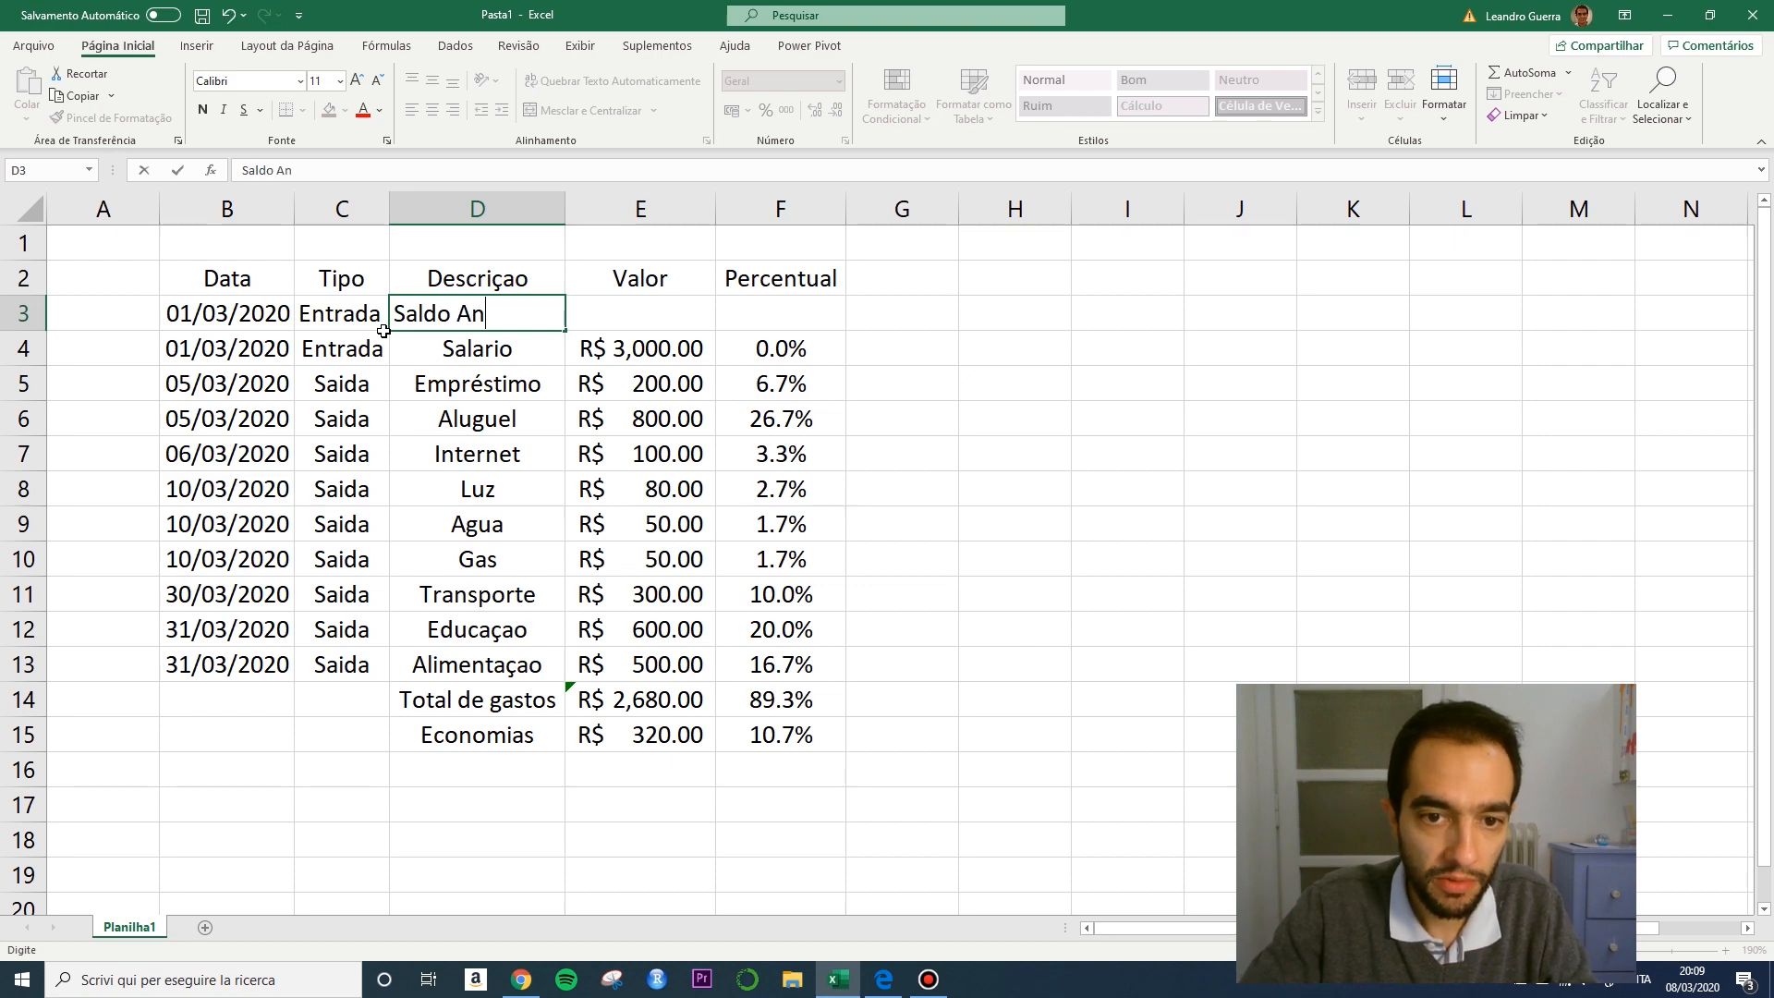
text(terior)
Enter 0 as both the Valor in E3 and the Percentual in F3 of Saldo Anterior.
key(Tab)
text(0)
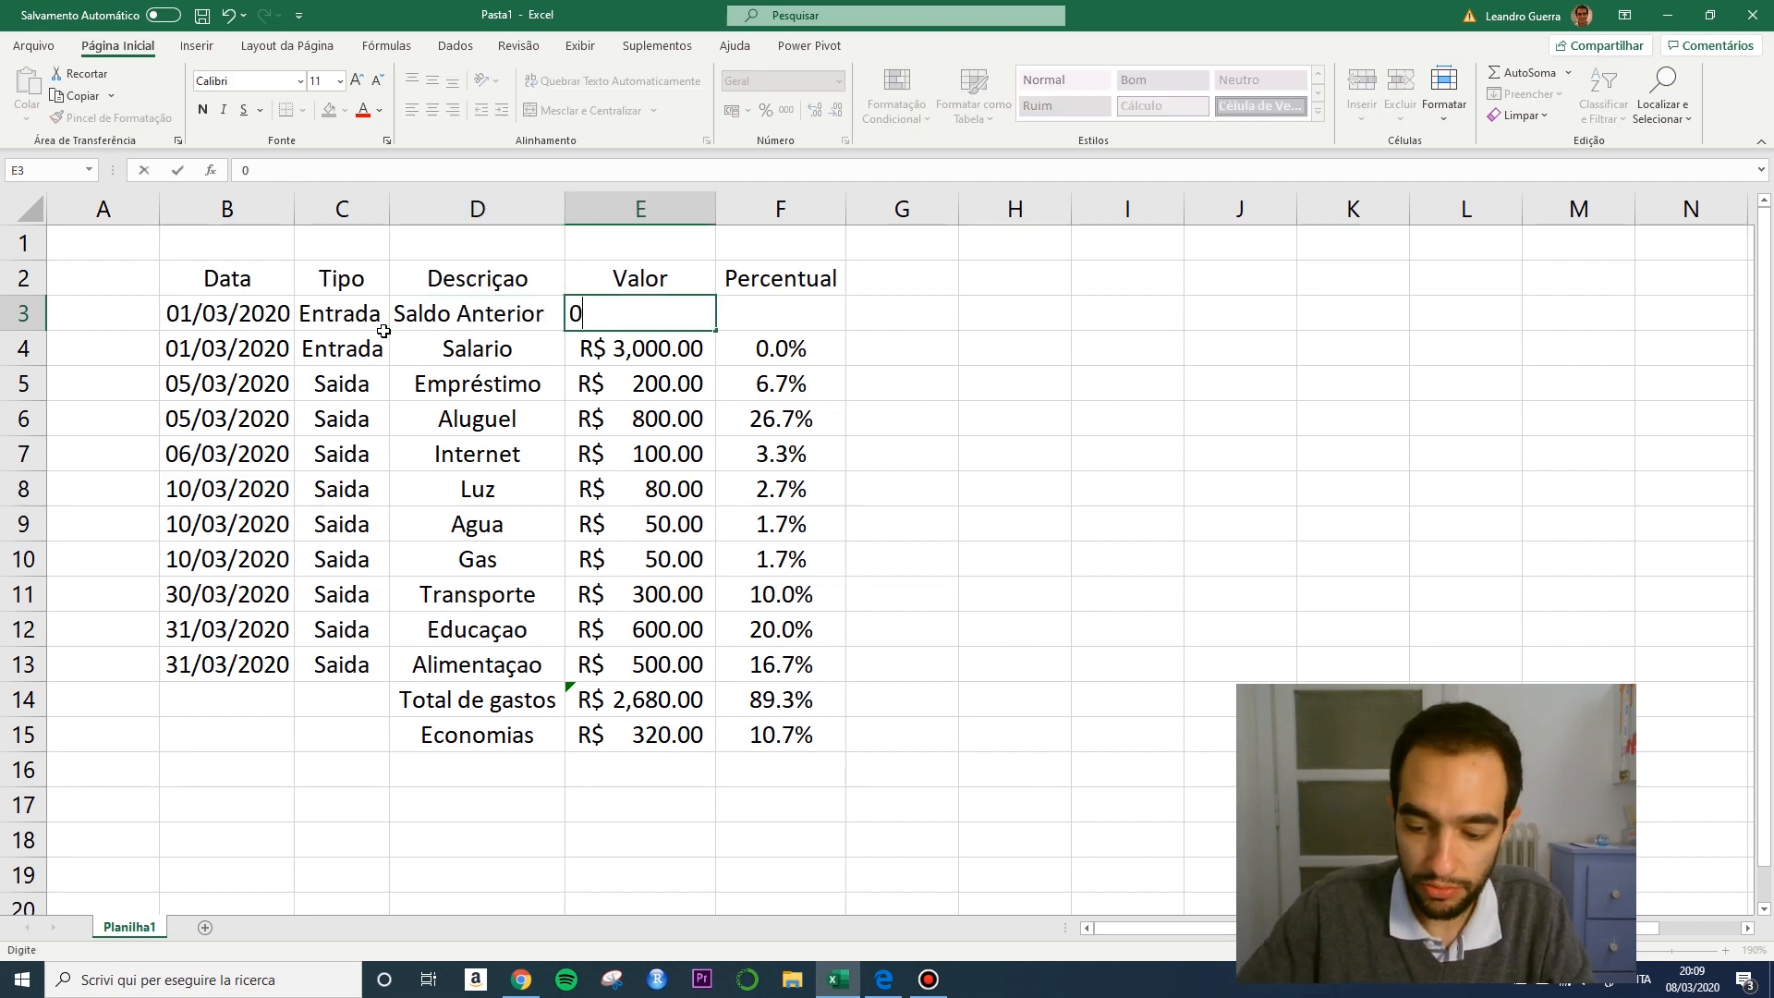
key(Tab)
text(0)
key(Return)
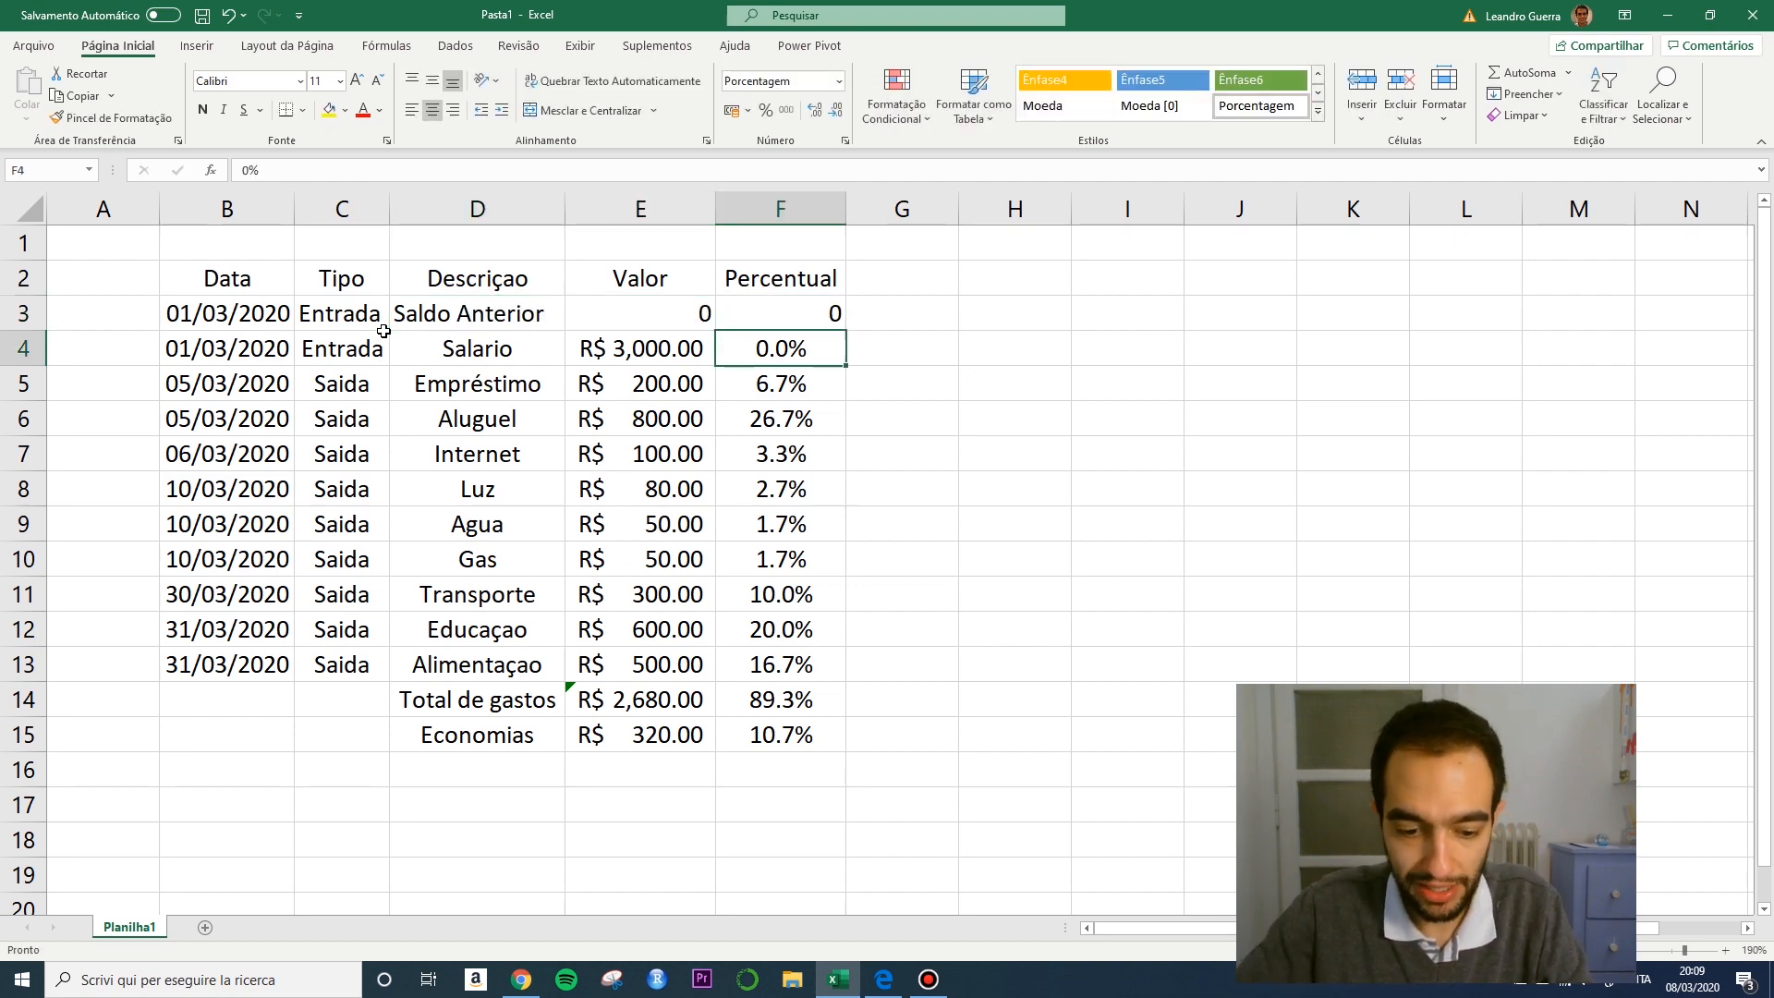
Format the Saldo Anterior Percentual in F3 as a percentage with one decimal place.
key(Up)
drag(674, 305, 804, 309)
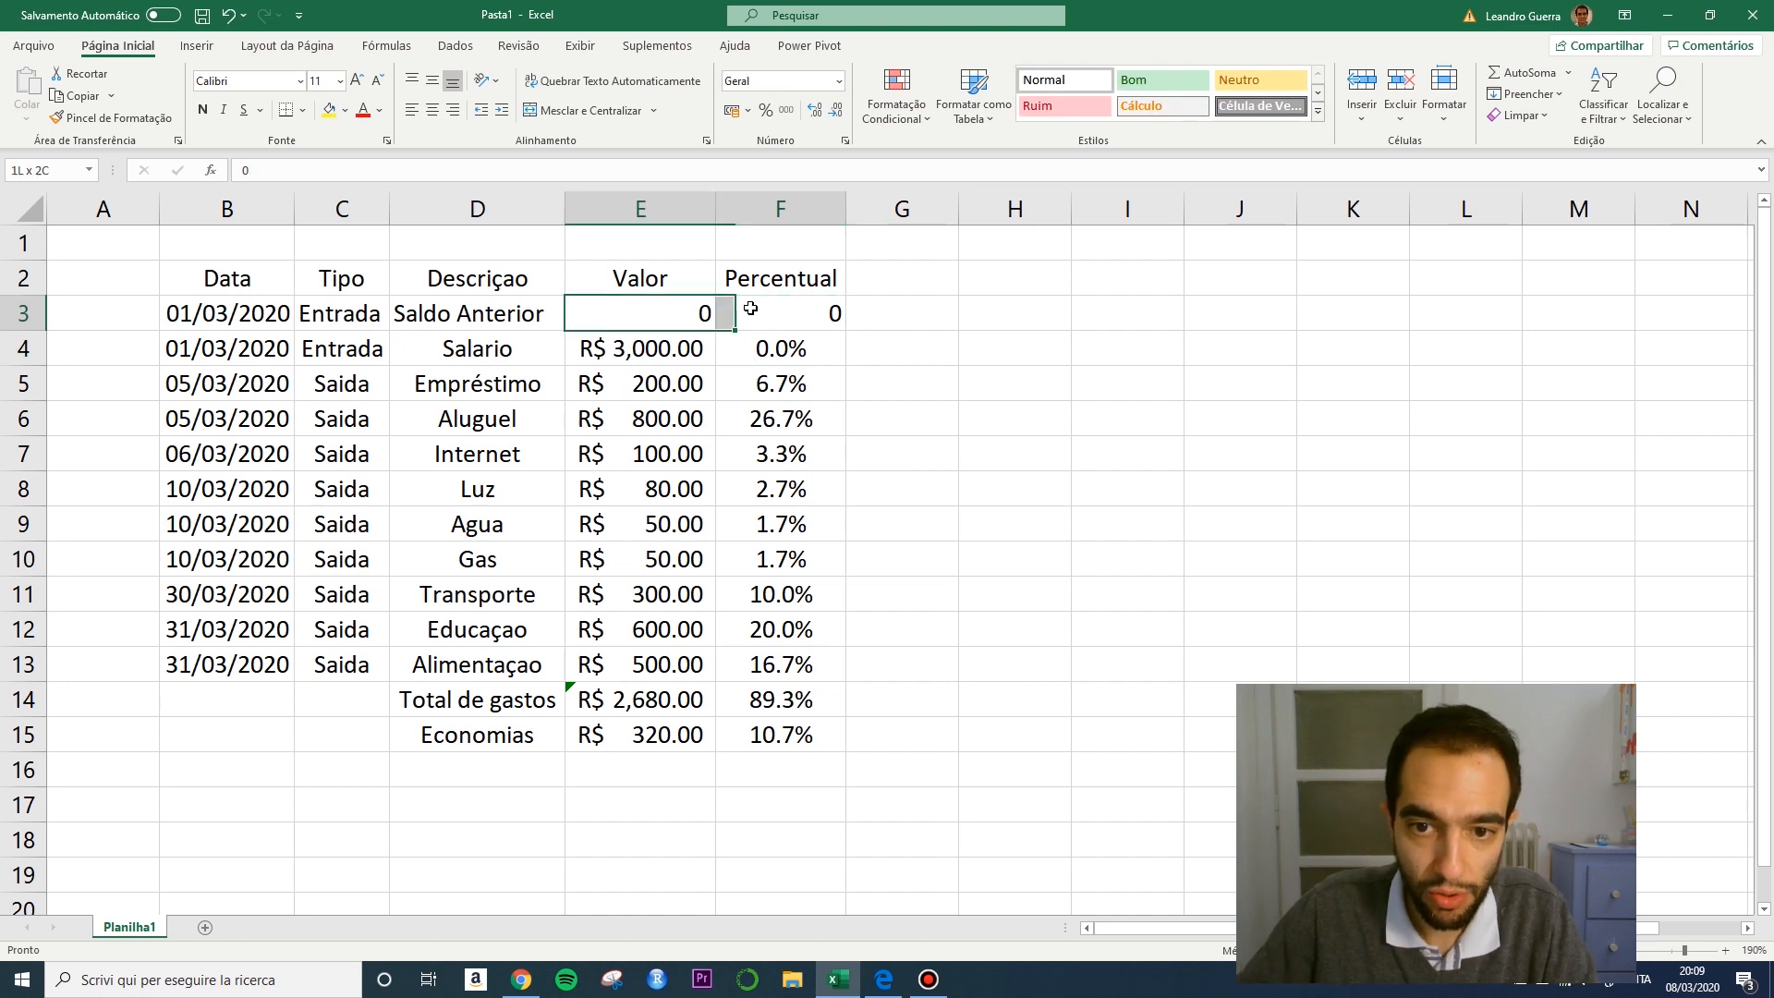
click(790, 347)
click(790, 310)
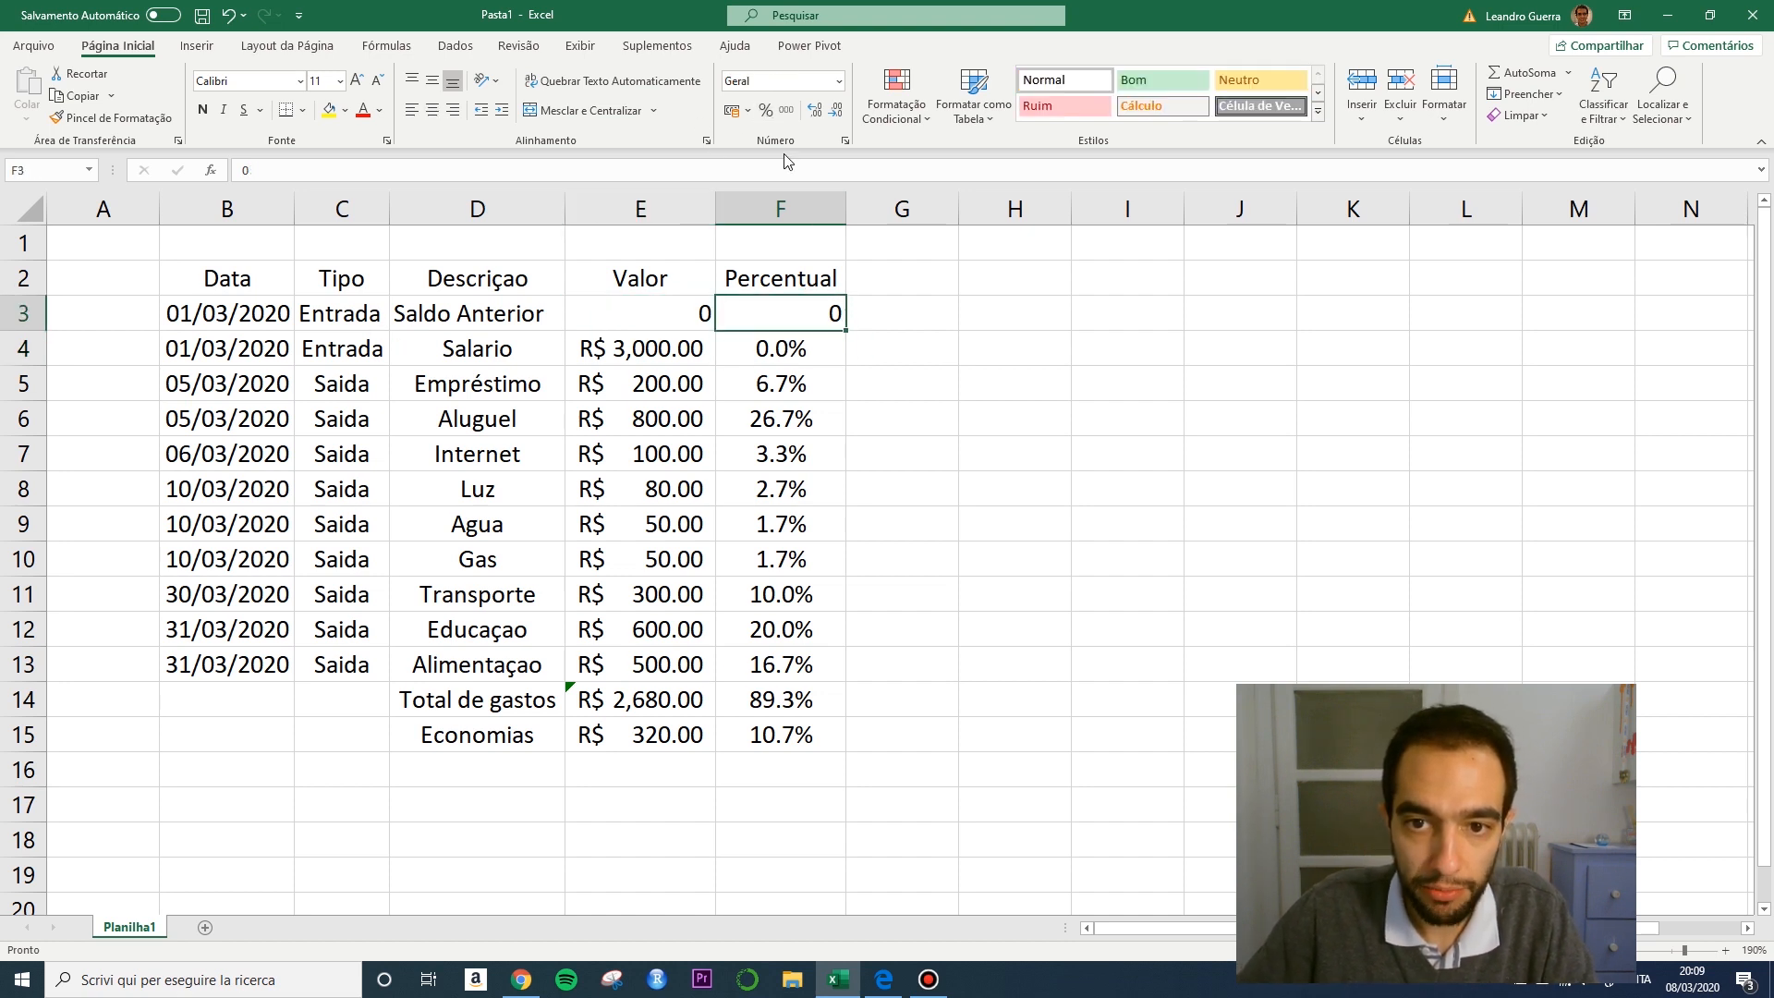
click(766, 112)
click(814, 111)
Center the Saldo Anterior Valor in E3 and apply the R$ Português (Brasil) accounting format.
click(682, 392)
click(654, 342)
click(654, 314)
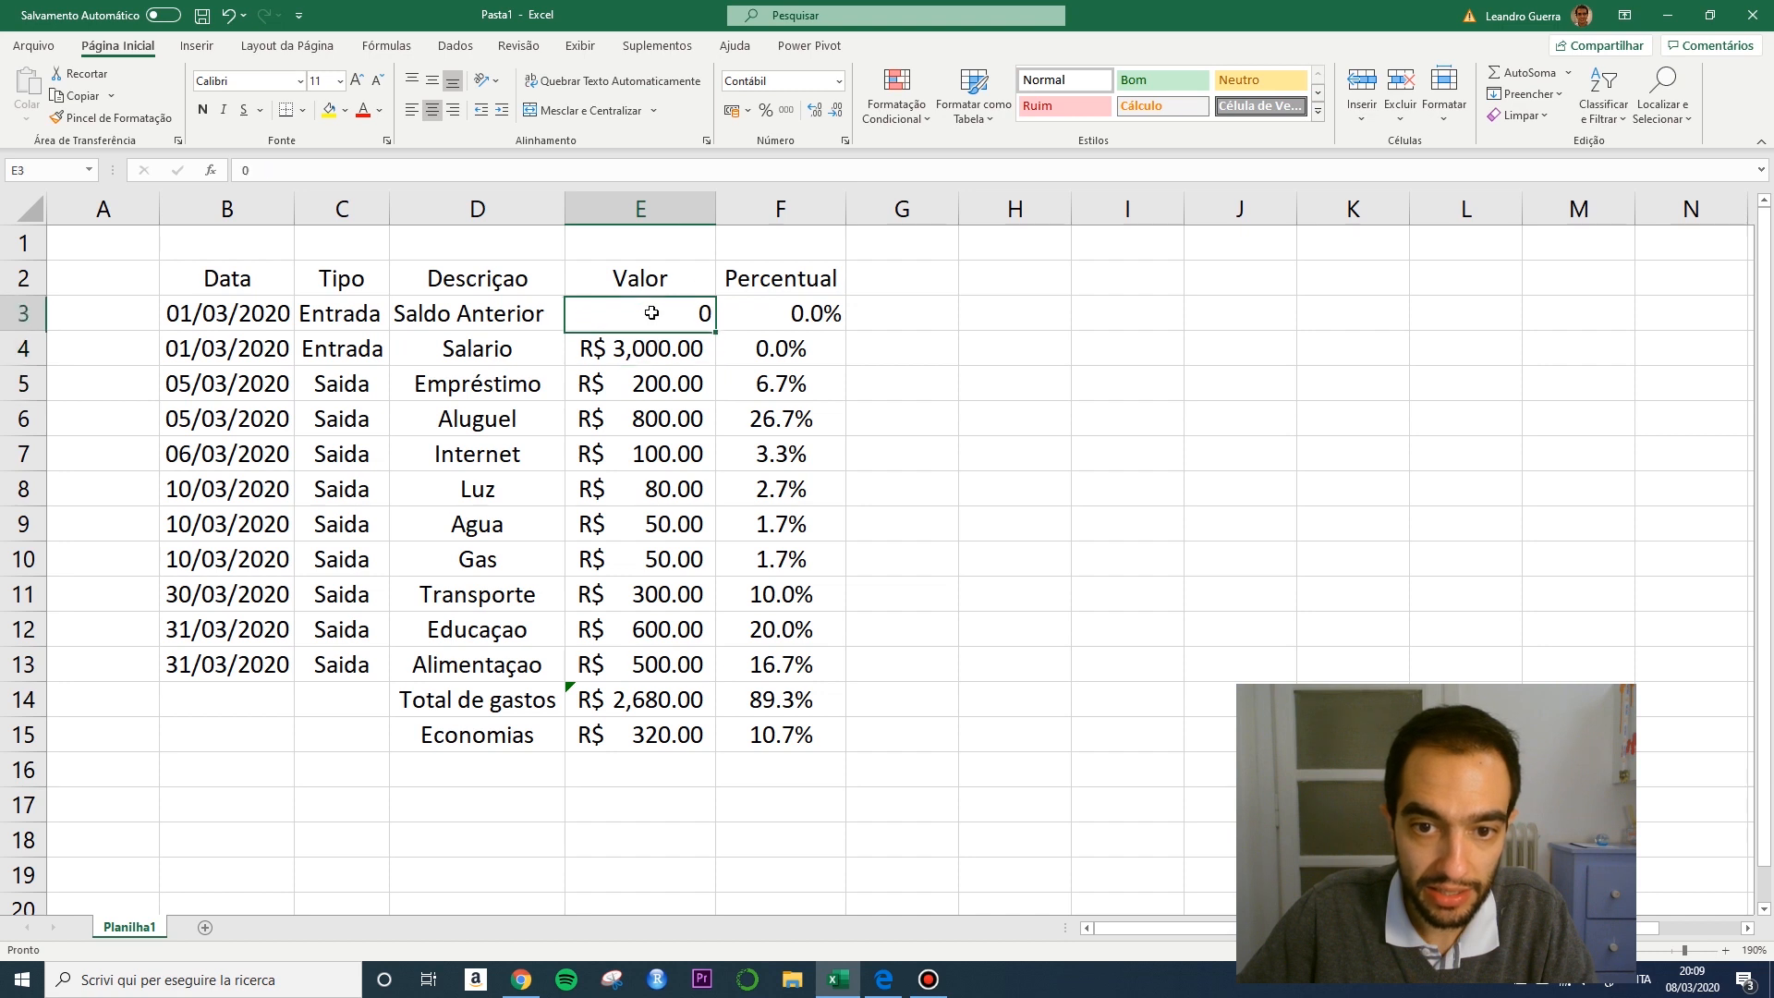
click(432, 110)
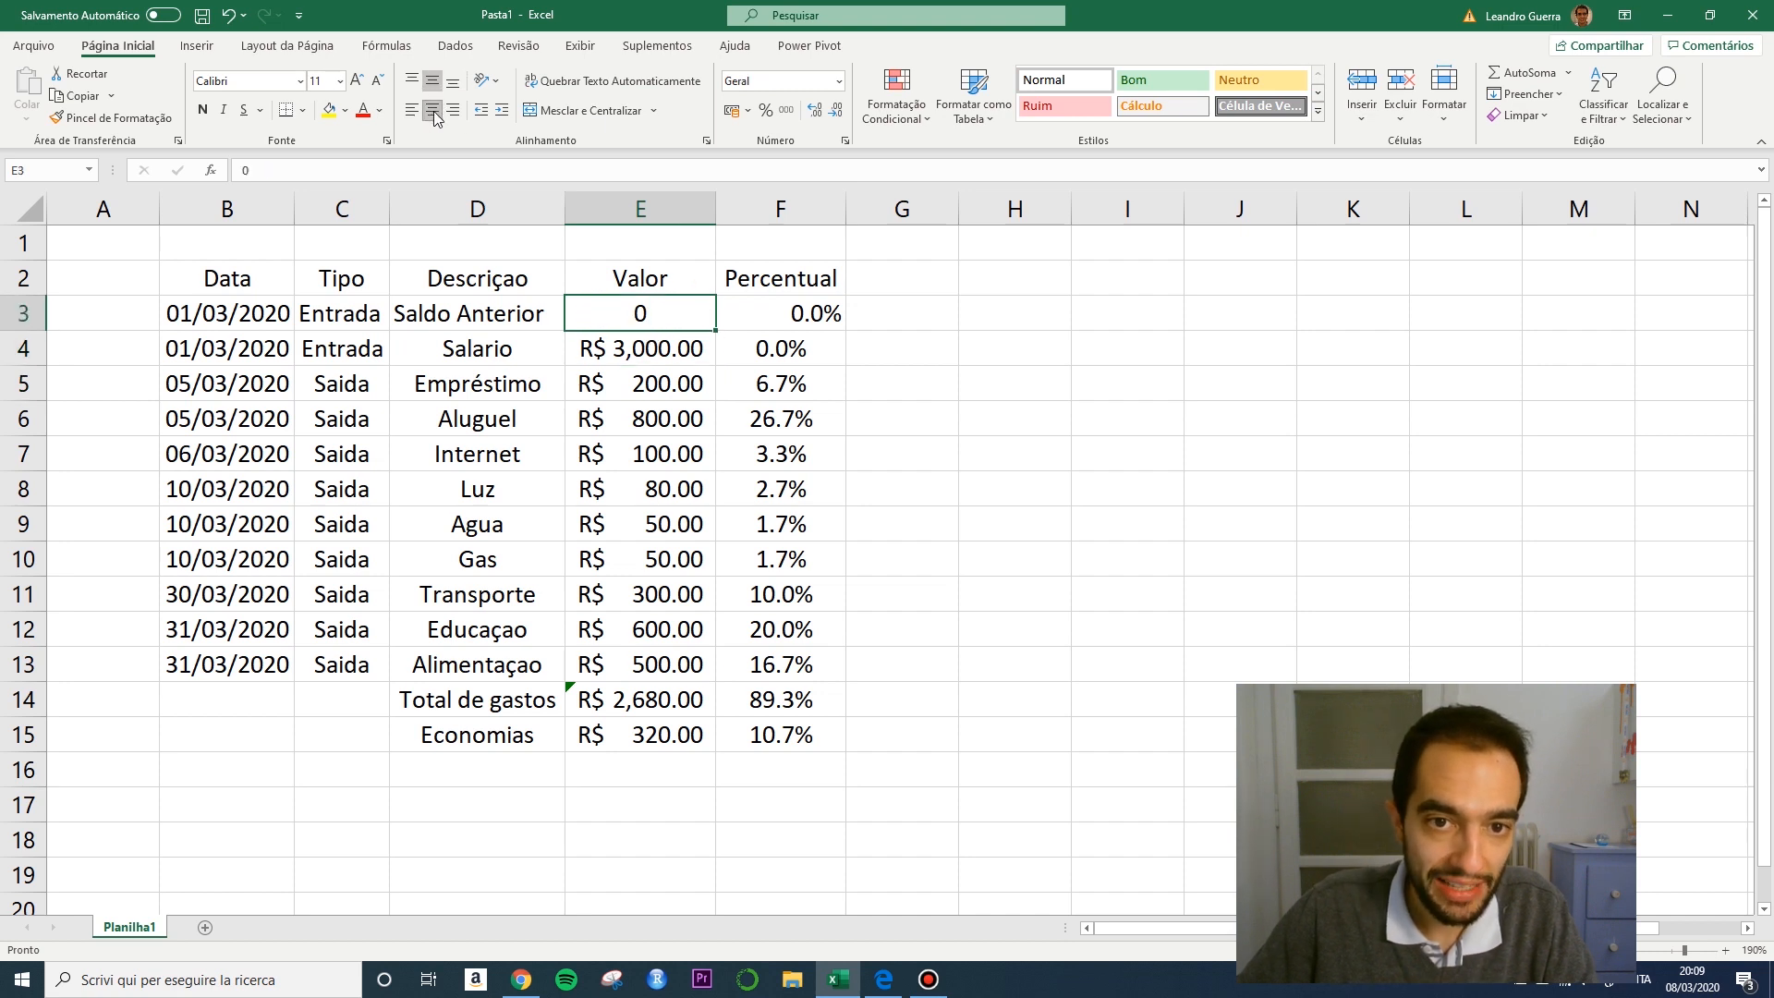
click(748, 111)
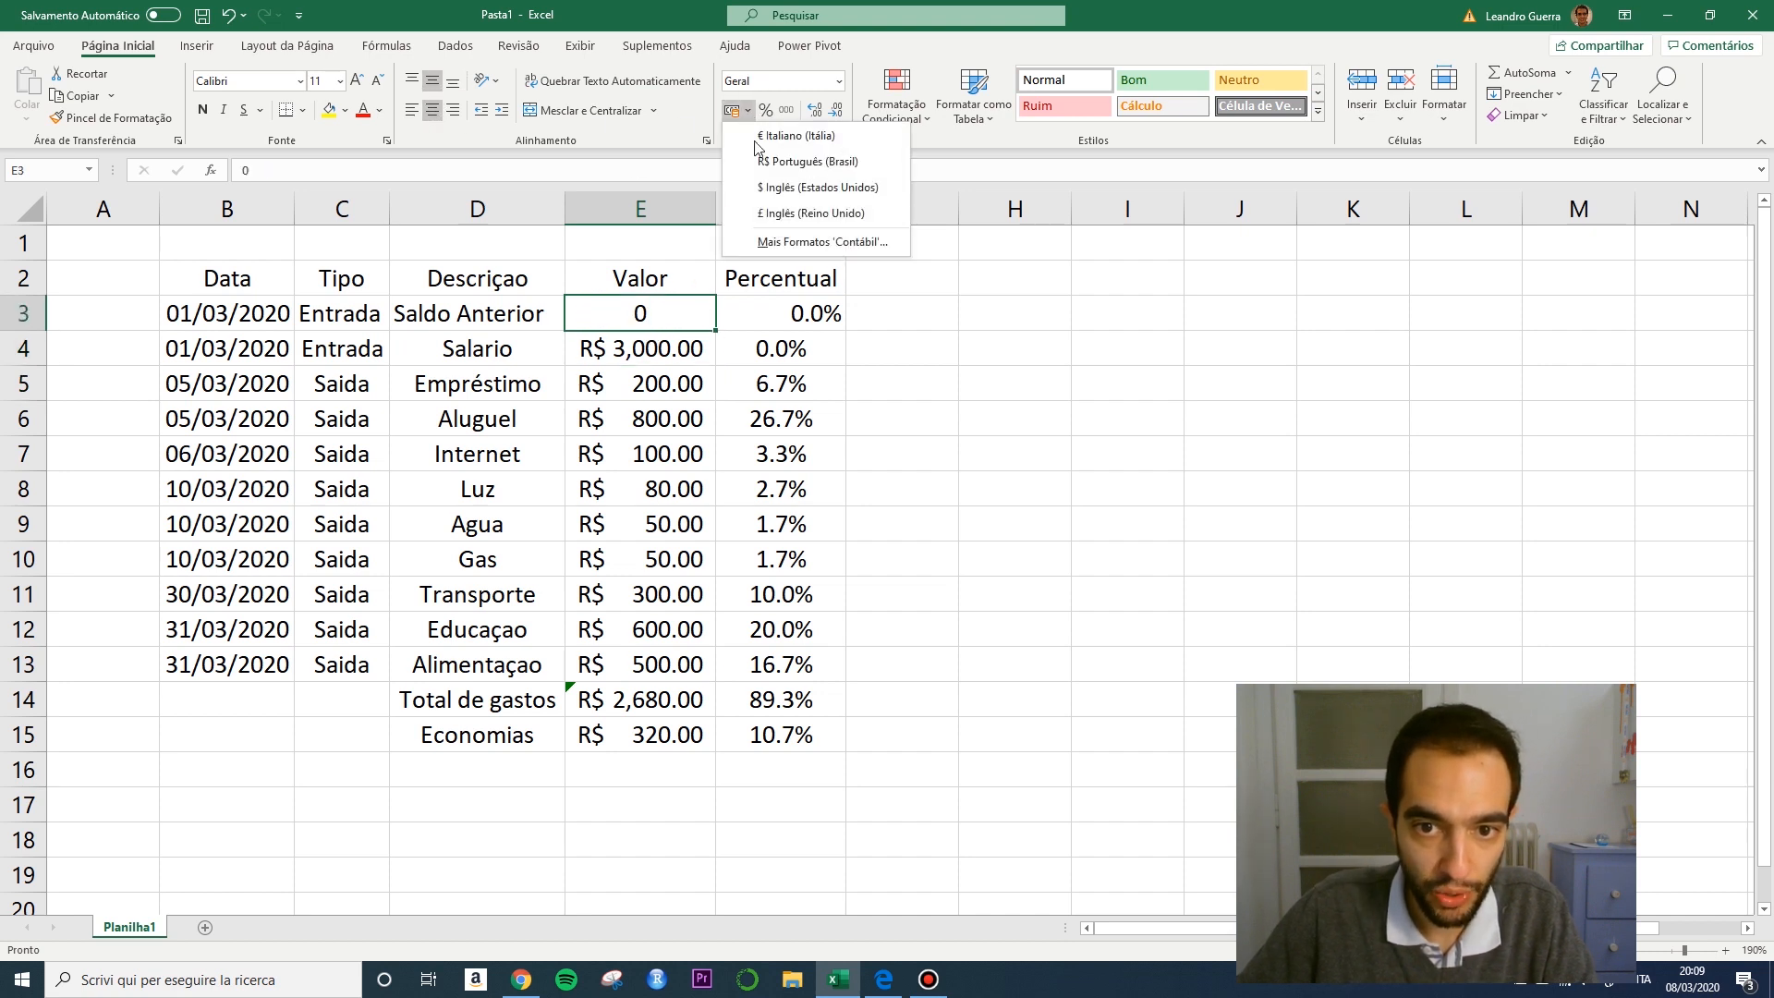
click(772, 163)
click(1047, 413)
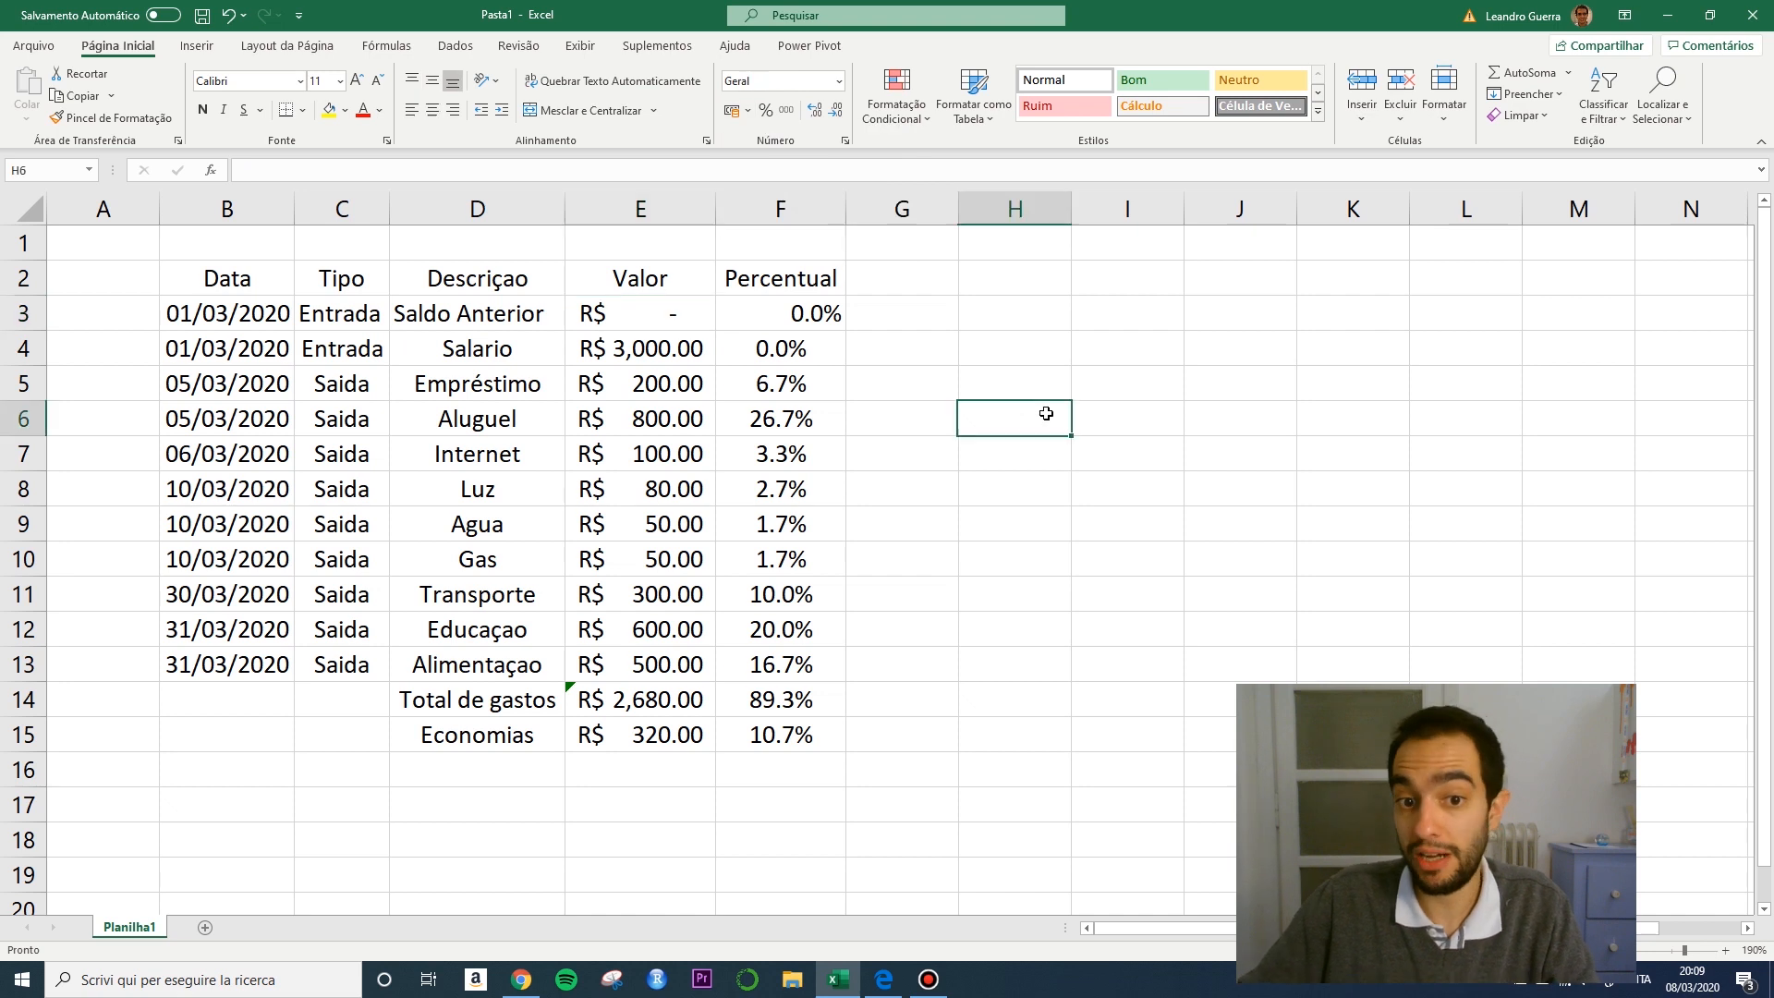
Center the Percentual in F3, then the whole Saldo Anterior row B3:F3 horizontally.
click(785, 319)
click(432, 110)
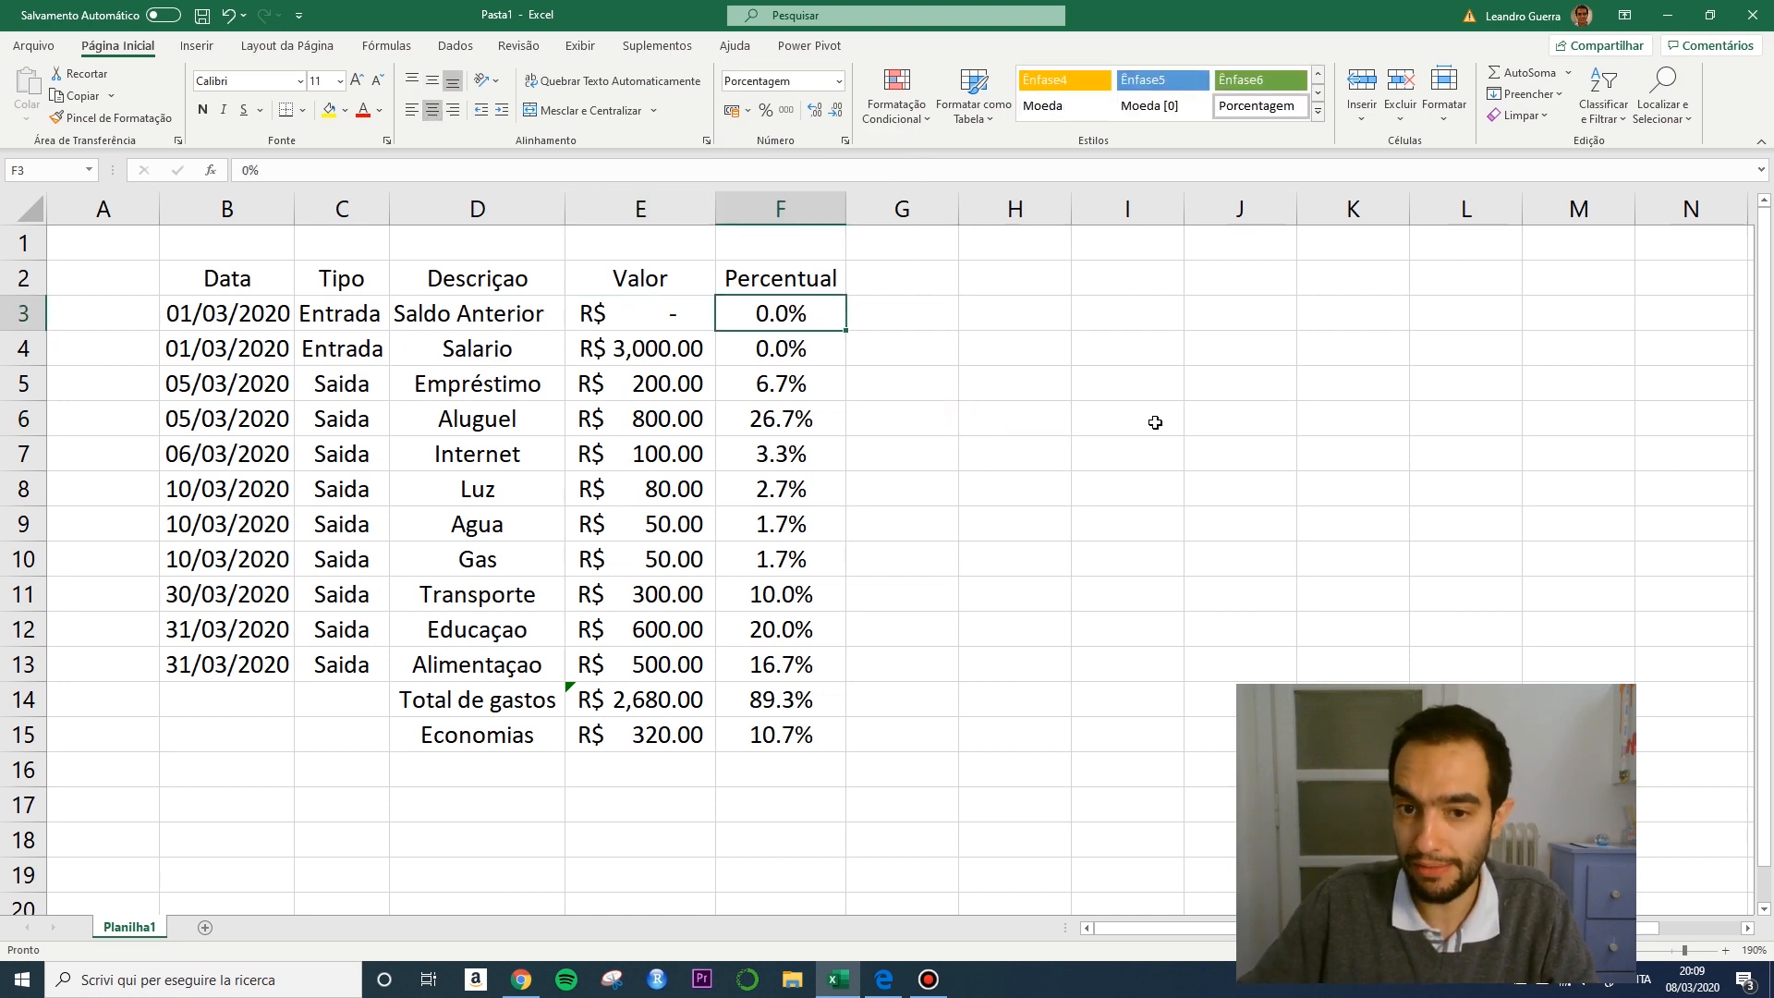
click(1155, 422)
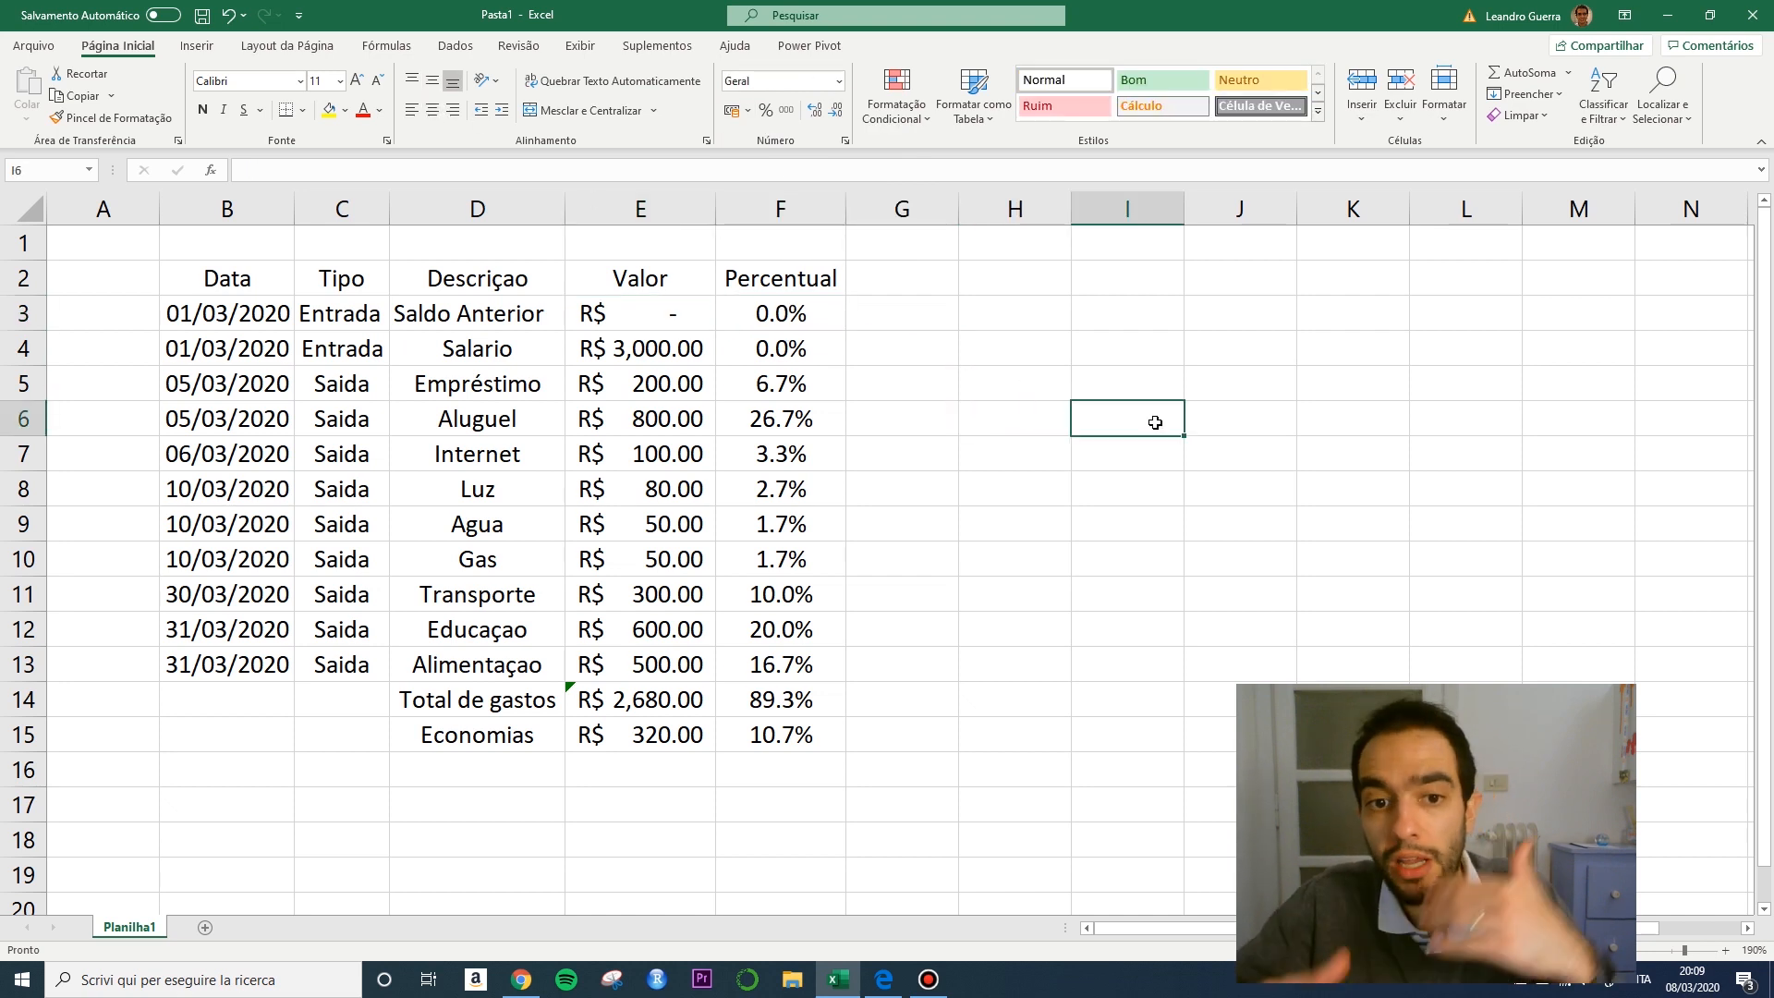
click(508, 312)
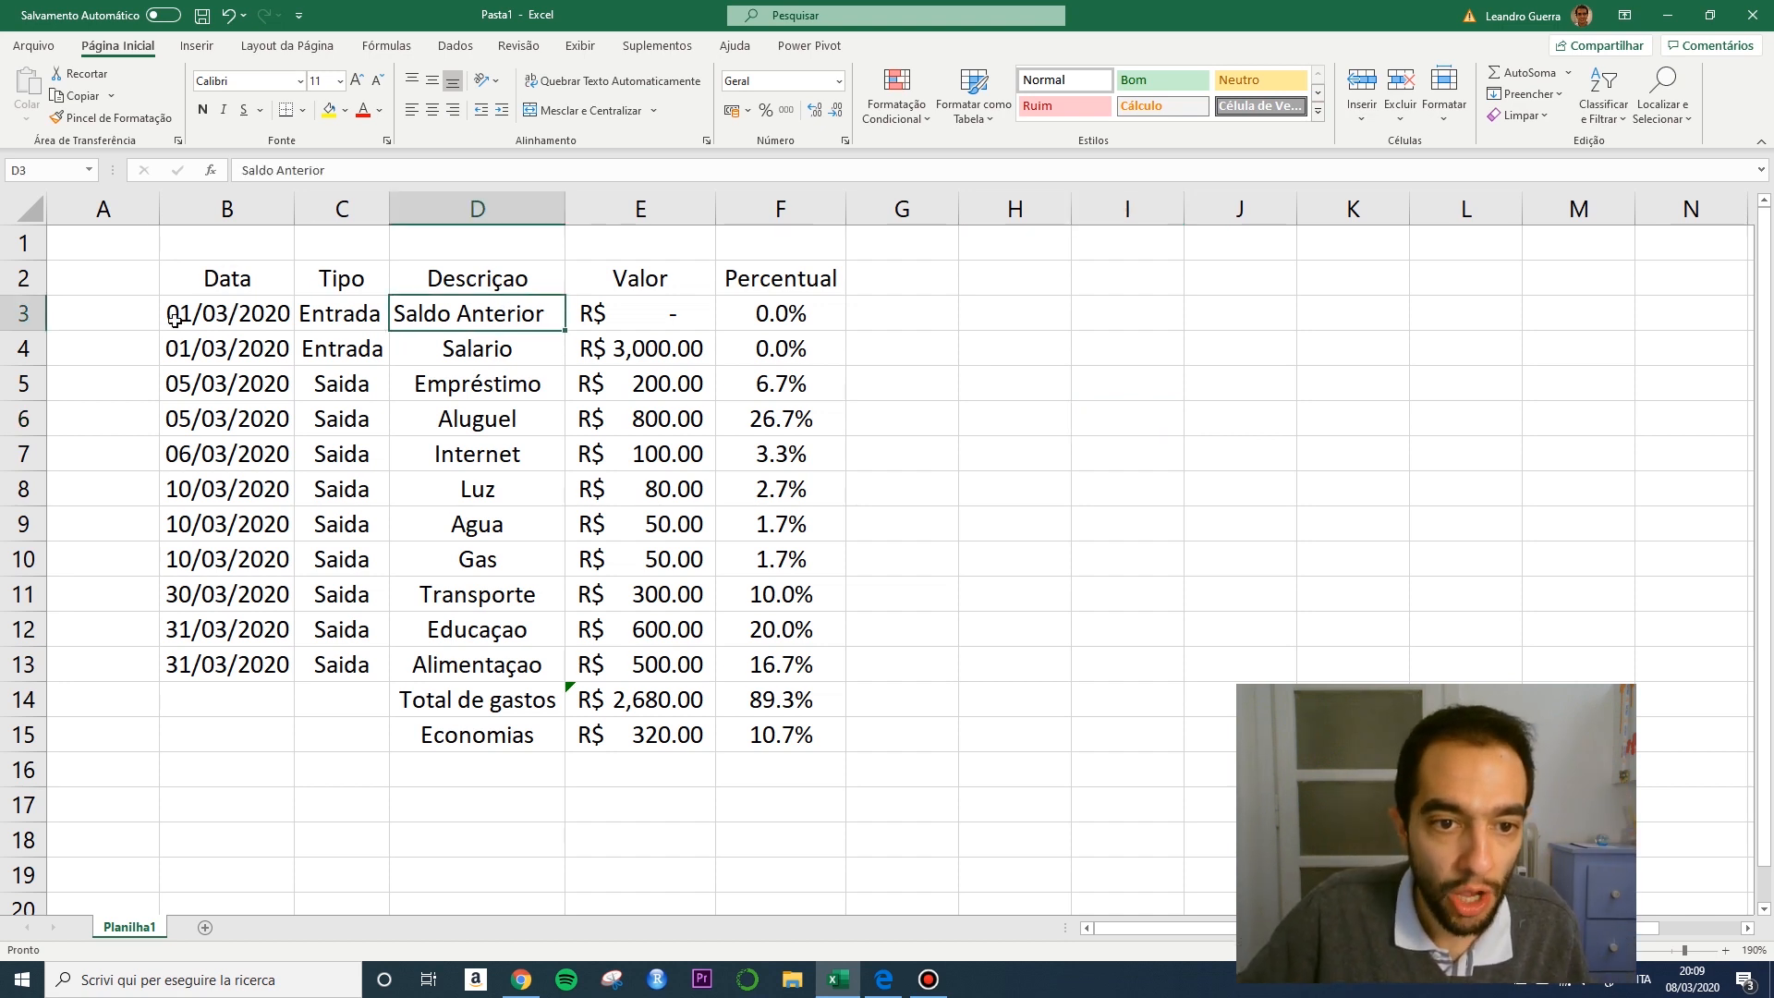
drag(175, 319, 785, 314)
click(432, 110)
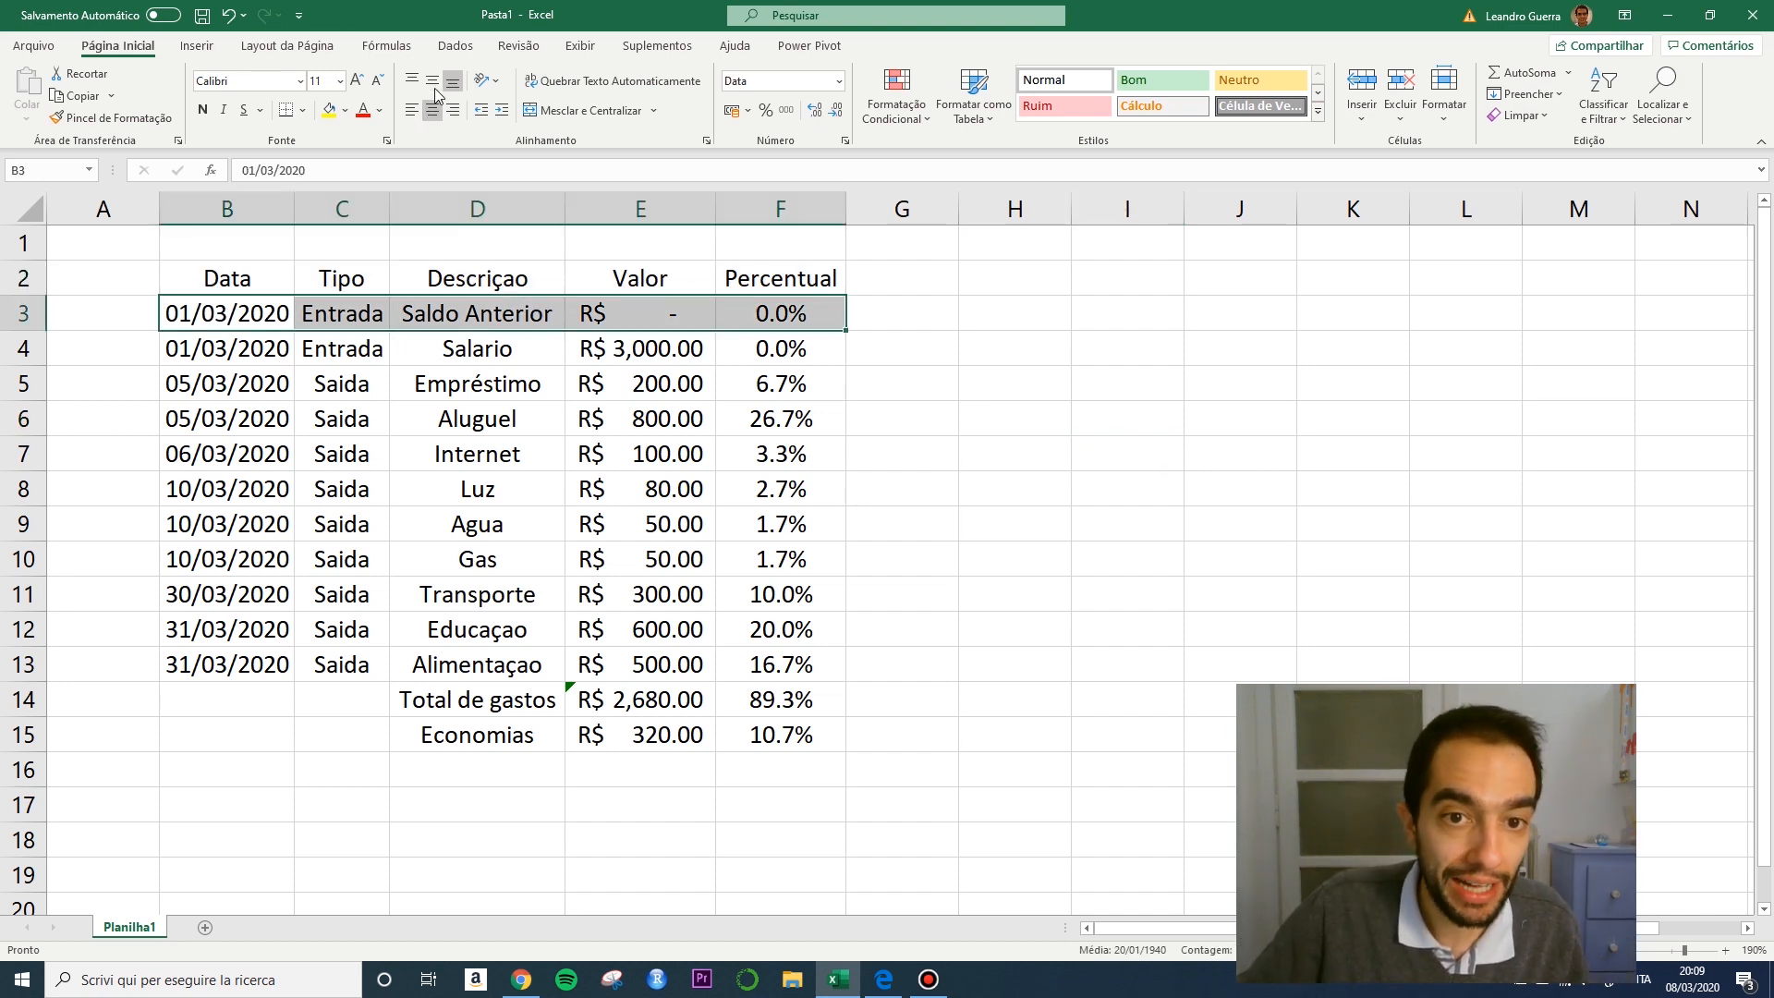
click(1014, 575)
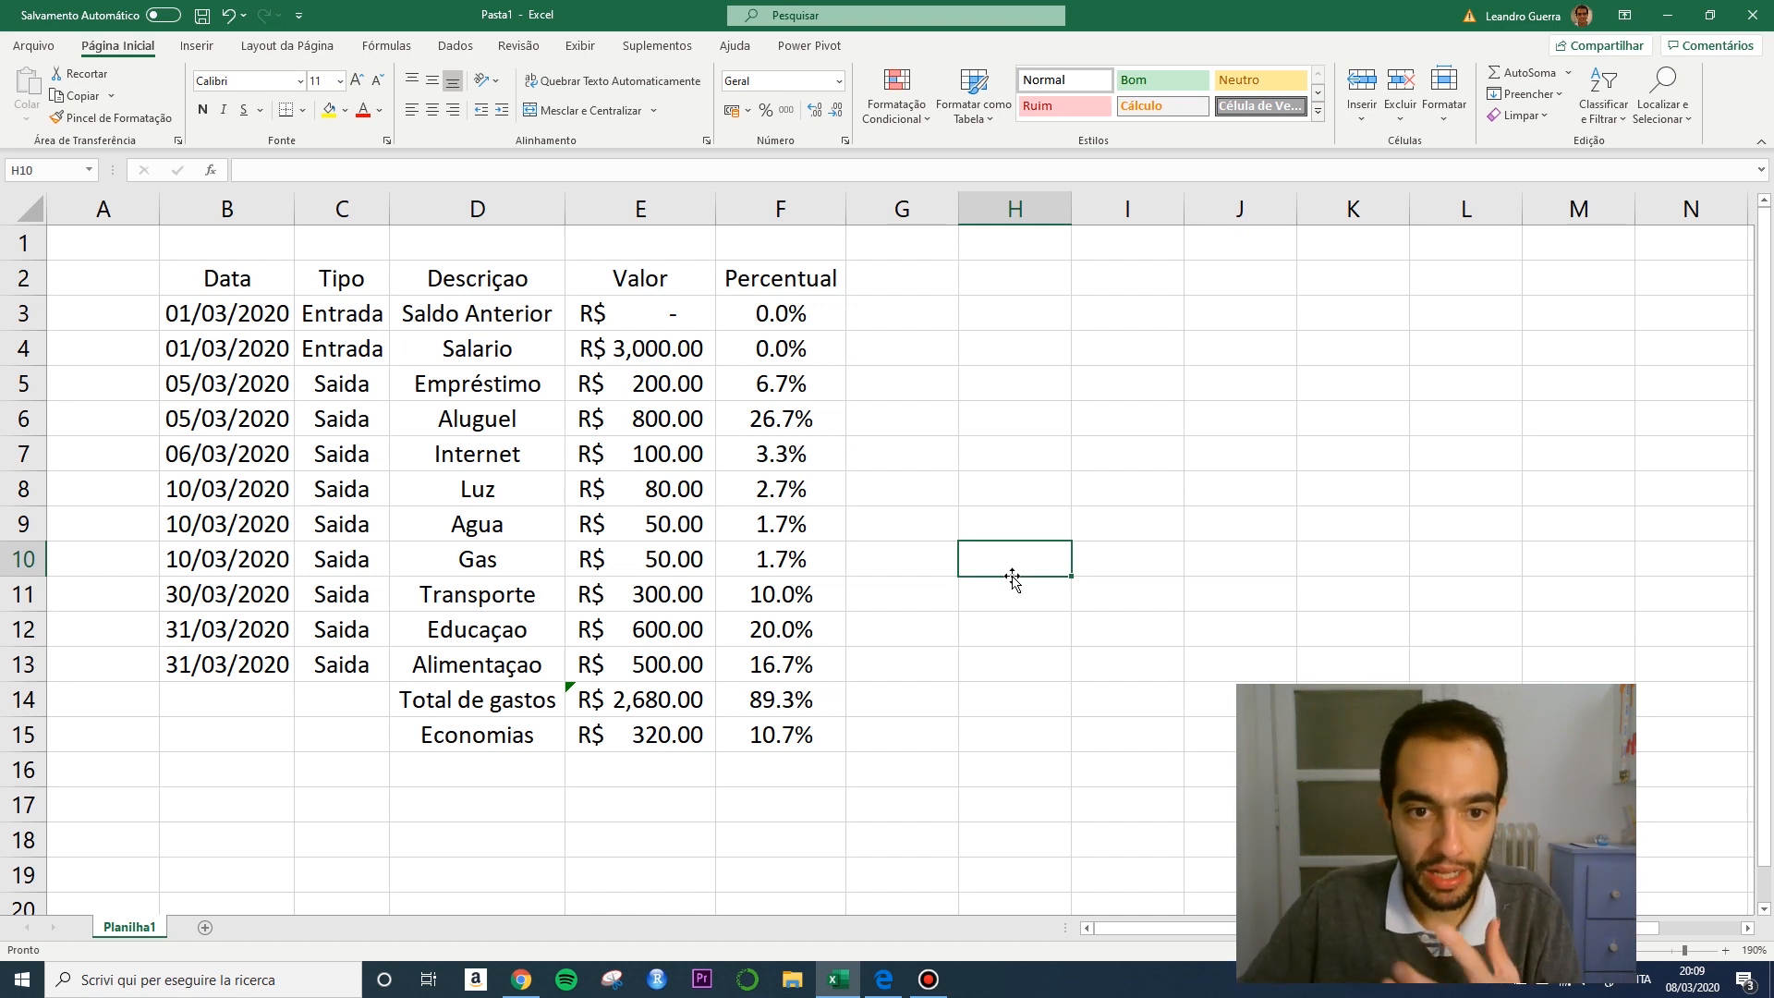
click(30, 211)
click(378, 409)
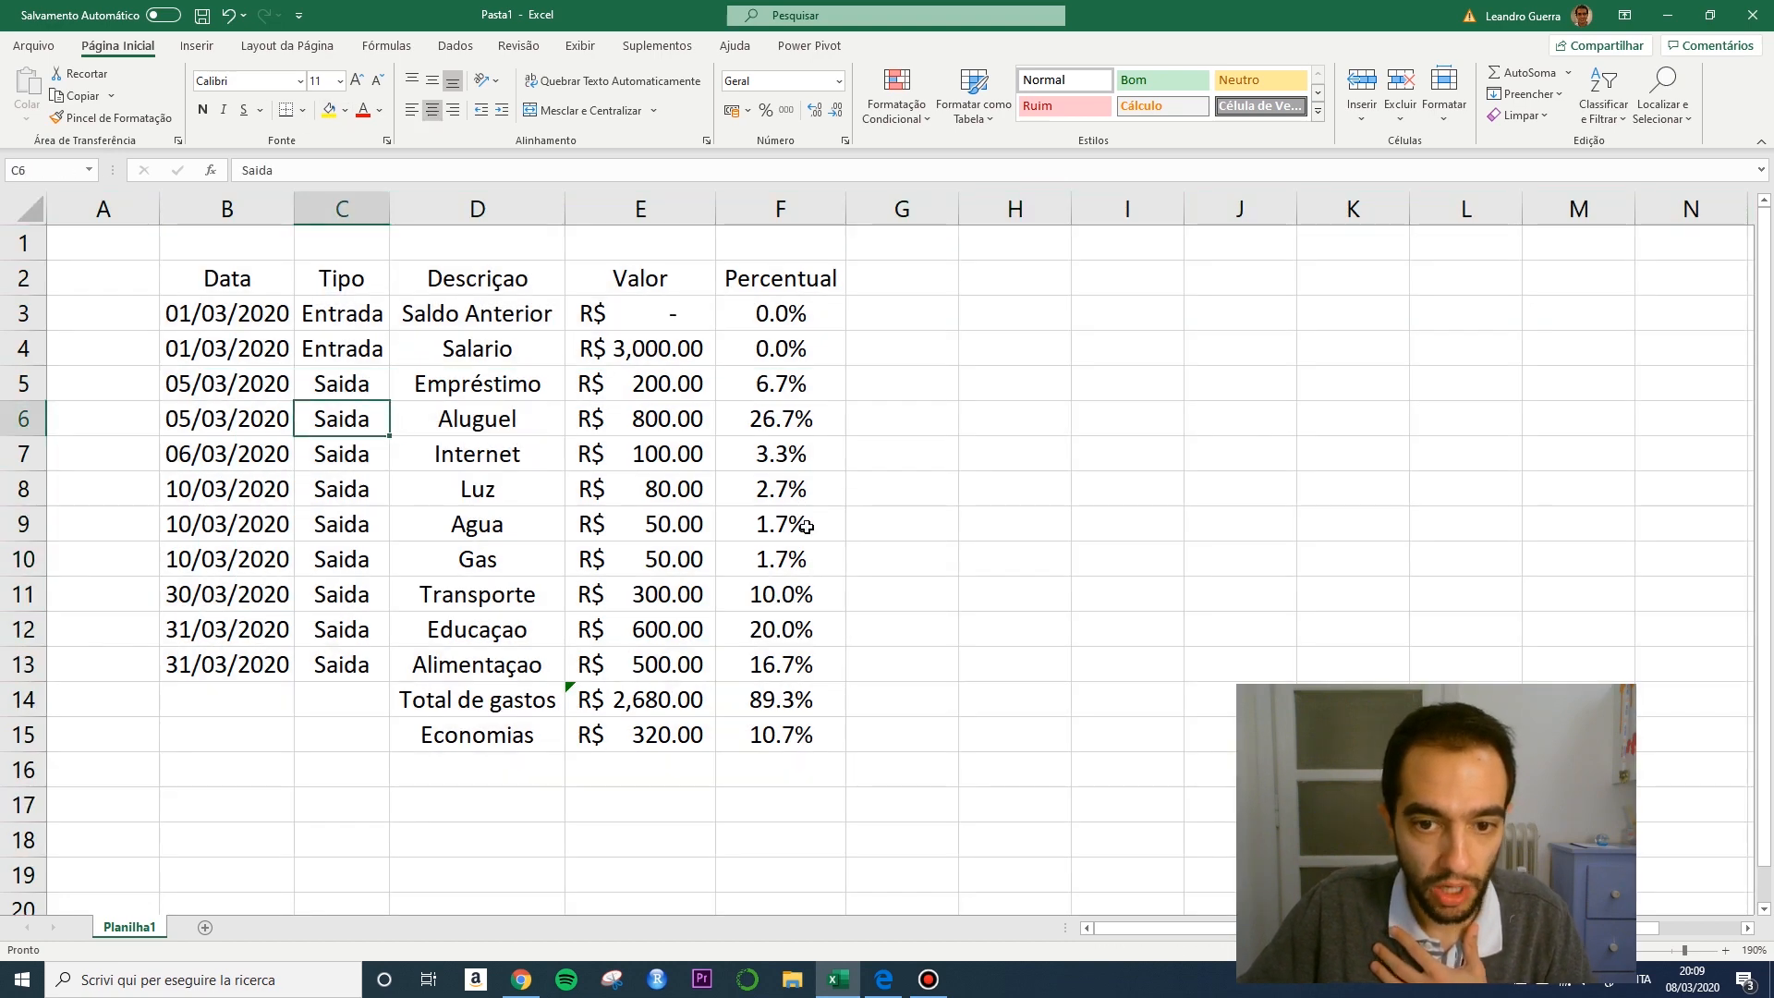
click(24, 243)
click(118, 199)
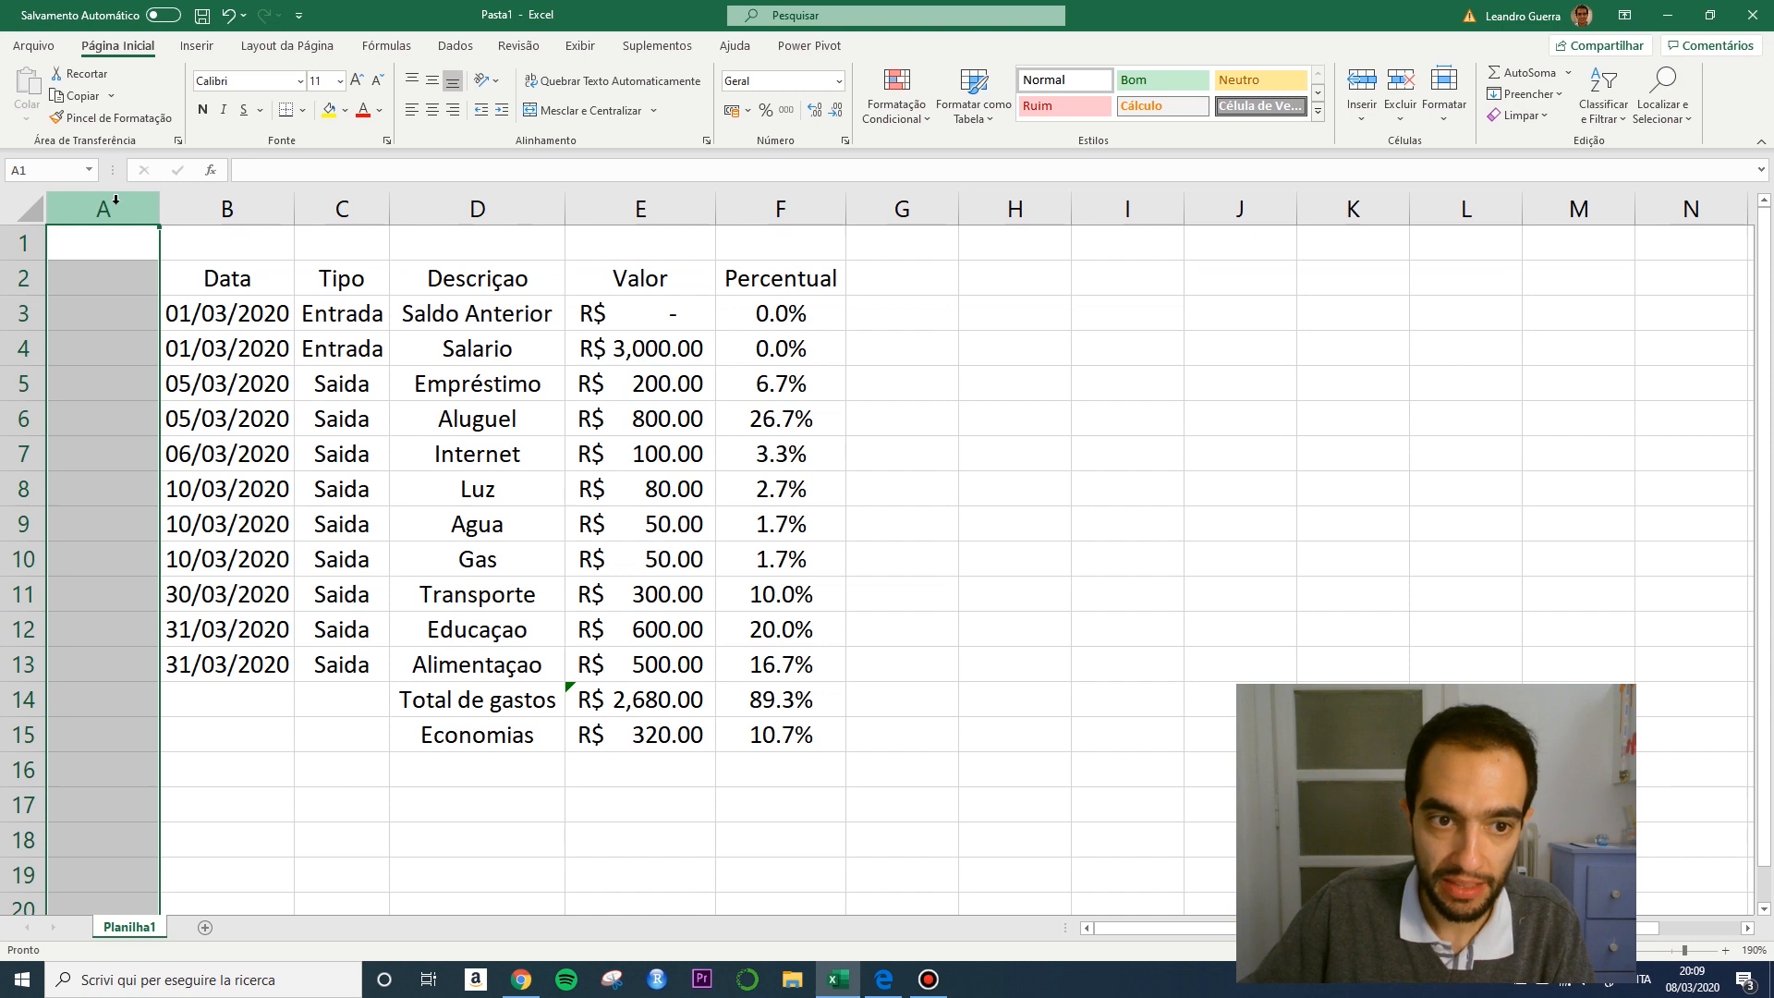
click(924, 372)
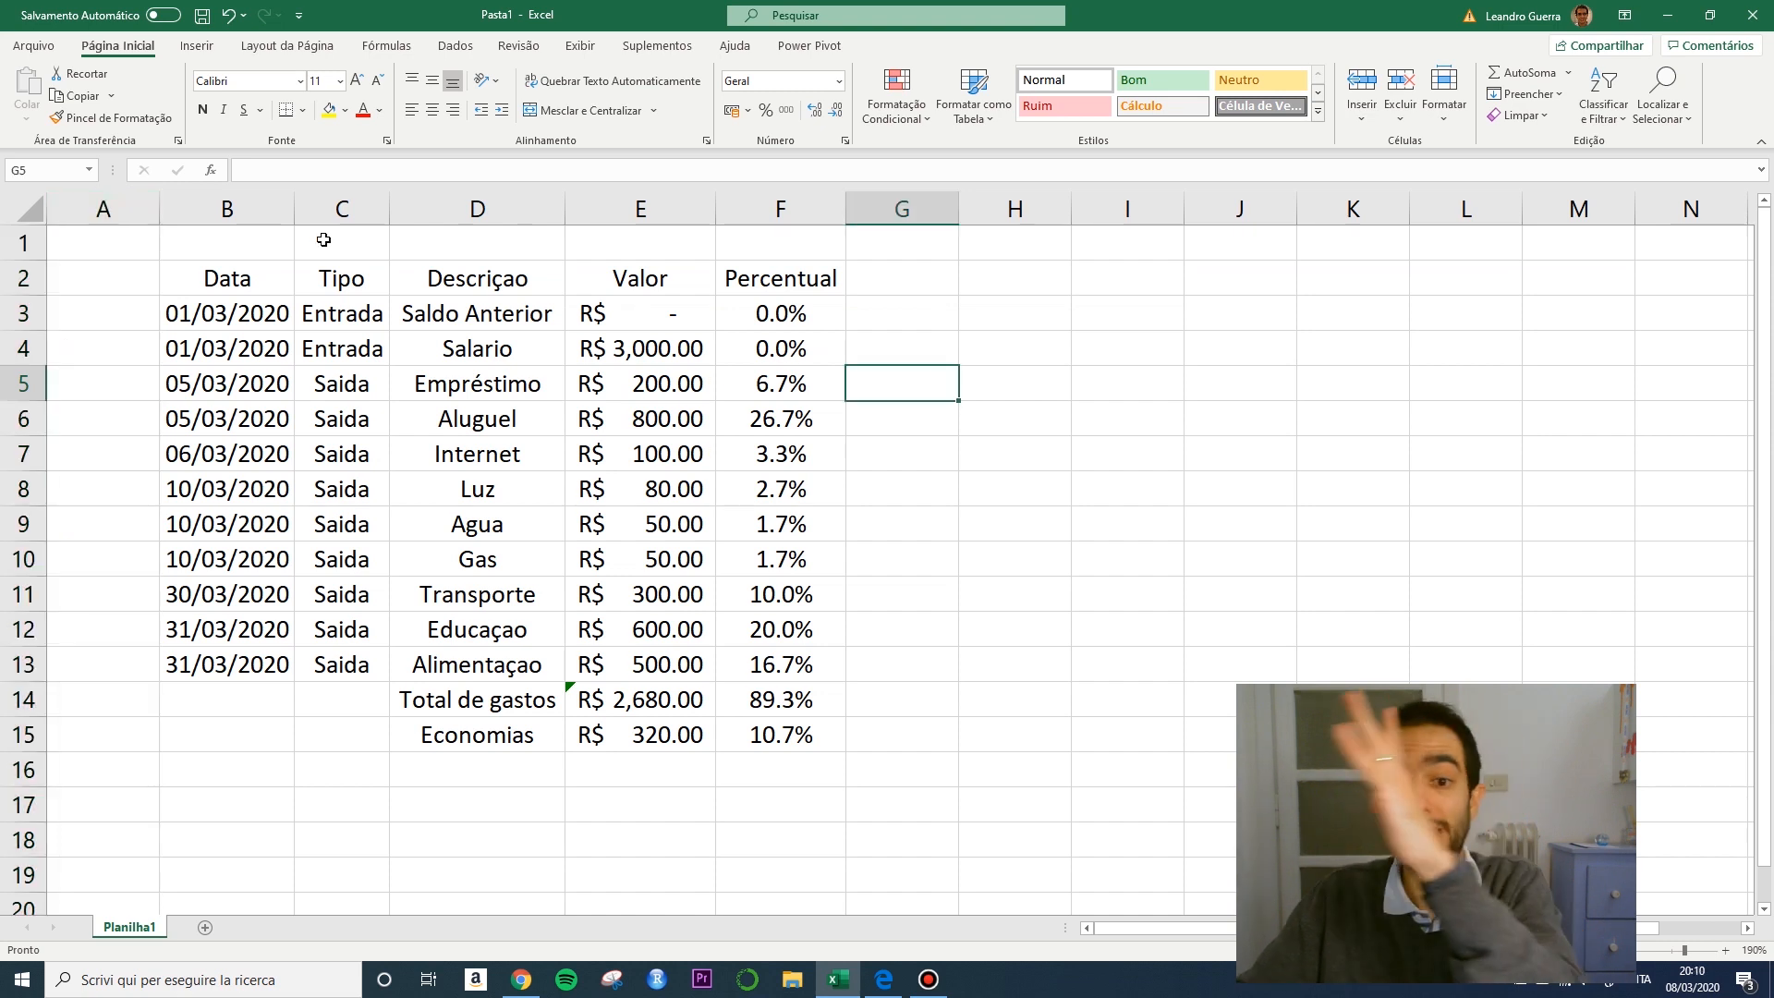
Fill all cells of the sheet with white to hide the gridlines.
click(30, 216)
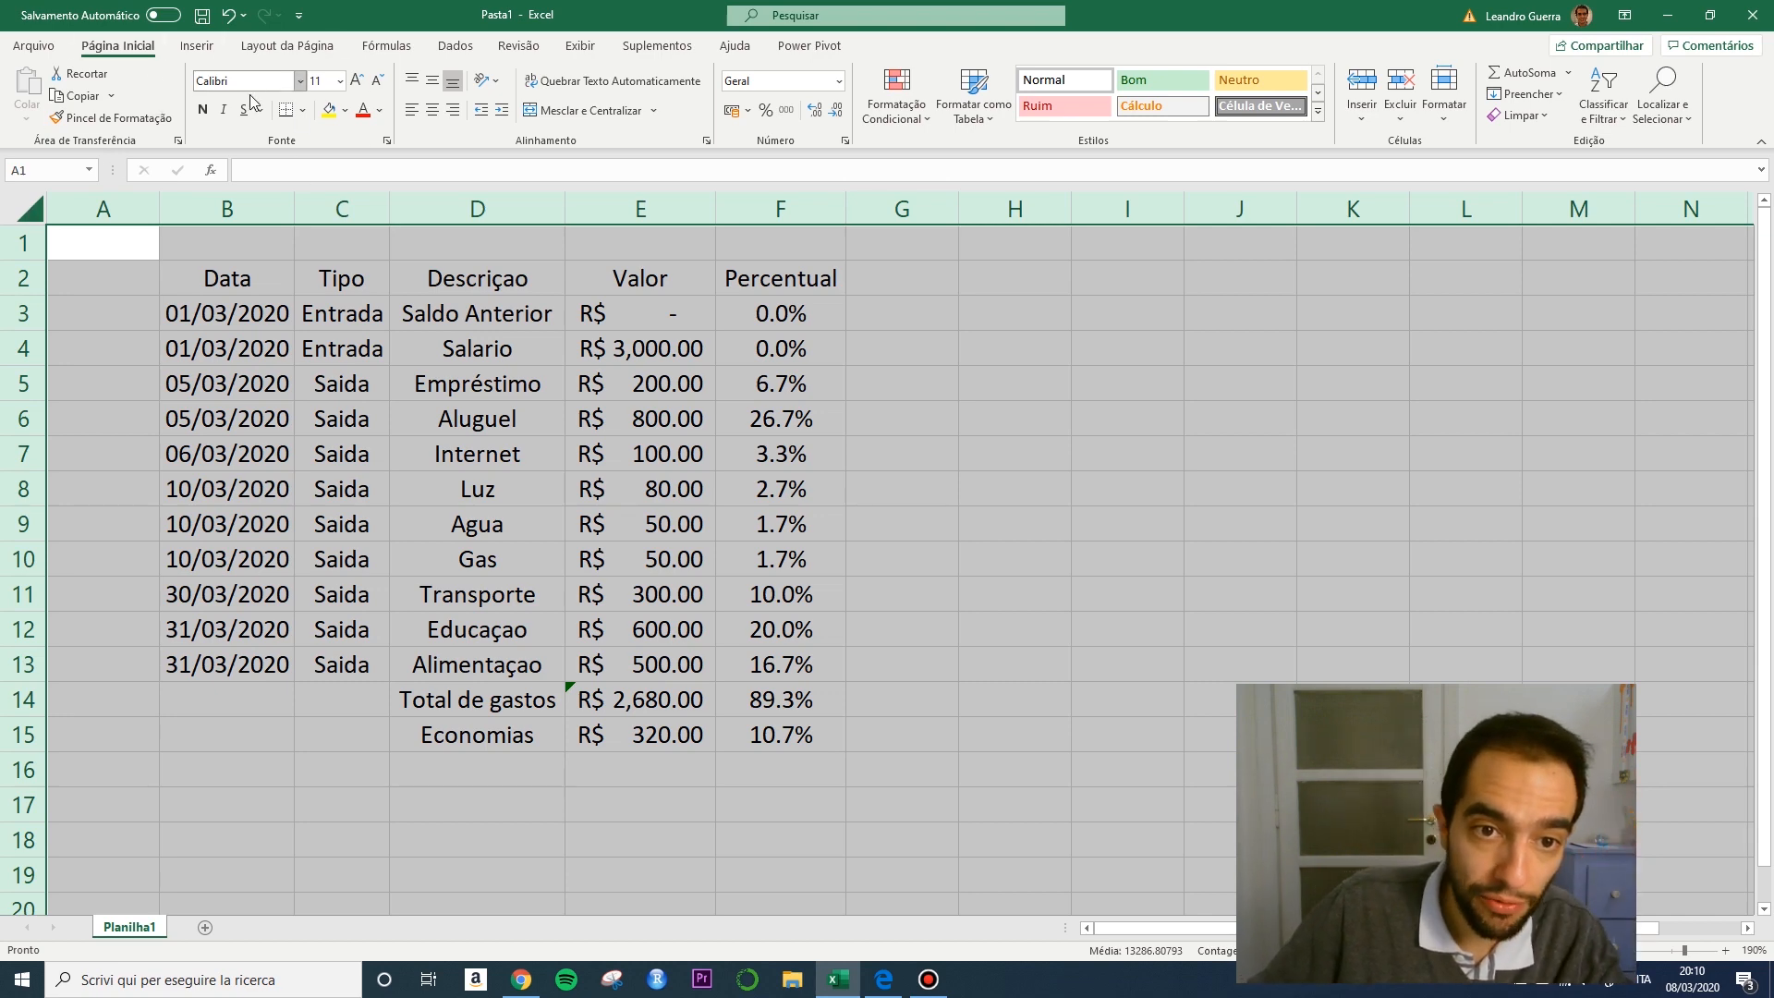
click(345, 111)
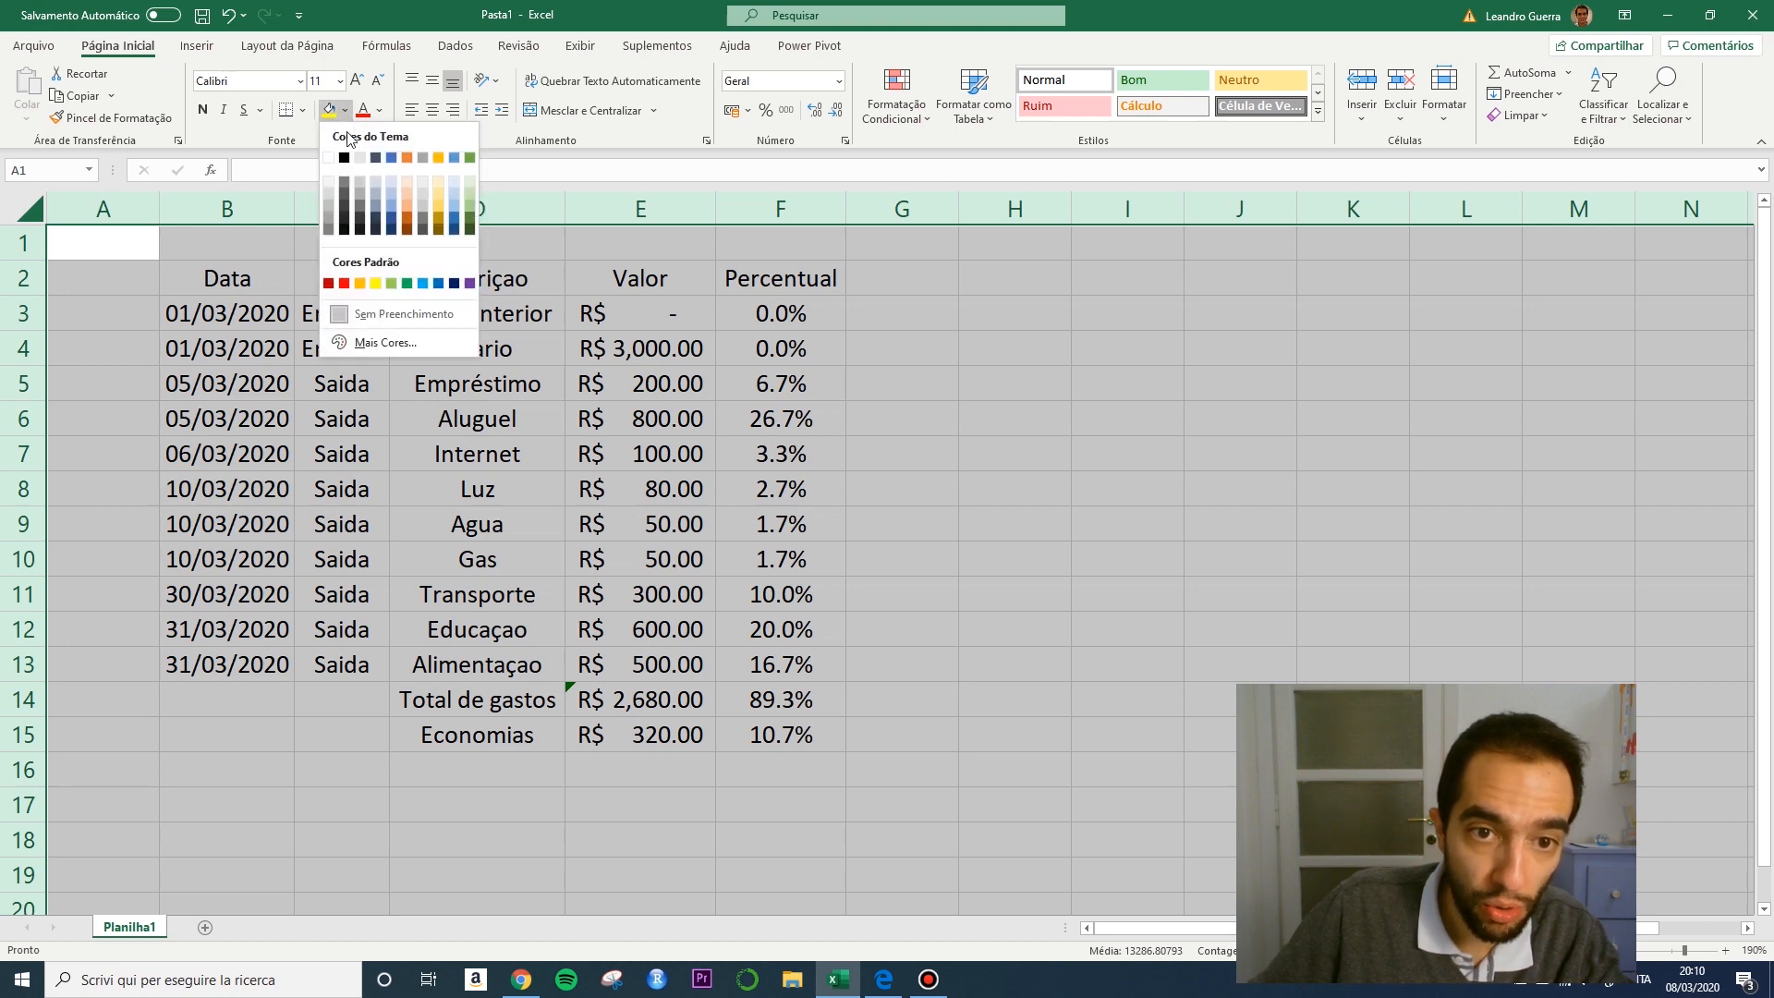
click(329, 159)
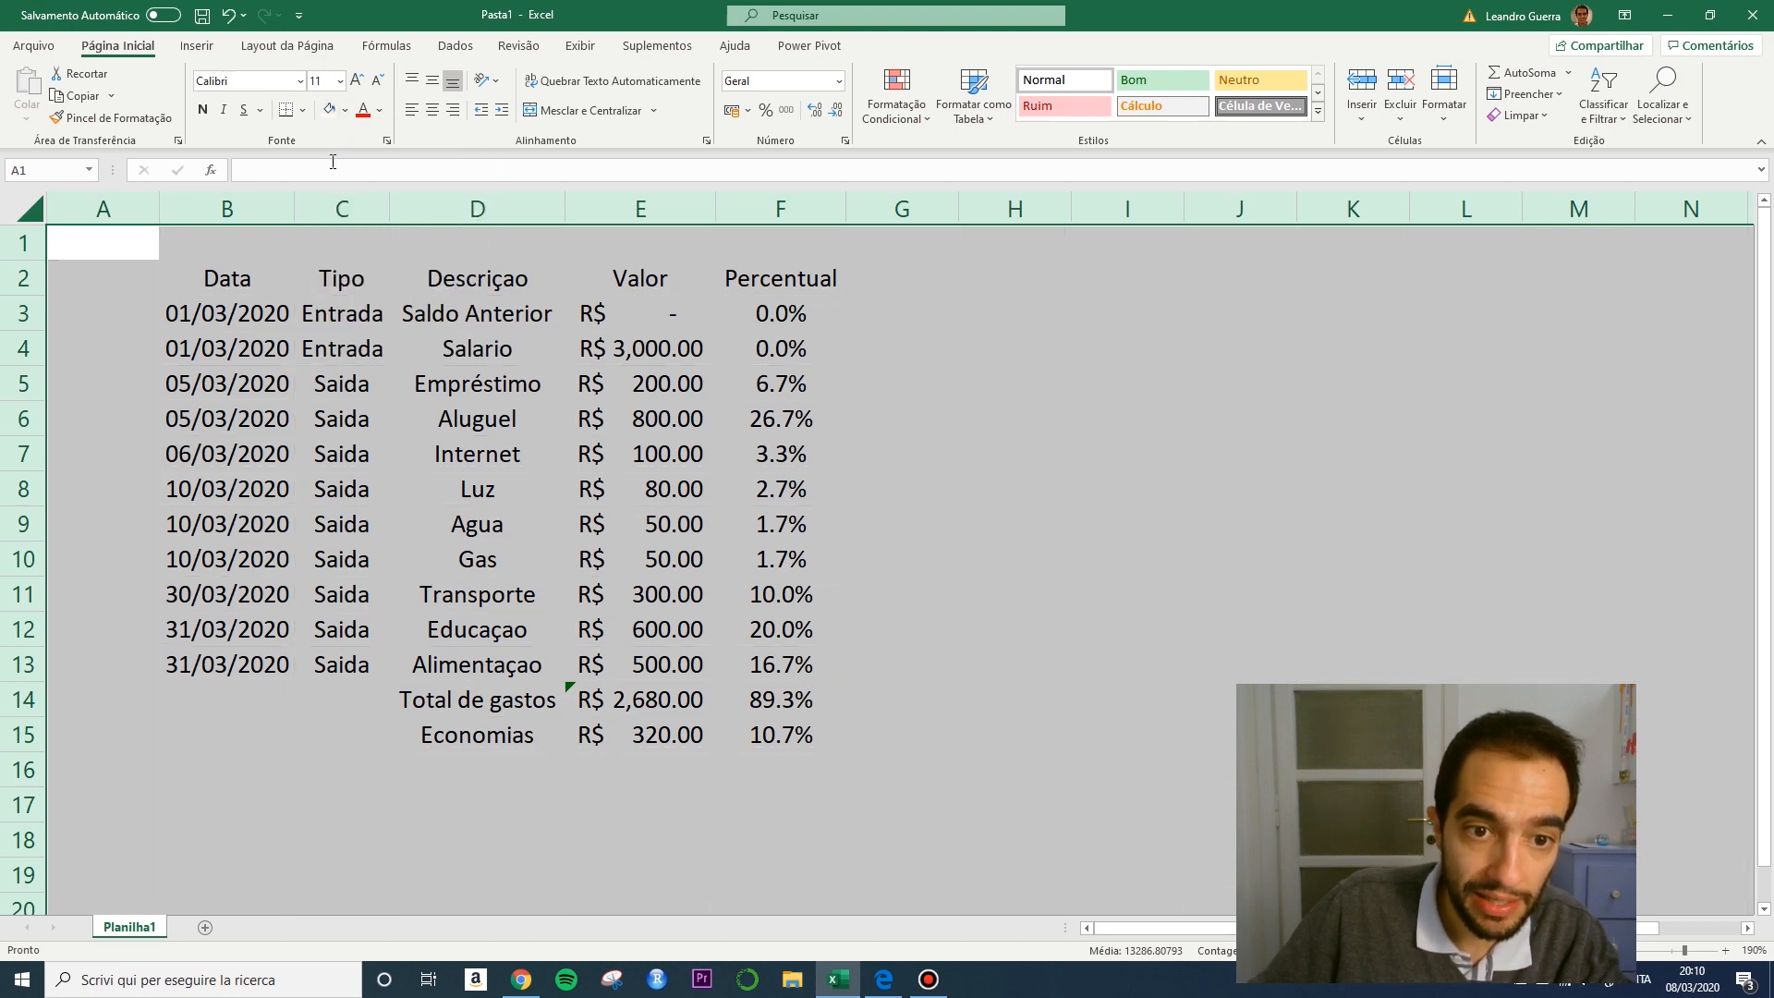
click(1003, 568)
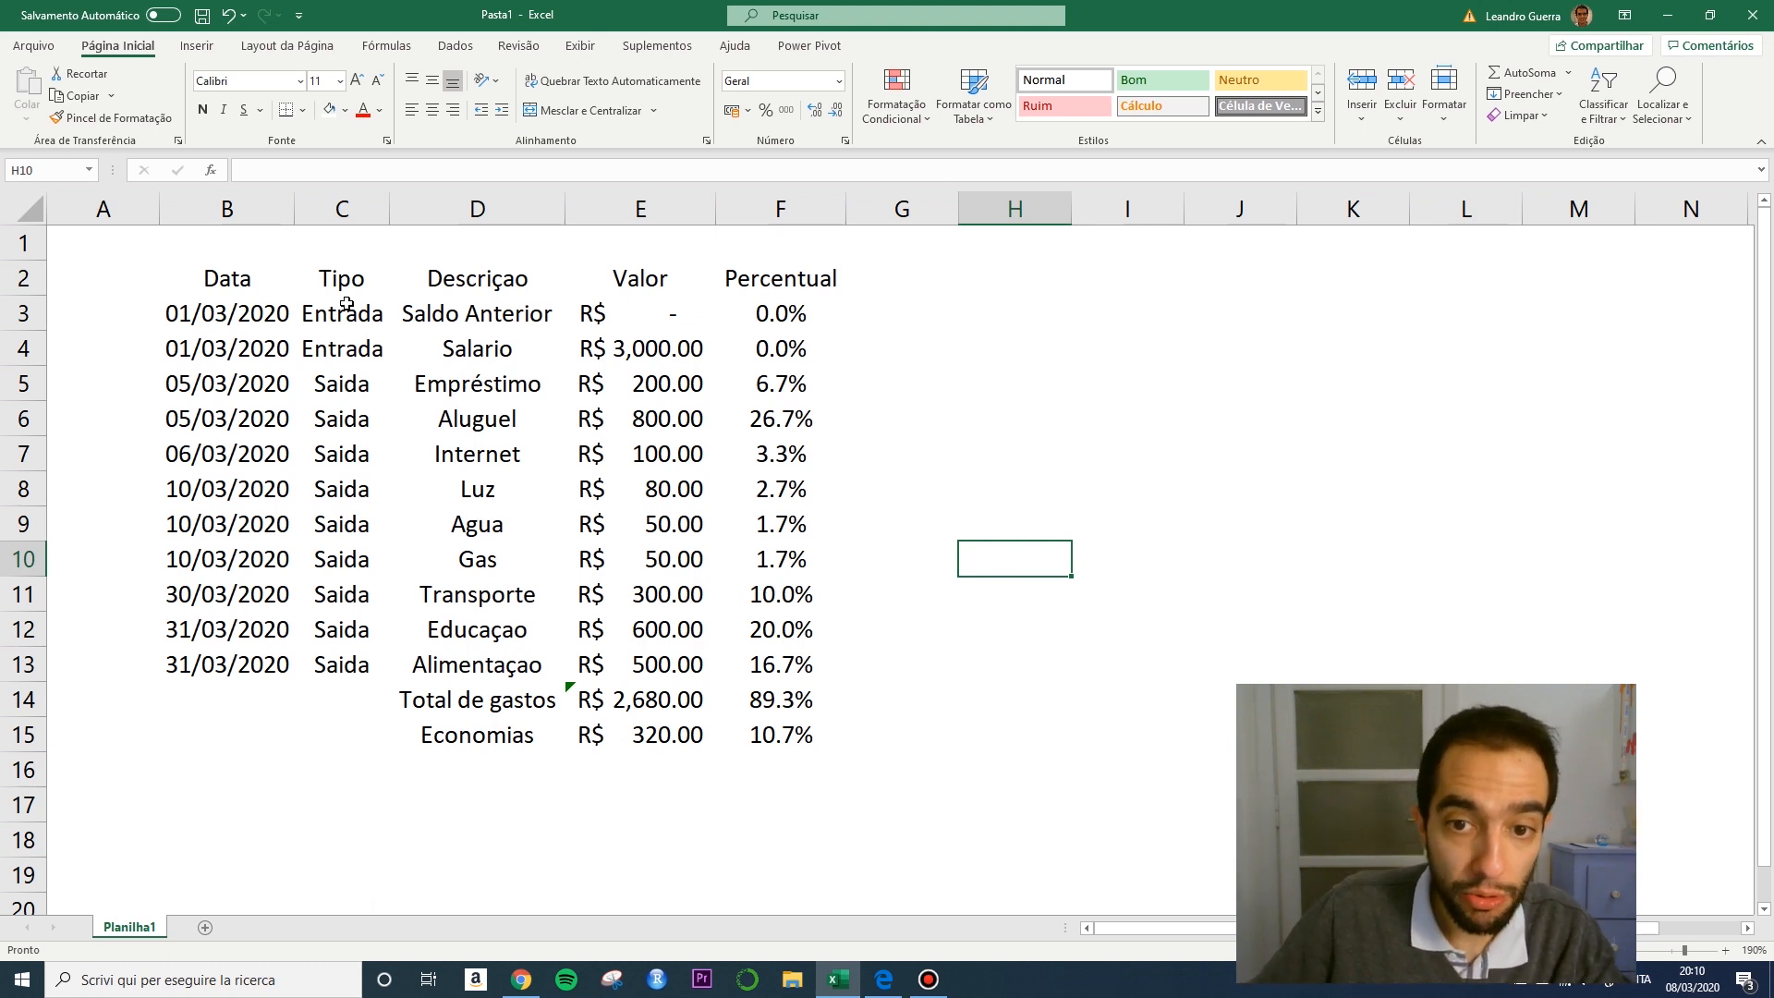
Make the header row B2:F2 bold, from Data to Percentual.
drag(217, 279, 781, 280)
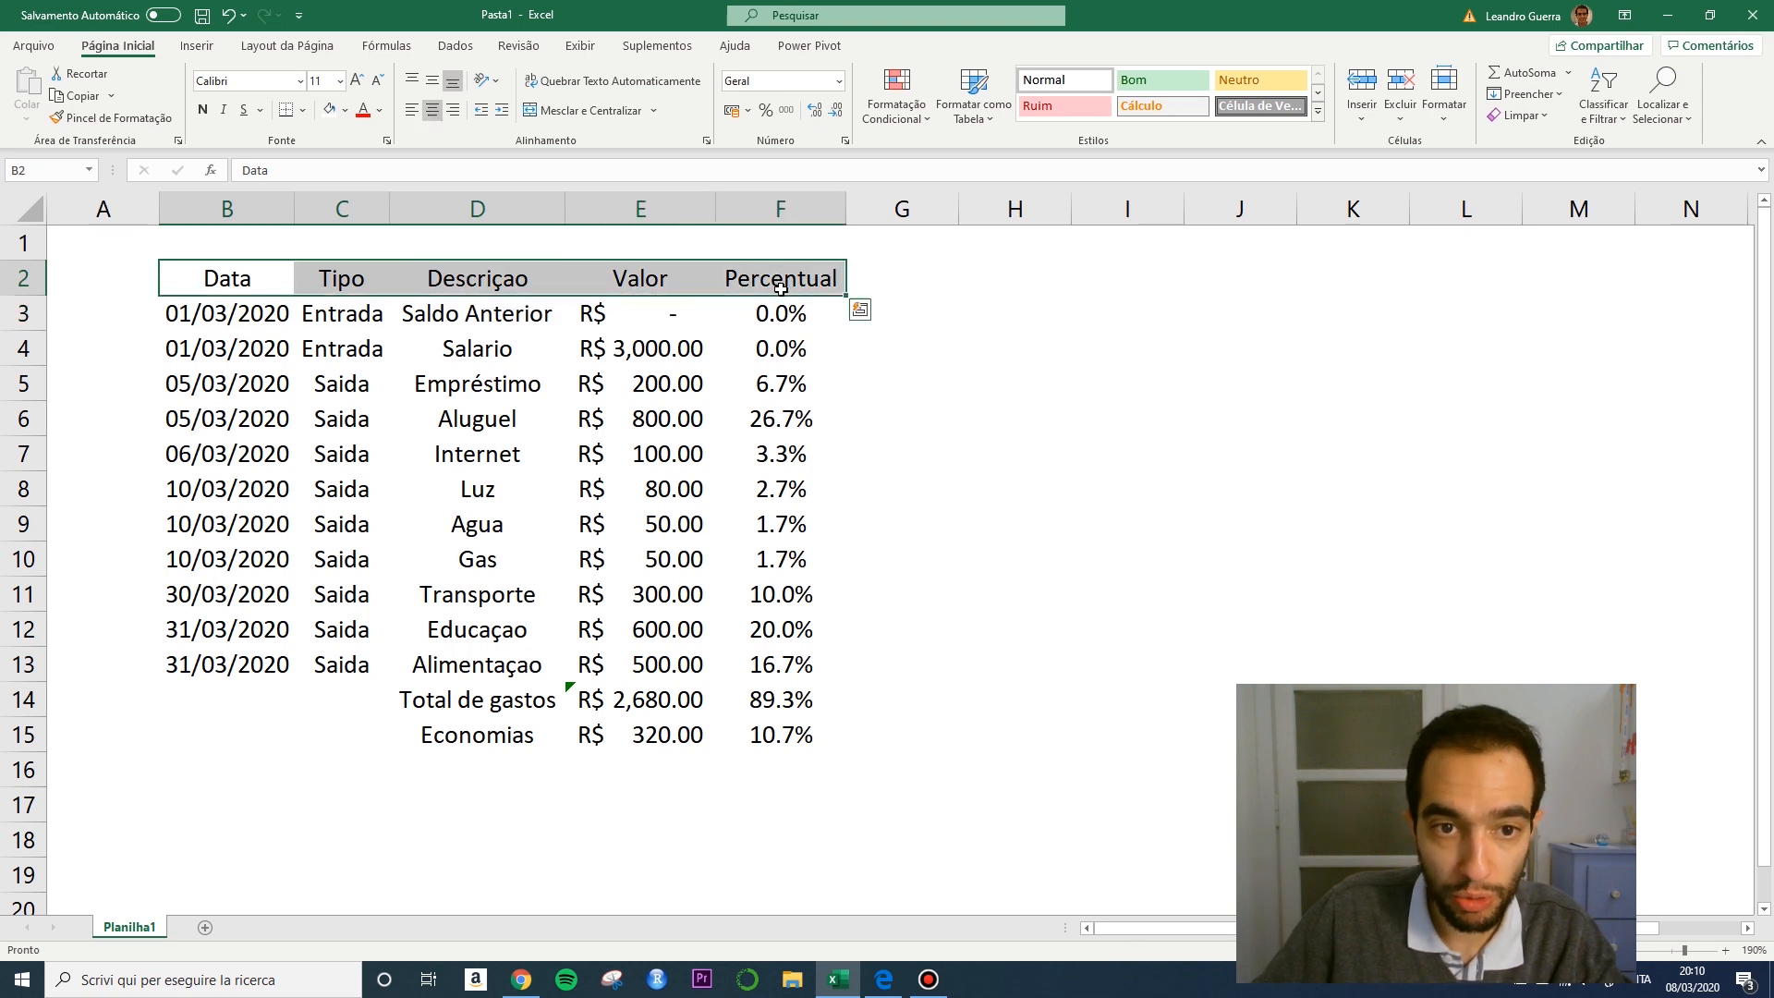
click(204, 110)
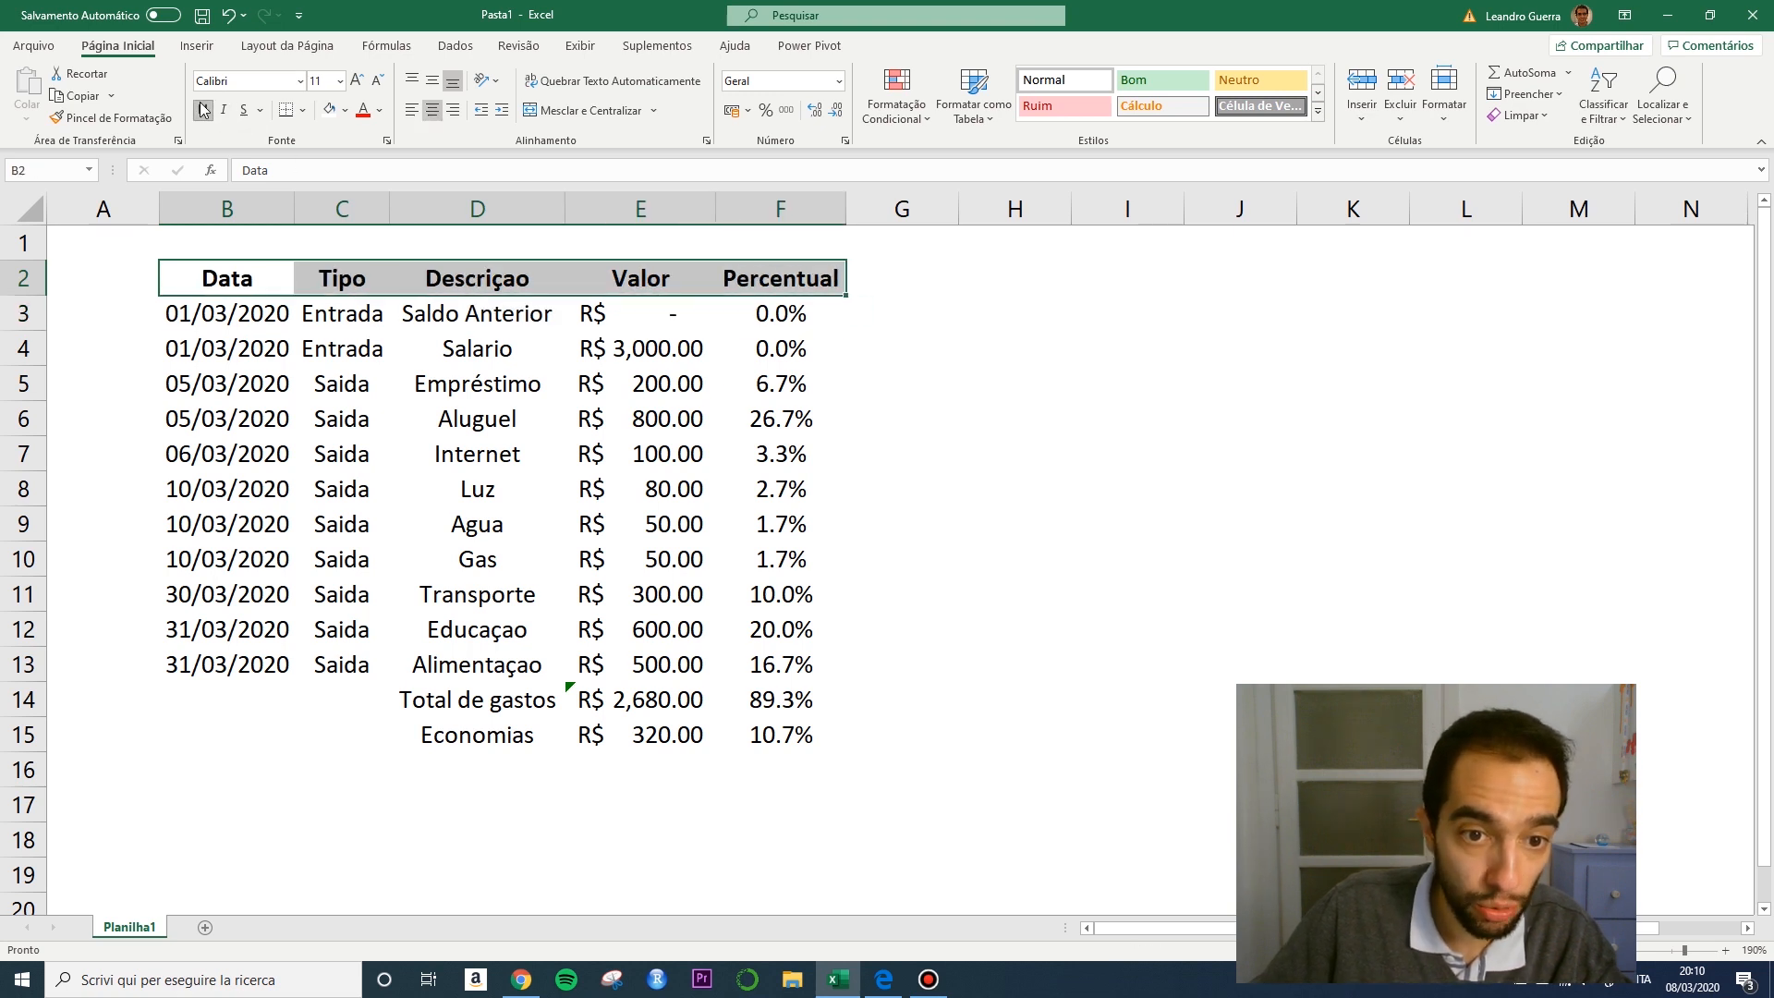
click(967, 349)
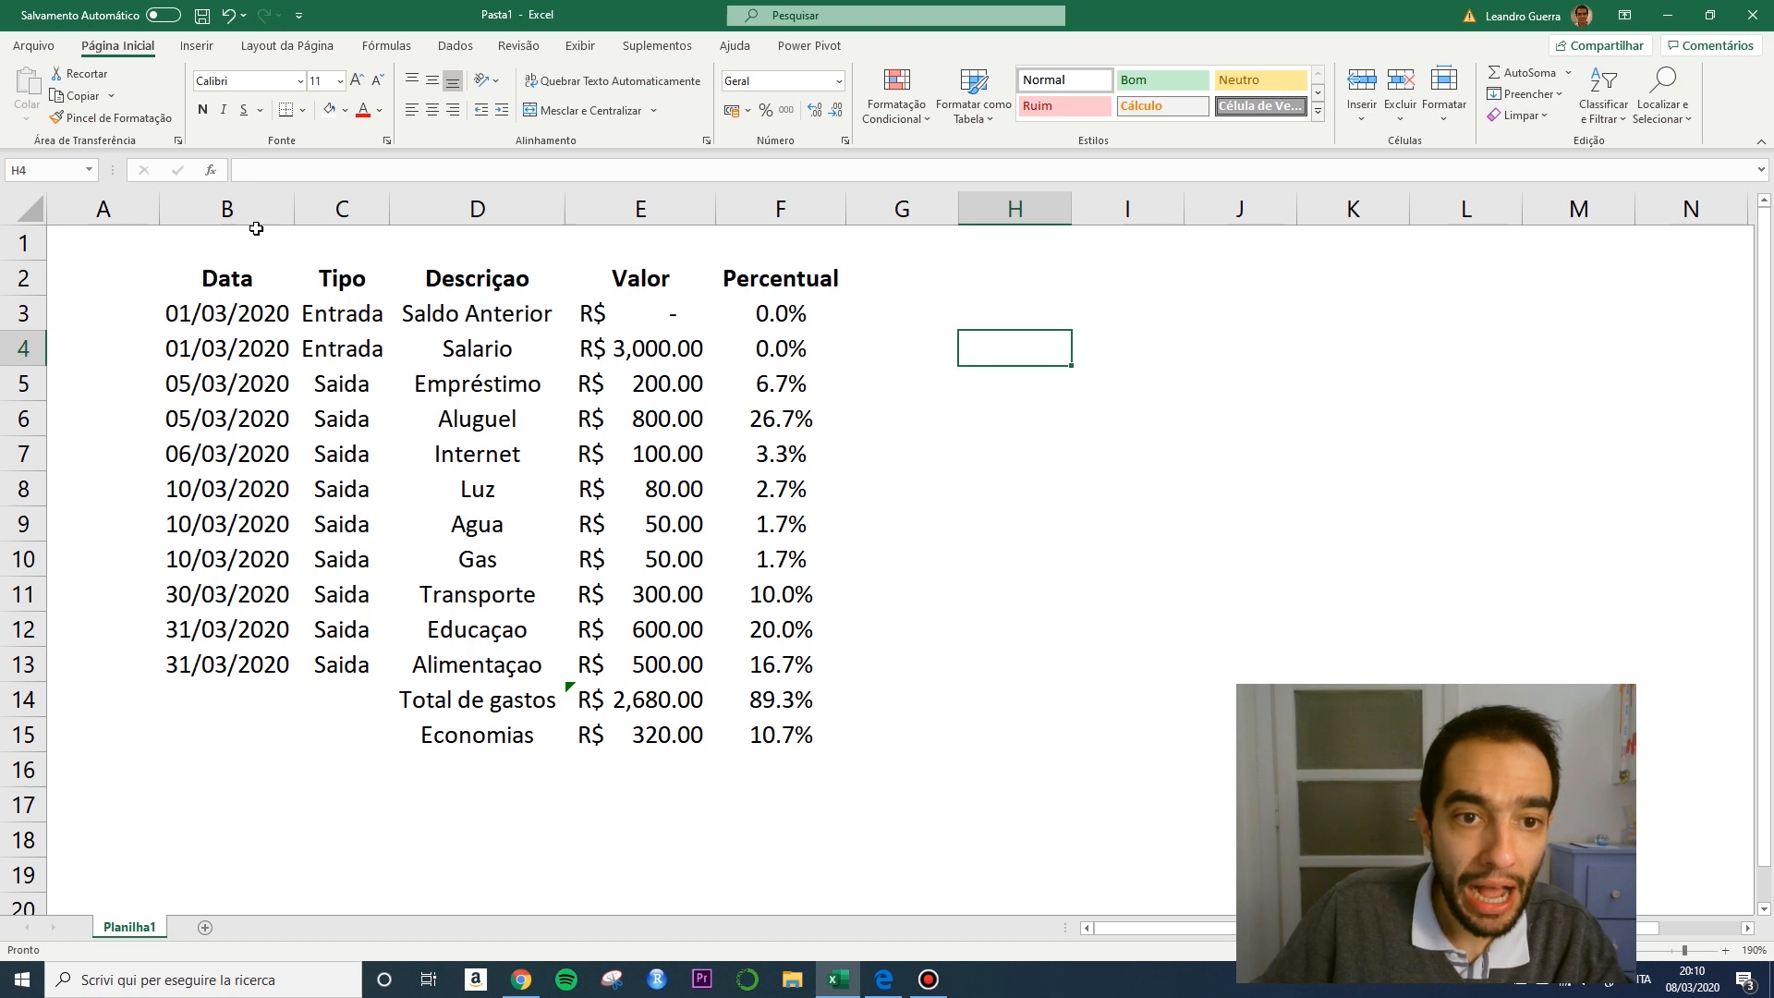
Apply a double bottom border to the header row B2:F2.
drag(231, 279, 748, 282)
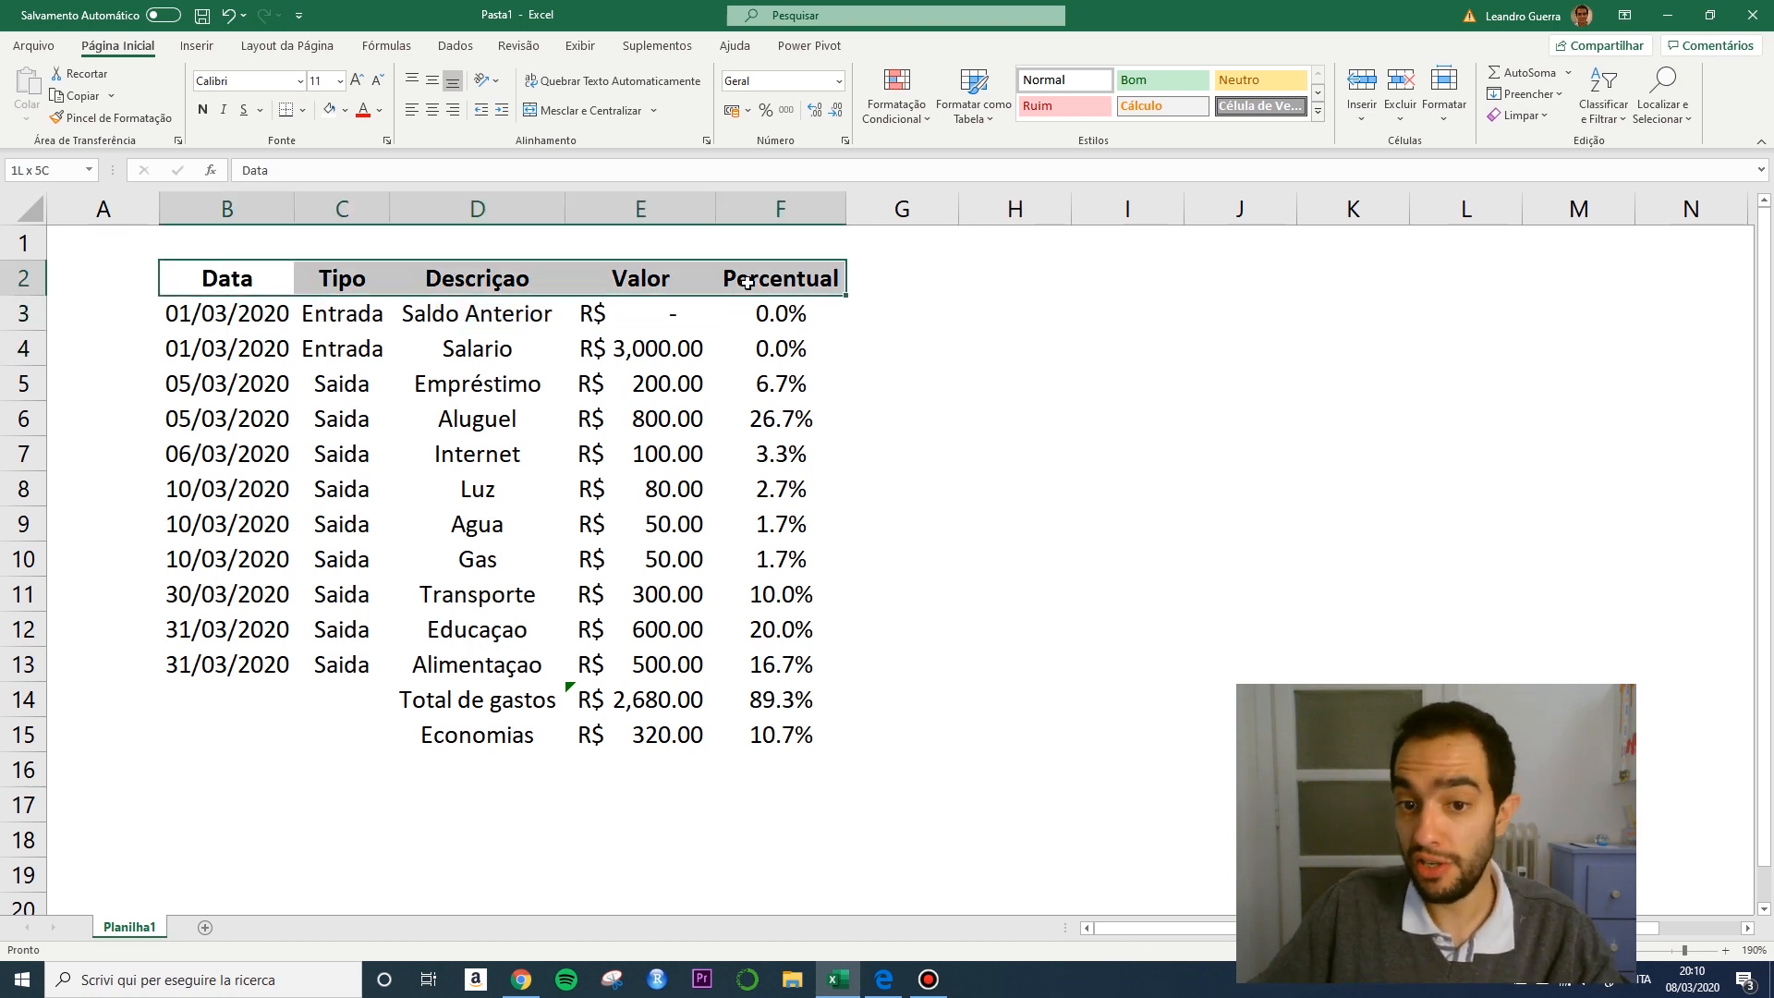
click(901, 354)
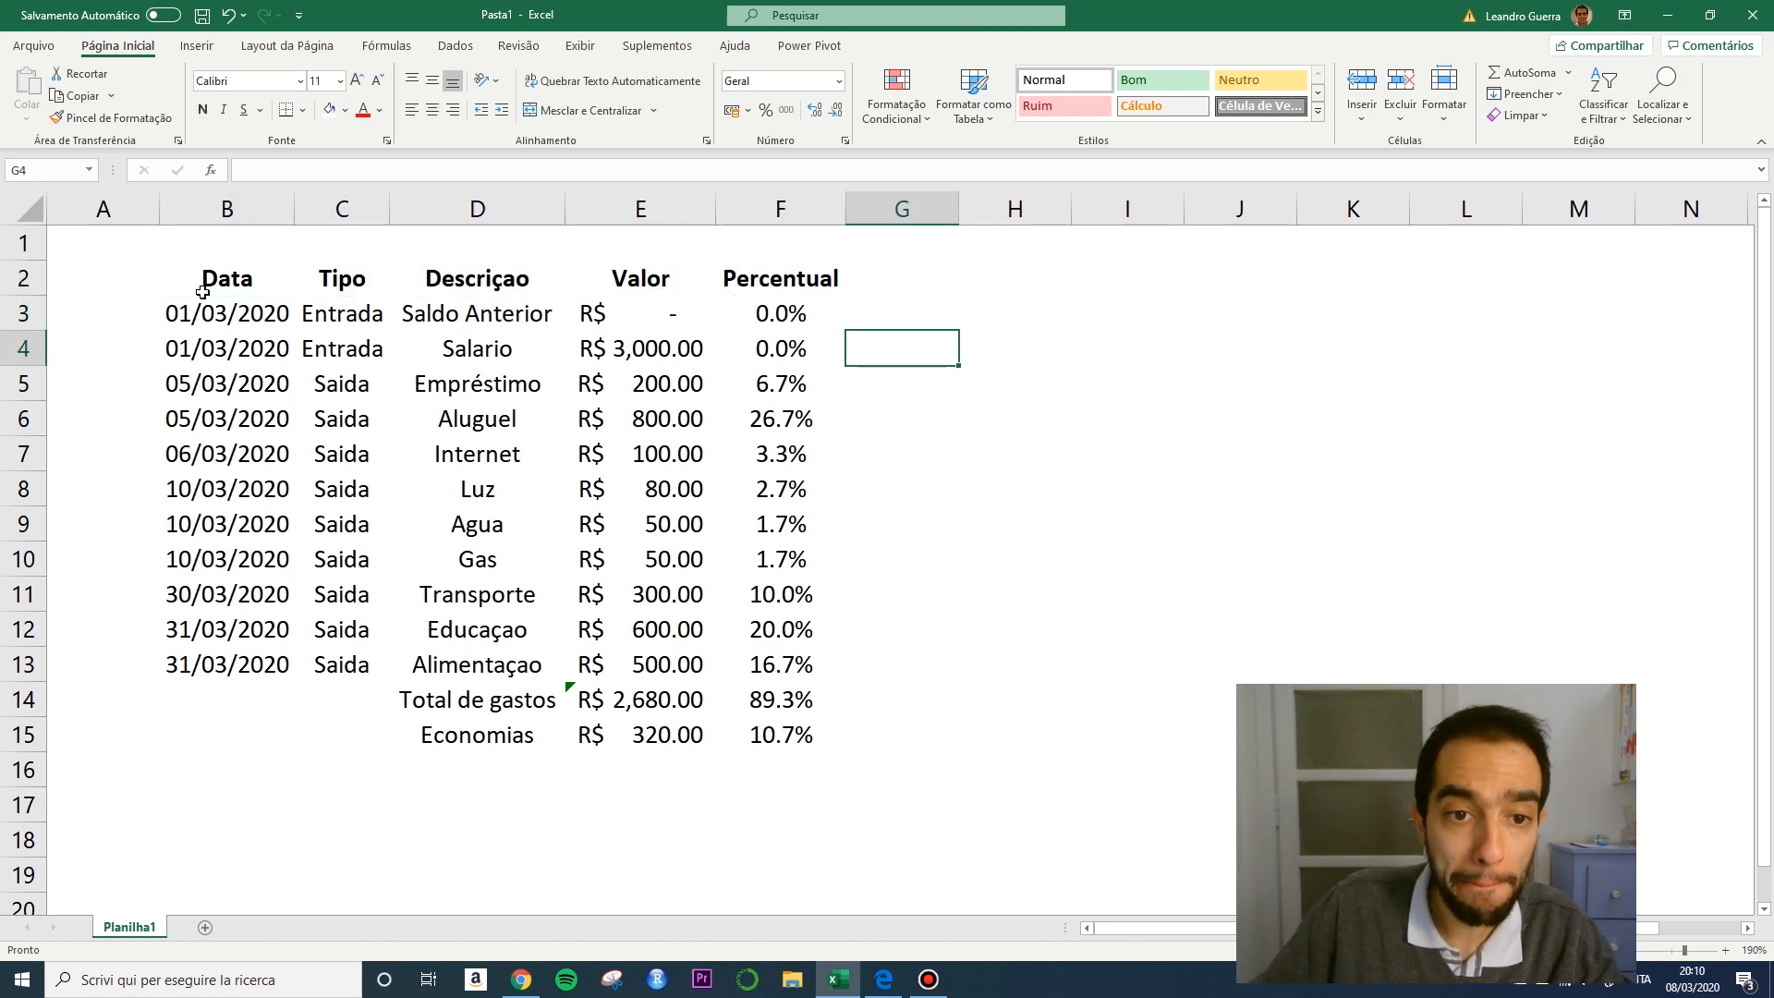
drag(202, 285, 783, 268)
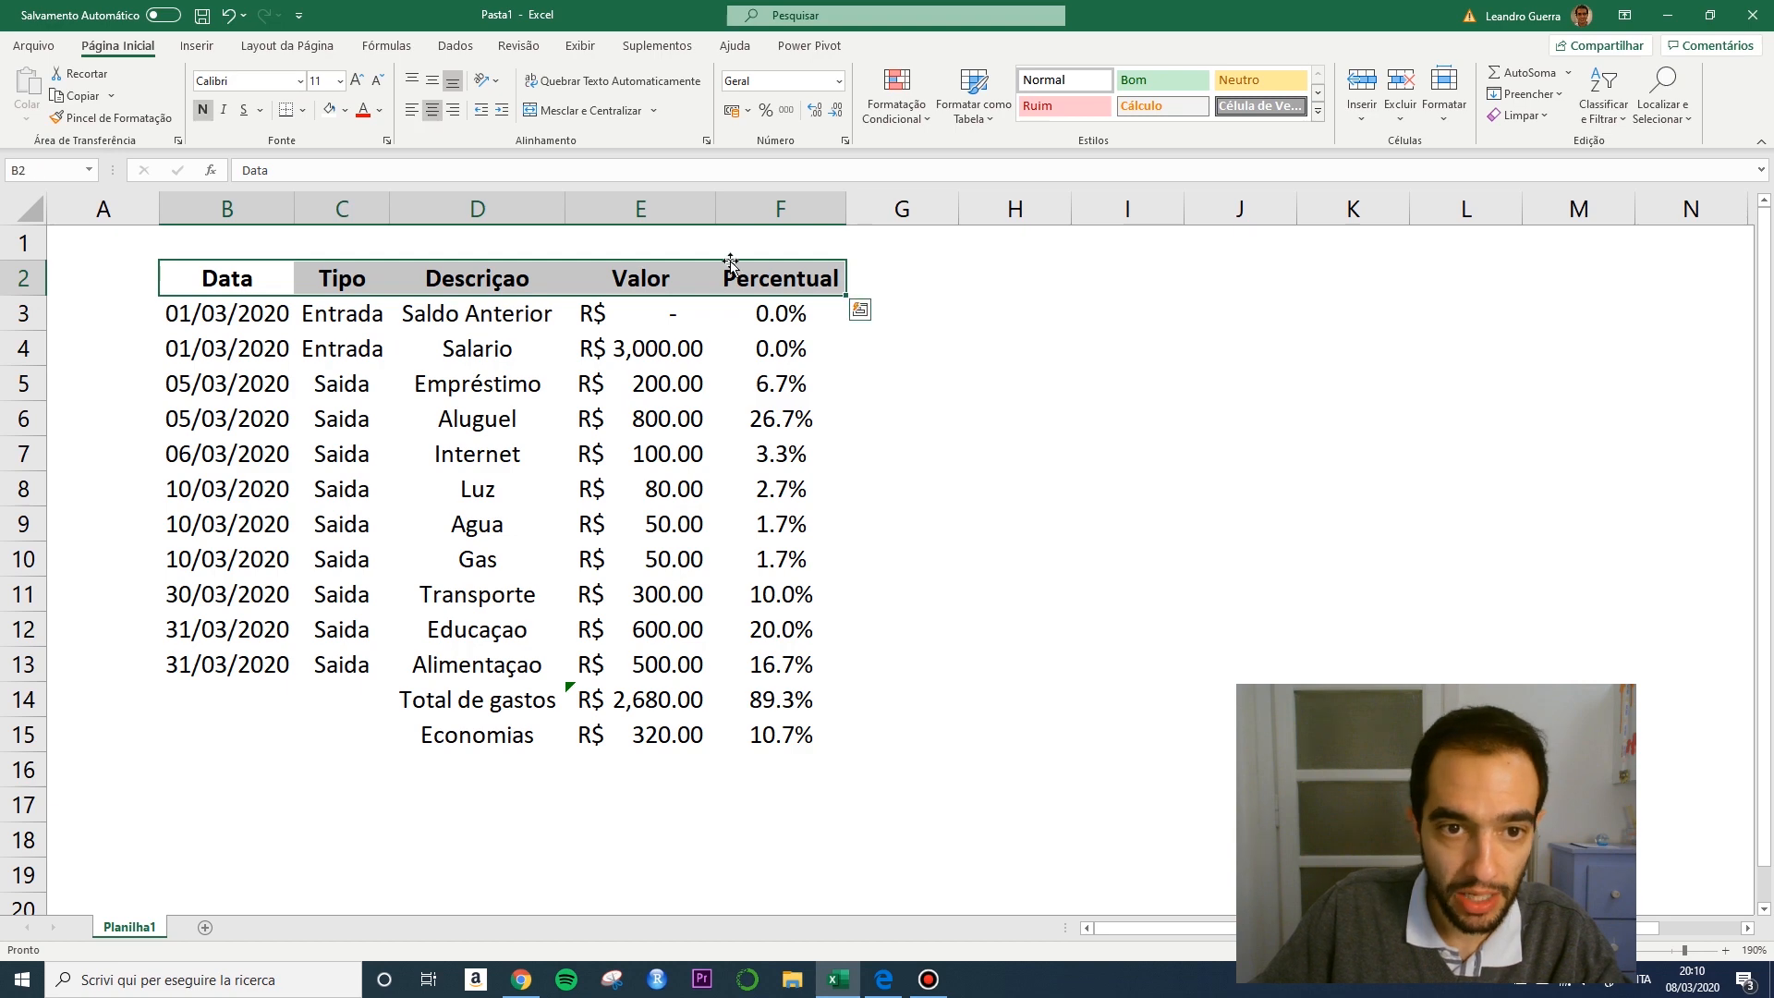
click(304, 112)
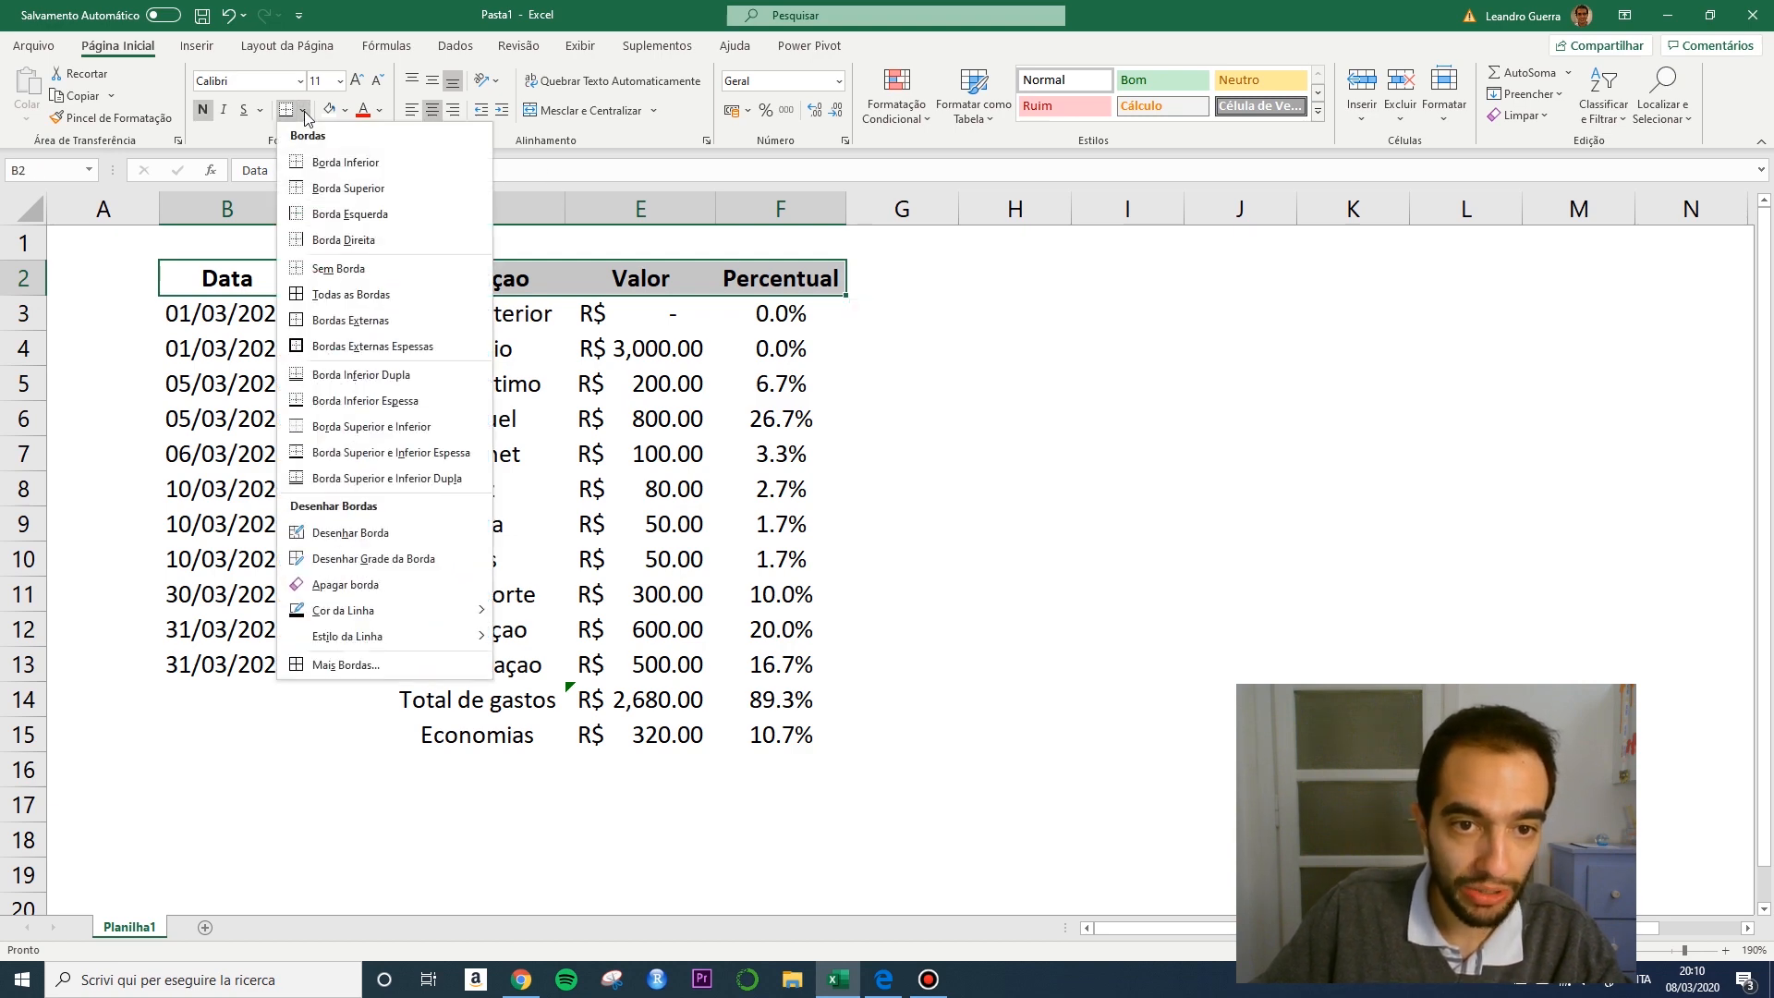
click(367, 375)
click(990, 399)
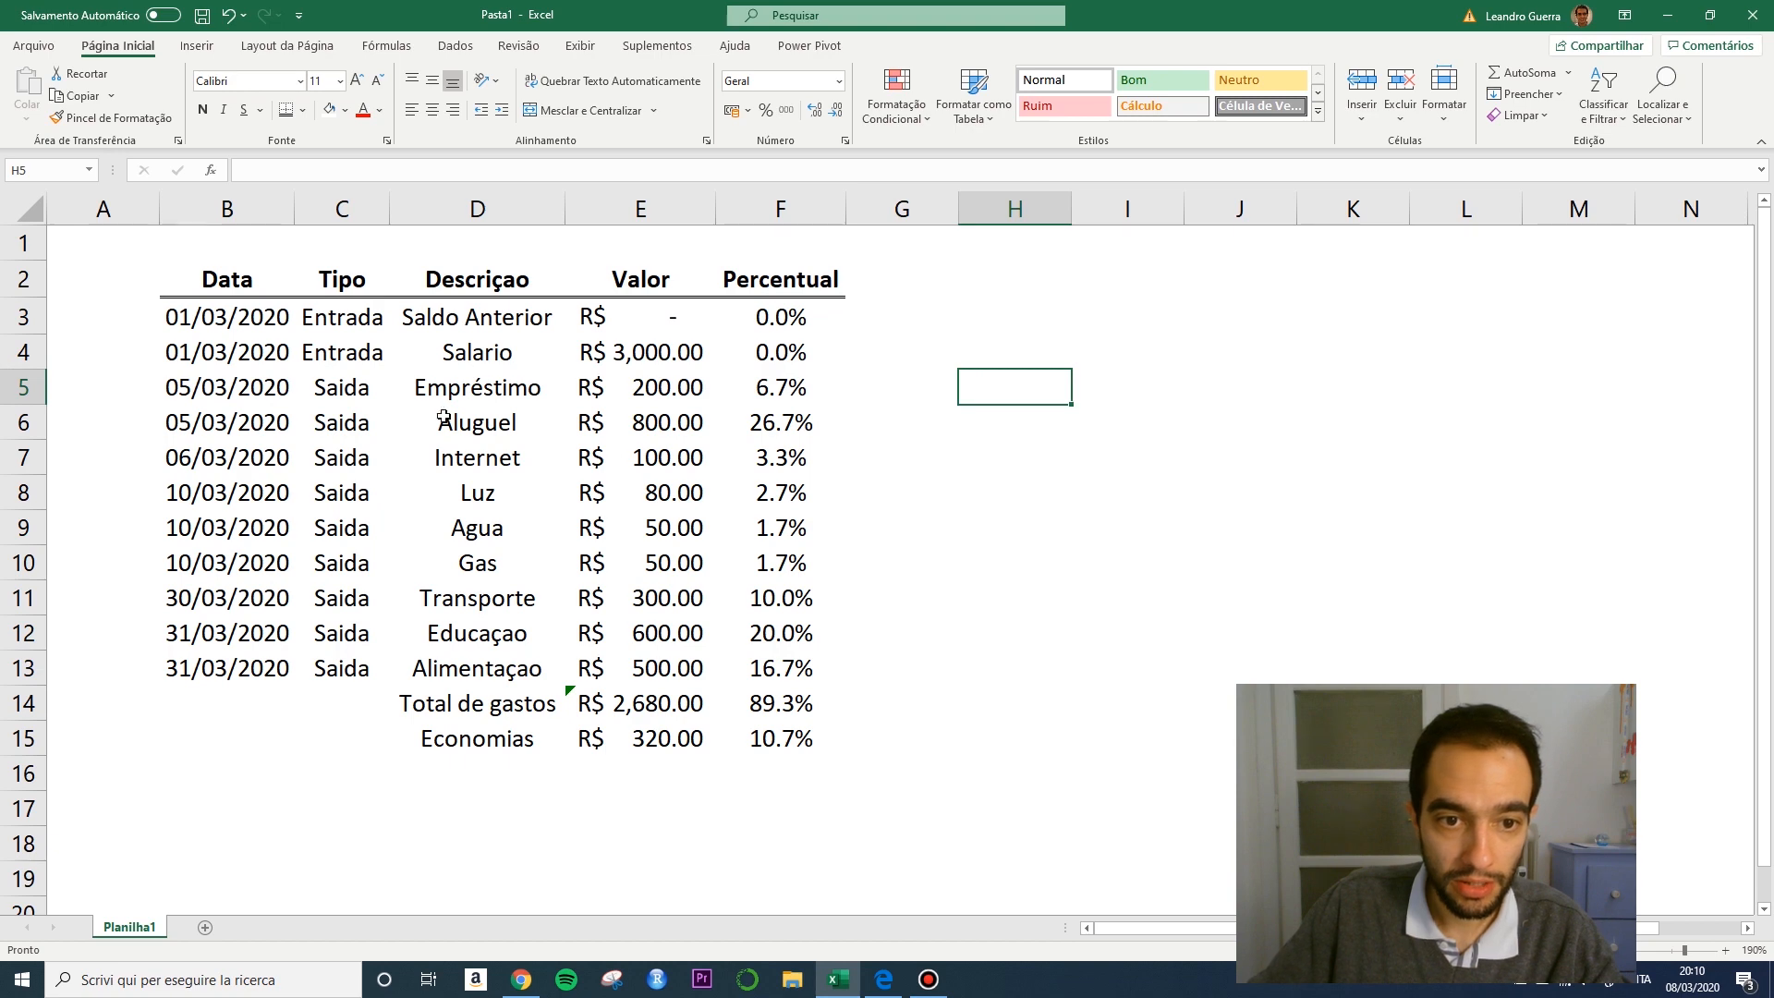
Add a right border to each of the Data, Tipo, Descriçao and Valor columns across rows 2 to 13.
drag(242, 279, 243, 669)
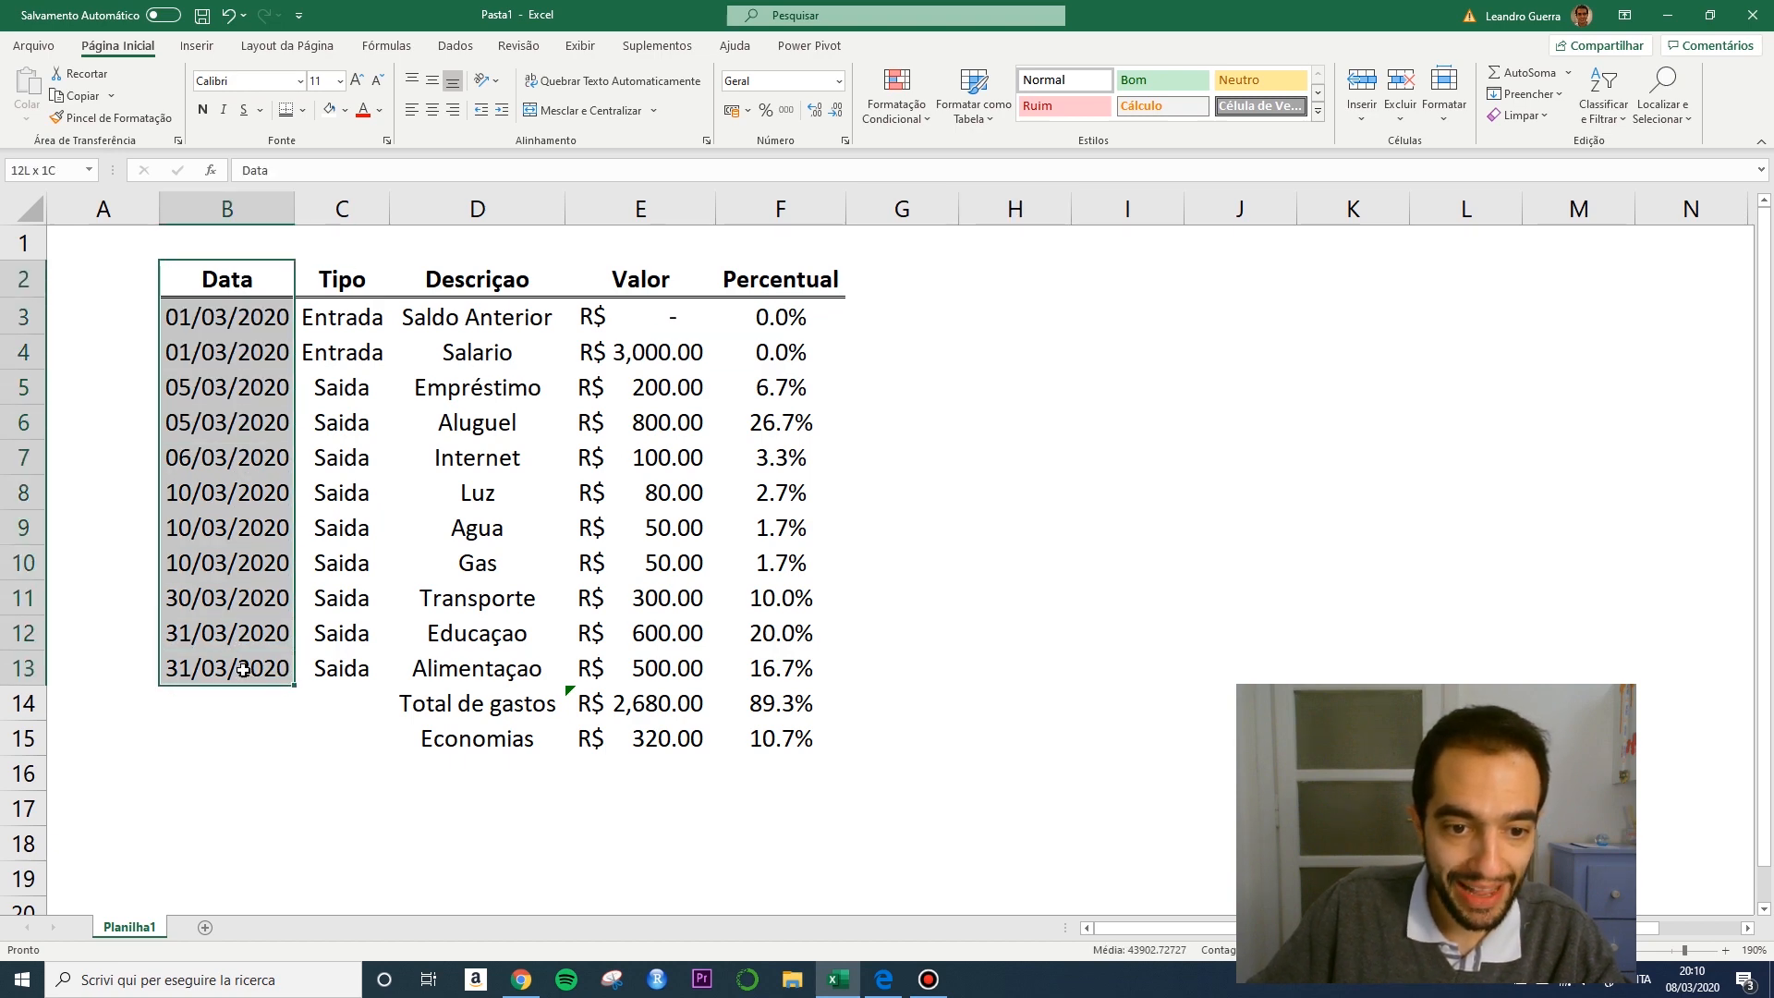
click(302, 111)
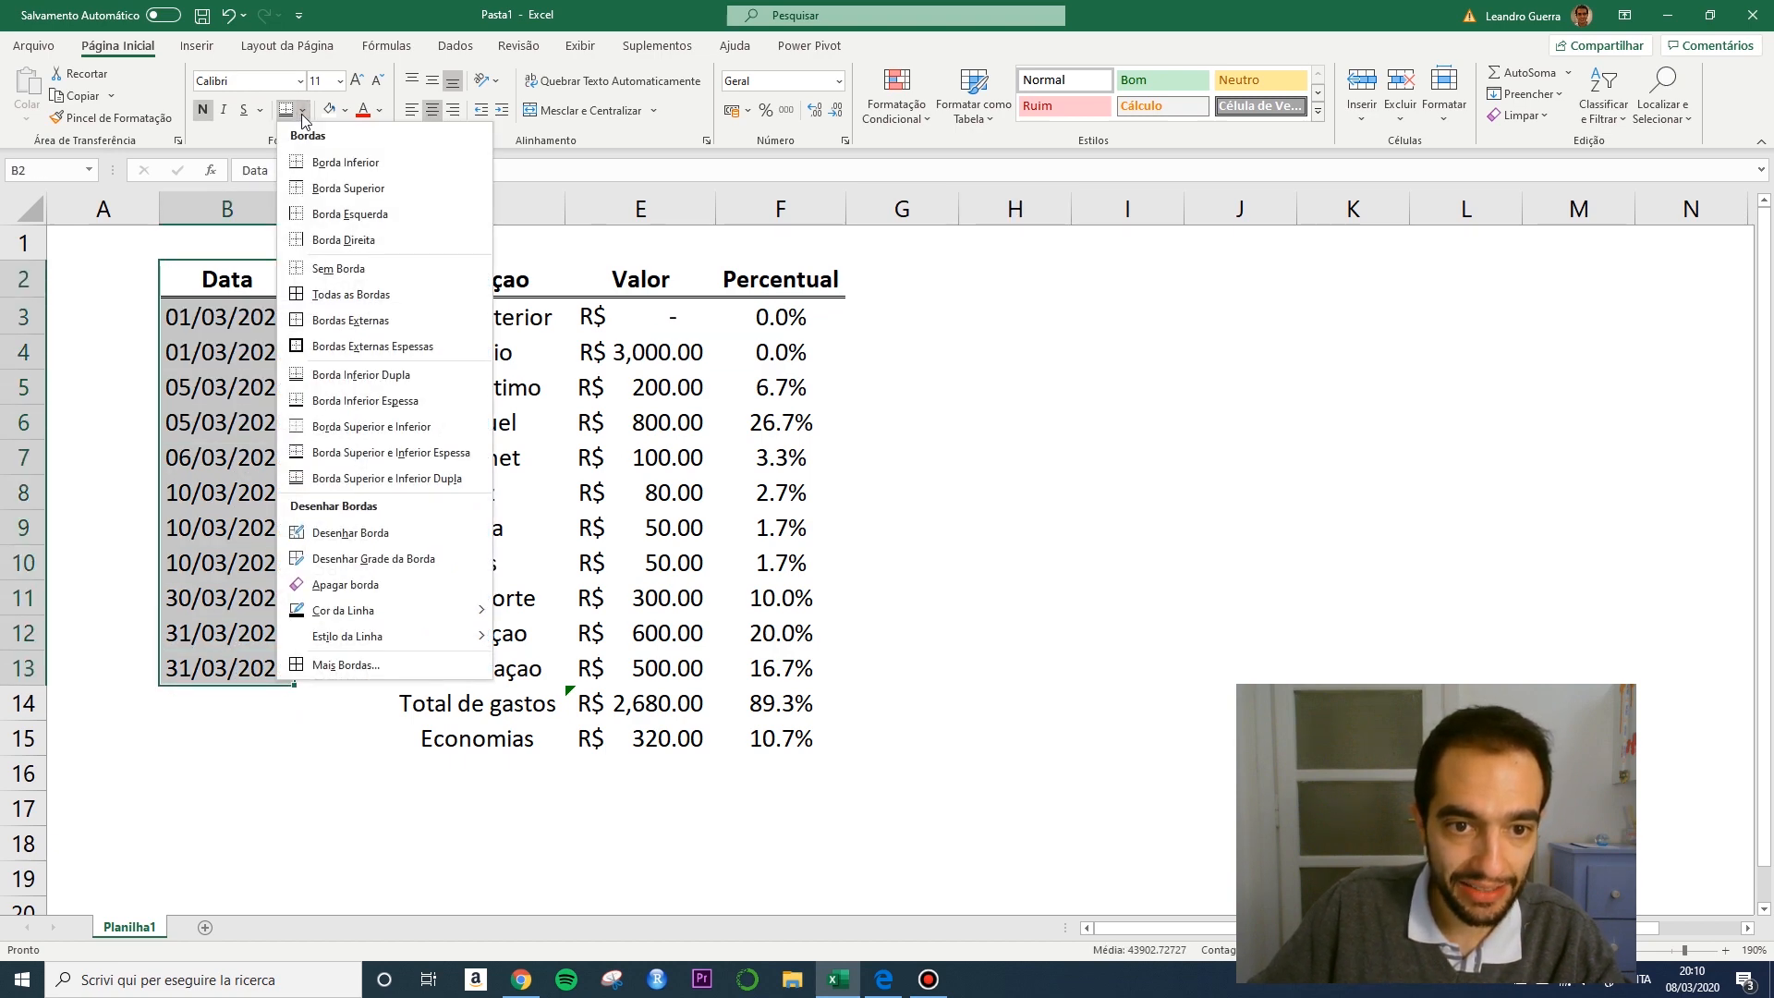
click(344, 285)
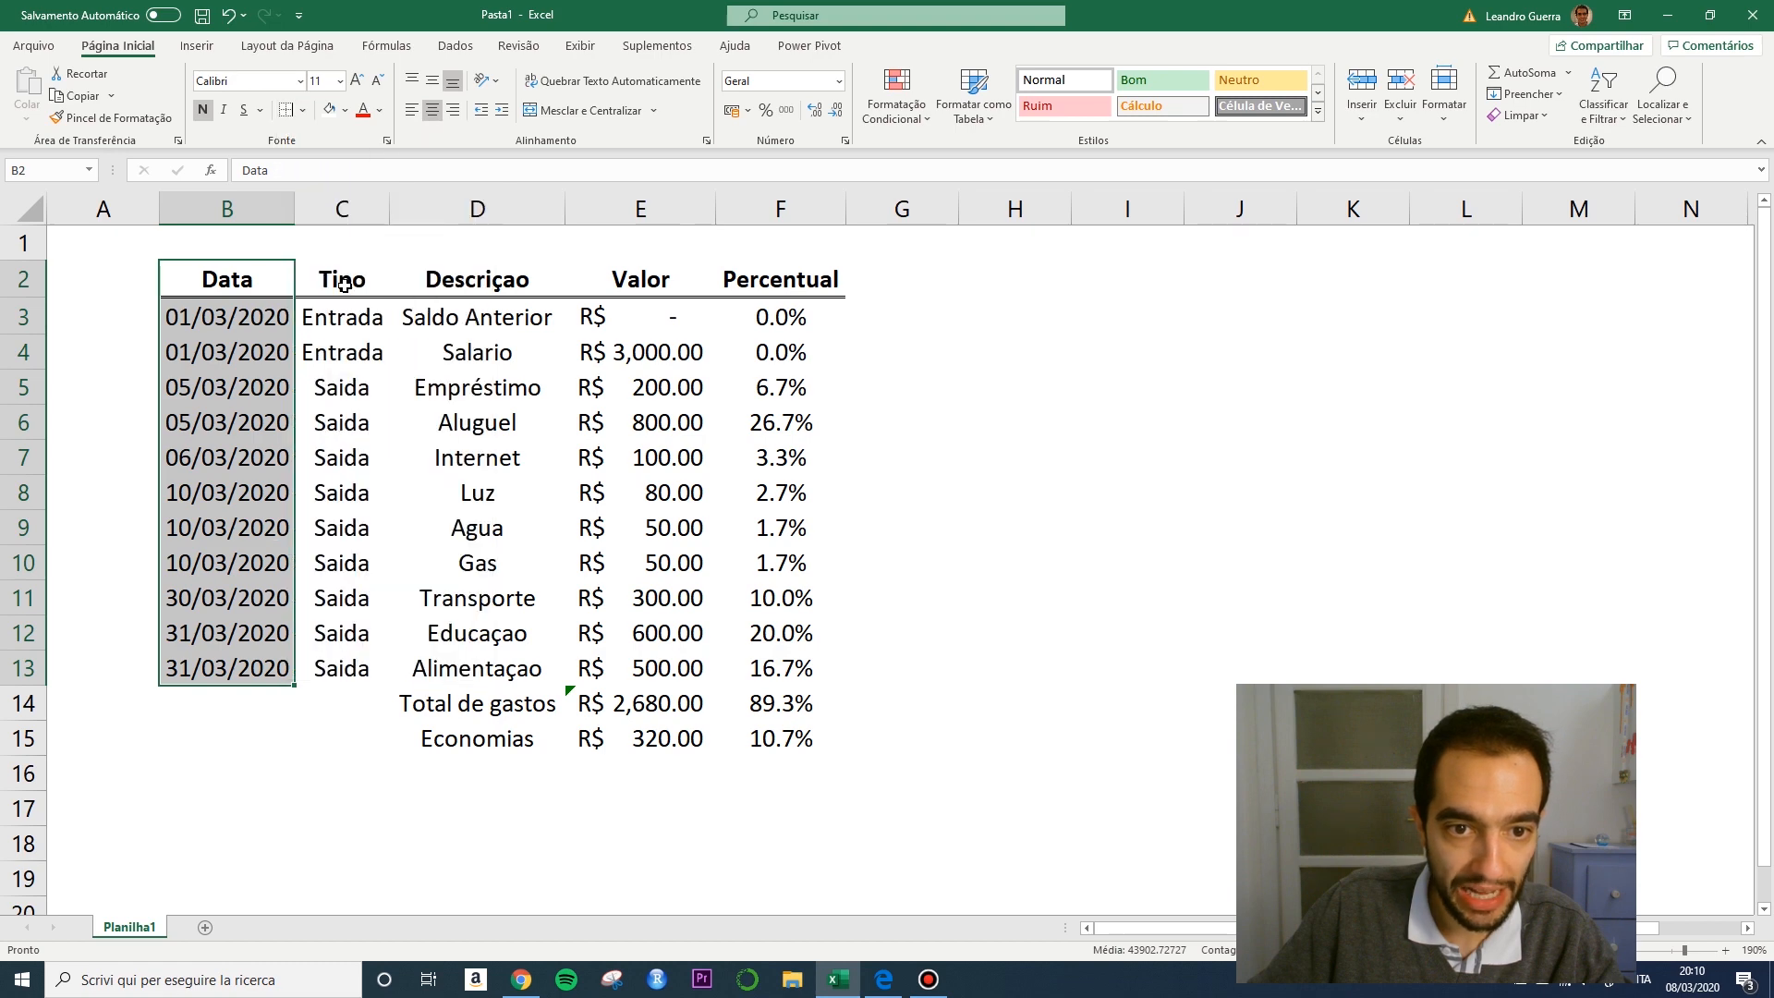
click(374, 379)
drag(342, 282, 329, 654)
click(287, 110)
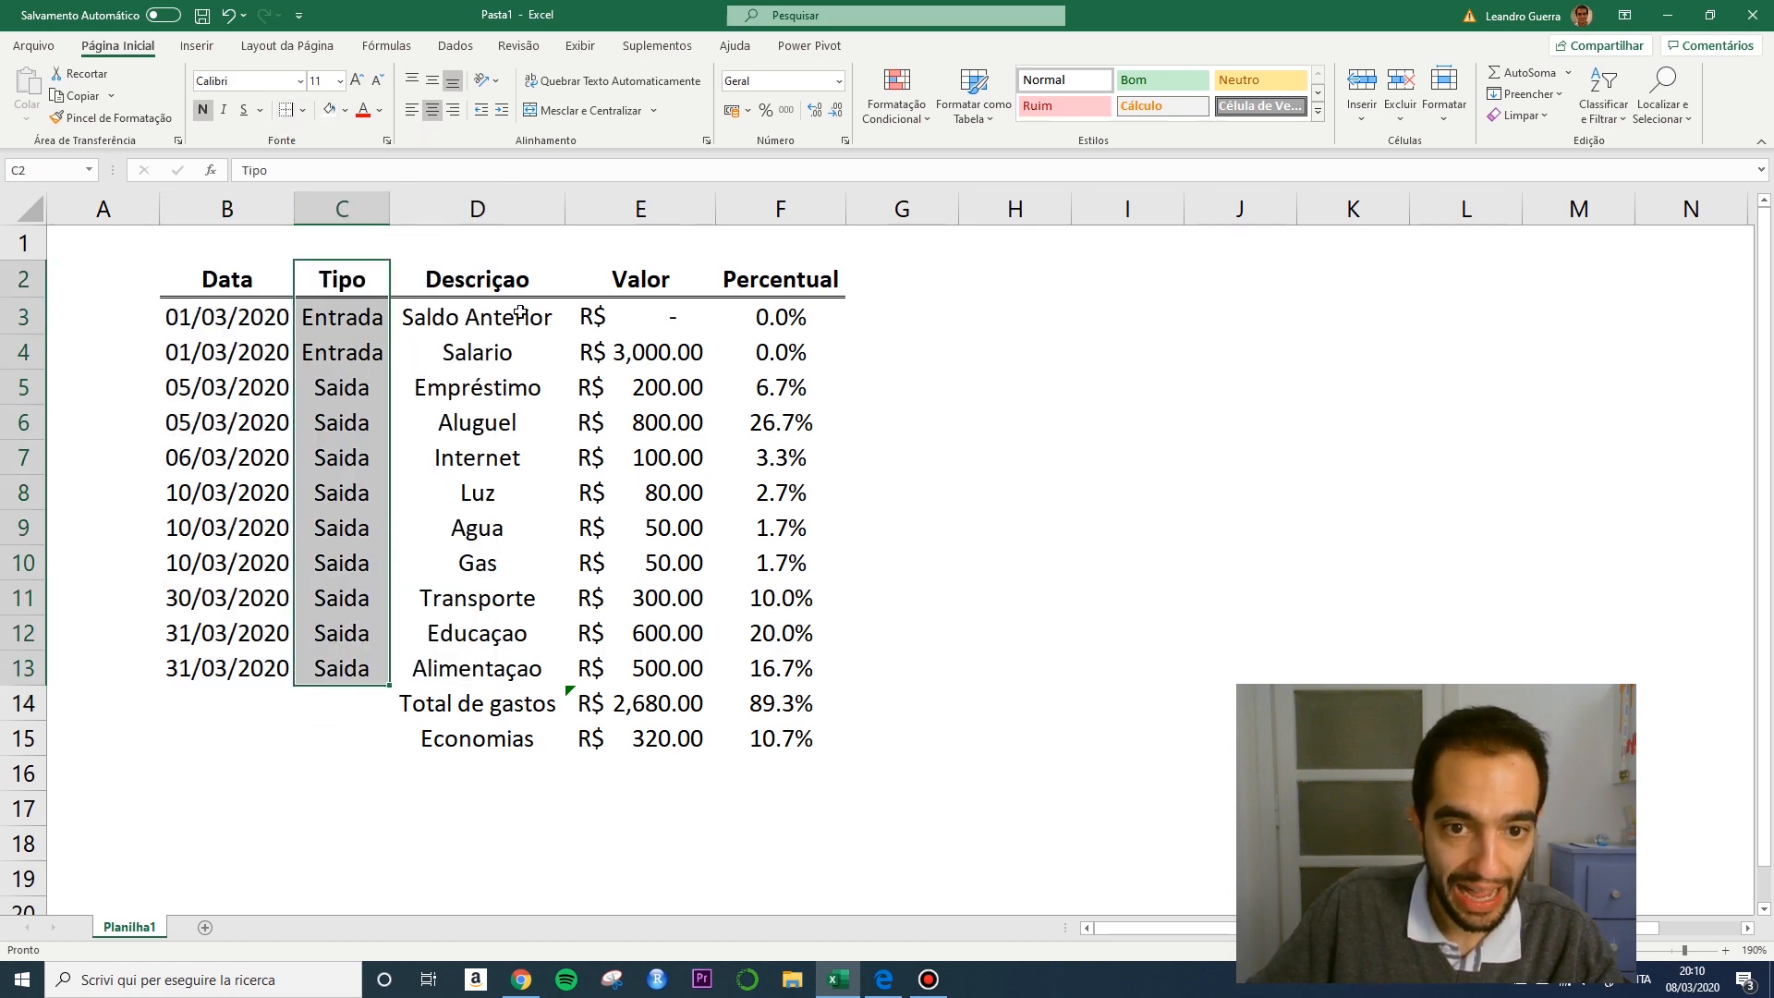
drag(506, 280, 490, 670)
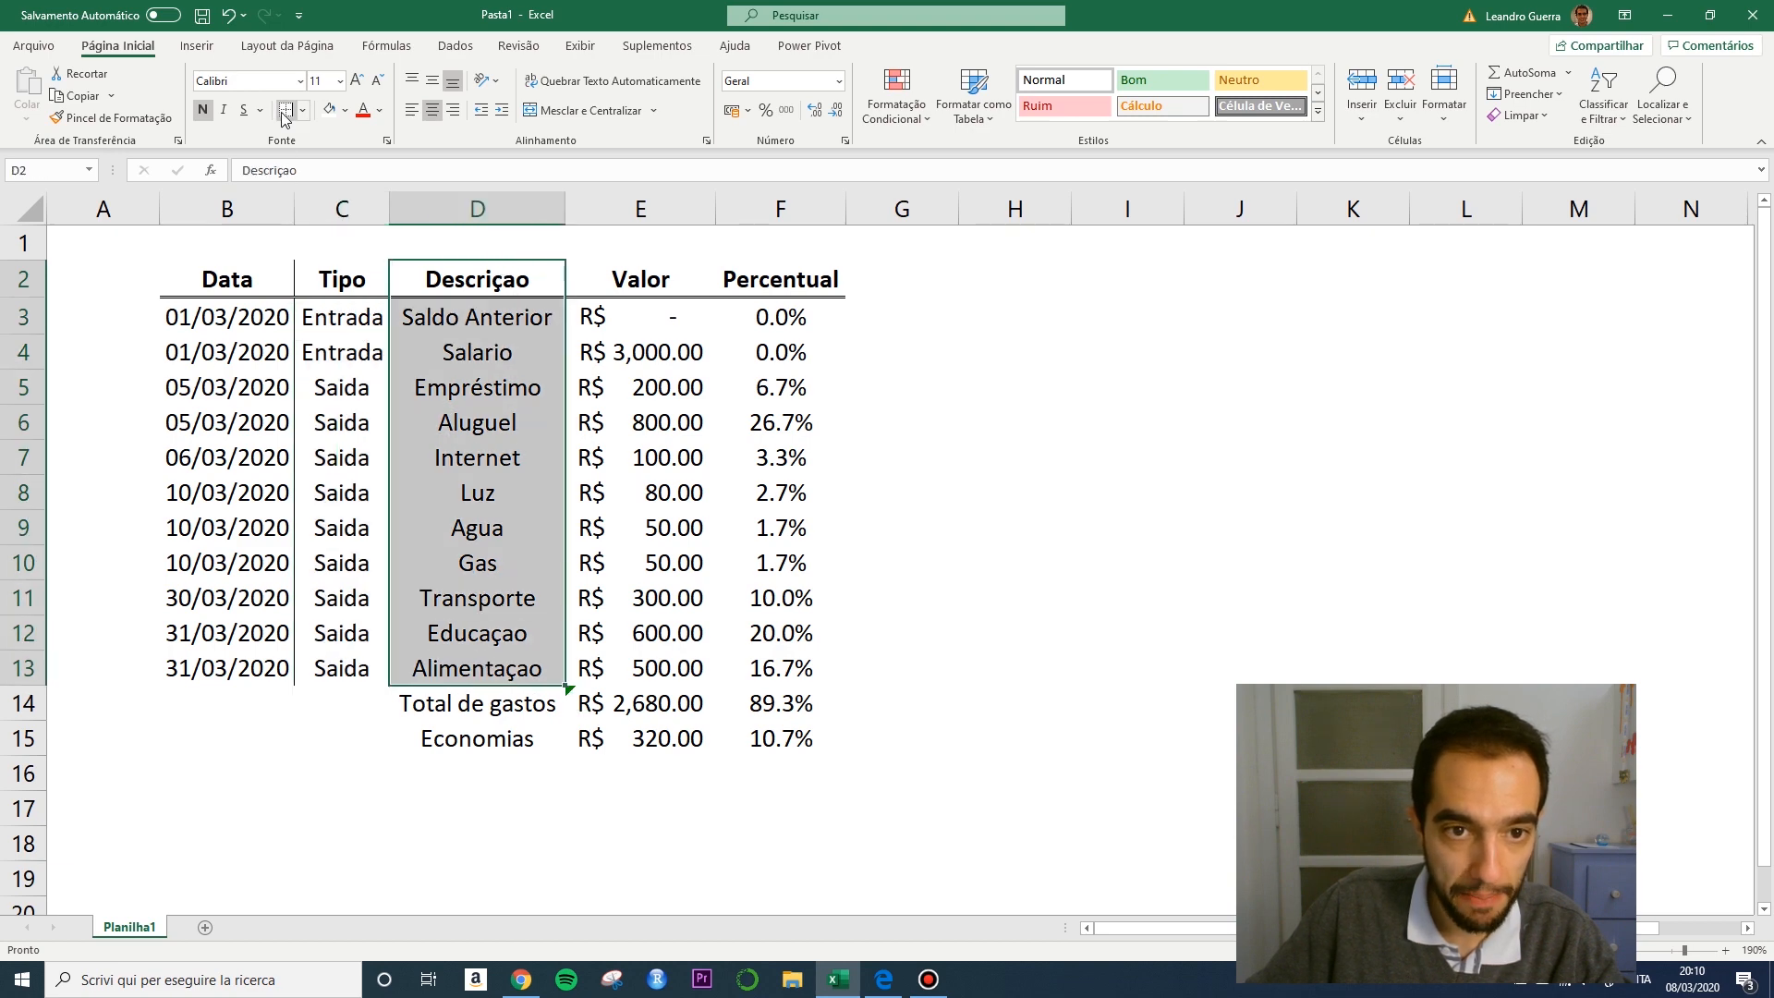
click(285, 110)
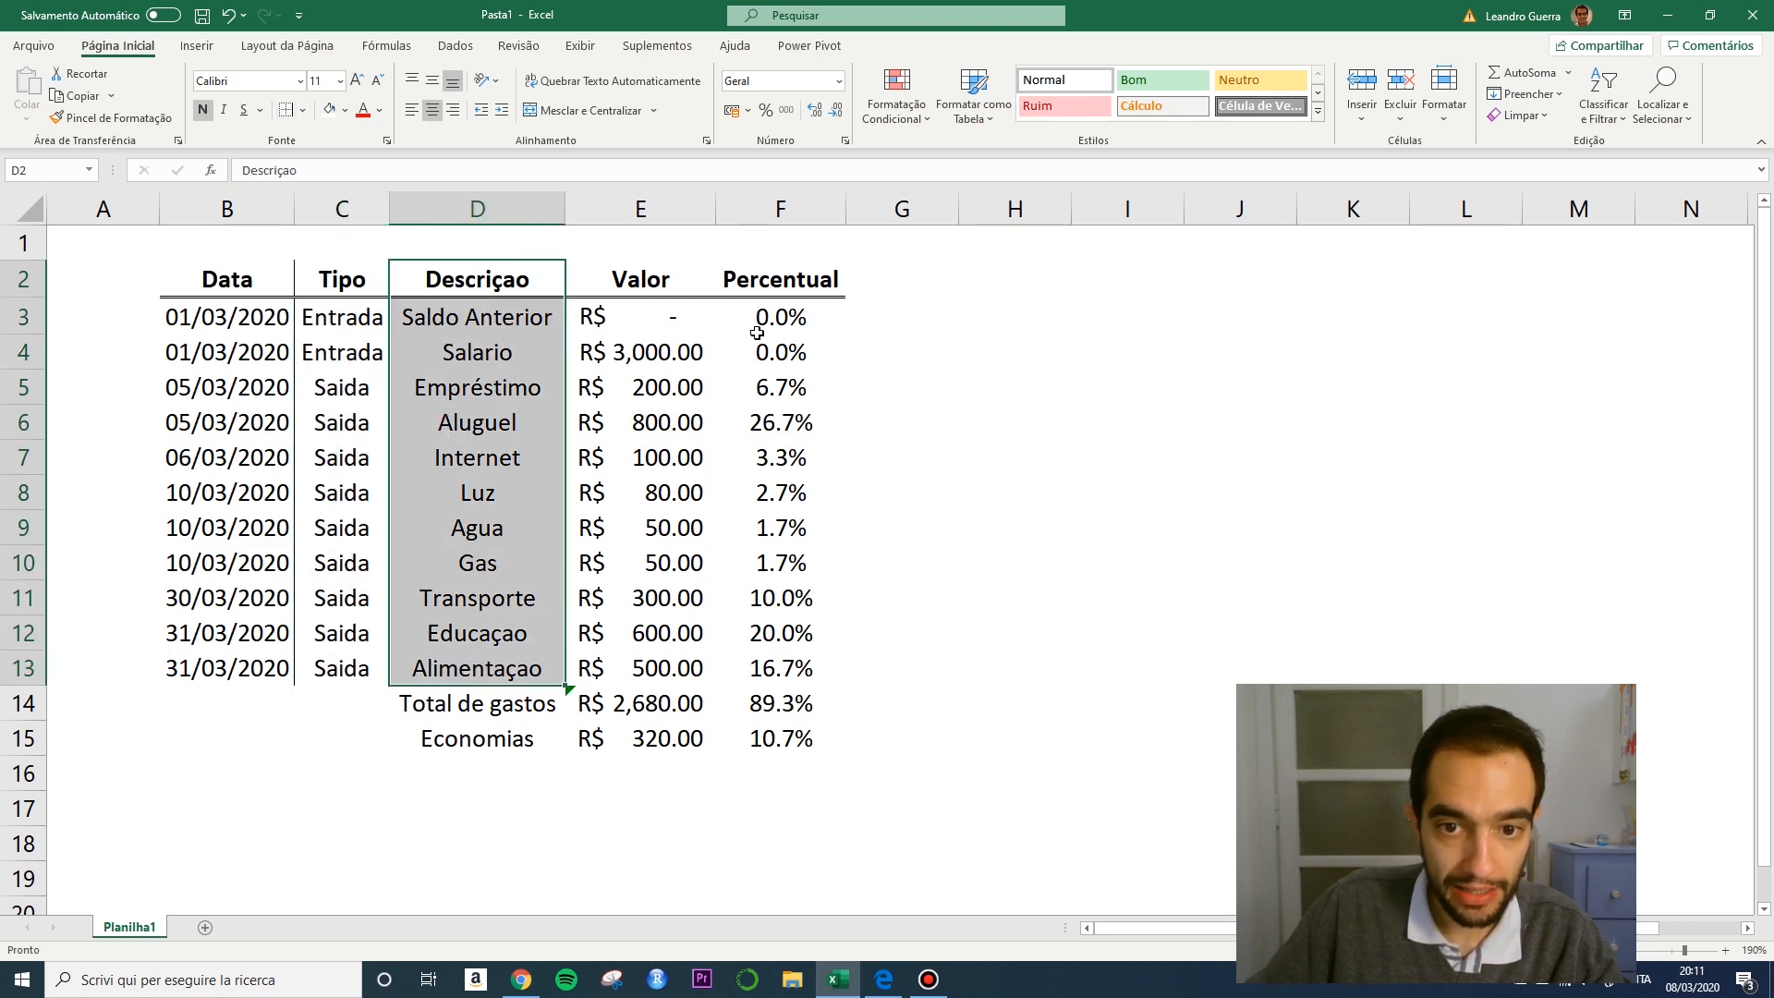
drag(671, 282, 643, 672)
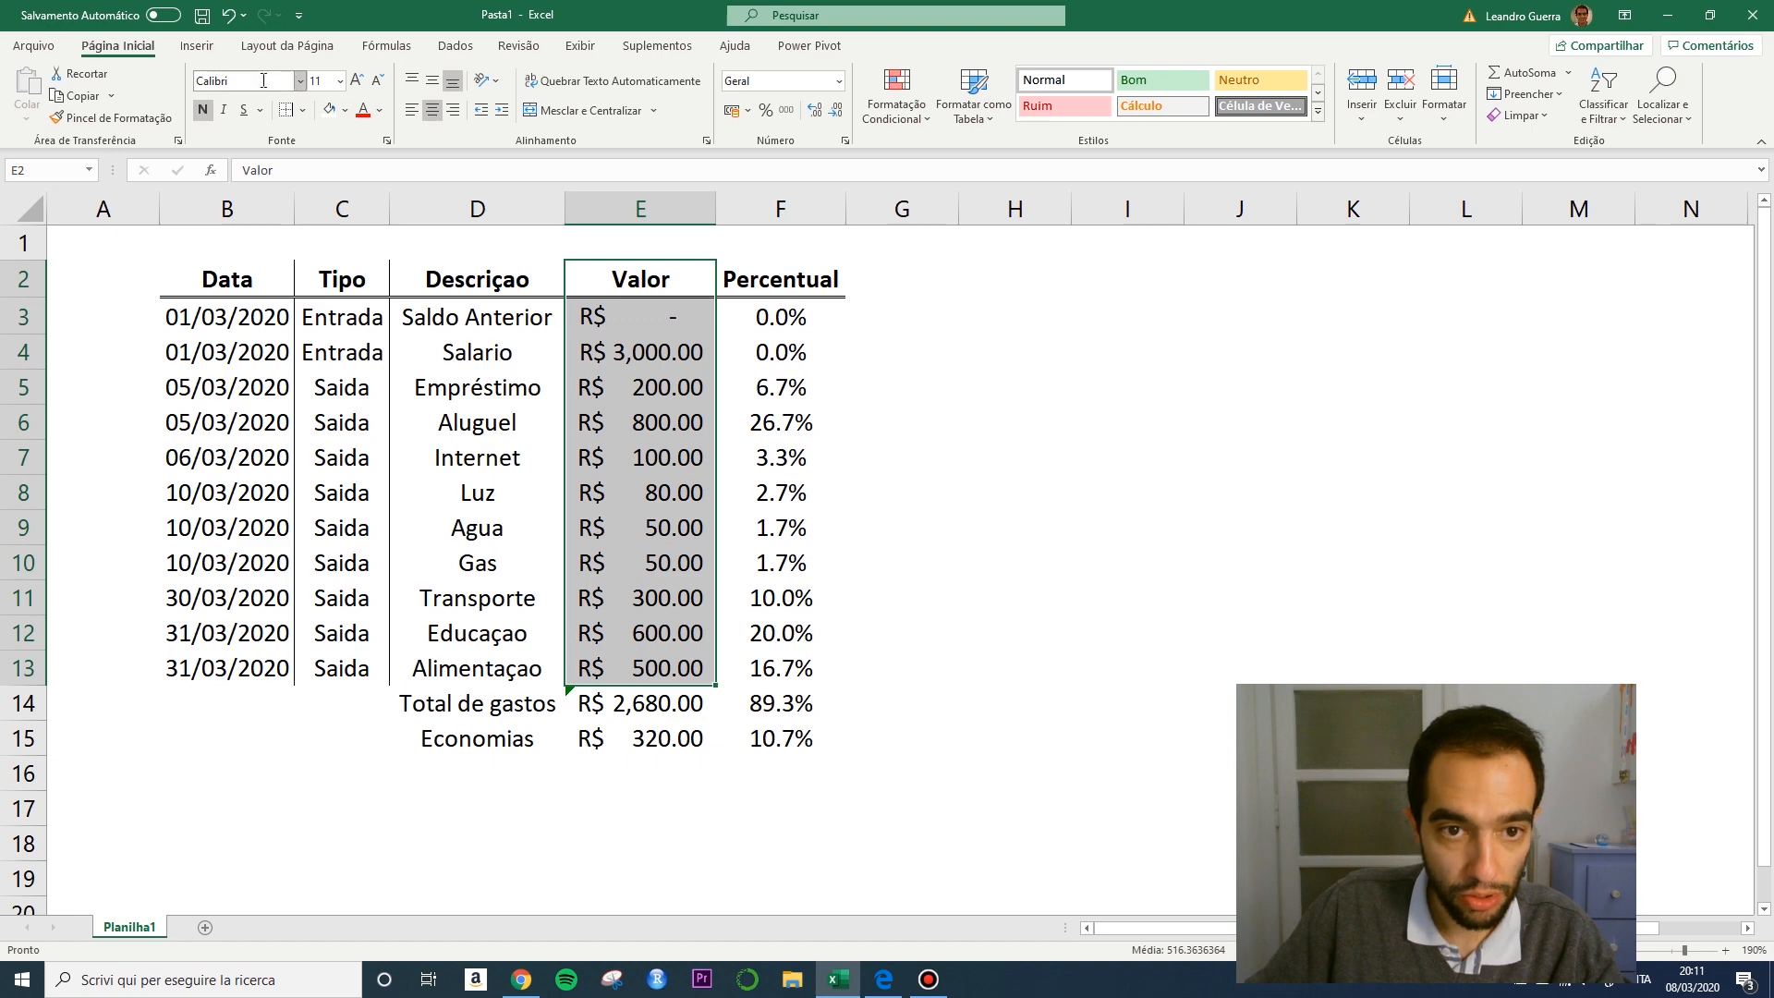
click(285, 112)
click(1078, 728)
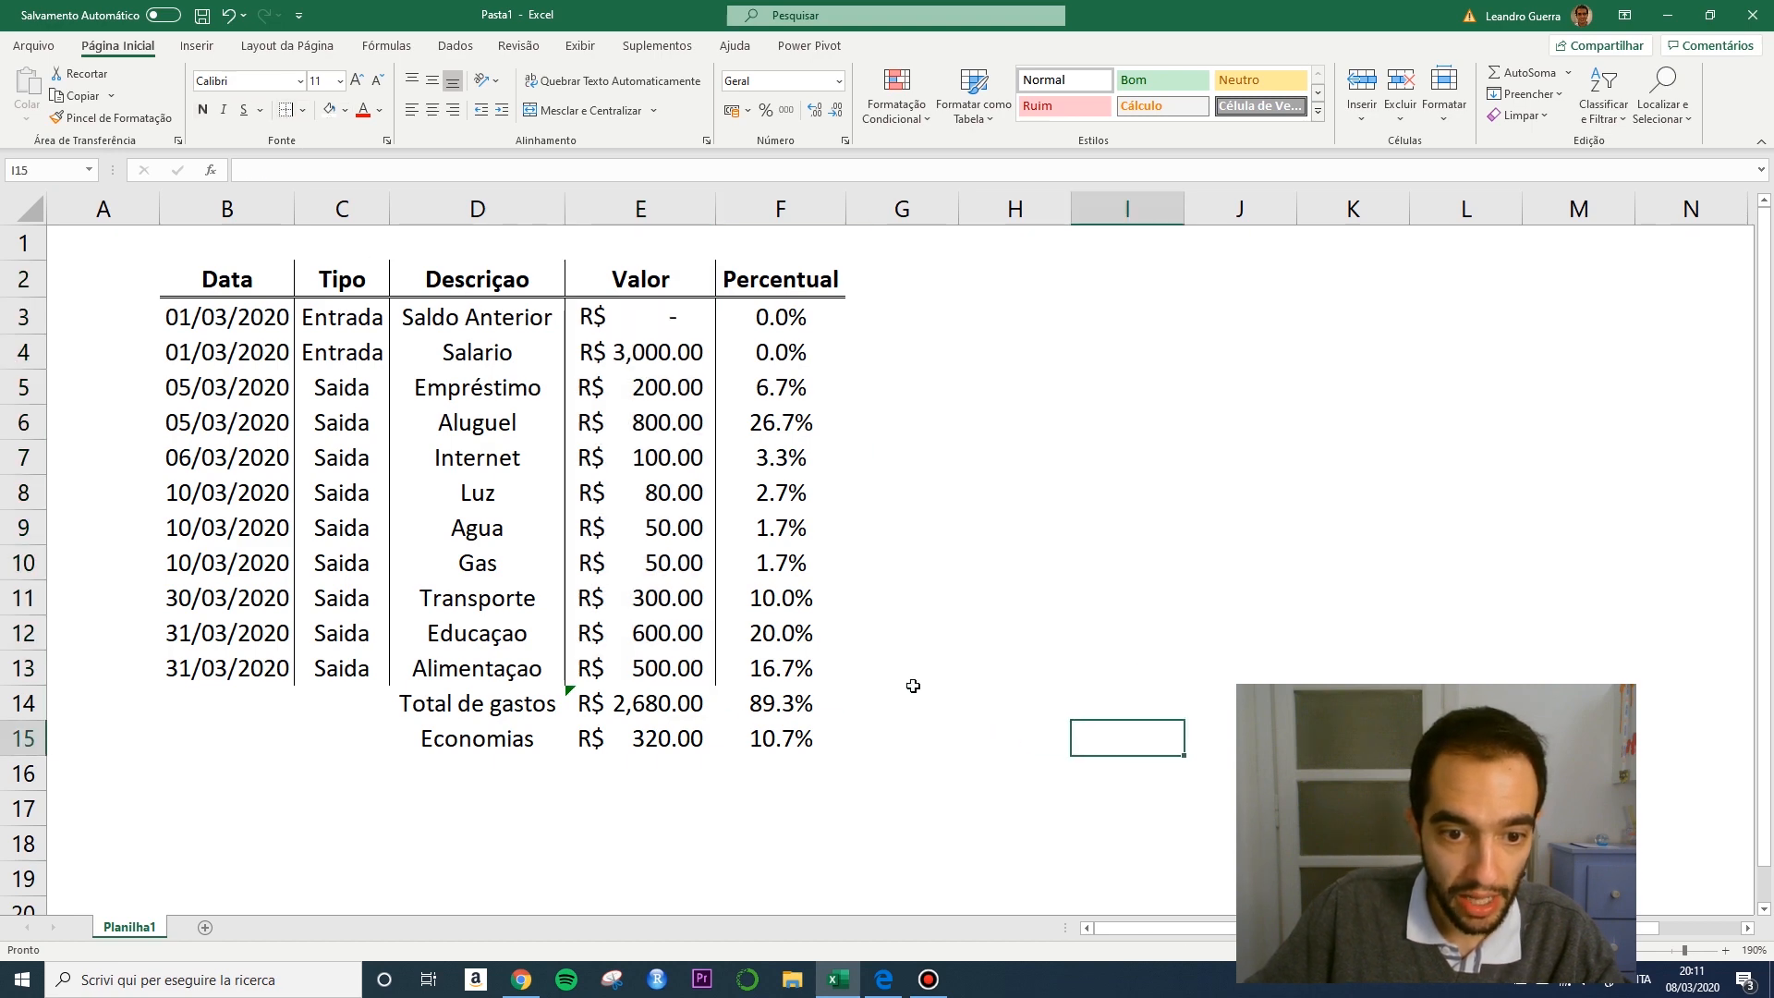
Apply a double bottom border to the last expense row, Alimentaçao, in B13:F13.
drag(230, 668, 795, 671)
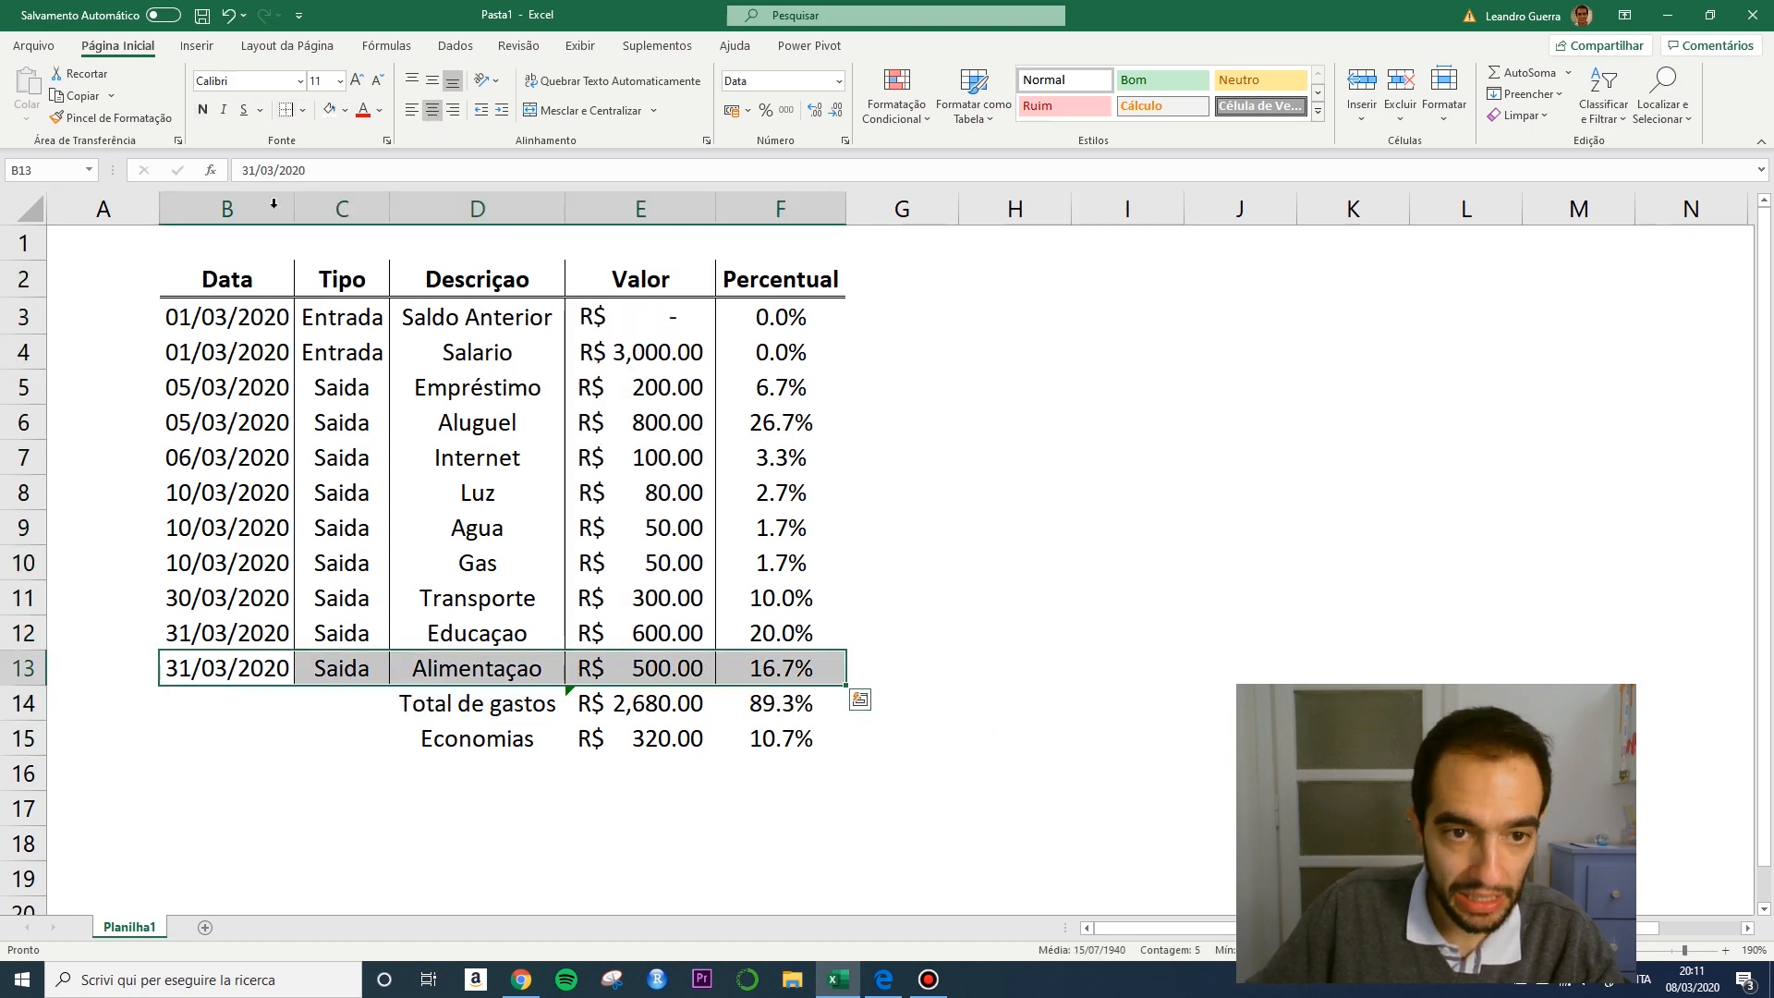
click(301, 109)
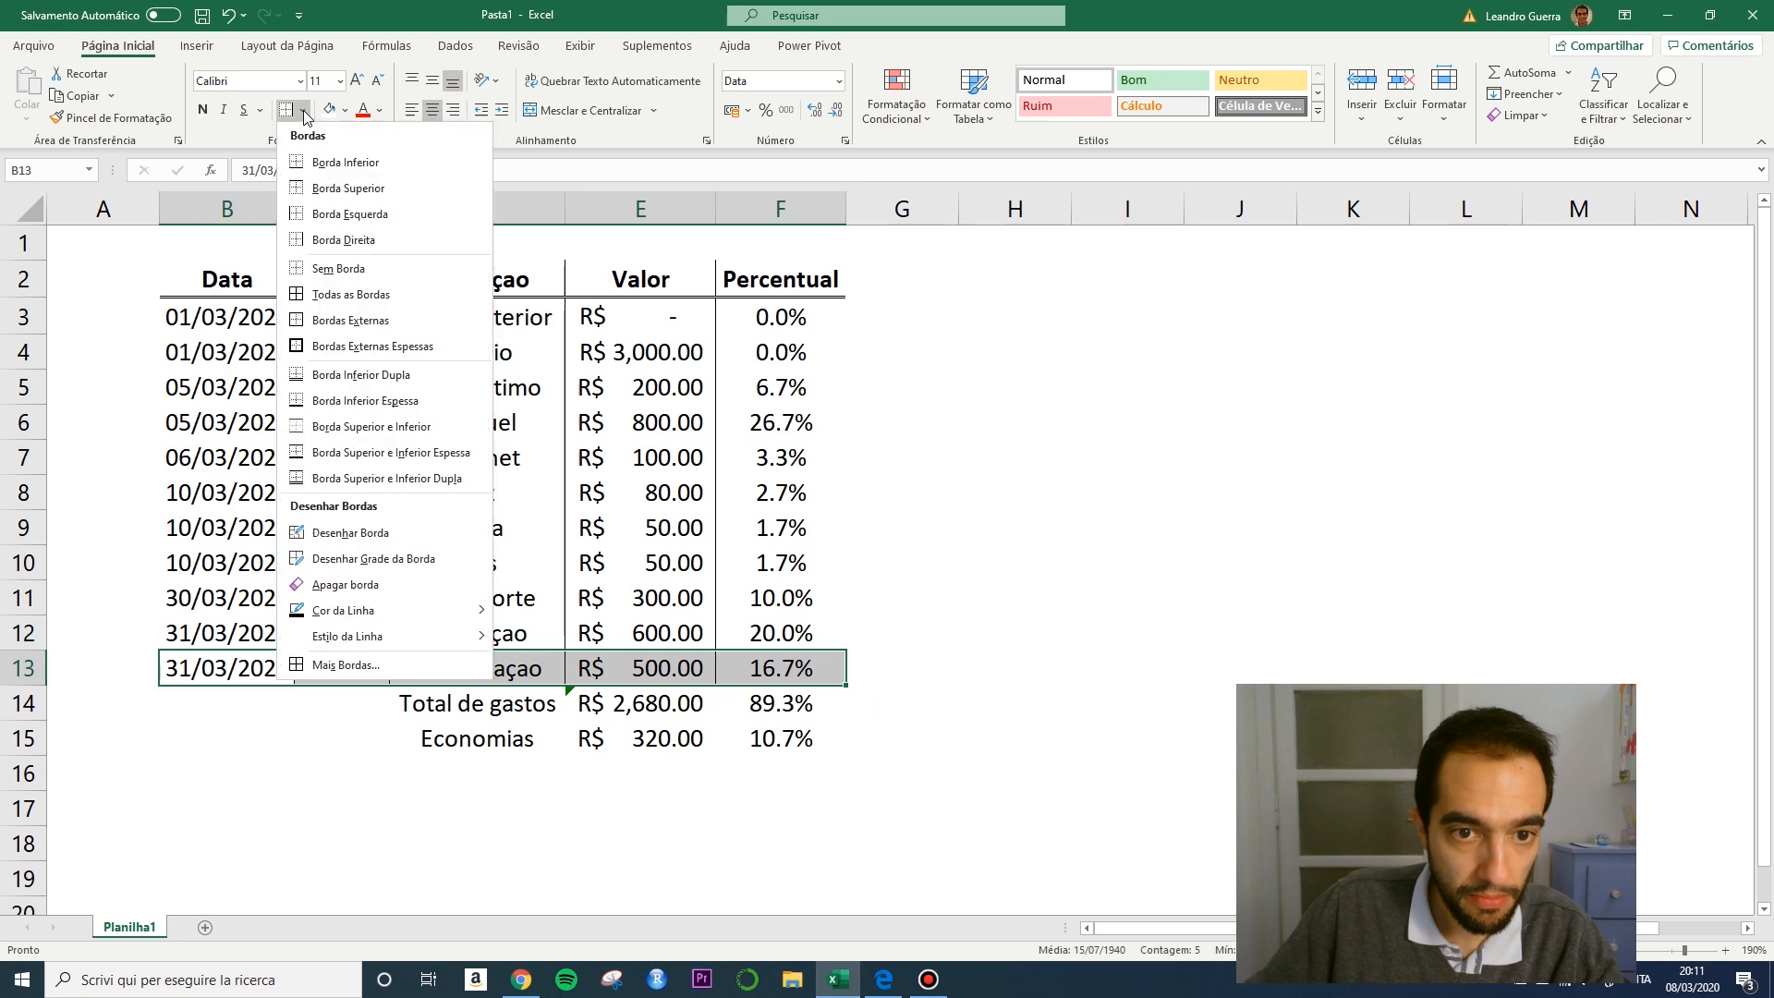
click(357, 379)
click(874, 810)
Put thick outside borders around the Economias row D15:F15.
scroll(554, 784, down, 2)
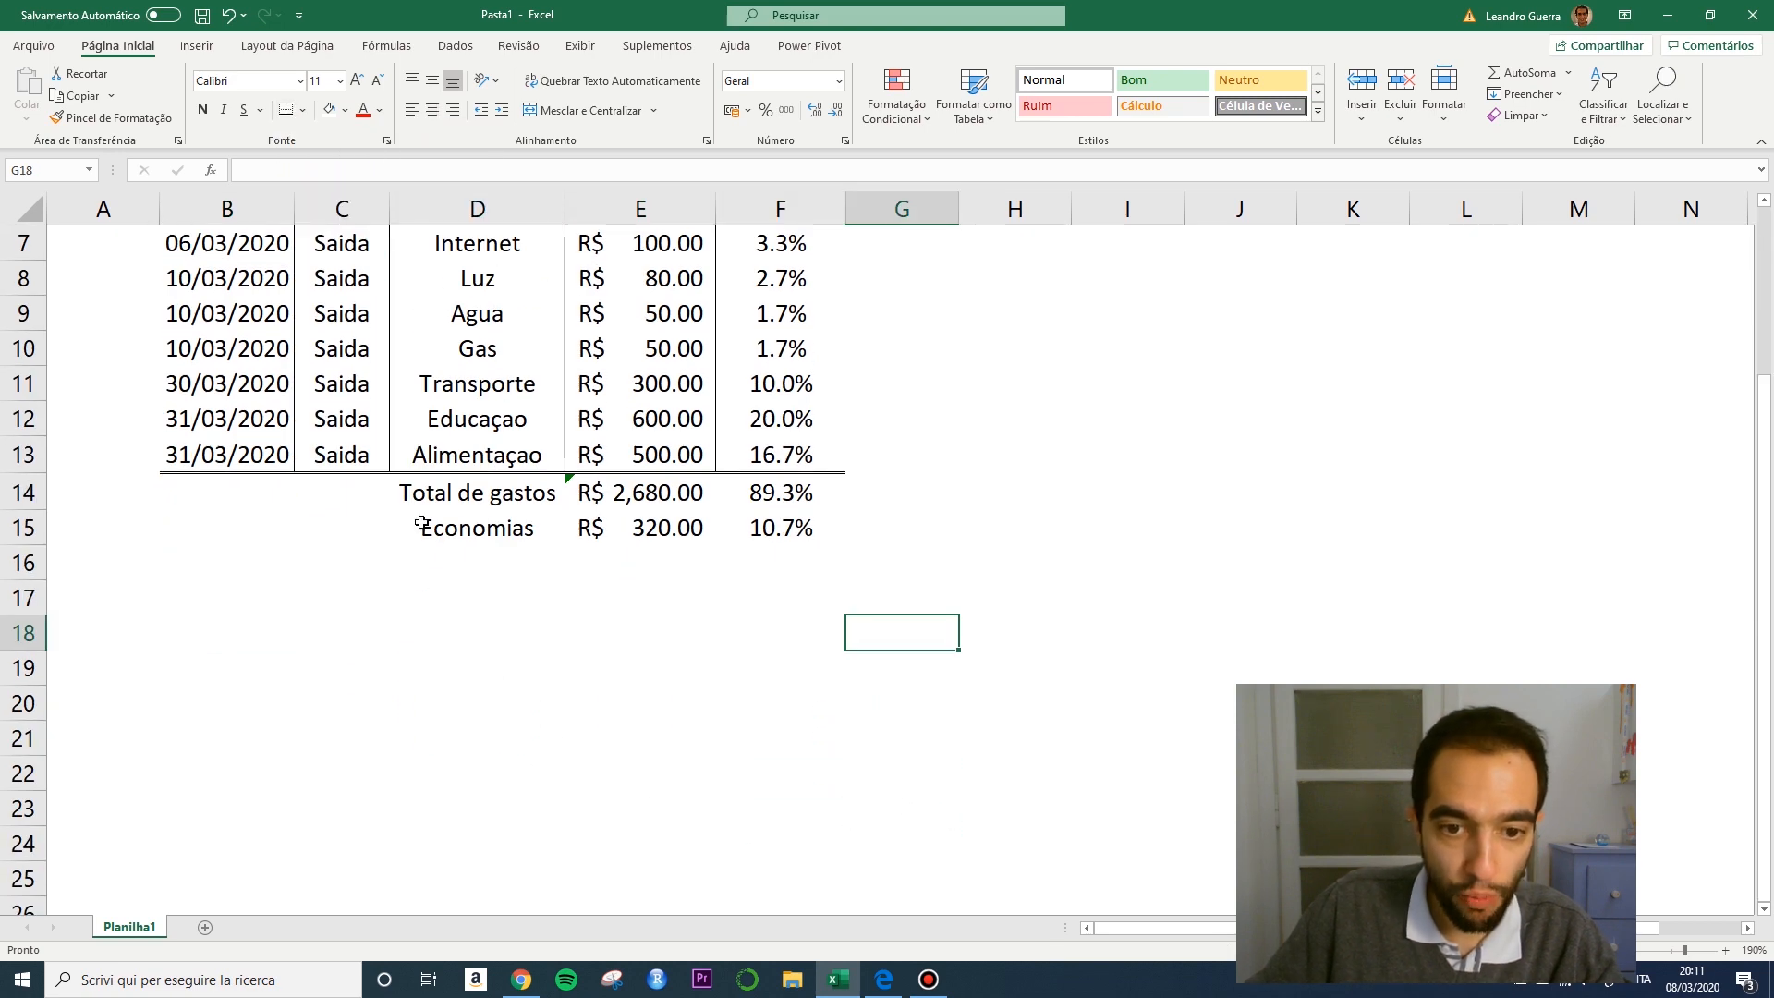
click(531, 538)
drag(531, 539, 790, 529)
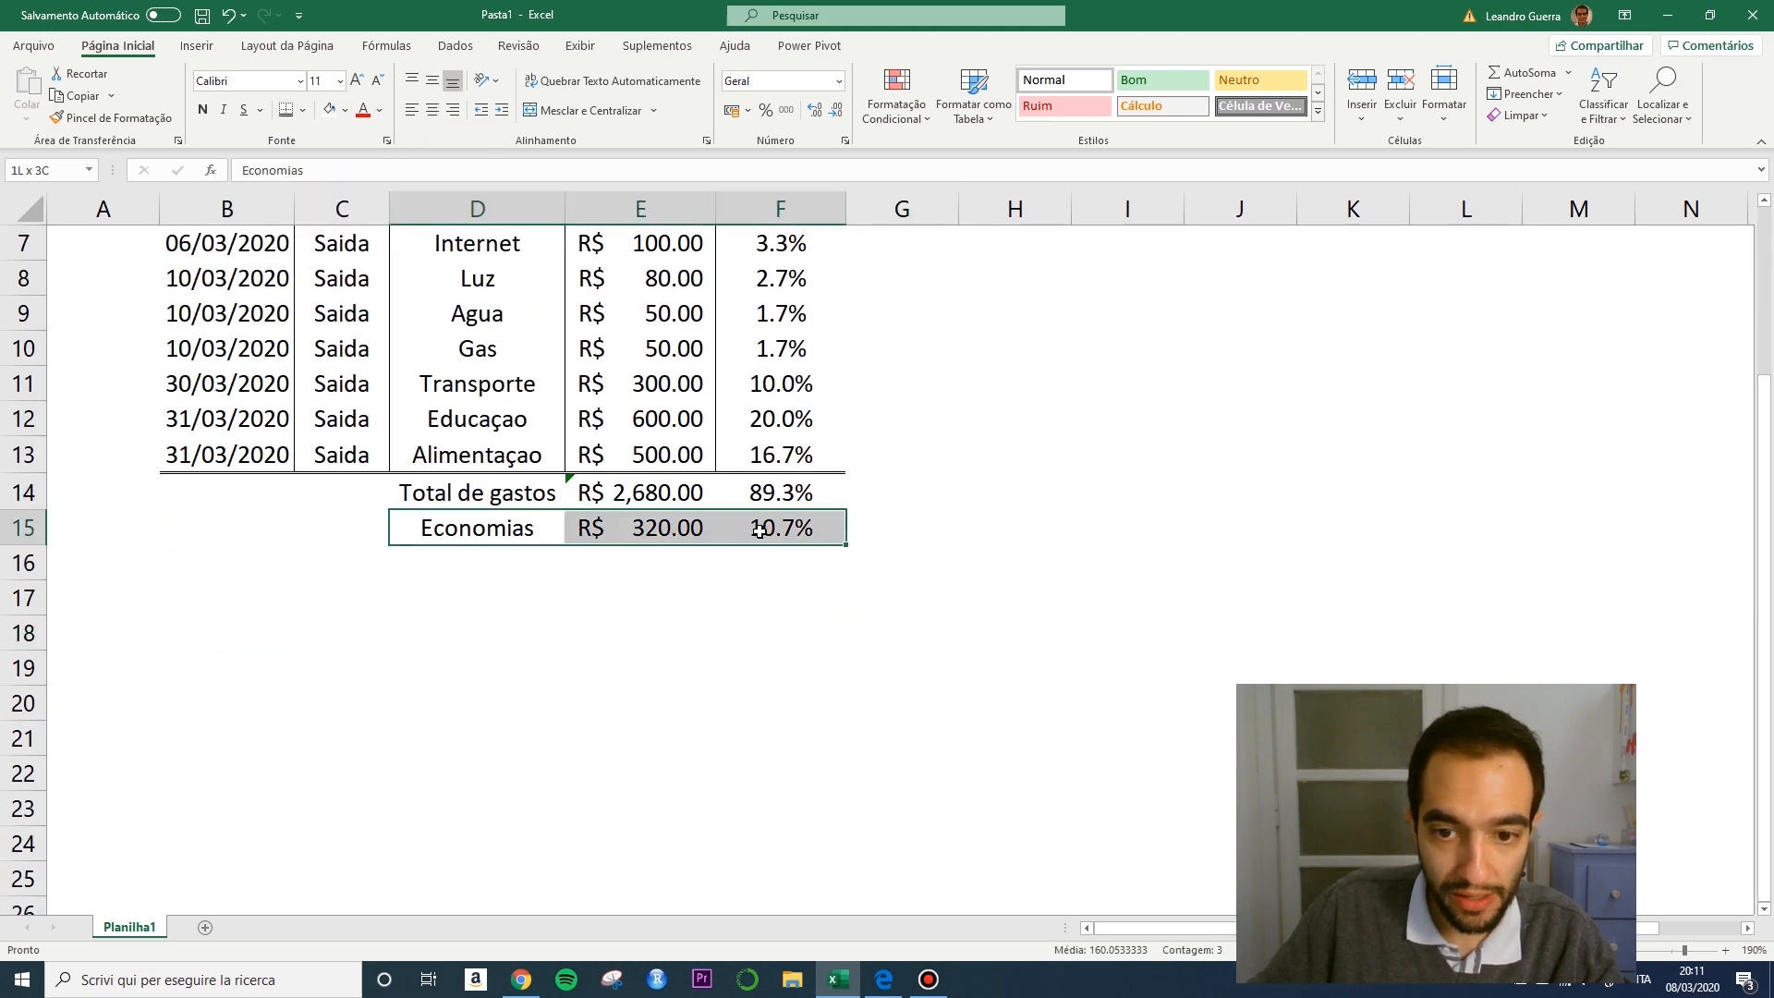
click(303, 109)
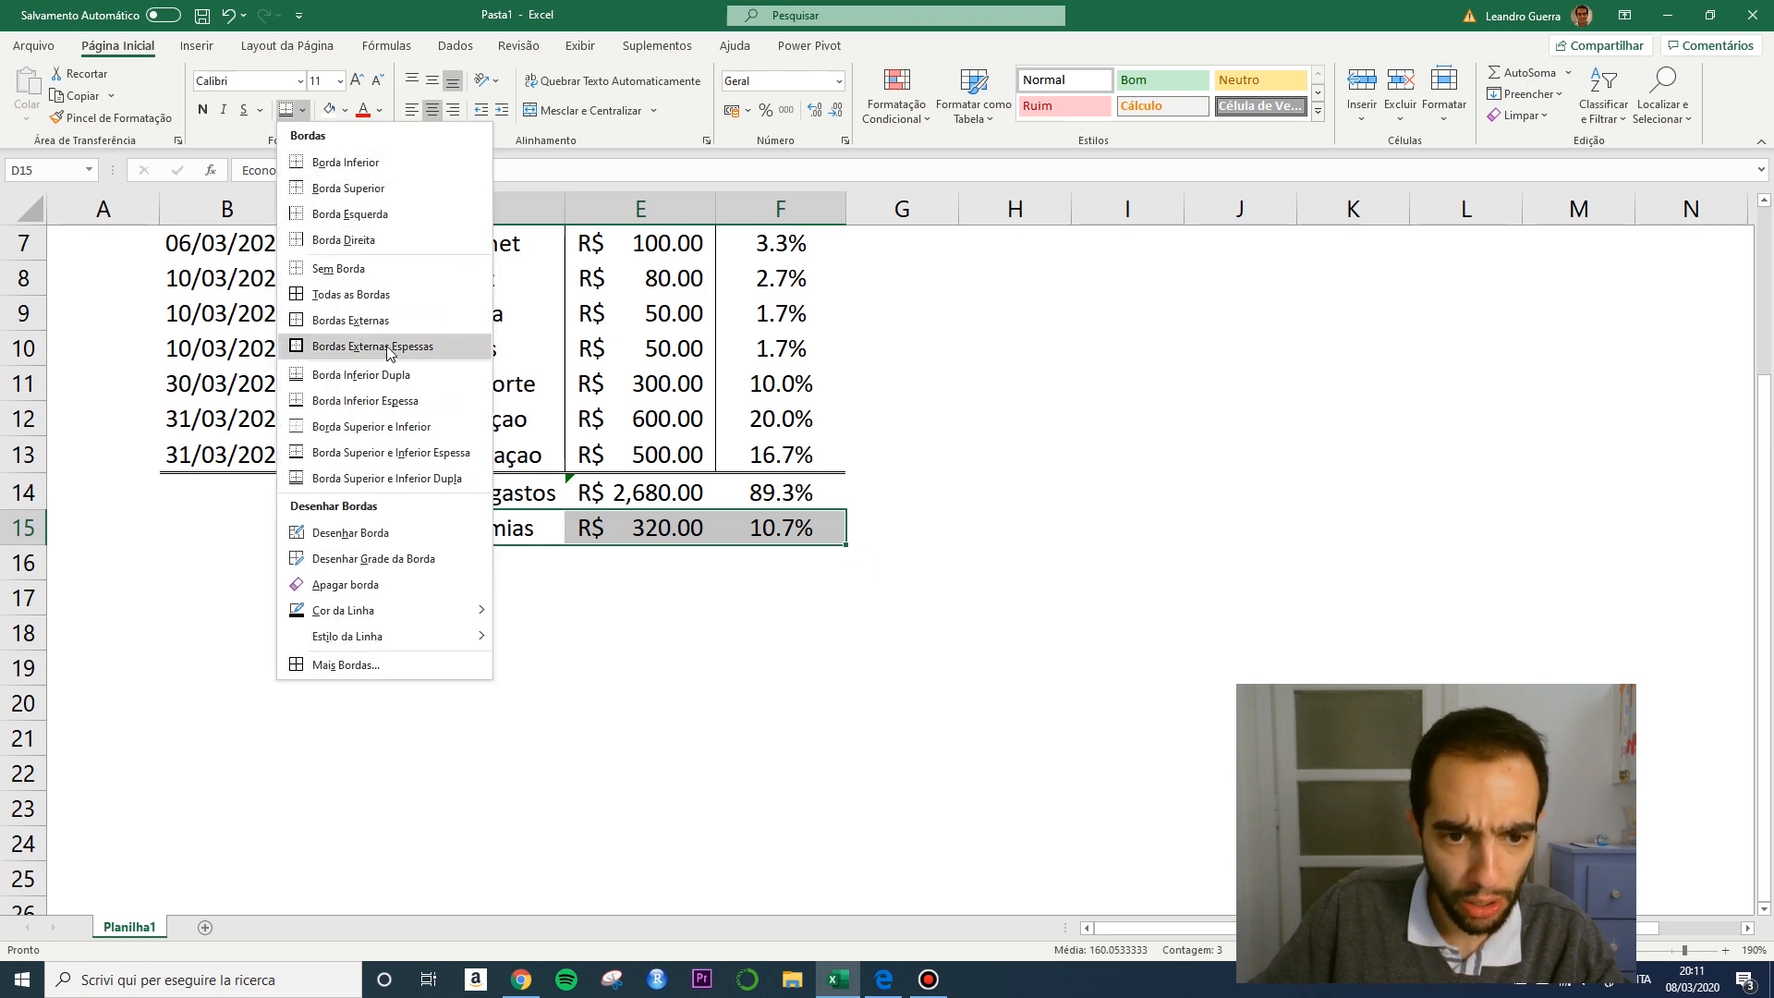
click(388, 347)
click(659, 737)
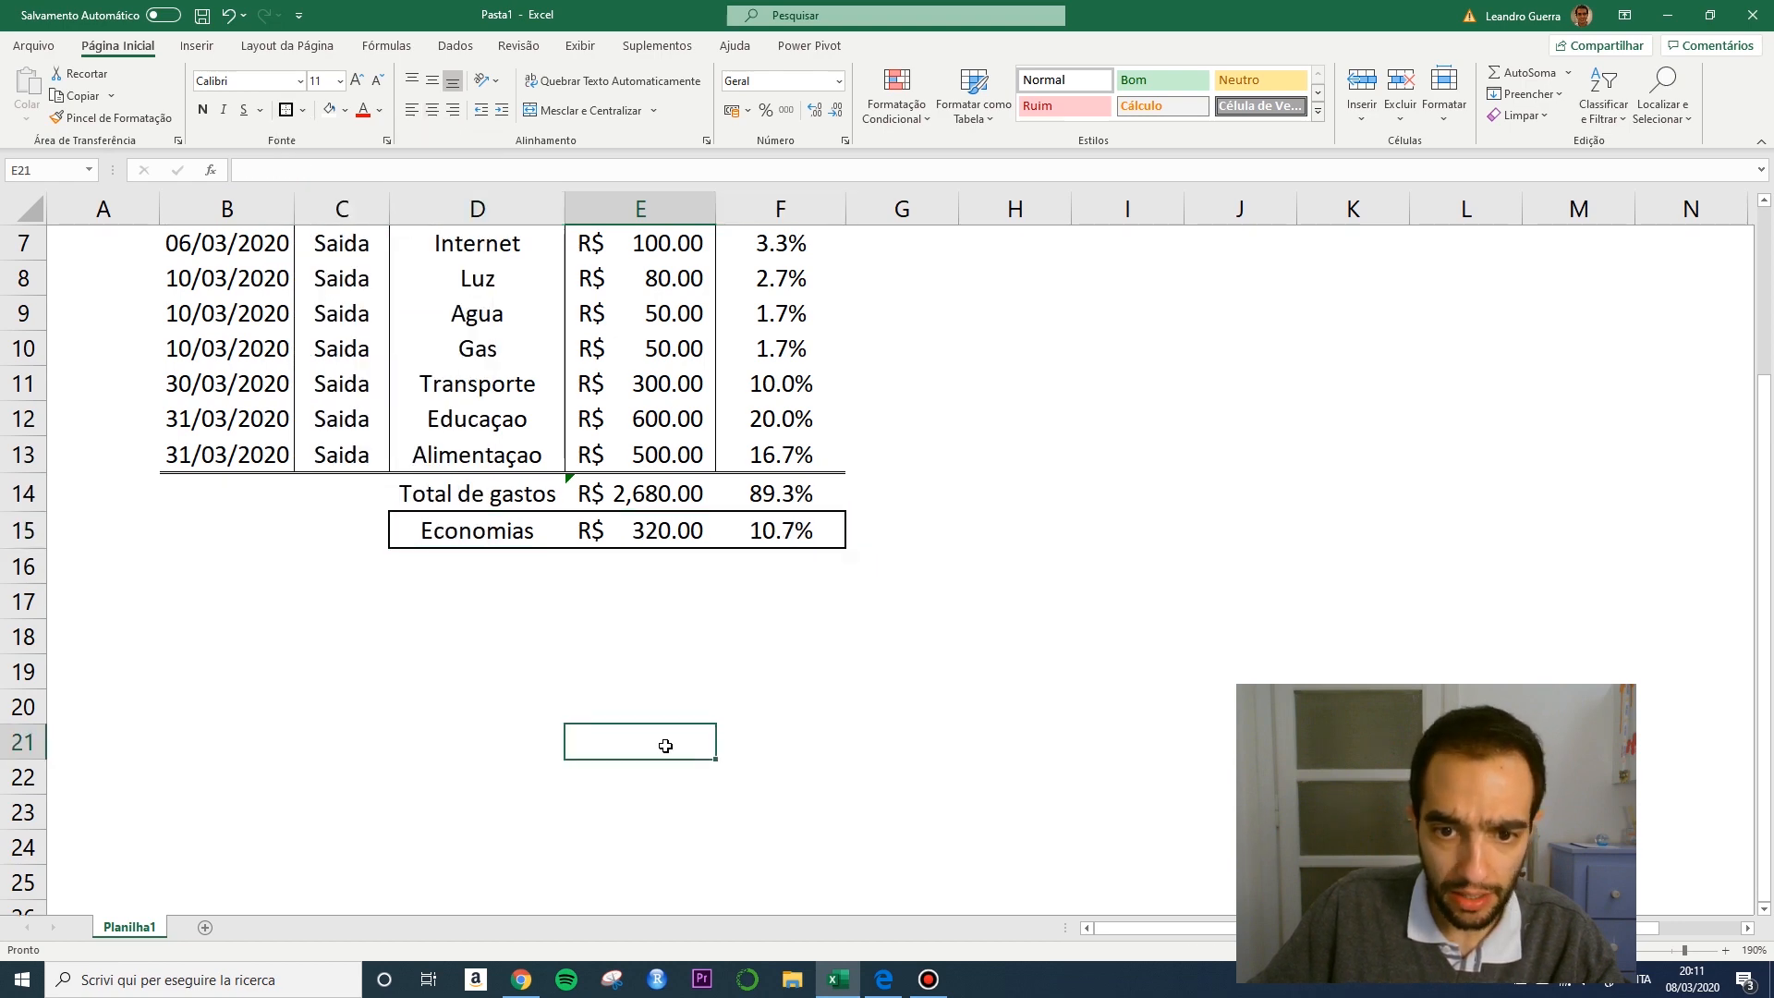
Apply a double bottom border to the Total de gastos row D14:F14.
click(441, 490)
drag(634, 509, 780, 499)
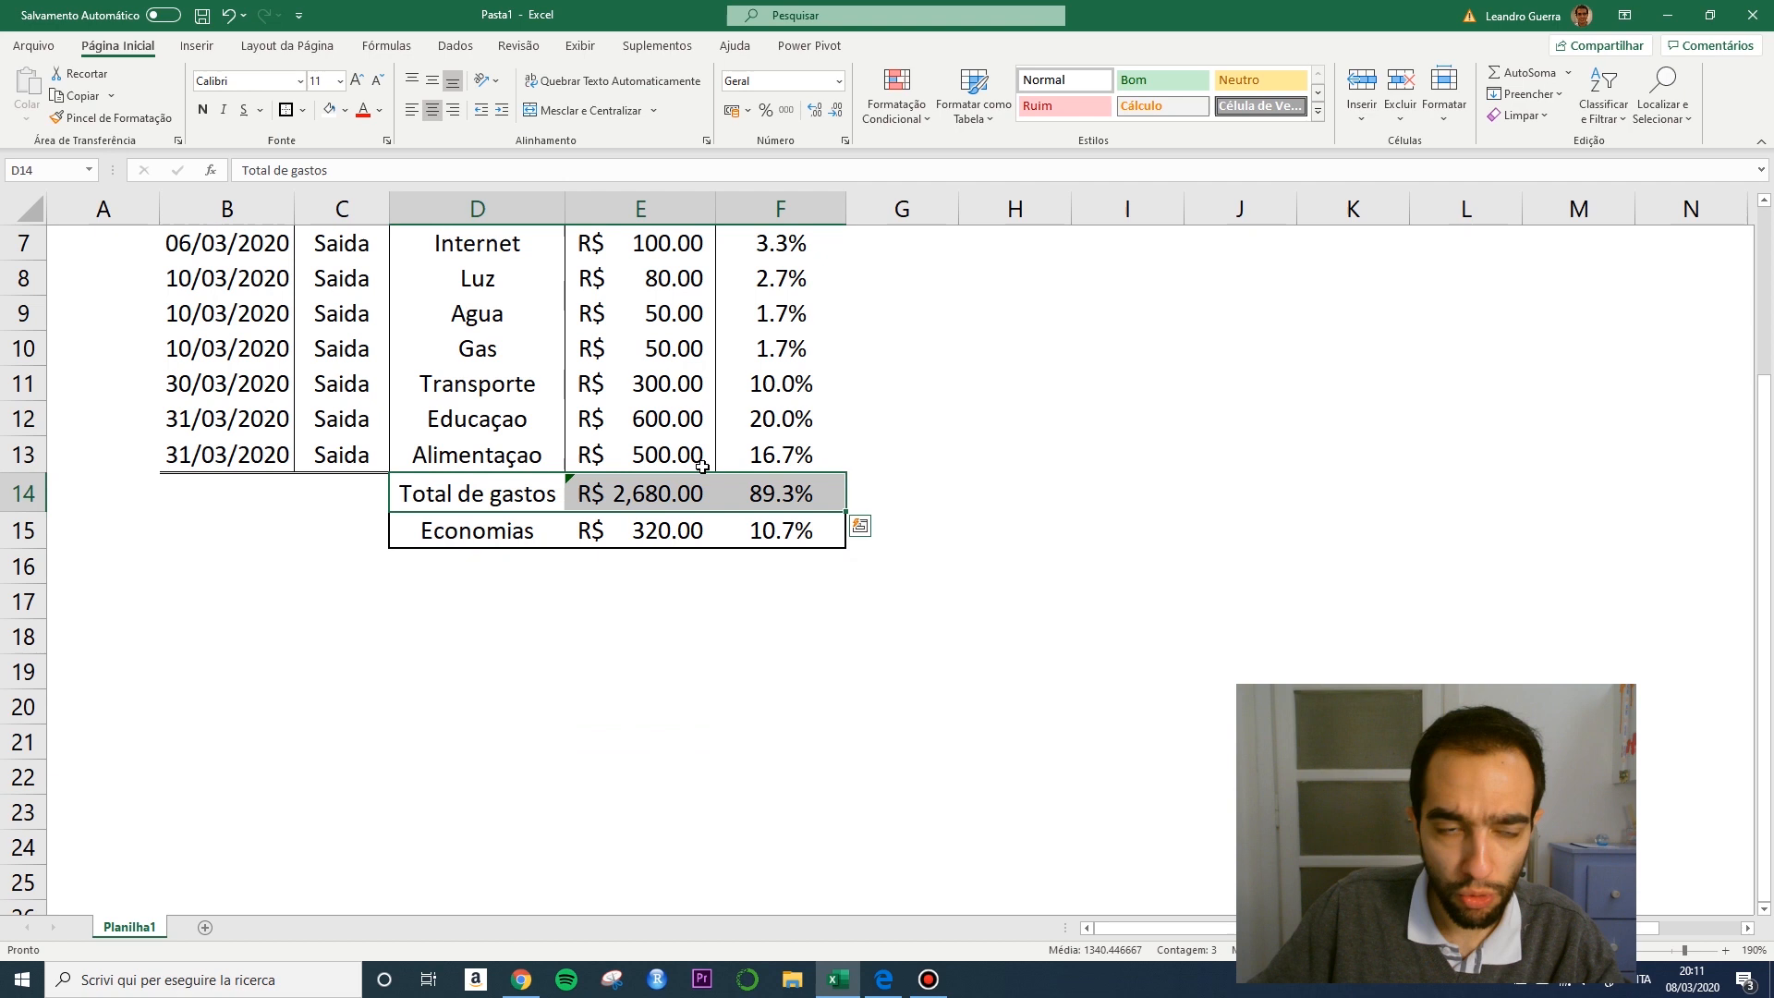
click(303, 109)
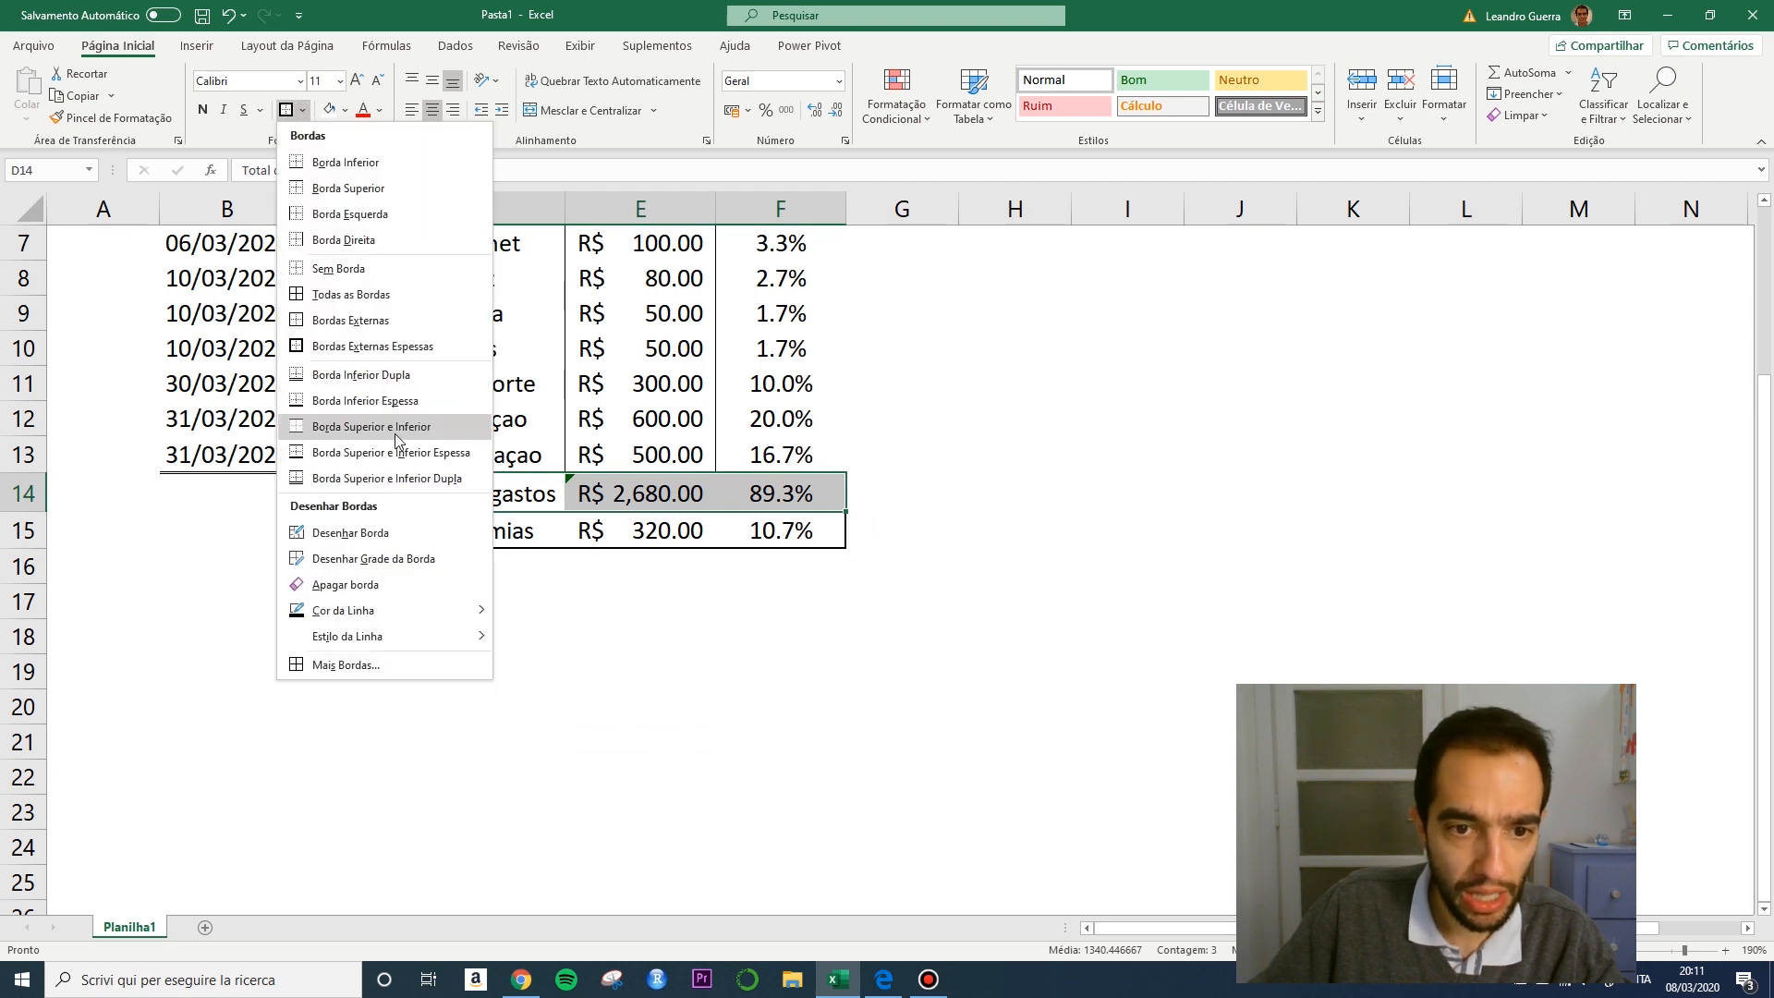
click(400, 375)
click(887, 667)
scroll(878, 656, up, 2)
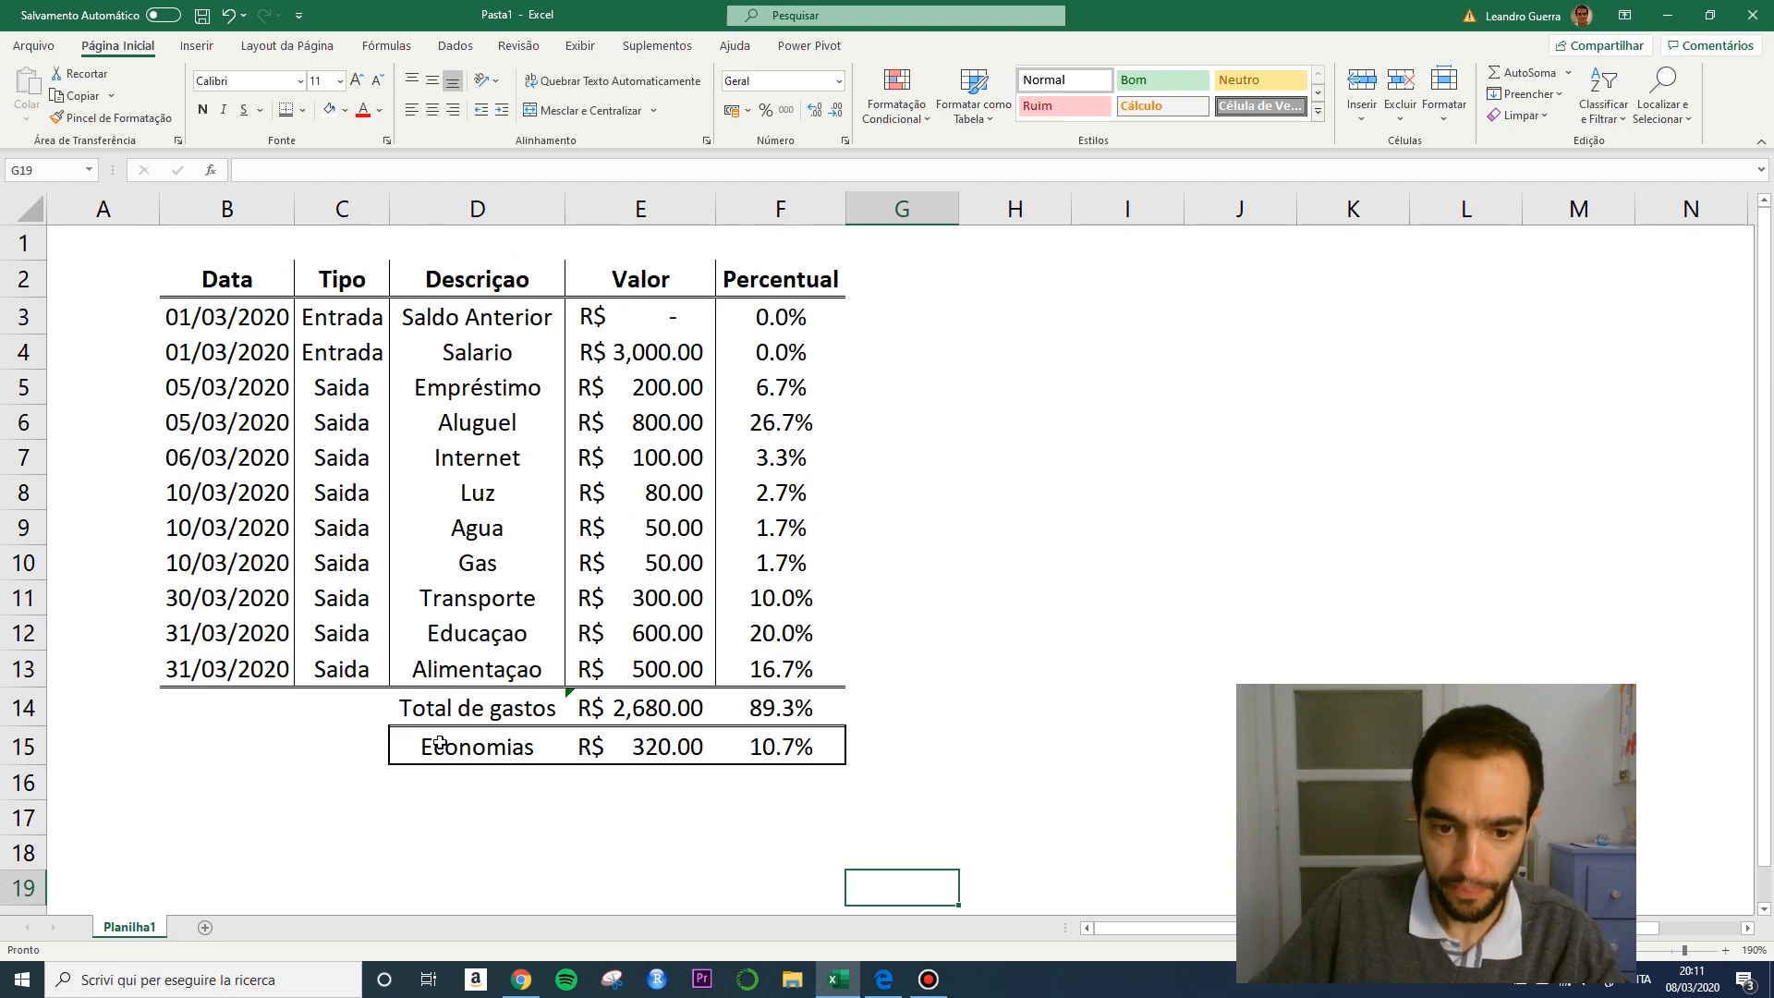
drag(436, 706, 776, 710)
click(935, 737)
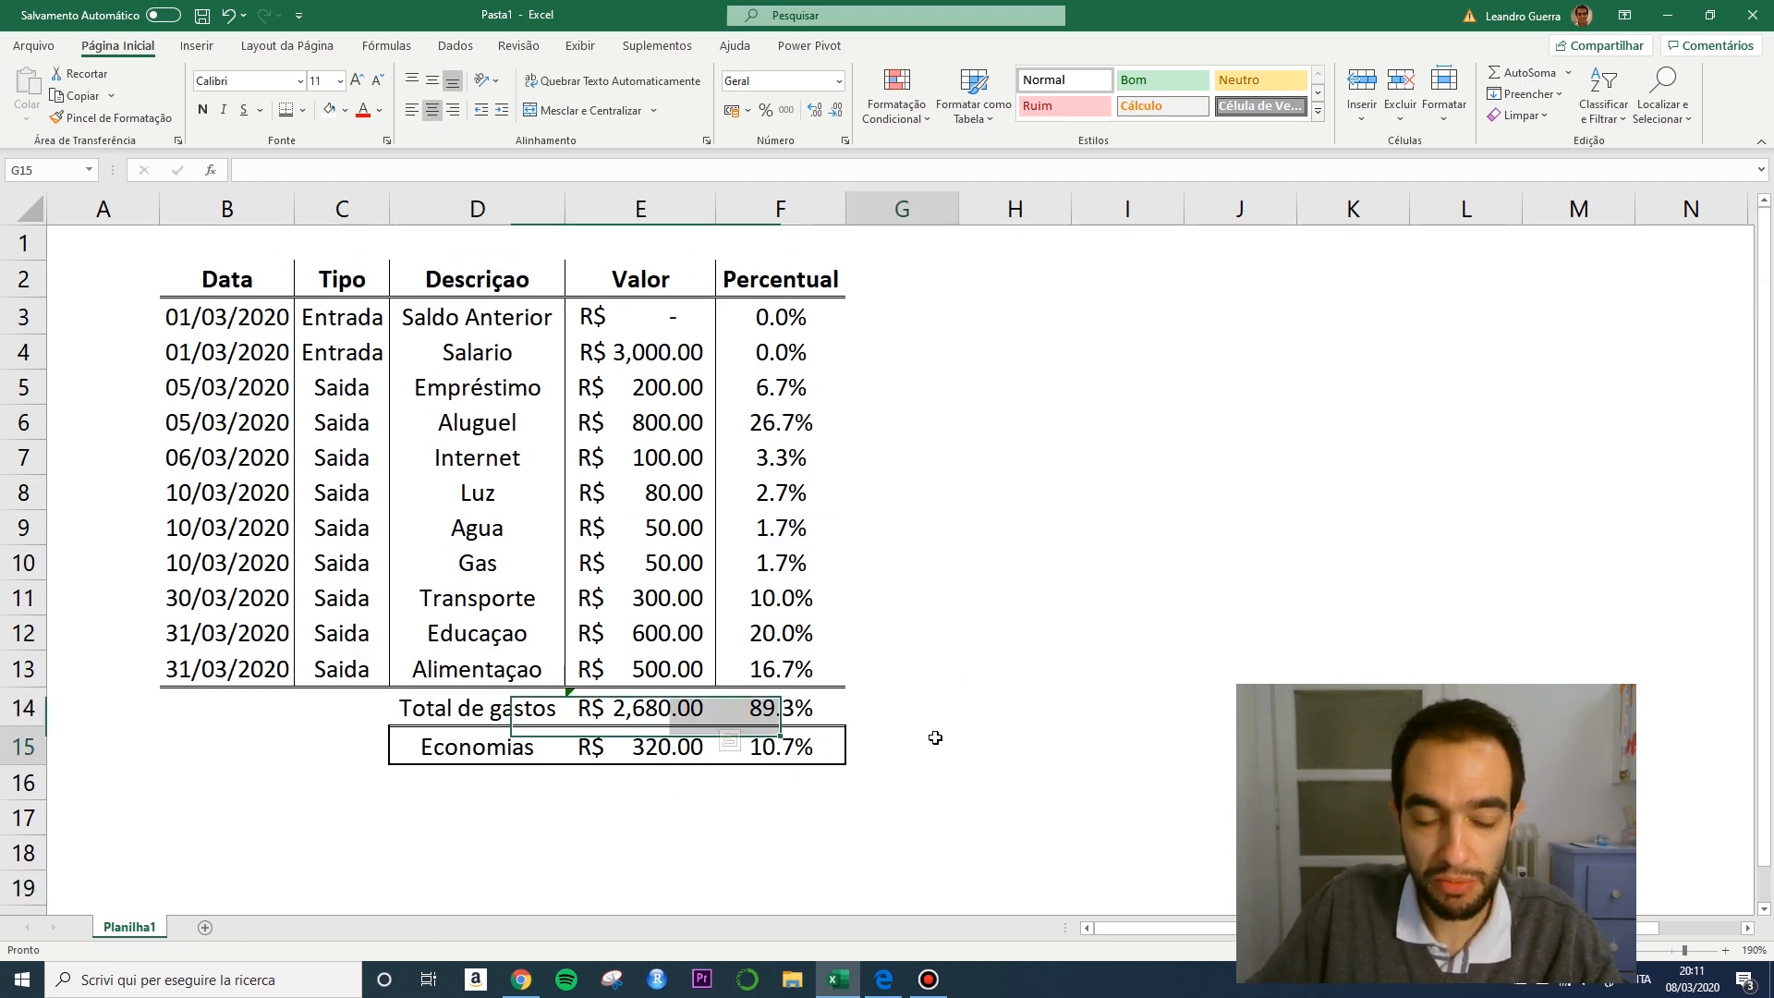
Fill the header row B2:F2 with the lightest gold theme color.
drag(230, 276, 781, 278)
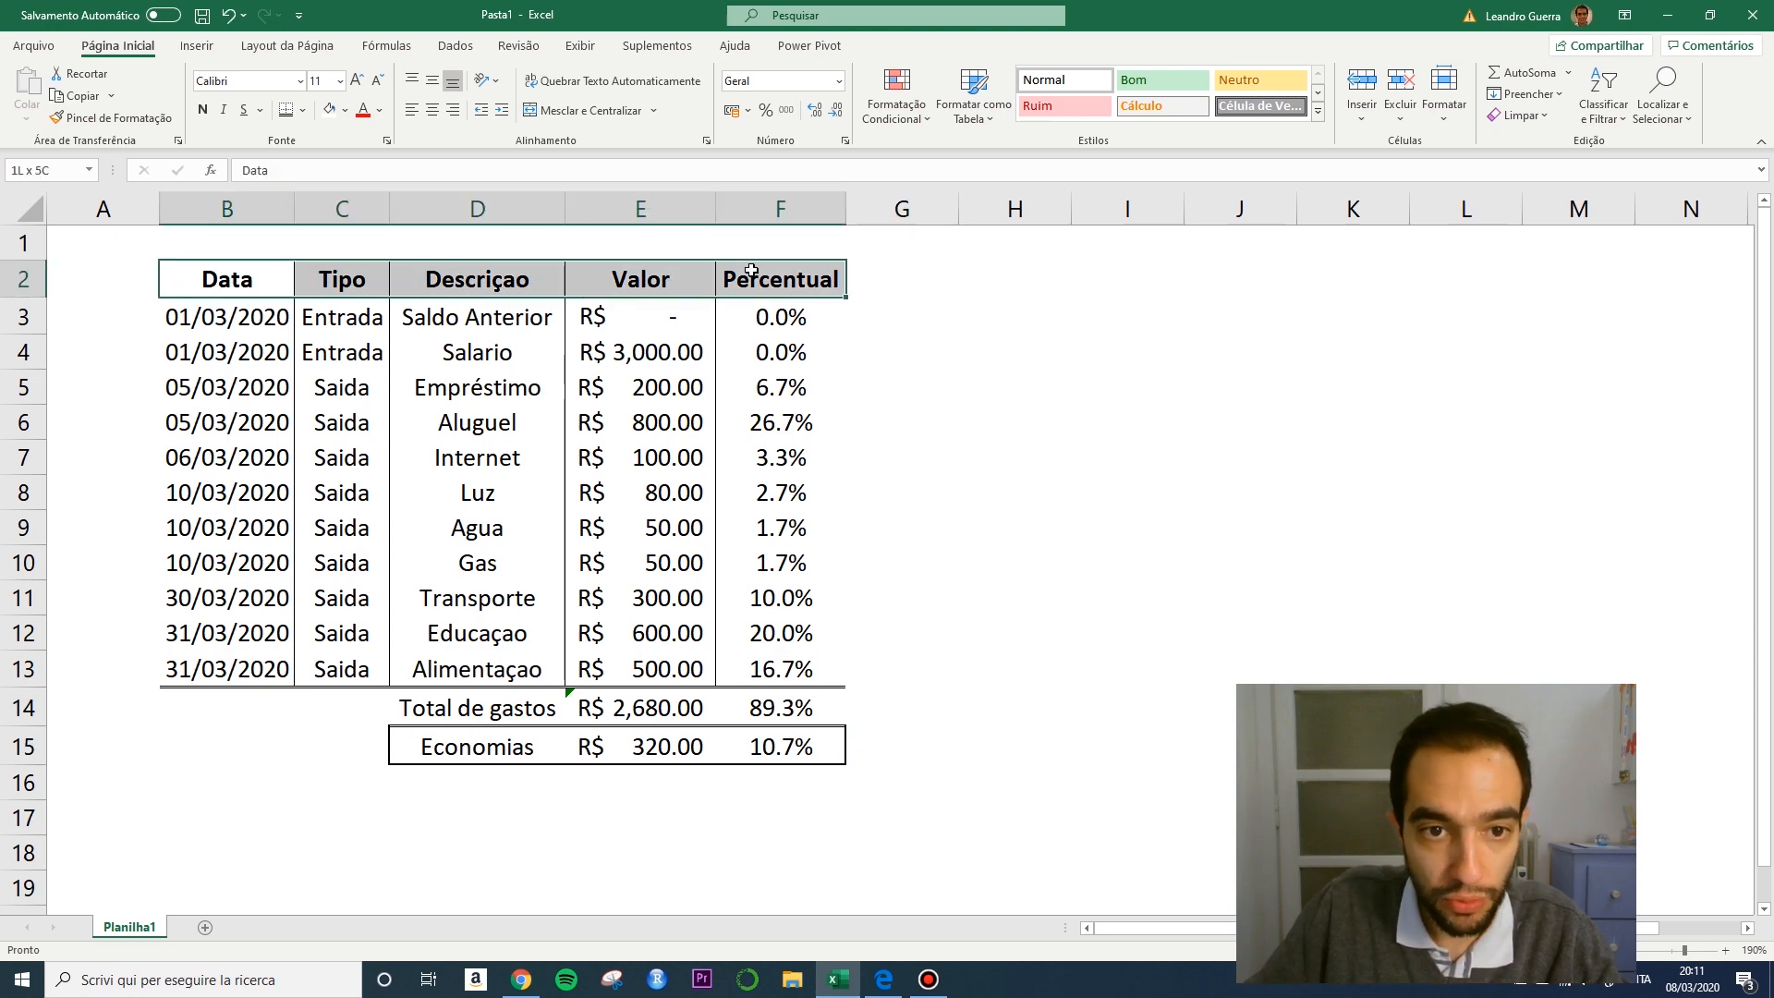
click(346, 111)
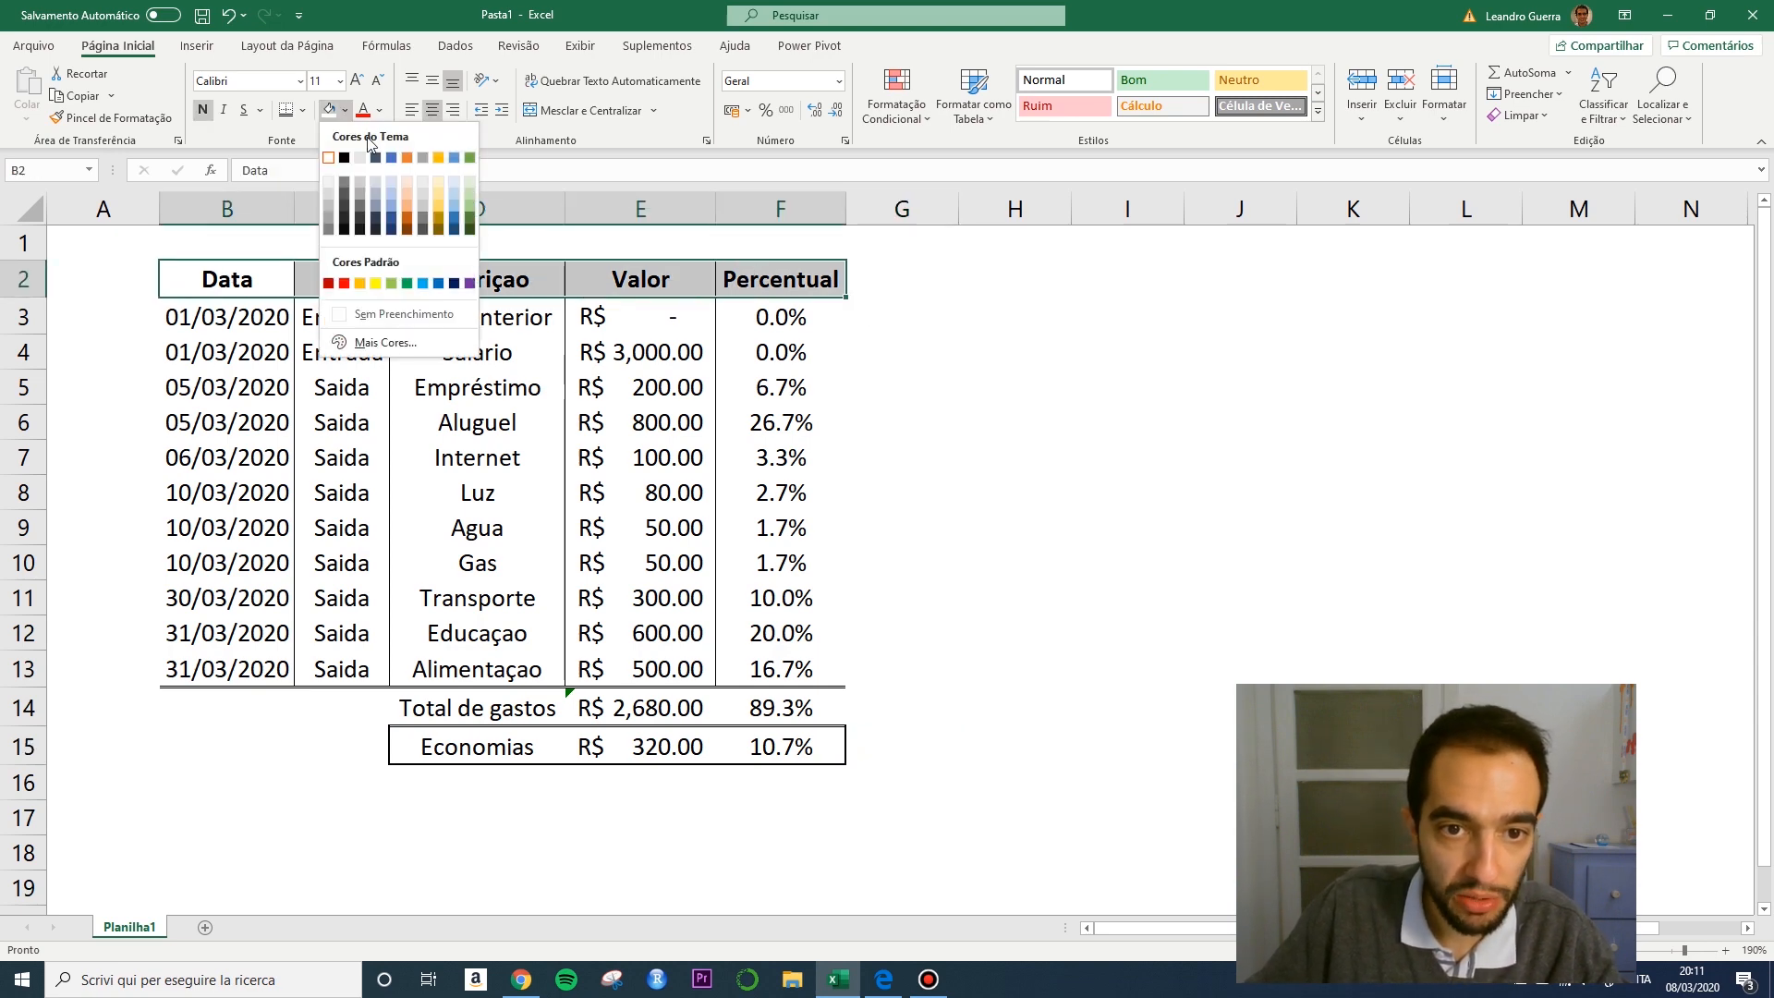
click(436, 185)
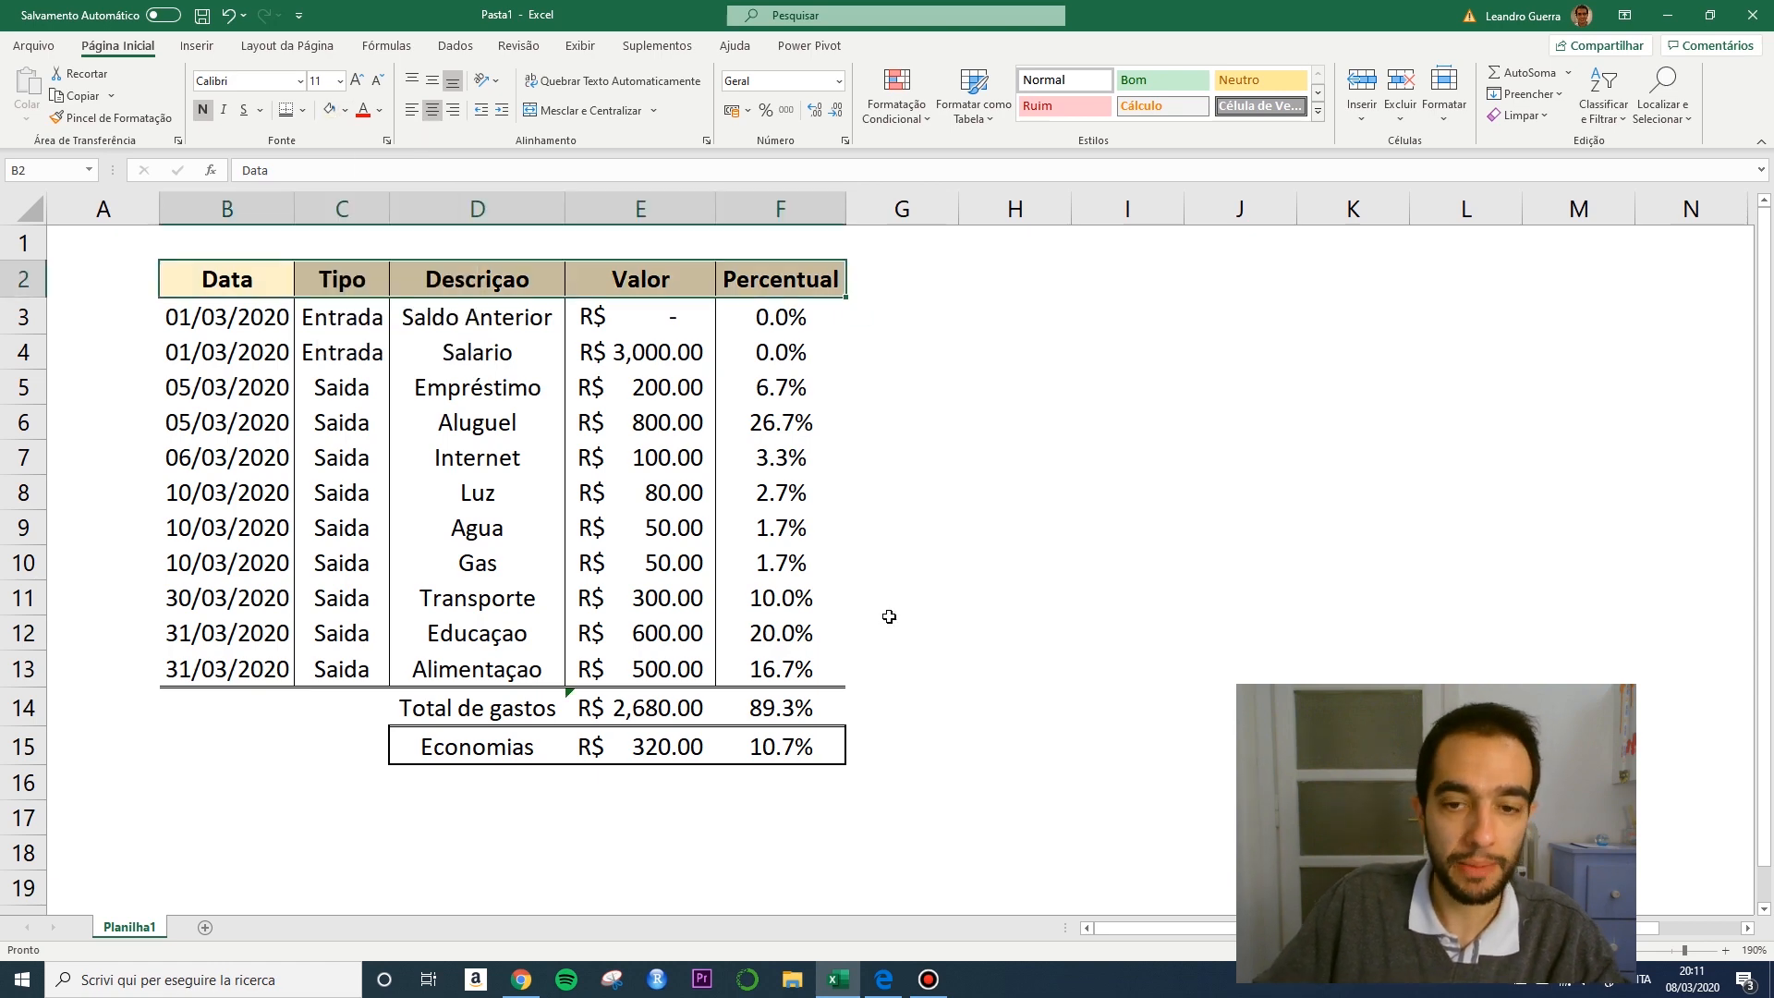
click(961, 632)
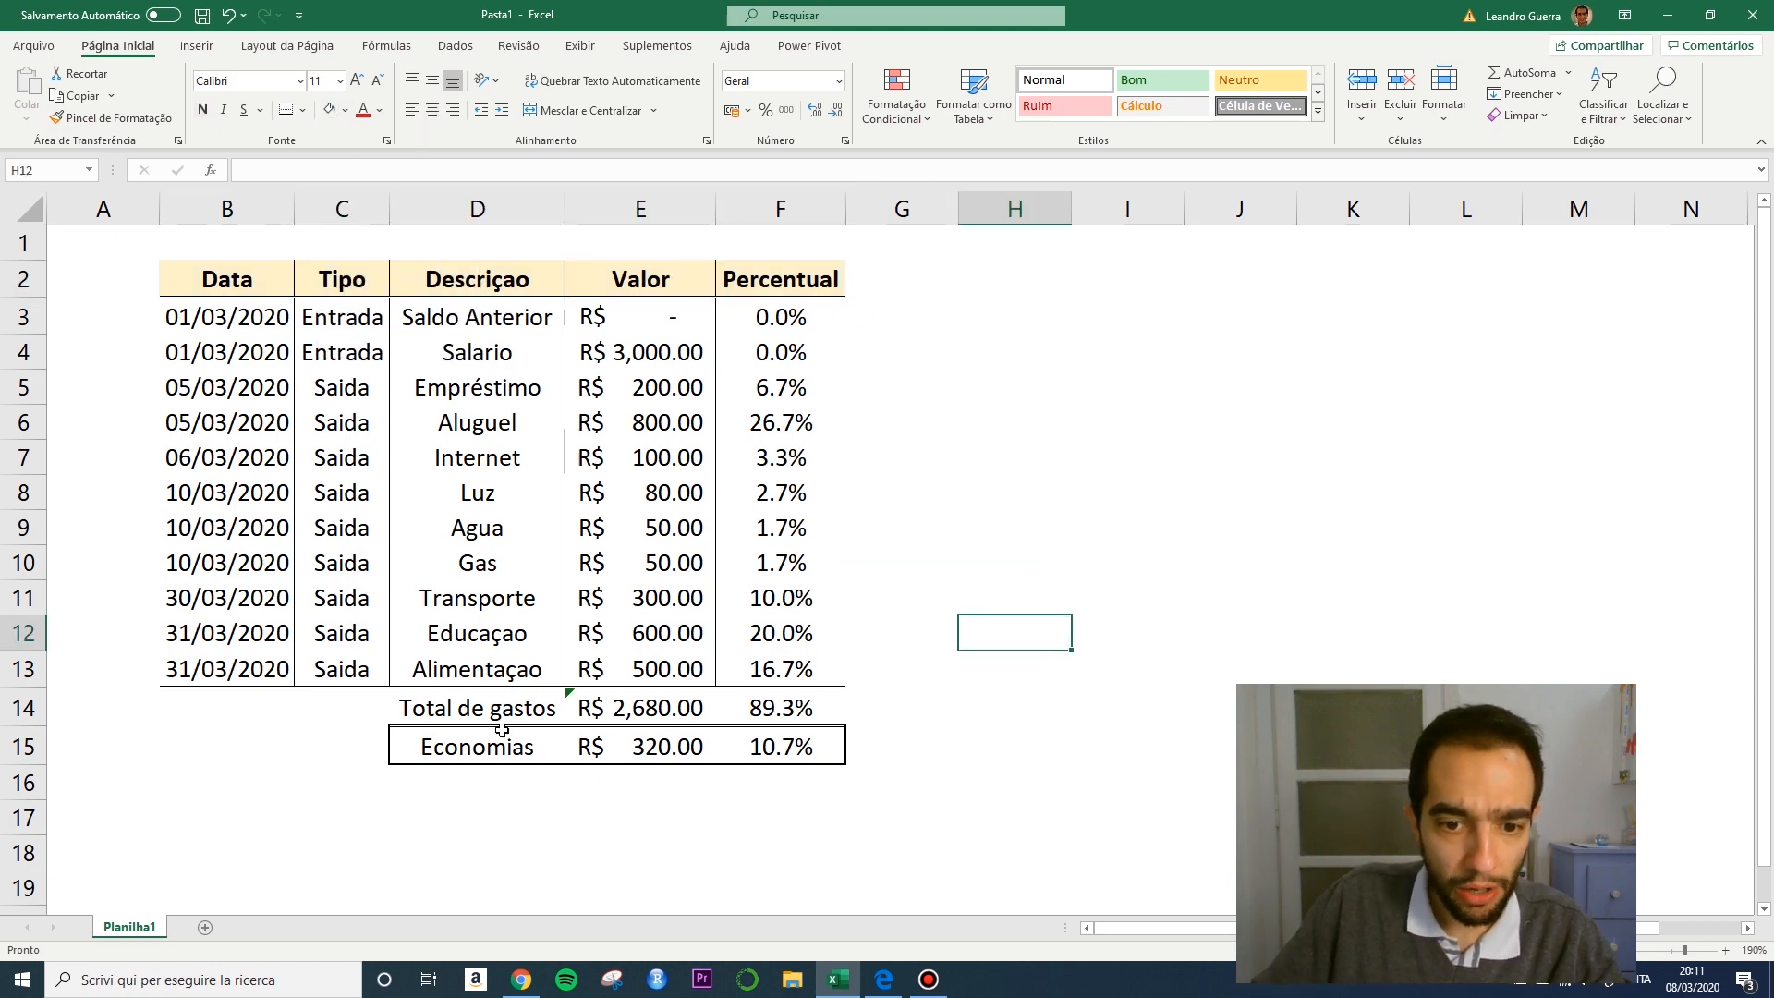
Fill the Economias row D15:F15 with the lightest blue theme color.
drag(502, 731, 837, 753)
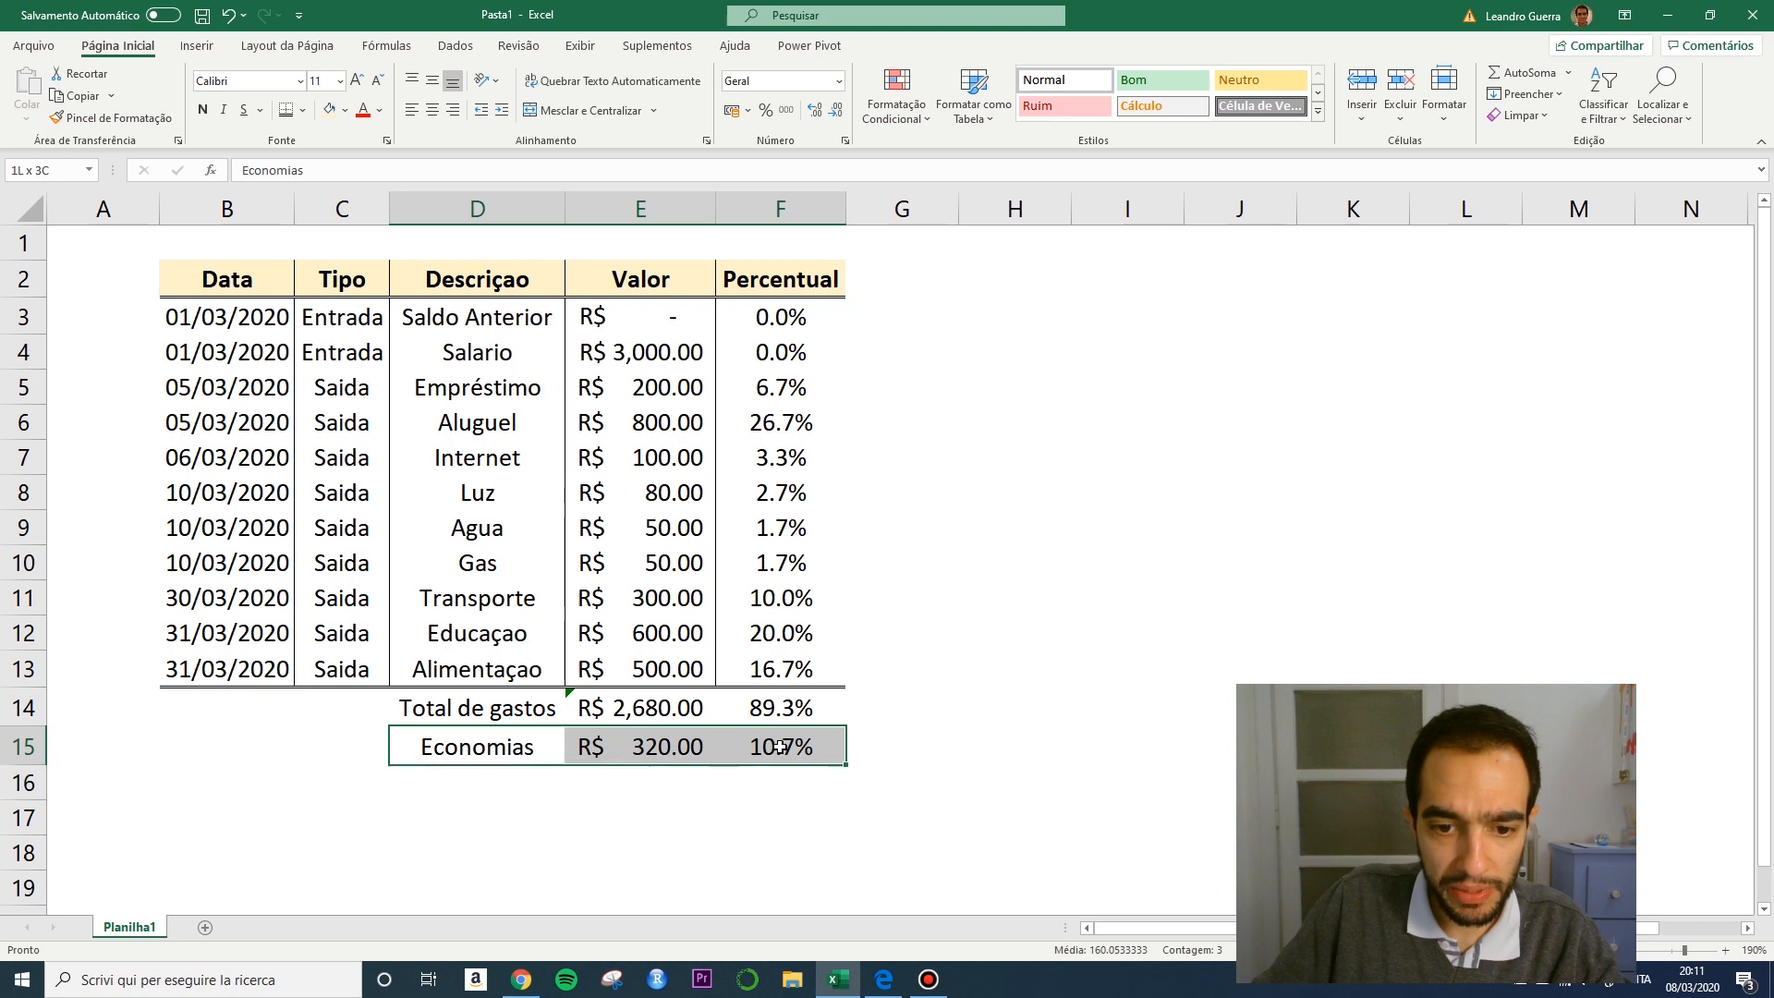
click(345, 110)
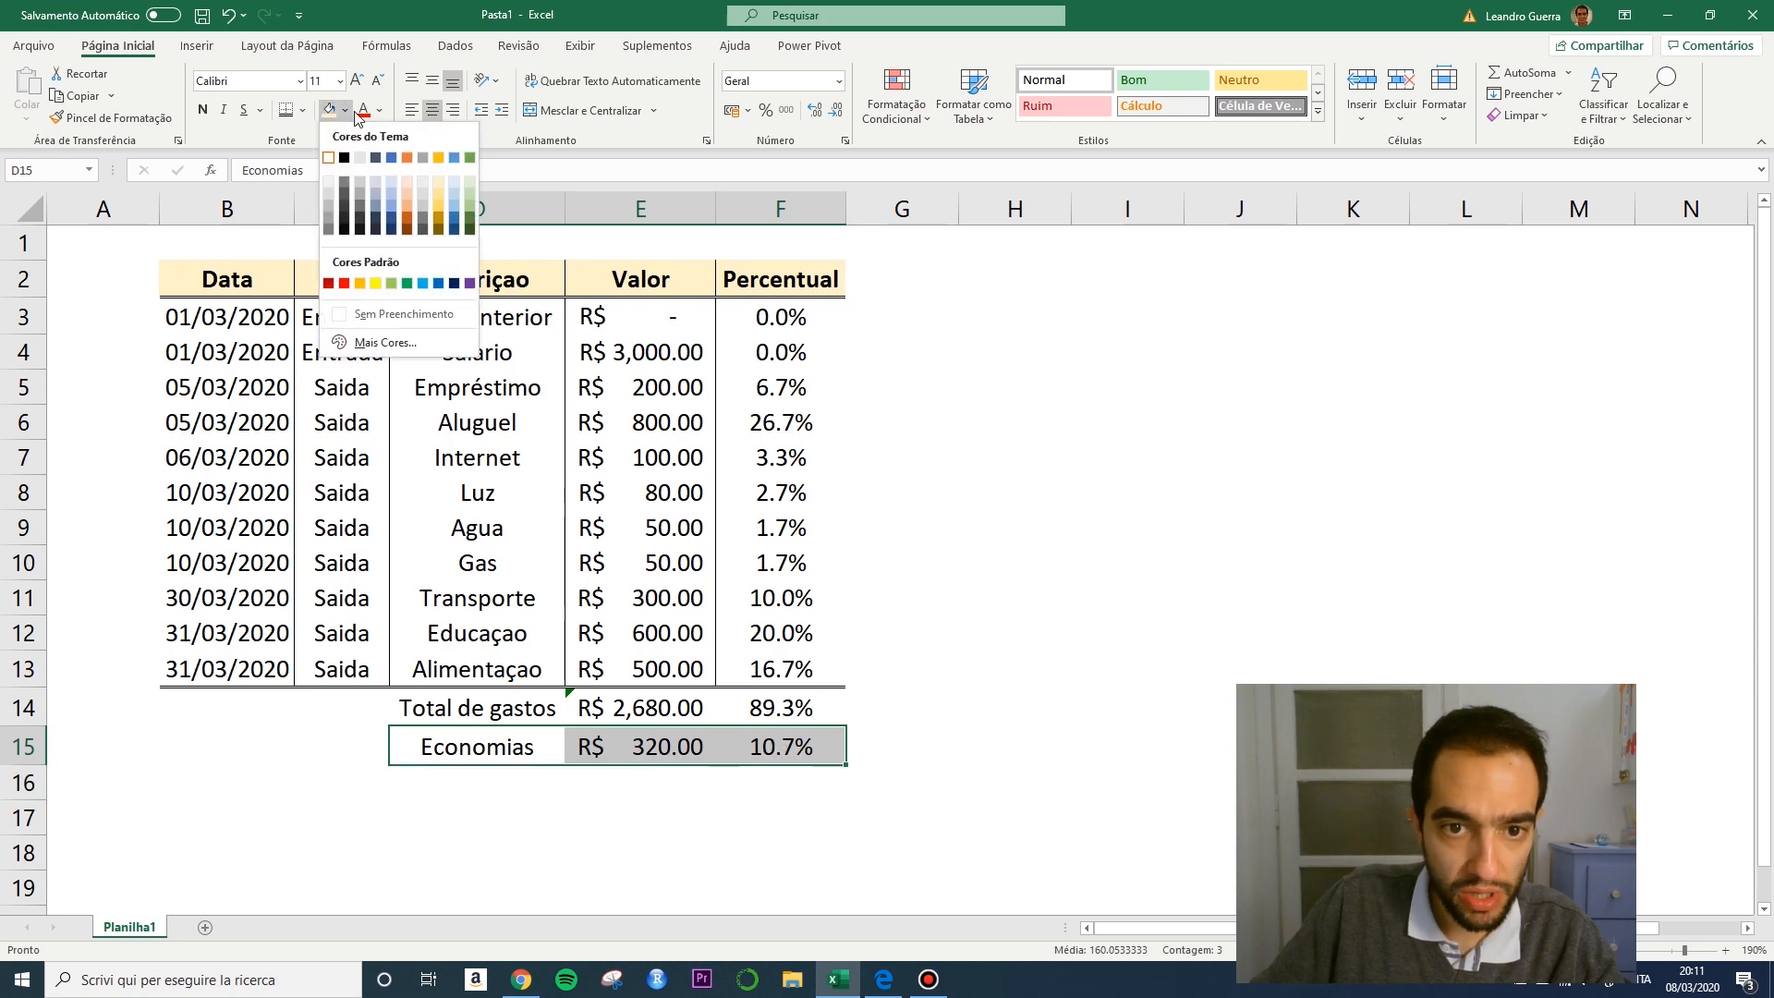
click(454, 181)
click(1053, 708)
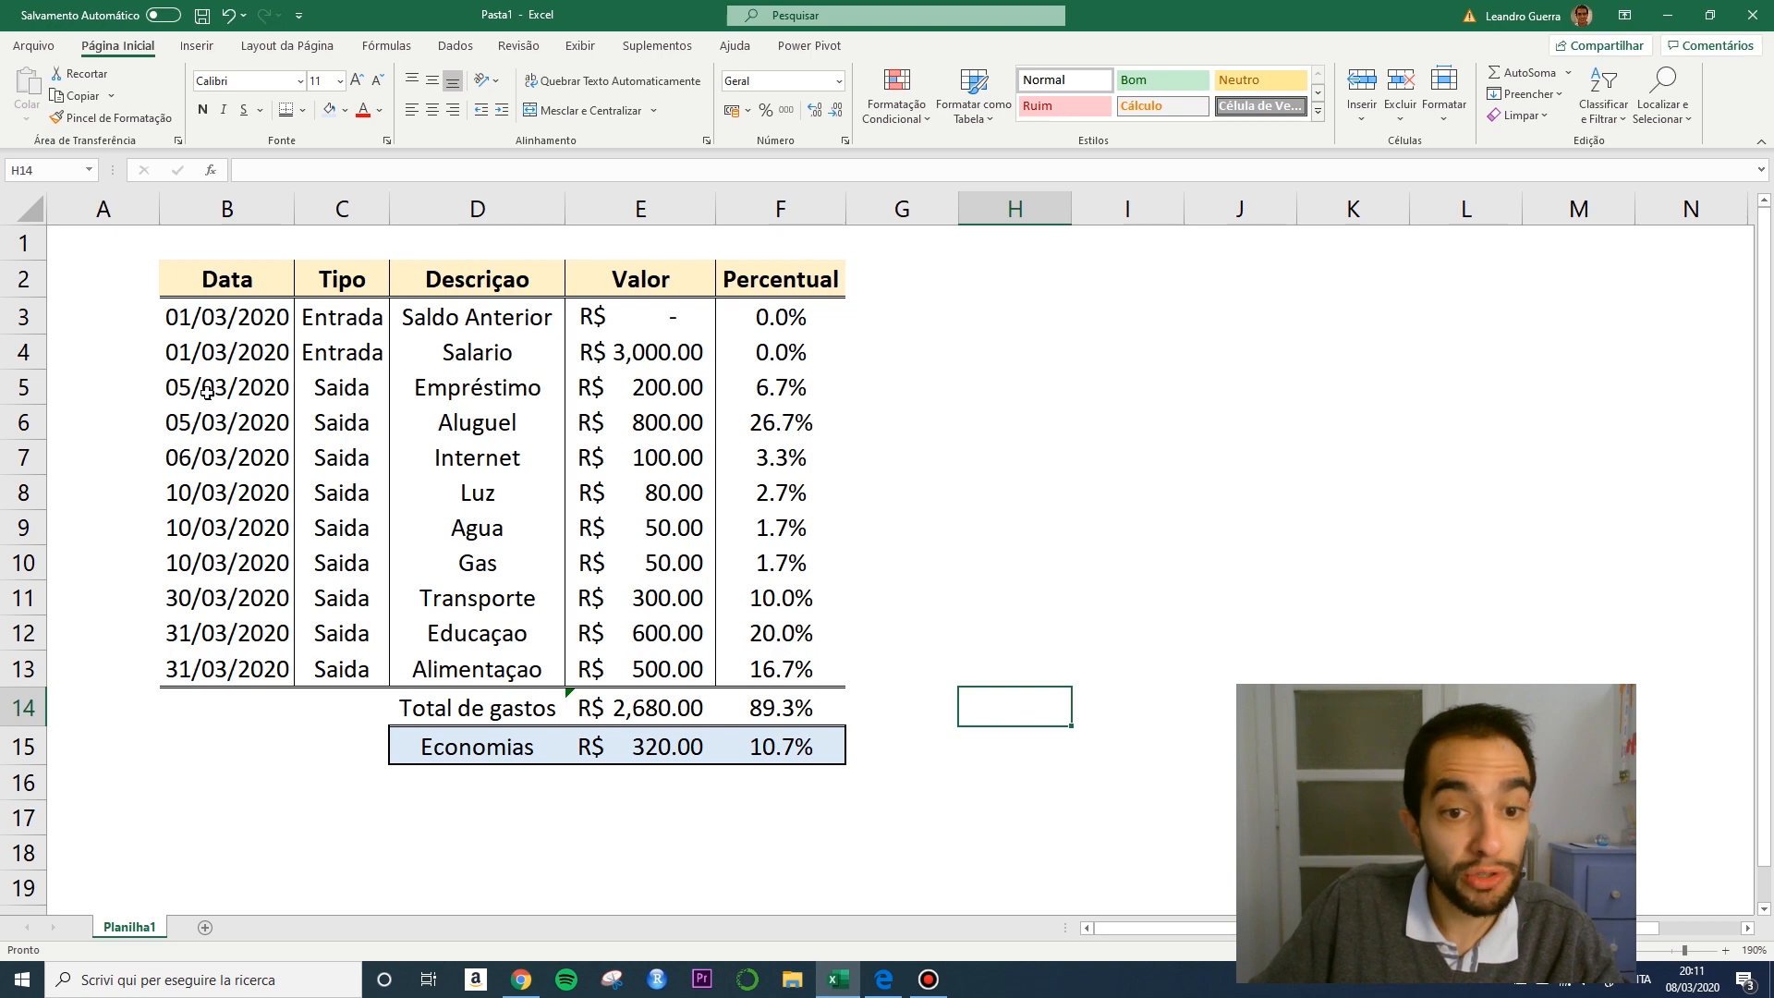
Fill the Saida rows B5:F13 with the lightest orange theme color.
drag(202, 384, 751, 665)
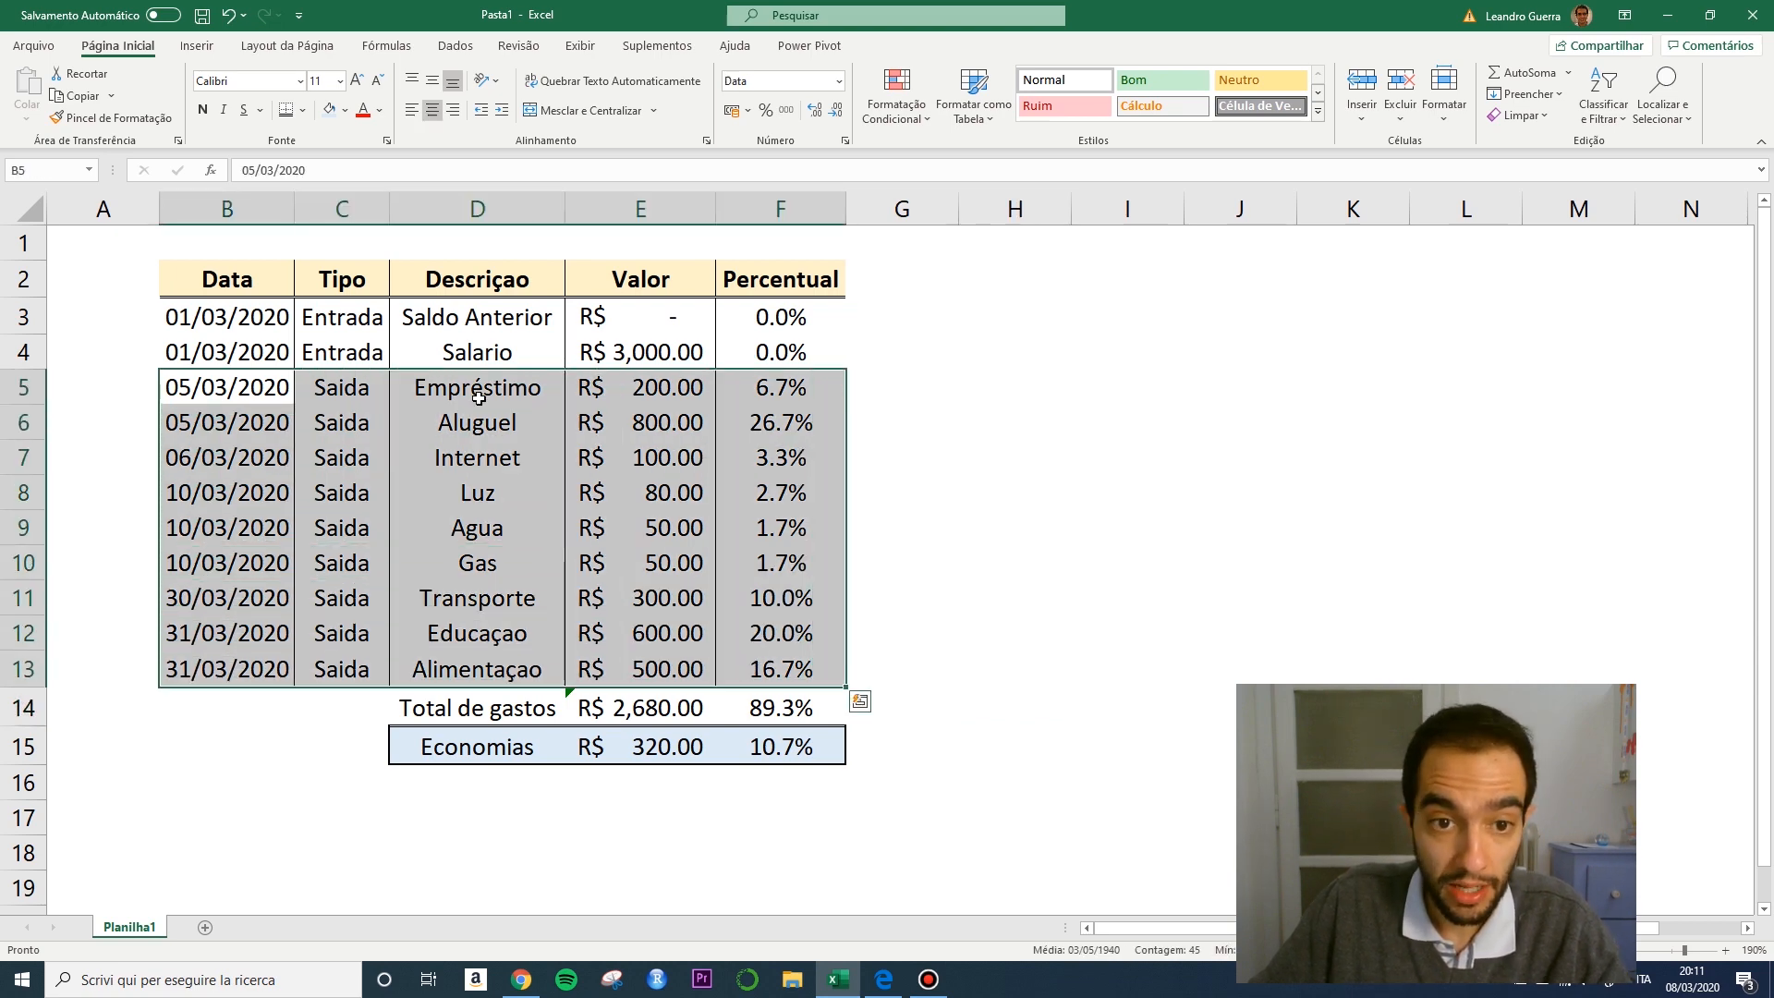
click(345, 111)
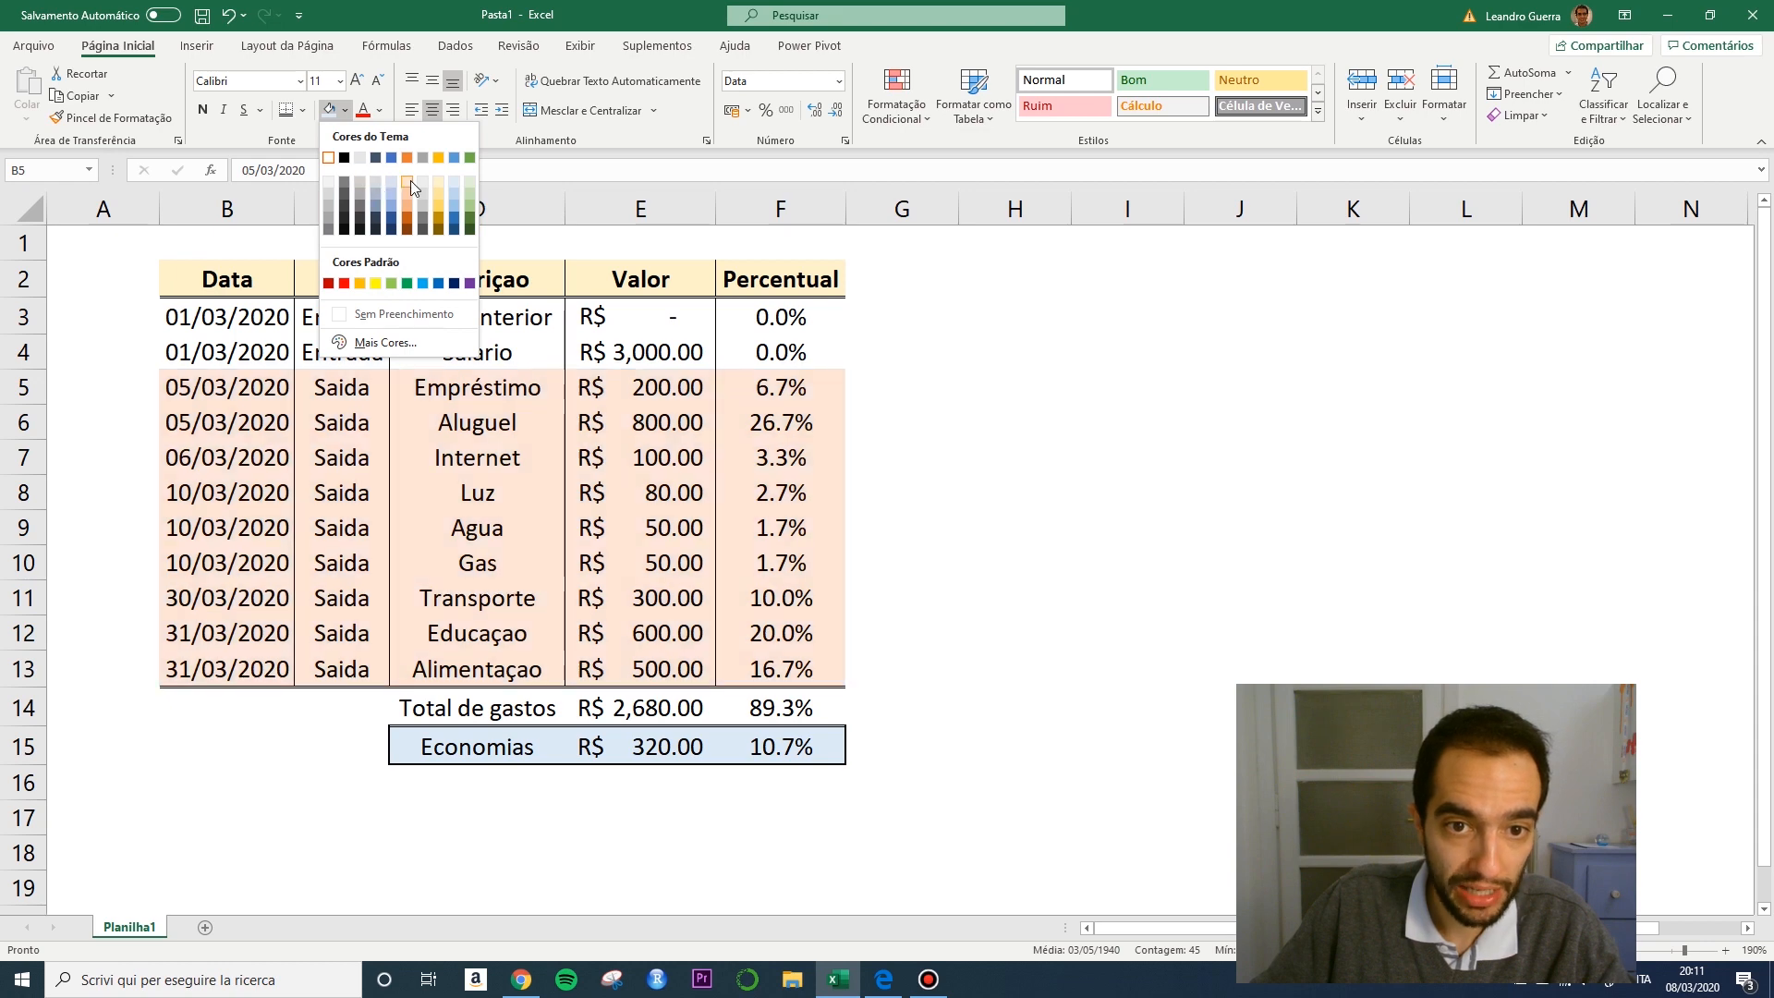
click(407, 182)
Fill the Entrada rows B3:F4 with the second-lightest green theme color.
drag(222, 314, 772, 365)
click(345, 111)
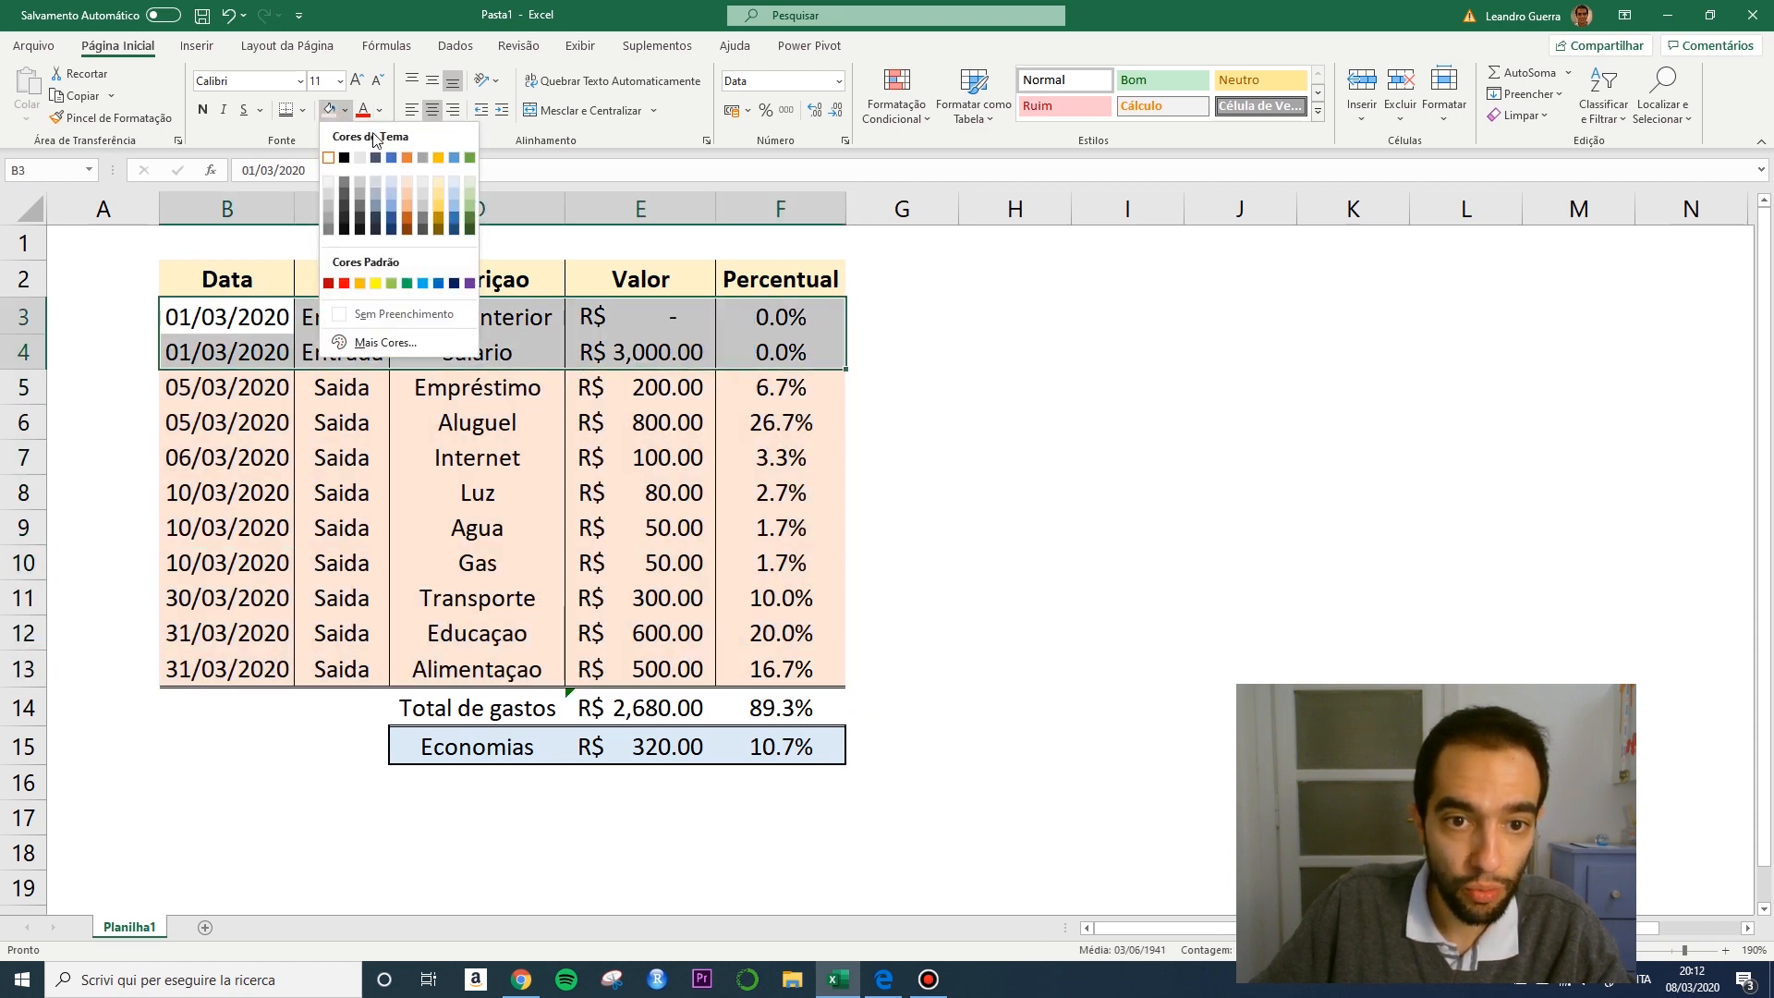
click(473, 194)
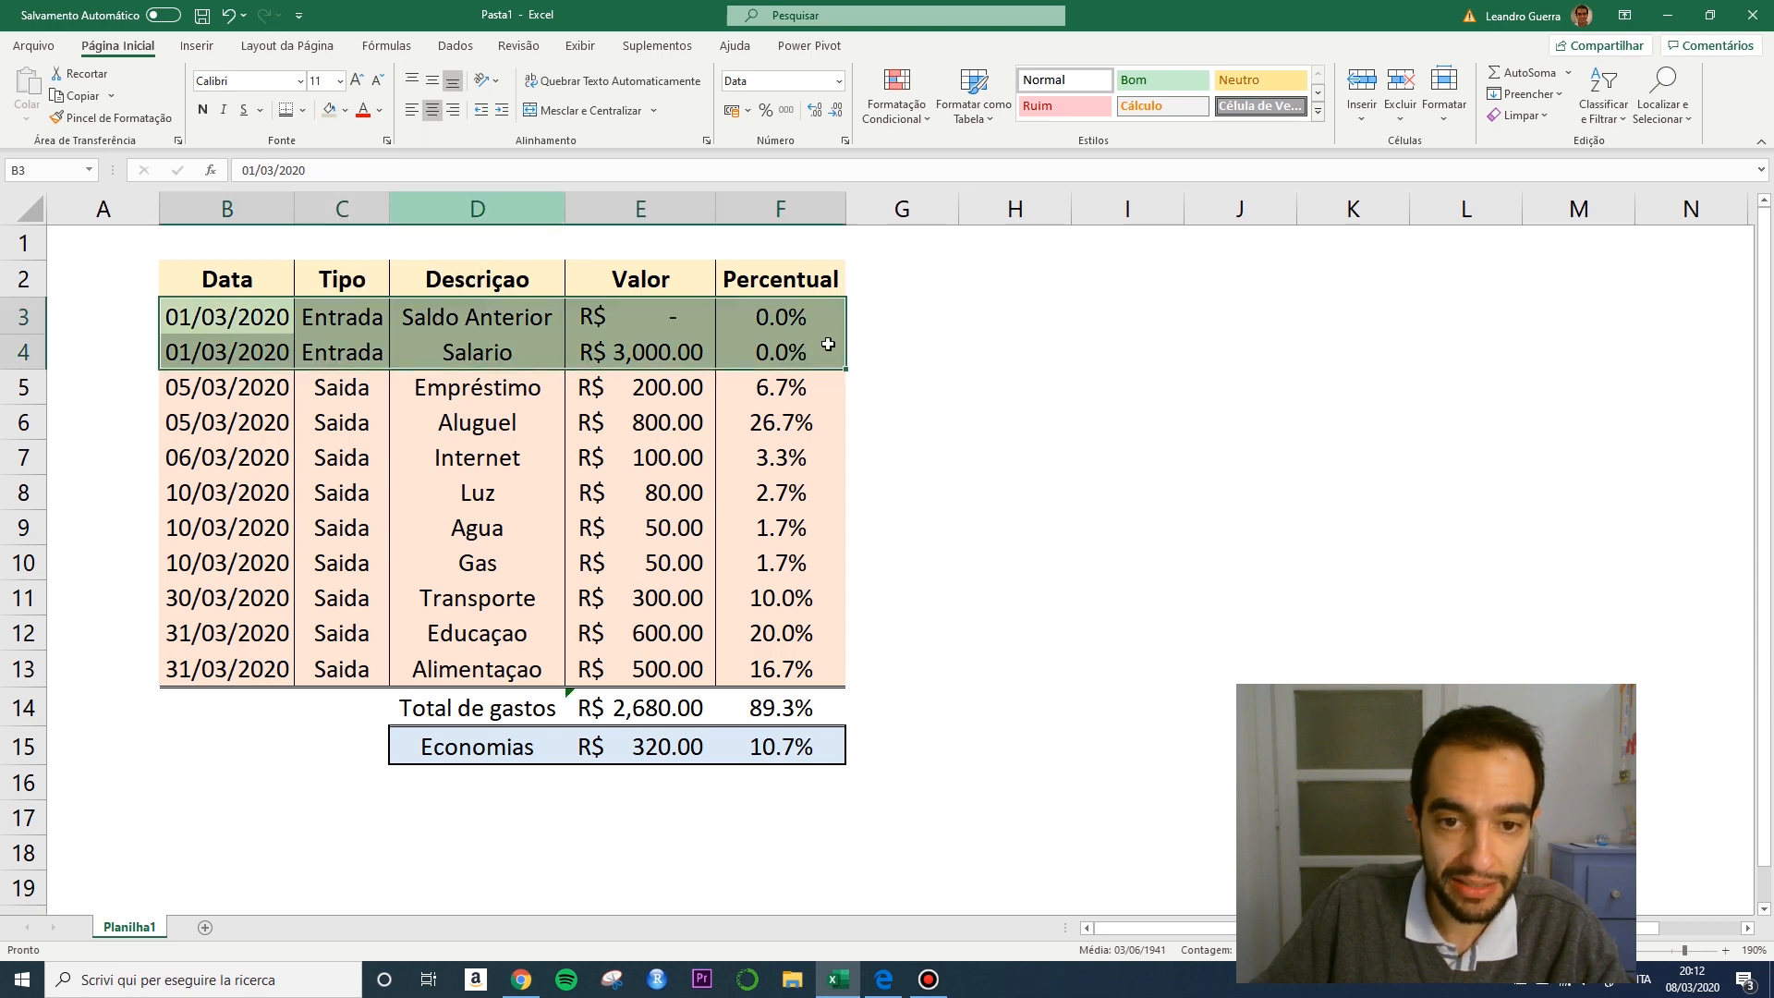
click(1127, 457)
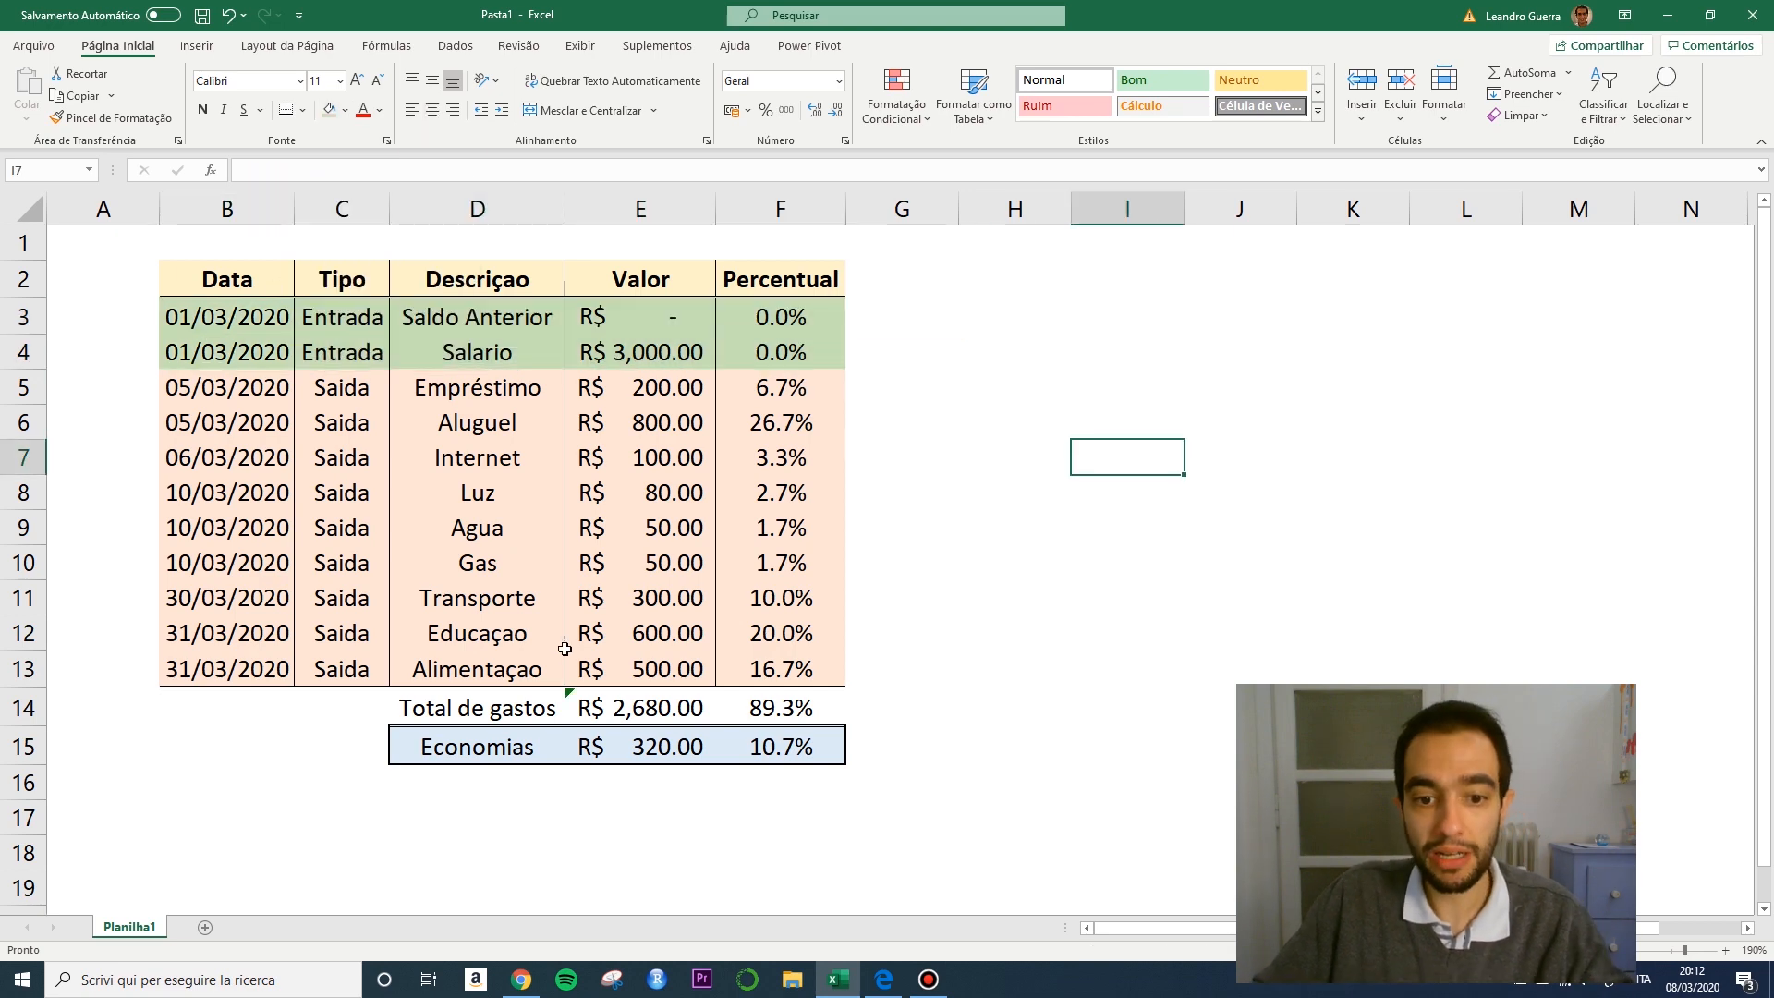
Fill the Total de gastos row D14:F14 with a light gray theme color.
drag(555, 708, 785, 709)
click(346, 111)
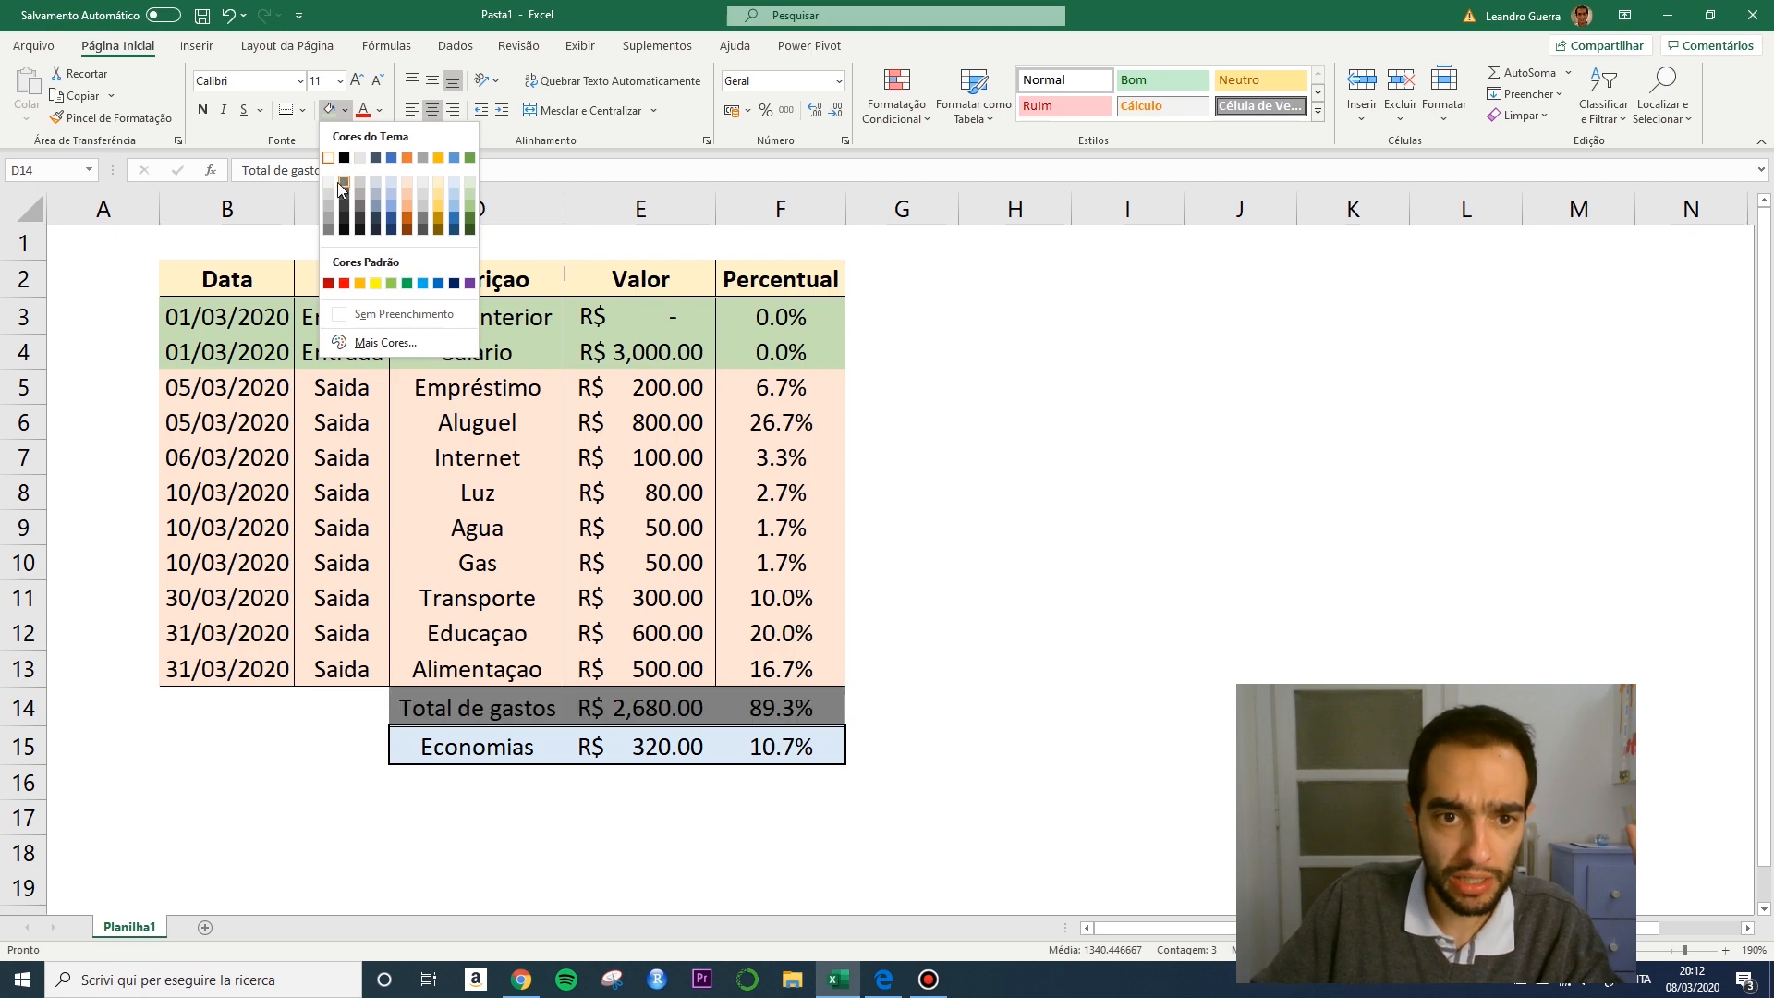
click(329, 213)
click(976, 515)
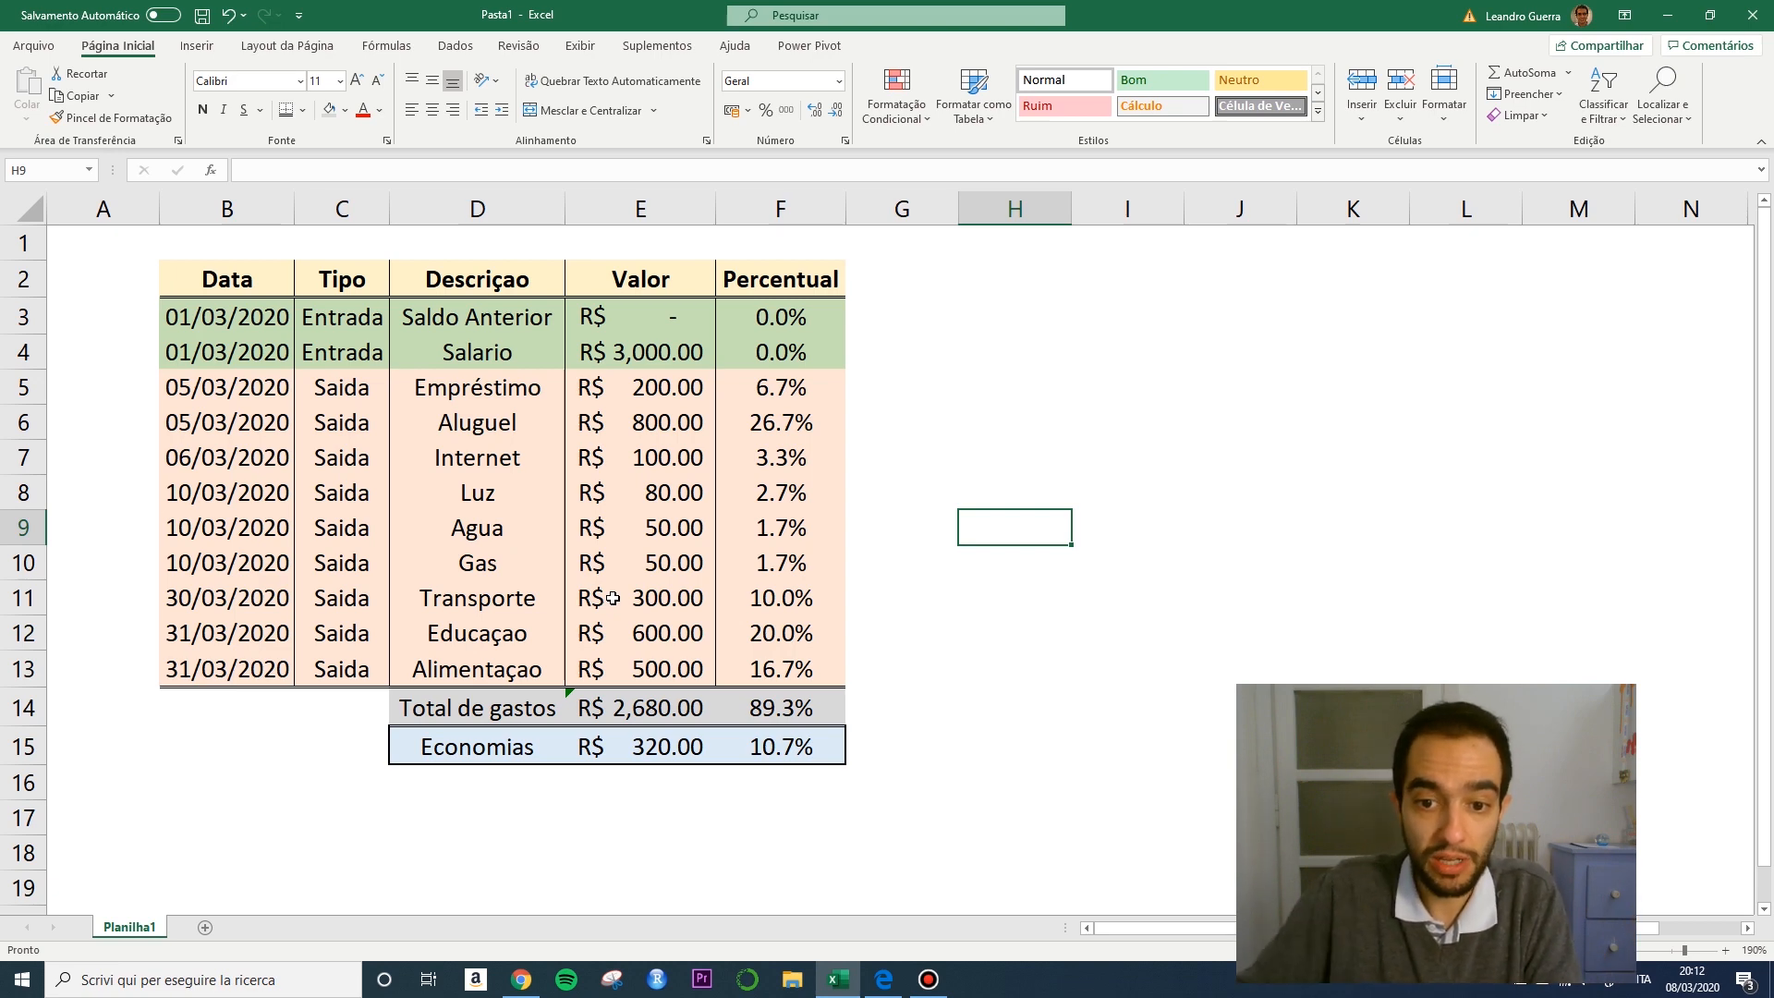
drag(762, 414, 793, 691)
click(781, 502)
drag(782, 503, 790, 703)
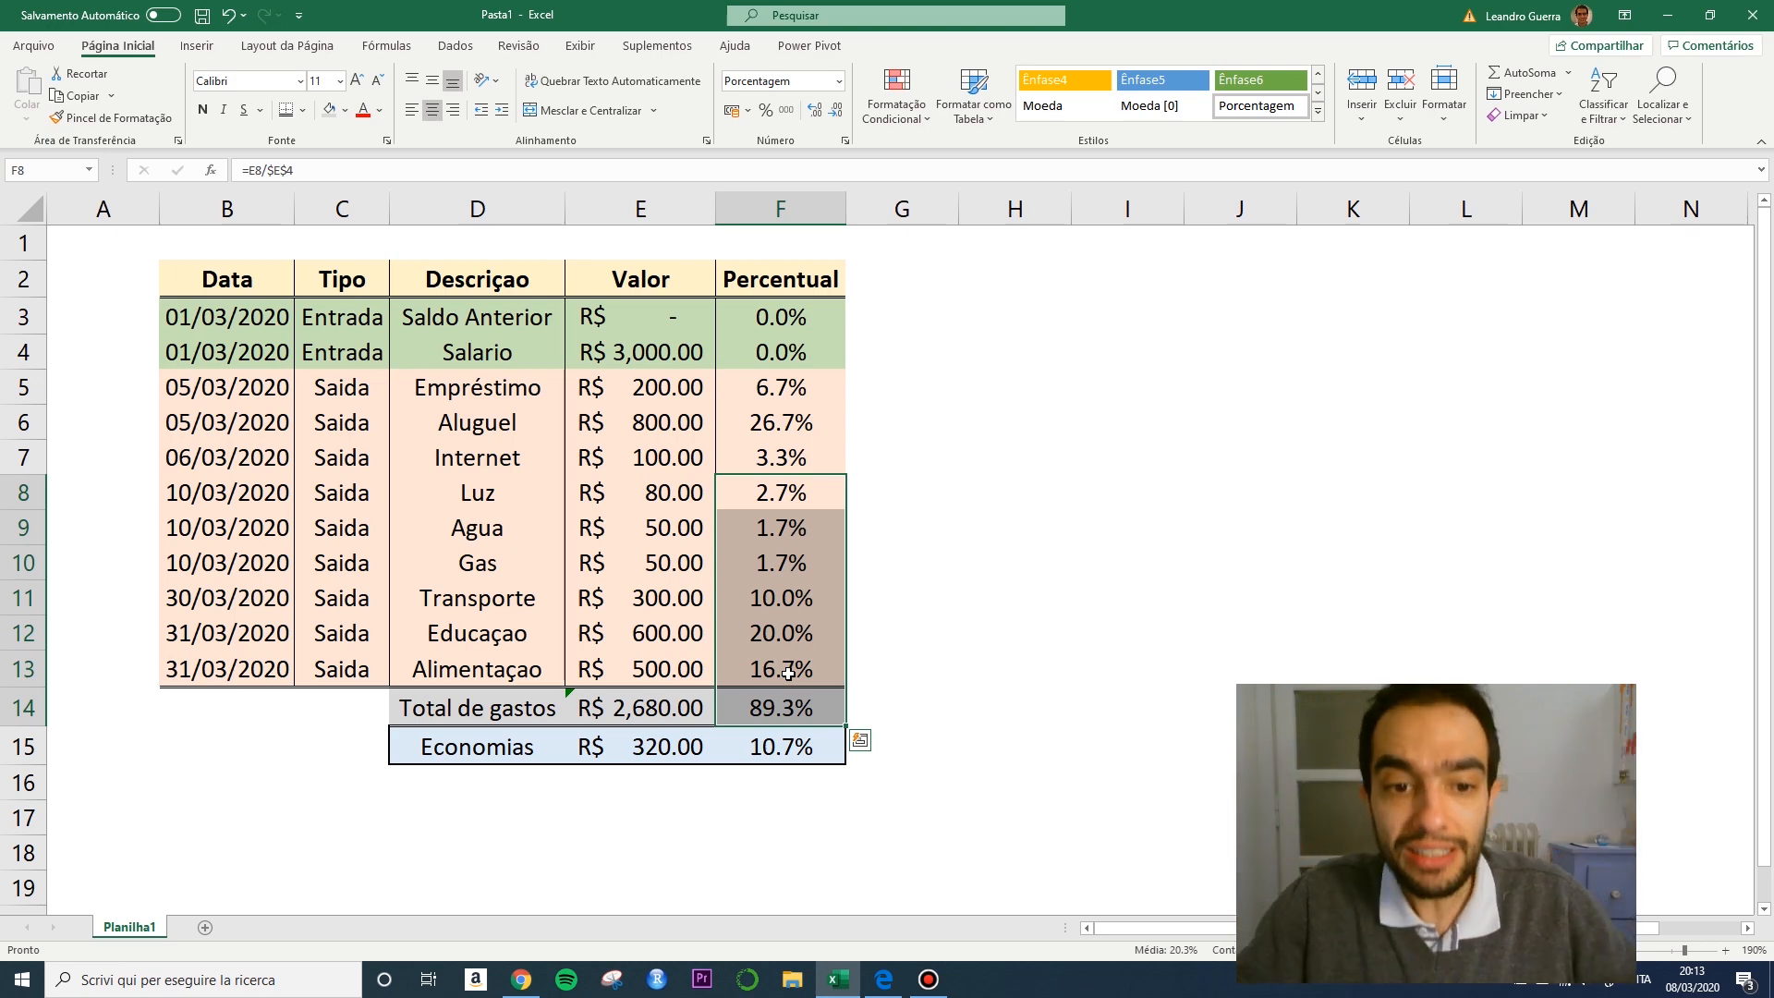
click(508, 530)
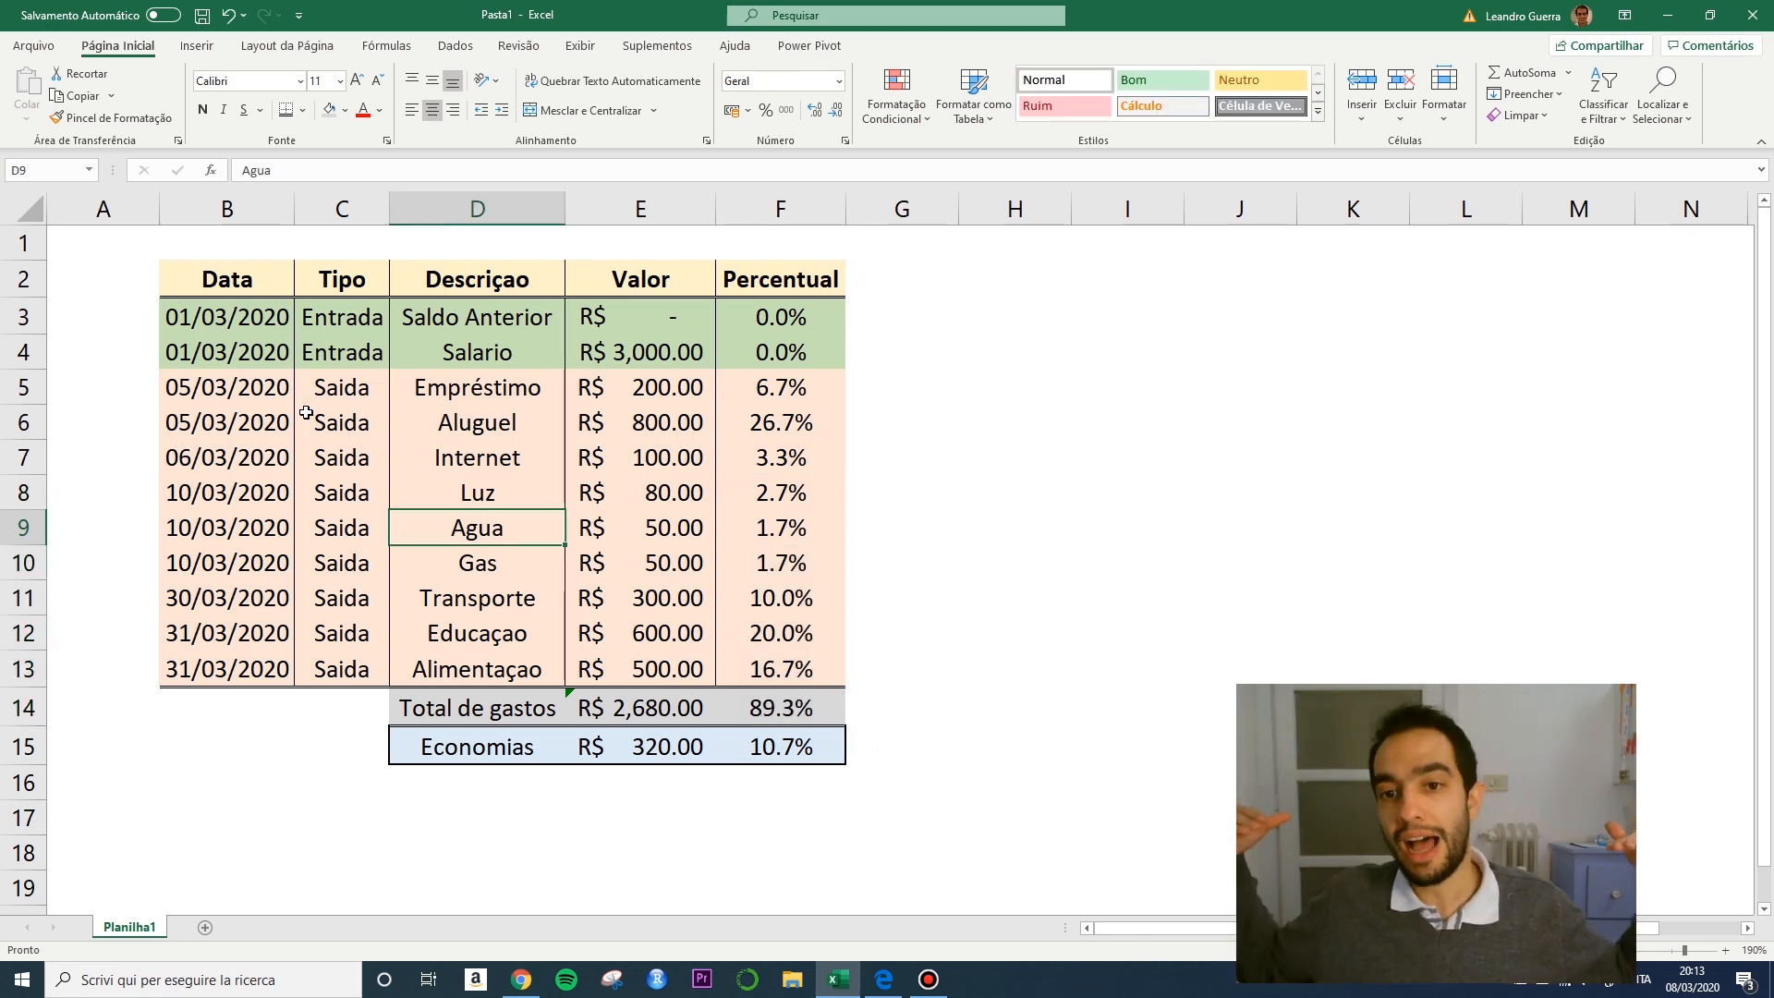